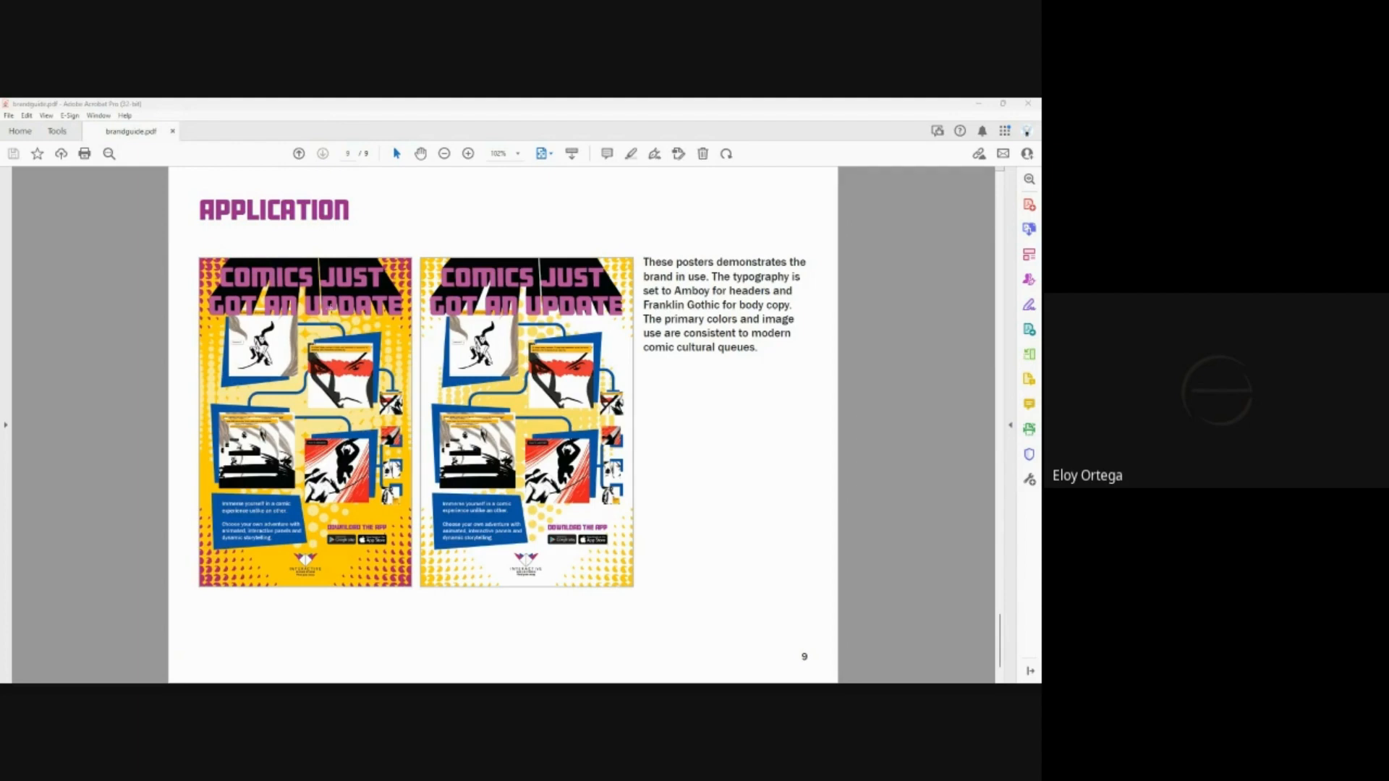
- Return to the first page of the brand guide PDF and close the document
key(Home)
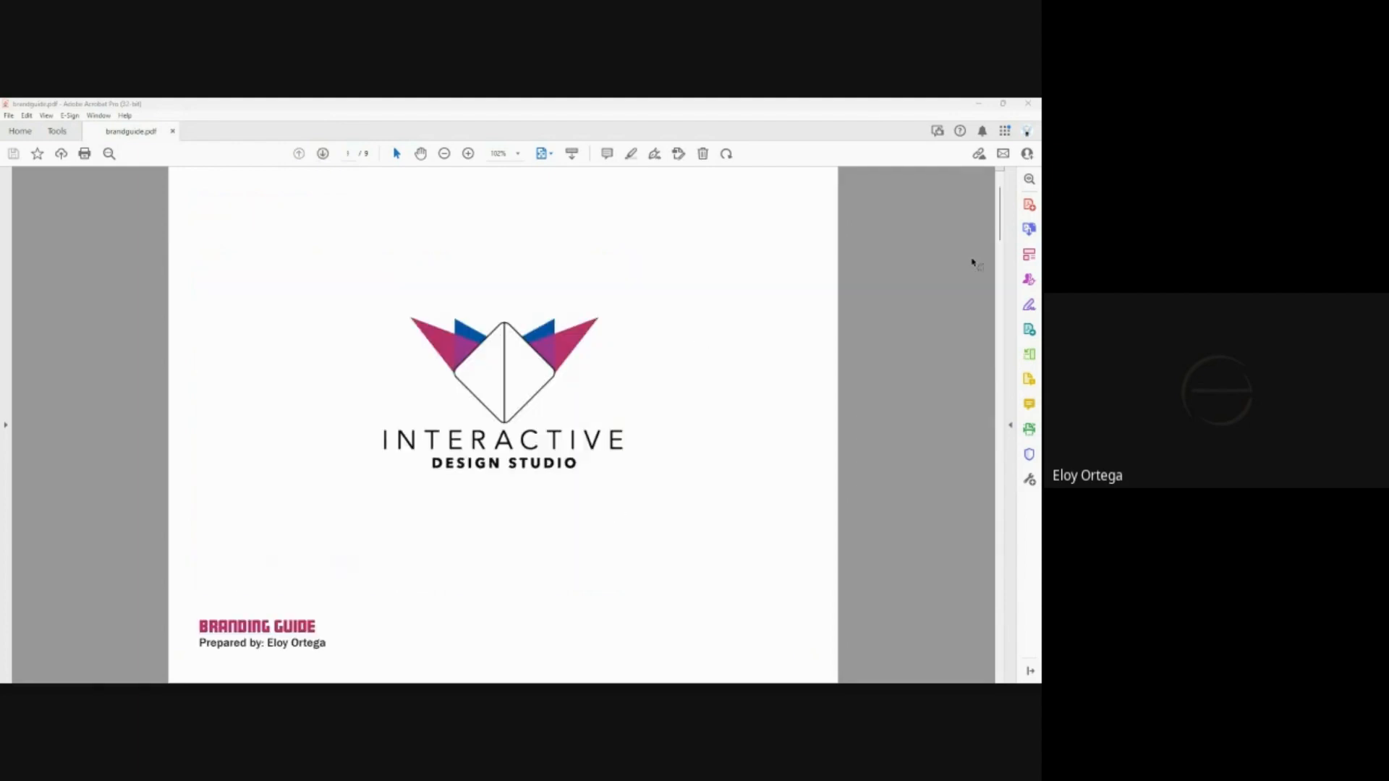
drag(998, 224, 1010, 179)
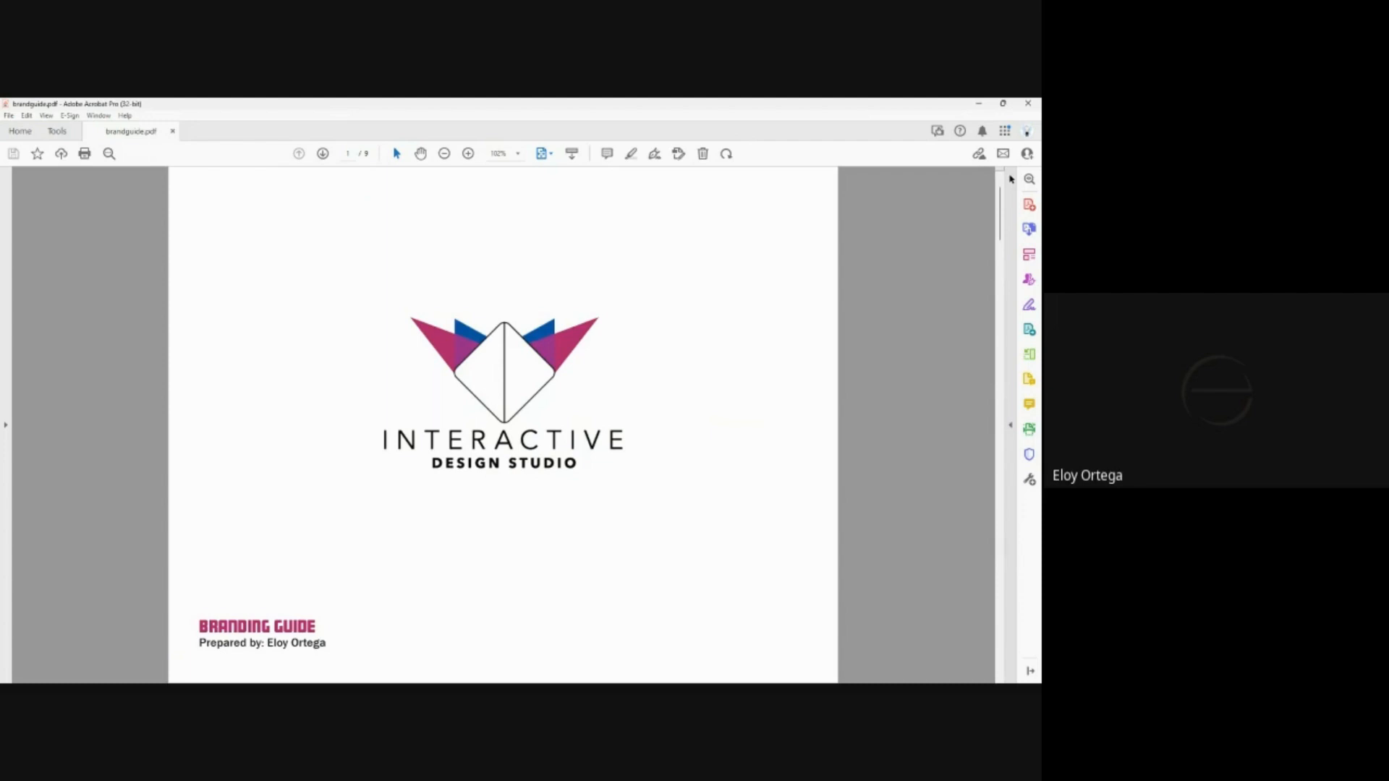
click(1027, 104)
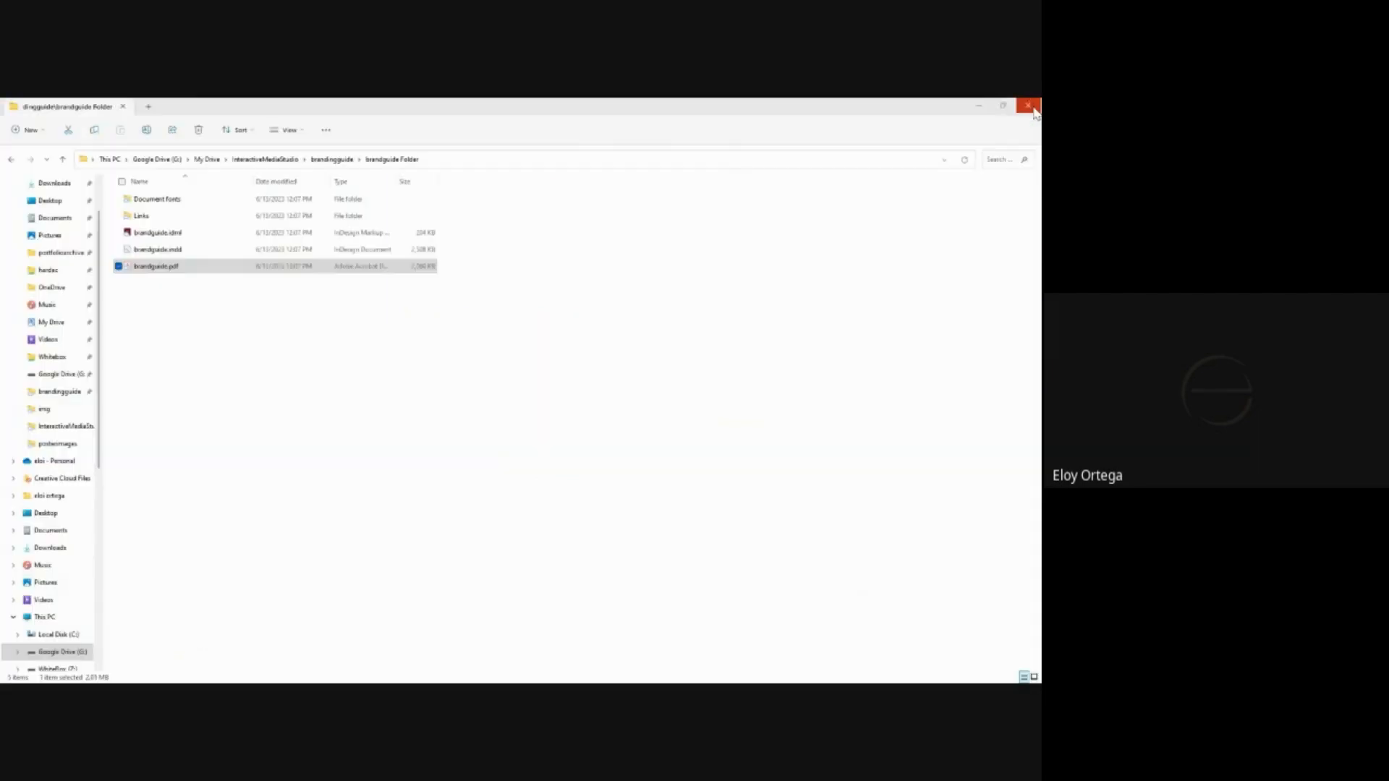
- Cut all the image files from the Links folder inside brandguide Folder
click(419, 484)
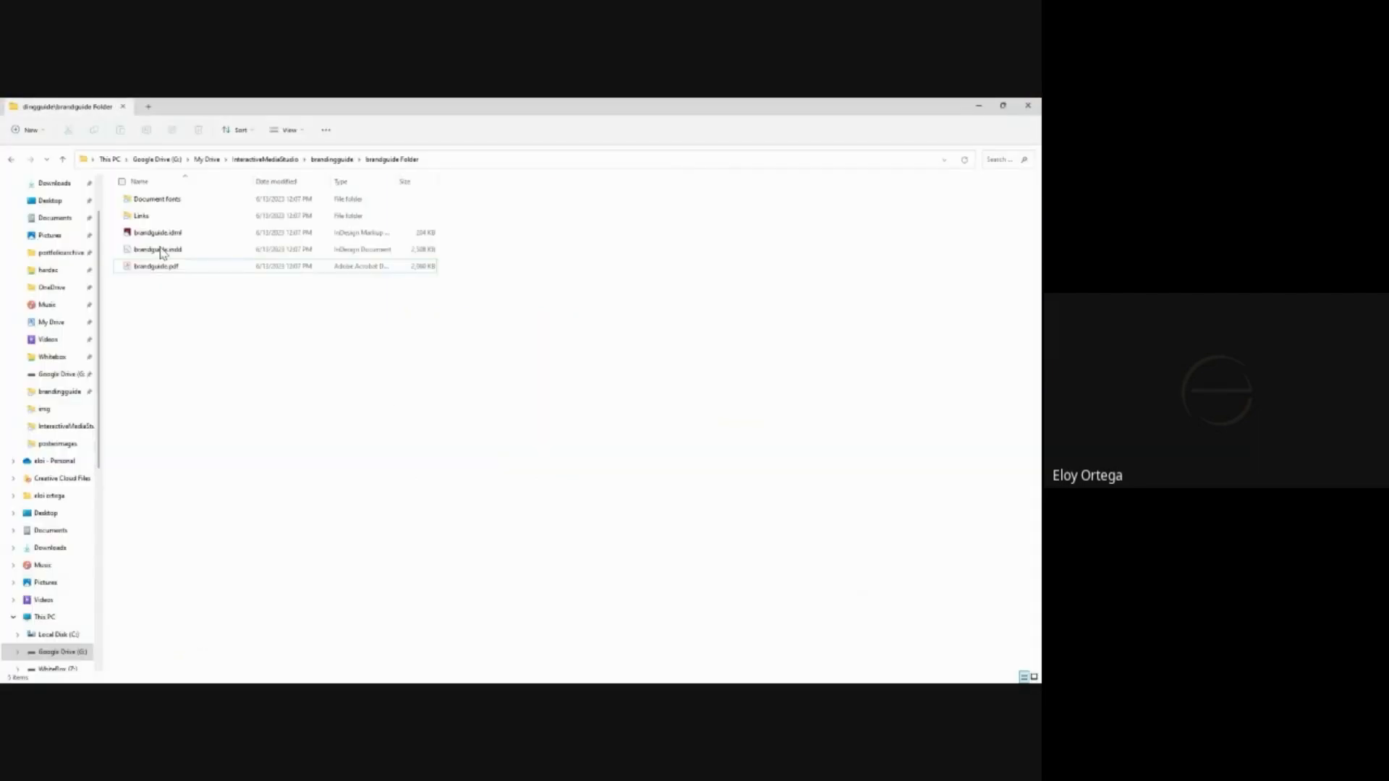
double_click(143, 217)
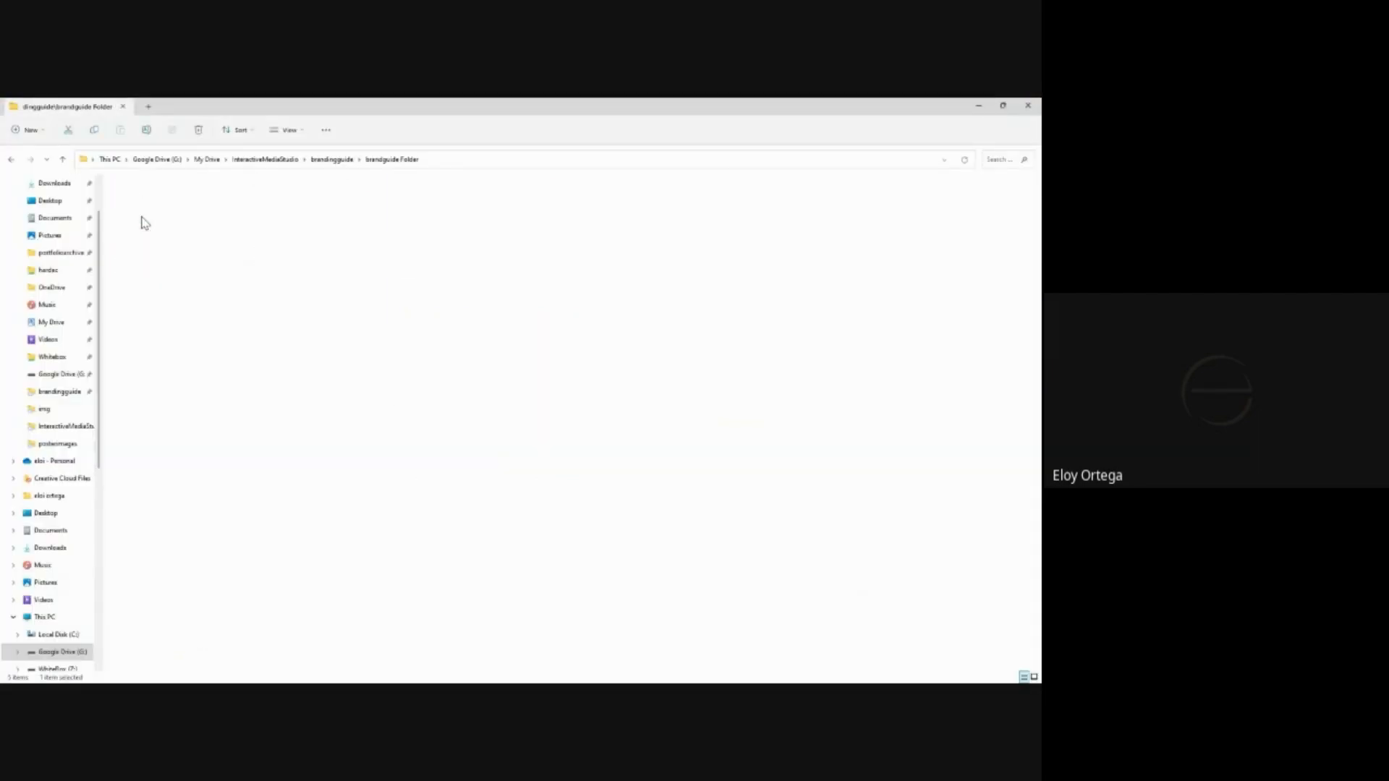
click(167, 206)
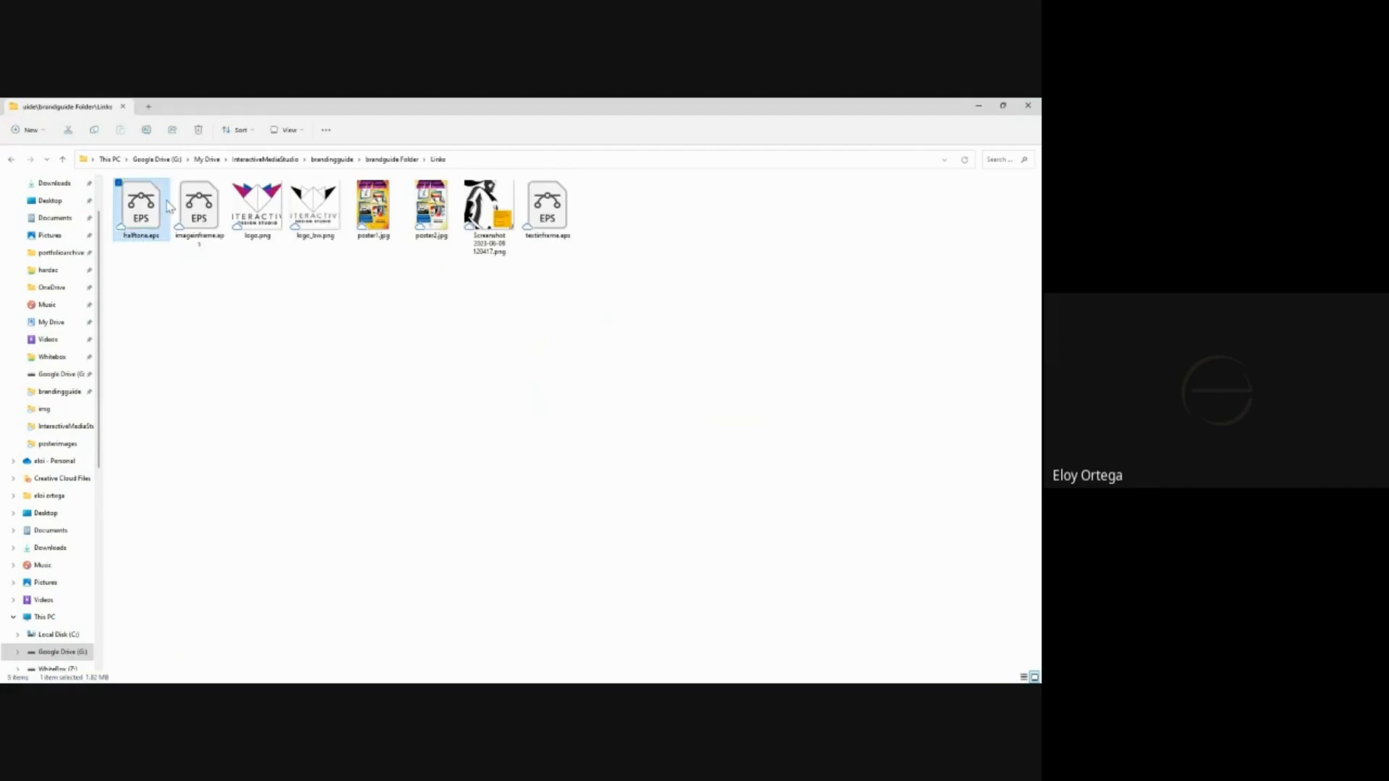
drag(608, 304, 122, 168)
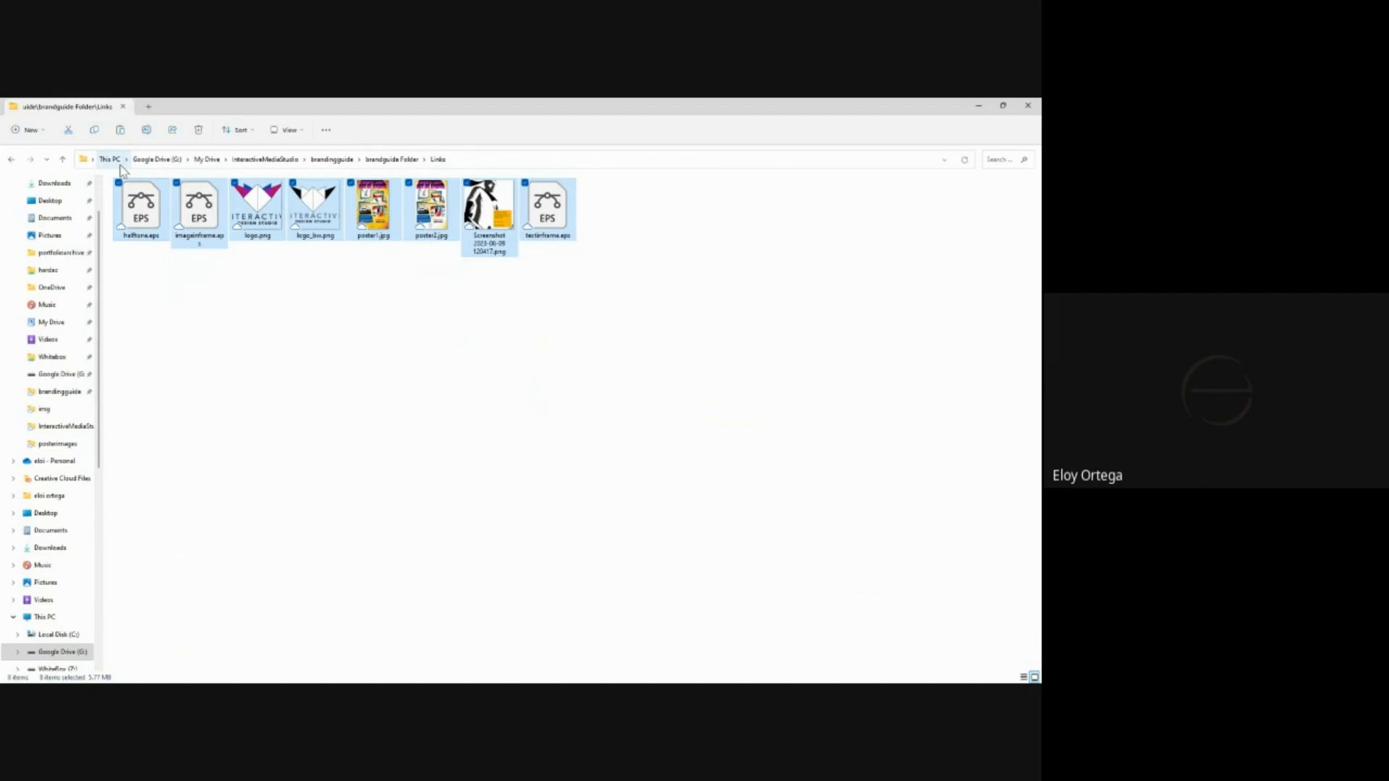
key(ctrl+x)
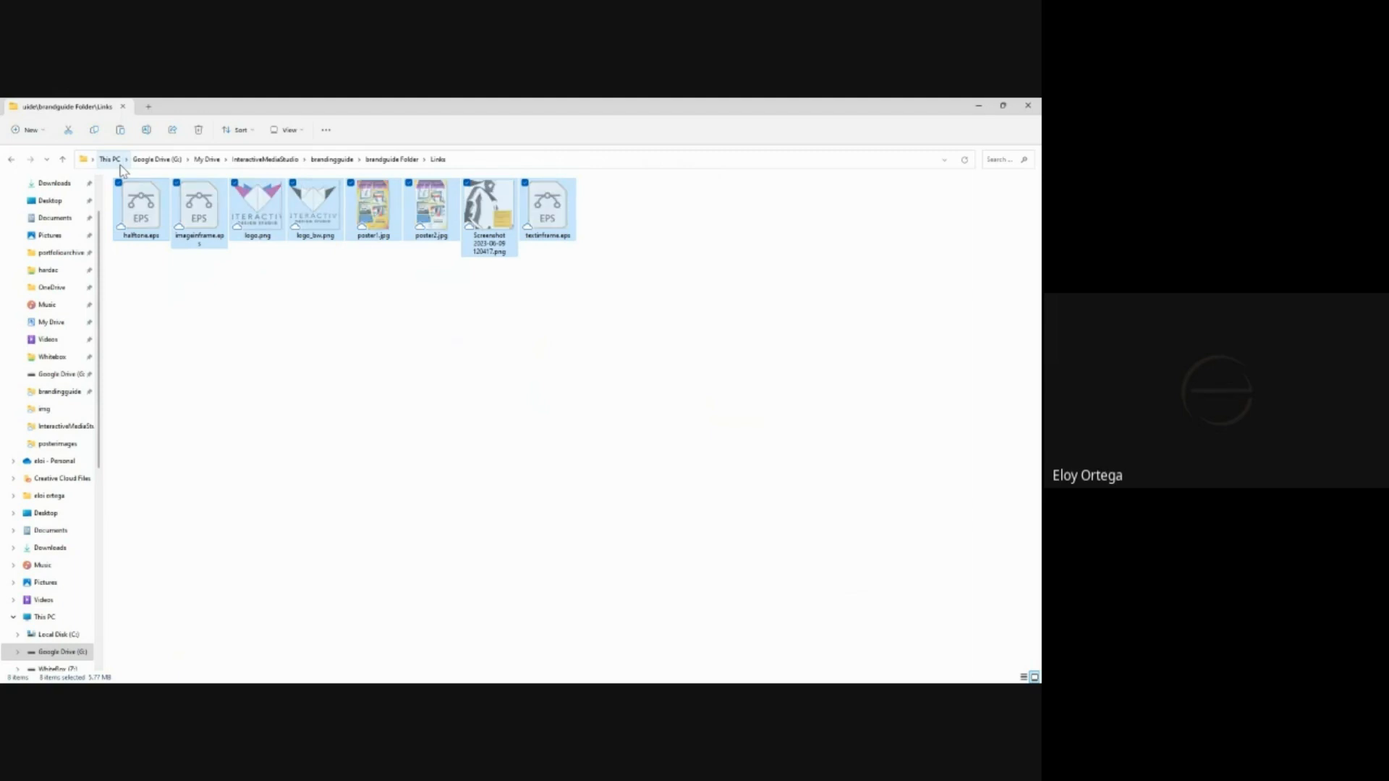
- Create a new folder named bg in the InteractiveMediaStudio folder
click(63, 160)
click(63, 159)
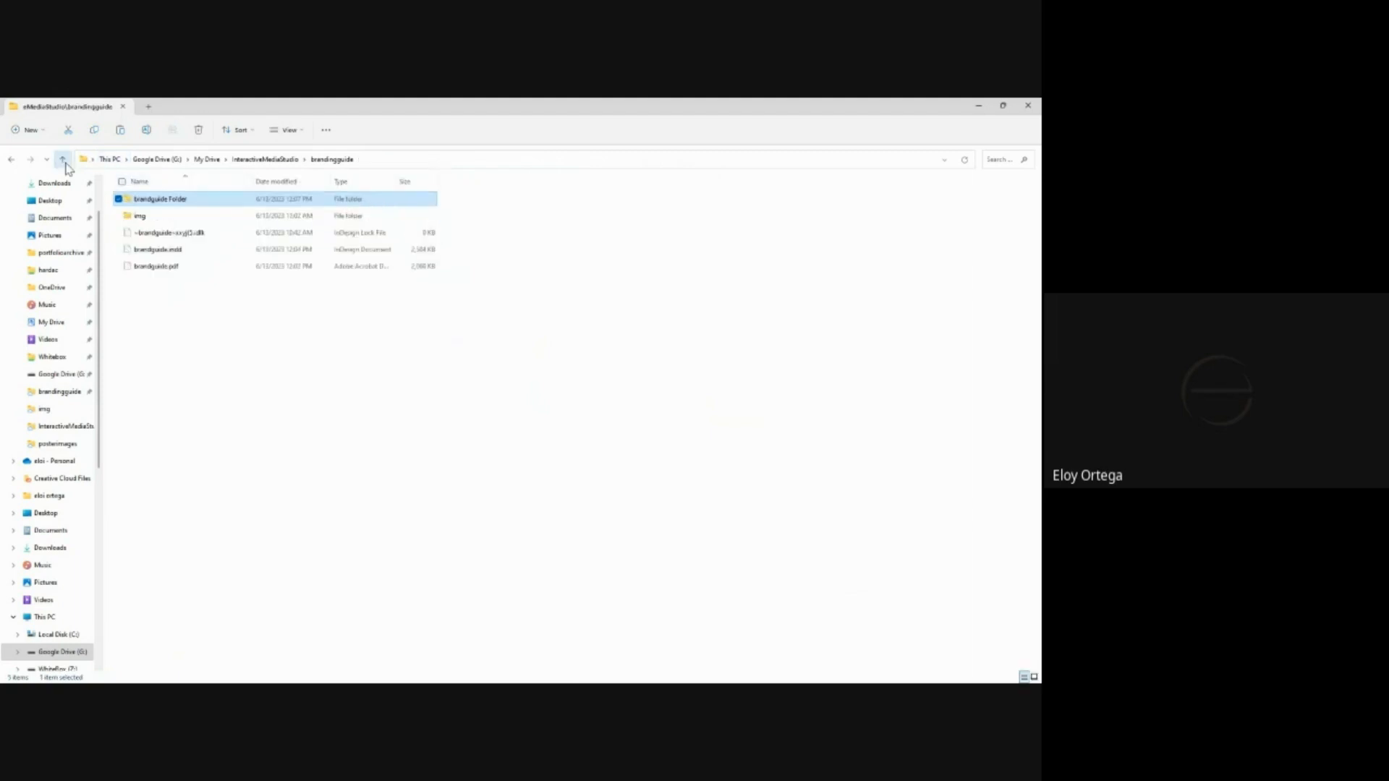
click(64, 160)
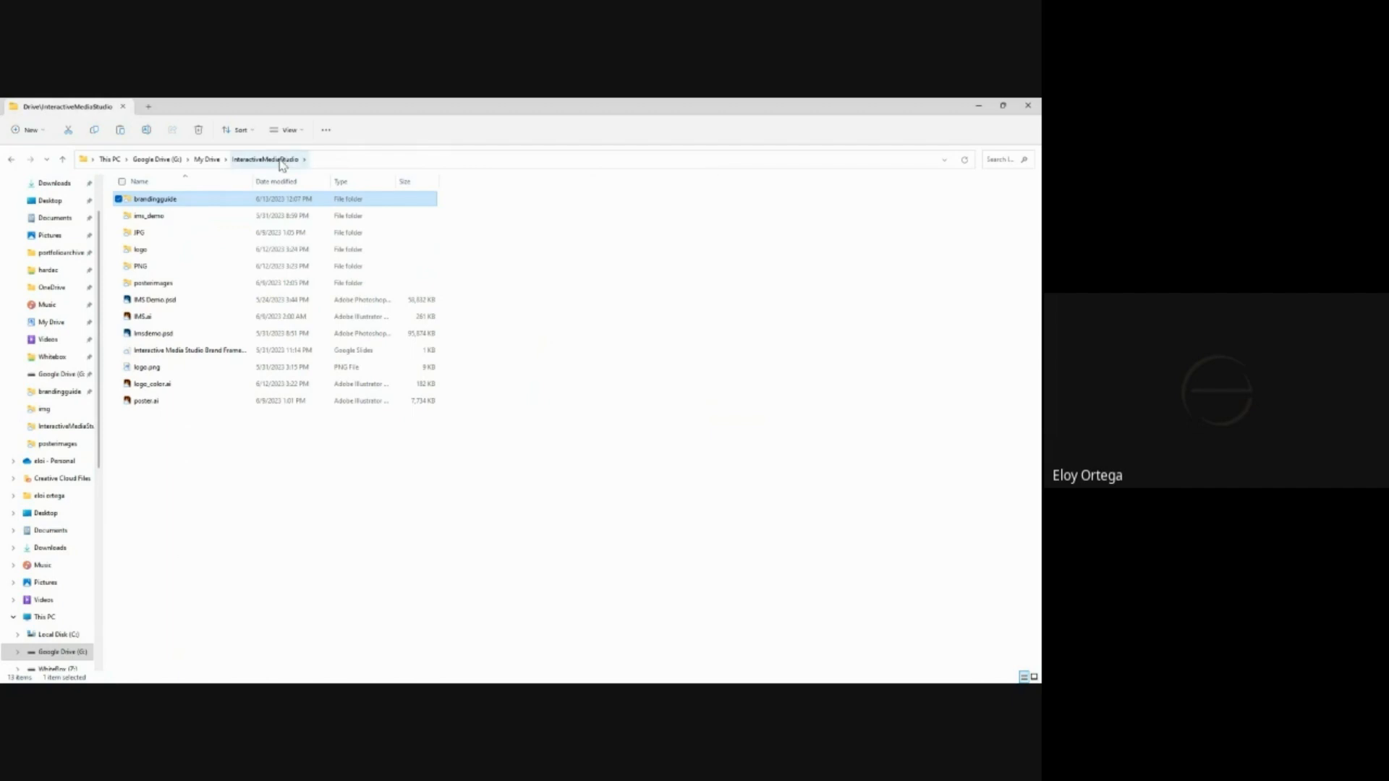
right_click(186, 465)
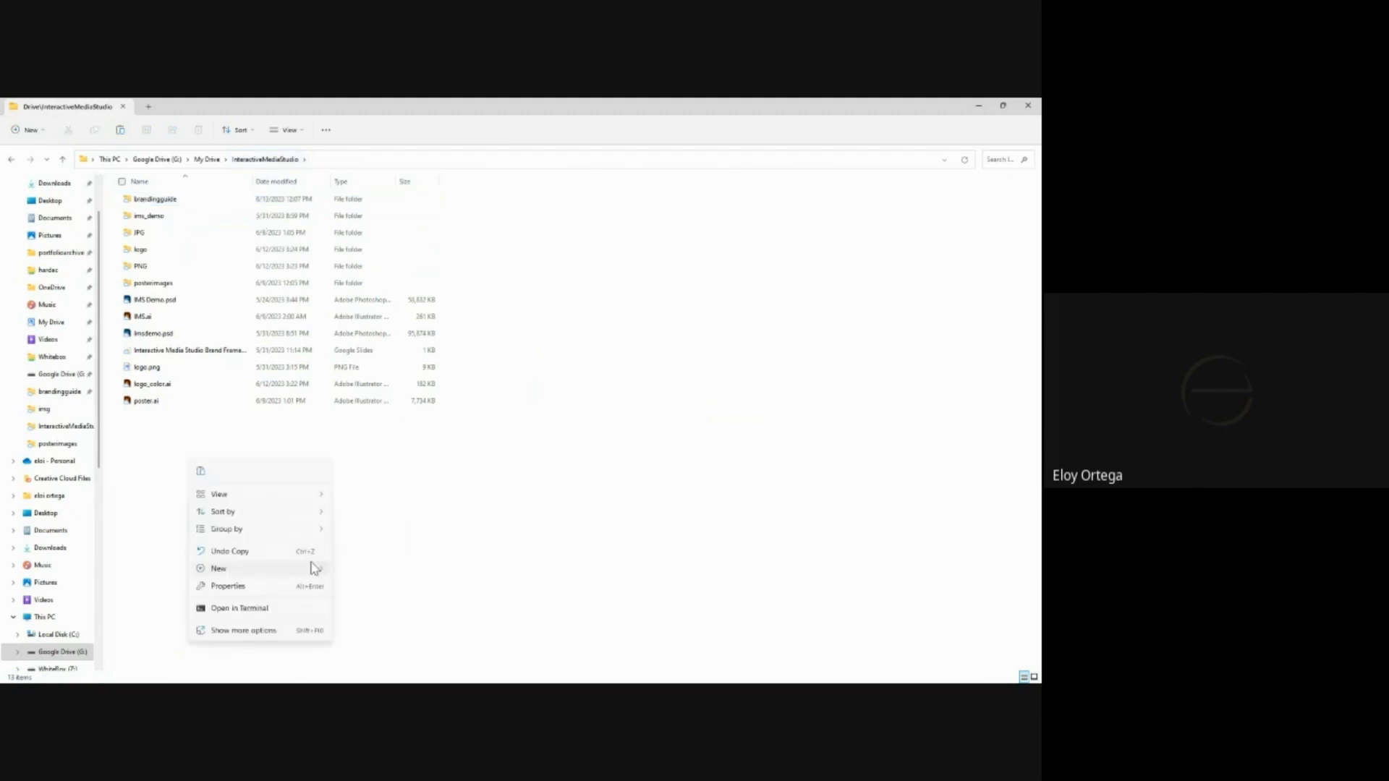
mouse_move(316, 572)
click(363, 322)
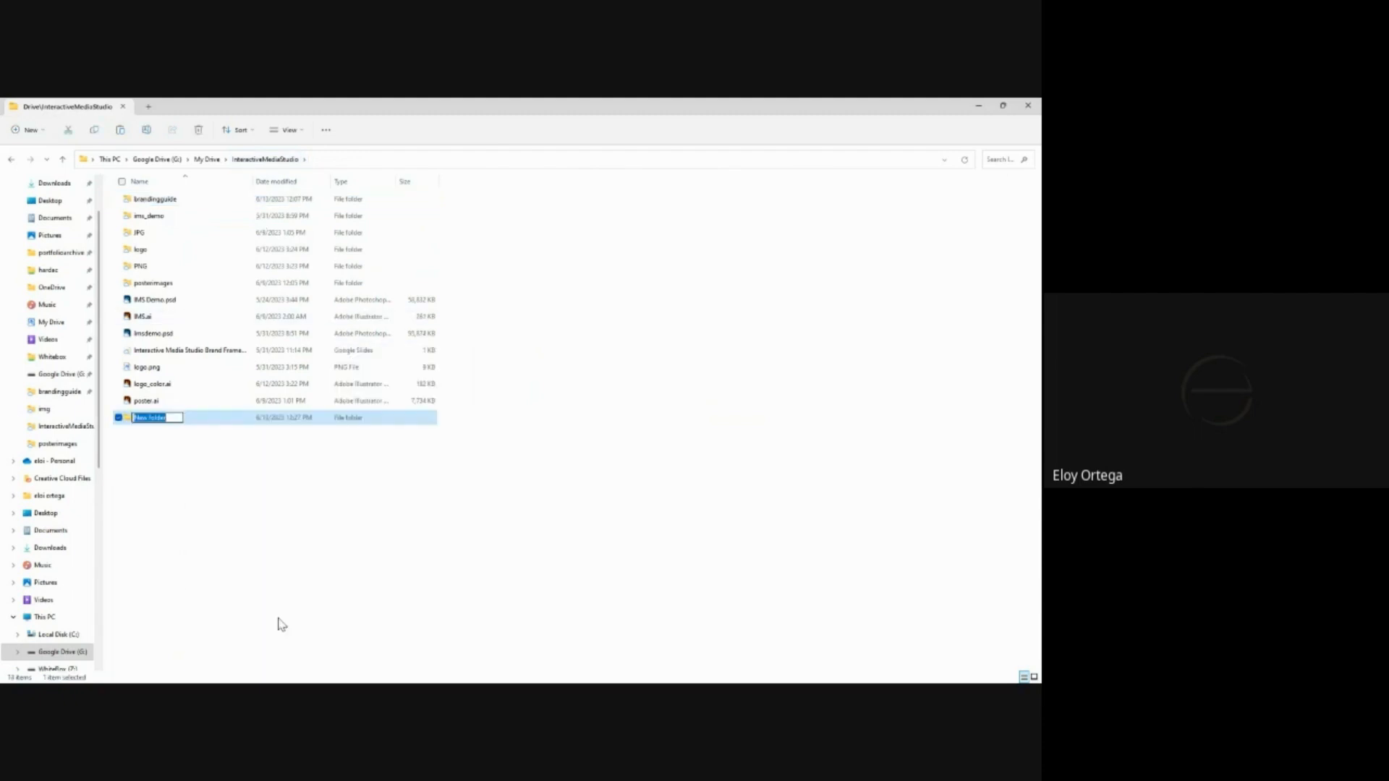
text(BG)
key(BackSpace)
key(BackSpace)
text(bg)
click(149, 425)
- Create a subfolder named img inside the bg folder
double_click(149, 425)
right_click(264, 295)
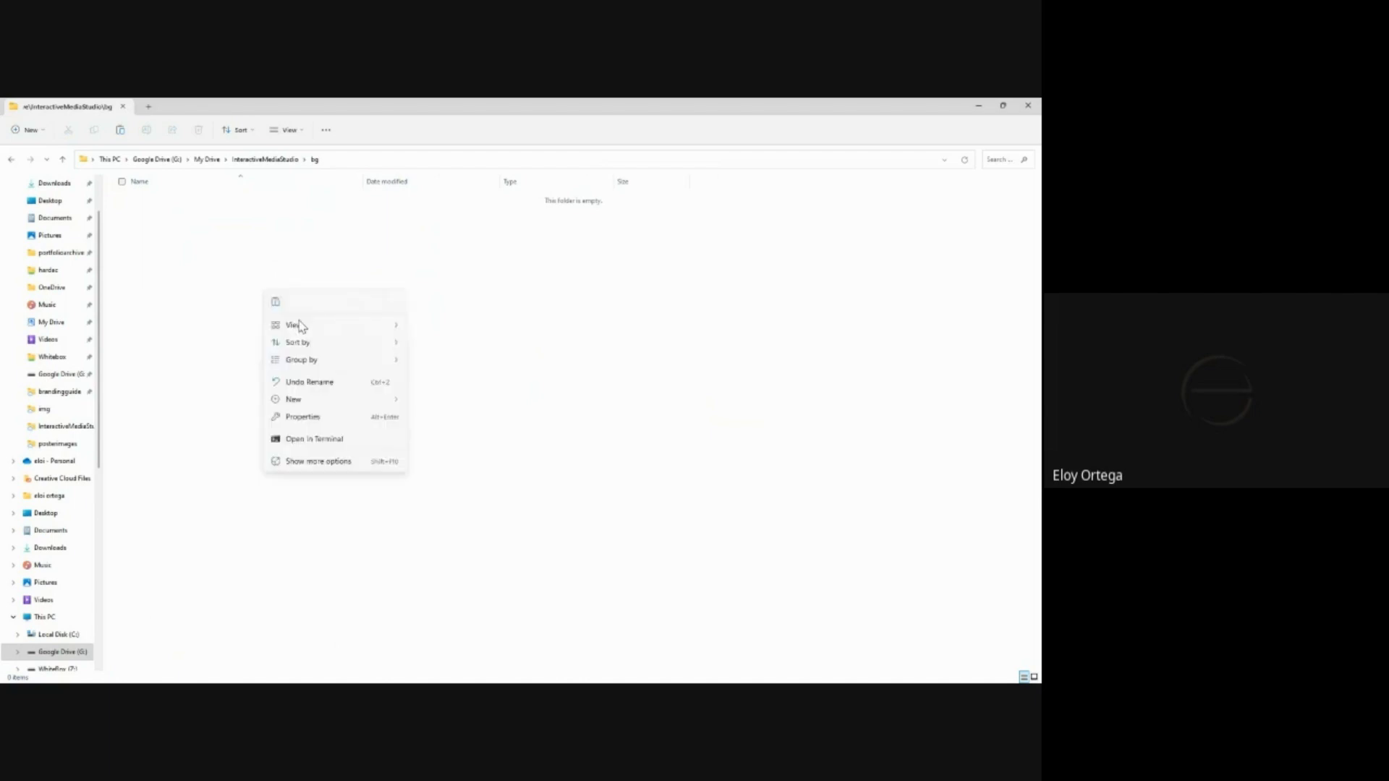
mouse_move(338, 400)
click(454, 407)
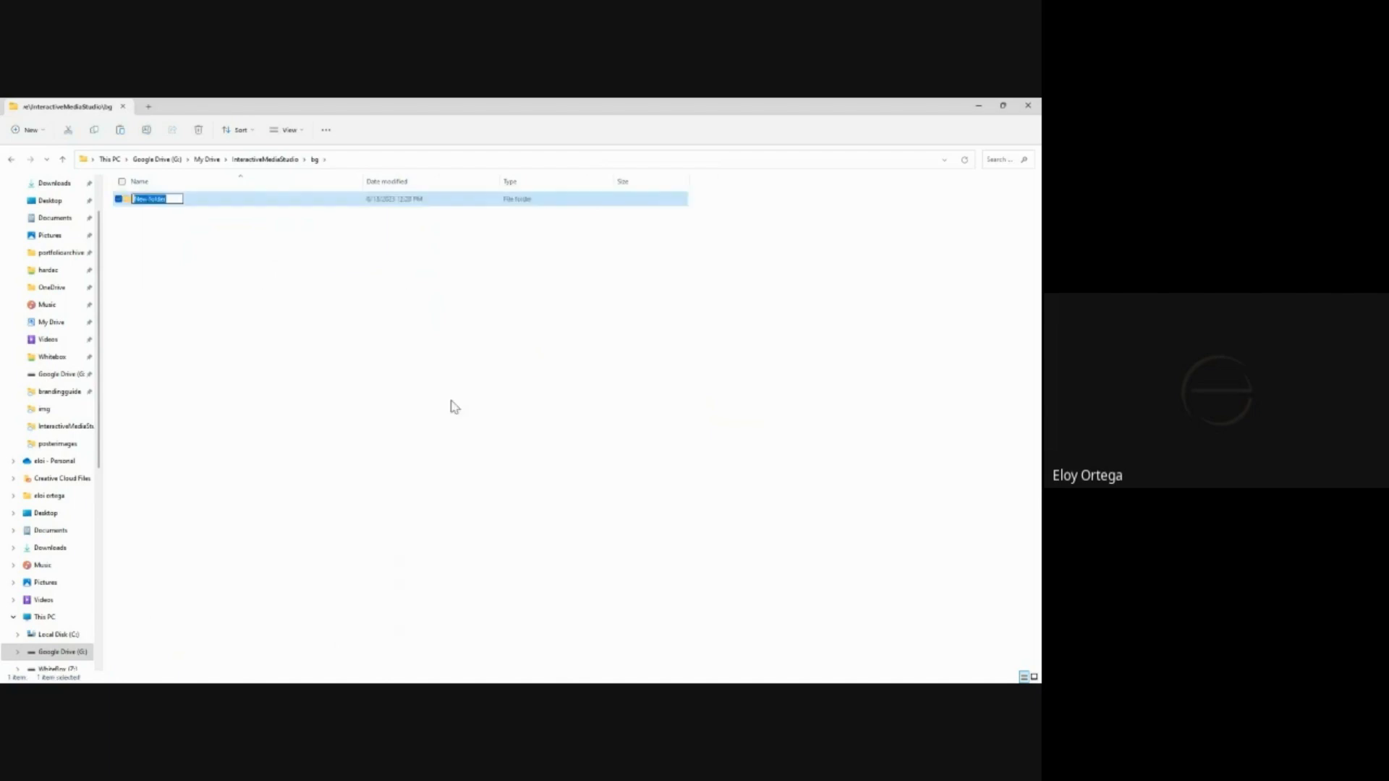
text(img)
key(Return)
- Paste the cut image files into the img folder and display them as large thumbnails
double_click(141, 201)
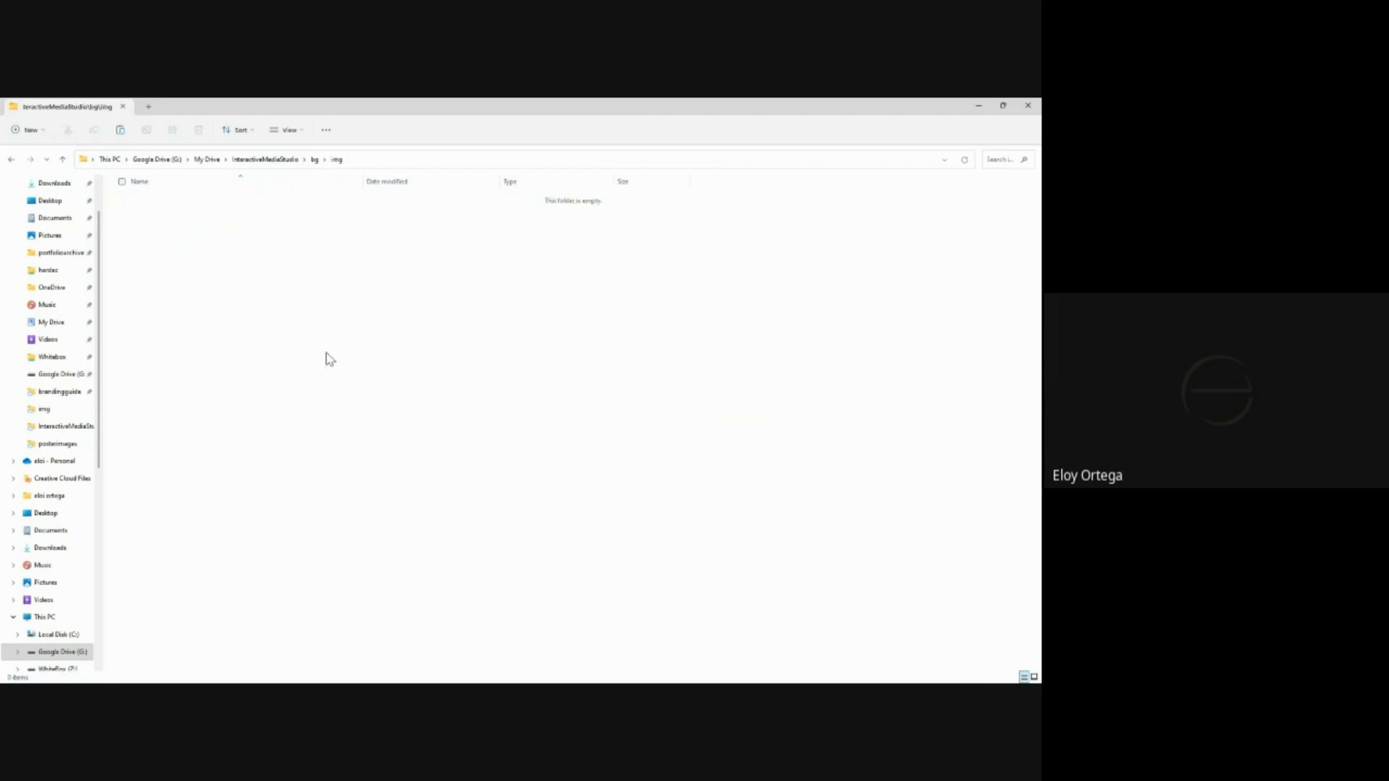
key(ctrl+v)
click(289, 132)
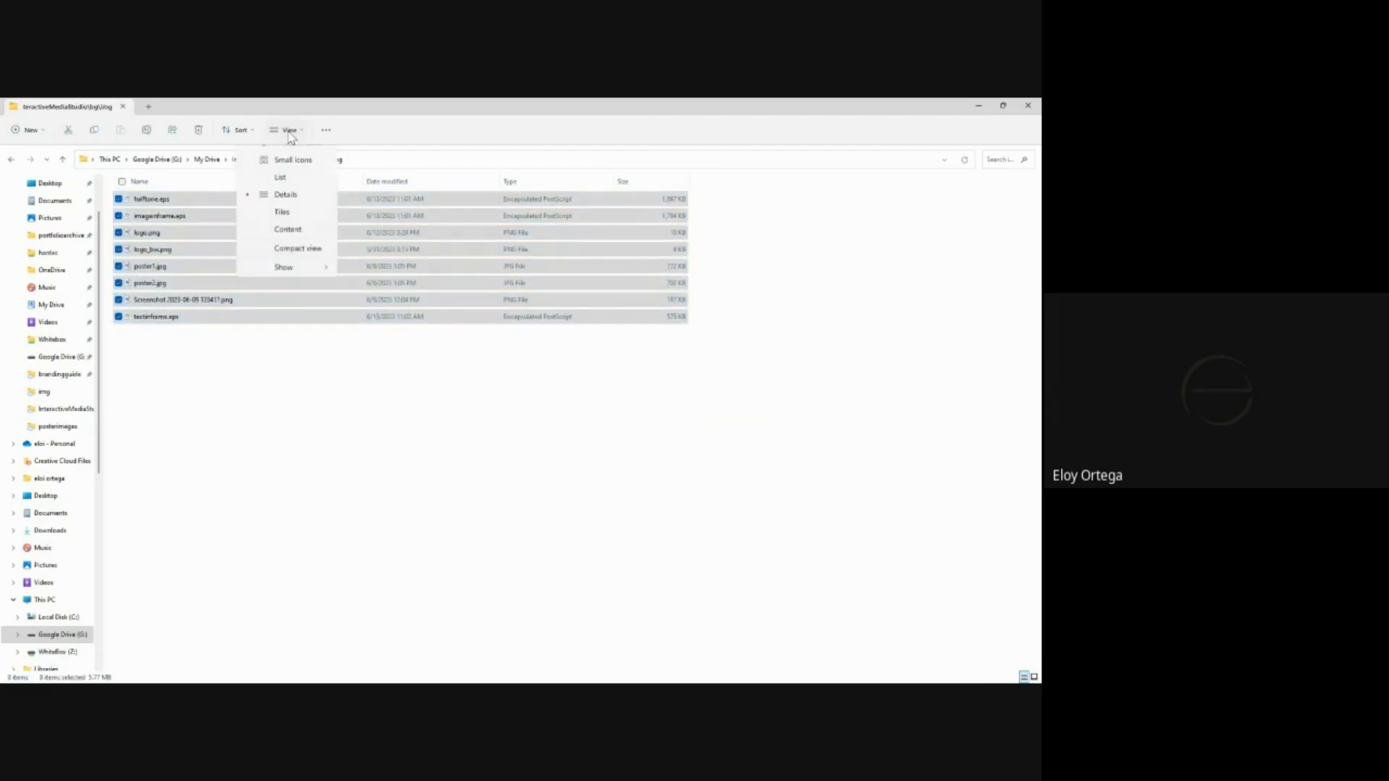
click(295, 208)
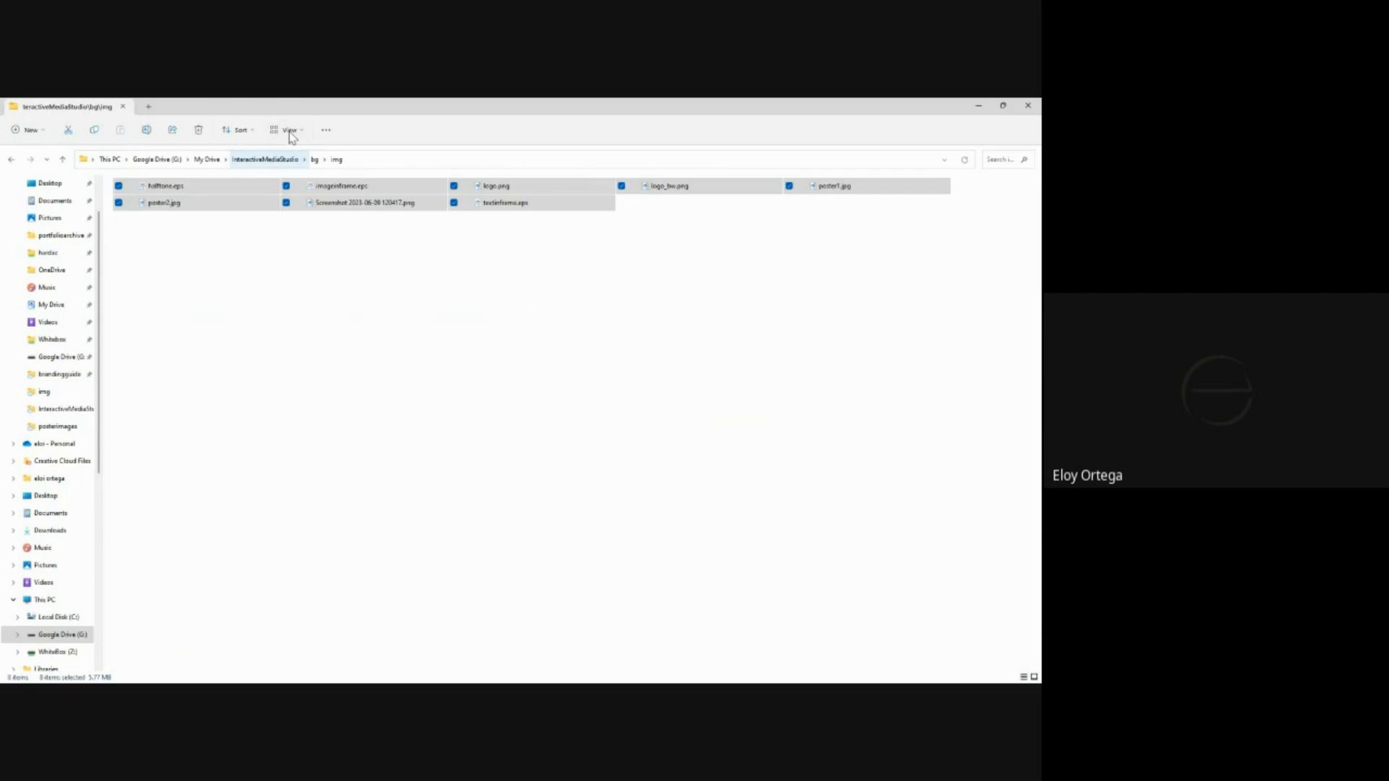
click(290, 131)
click(293, 174)
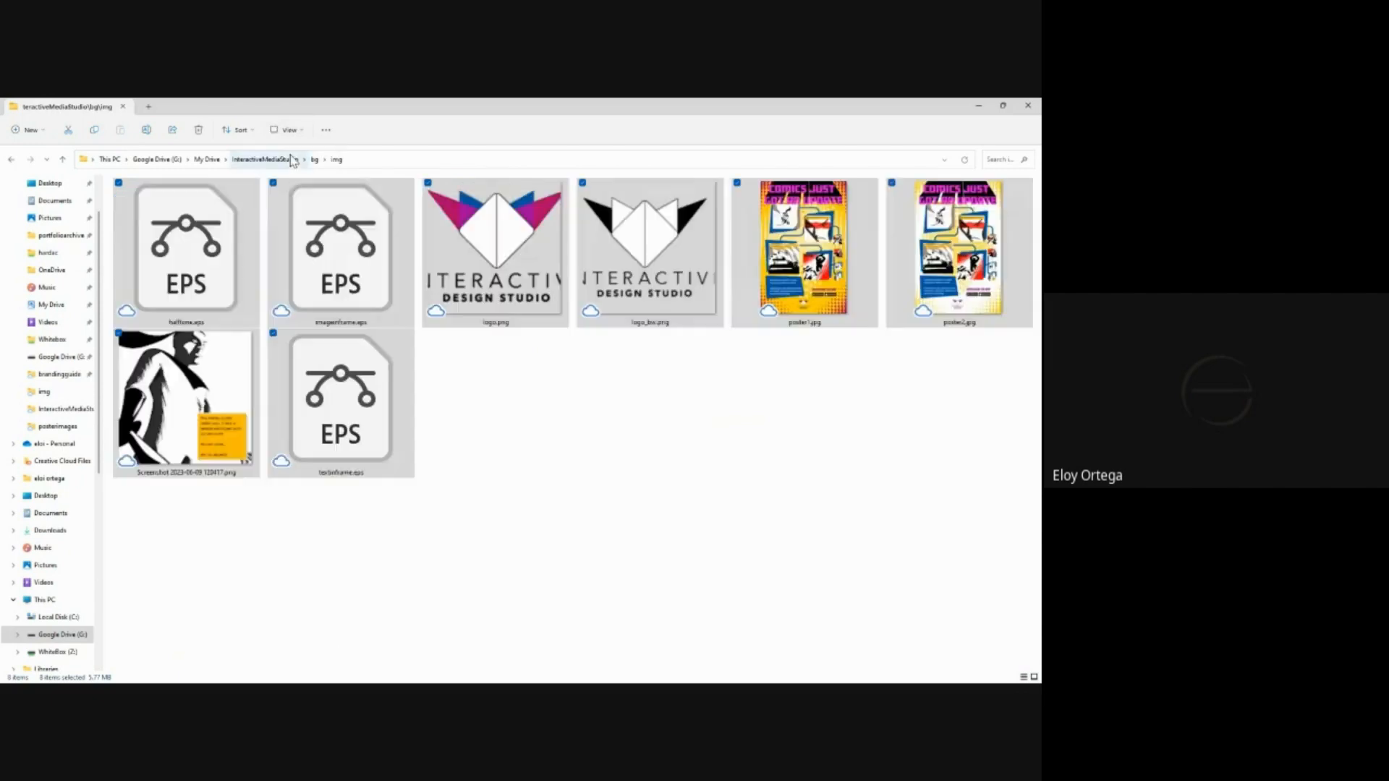
click(768, 371)
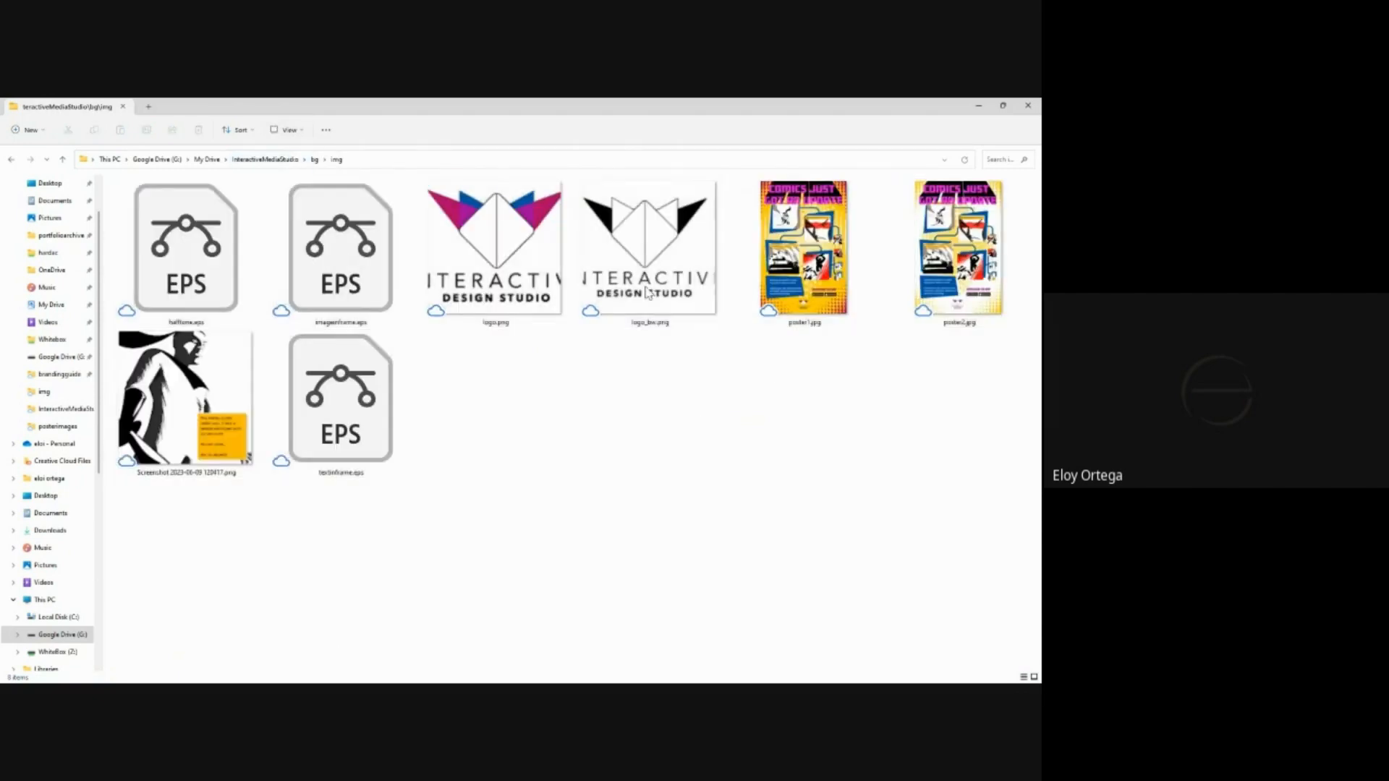
click(817, 282)
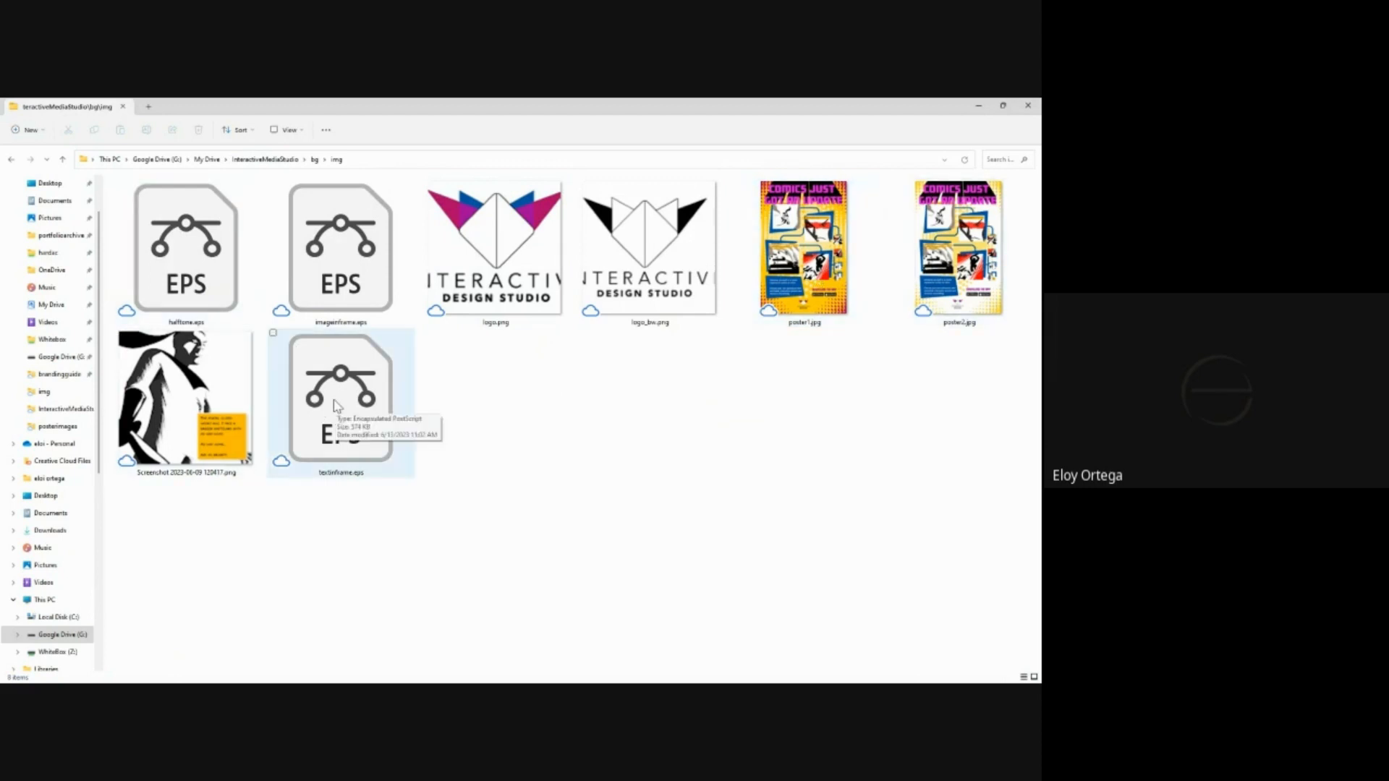
- Go back to the bg folder, then switch to InDesign and close the open brandguide.indd document
click(64, 160)
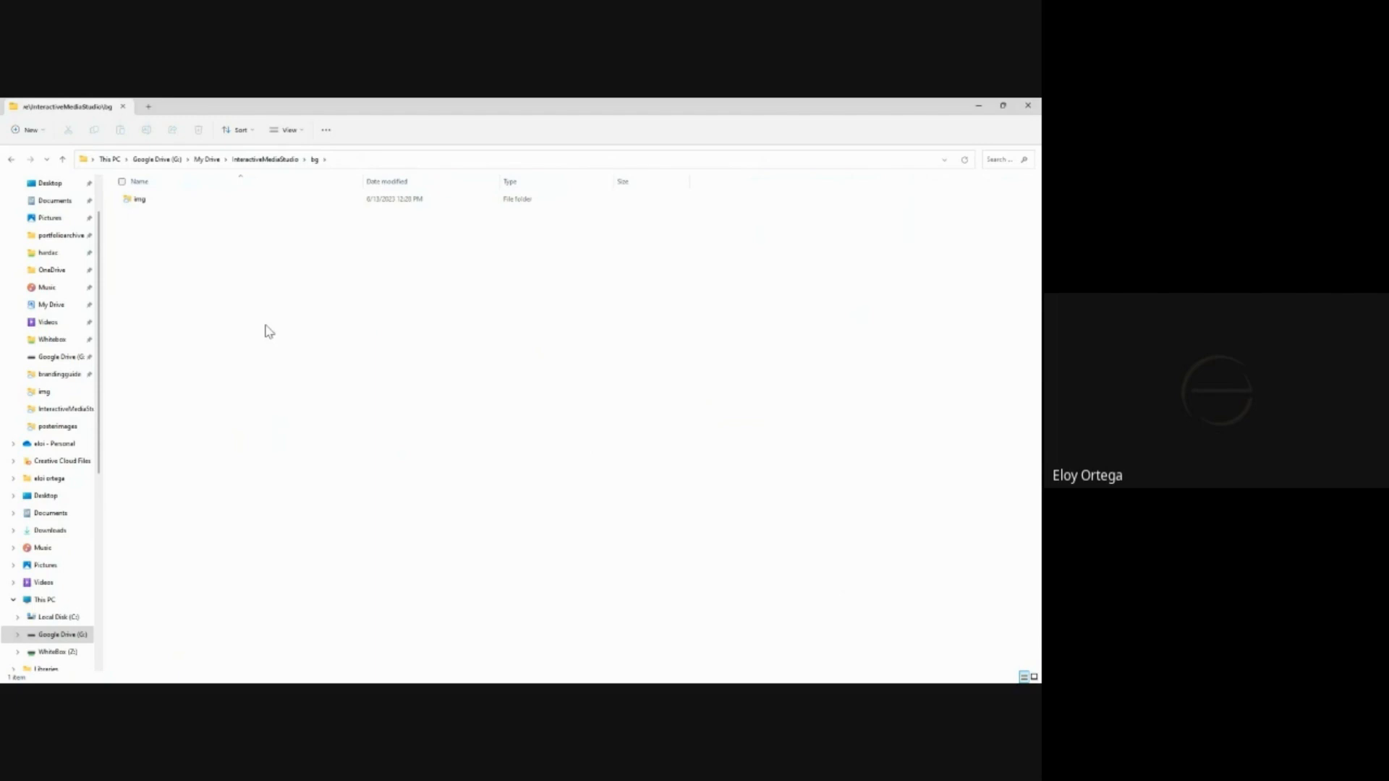
click(455, 670)
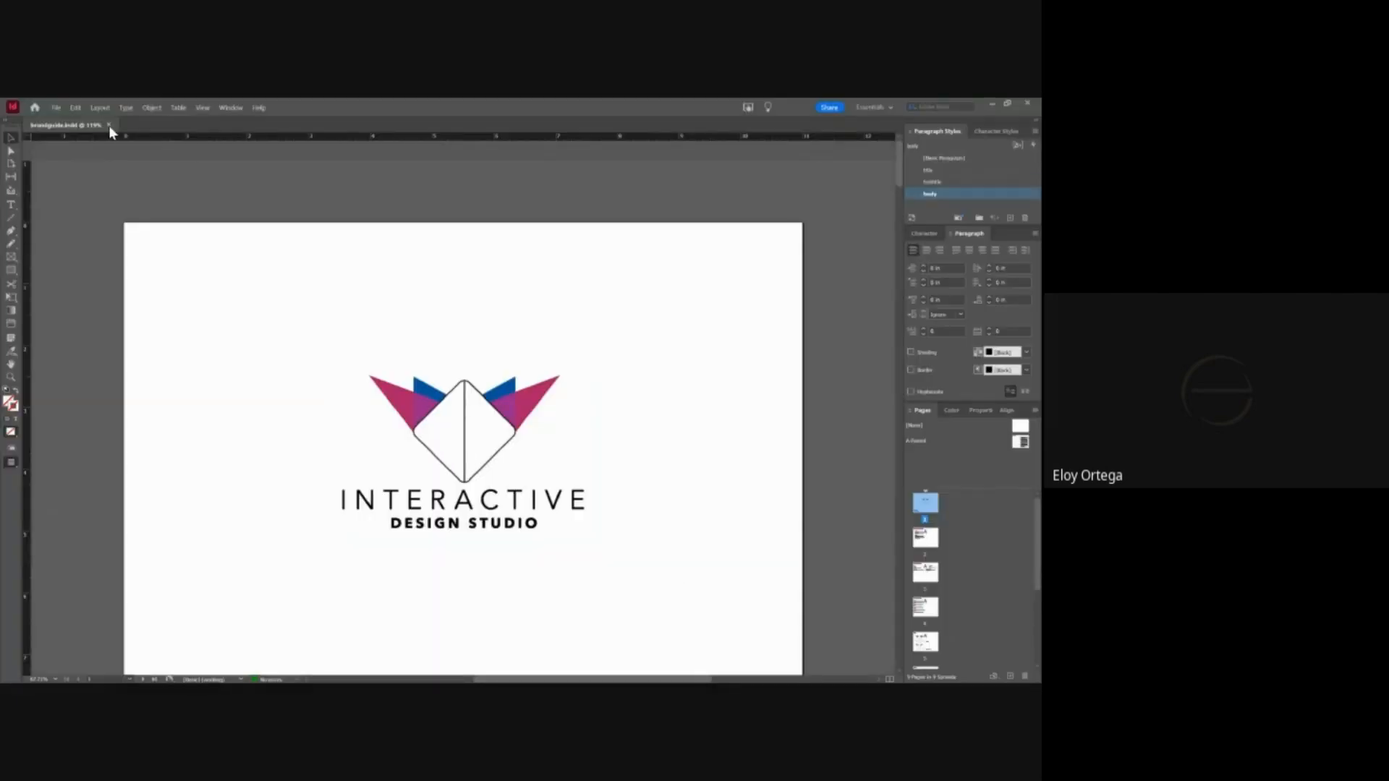
click(109, 124)
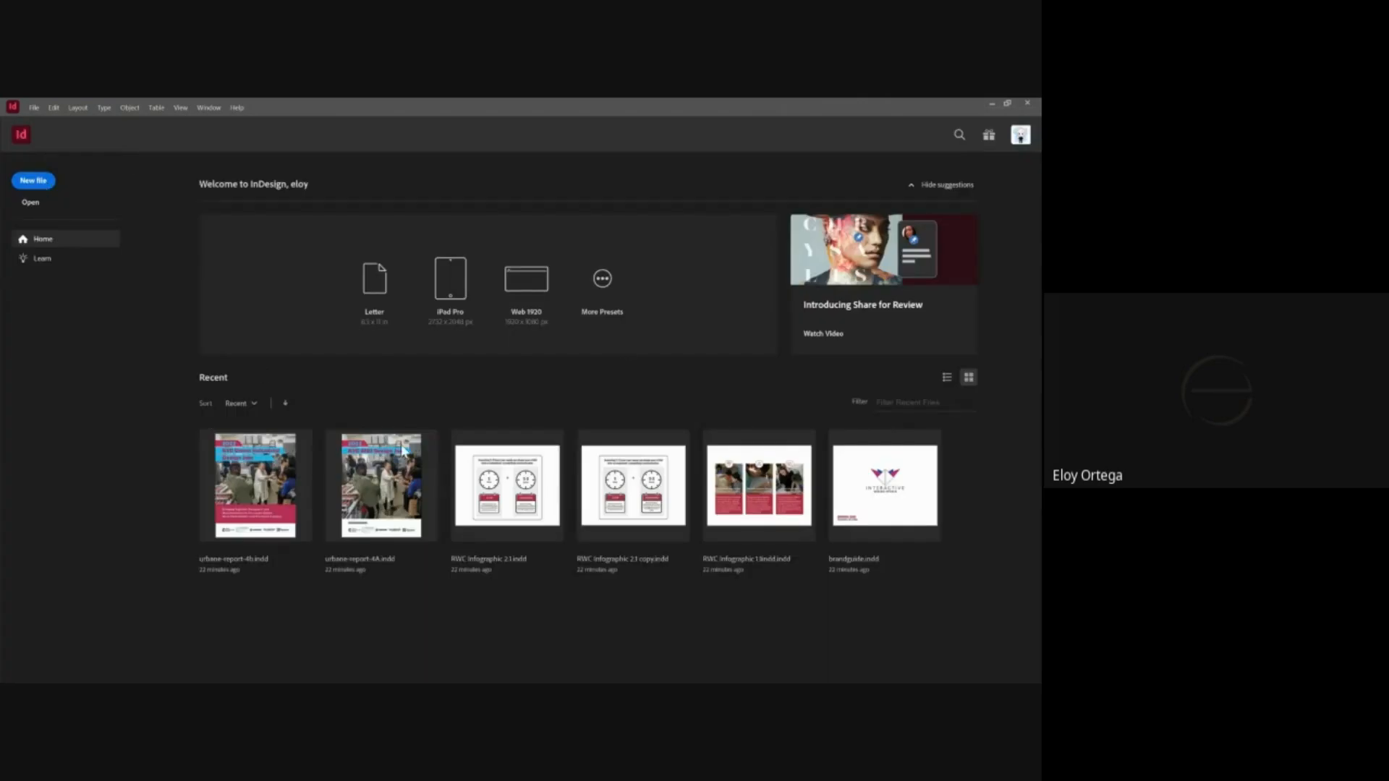
- Begin a new document with its units set to inches and facing pages turned off
drag(438, 680, 424, 183)
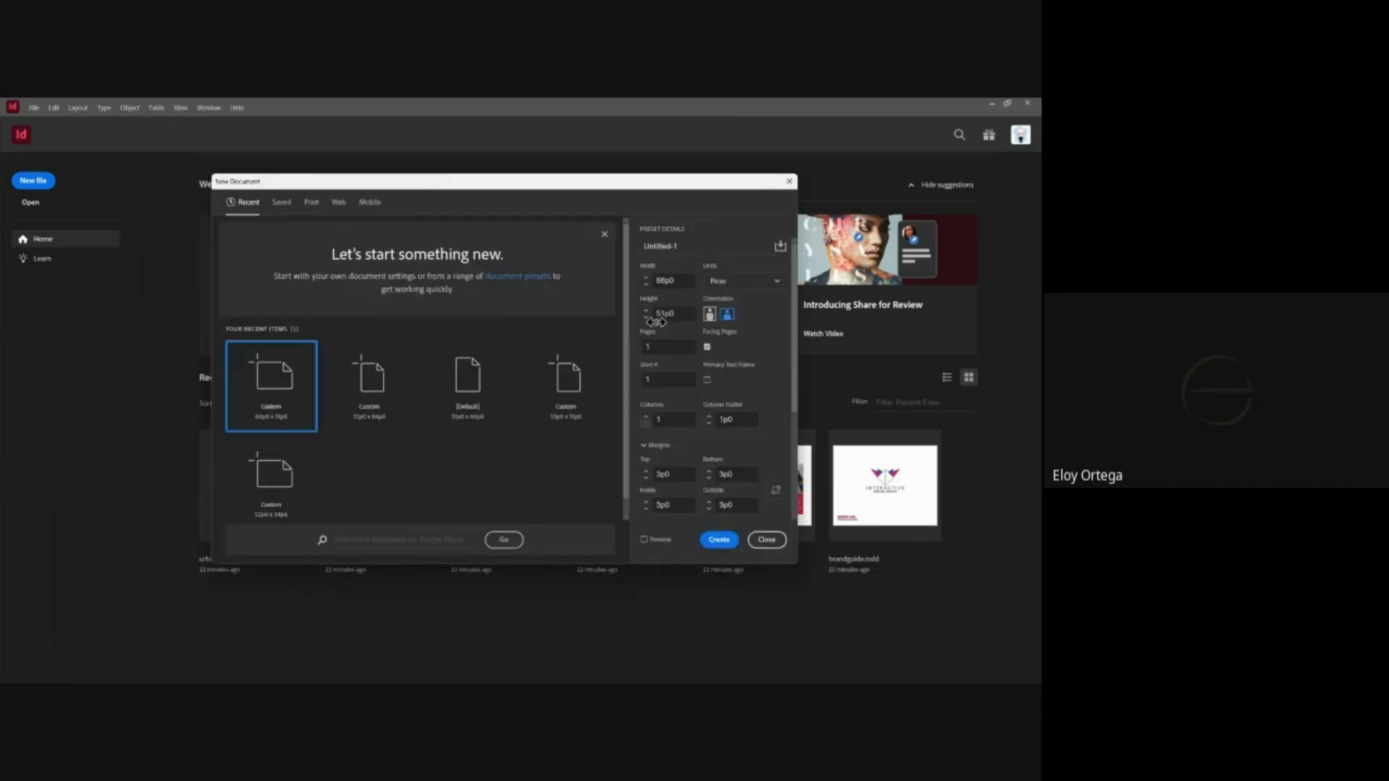
click(756, 285)
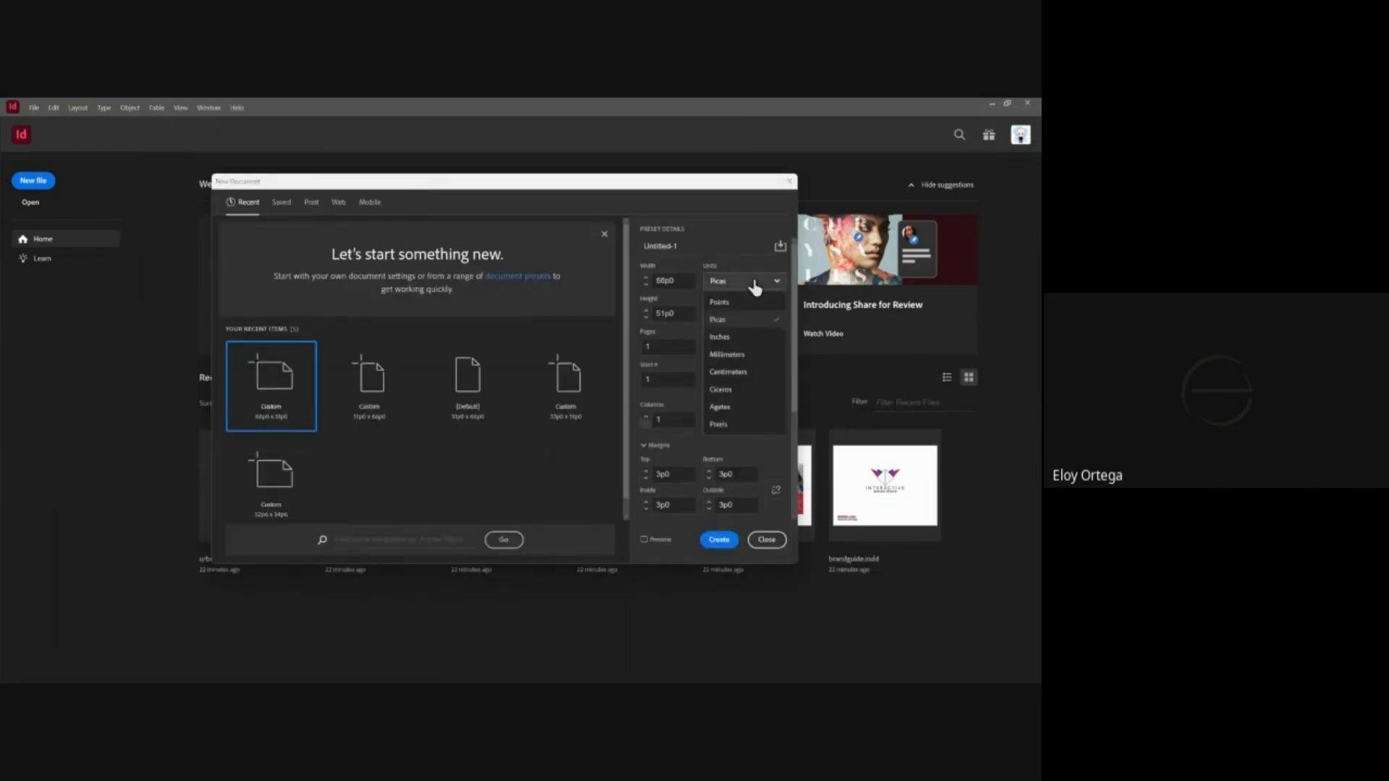
click(752, 338)
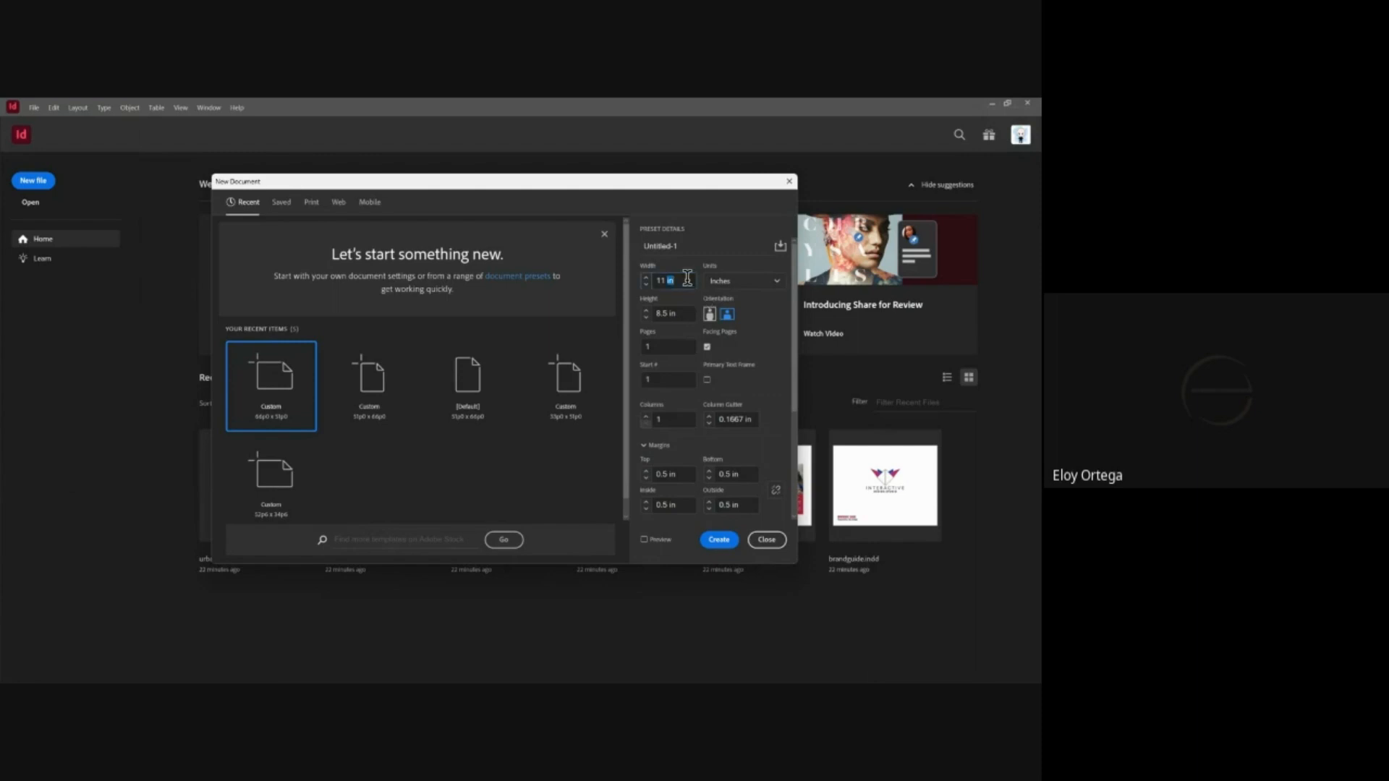
click(658, 281)
click(706, 346)
- Give the new document 4 columns with a 0.25 in column gutter
drag(796, 367, 797, 455)
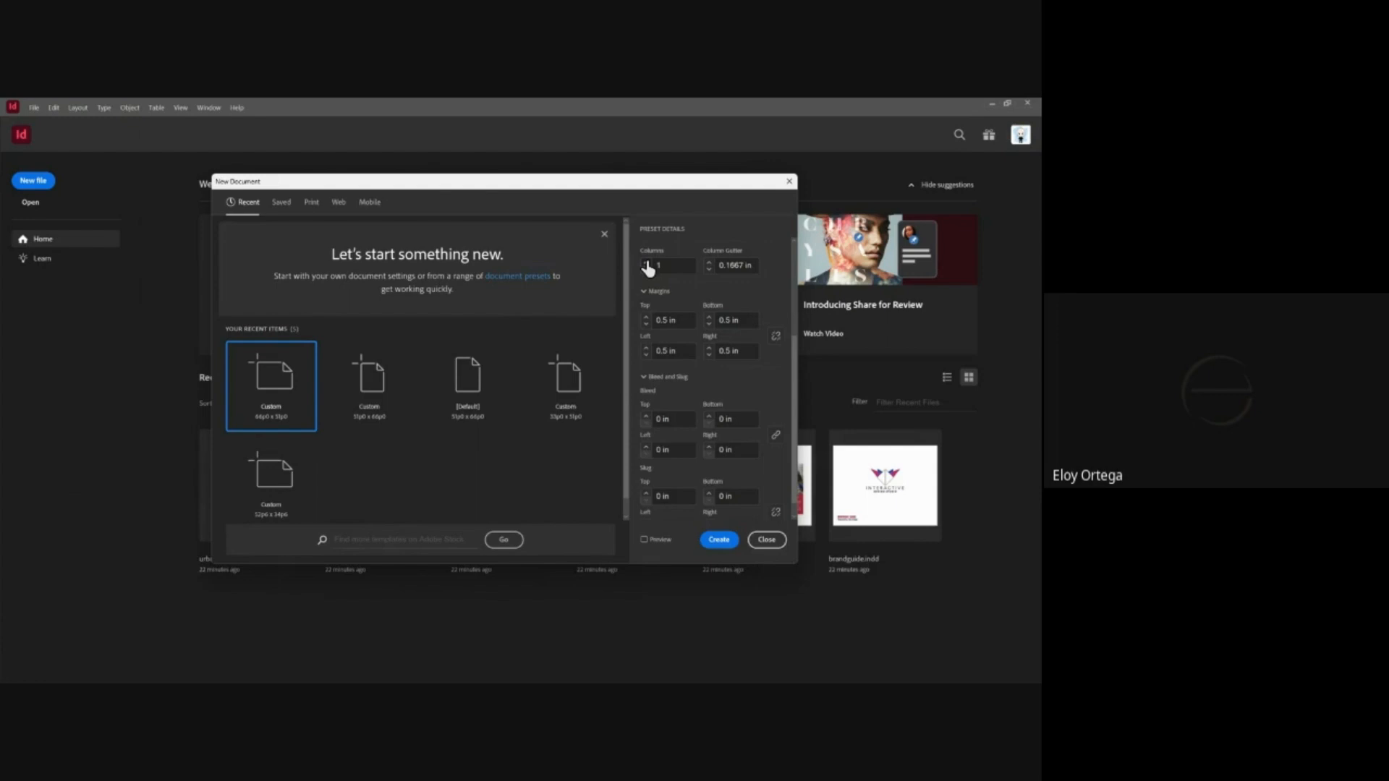
click(646, 262)
click(646, 262)
click(646, 262)
click(708, 270)
click(709, 261)
- Link the four page margins and set them all to 0.25 in
click(708, 323)
click(709, 324)
click(646, 323)
click(646, 324)
click(675, 350)
text(.2)
click(776, 339)
click(646, 318)
scroll(692, 468, down, 1)
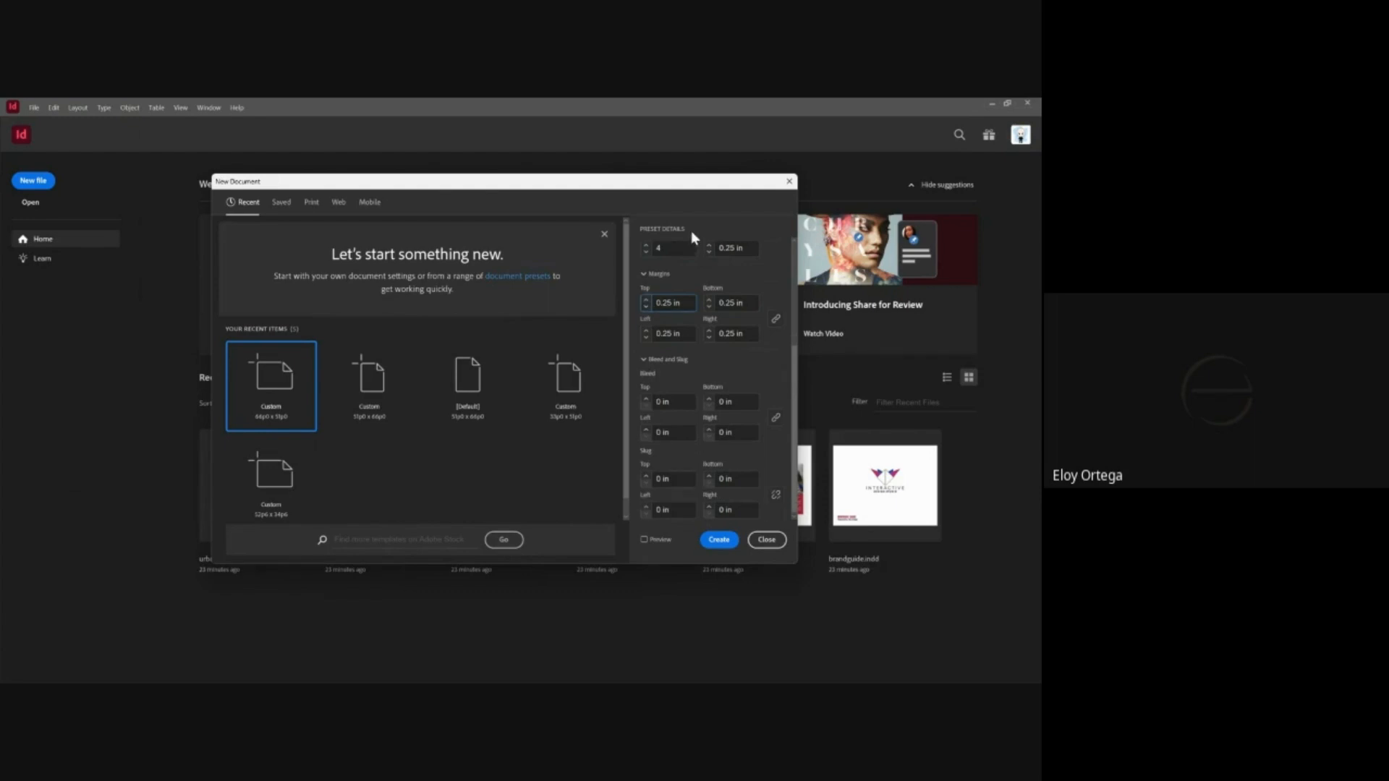
- Set the linked page margins to 0.5 in and create the document
click(646, 300)
click(646, 299)
scroll(778, 365, up, 5)
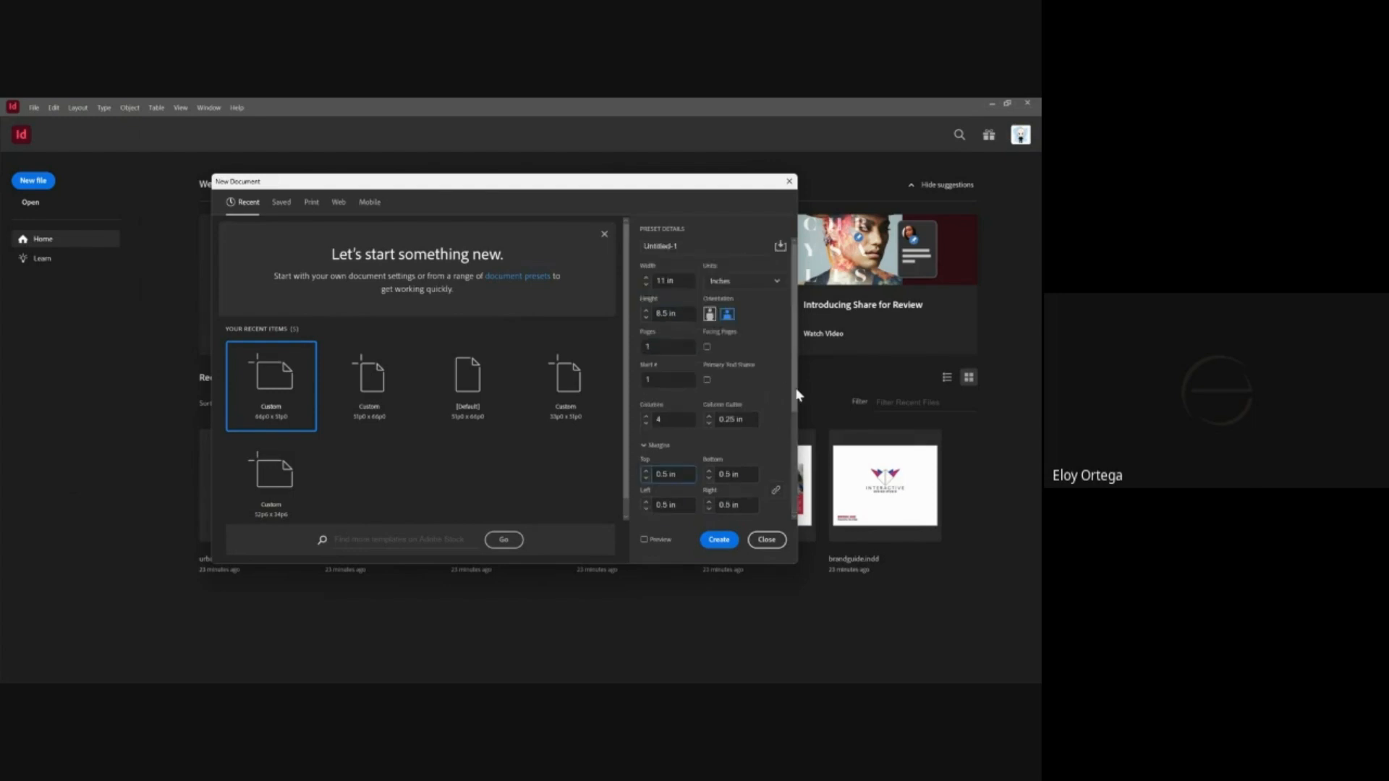
scroll(788, 429, down, 3)
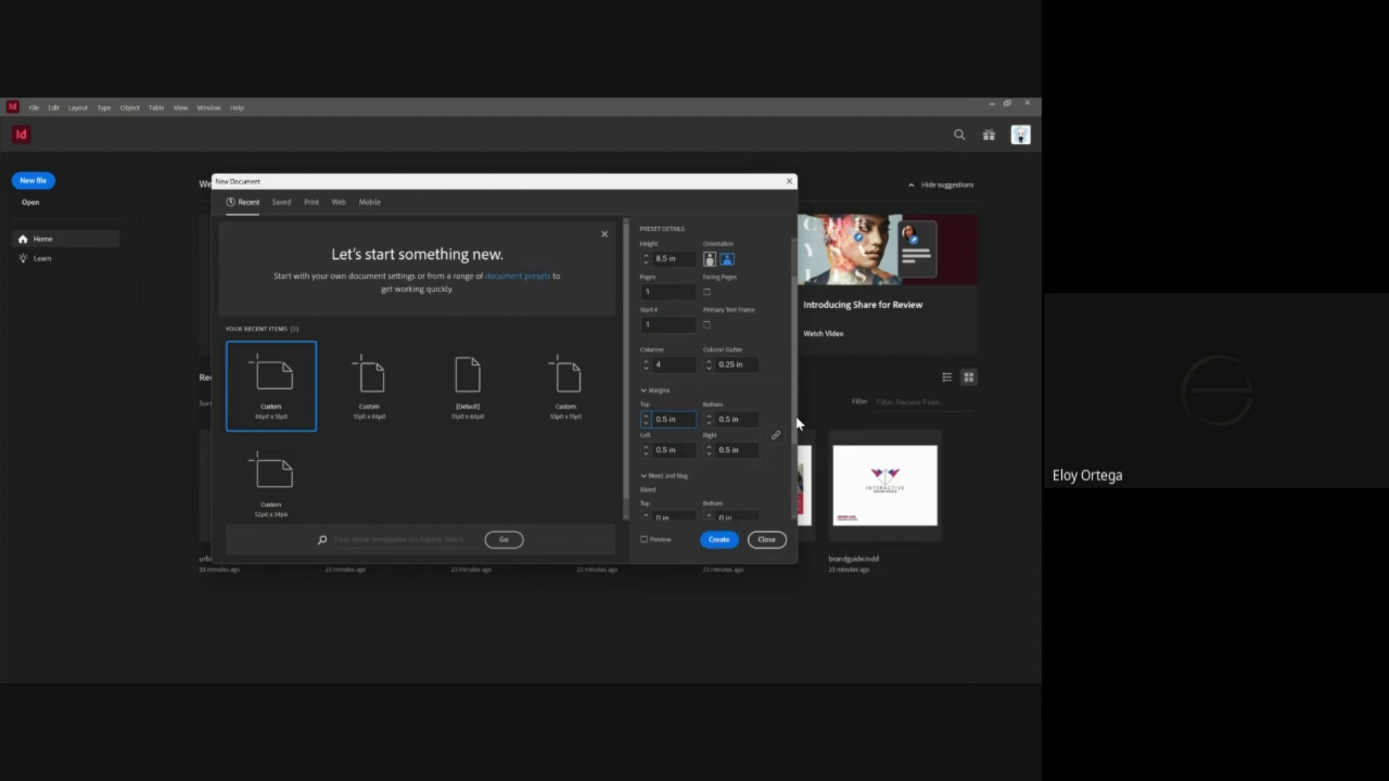
drag(797, 419, 783, 489)
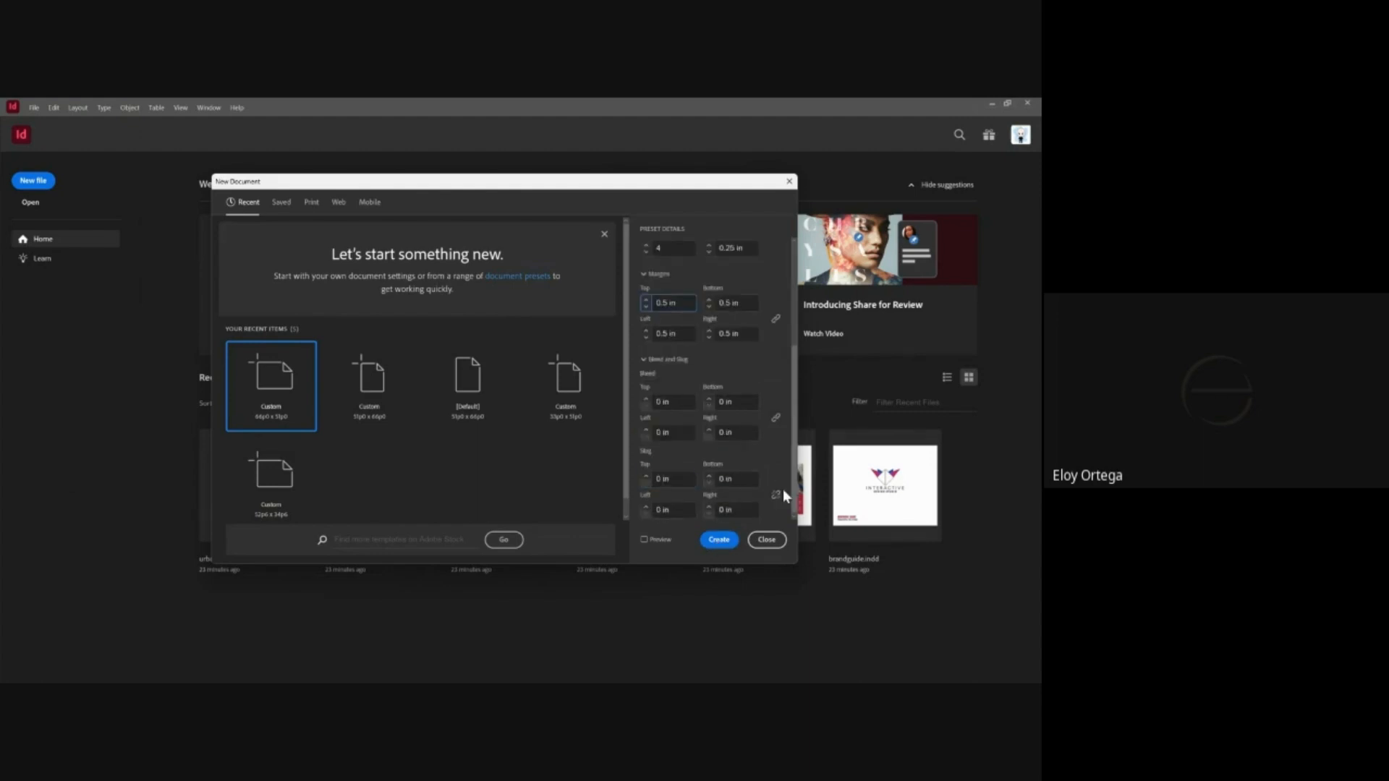
click(708, 541)
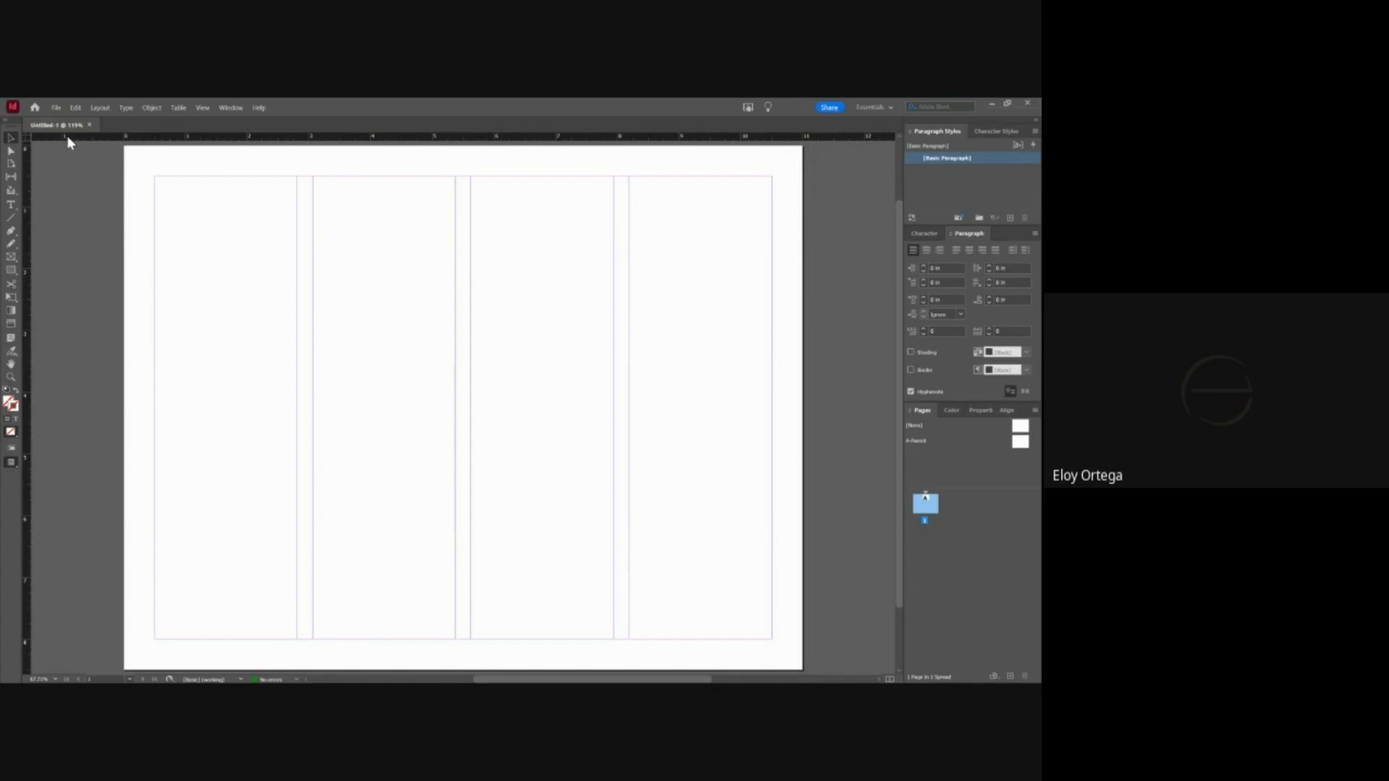
- Toggle the rulers, leaving them shown, and place a vertical guide at about 4.2 in and a horizontal guide at about 2.5 in
key(ctrl+r)
key(ctrl+r)
key(ctrl+r)
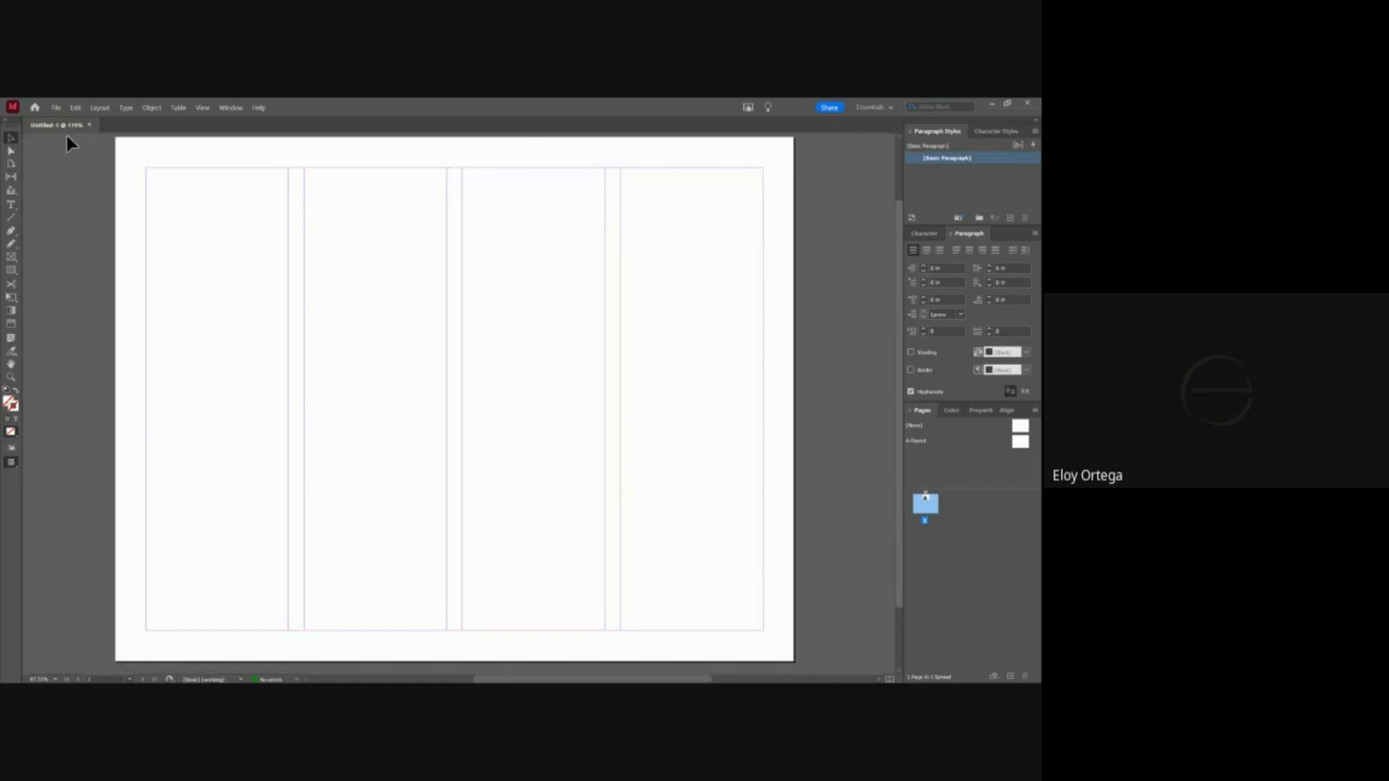
key(ctrl+r)
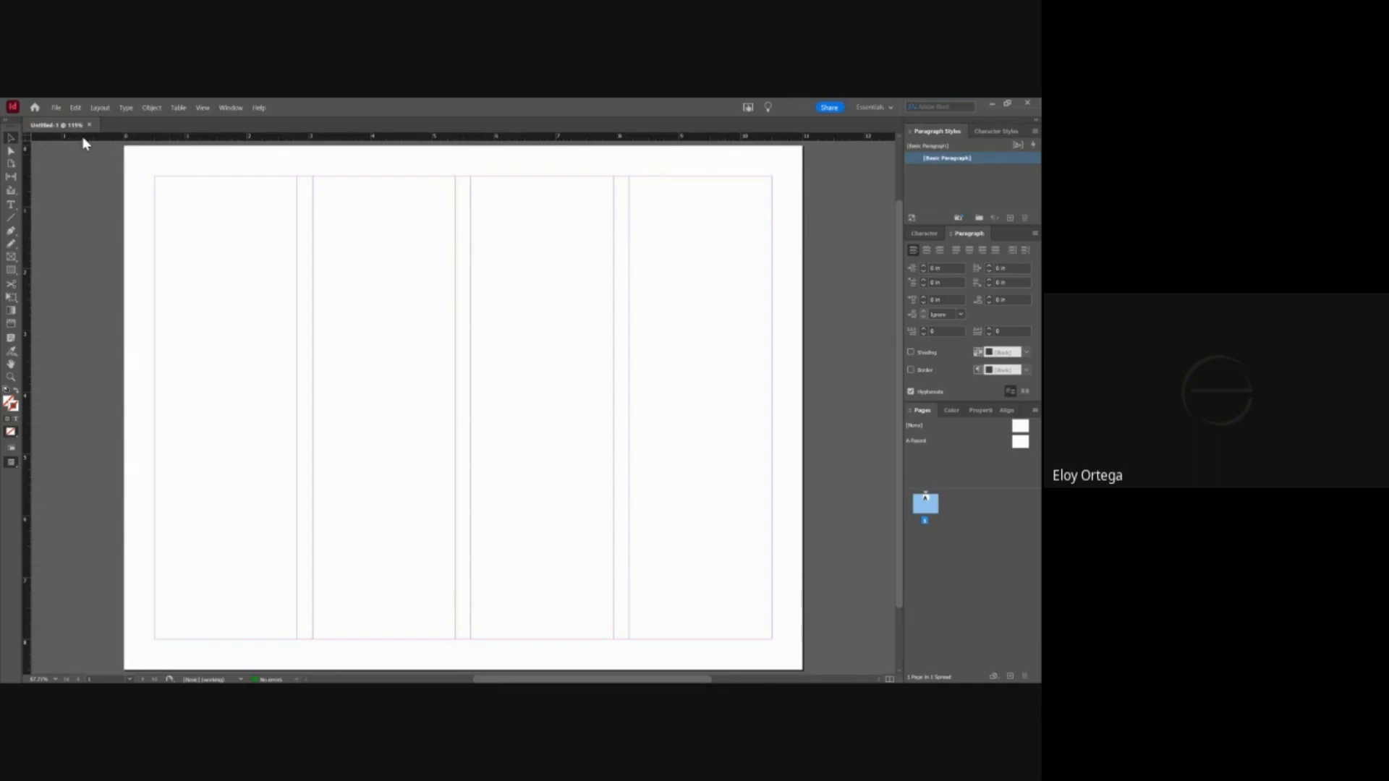
drag(78, 137, 385, 286)
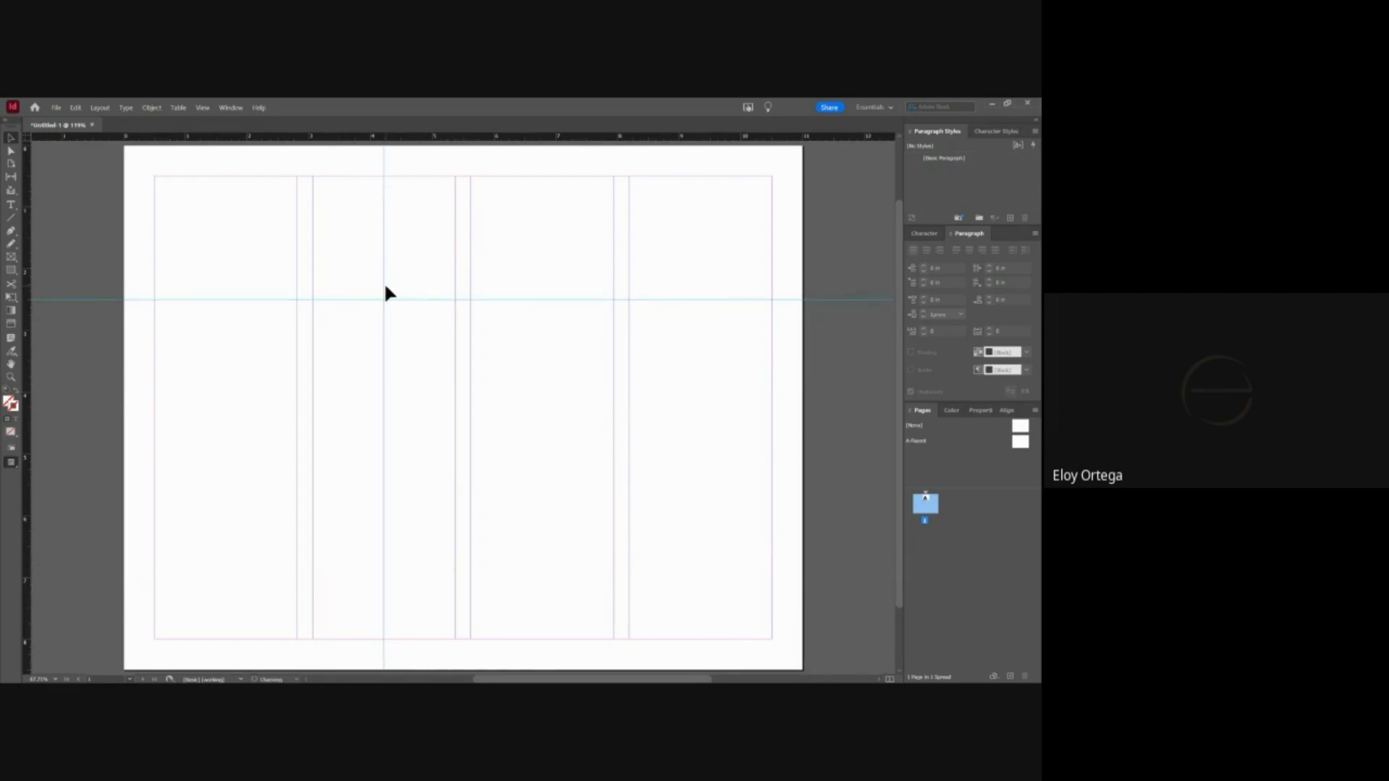
- Delete the horizontal guide and toggle the visibility of all guides, leaving them shown
key(Delete)
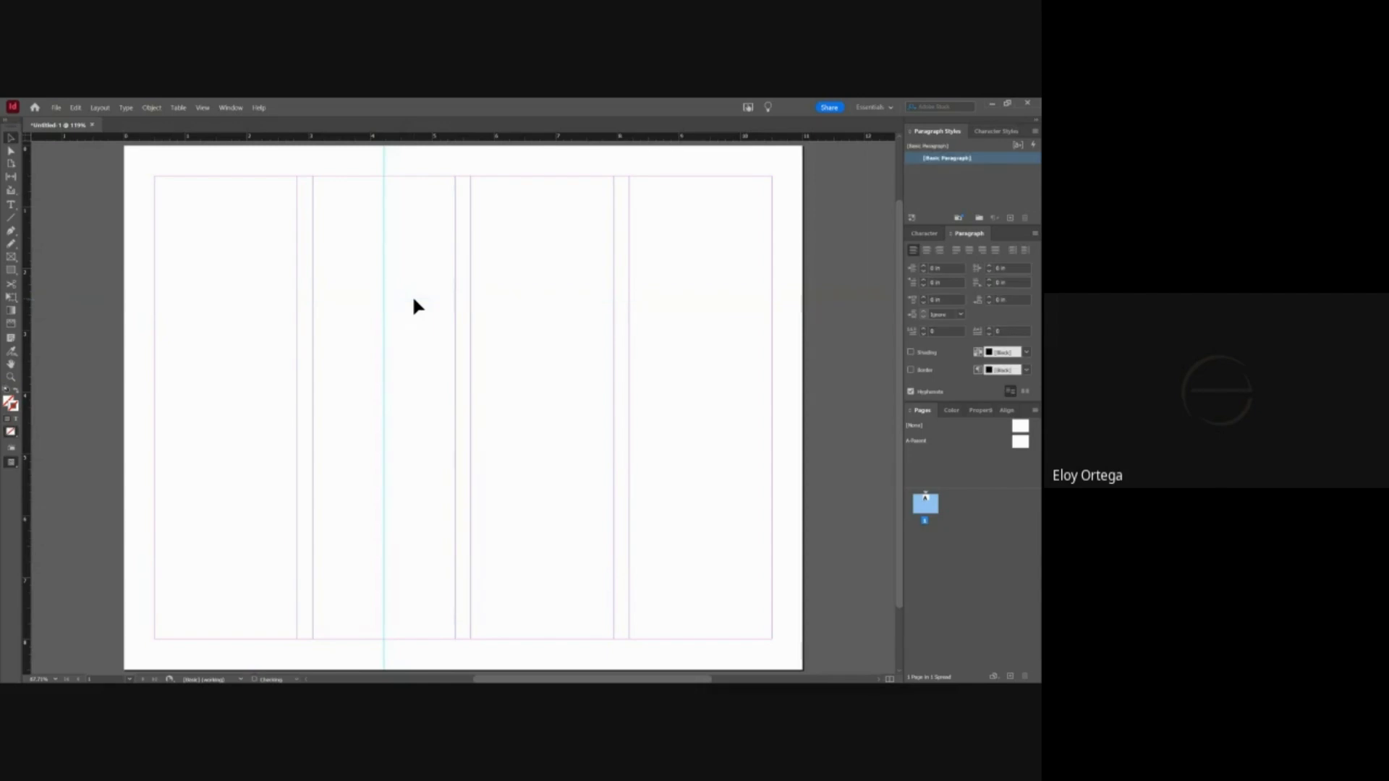
click(384, 282)
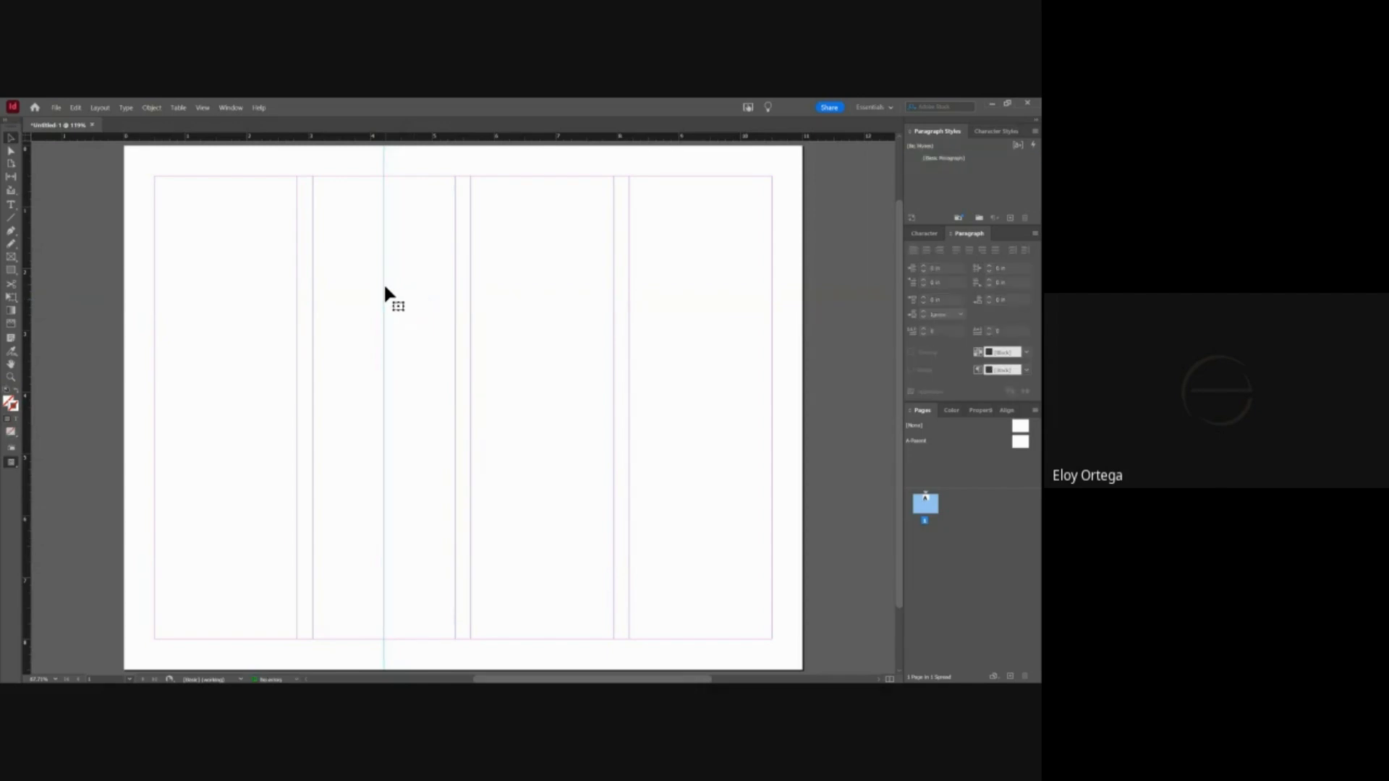
click(203, 108)
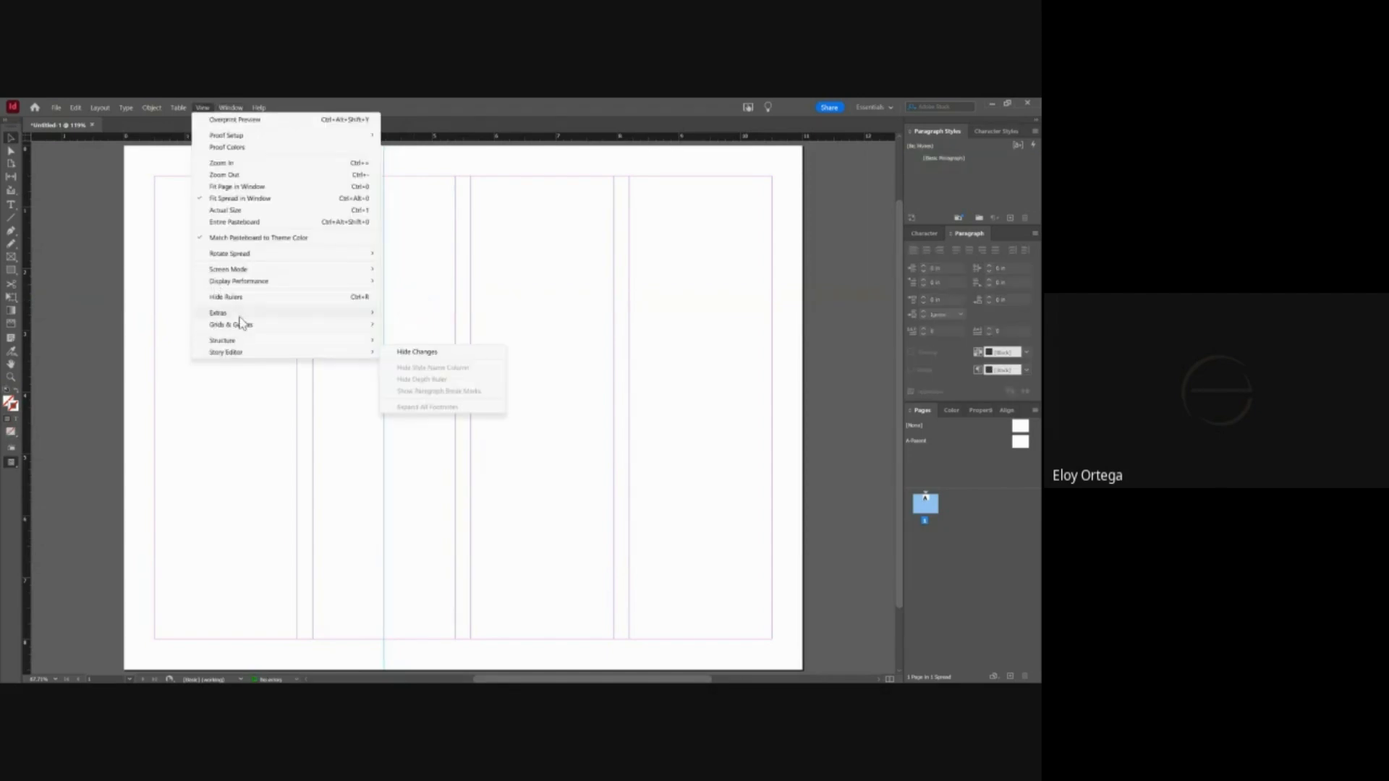
mouse_move(243, 325)
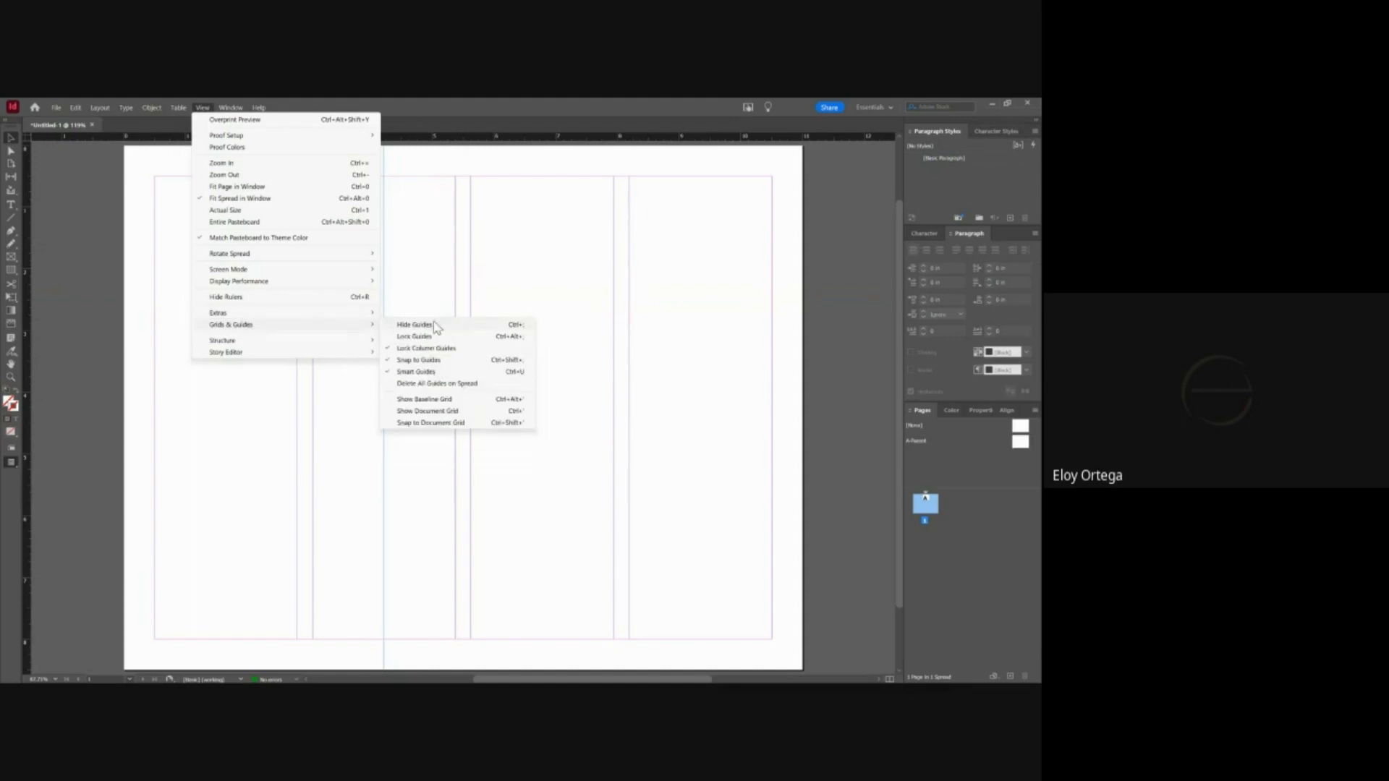
click(434, 324)
click(201, 107)
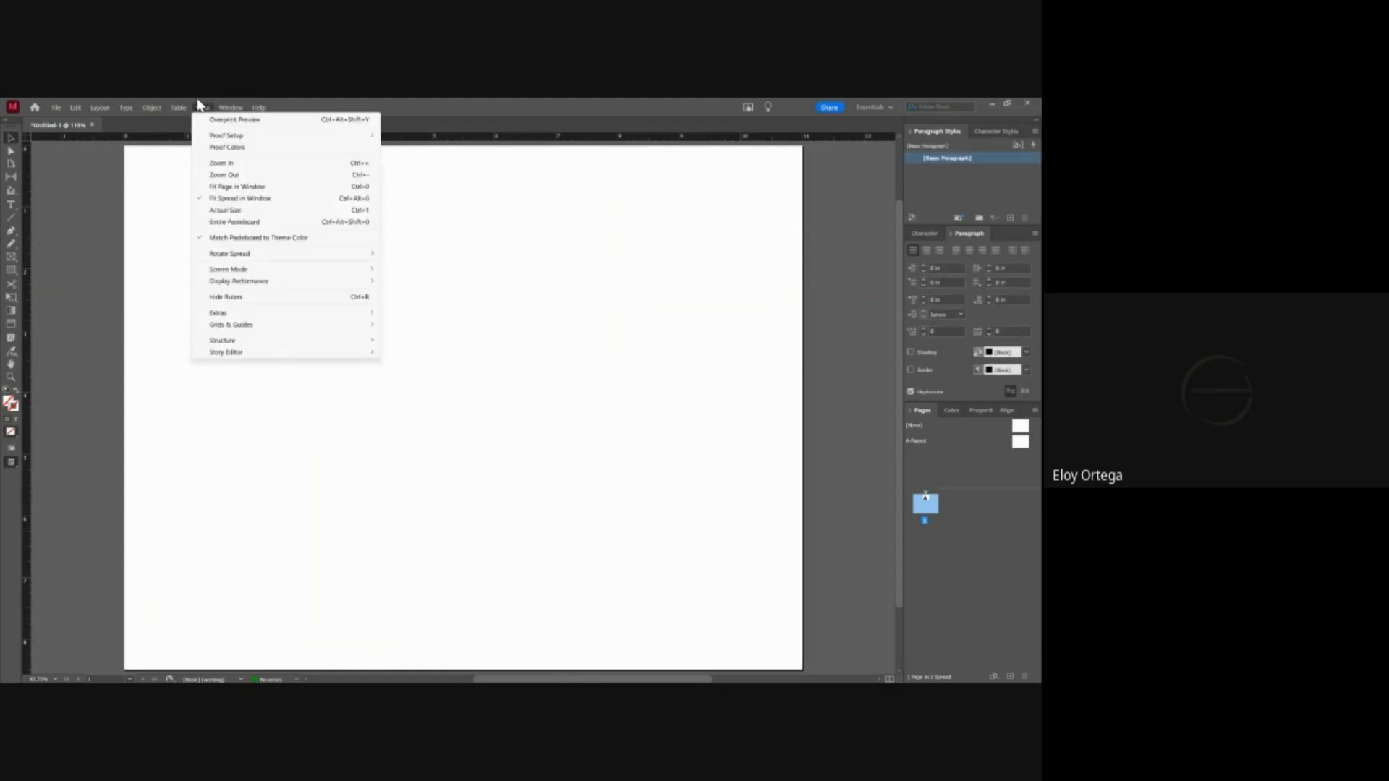
mouse_move(246, 324)
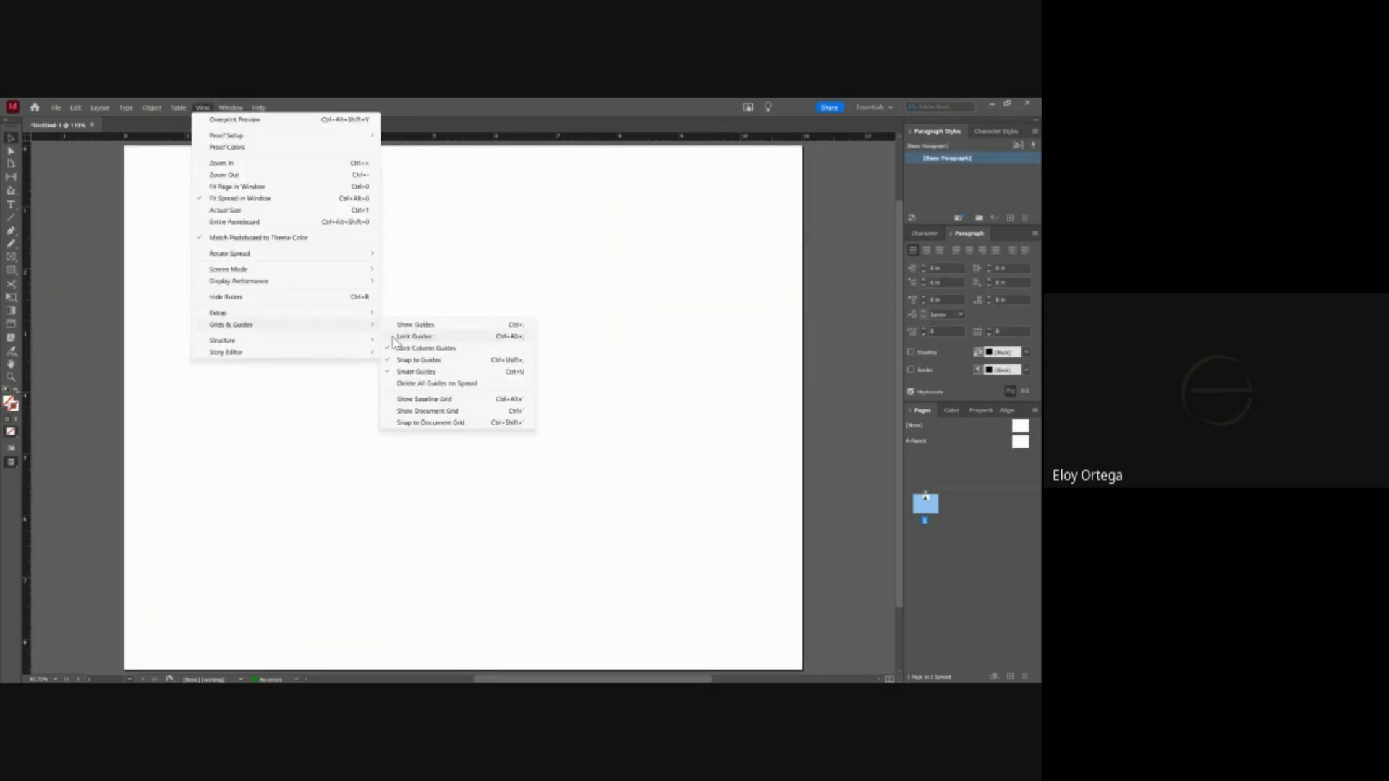
click(424, 326)
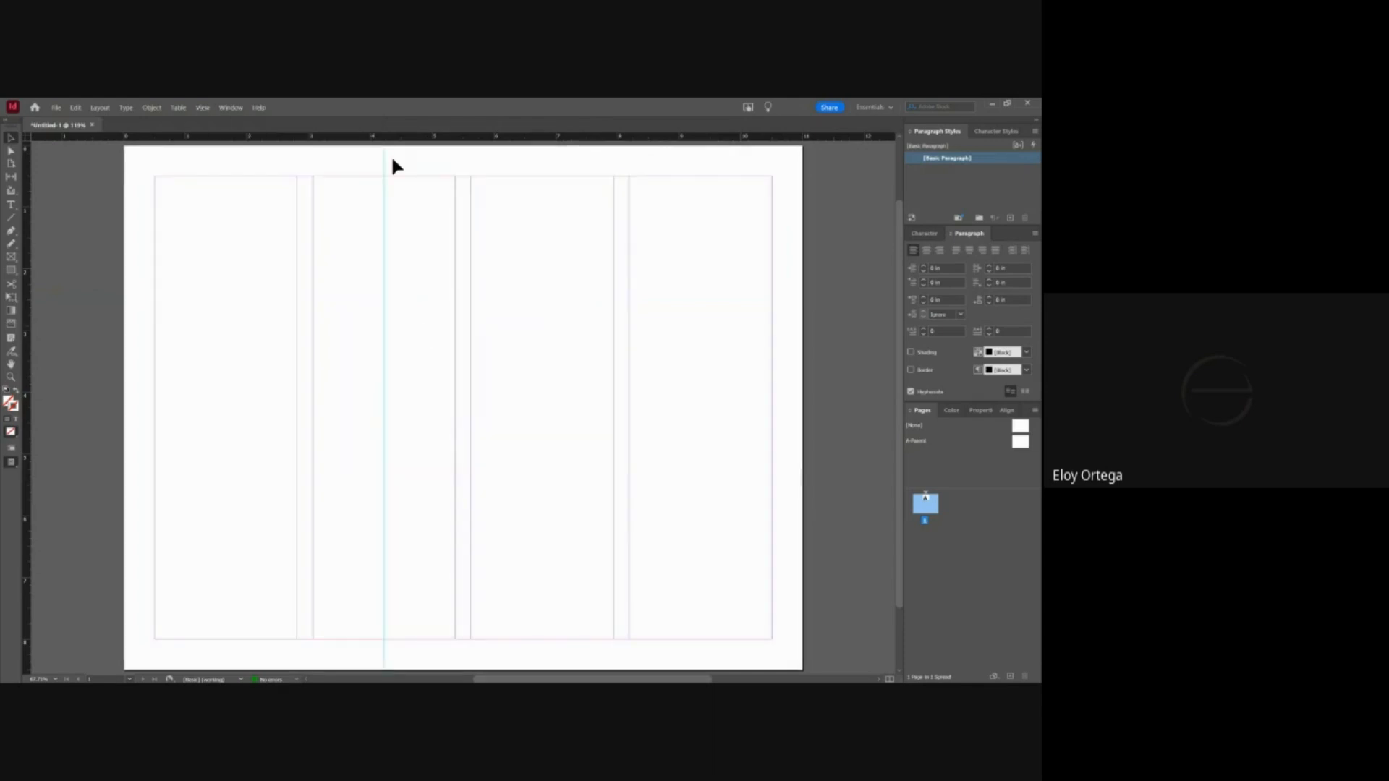
- Lock the guides and try to move the vertical guide
click(202, 107)
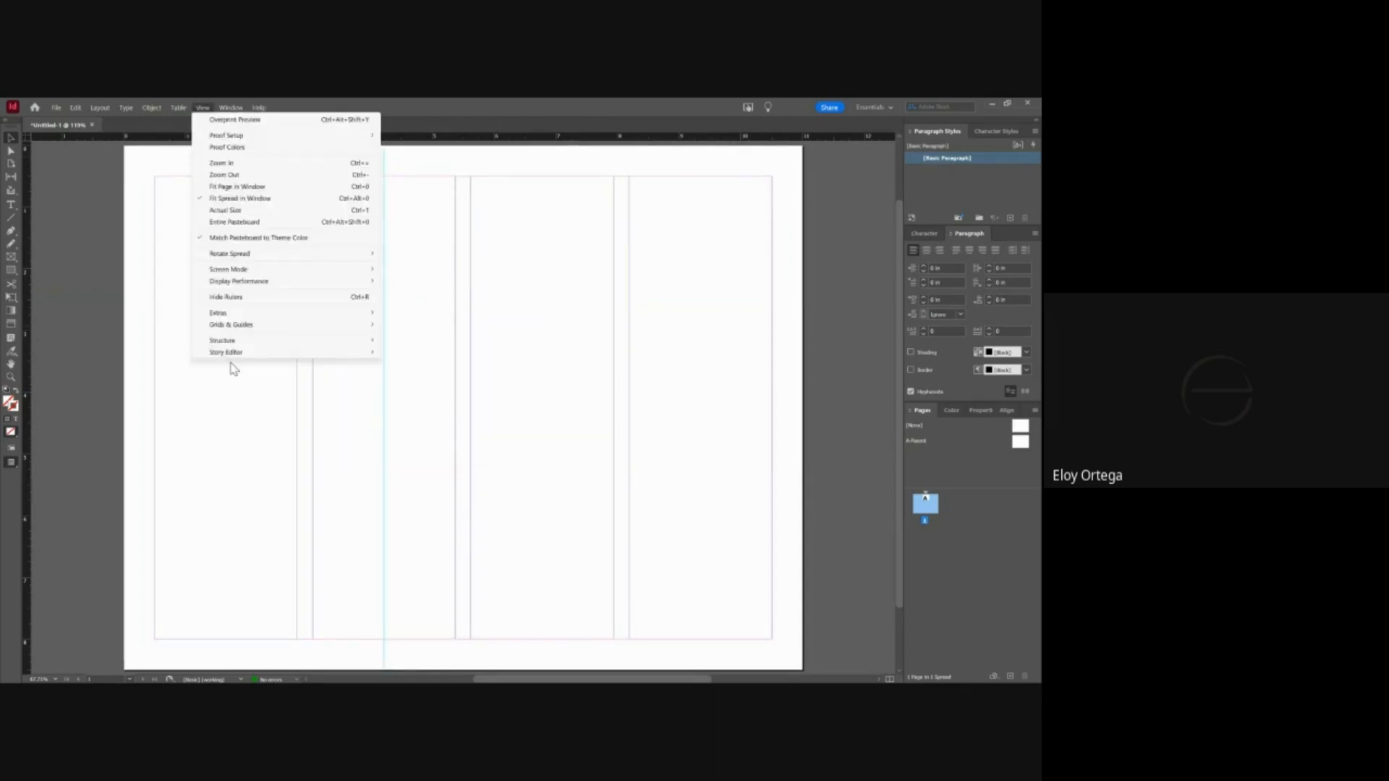
mouse_move(273, 324)
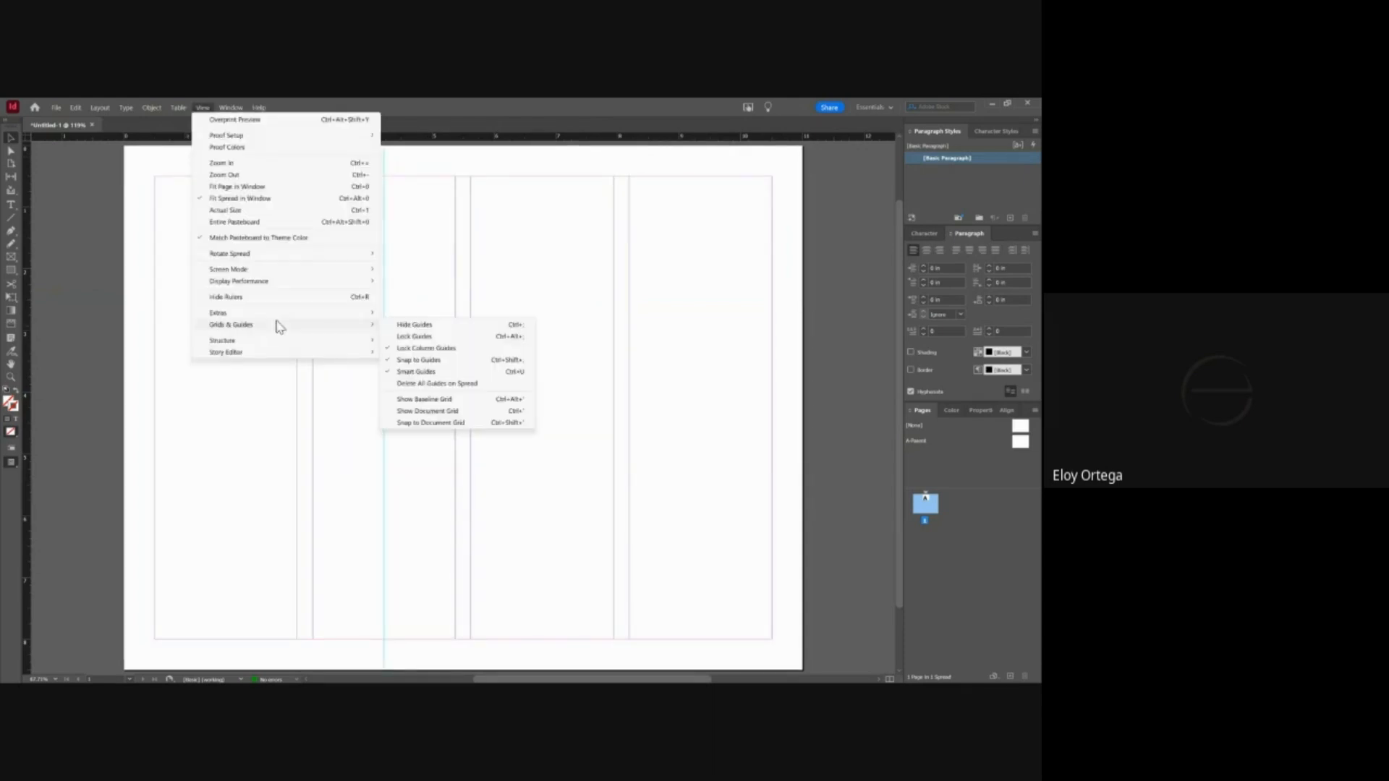
click(433, 337)
mouse_move(383, 310)
mouse_down()
mouse_move(248, 293)
mouse_move(407, 296)
mouse_up()
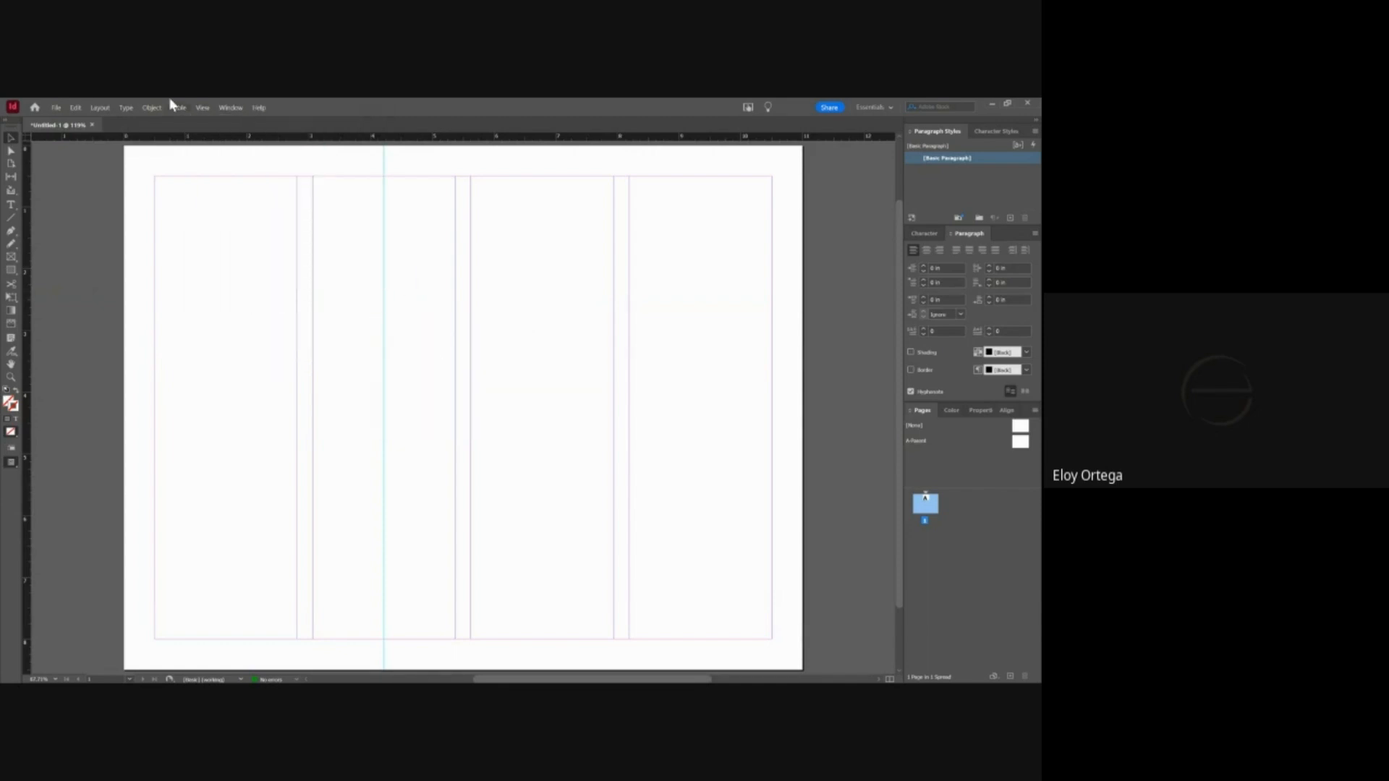
- Unlock the guides and delete the remaining vertical guide from the page
click(202, 107)
mouse_move(246, 324)
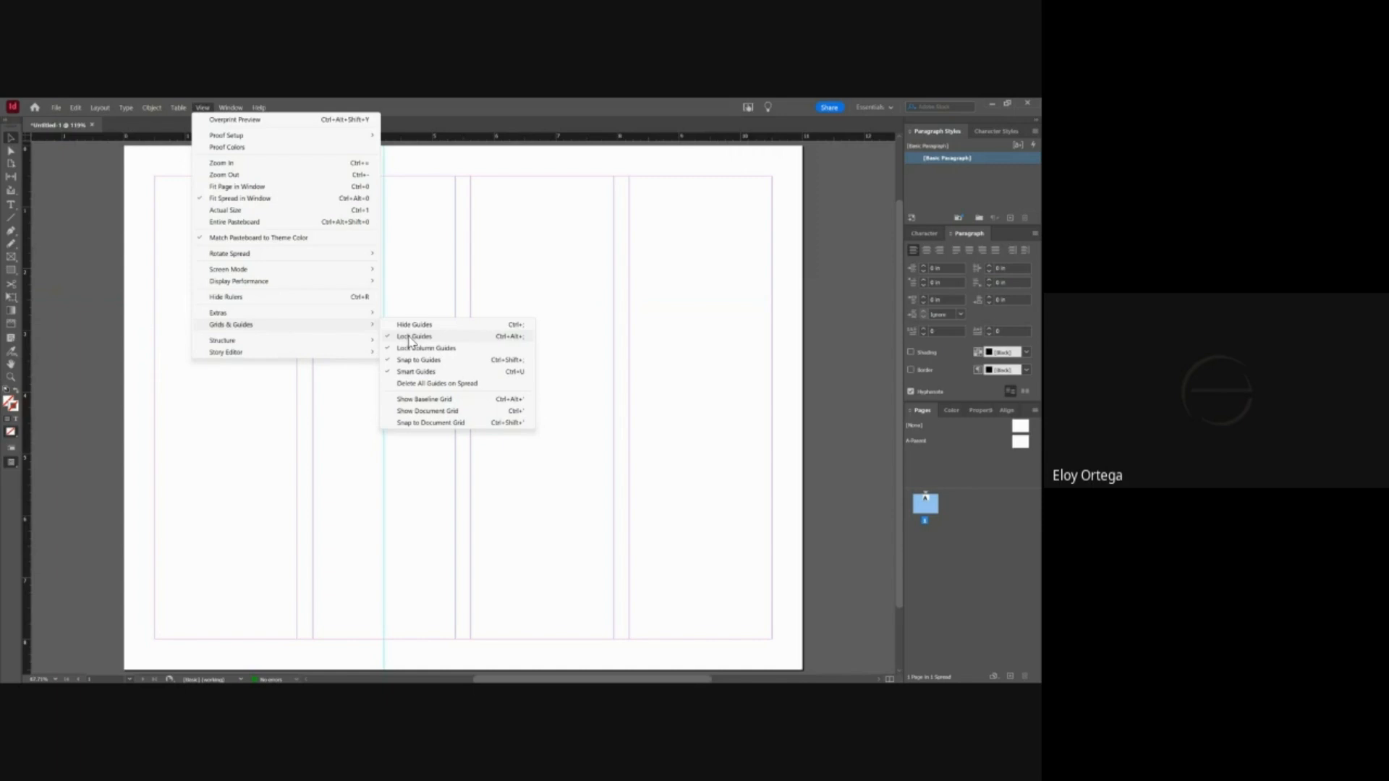
click(410, 337)
click(384, 296)
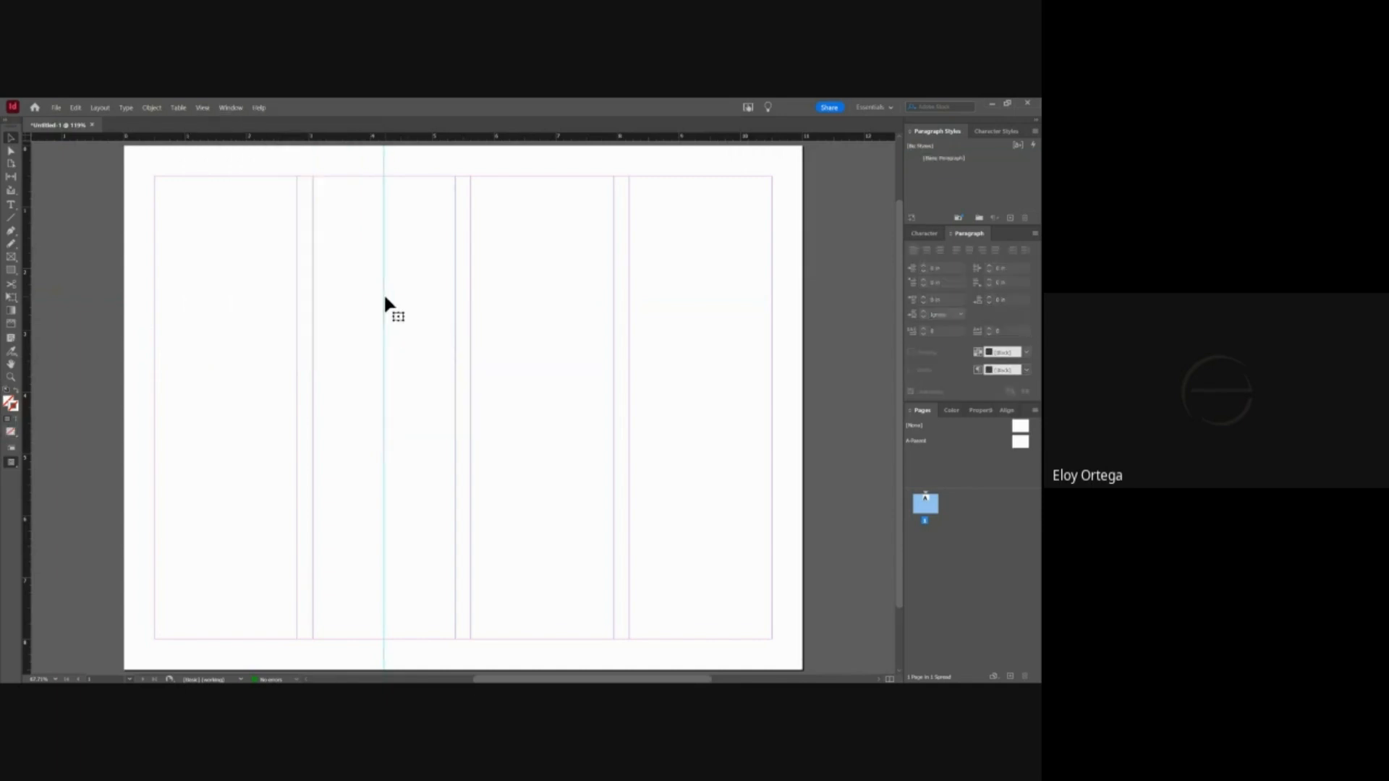
key(Delete)
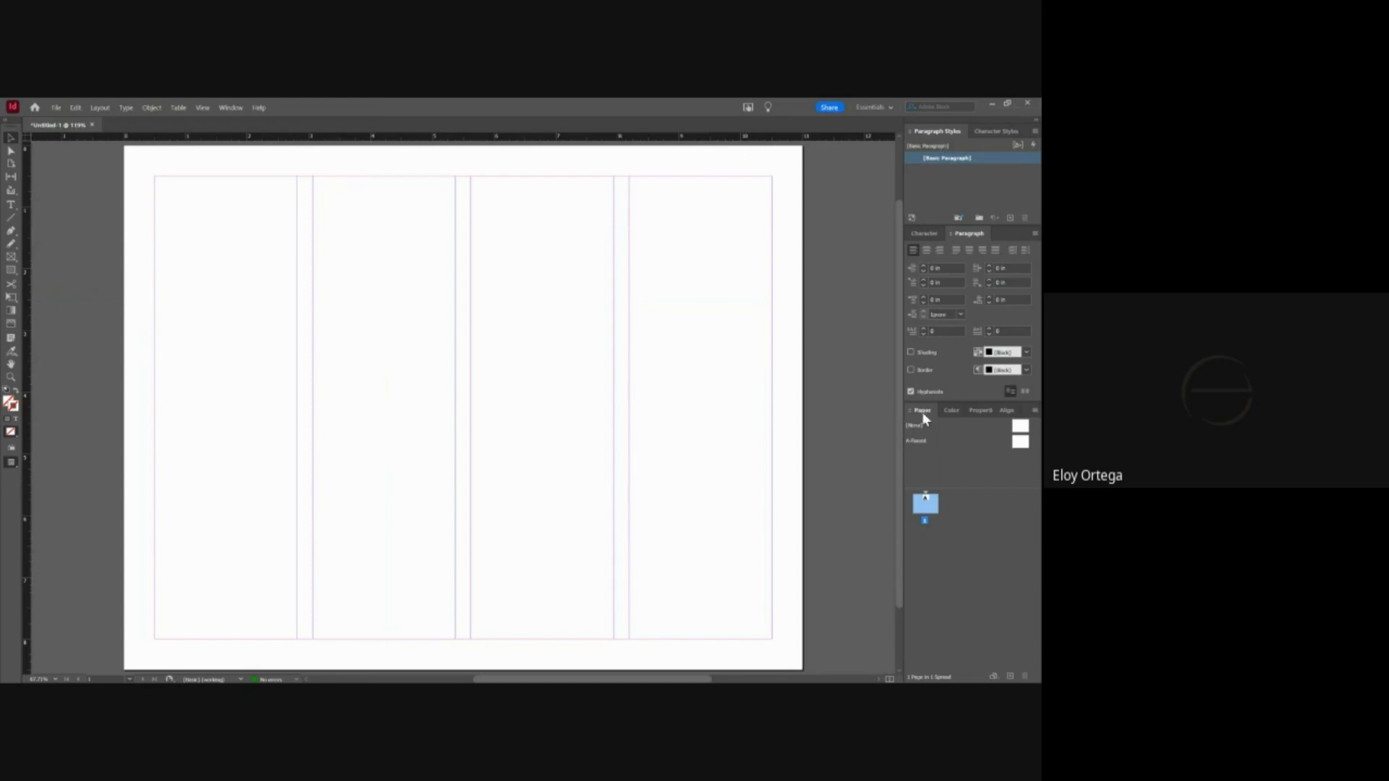
click(231, 107)
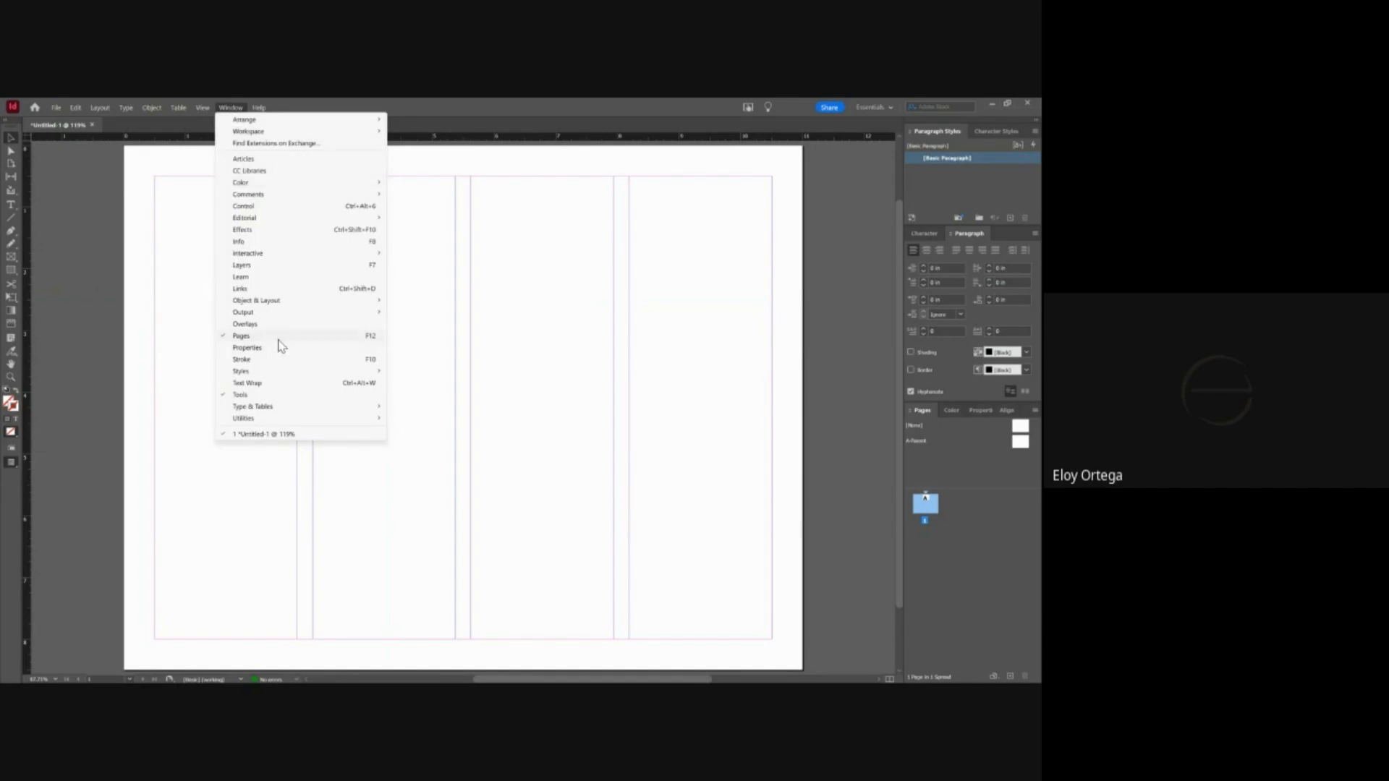
mouse_move(282, 419)
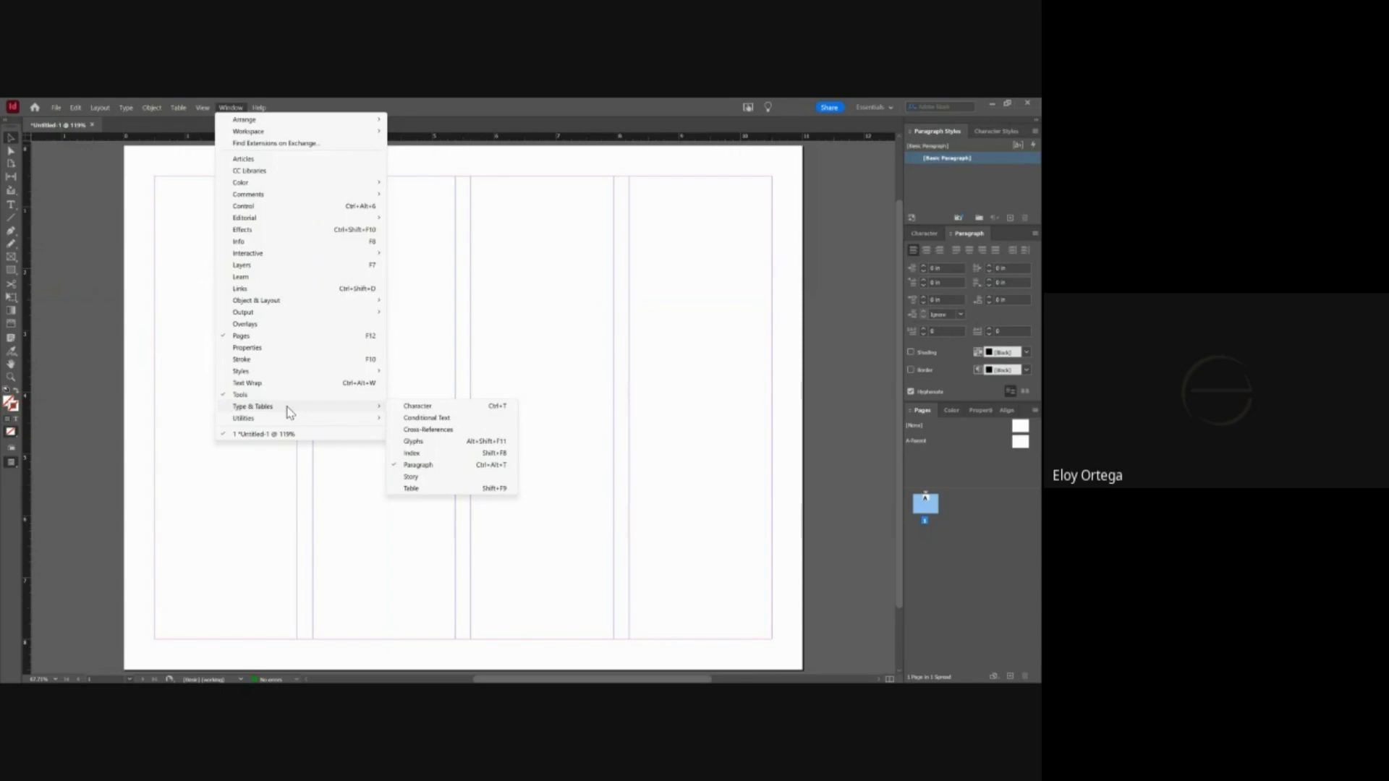
click(231, 105)
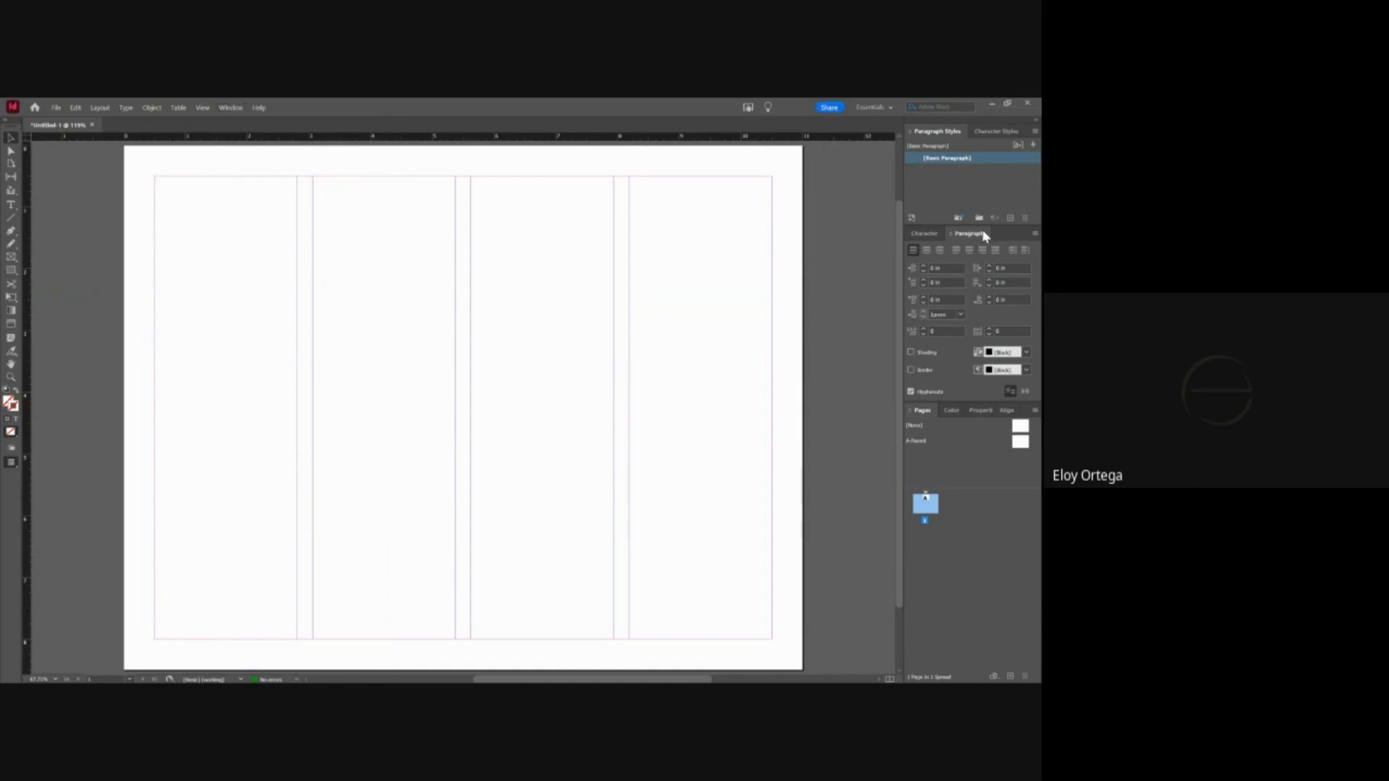
click(232, 107)
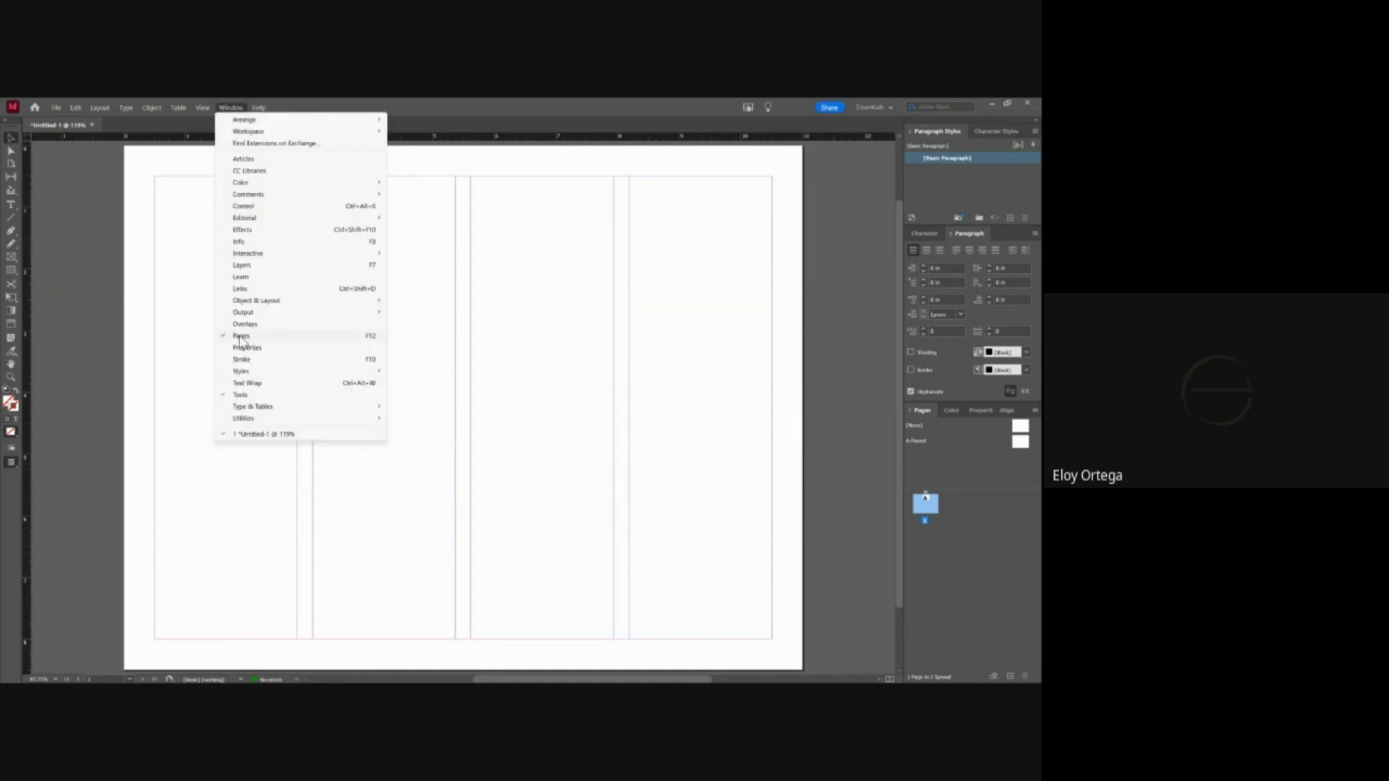
mouse_move(270, 376)
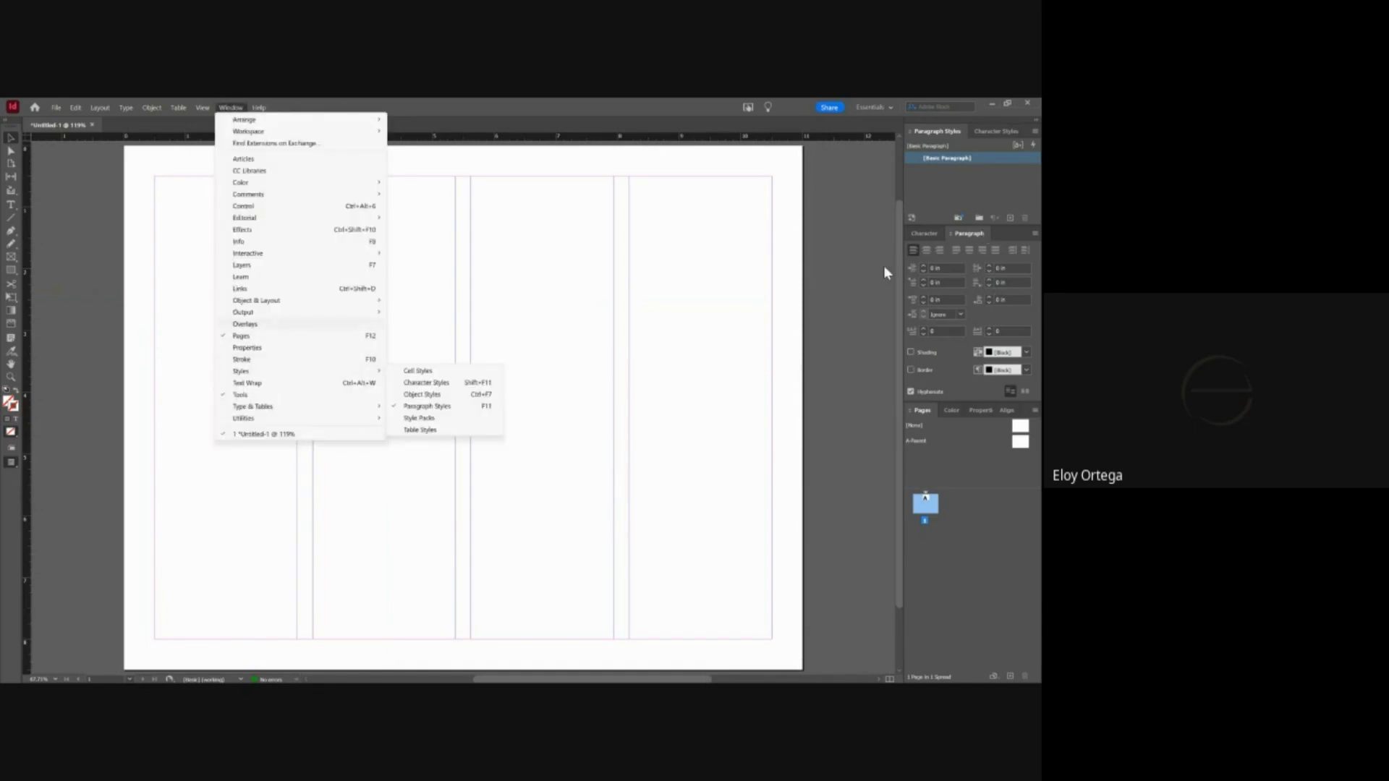
click(951, 197)
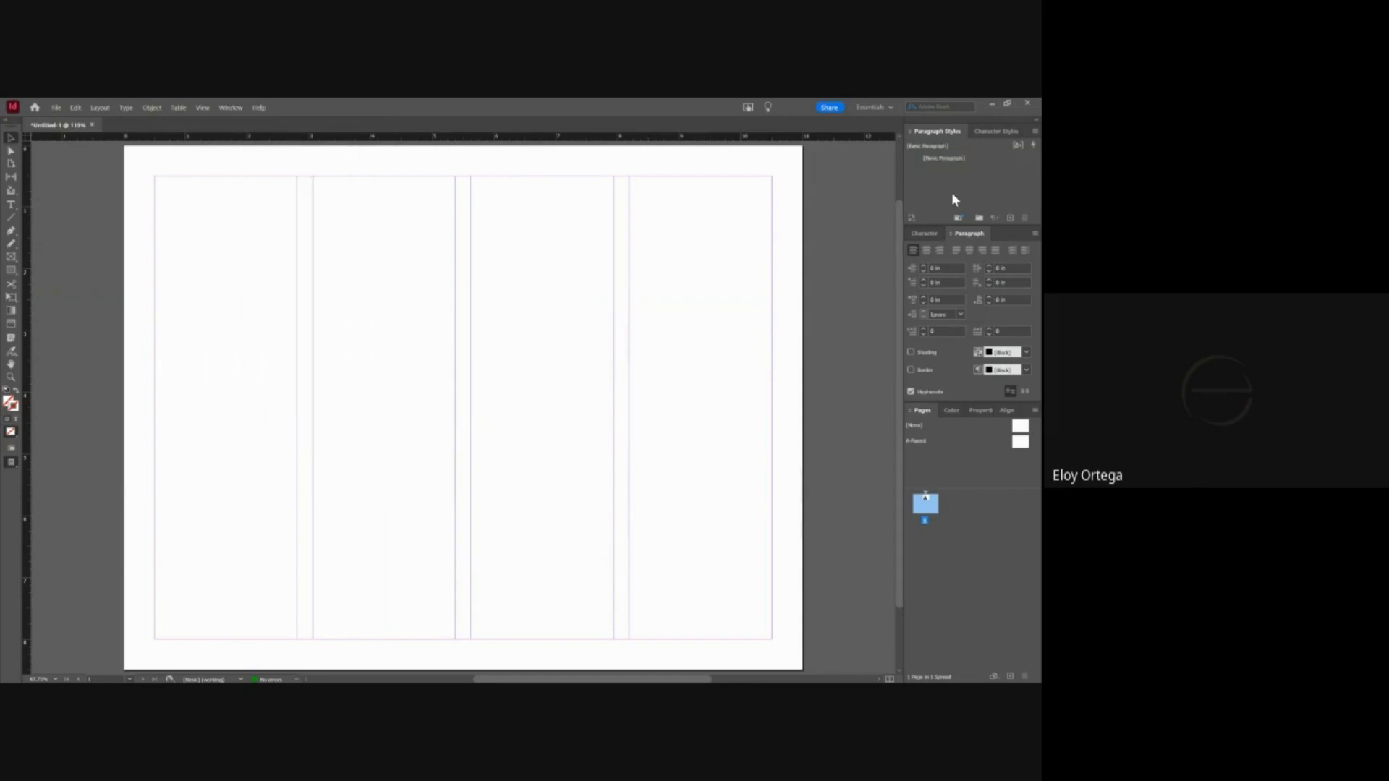
- Move the Properties panel into the same panel group as the Character and Paragraph panels
click(951, 413)
click(972, 579)
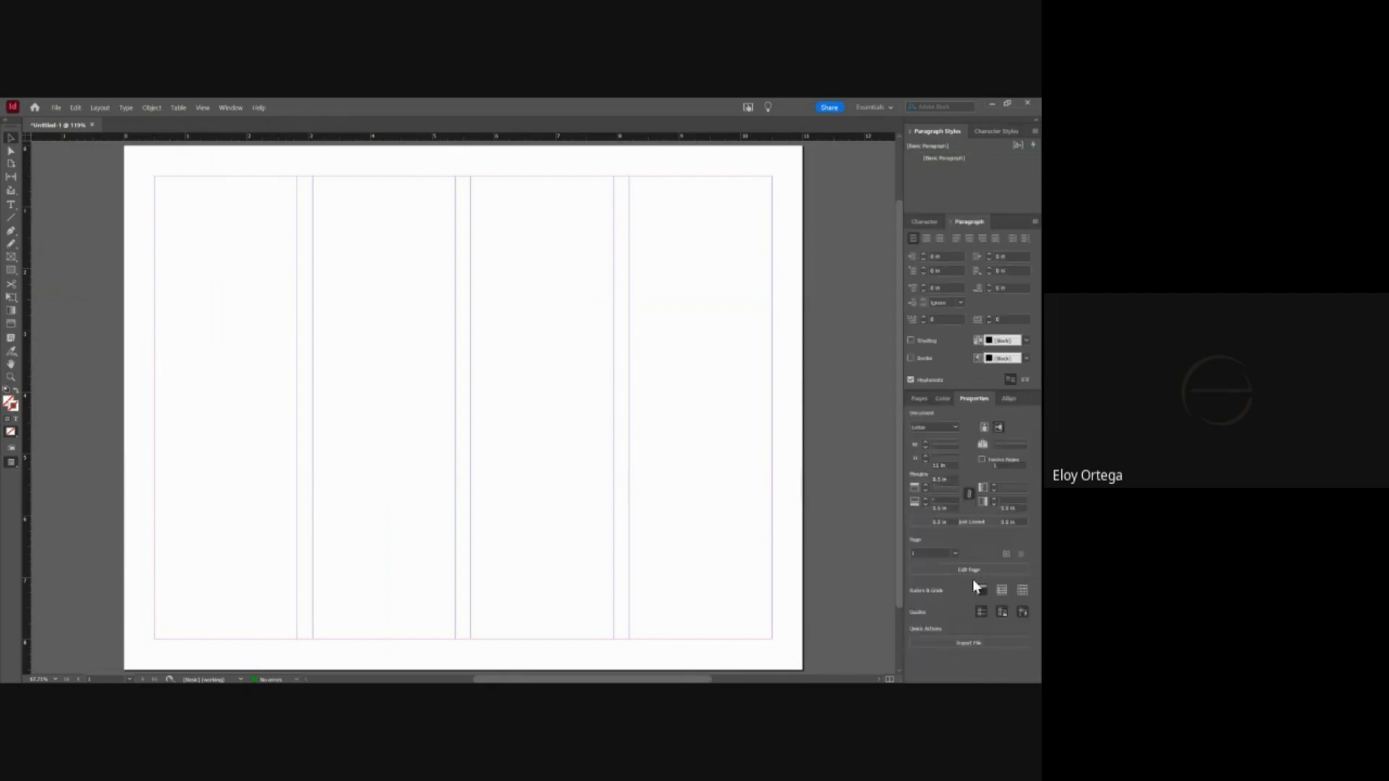
drag(972, 405, 648, 315)
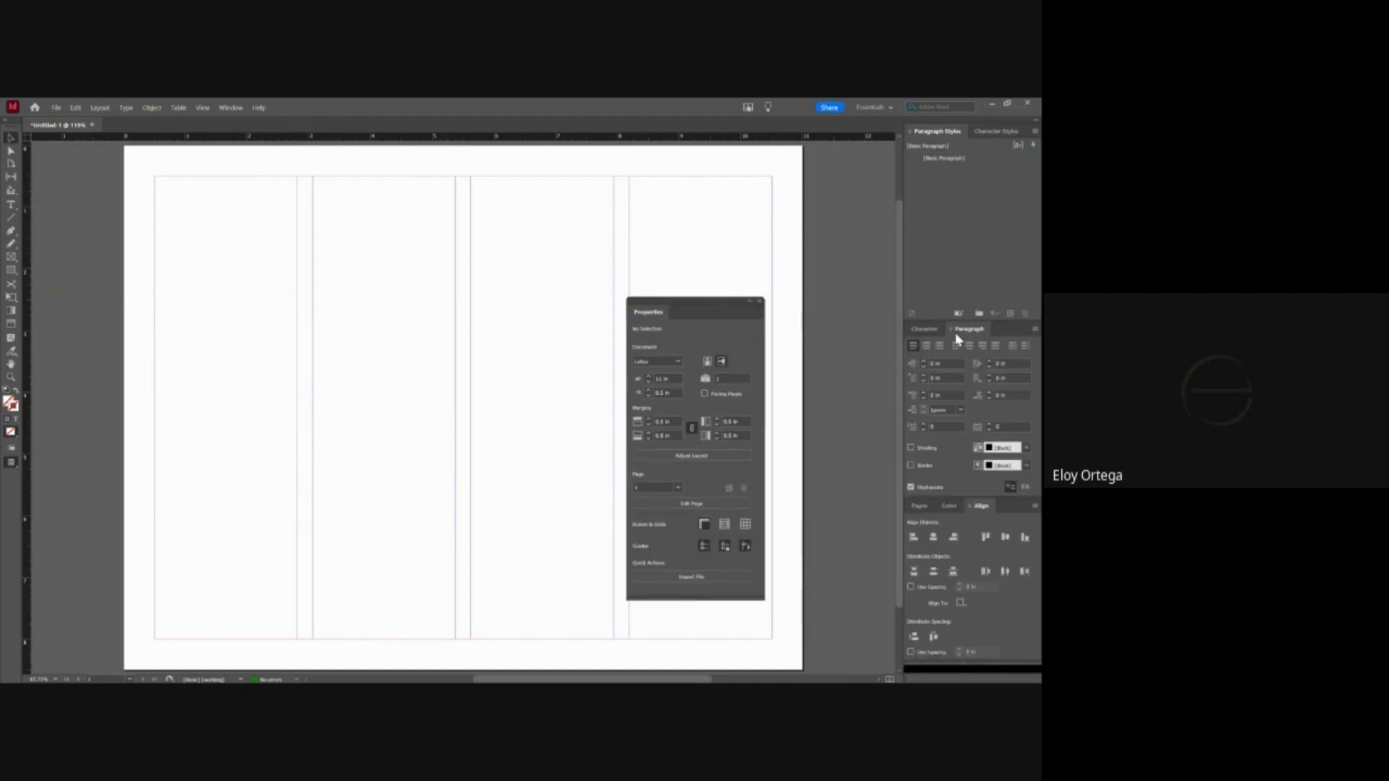
drag(954, 332, 979, 311)
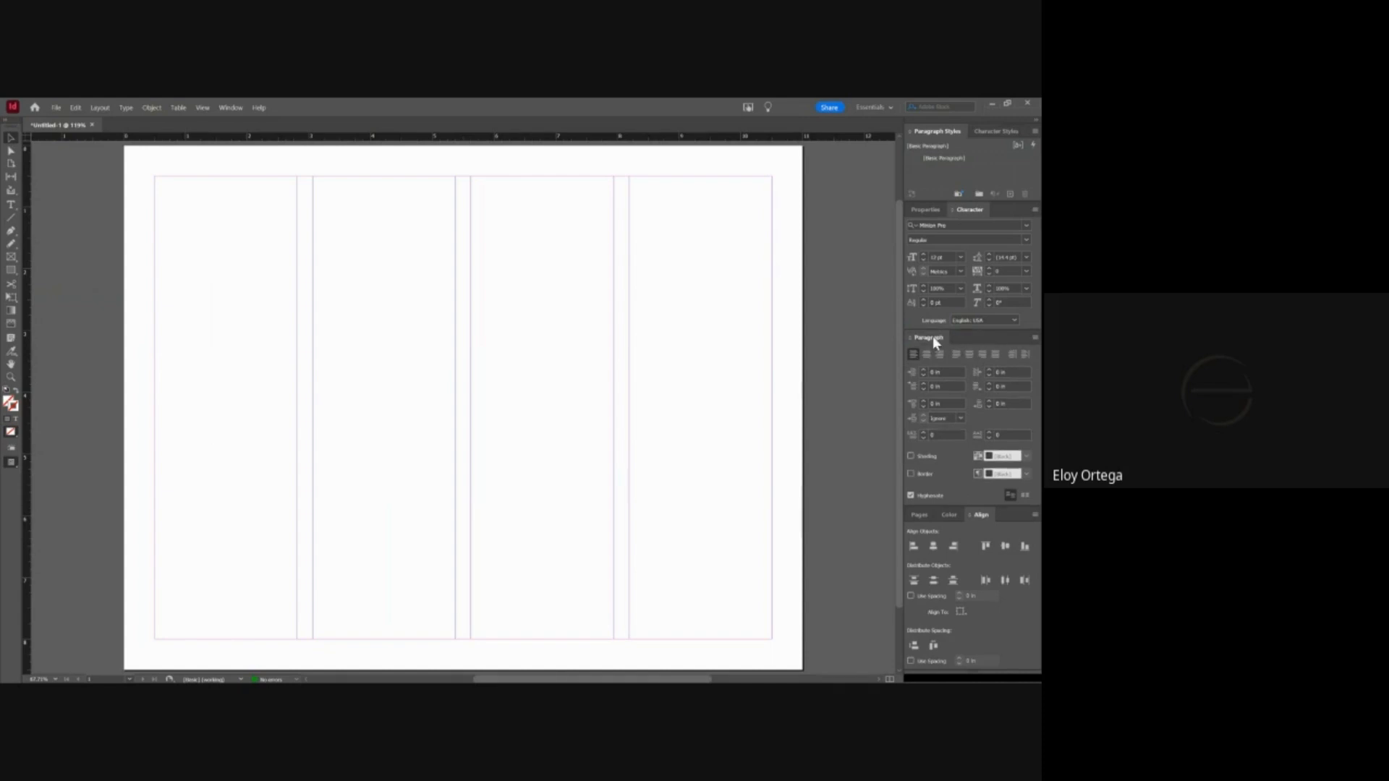
drag(931, 337, 1013, 225)
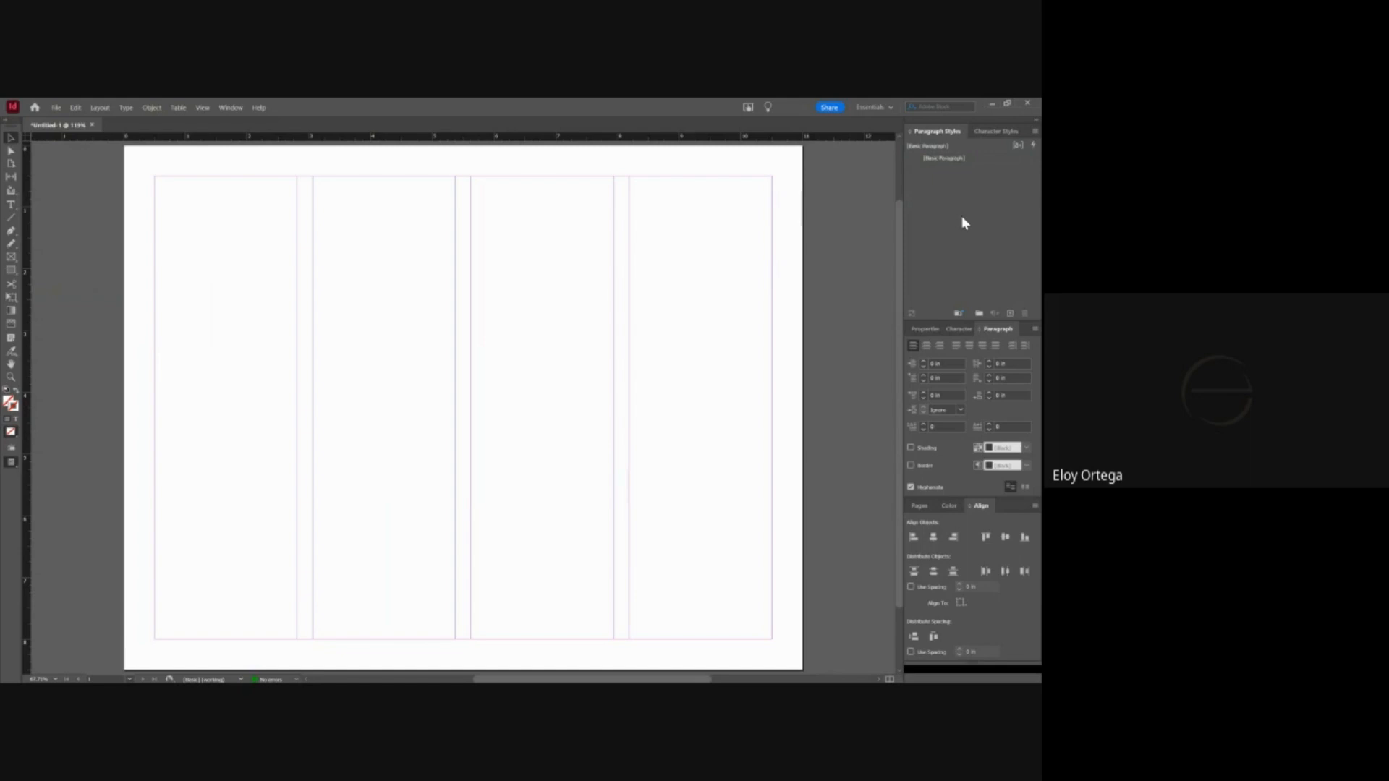
- Examine the document settings in the Properties panel and the font family and font style controls in the Character panel
click(926, 330)
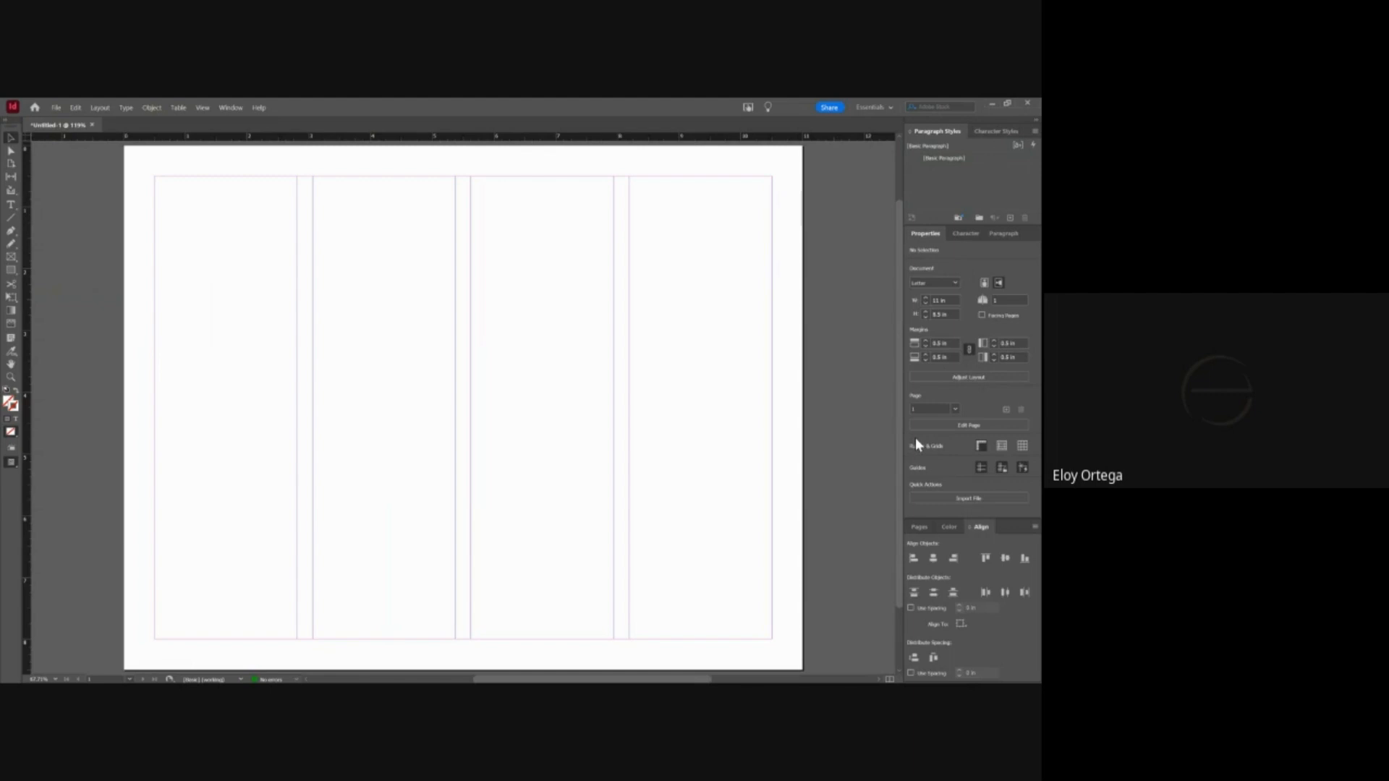
click(966, 234)
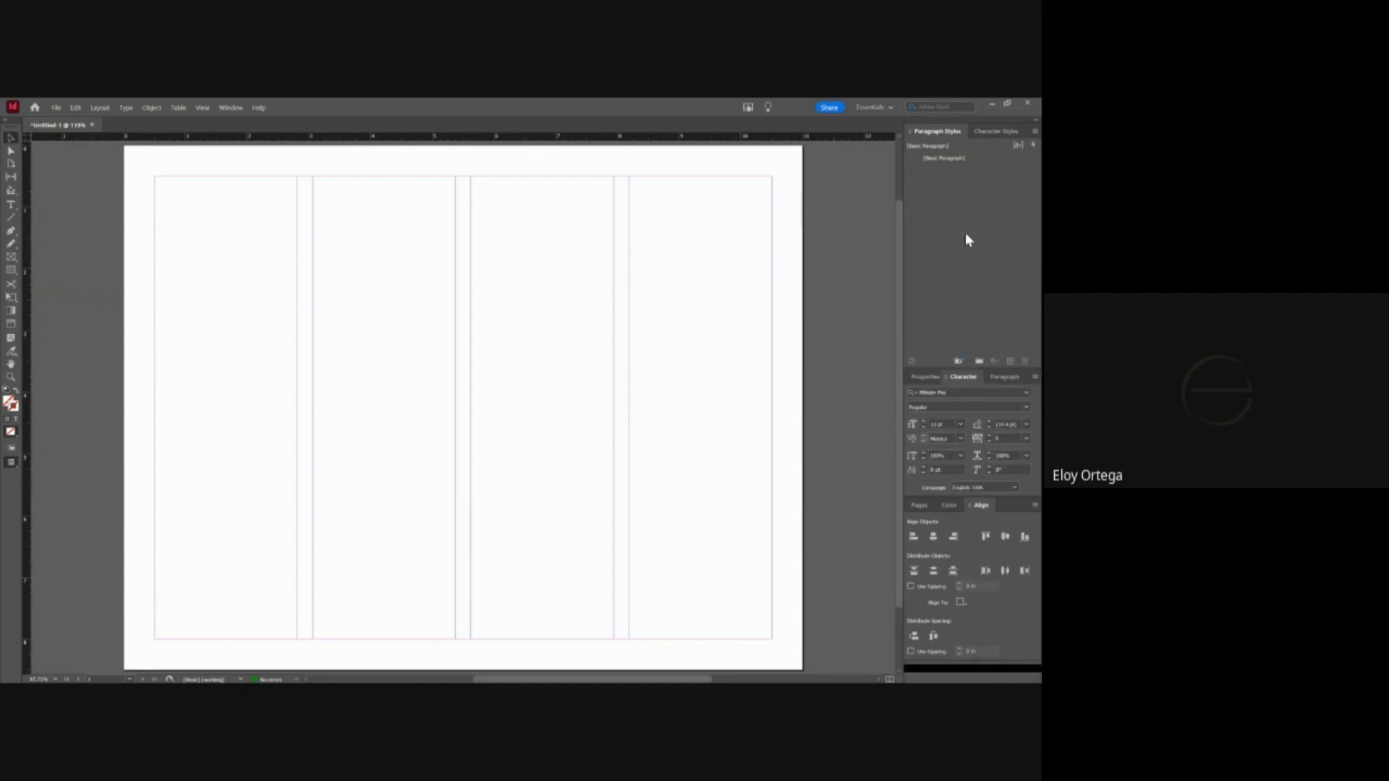
click(1028, 394)
click(1027, 395)
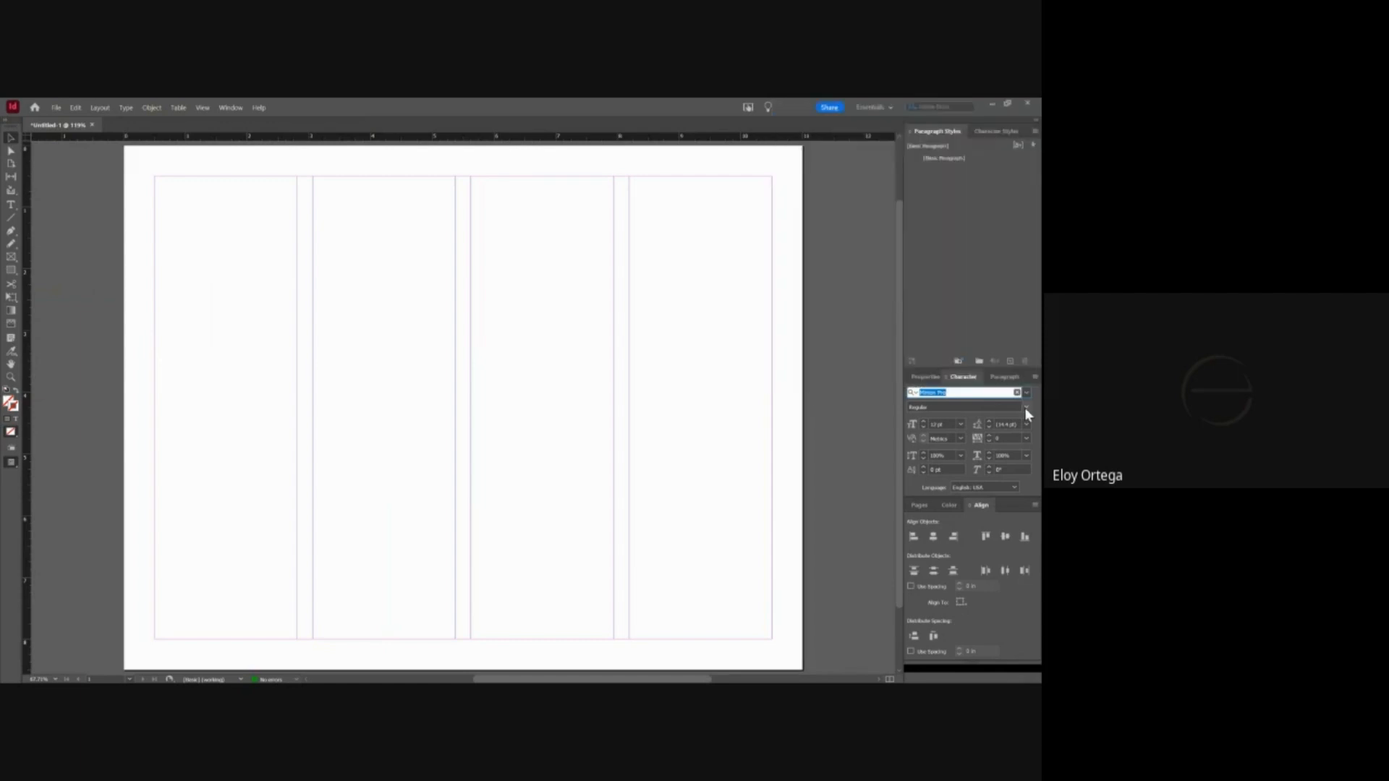
click(1025, 406)
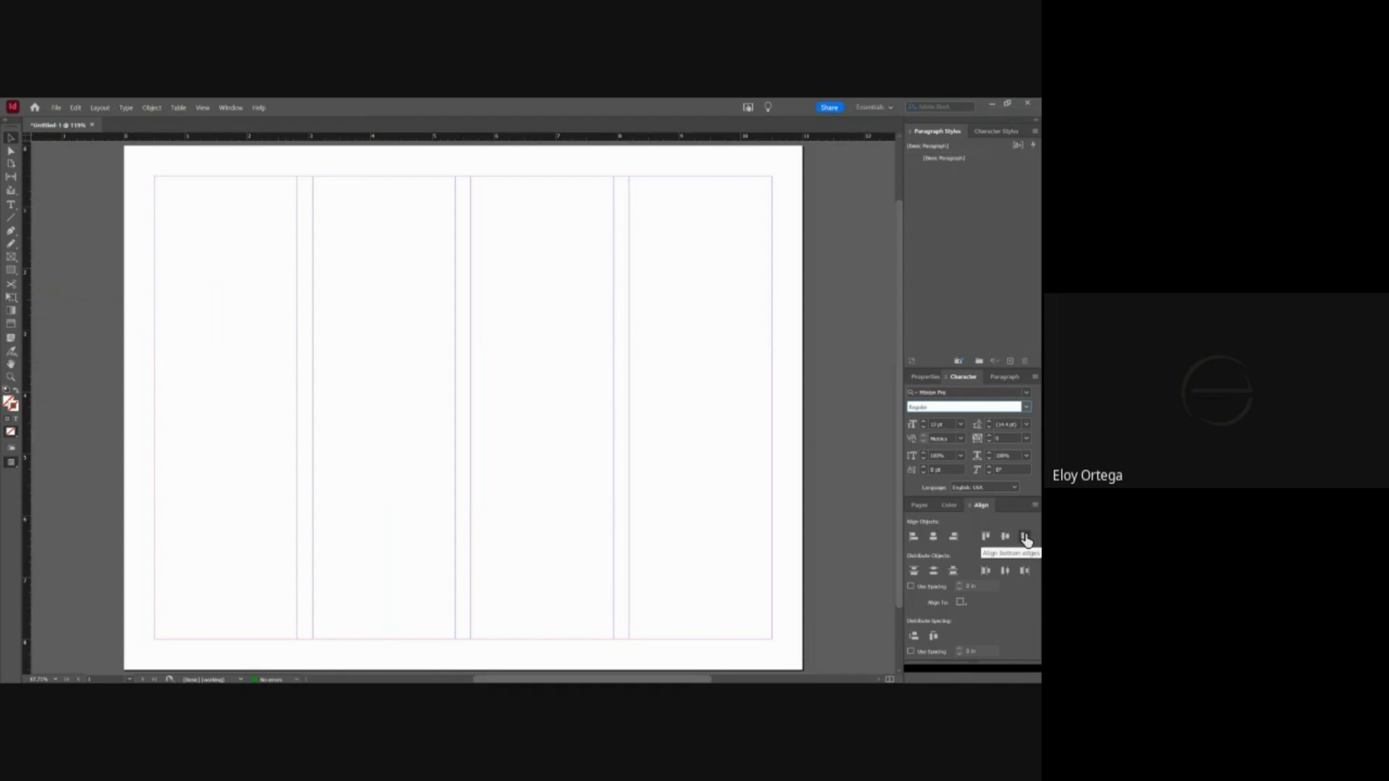
- Open the A-Parent page from the Pages panel and shrink the panel's parent-page section
click(920, 504)
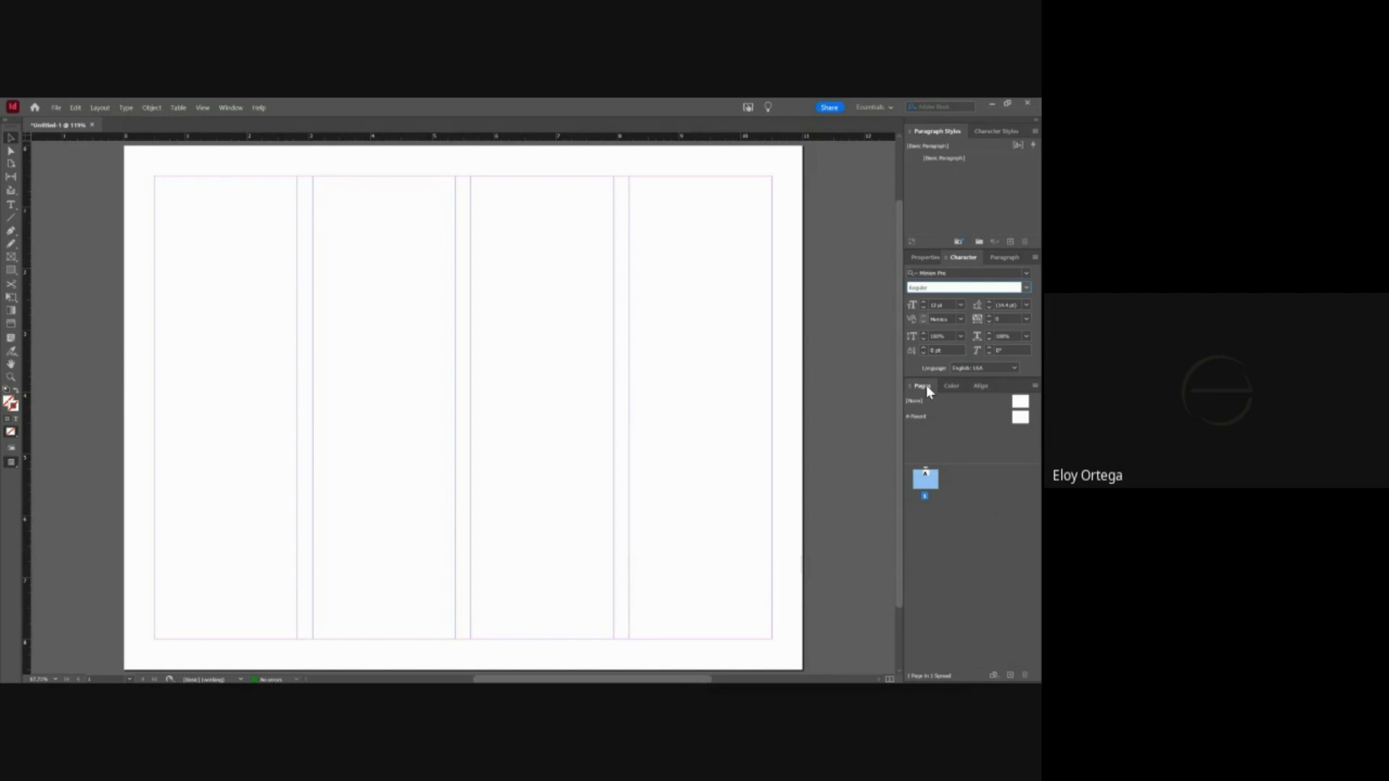
double_click(1024, 419)
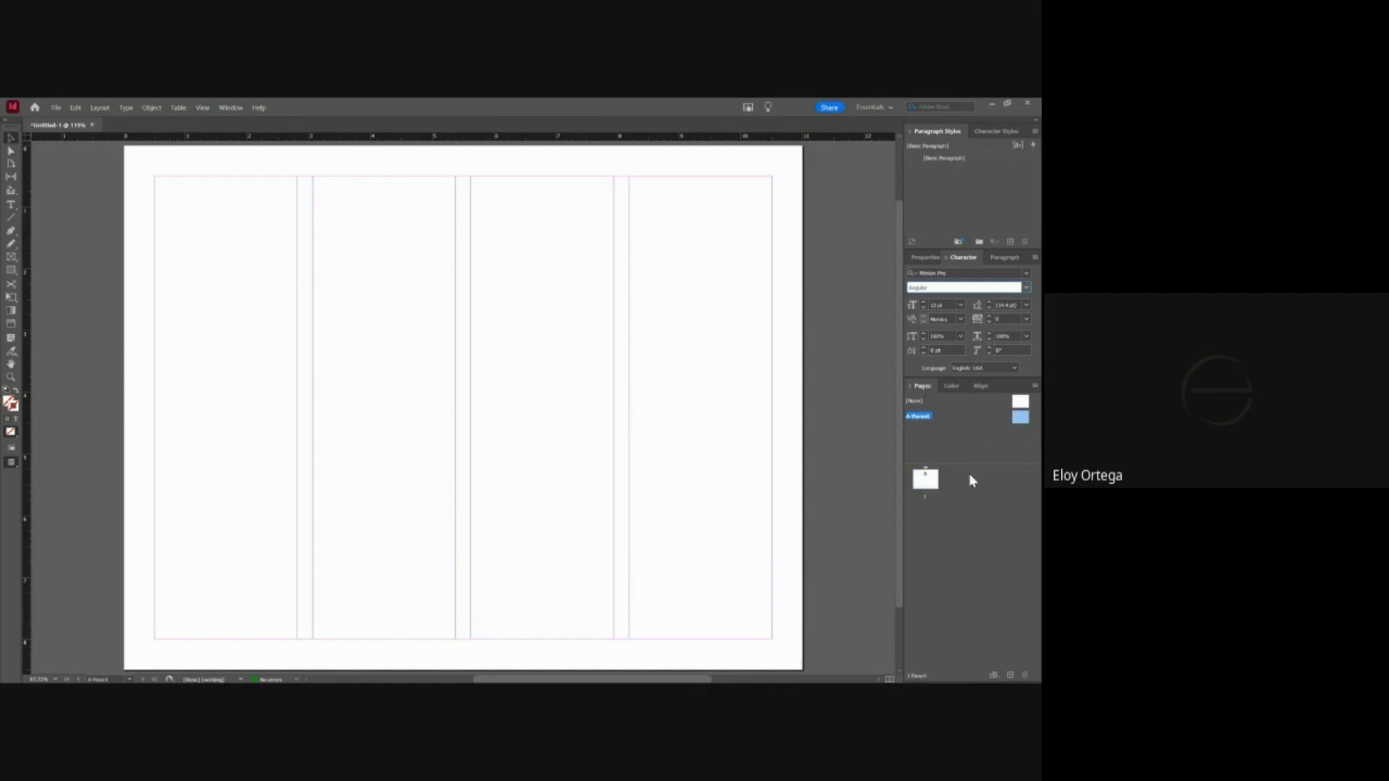
drag(974, 466, 974, 438)
double_click(1021, 423)
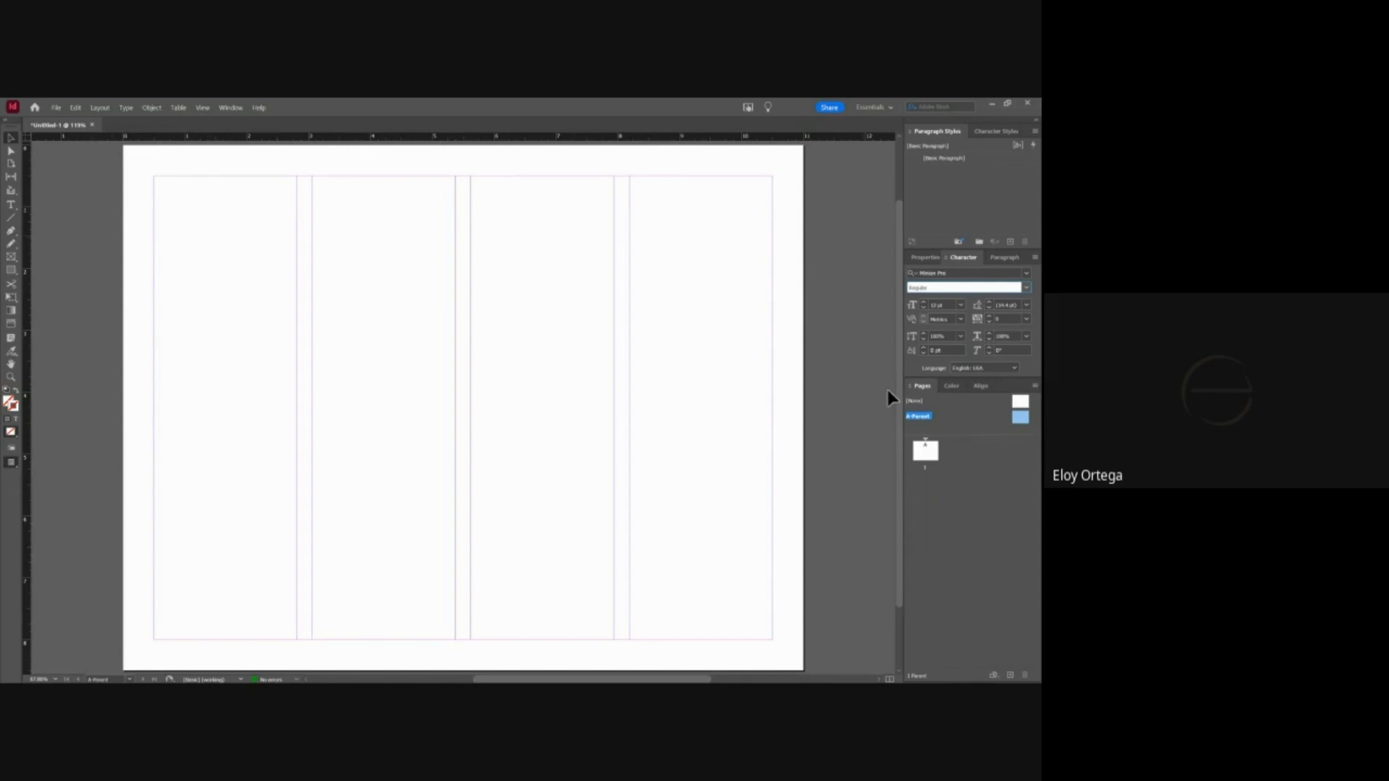
- Return to page 1 and add a second document page based on A-Parent
right_click(929, 454)
double_click(926, 452)
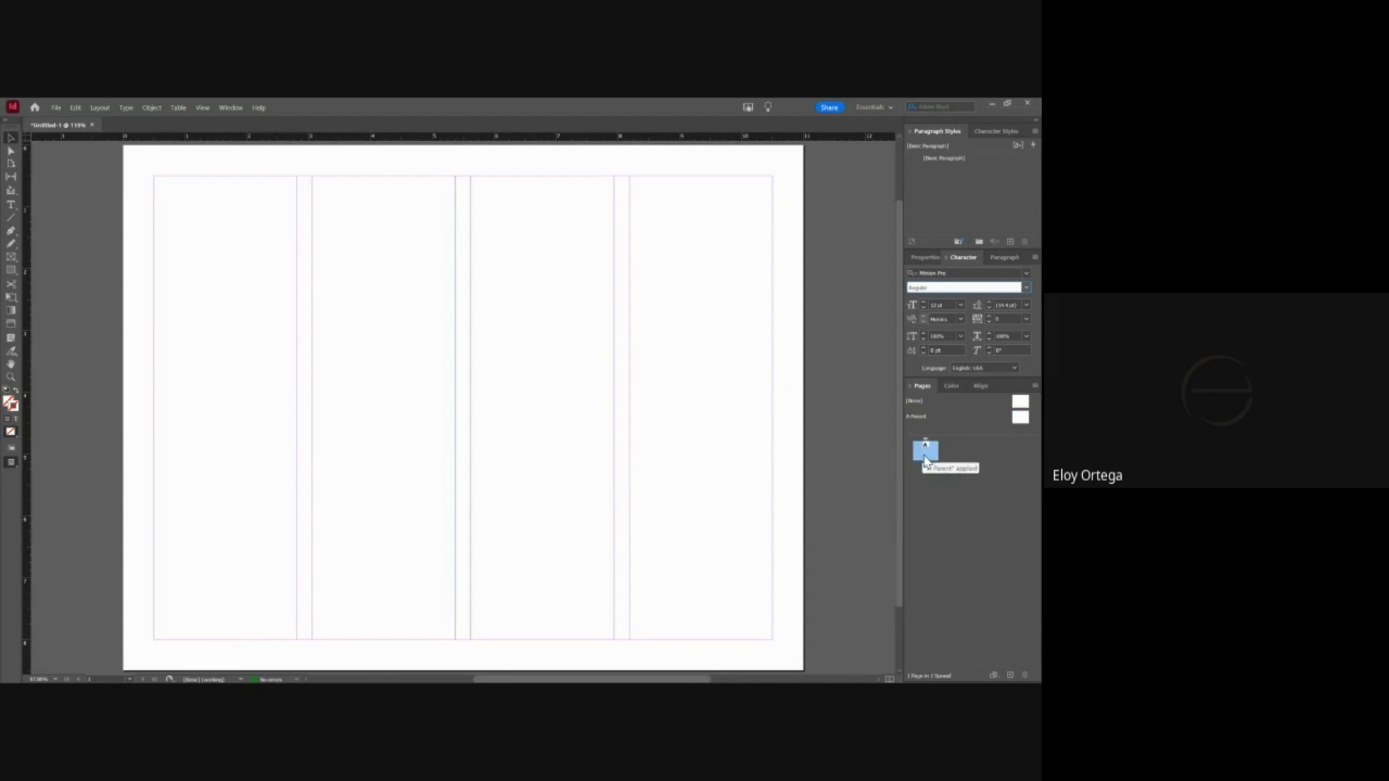
click(1016, 420)
drag(1016, 420, 932, 450)
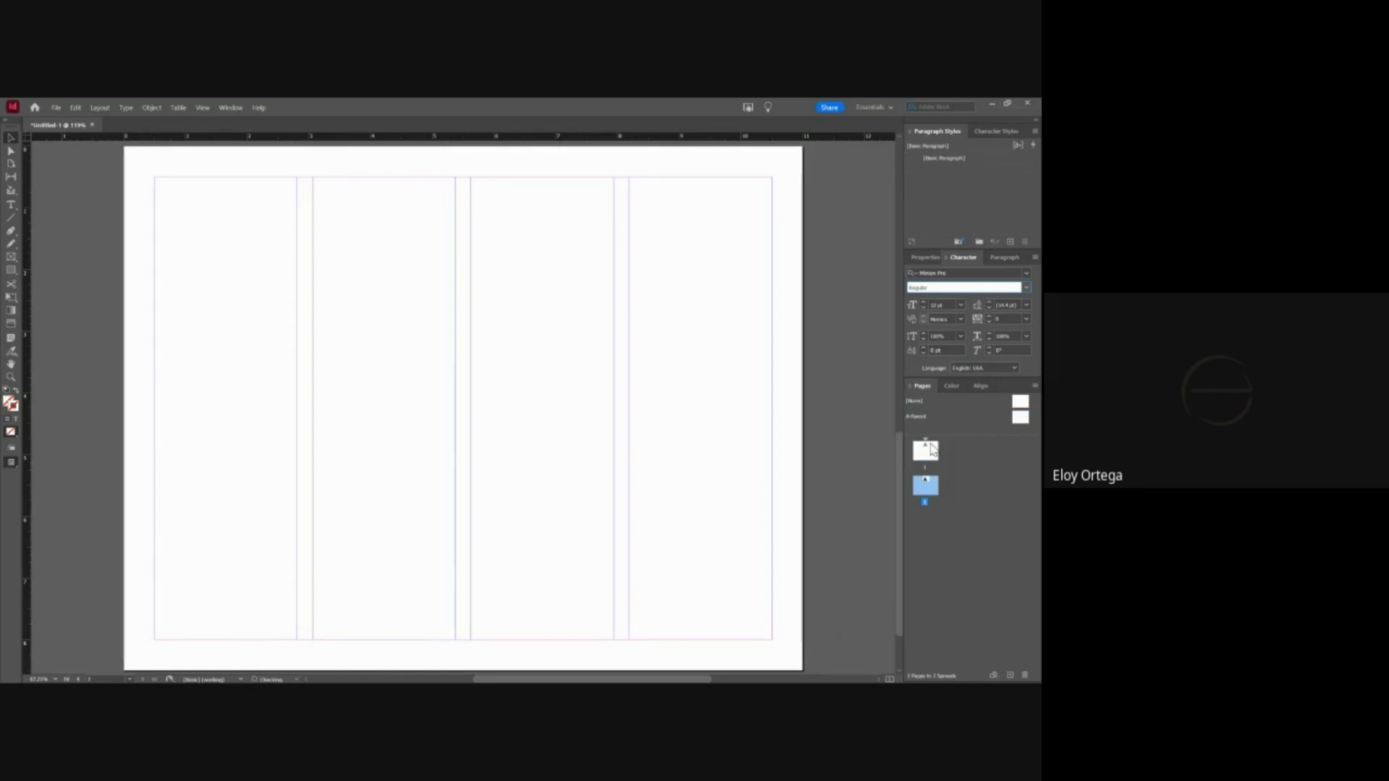
- Look over pages 1 and 2 together, and open the A-Parent page for editing
double_click(926, 449)
double_click(926, 487)
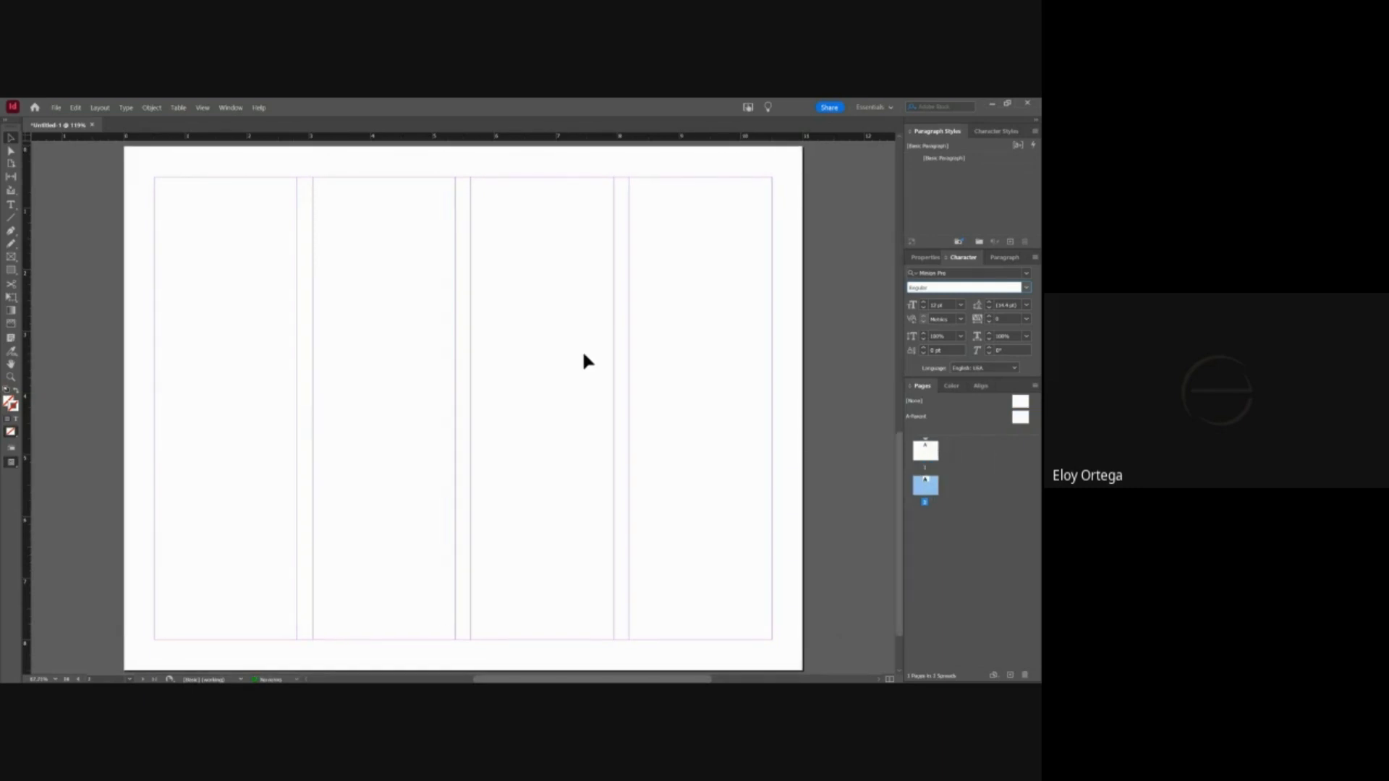
key(ctrl+minus)
key(ctrl+minus)
key(ctrl+minus)
key(ctrl+minus)
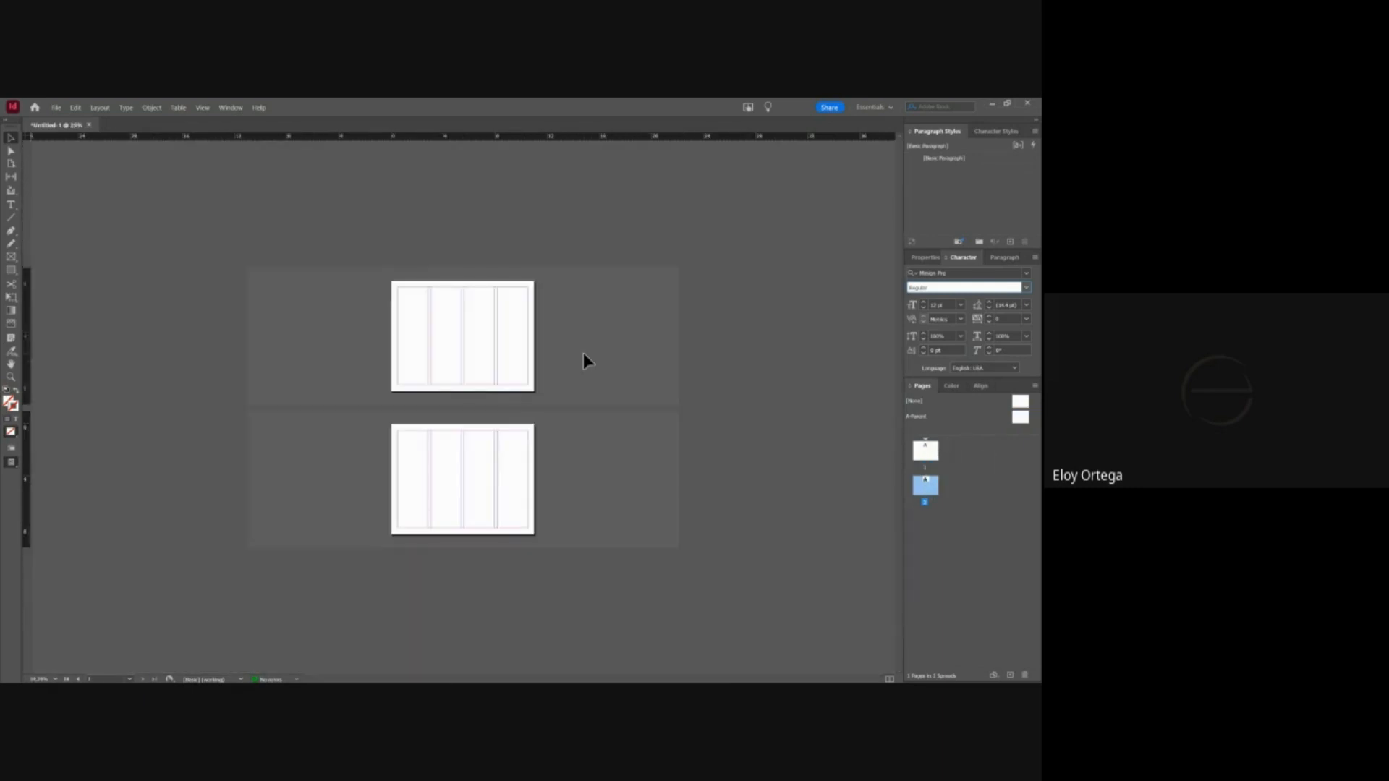
key(ctrl+plus)
key(ctrl+plus)
double_click(1019, 417)
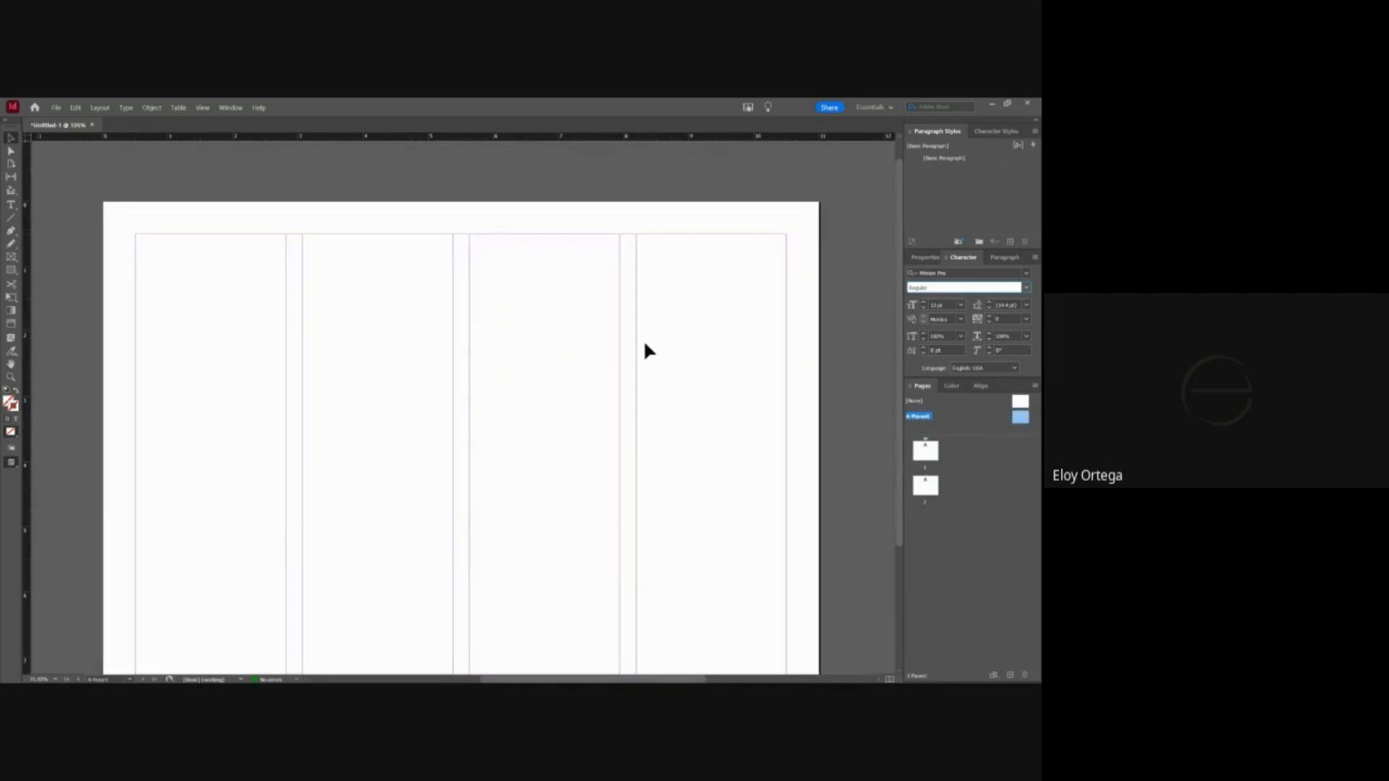
- Draw a text frame about 1 in tall across all four columns below the top margin, and set its font to the blocky display face in Black
click(10, 205)
drag(136, 235, 786, 301)
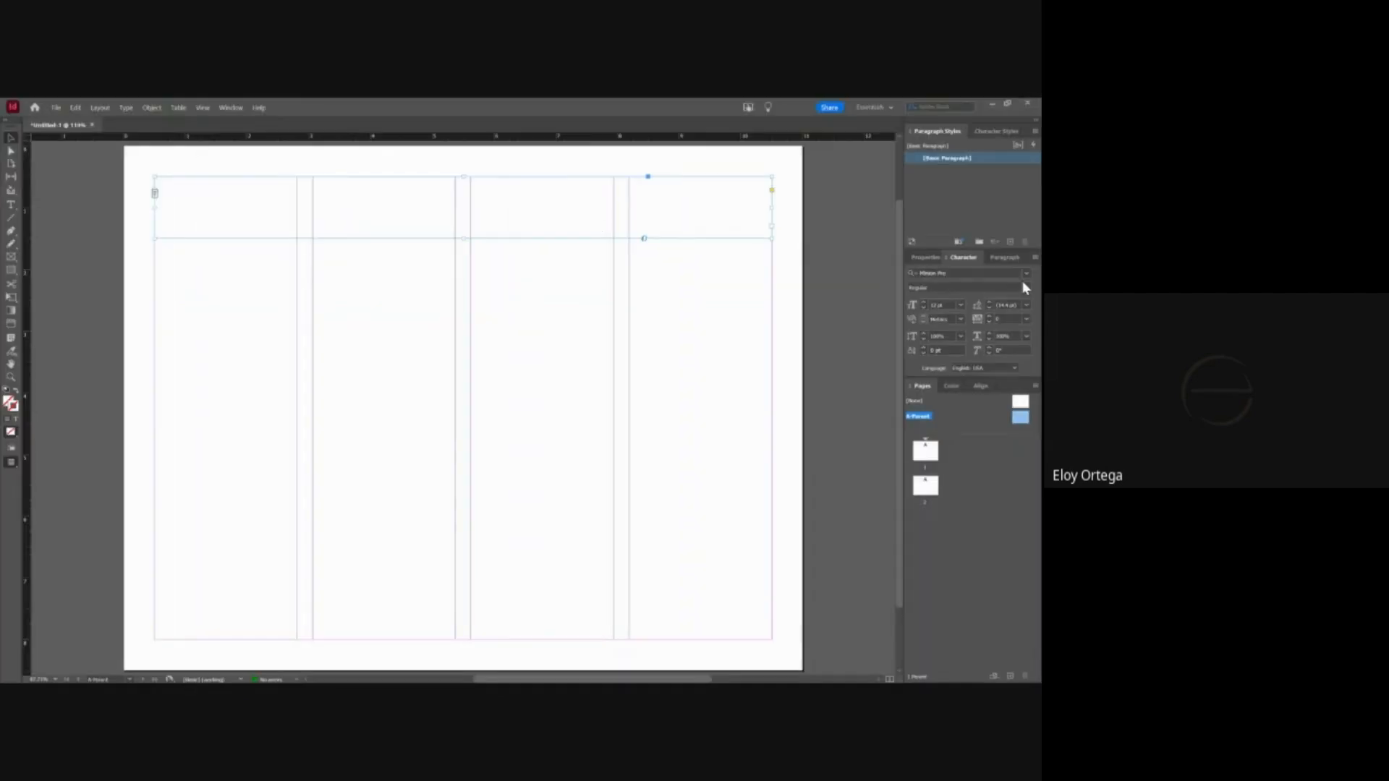
click(1026, 275)
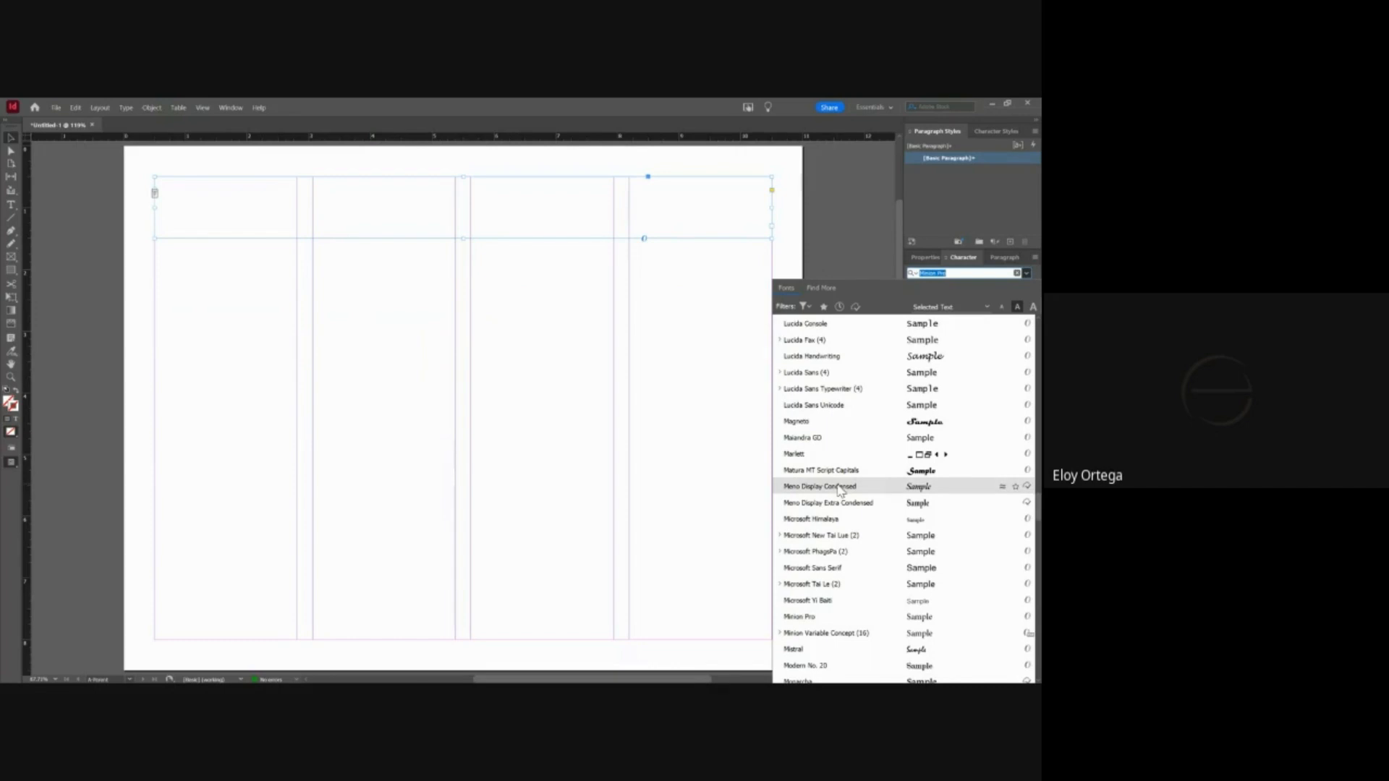
scroll(841, 492, up, 8)
scroll(841, 492, up, 10)
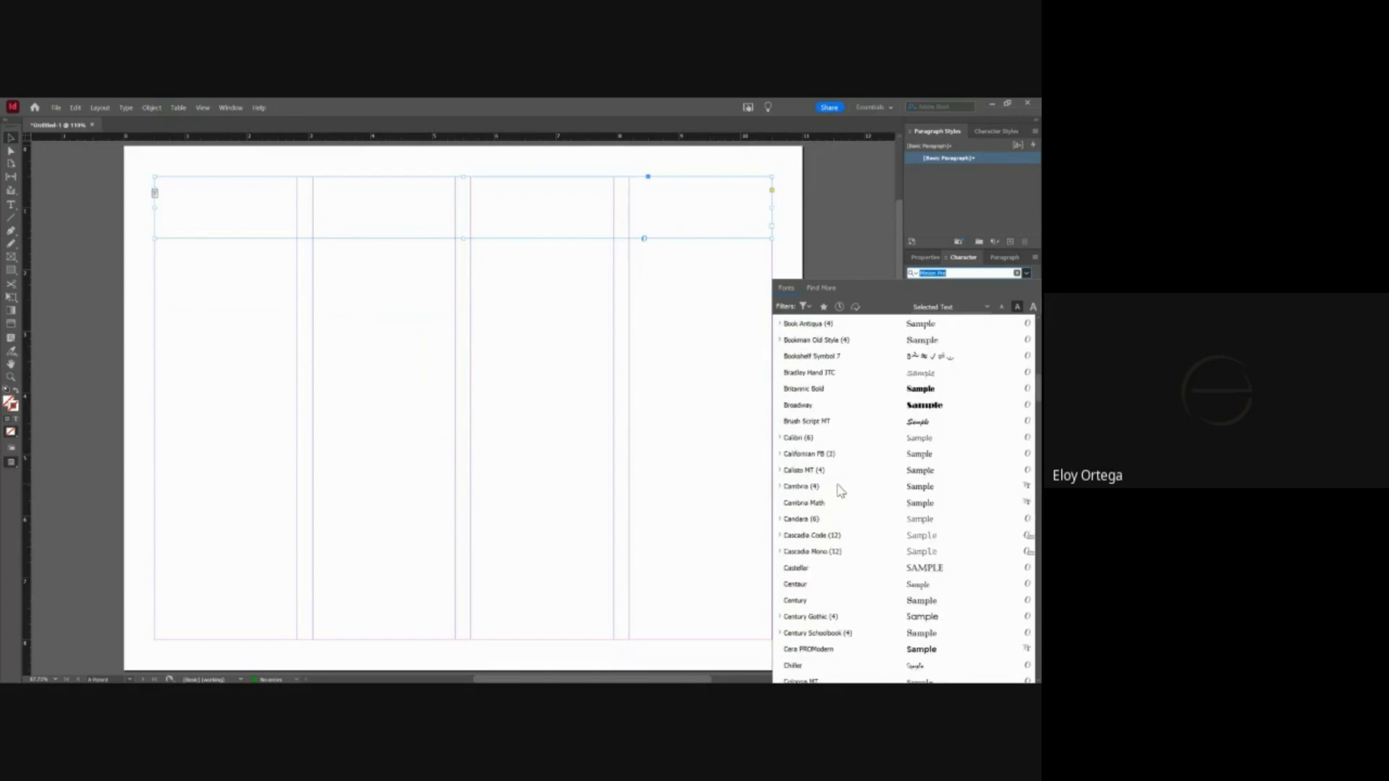
scroll(796, 219, up, 3)
click(1027, 274)
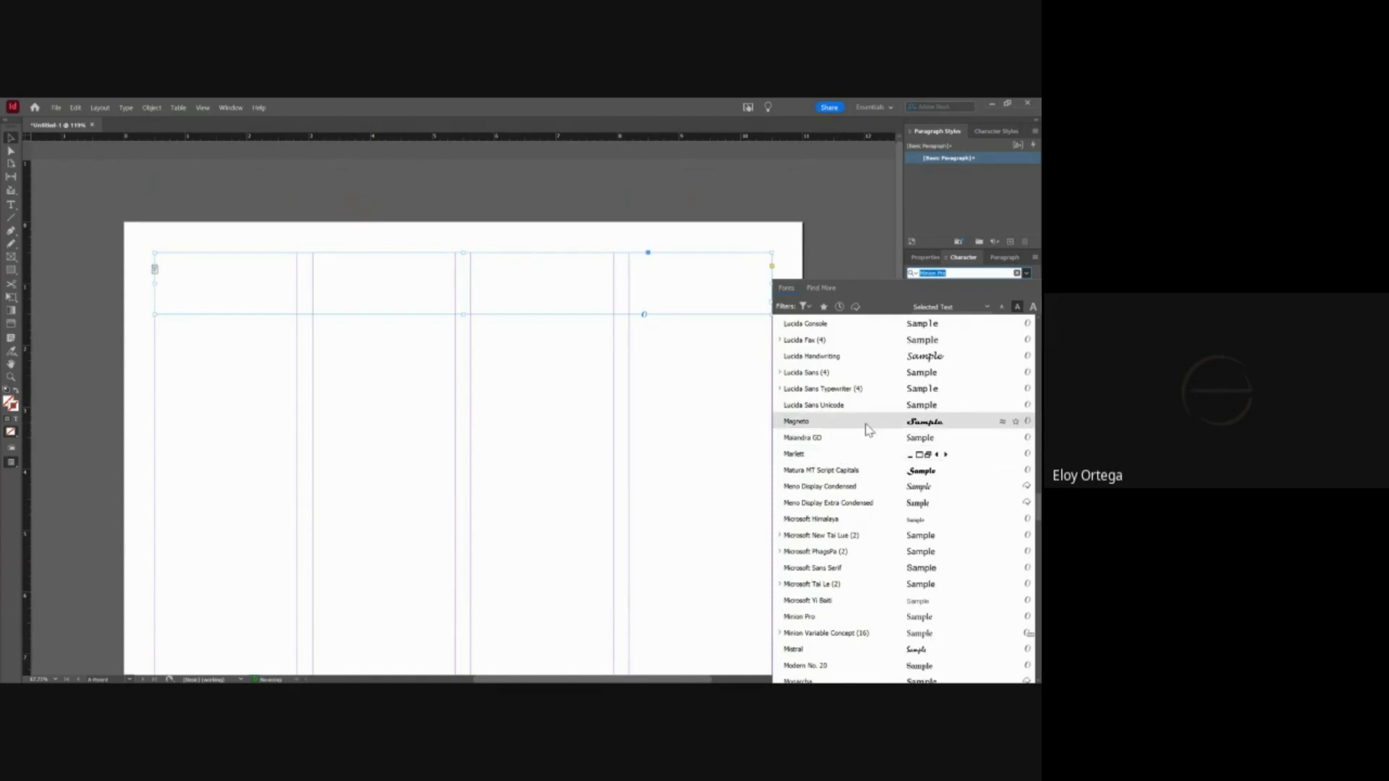
scroll(866, 426, up, 20)
click(804, 340)
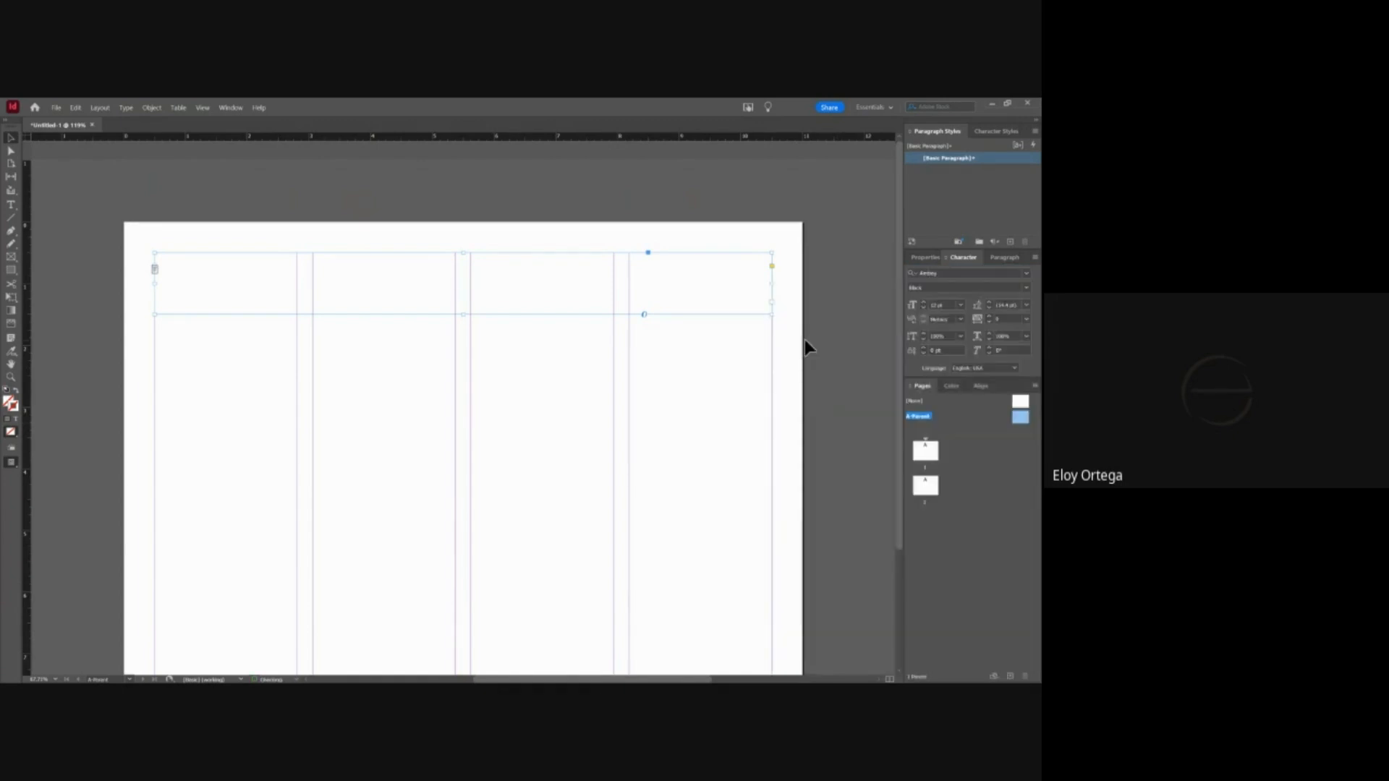
- Enter the placeholder text "PAGE TITLE" in the top text frame and select all of it
double_click(163, 272)
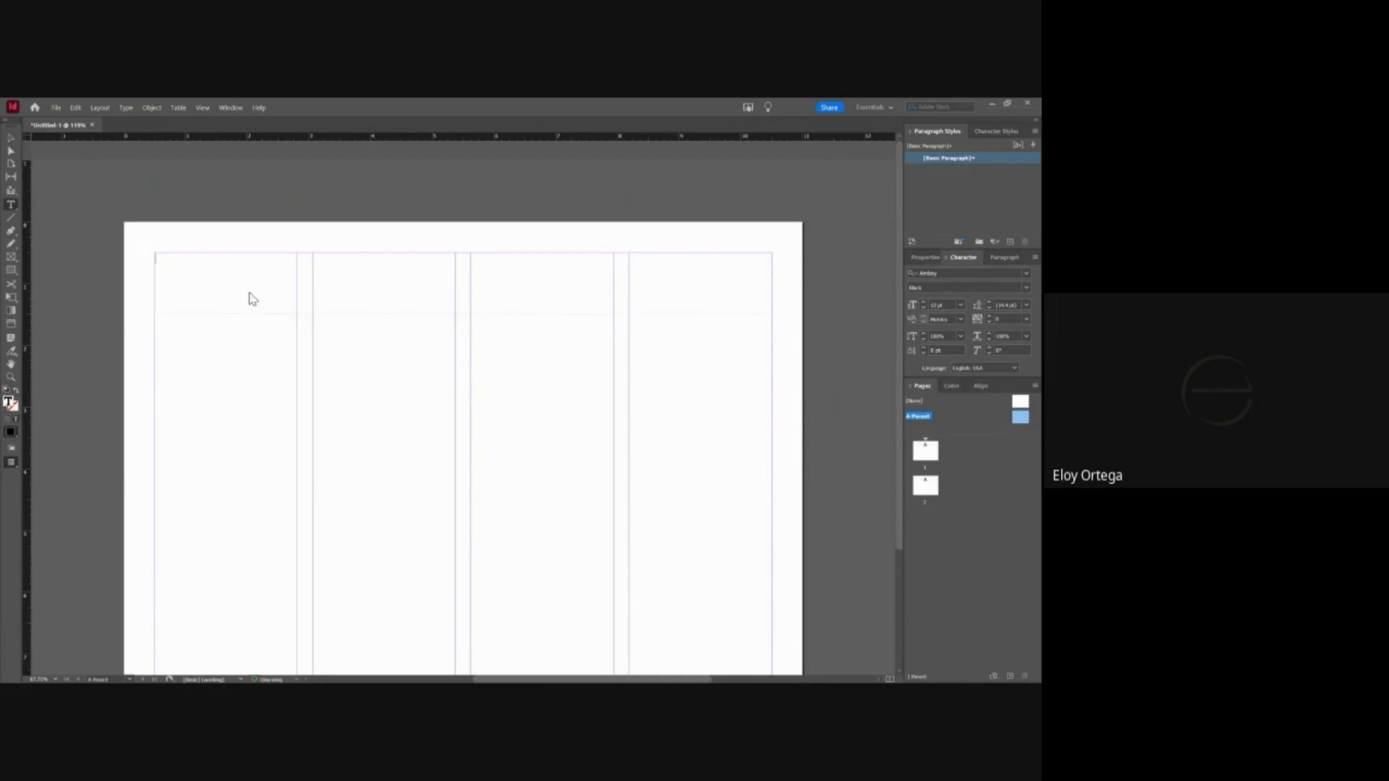
text(PAGE TITLE)
key(ctrl+a)
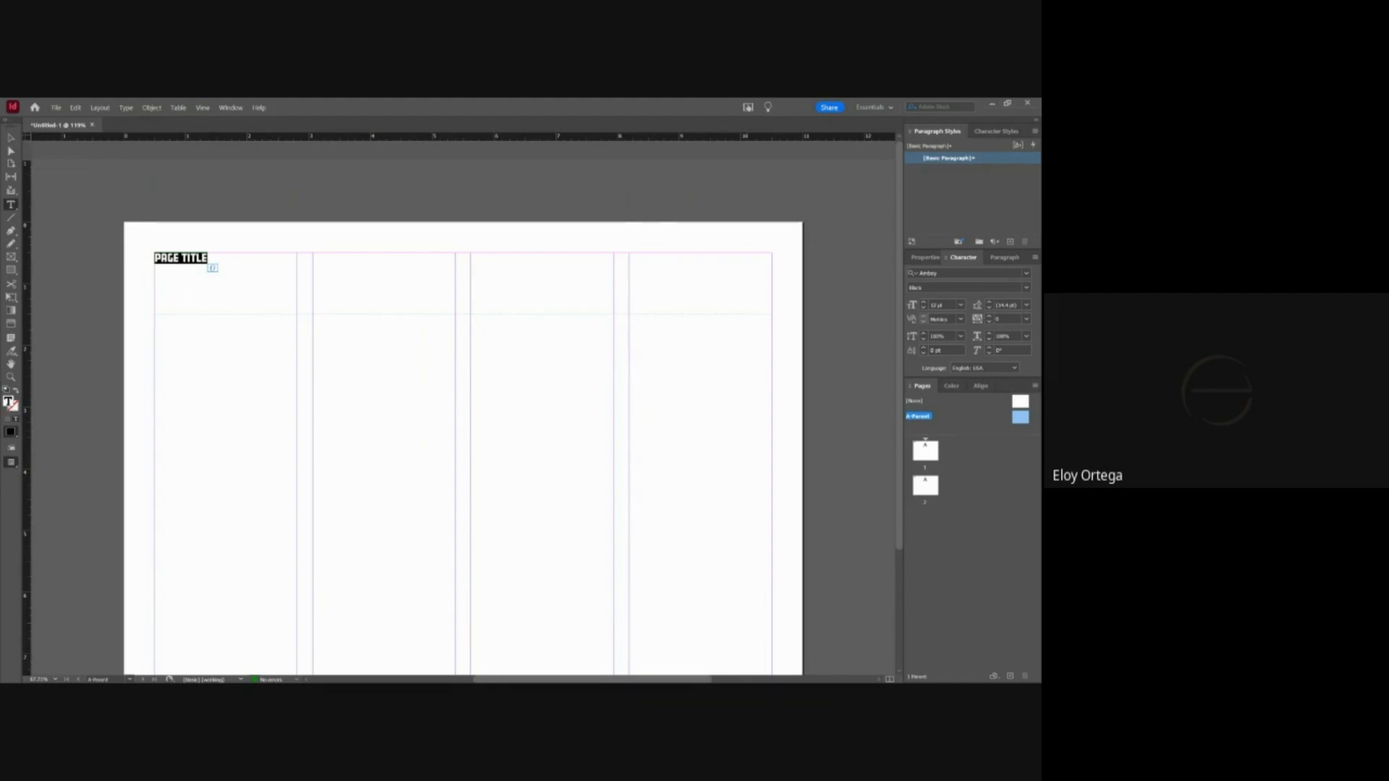
- Switch to poster.ai in Illustrator and copy the hex code of the purple fill on the "DOWNLOAD THE APP" text
drag(1040, 463, 571, 213)
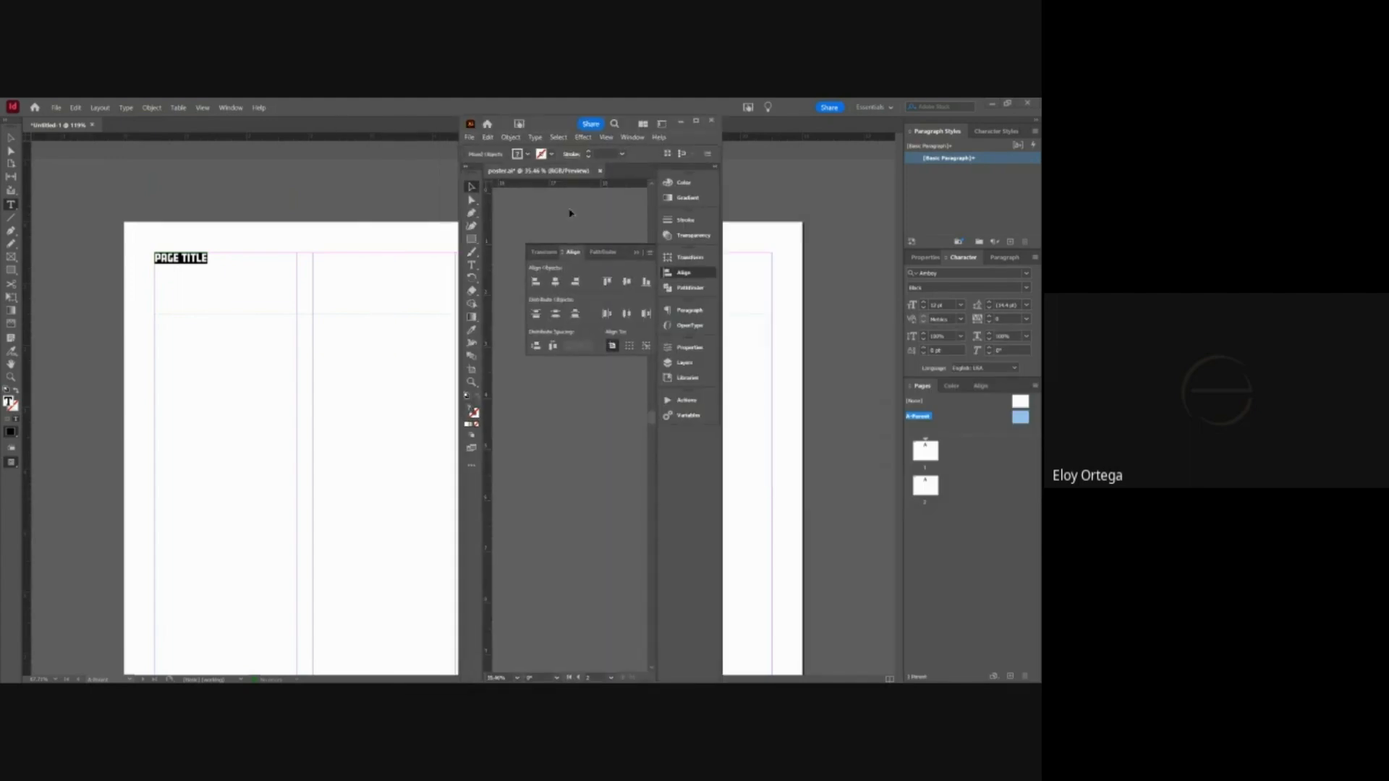
click(570, 213)
scroll(557, 354, right, 10)
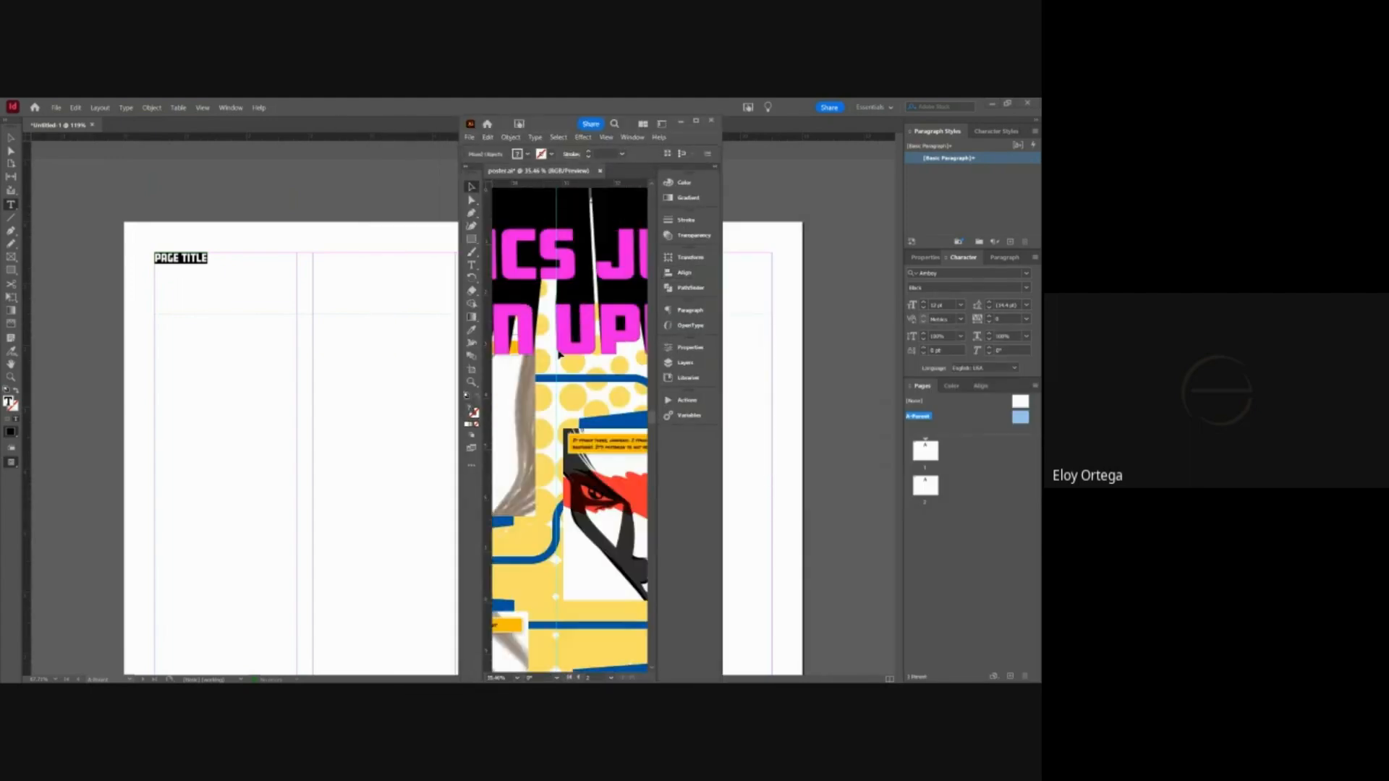
scroll(558, 354, down, 3)
scroll(557, 354, left, 1)
scroll(559, 354, down, 5)
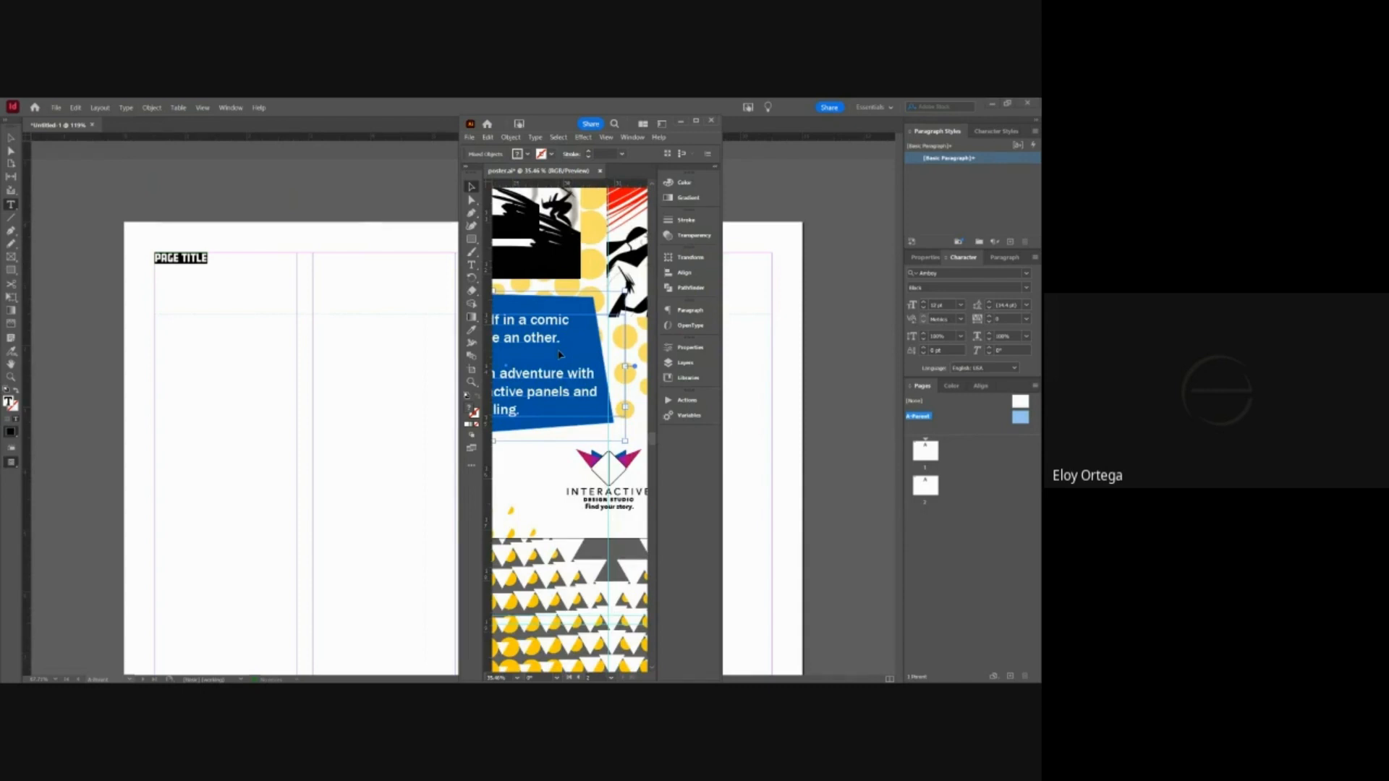
scroll(559, 353, right, 5)
scroll(559, 354, left, 4)
scroll(609, 385, right, 3)
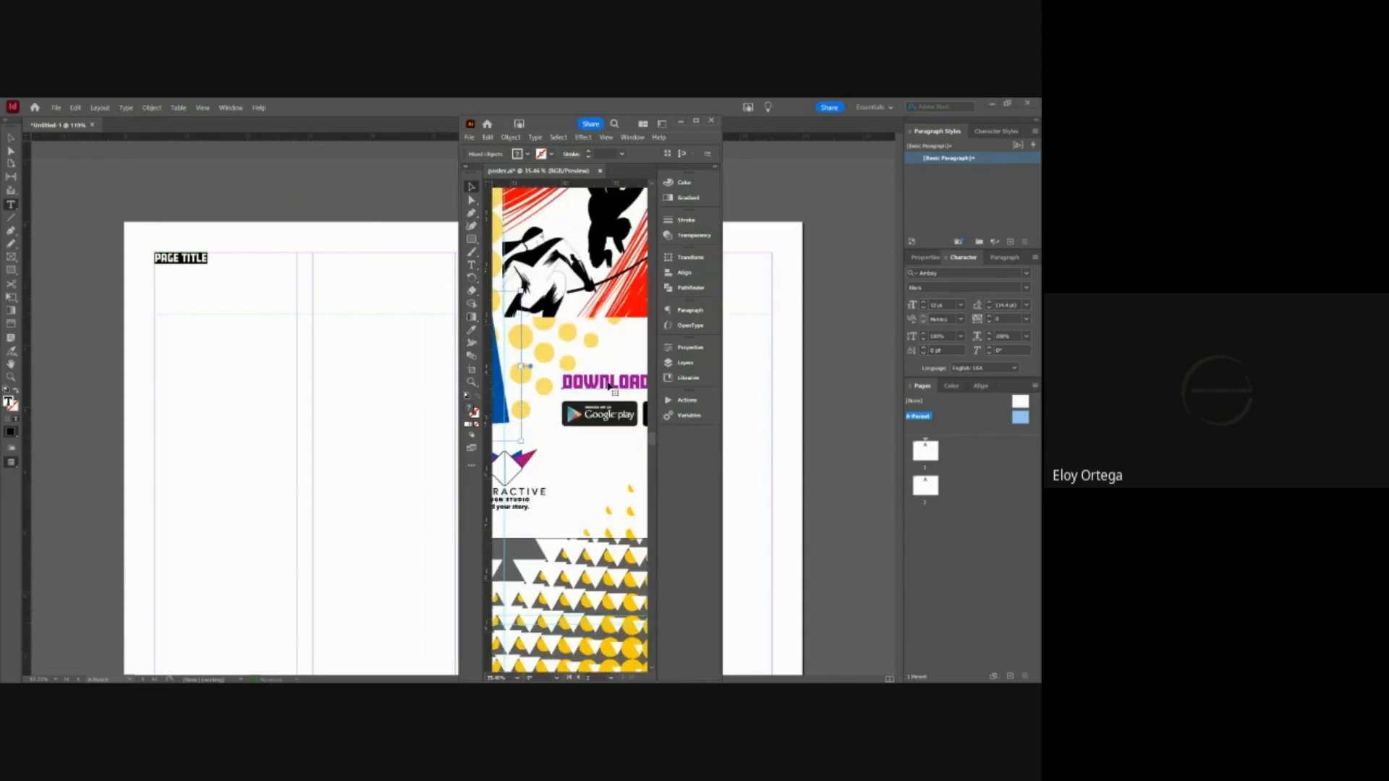
click(608, 387)
double_click(468, 410)
key(ctrl+c)
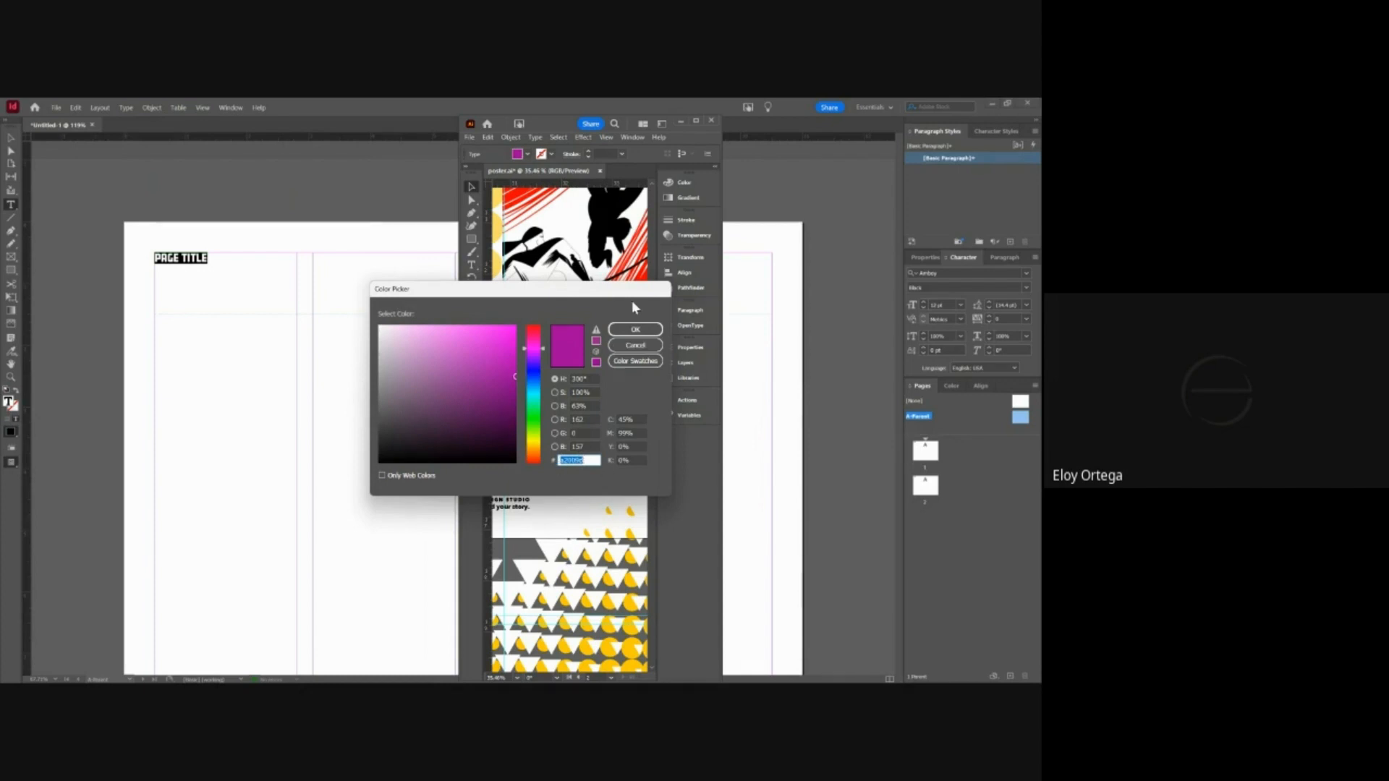
key(Return)
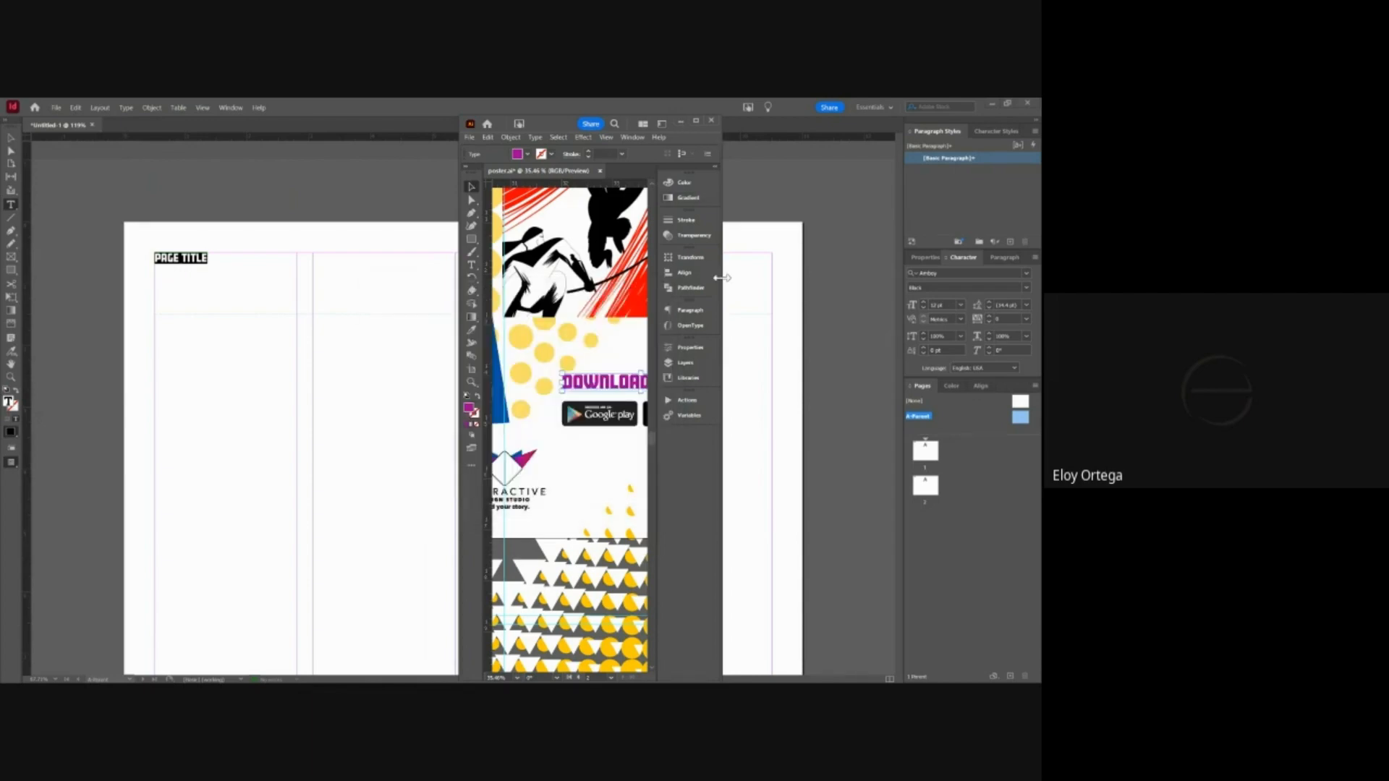
- Widen and reposition the Illustrator poster window, and minimize it to return to the InDesign document
drag(722, 275, 969, 276)
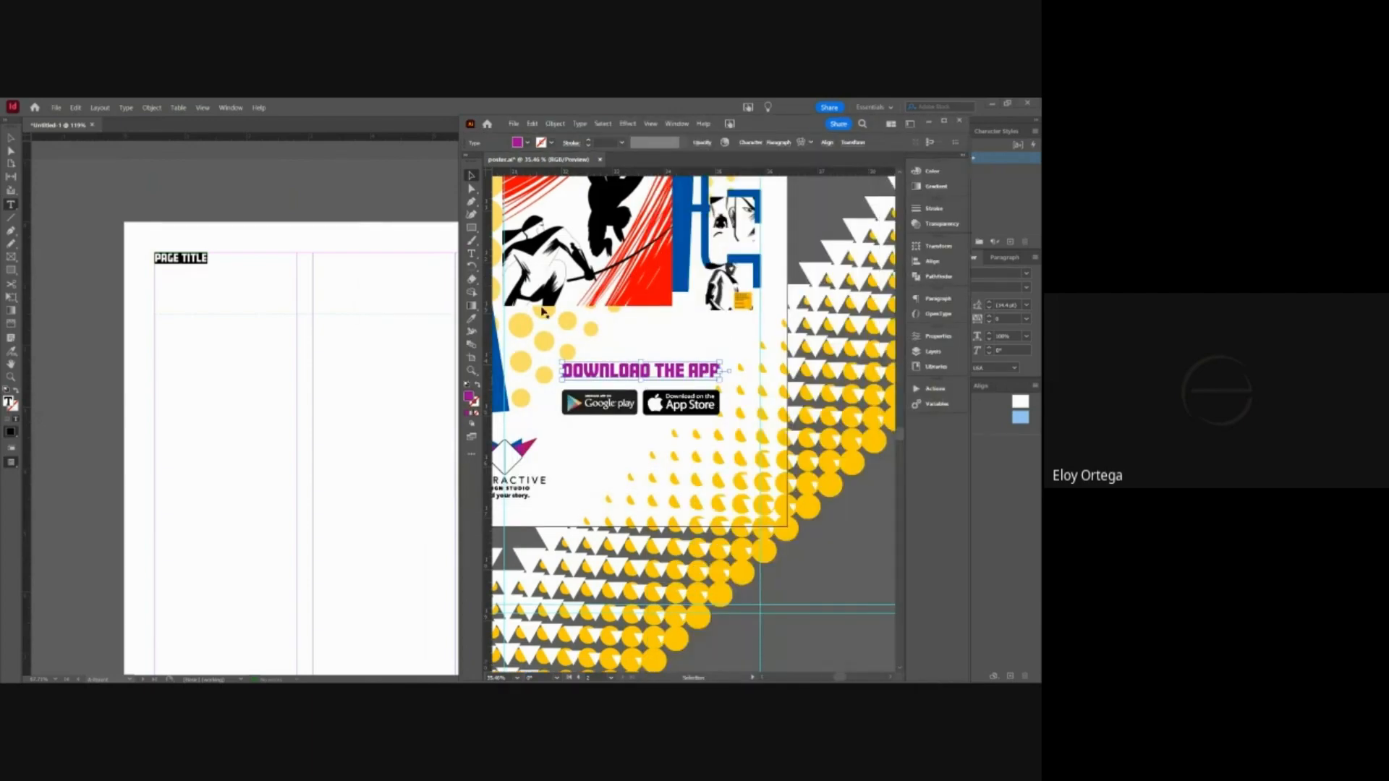
mouse_move(778, 126)
mouse_down()
mouse_move(734, 115)
mouse_move(752, 119)
mouse_up()
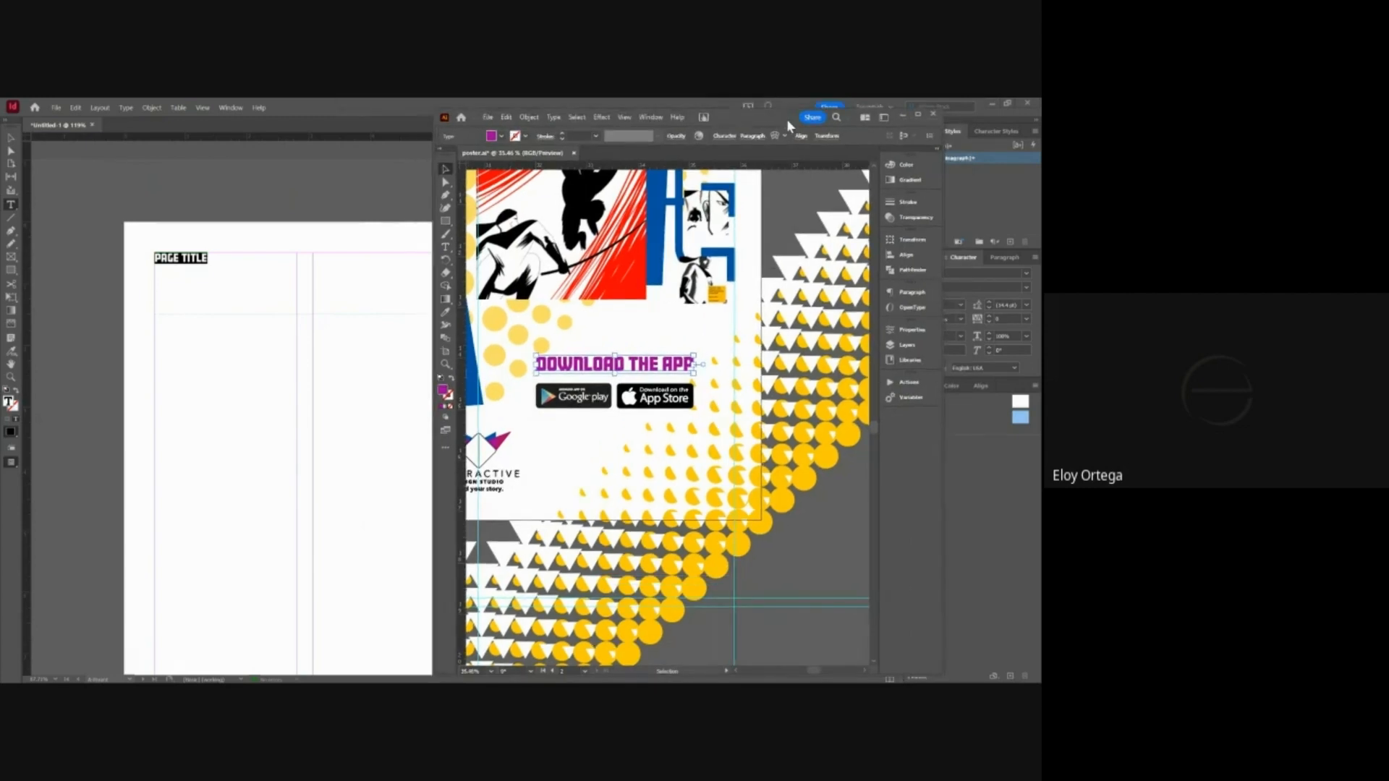
drag(782, 108, 794, 110)
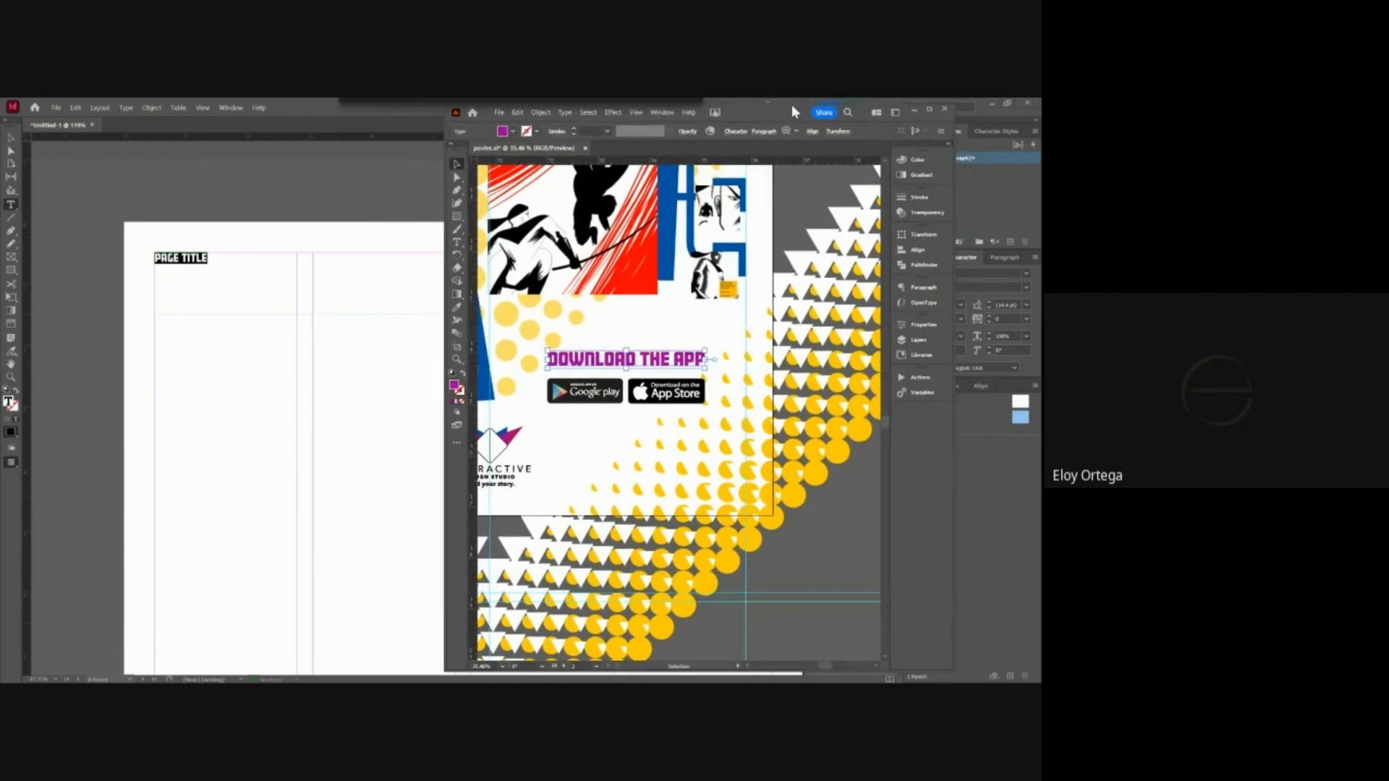
click(913, 110)
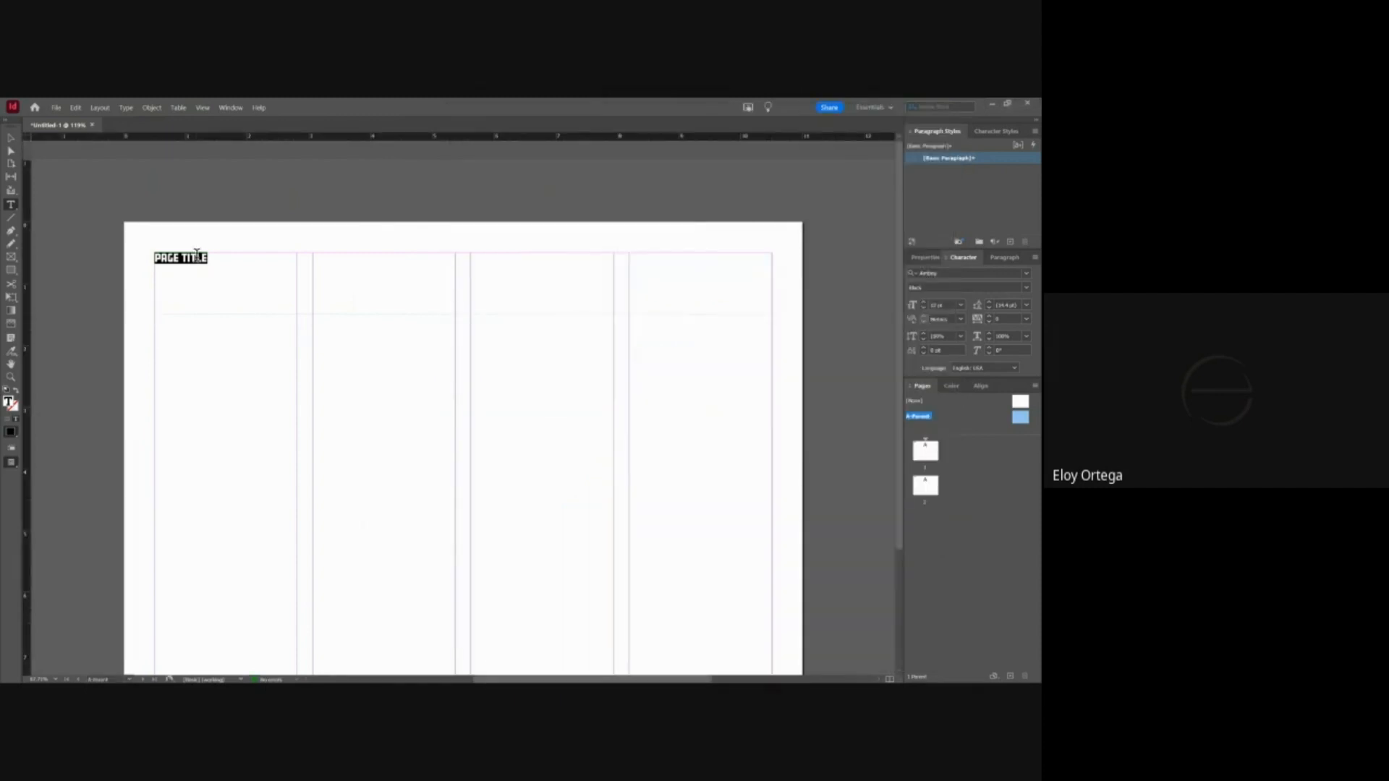
- Fill the PAGE TITLE text with the copied purple, RGB 162, 0, 157
click(16, 409)
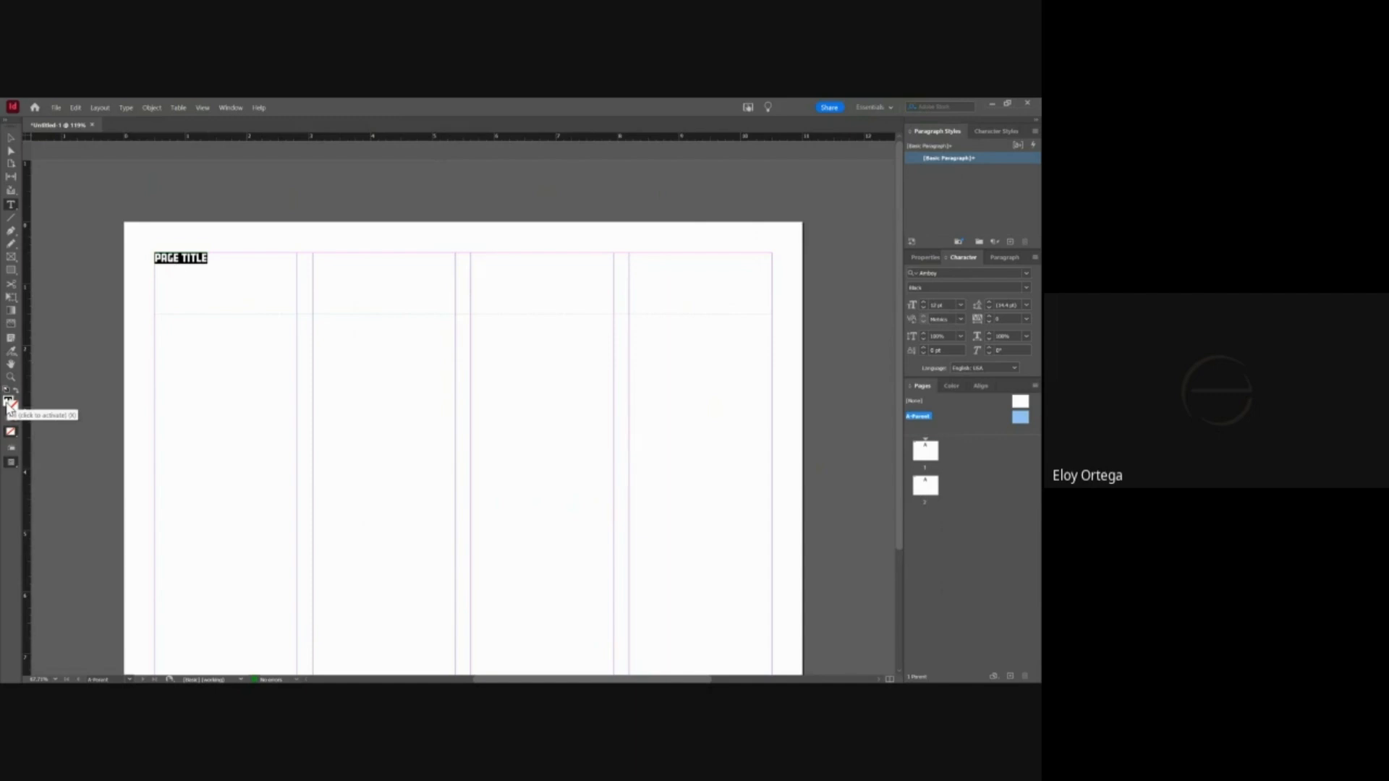
click(8, 405)
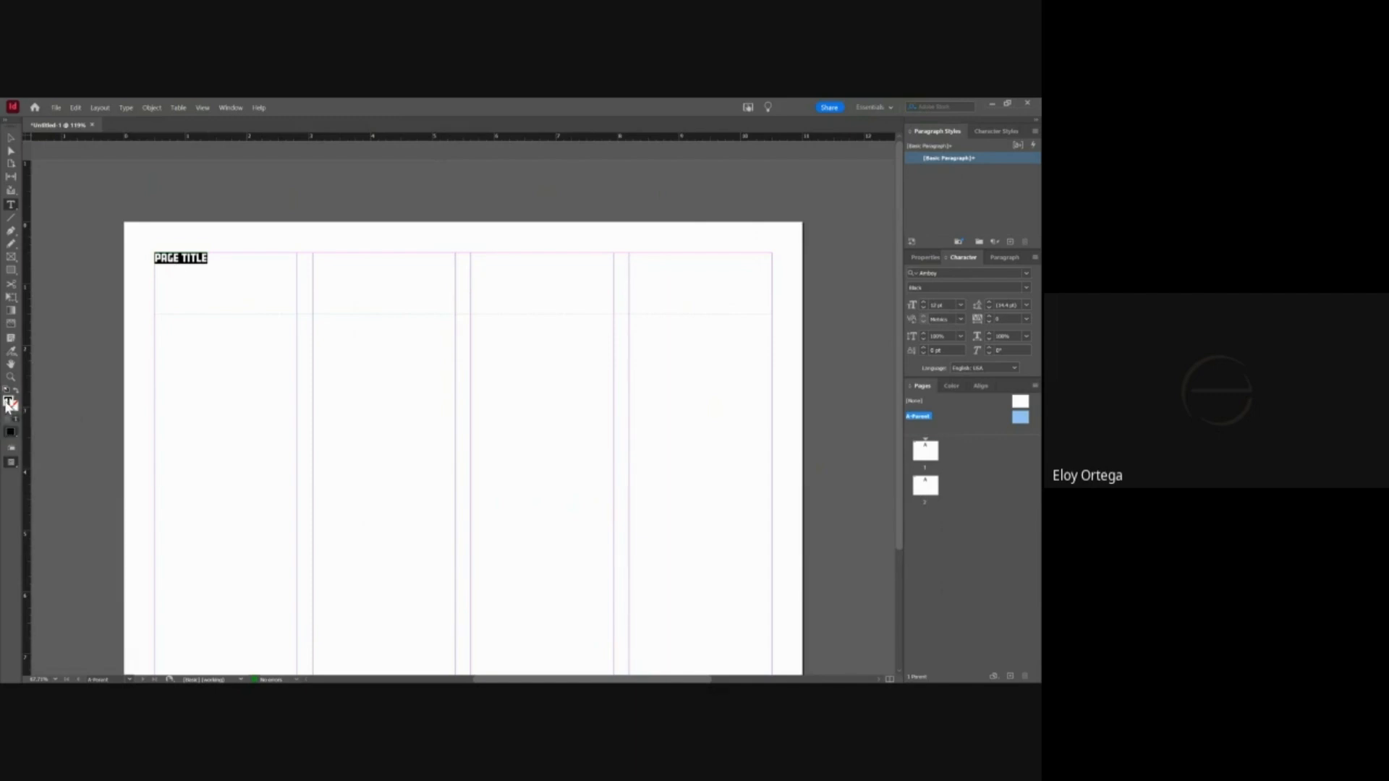
double_click(8, 405)
click(566, 473)
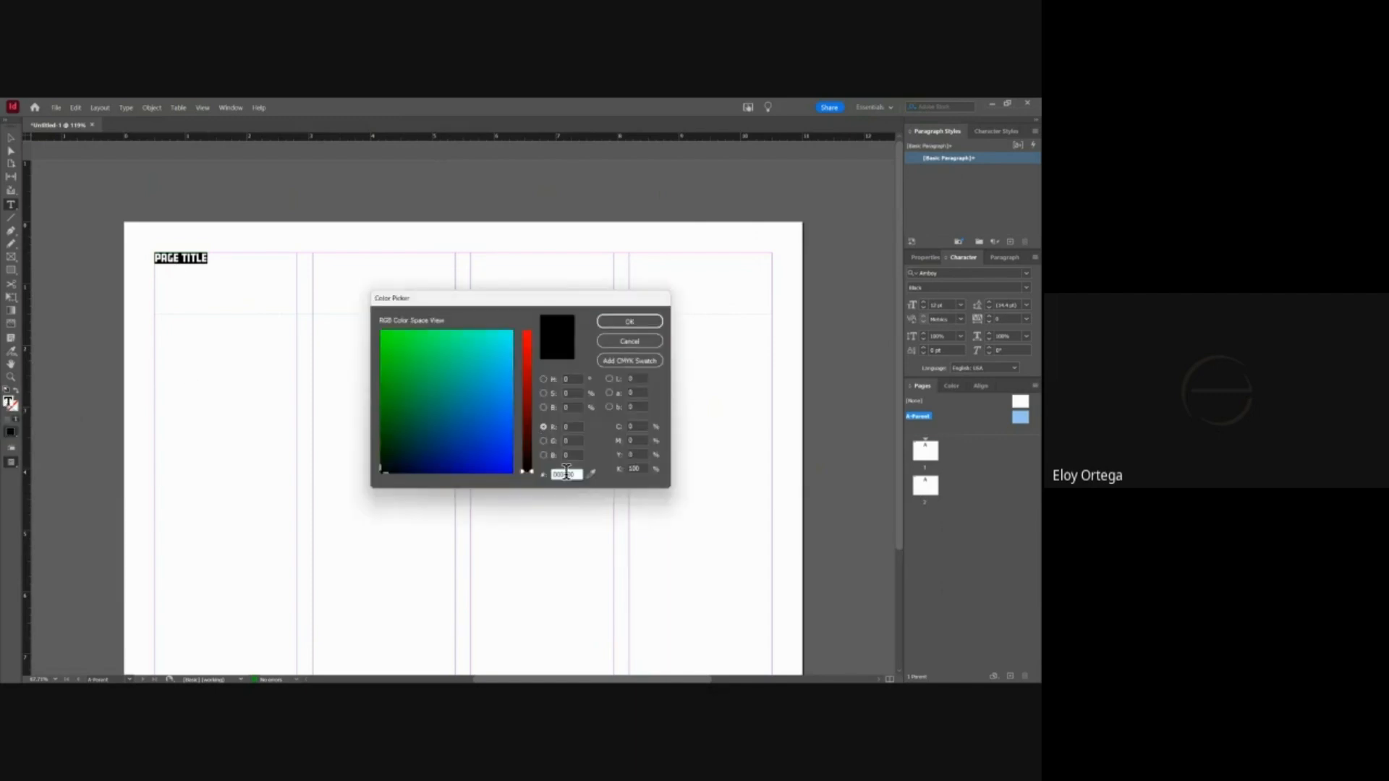
double_click(566, 472)
key(ctrl+v)
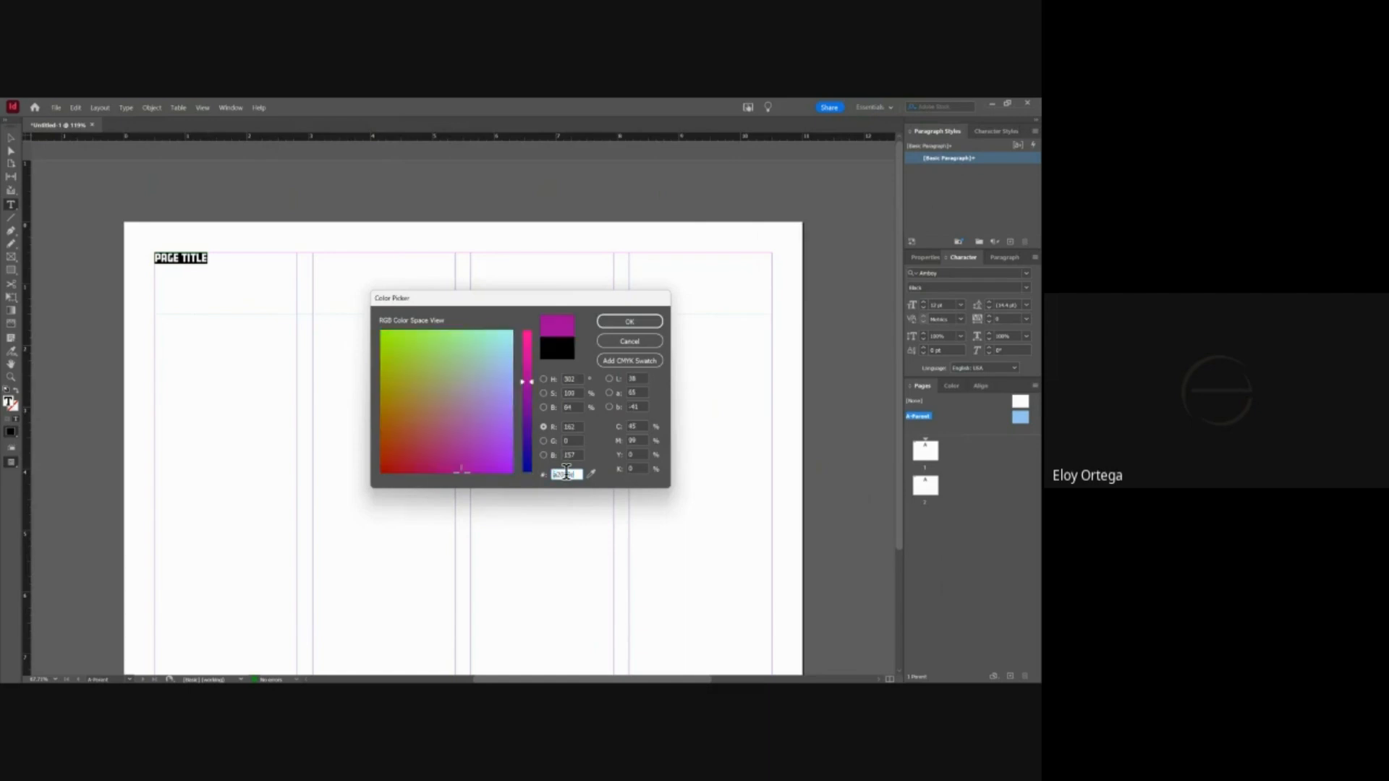
click(629, 321)
key(Escape)
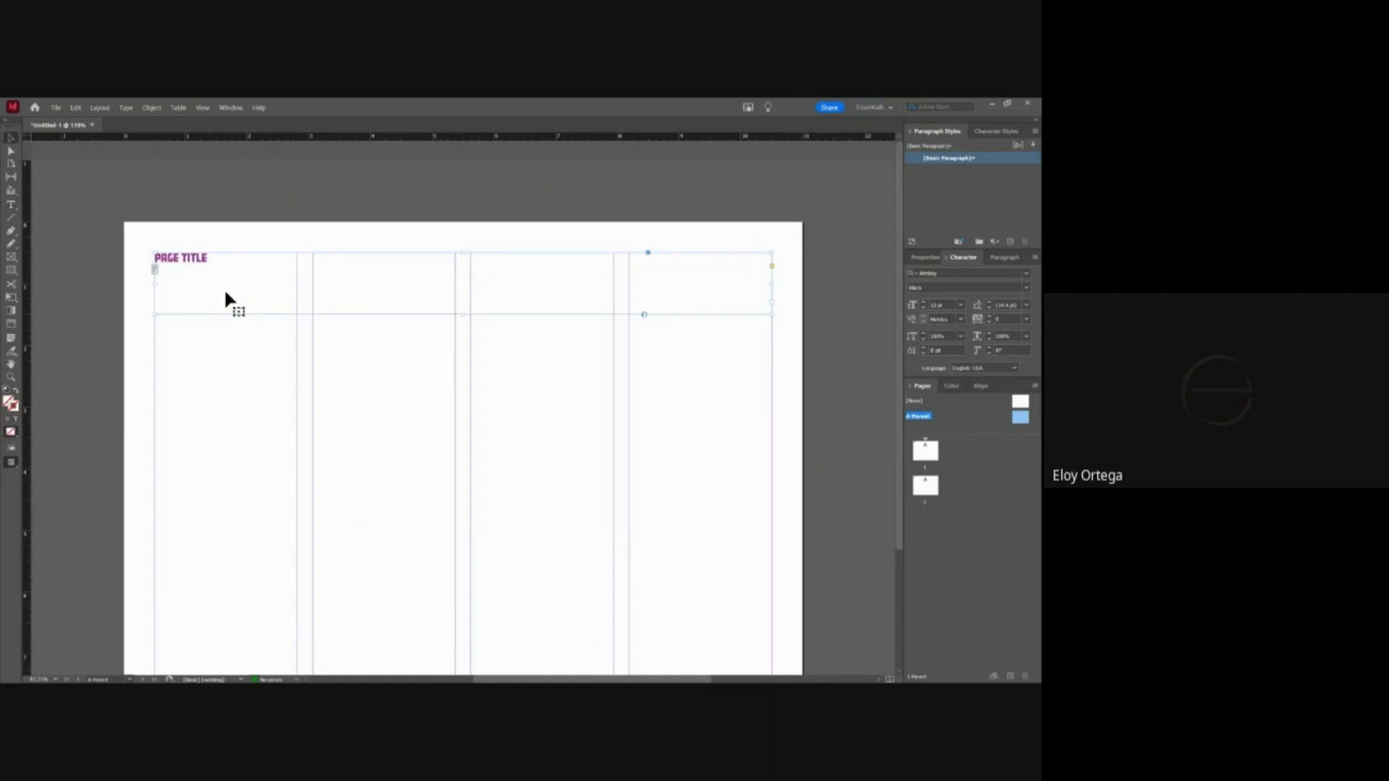
- Set the PAGE TITLE text's font size to 30 pt and deselect its frame
key(t)
triple_click(176, 256)
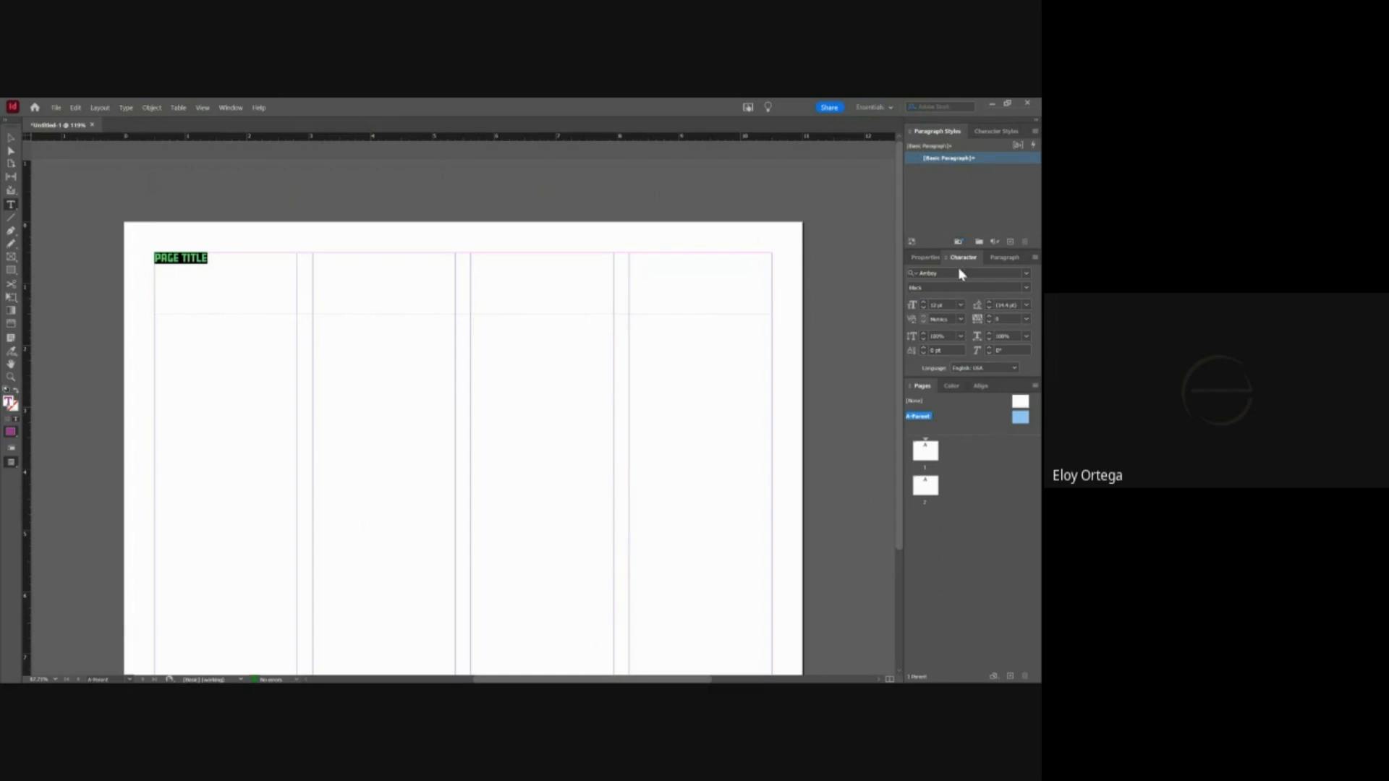
click(923, 301)
click(923, 300)
click(923, 301)
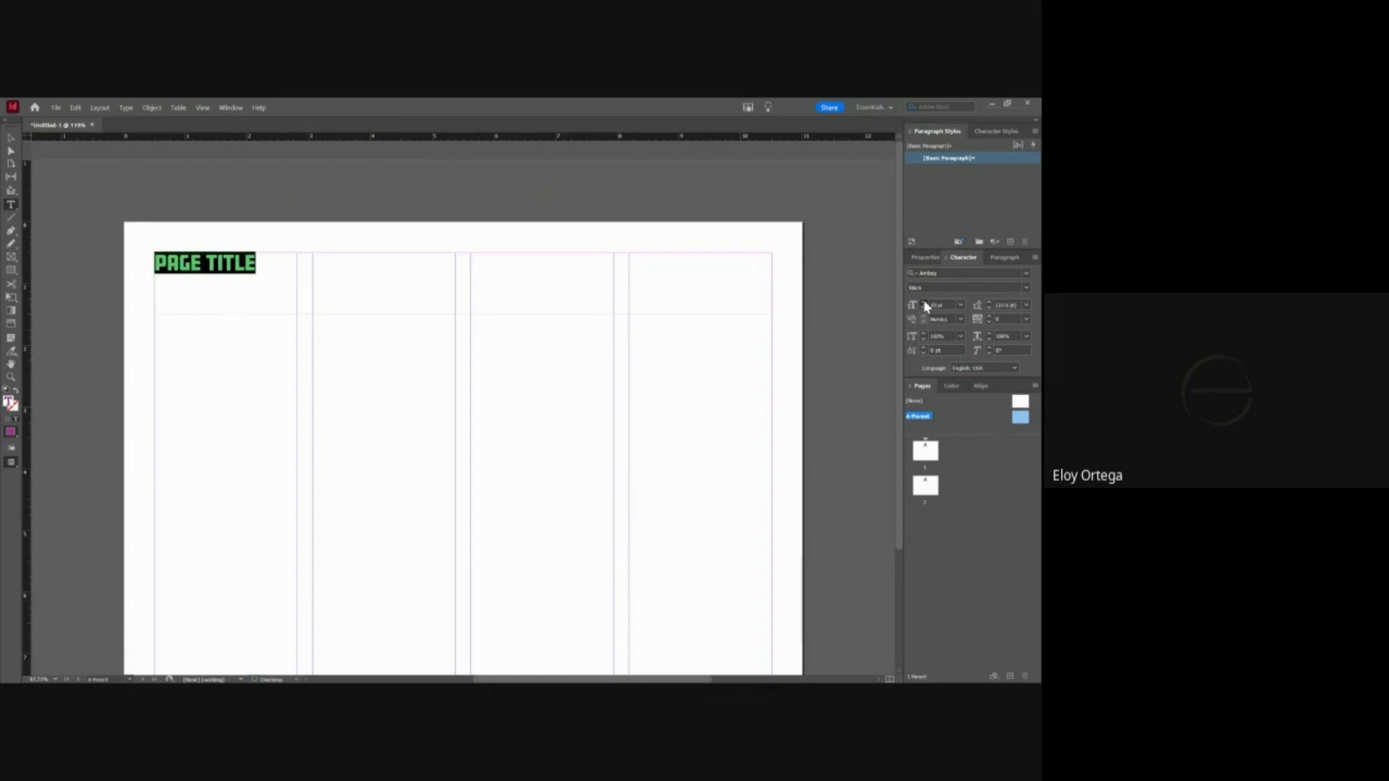
click(922, 301)
click(922, 301)
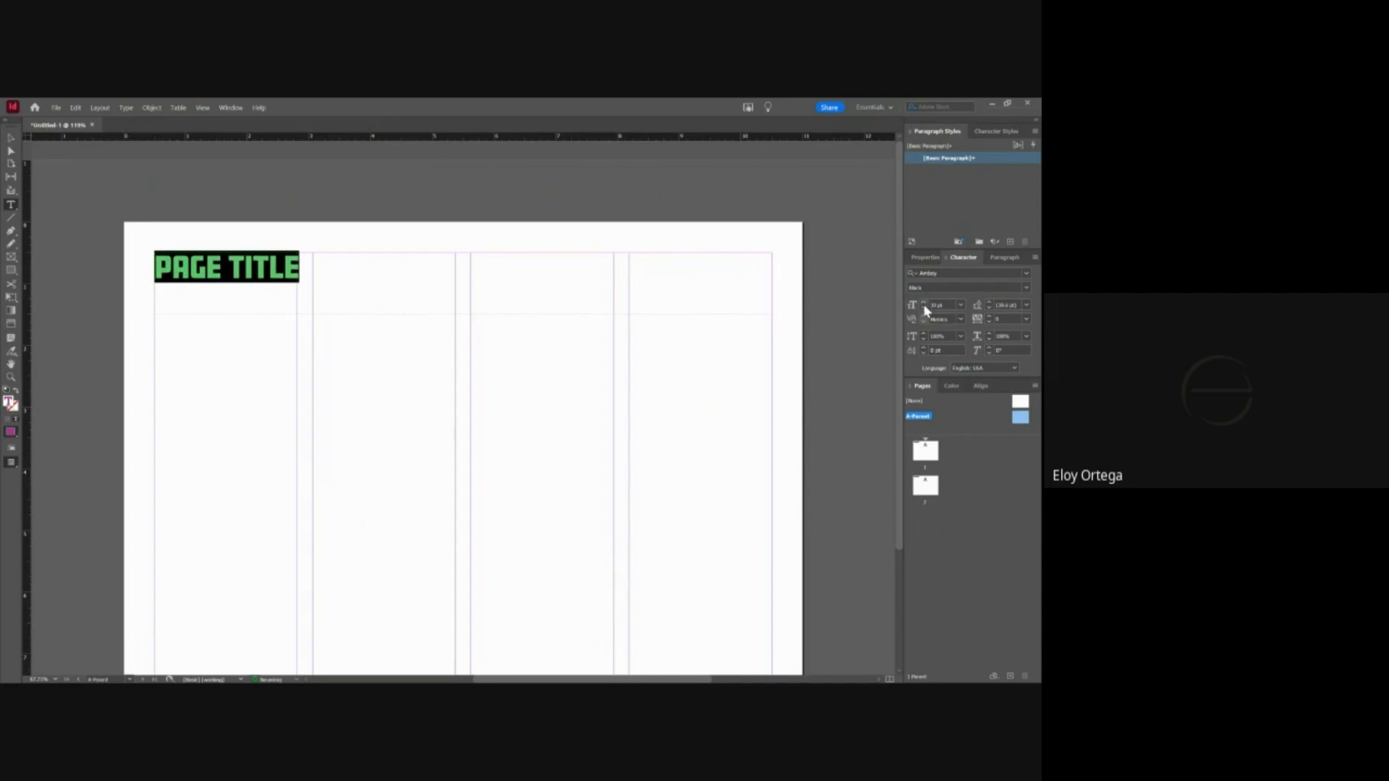
click(924, 308)
click(923, 307)
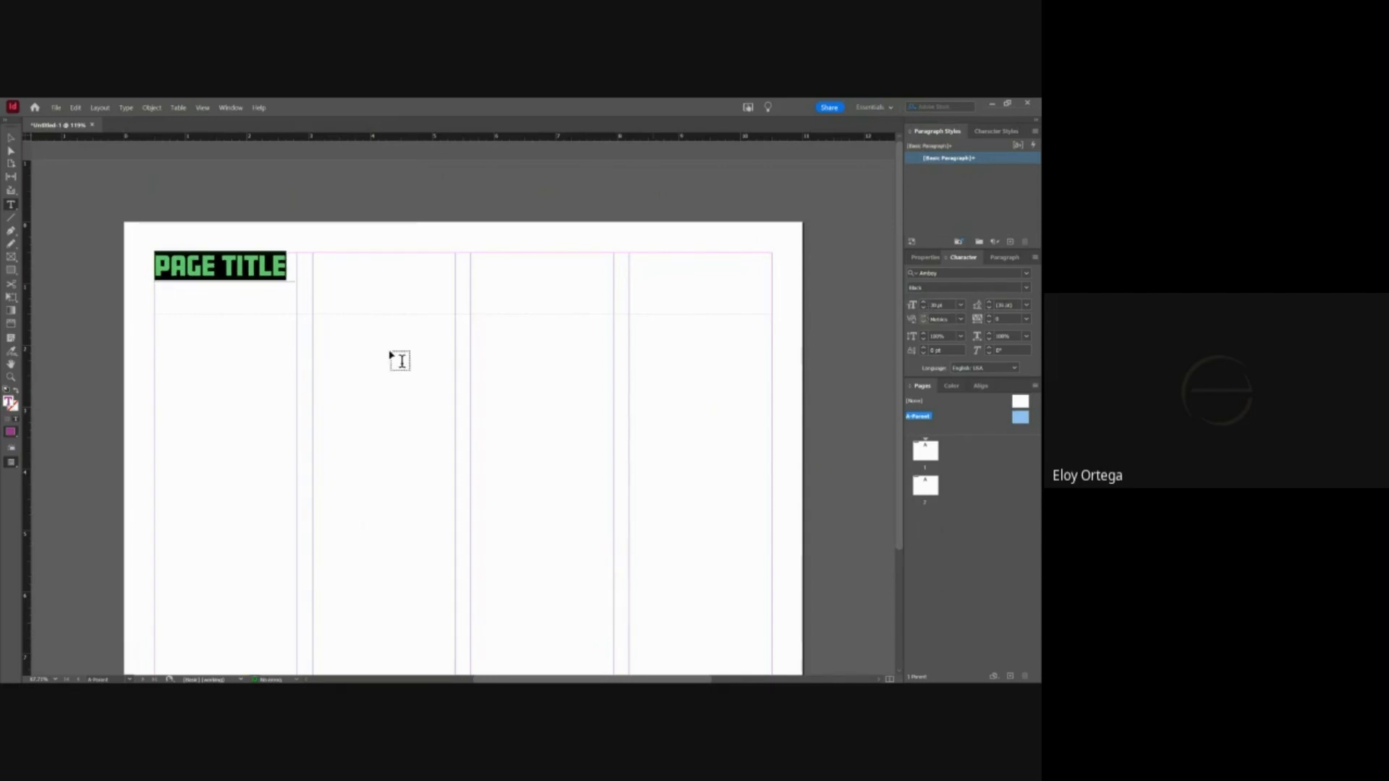
click(10, 140)
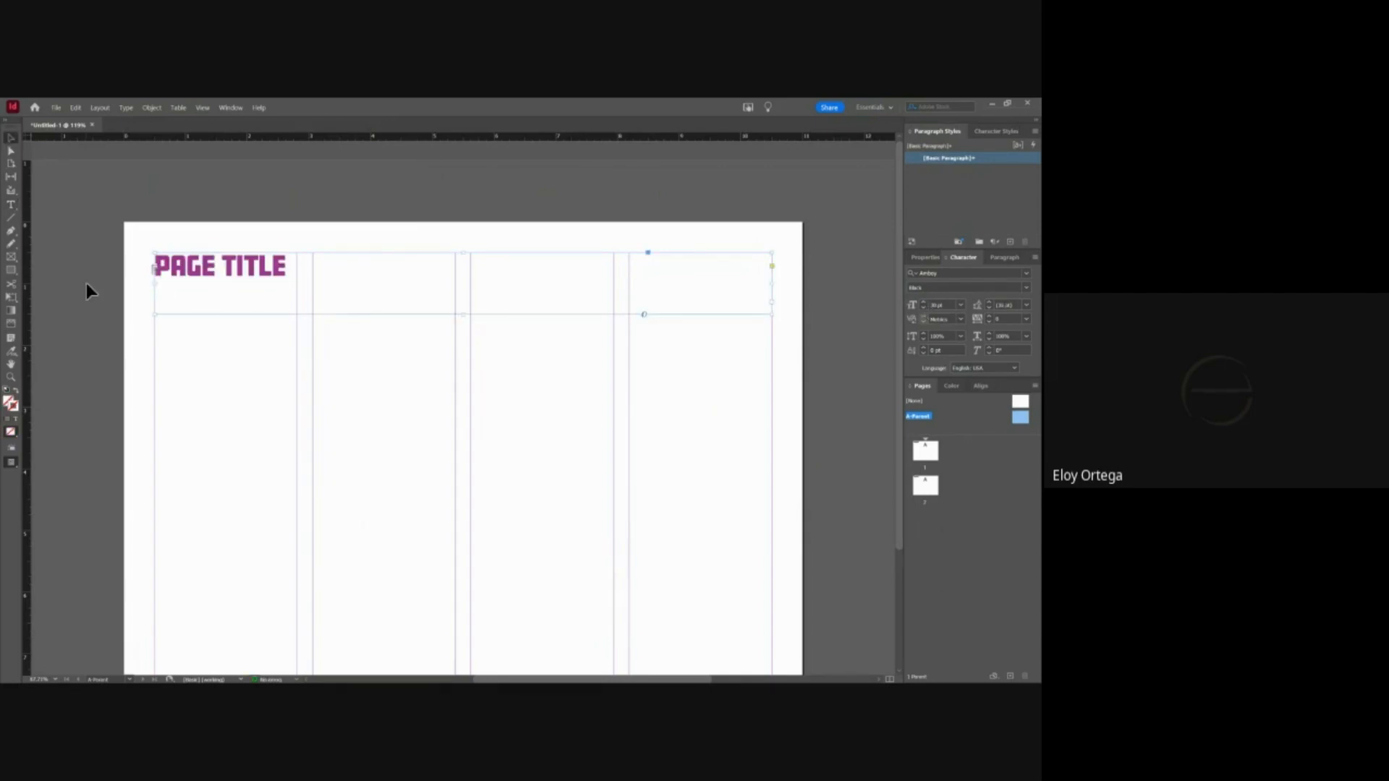
click(223, 370)
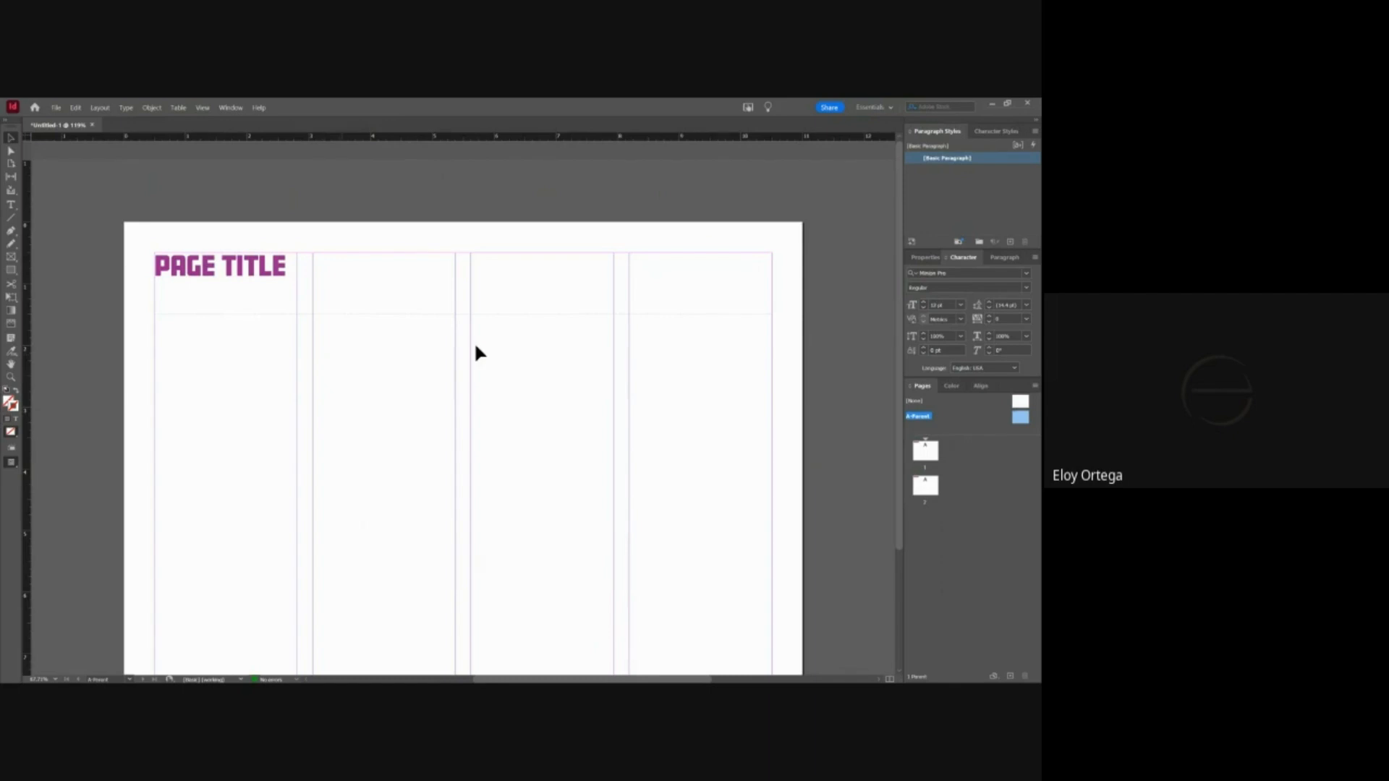
- Draw an empty graphic frame below the title across the first two columns to the bottom margin, and adjust its top edge for a 6.25 in height
scroll(538, 405, down, 3)
scroll(538, 405, up, 1)
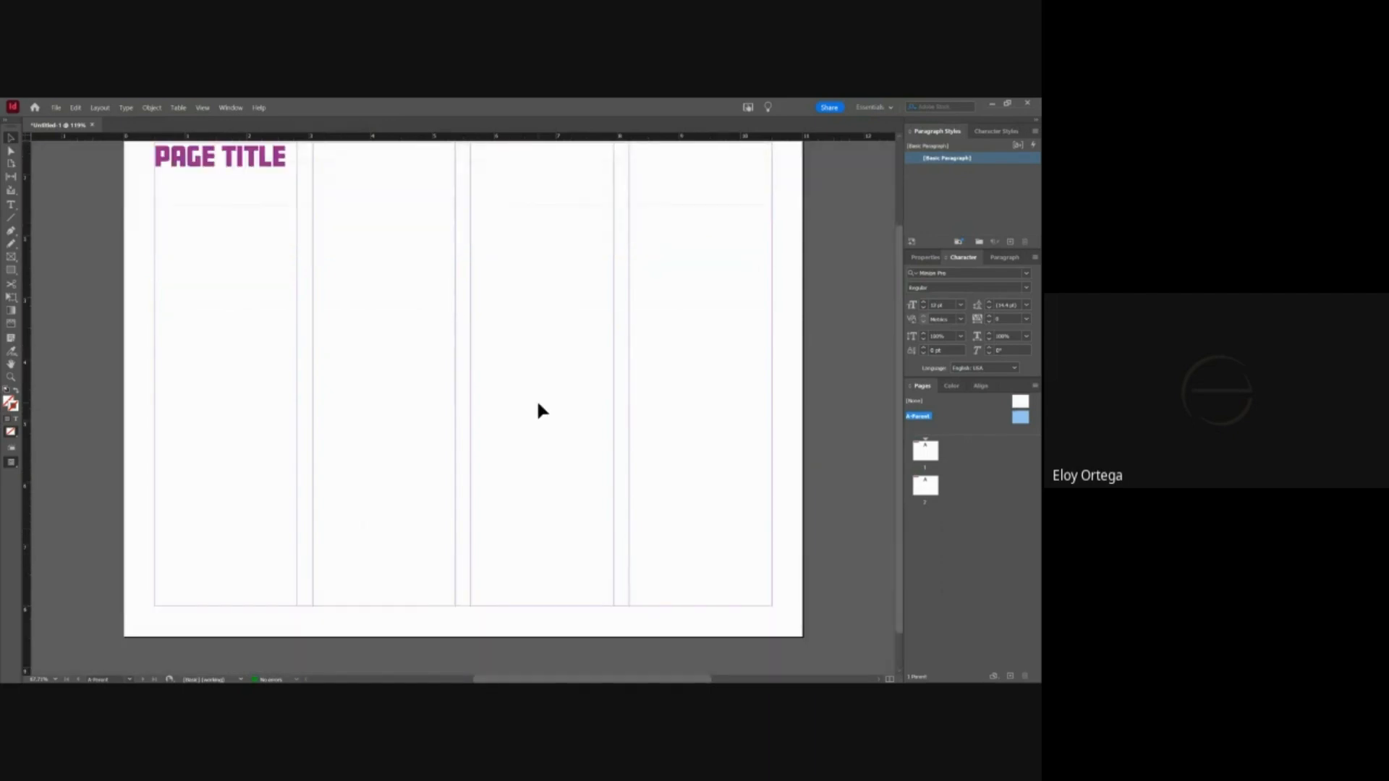
scroll(537, 404, down, 1)
scroll(537, 403, up, 3)
scroll(537, 403, down, 1)
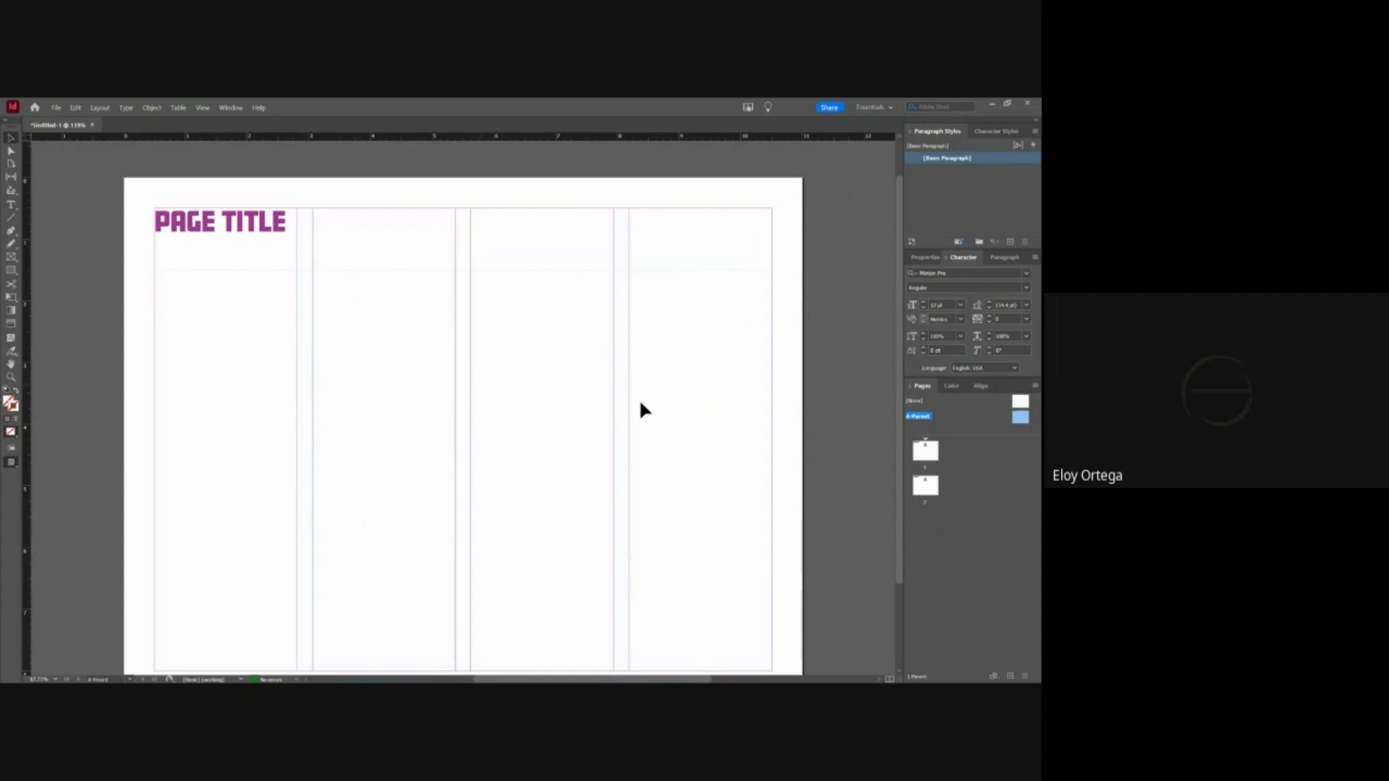
click(11, 259)
drag(155, 281, 455, 670)
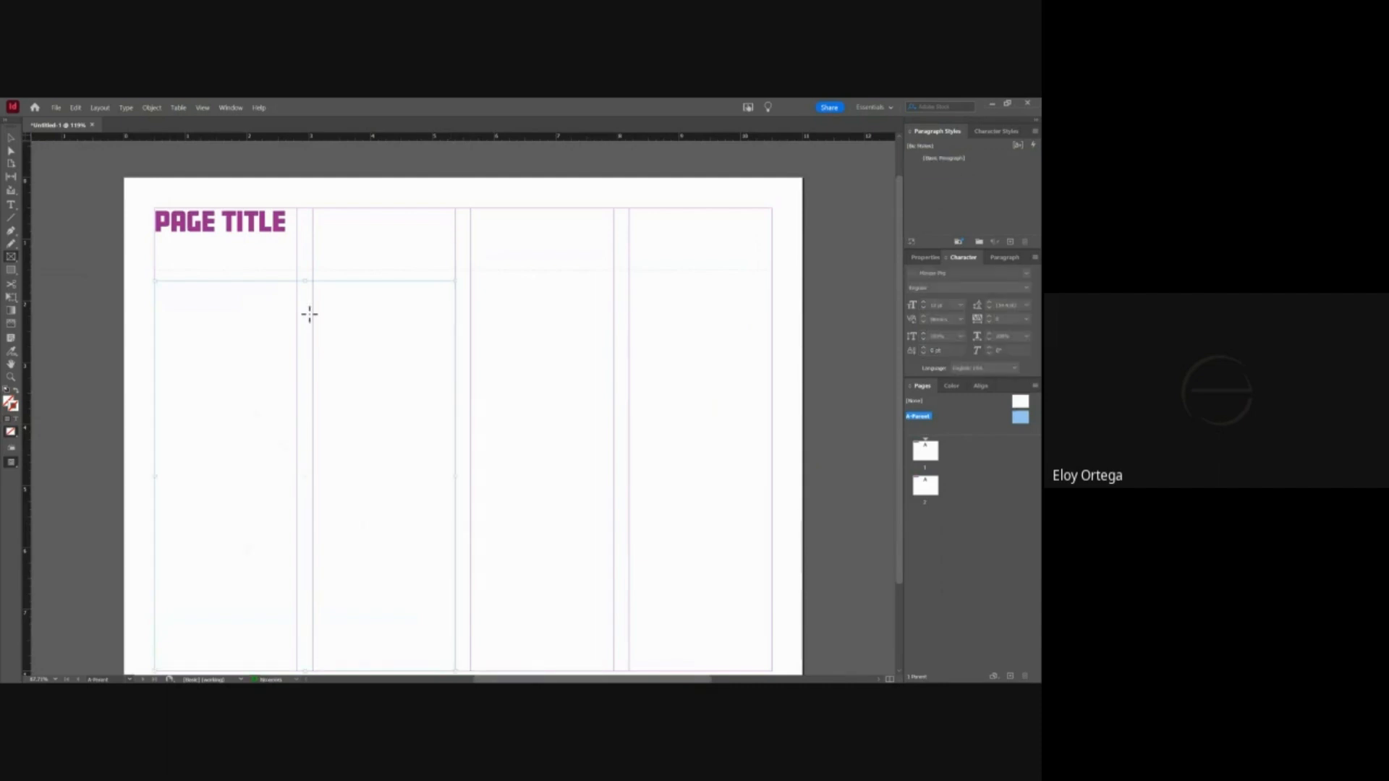
click(12, 141)
drag(304, 281, 306, 287)
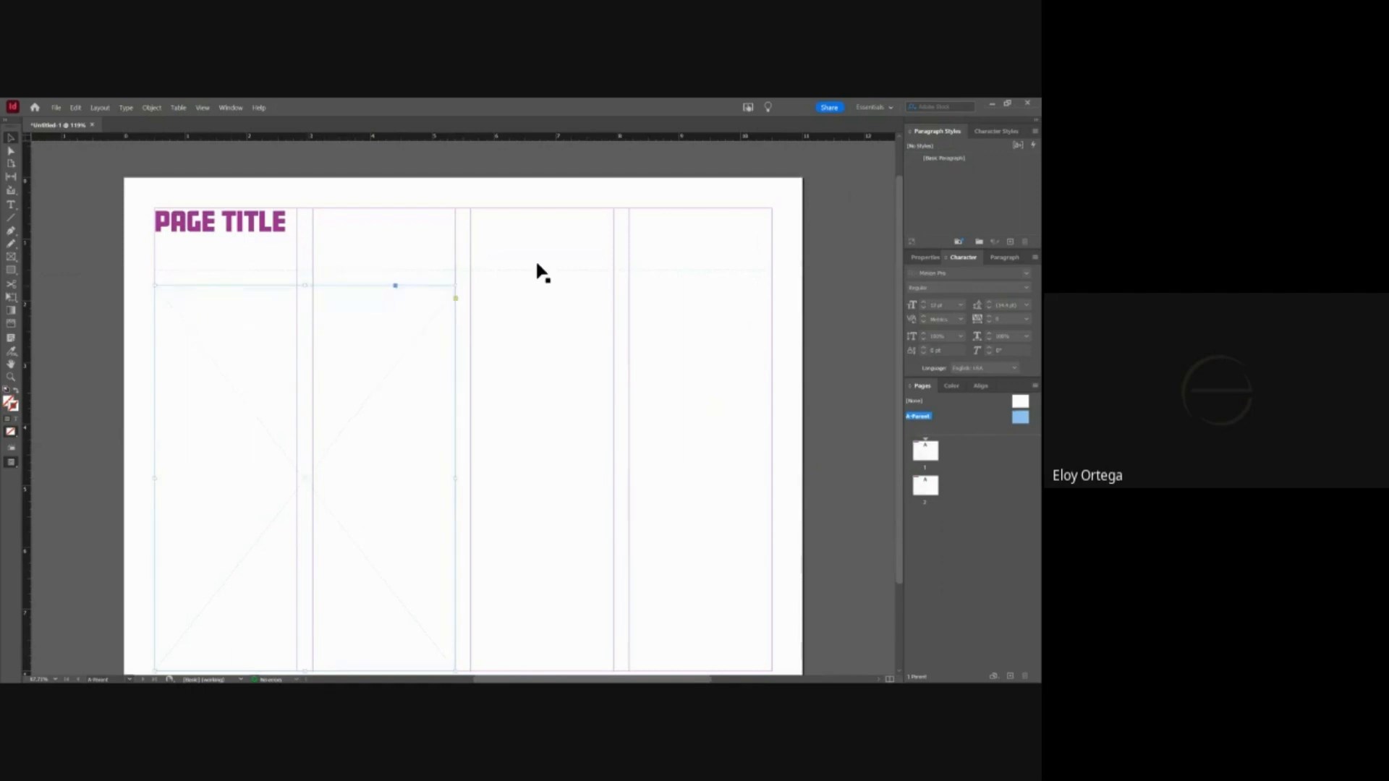
click(926, 256)
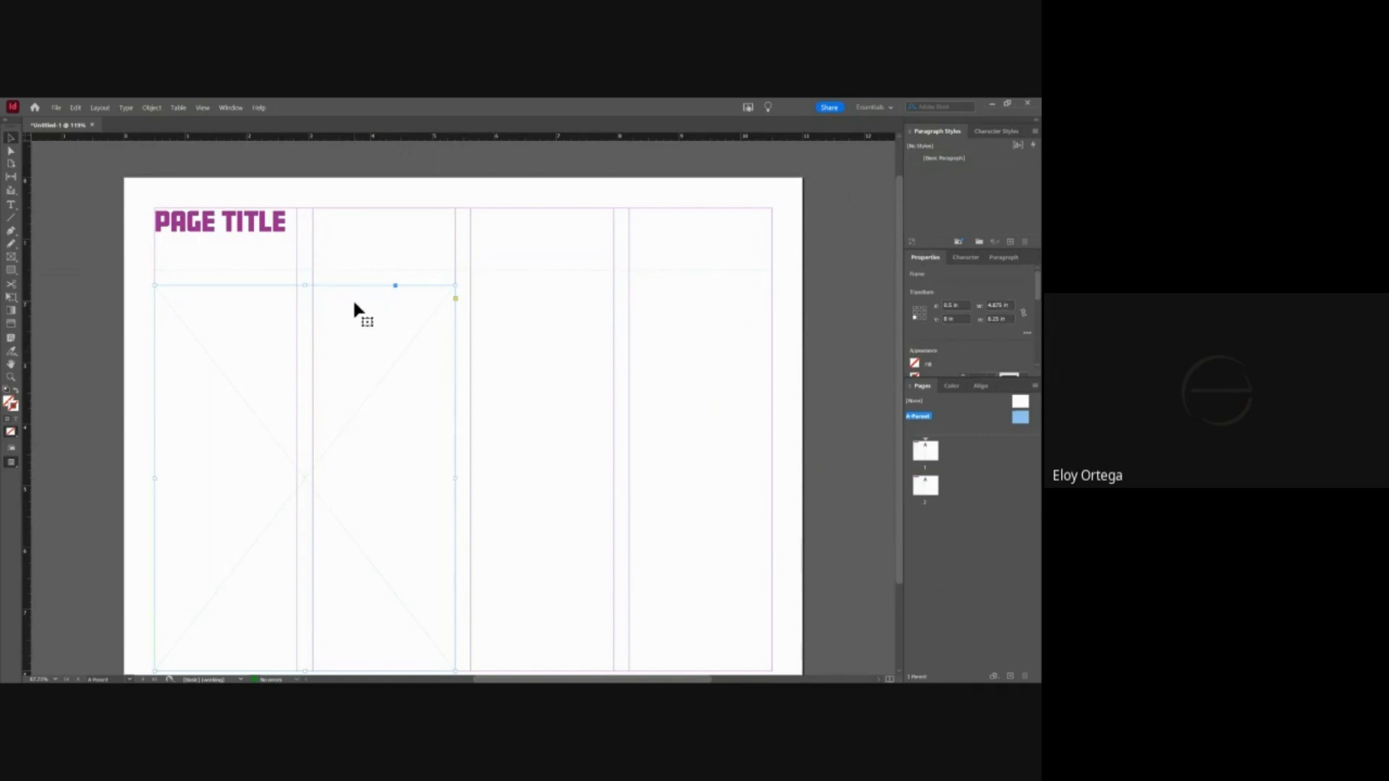
- Draw a text frame 4.875 in wide across the last two columns, aligned with the graphic frame's top and the bottom margin
click(10, 206)
drag(474, 288, 771, 660)
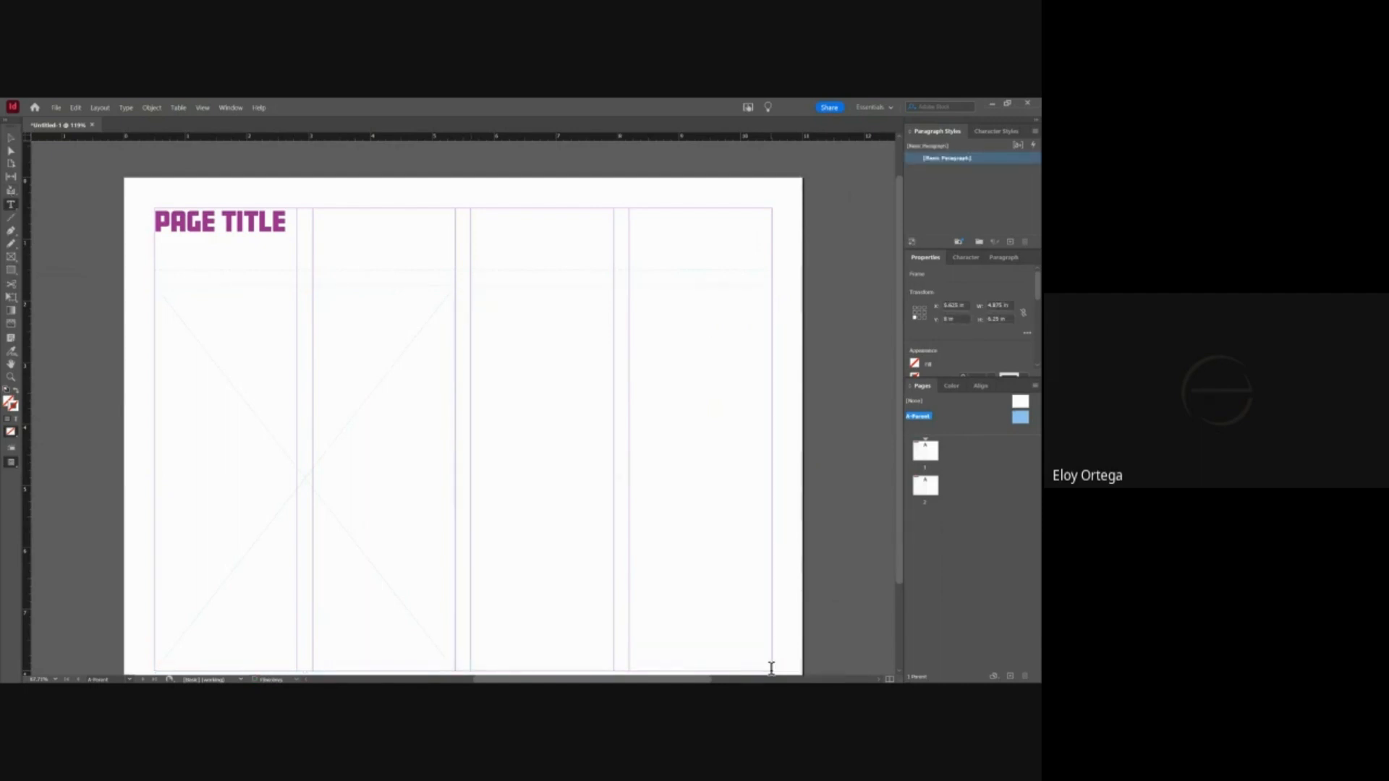
scroll(768, 480, down, 2)
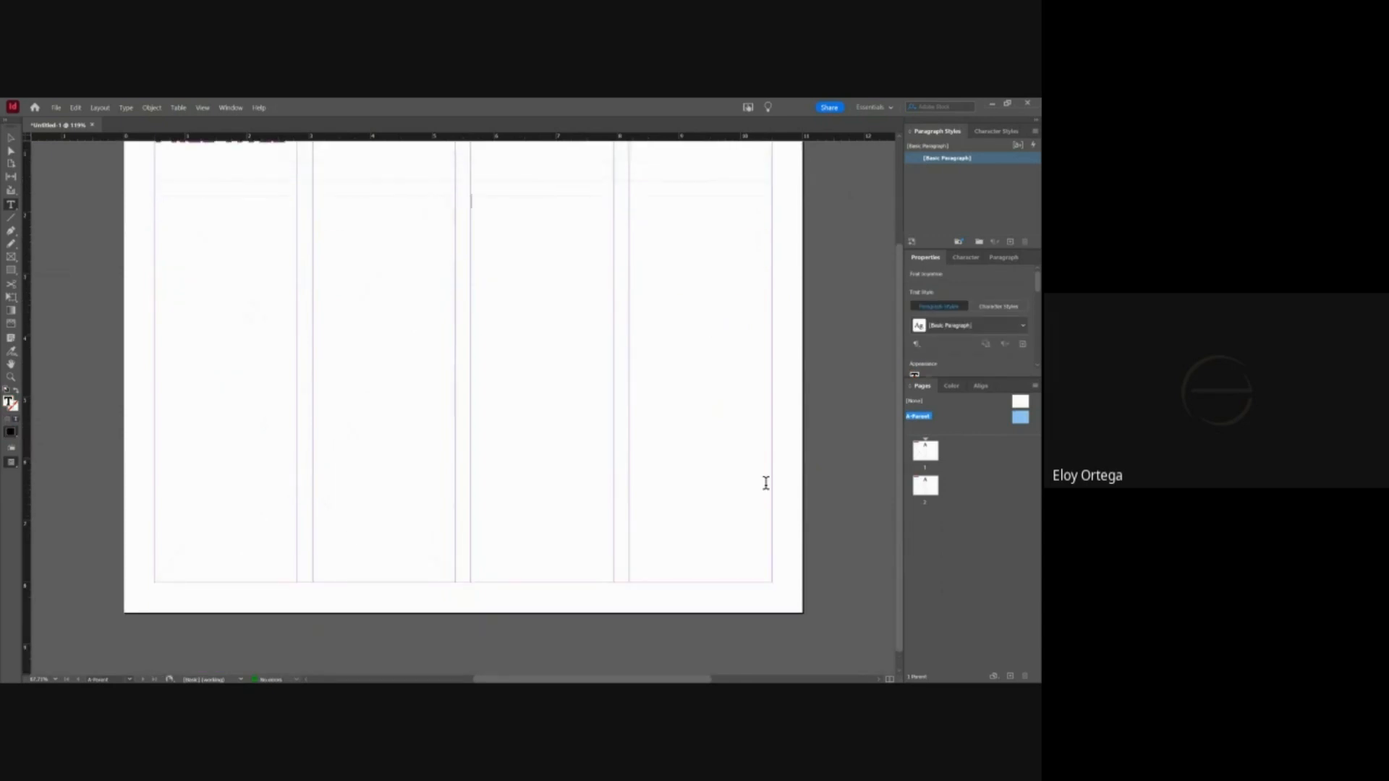
- Fill the text frame with placeholder text and set all of it in Franklin Gothic Medium
right_click(517, 287)
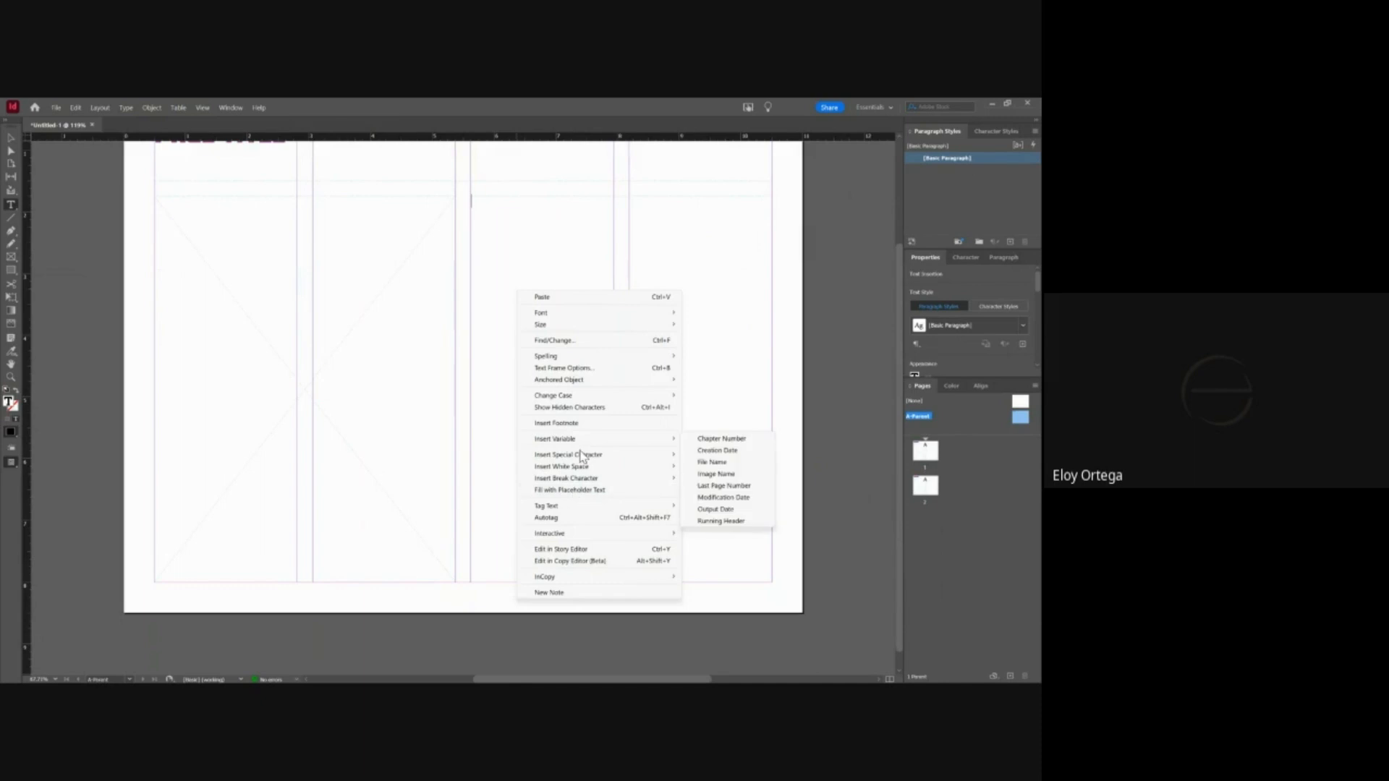
click(588, 491)
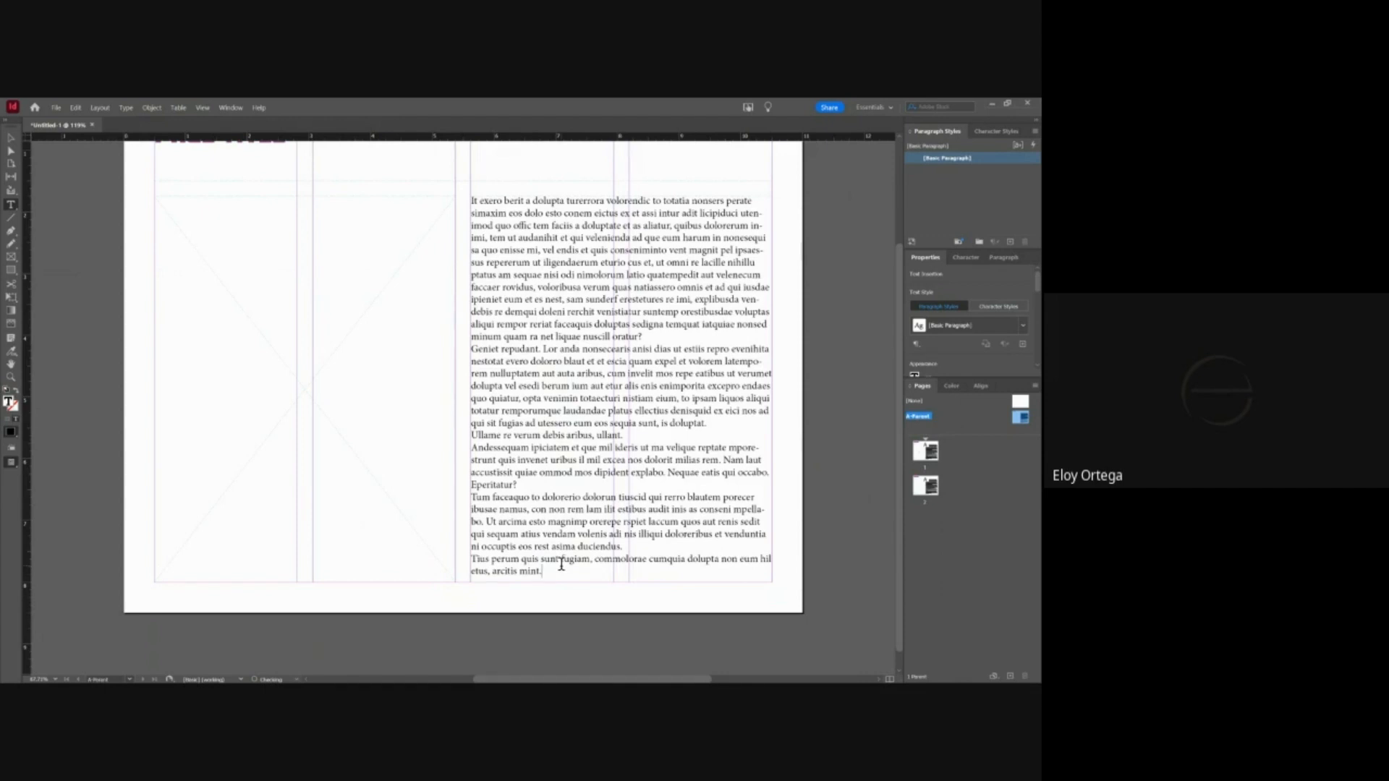
key(ctrl+a)
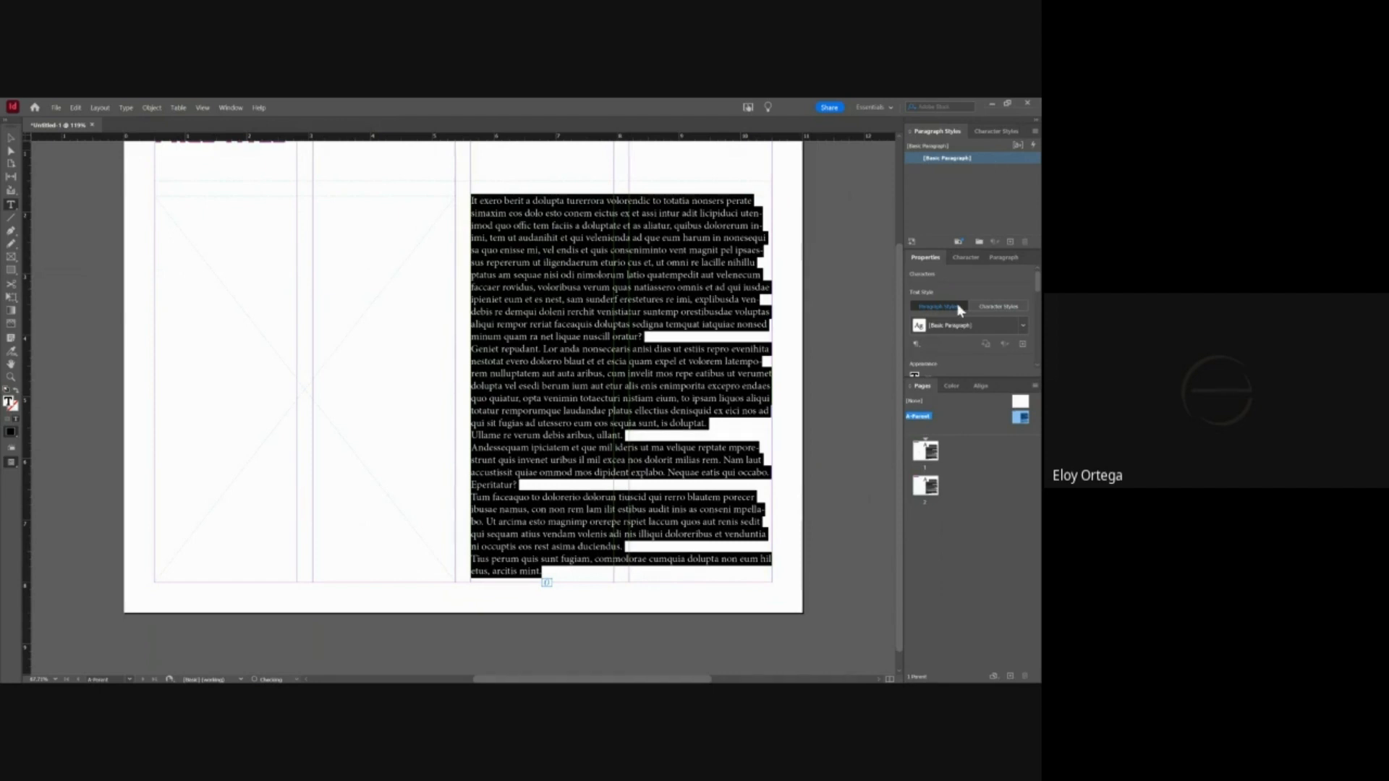
click(964, 257)
click(1025, 273)
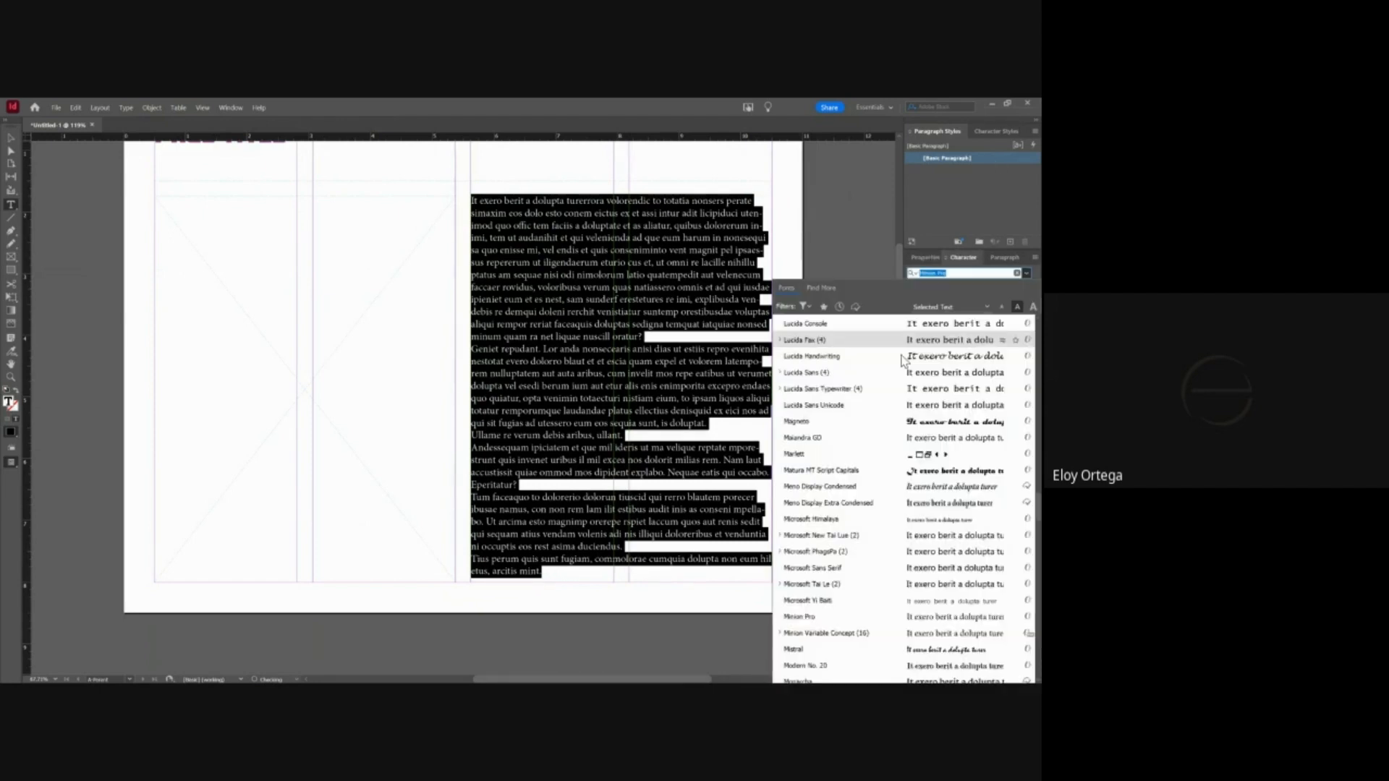
scroll(905, 383, up, 10)
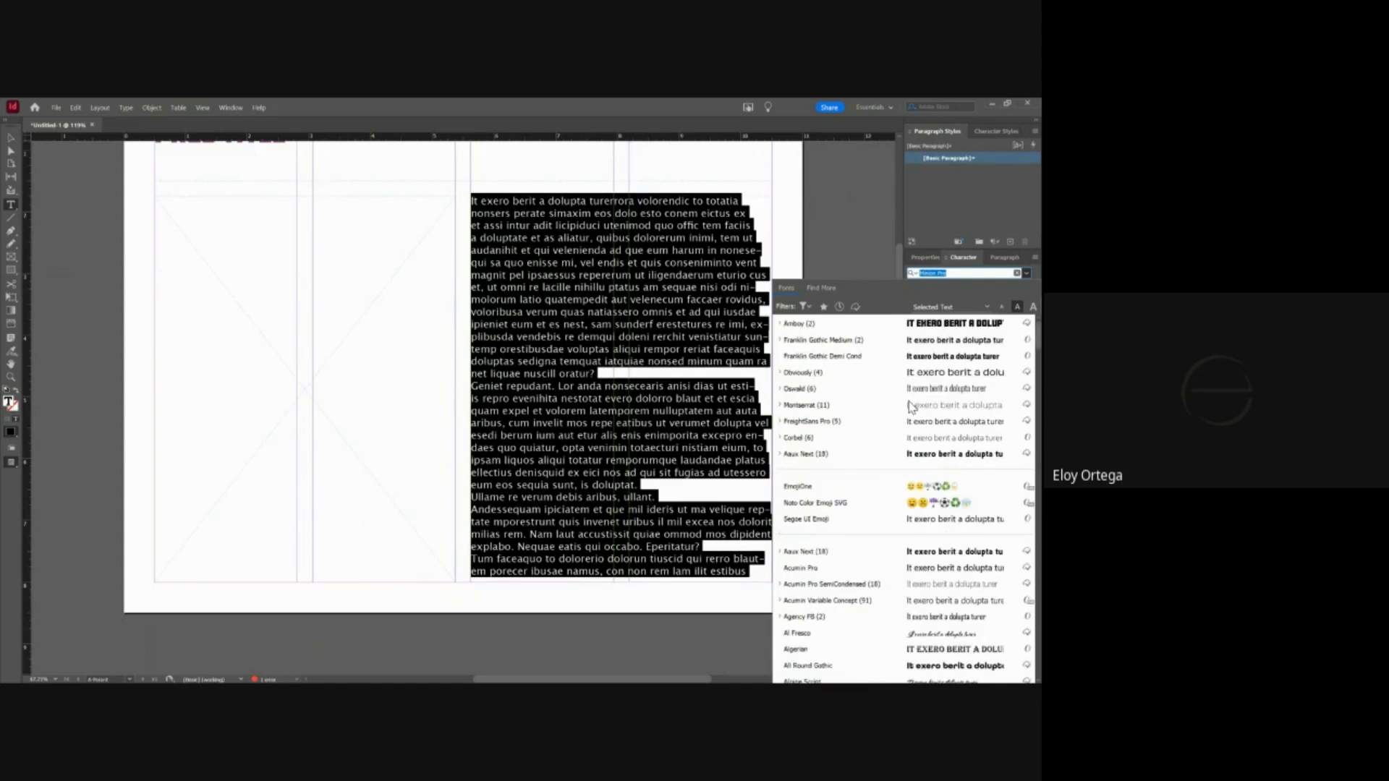
click(844, 347)
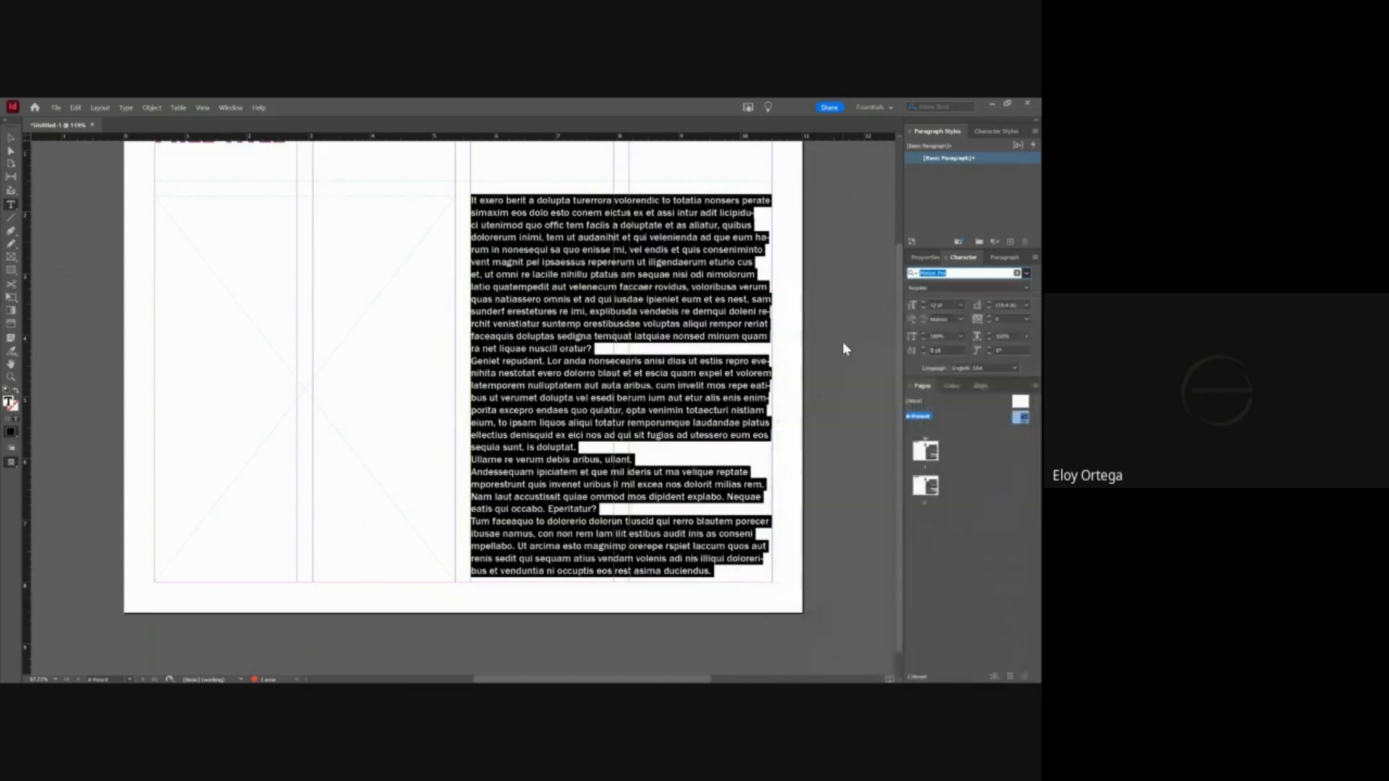
- Set the placeholder text's font size to 14 pt and its leading to 16 pt
click(924, 310)
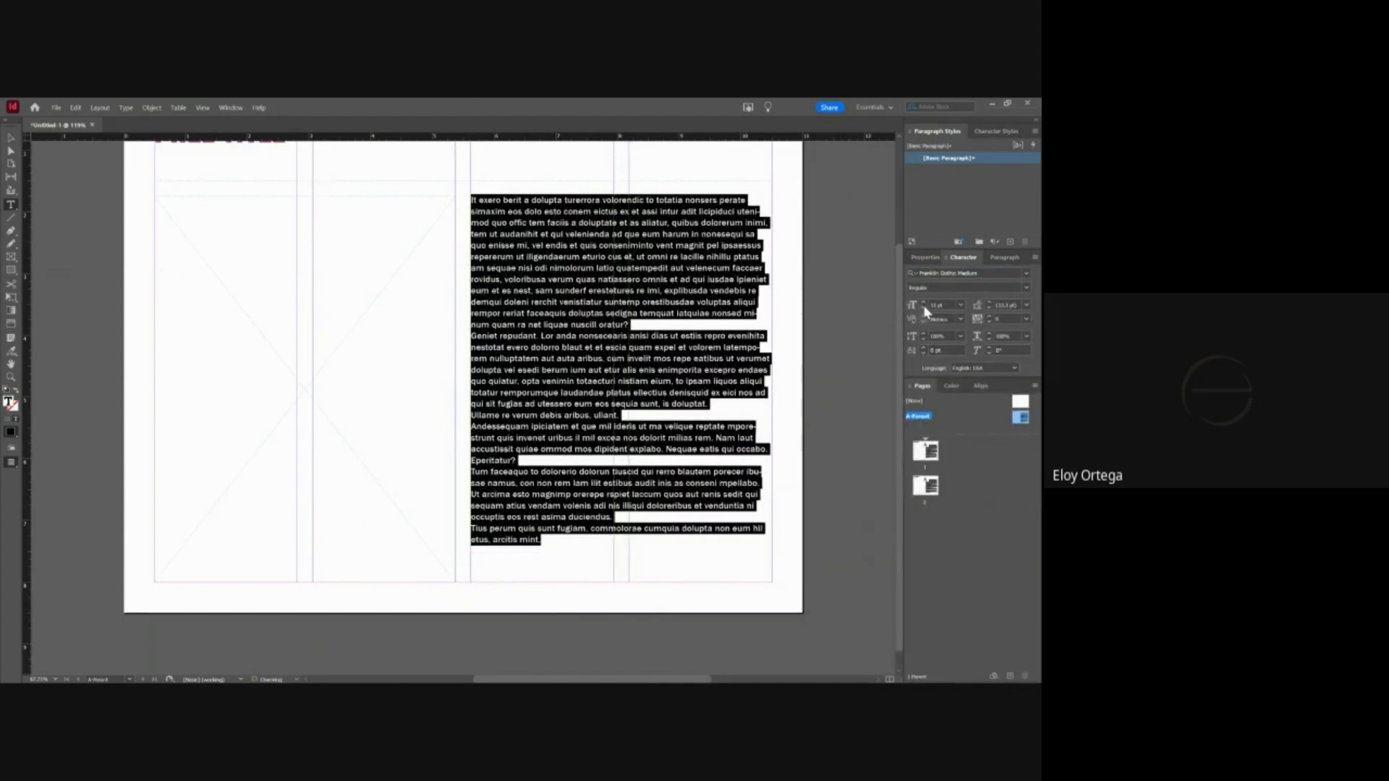
click(923, 302)
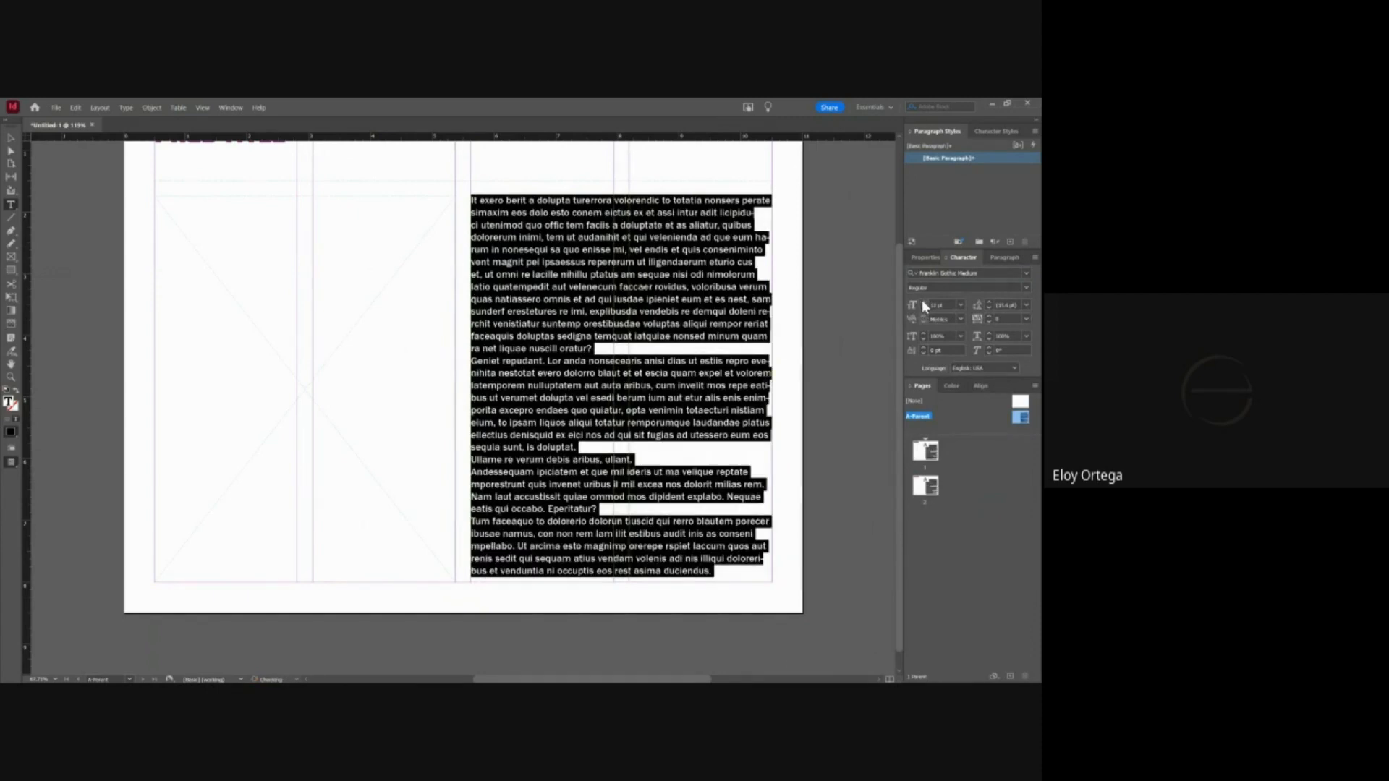
double_click(922, 301)
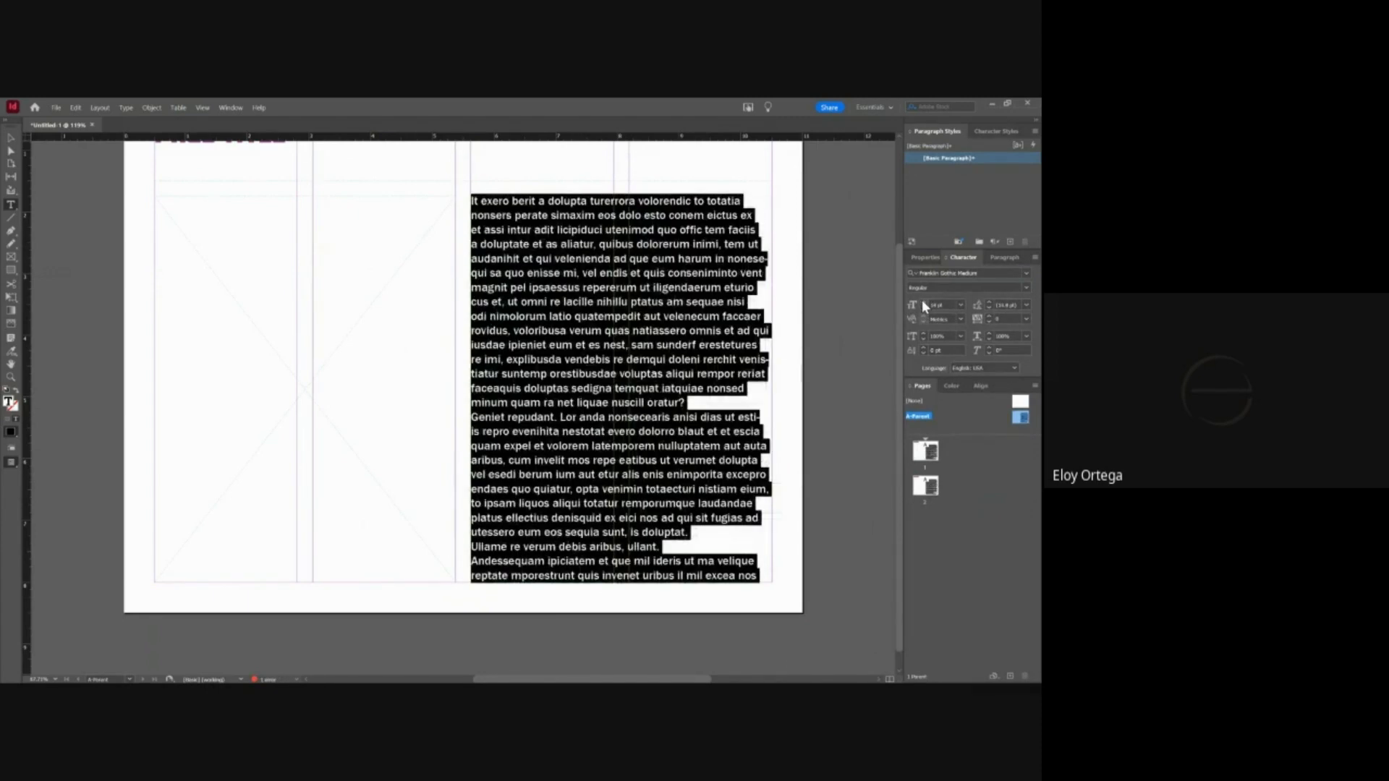
click(988, 302)
click(988, 309)
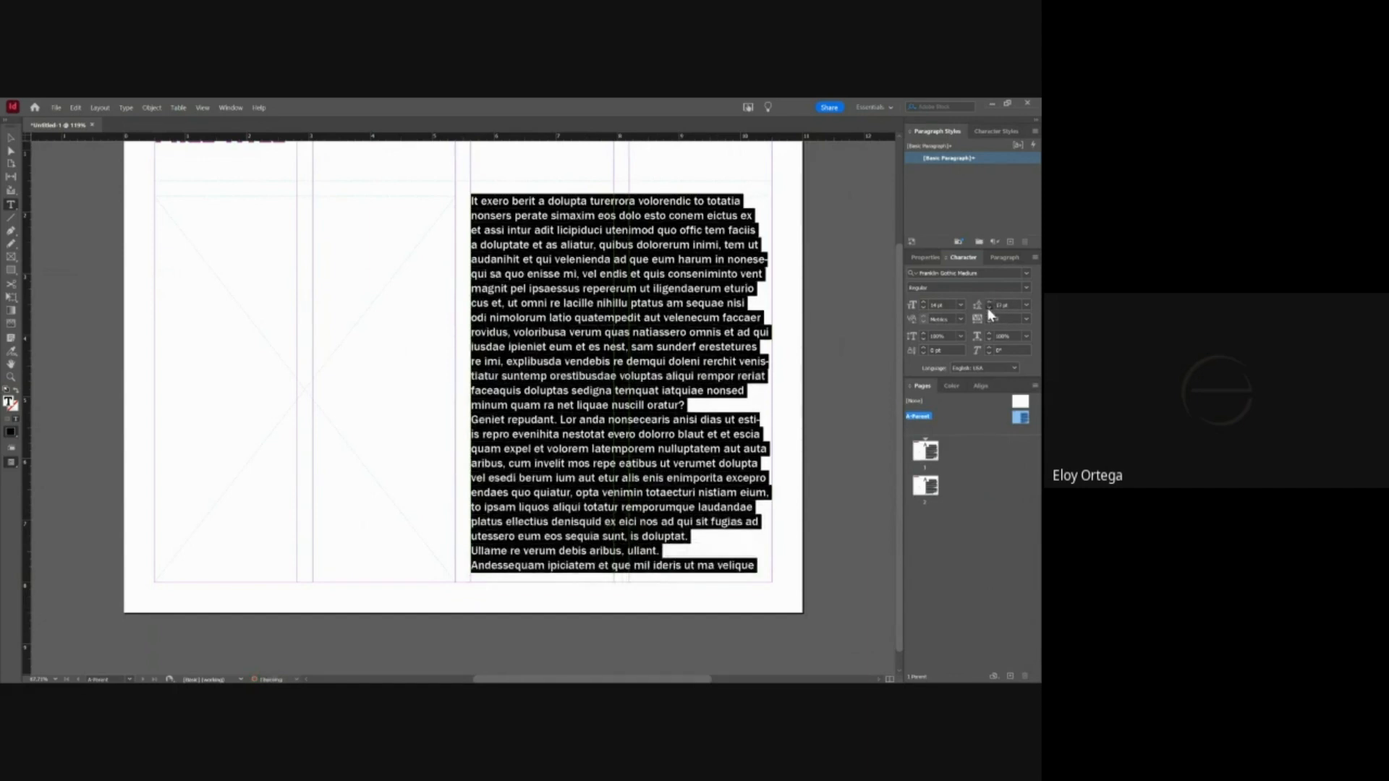
click(989, 310)
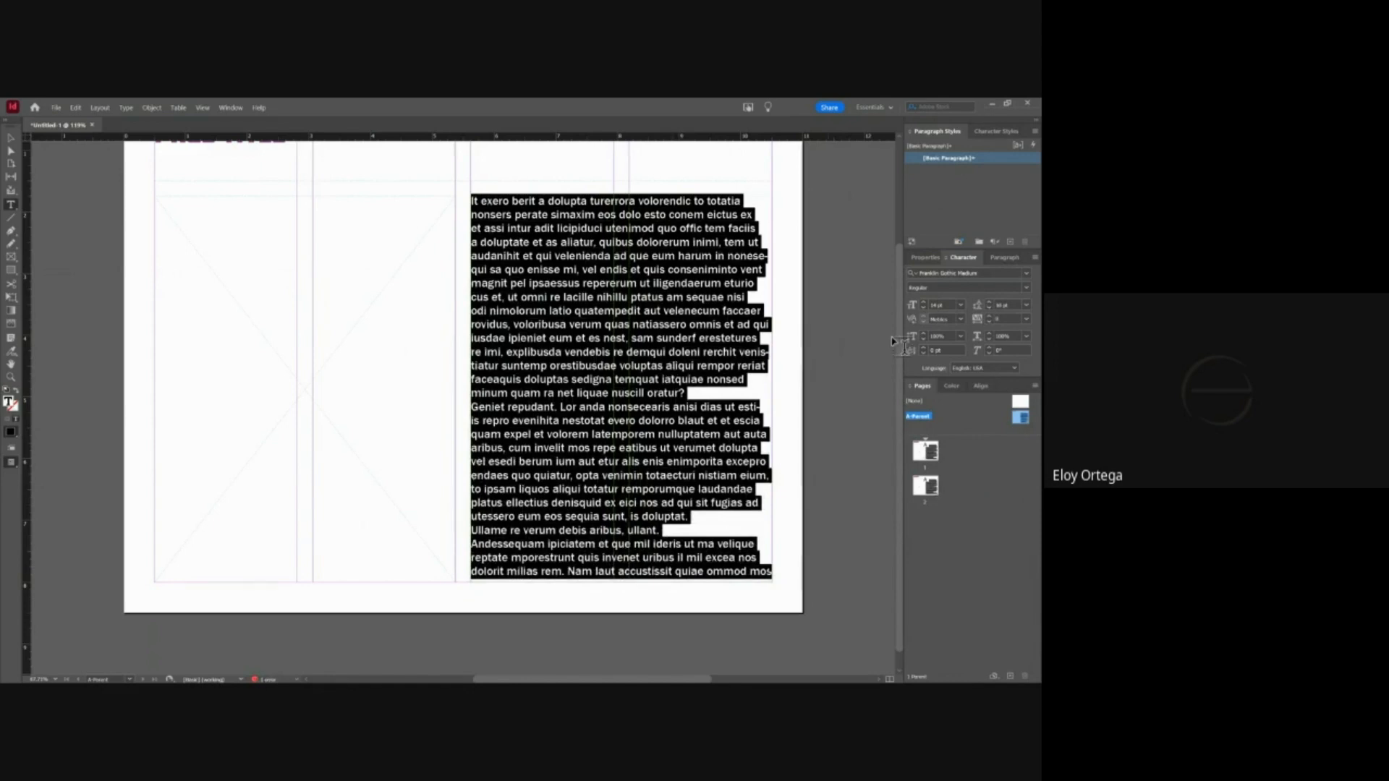
- Turn off hyphenation for all of the placeholder text in the body frame
click(996, 258)
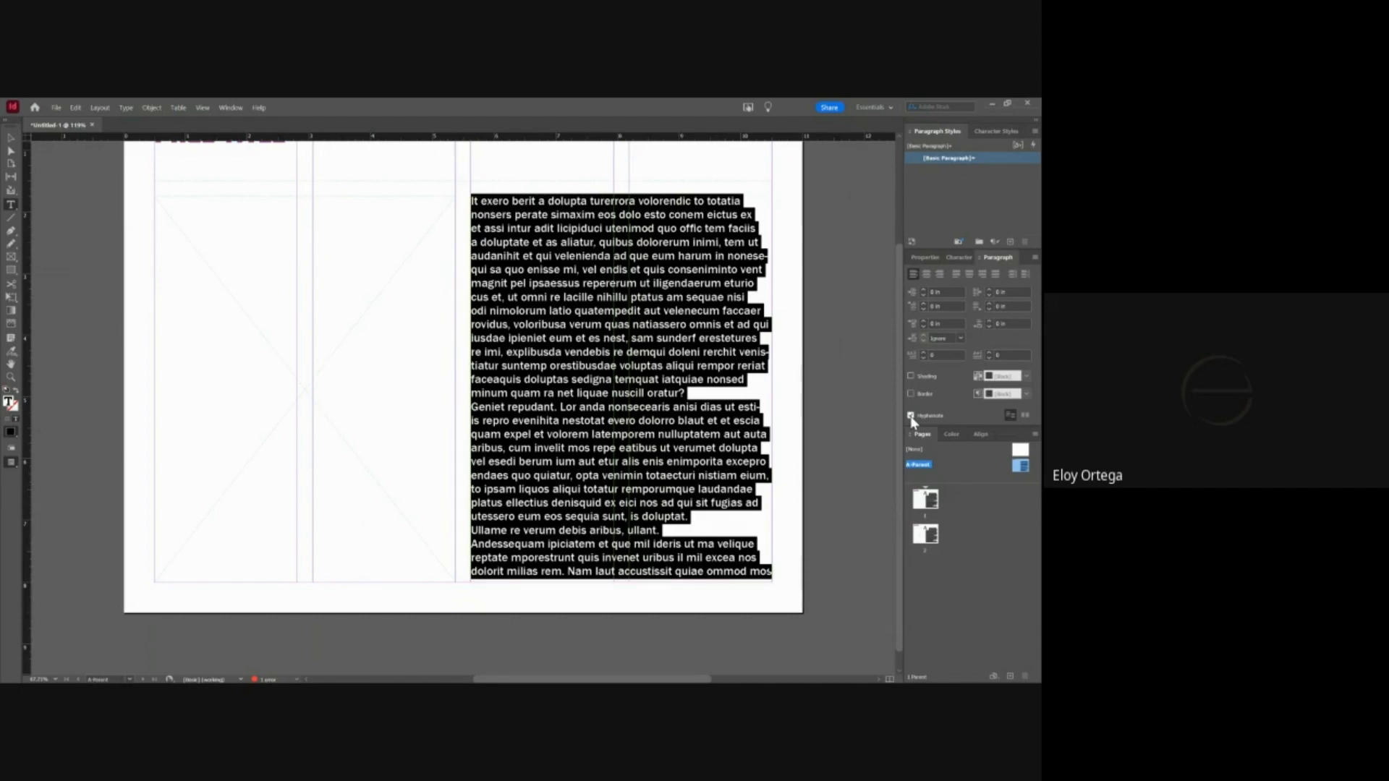
click(762, 363)
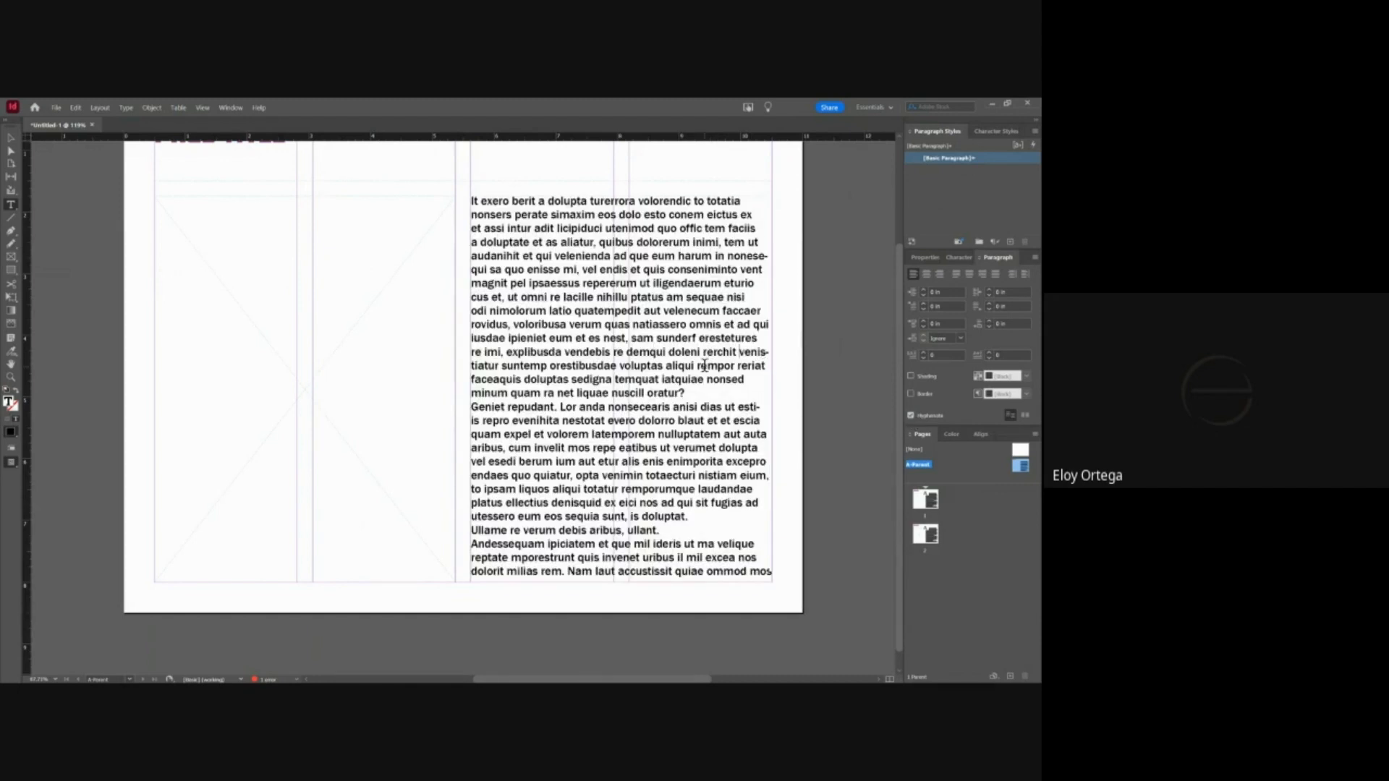
key(ctrl+a)
click(910, 414)
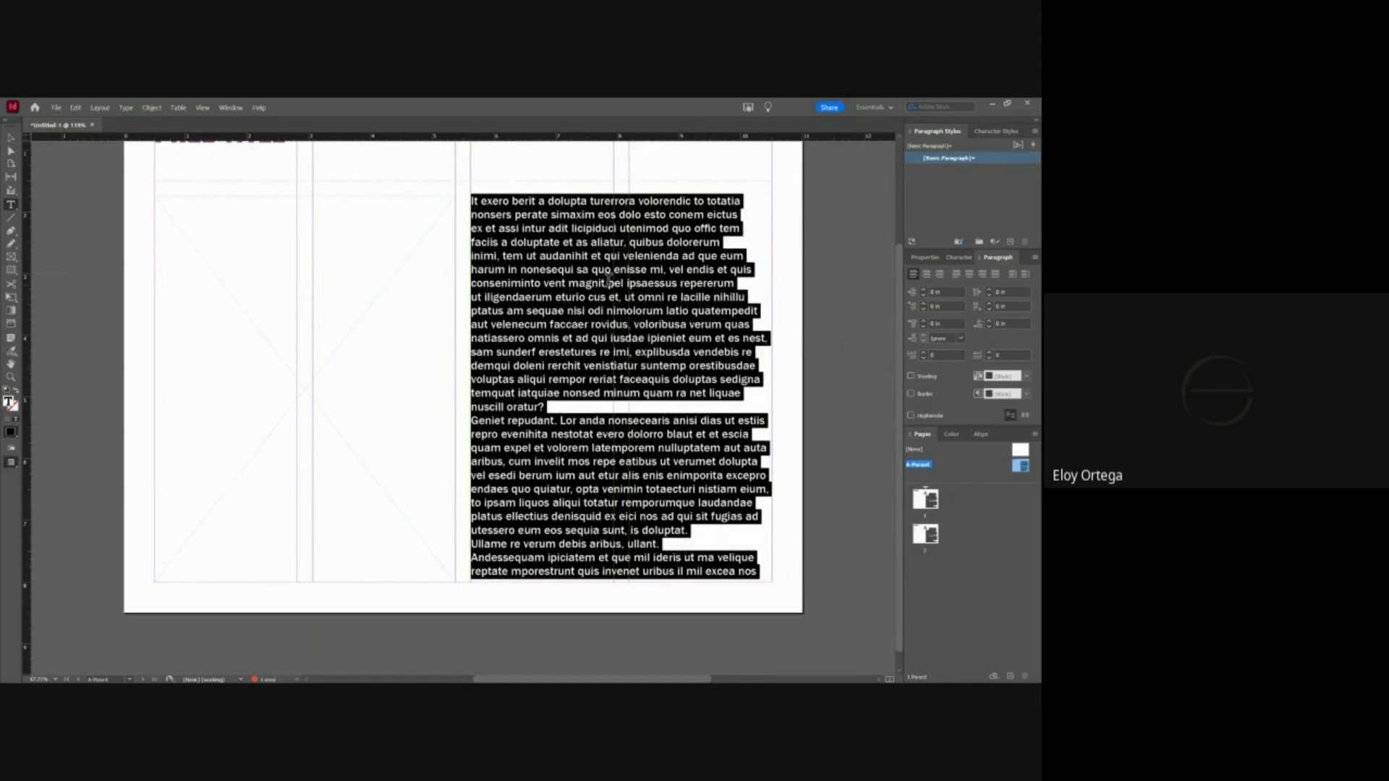
click(608, 282)
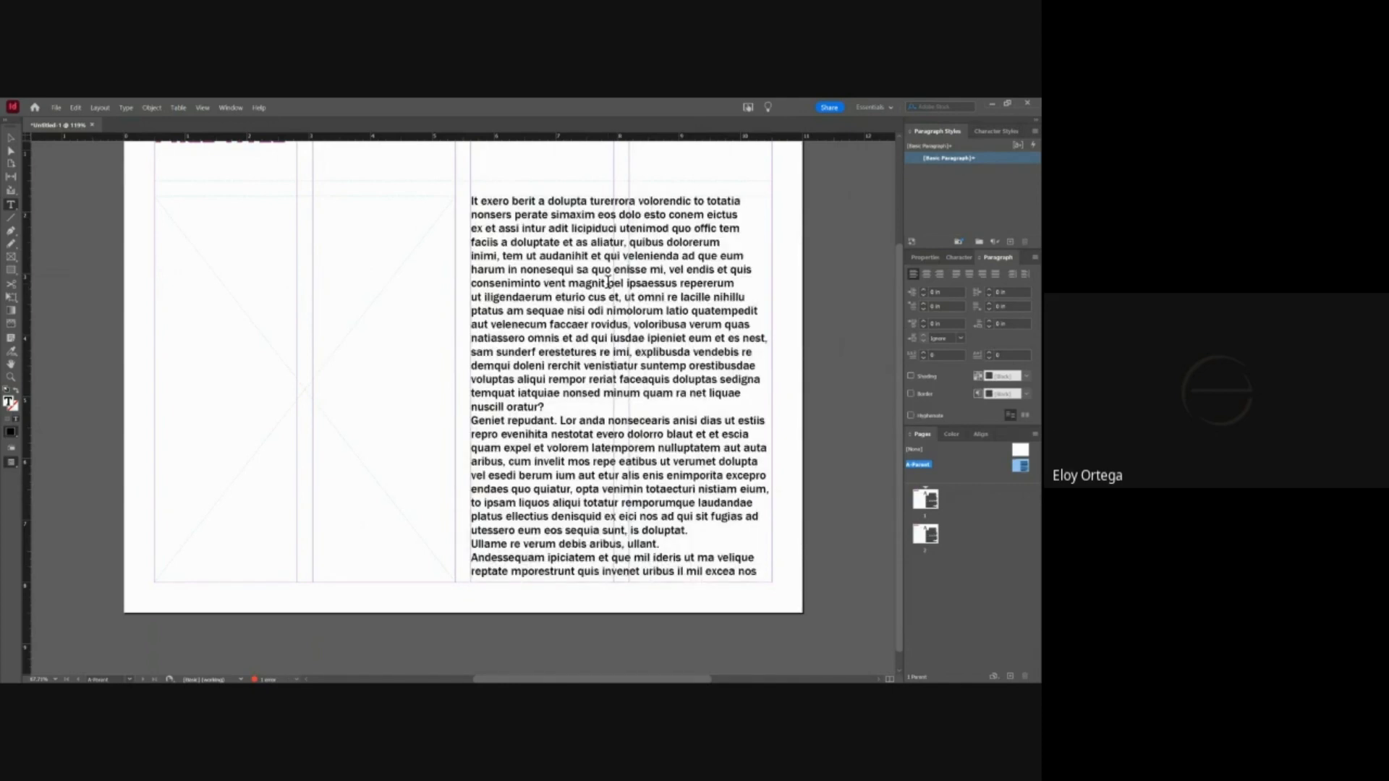
click(12, 139)
scroll(99, 271, up, 1)
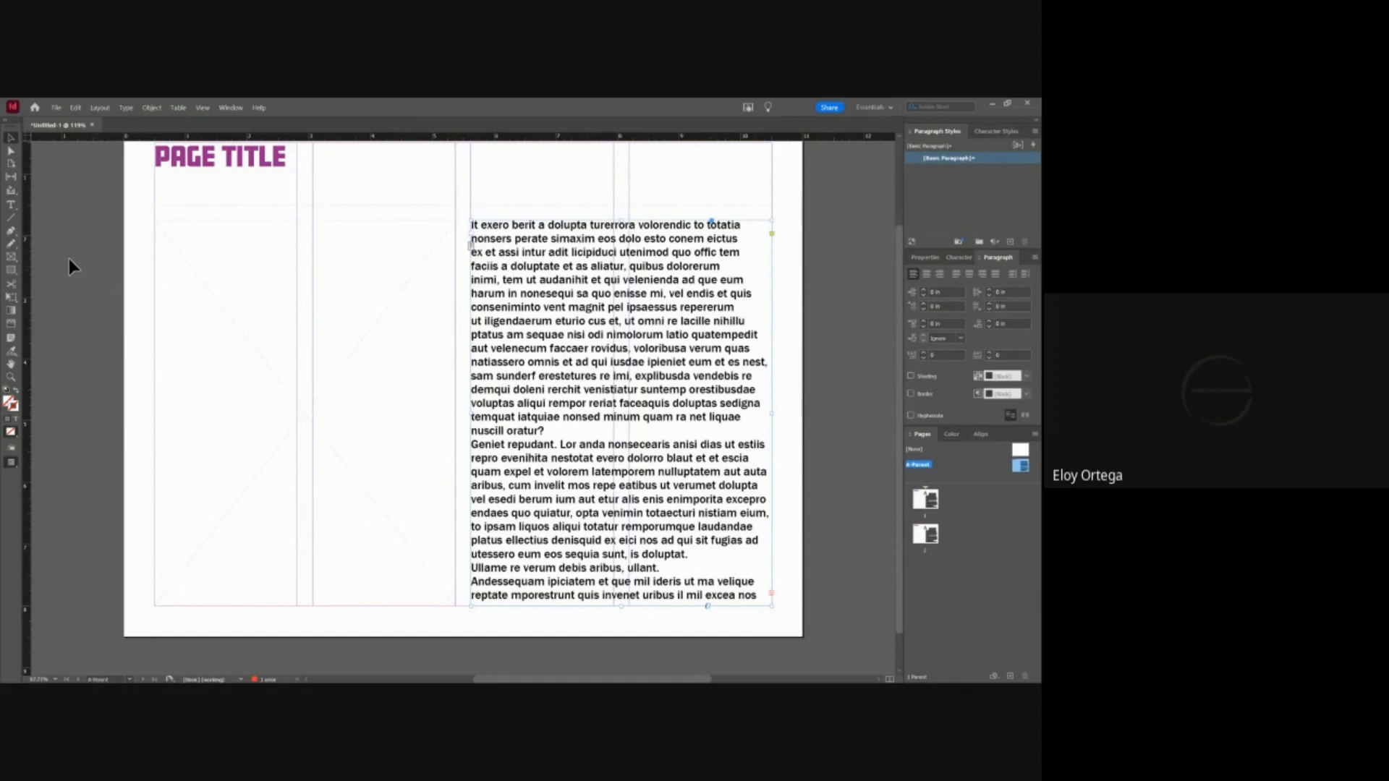
click(11, 269)
drag(773, 627, 748, 606)
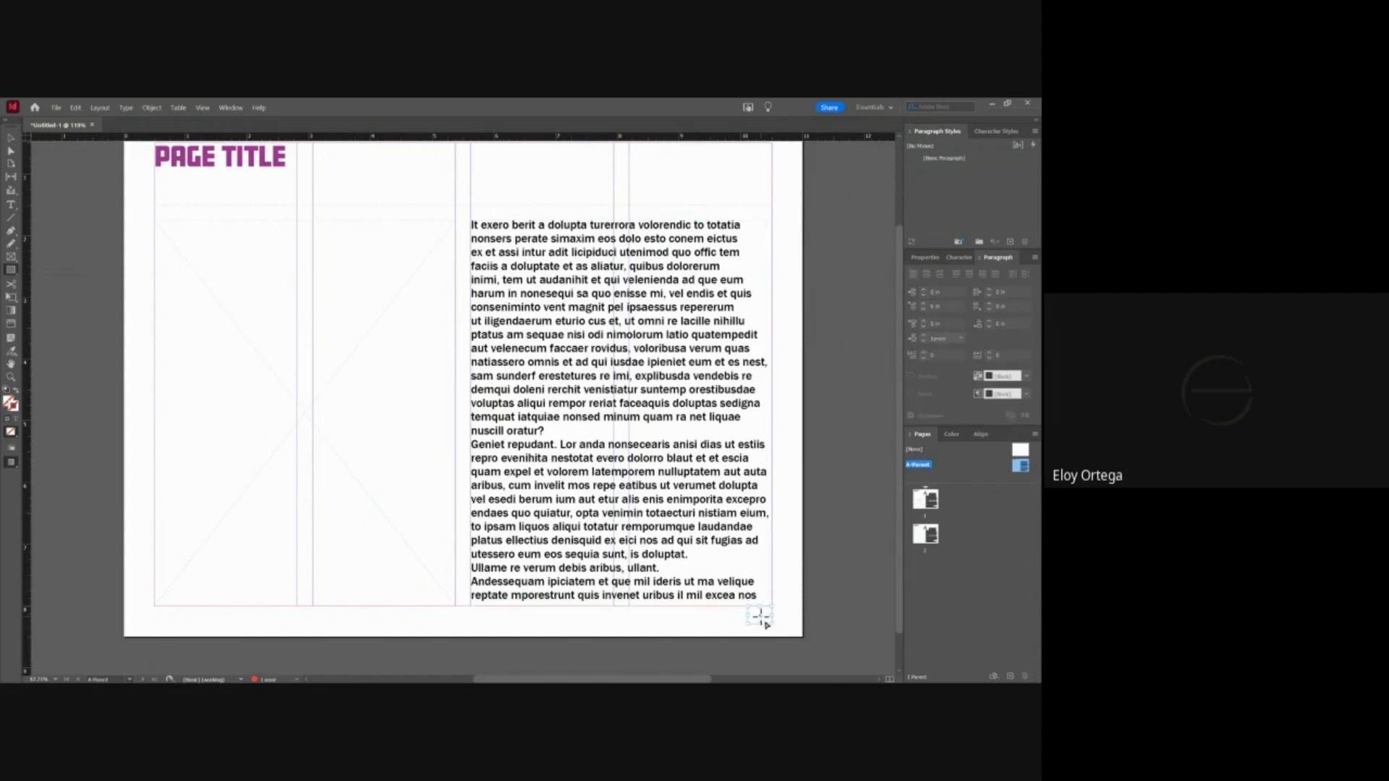
right_click(765, 624)
mouse_move(808, 522)
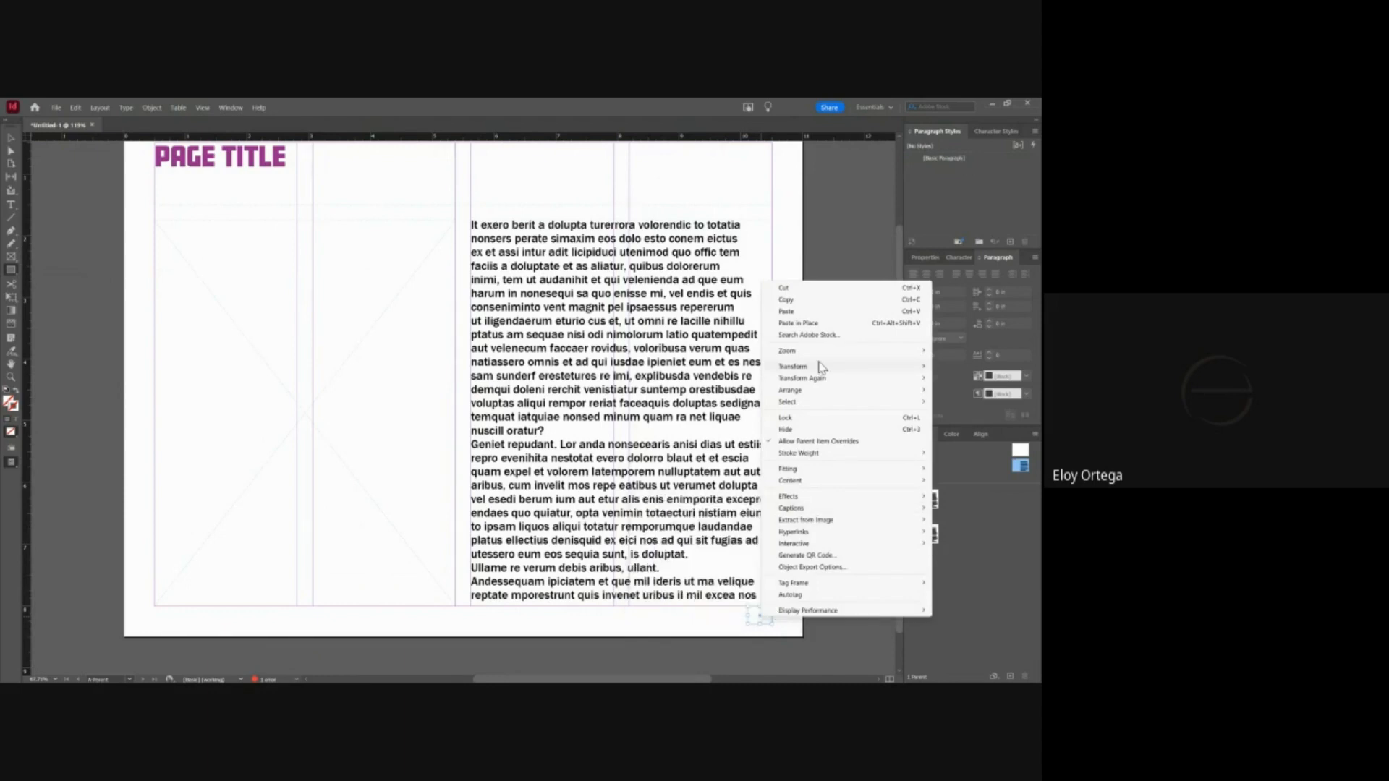
click(11, 204)
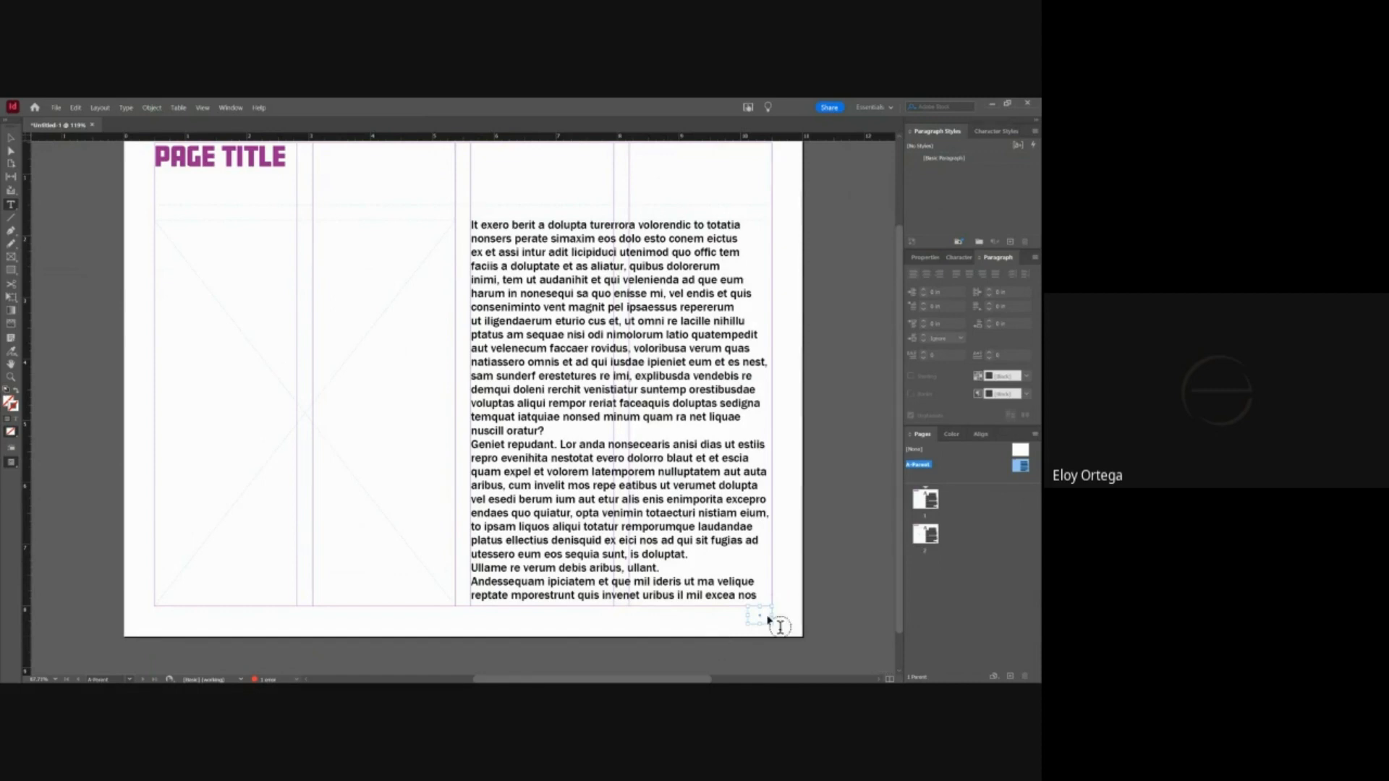
click(820, 645)
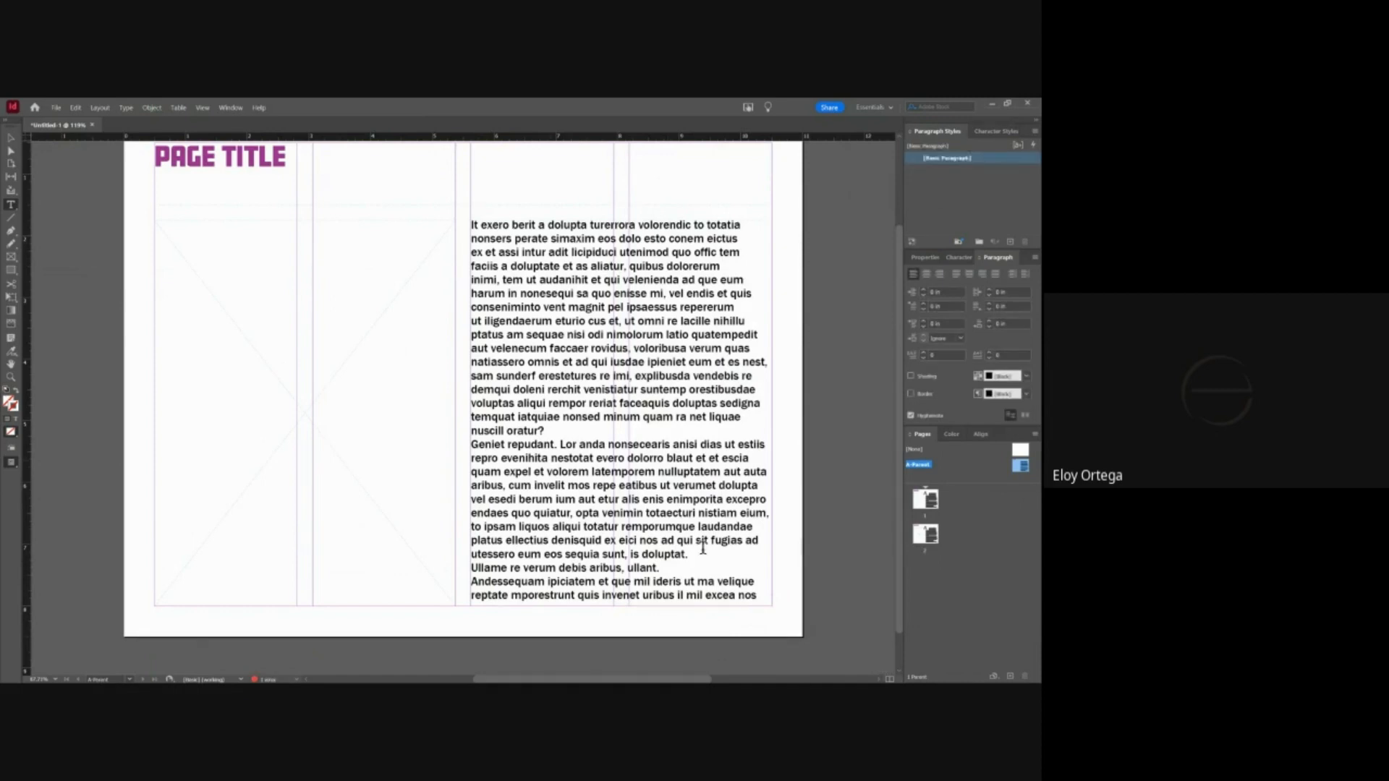
- Draw a small text frame below the bottom margin at the page's lower-right corner and insert a Current Page Number marker in it
mouse_move(777, 622)
mouse_down()
mouse_move(752, 610)
mouse_move(766, 611)
mouse_up()
right_click(760, 623)
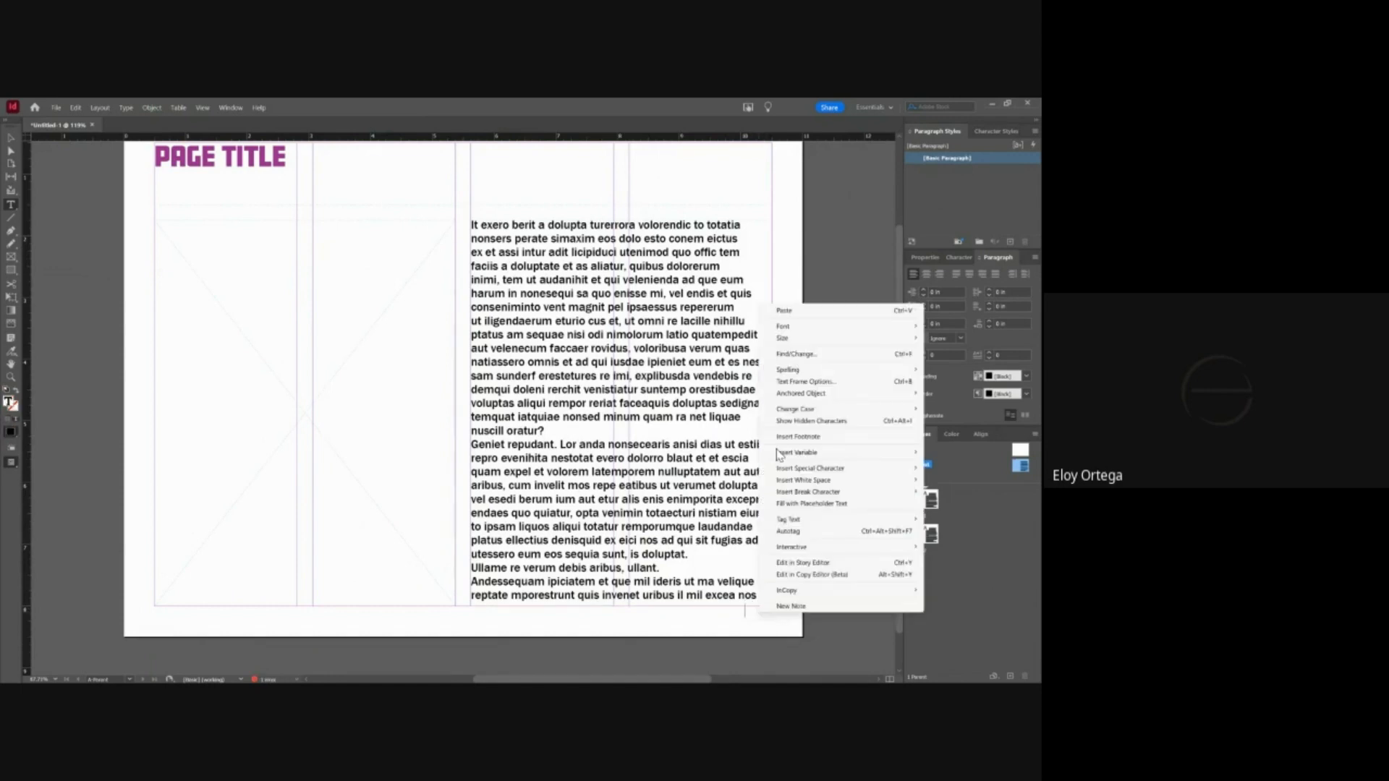
mouse_move(820, 471)
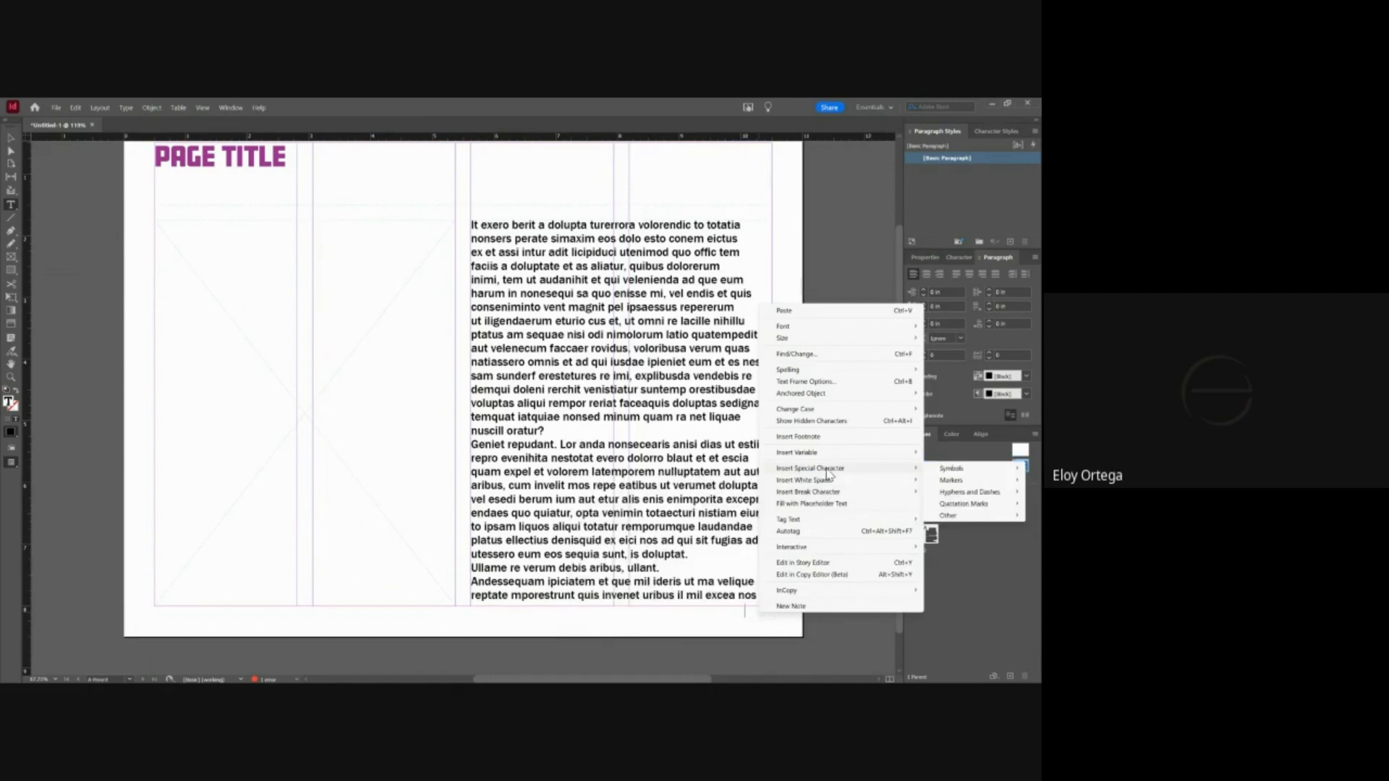
mouse_move(975, 476)
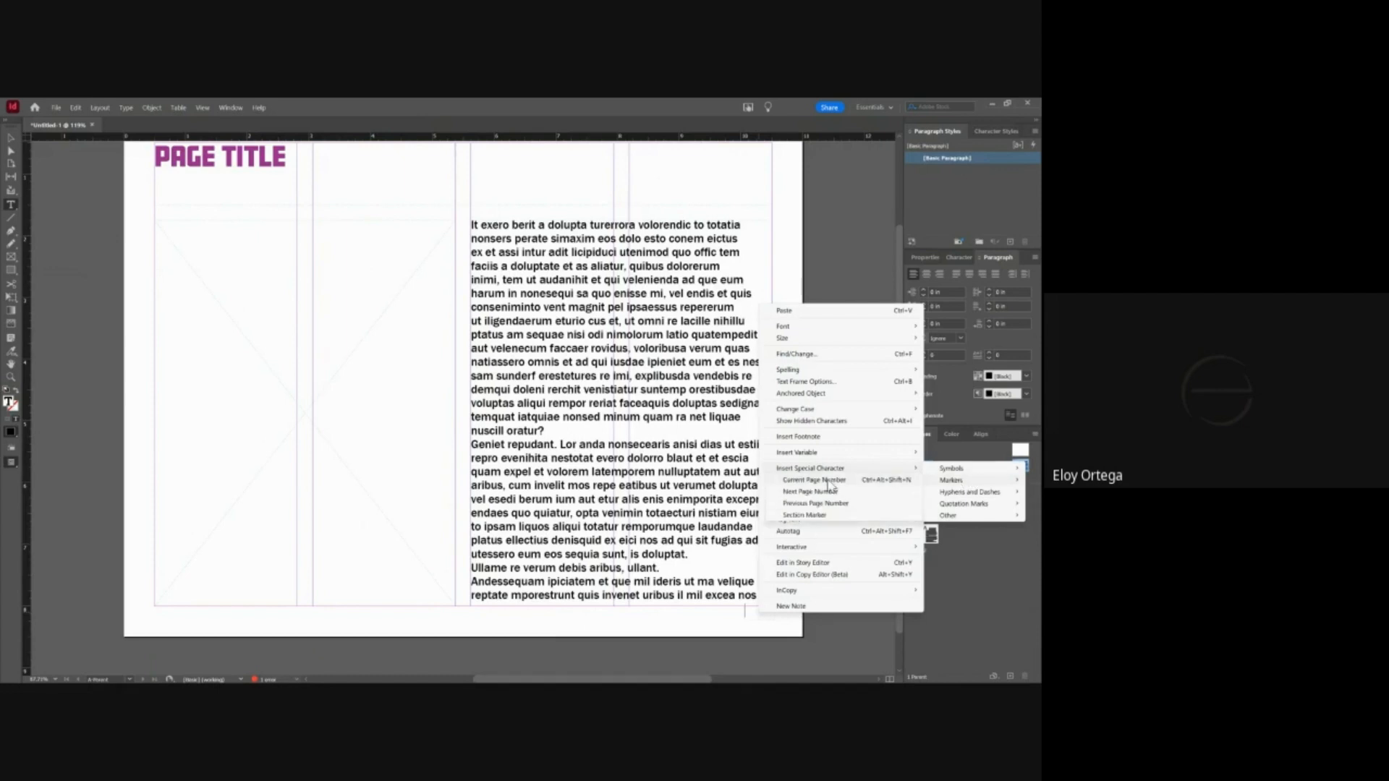
click(817, 480)
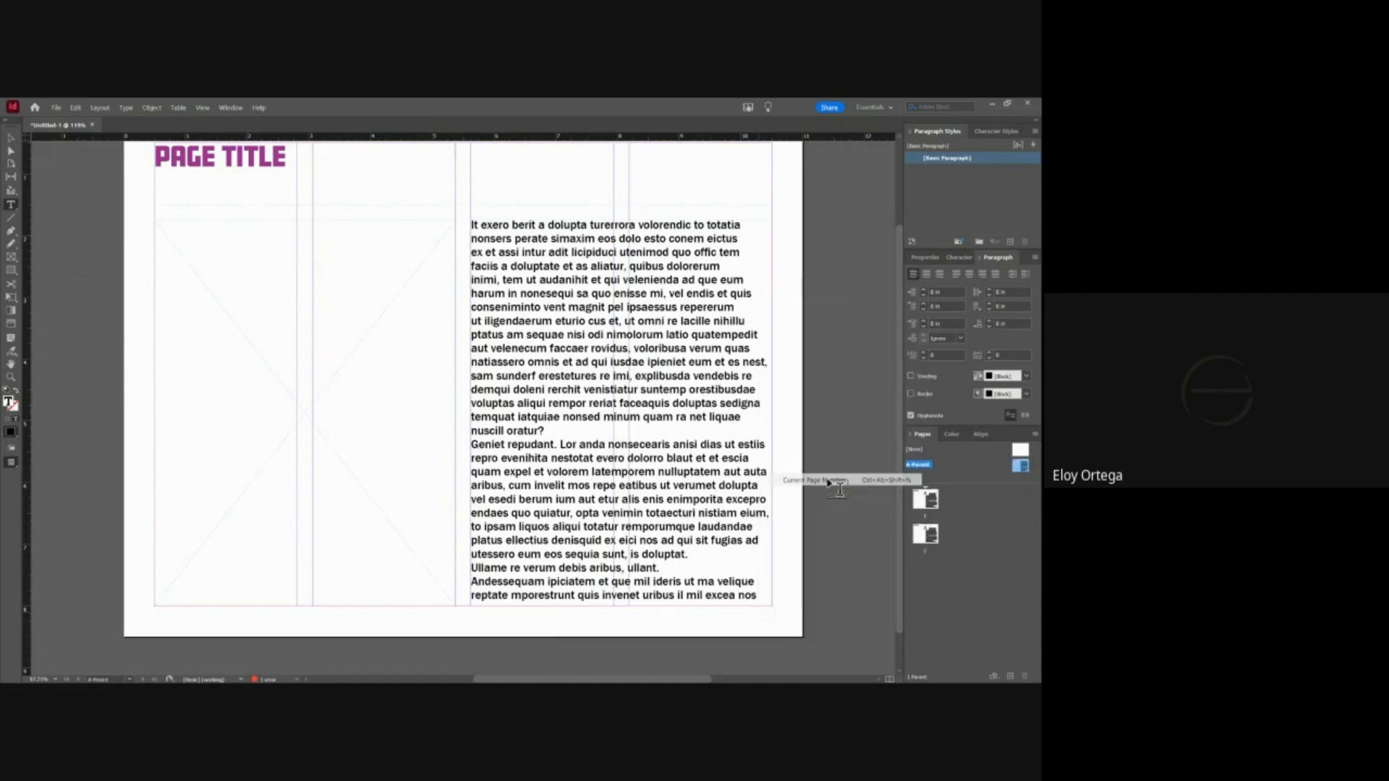
- Set the page number marker's font to Franklin Gothic Demi Cond
double_click(754, 611)
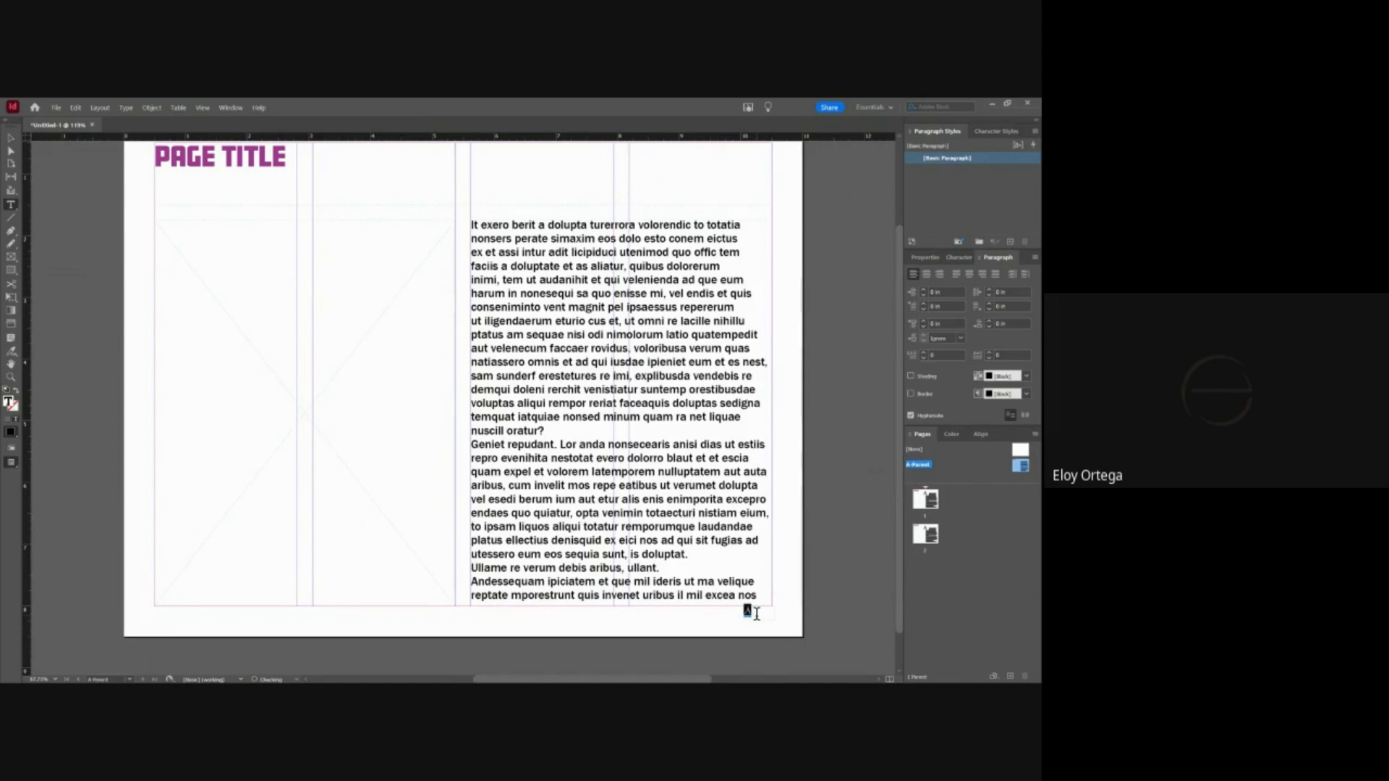
click(958, 258)
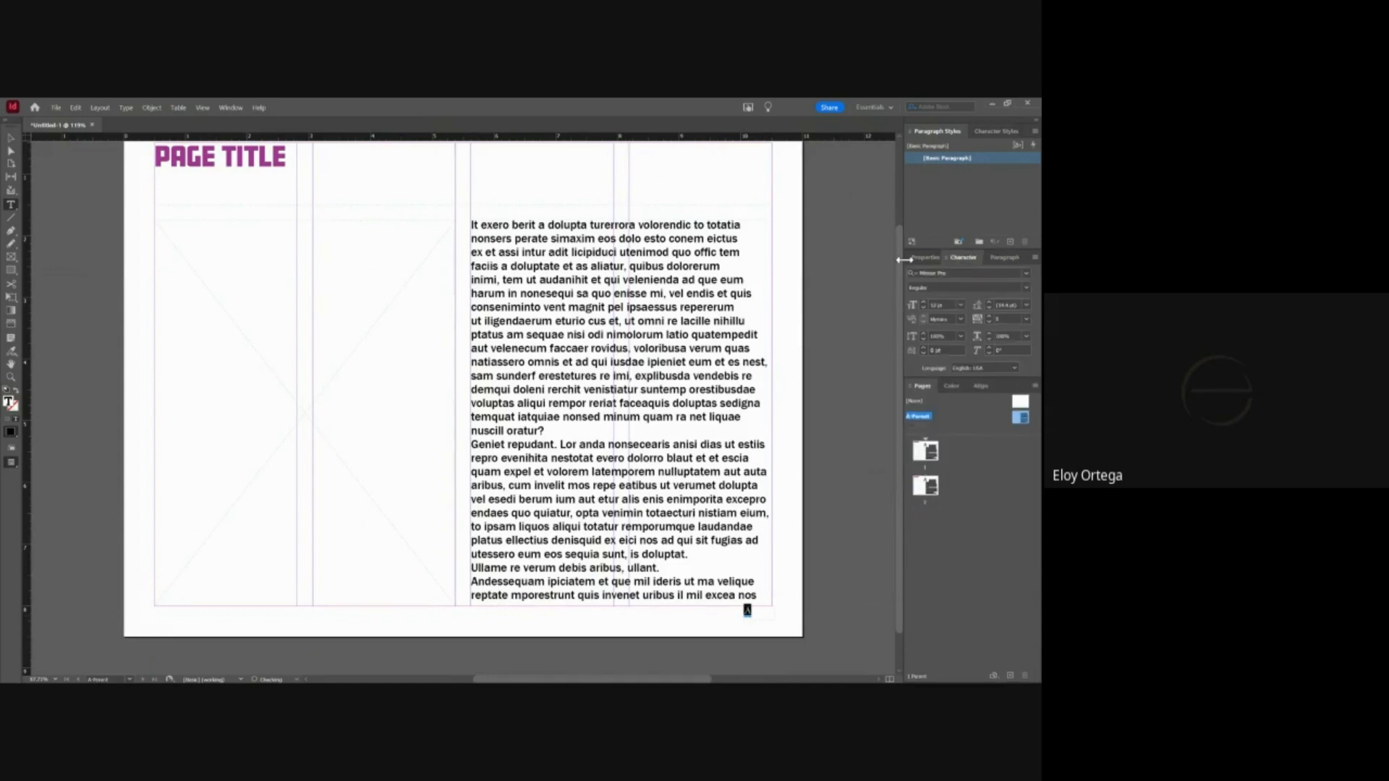
click(1026, 272)
scroll(883, 334, up, 15)
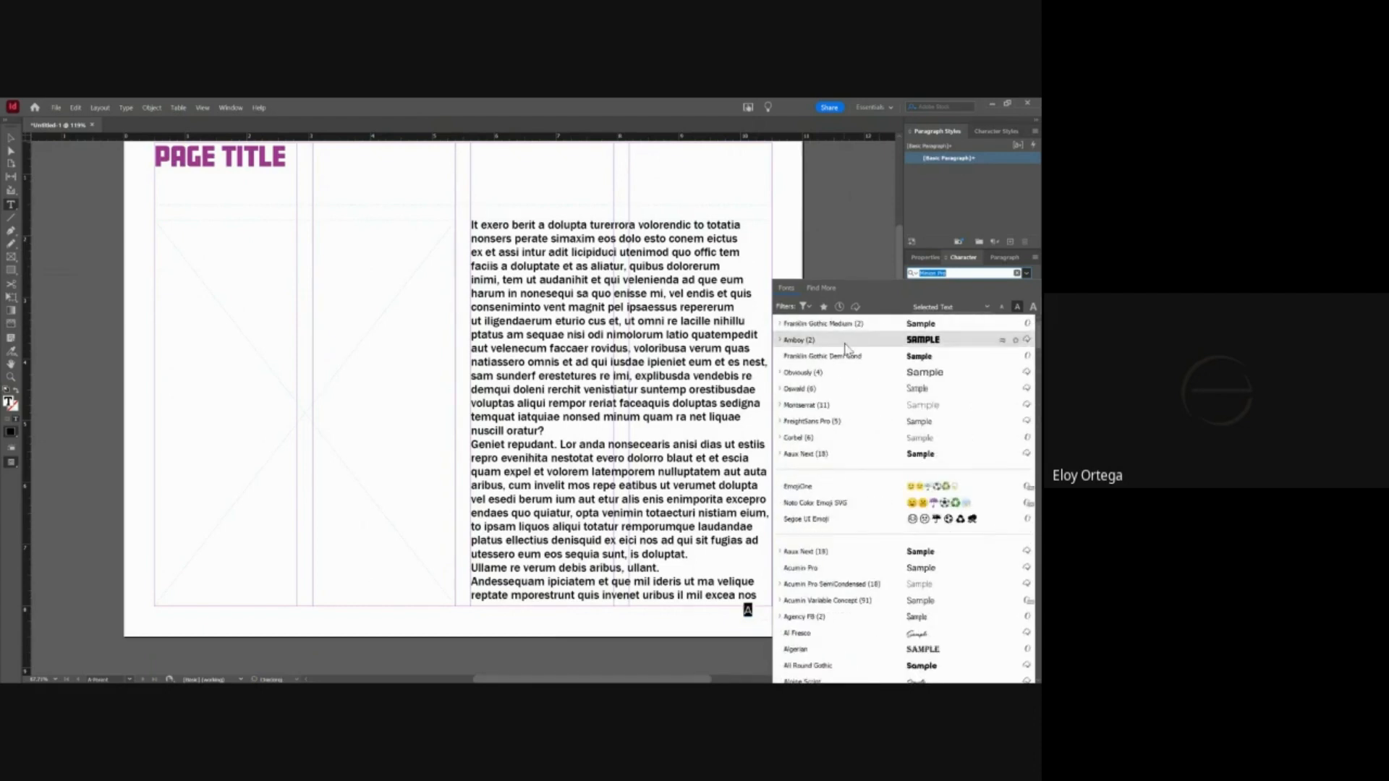
click(873, 356)
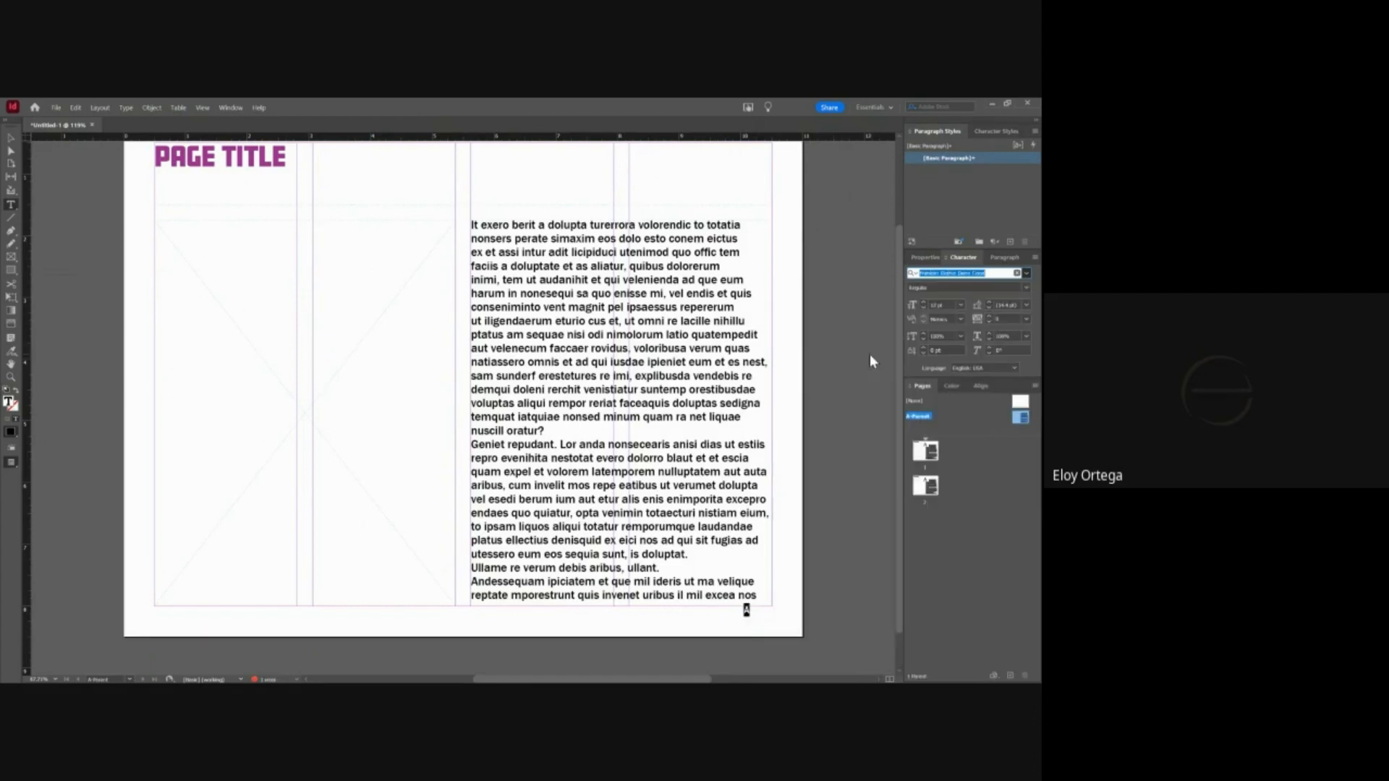
click(1026, 273)
key(Escape)
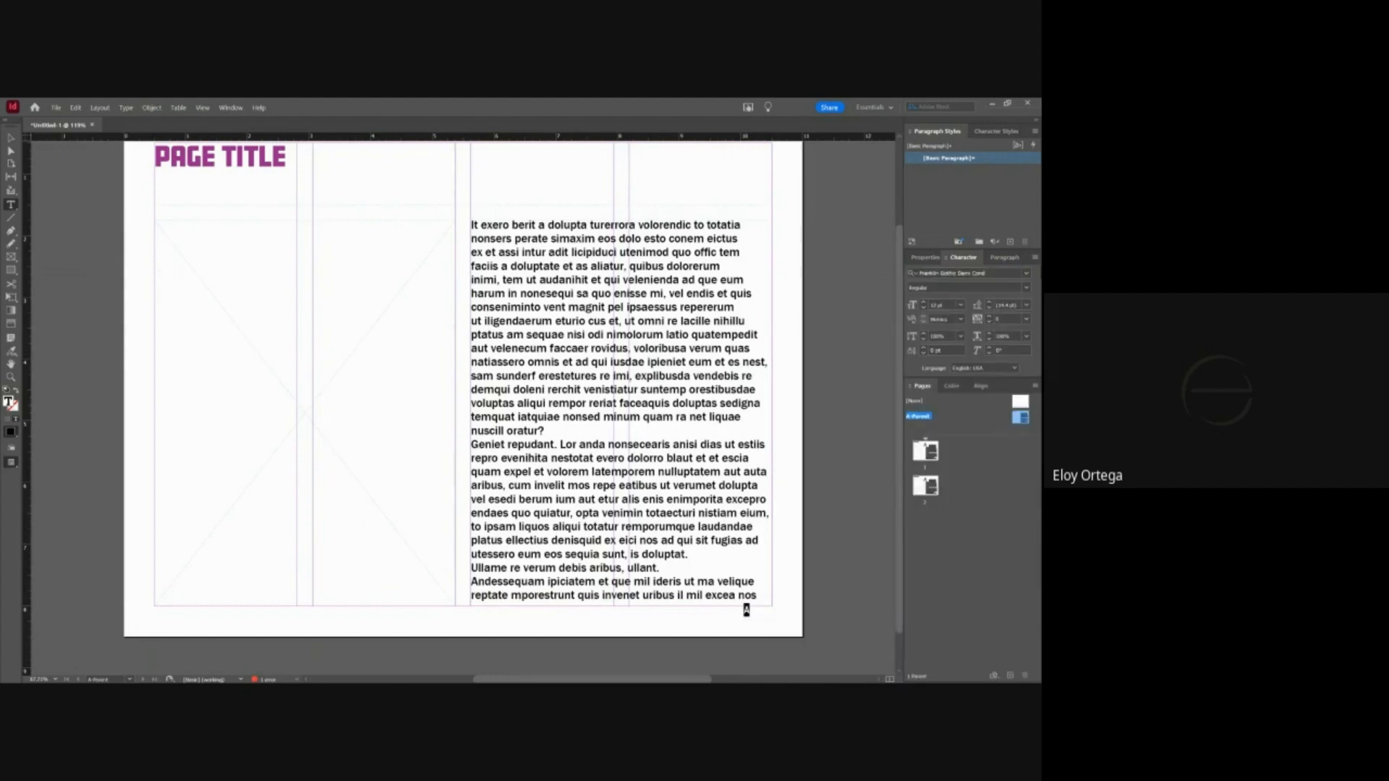
click(1026, 274)
key(Escape)
- Right-align the page number marker within its text frame and finish editing the text
click(997, 257)
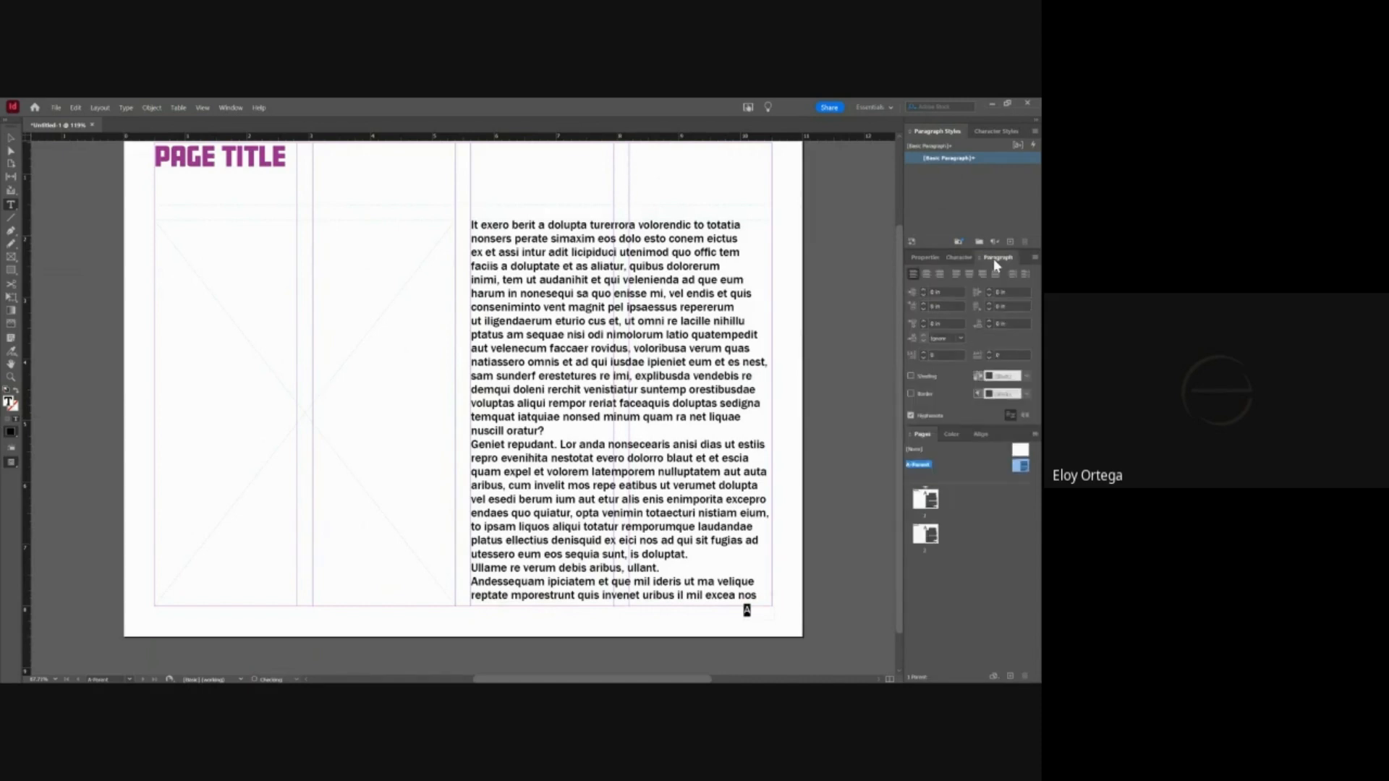
click(938, 275)
key(Escape)
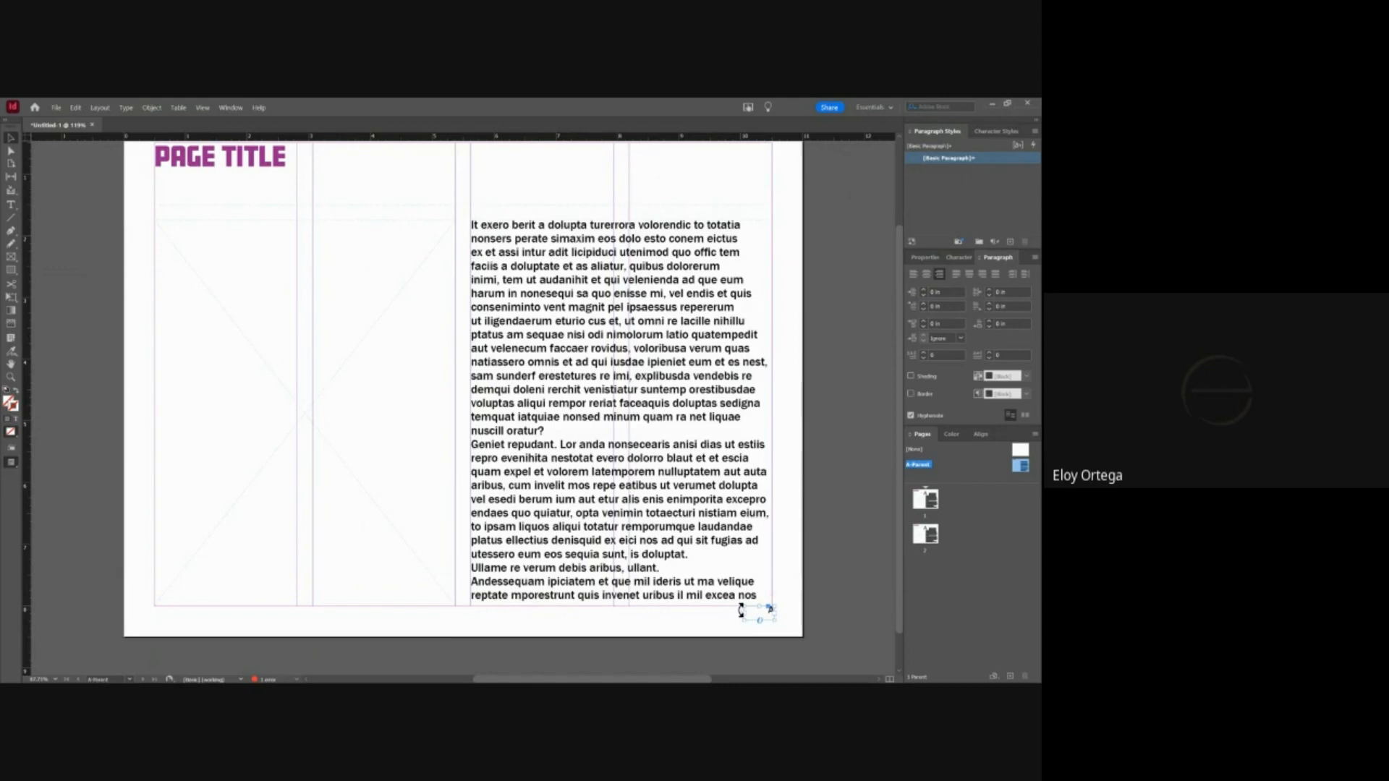
- Move the page number frame slightly left so that its right edge lines up with the page's right margin
key(ctrl+=)
key(ctrl+=)
key(ctrl+=)
key(ctrl+=)
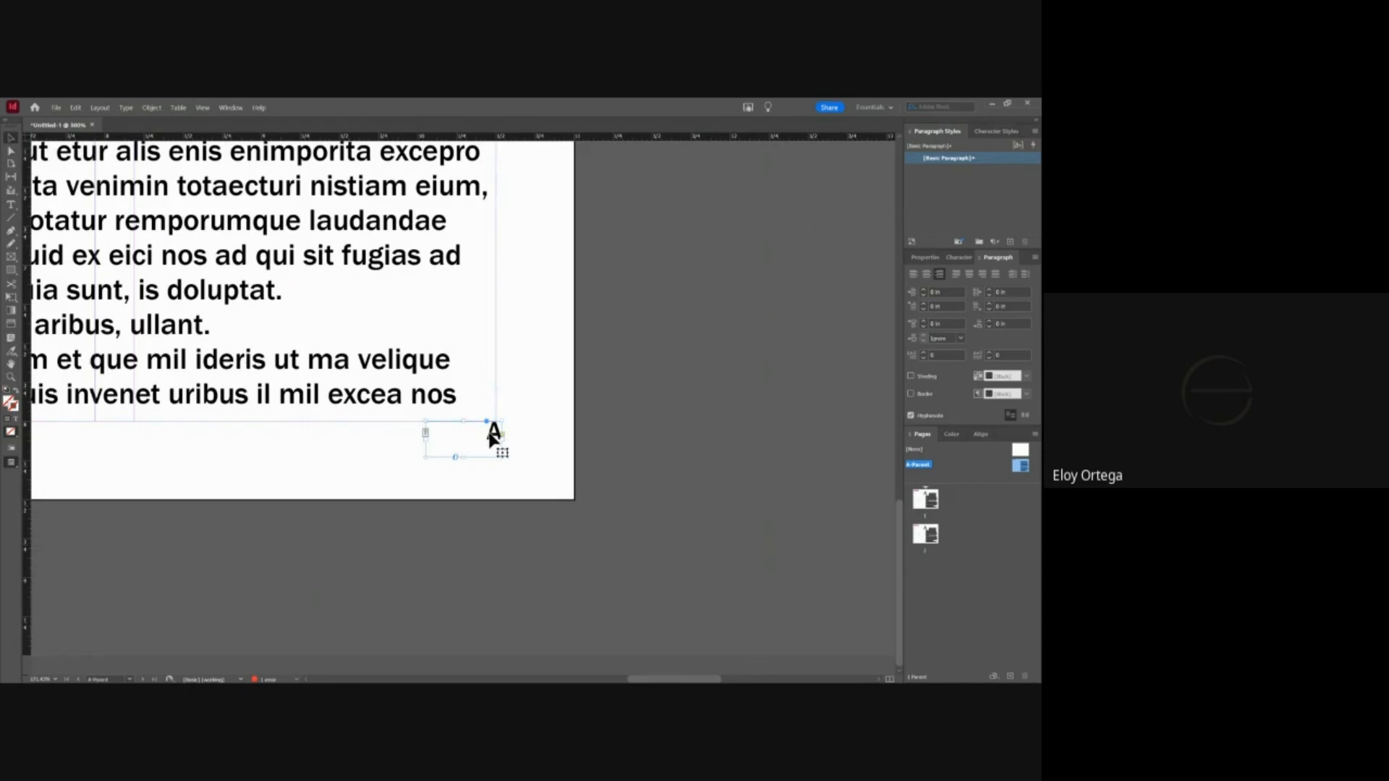
drag(489, 433, 482, 433)
click(545, 427)
click(490, 435)
click(566, 432)
- Shorten the body text frame by raising its bottom edge above the bottom margin, leaving space over the page number
key(ctrl+minus)
key(ctrl+minus)
key(ctrl+minus)
key(ctrl+minus)
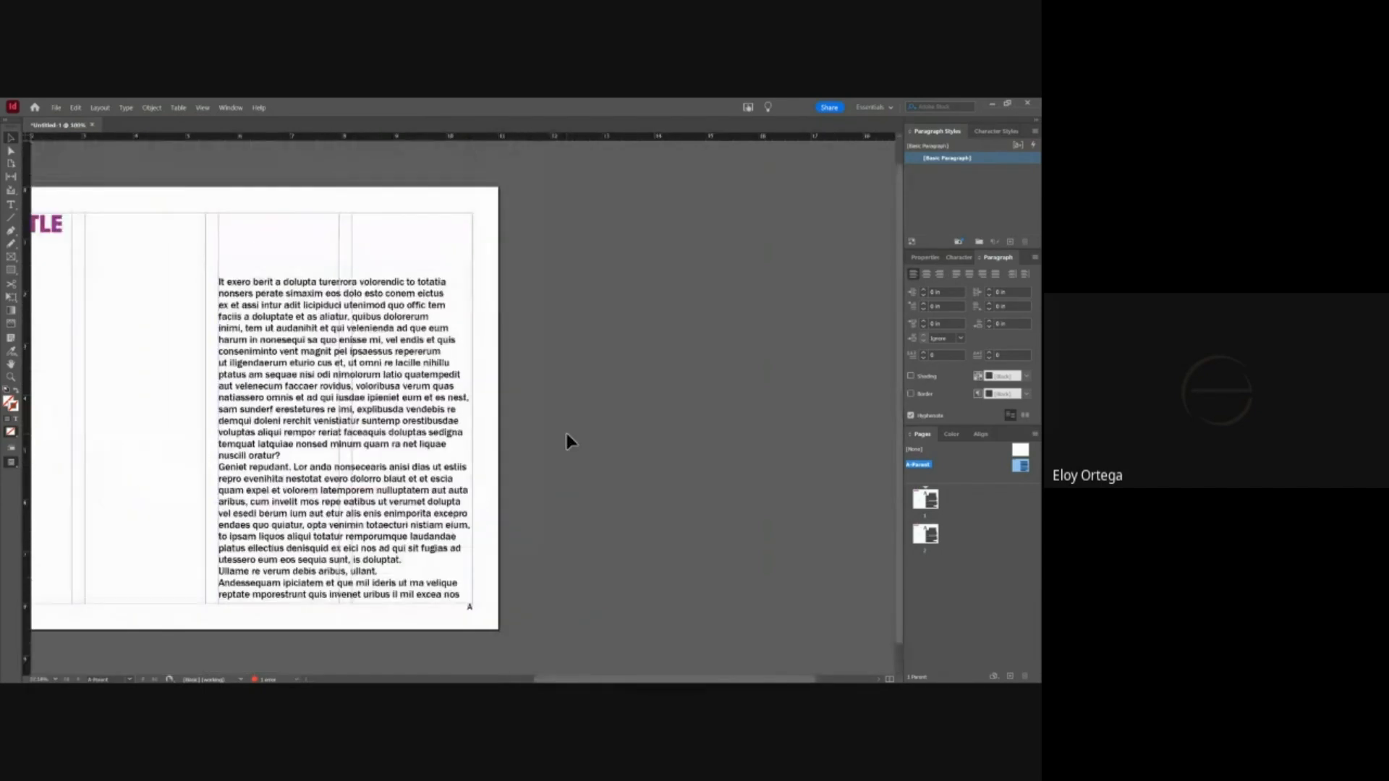
click(340, 603)
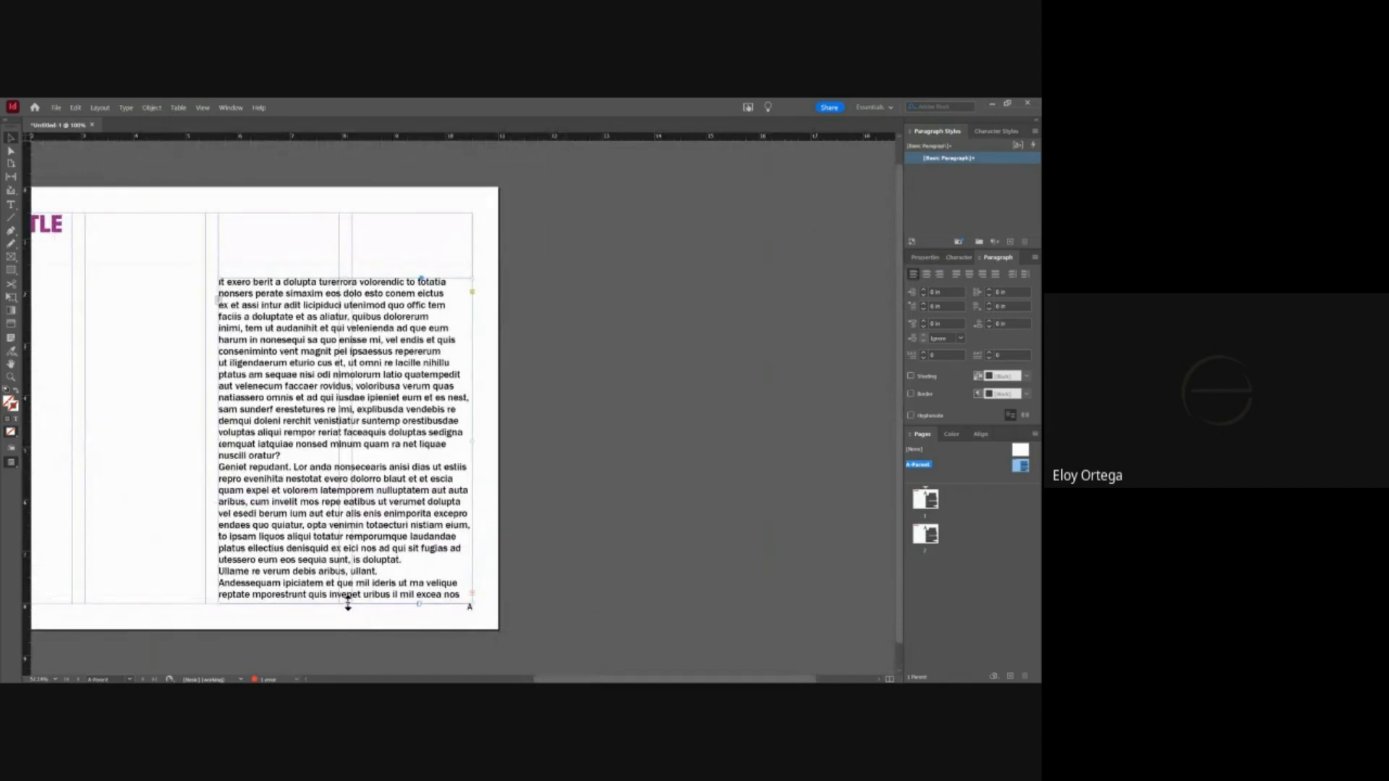
drag(348, 604, 348, 592)
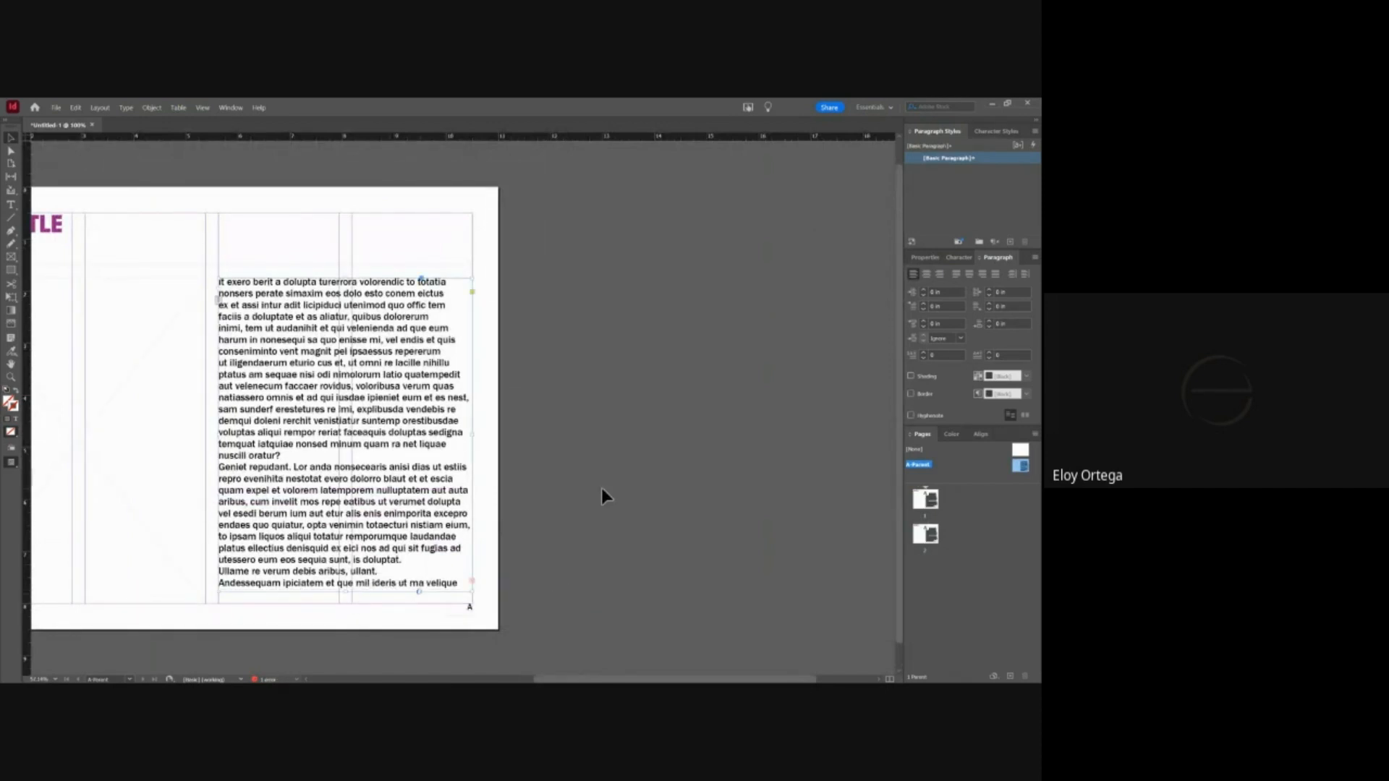
- Check the automatic page number on document pages 1 and 2
scroll(617, 448, left, 5)
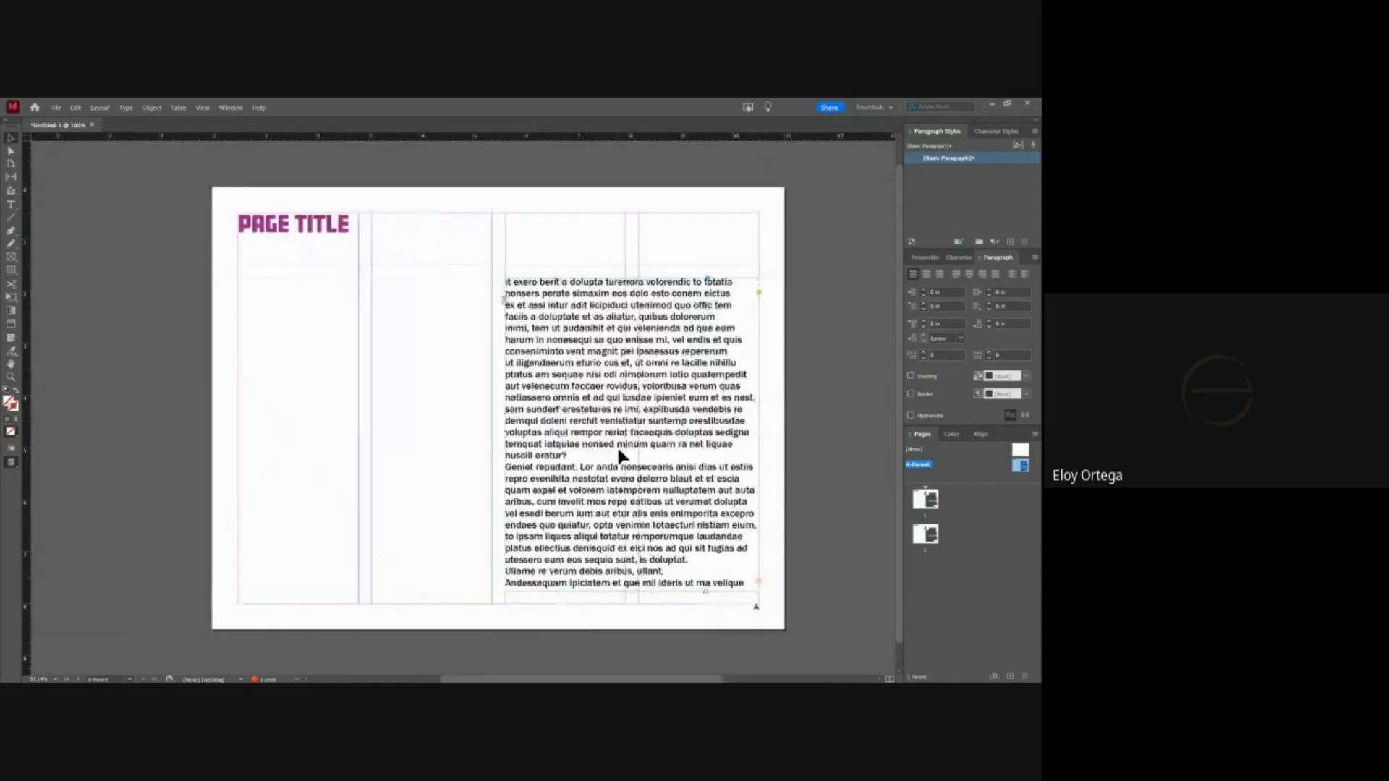
scroll(618, 451, right, 1)
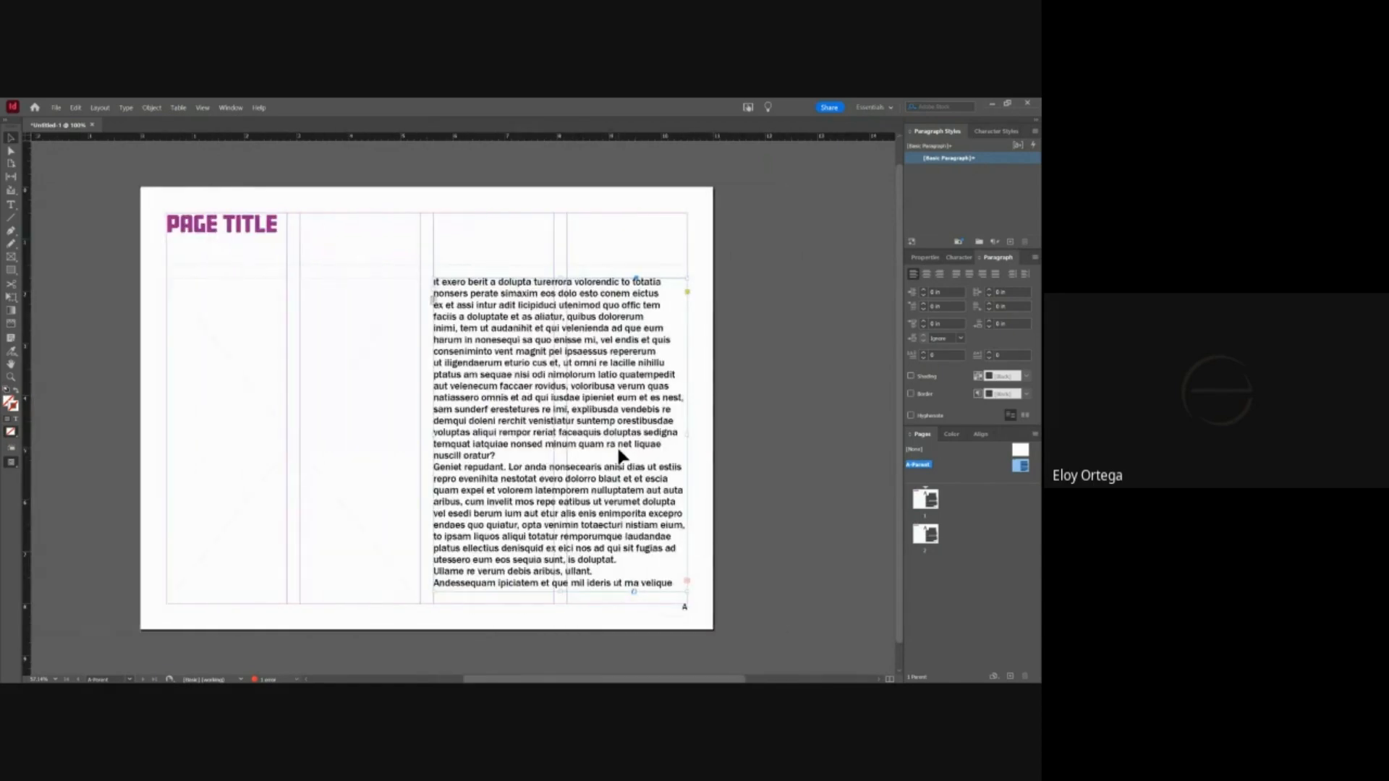
click(786, 411)
double_click(929, 501)
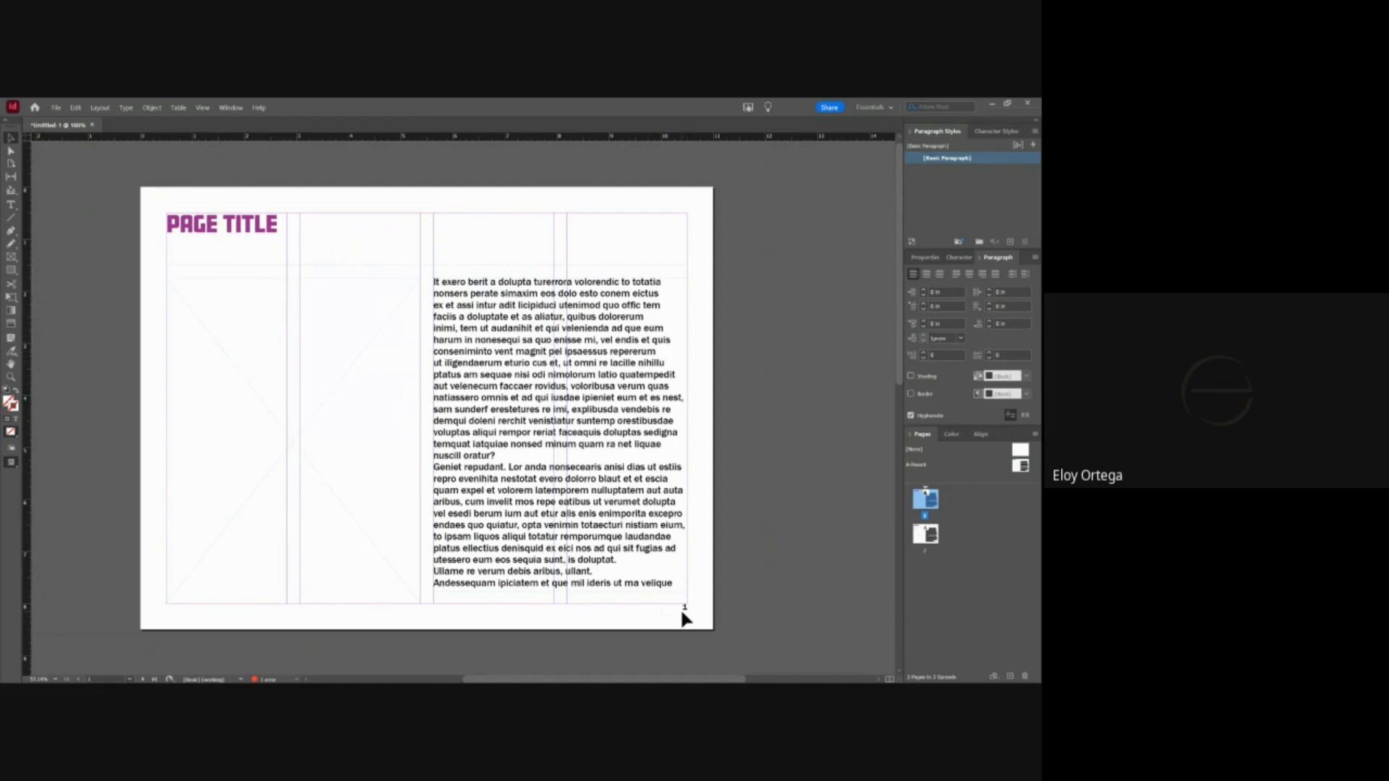
click(922, 539)
double_click(921, 539)
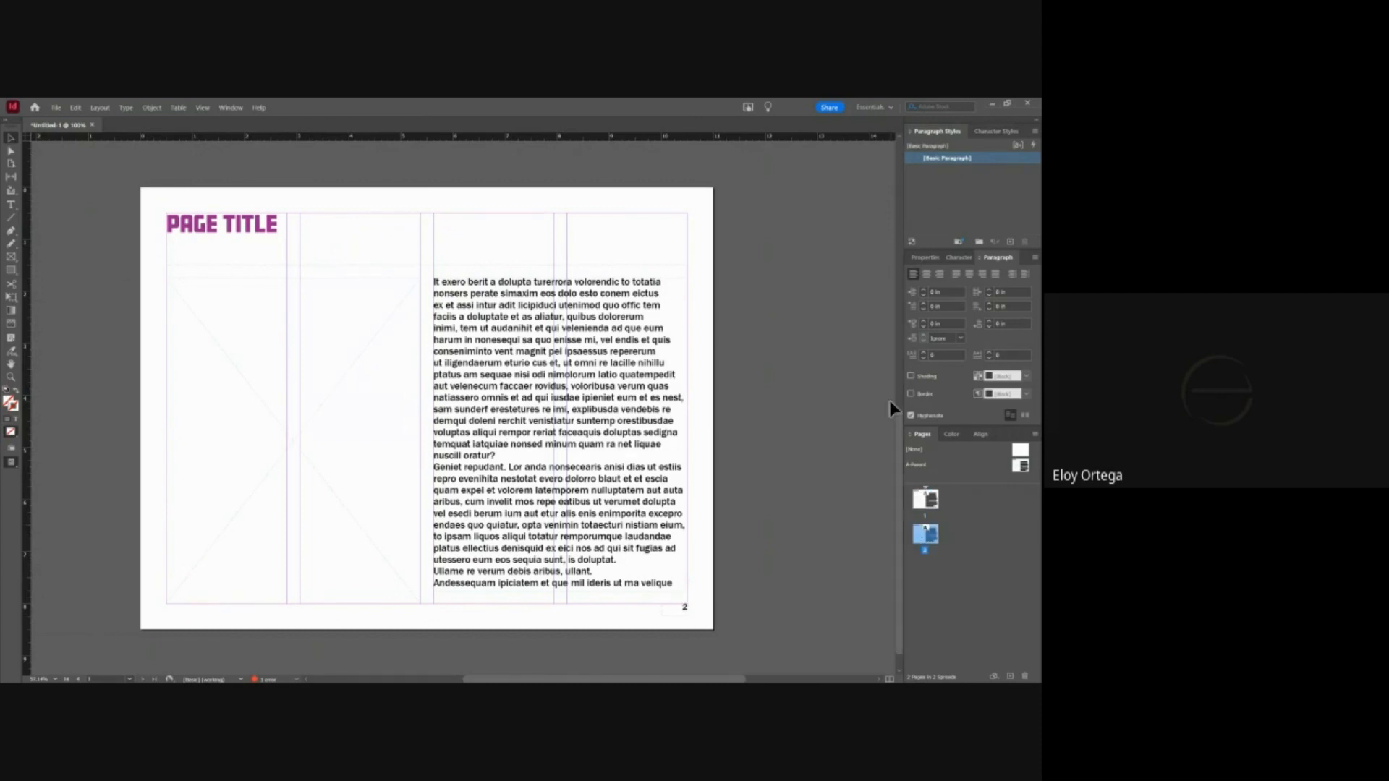
- Create a paragraph style named "title" from the formatted page title text on A-Parent
double_click(1019, 469)
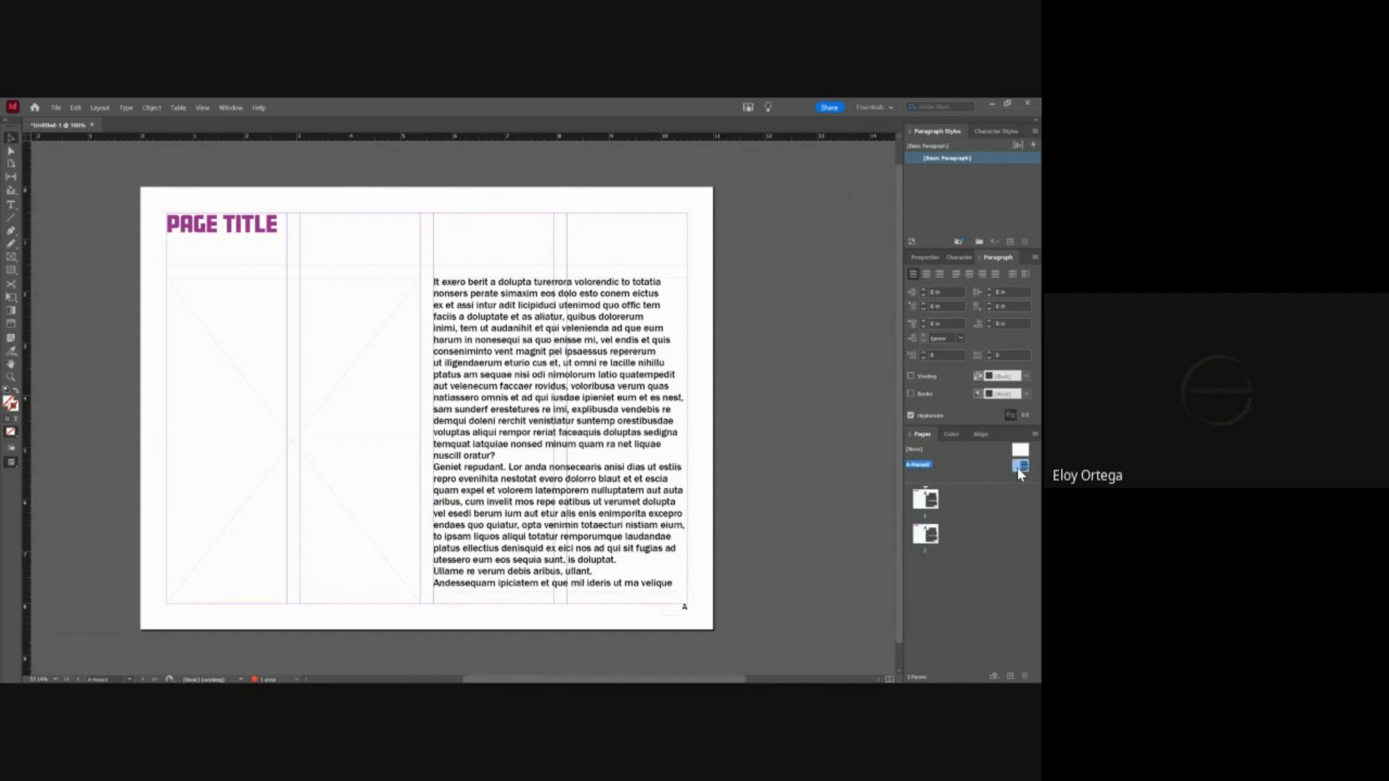
click(230, 231)
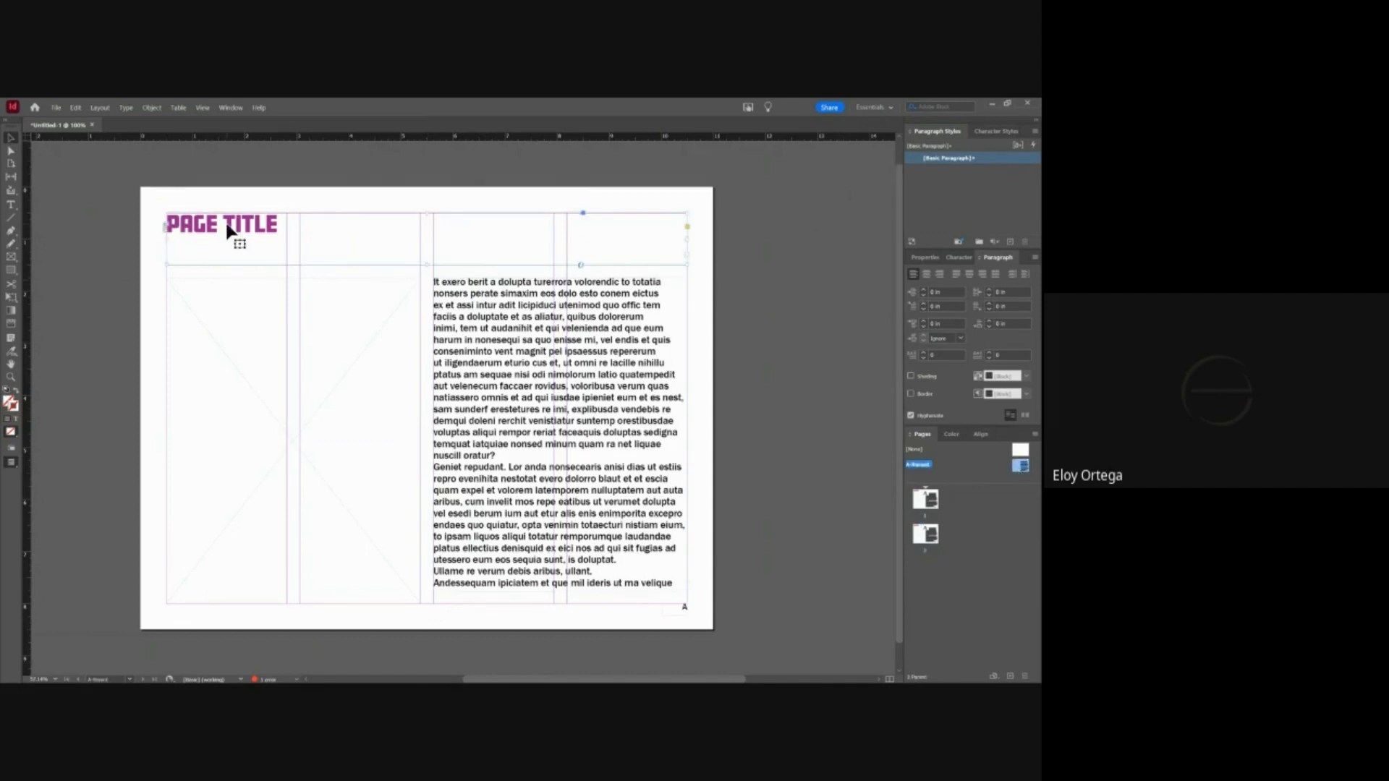
triple_click(227, 226)
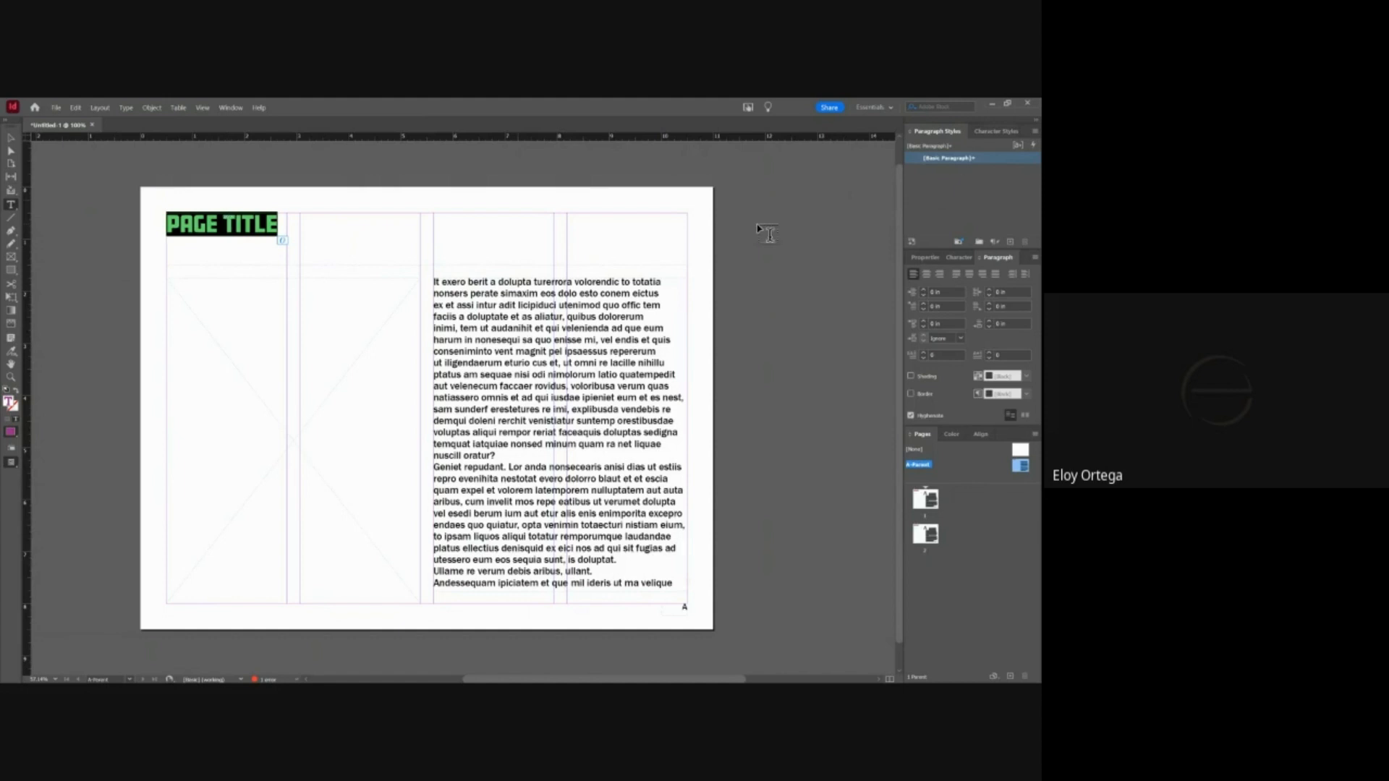
click(1011, 242)
double_click(947, 171)
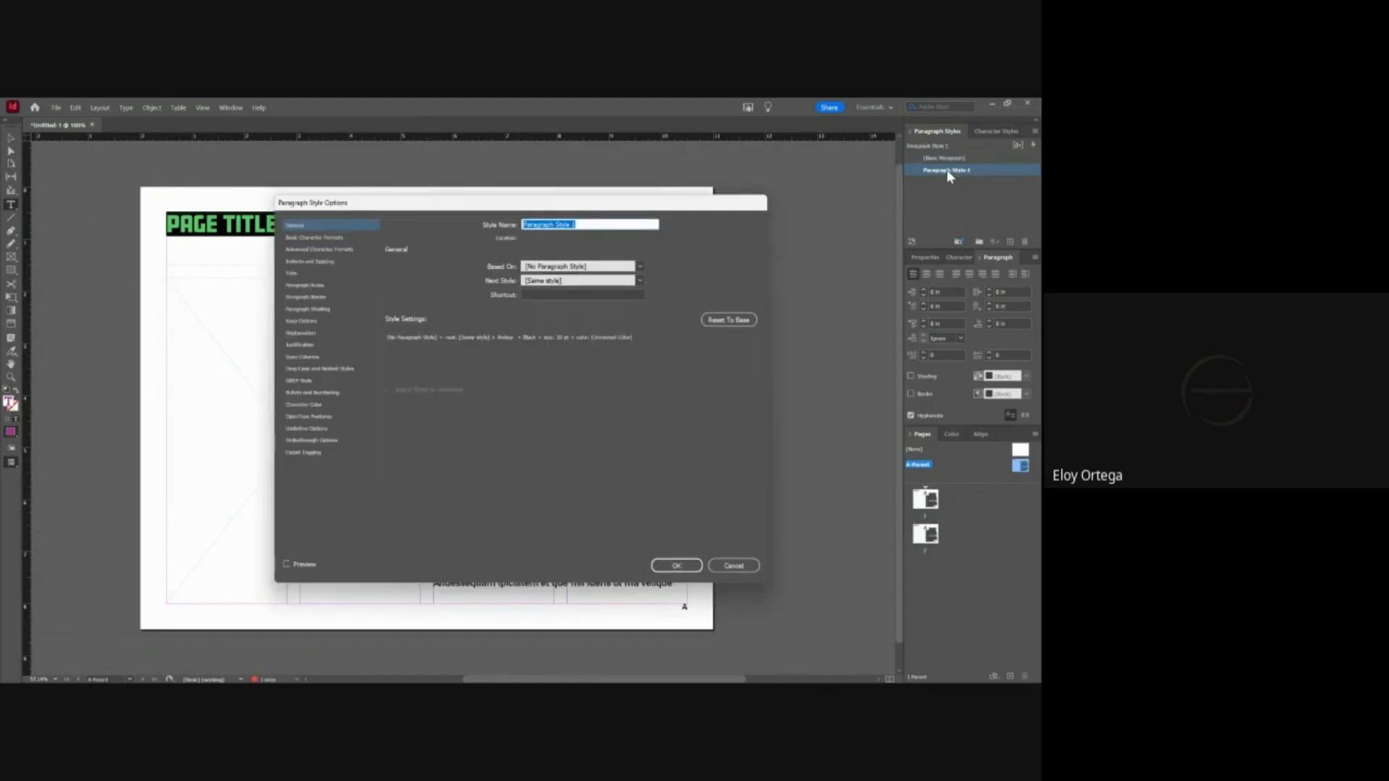
text(title)
click(680, 564)
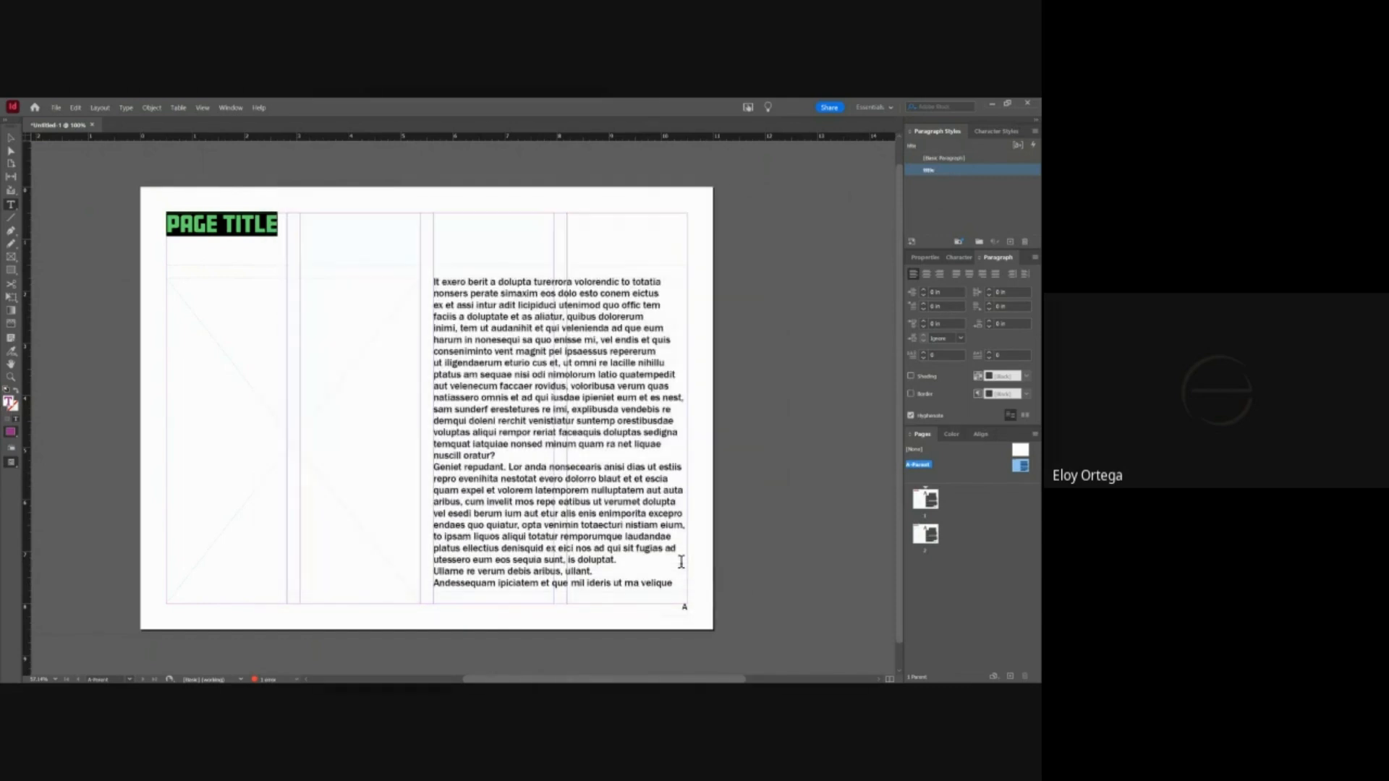
- Create a paragraph style named "body" from a line of the A-Parent body text
triple_click(473, 348)
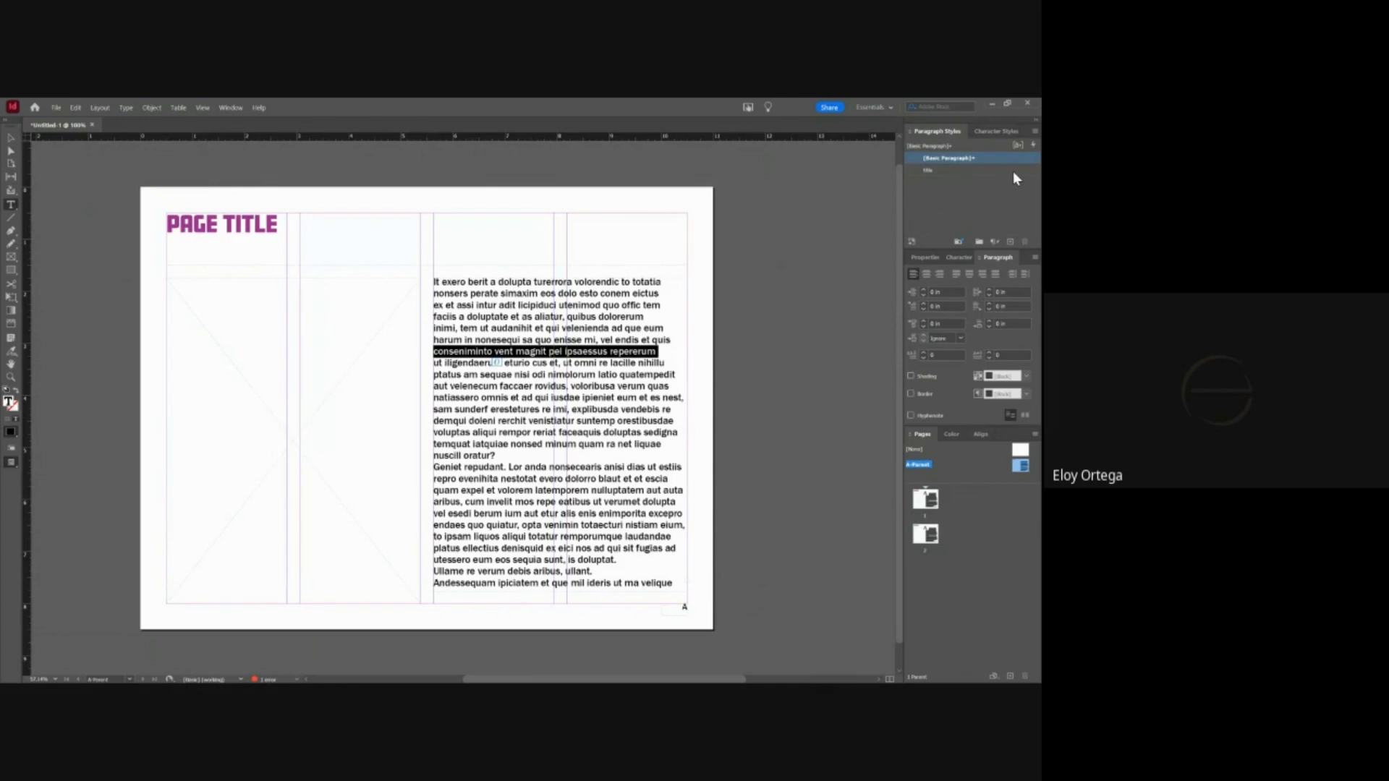
click(1010, 243)
double_click(944, 171)
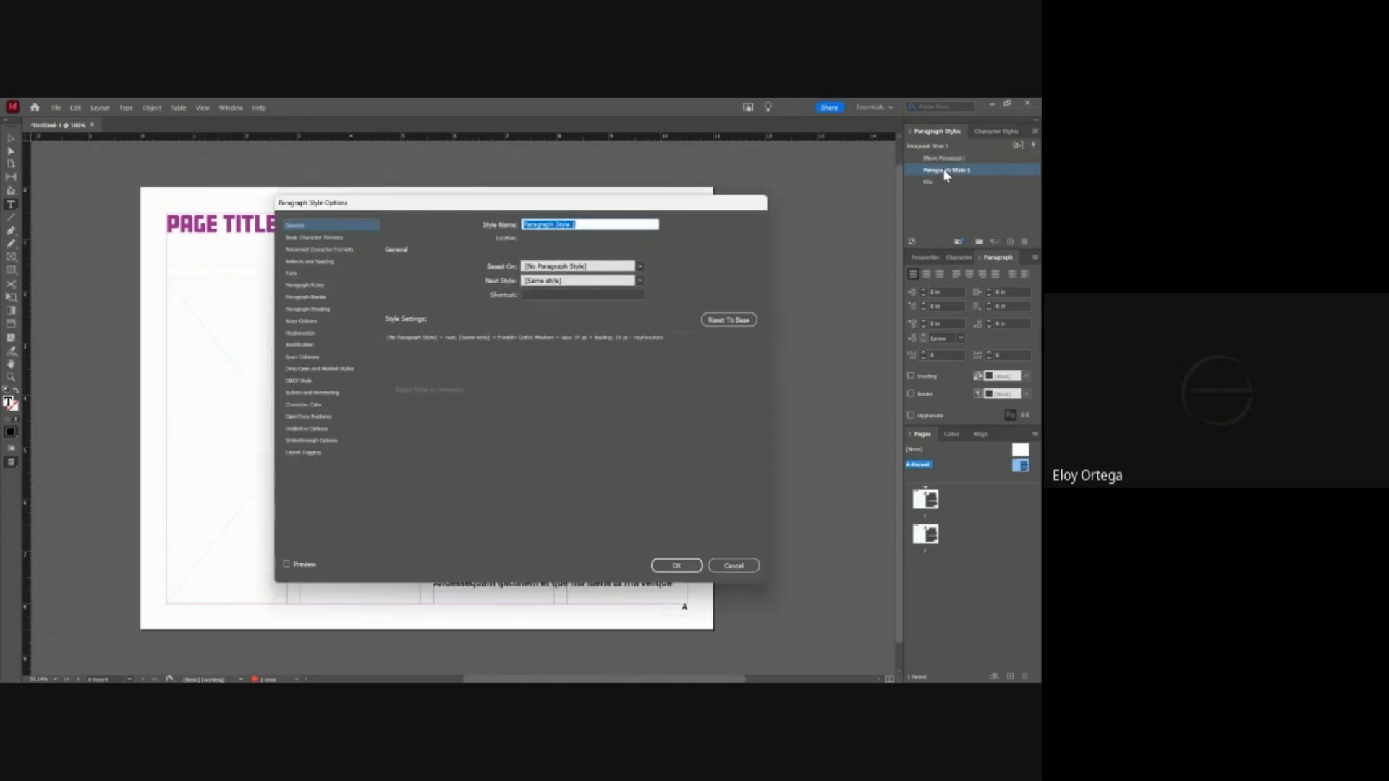
text(body)
click(677, 566)
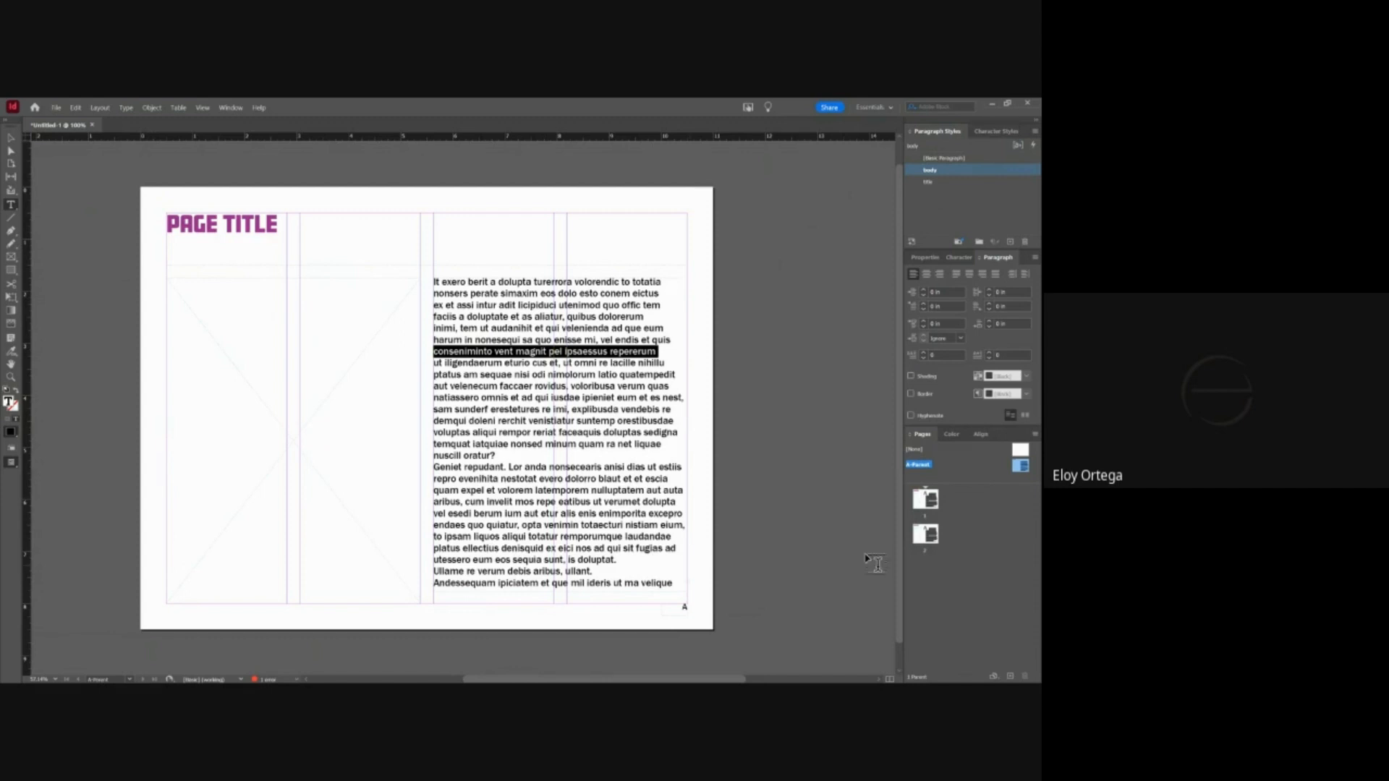
click(397, 436)
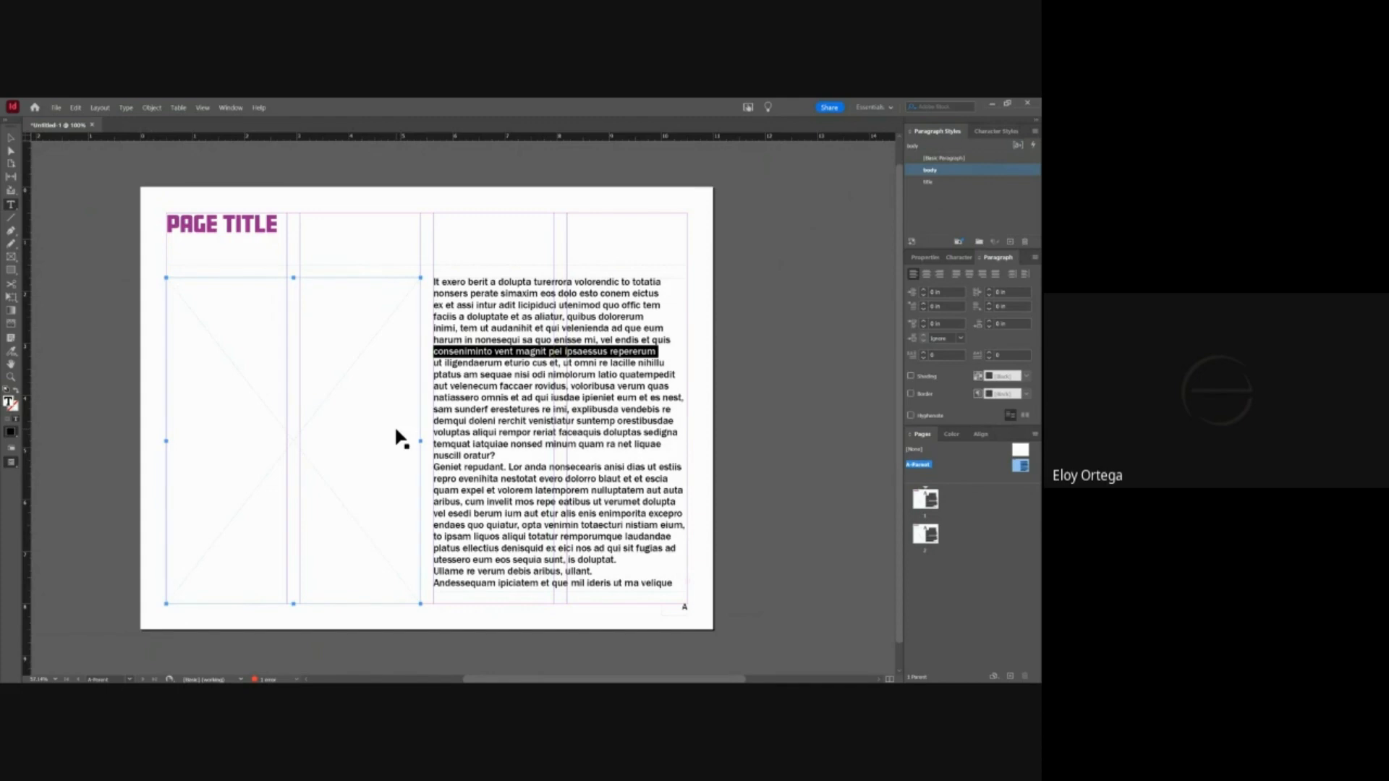
- Save the document as BrandingGuide in the bg folder inside InteractiveMediaStudio
key(ctrl+s)
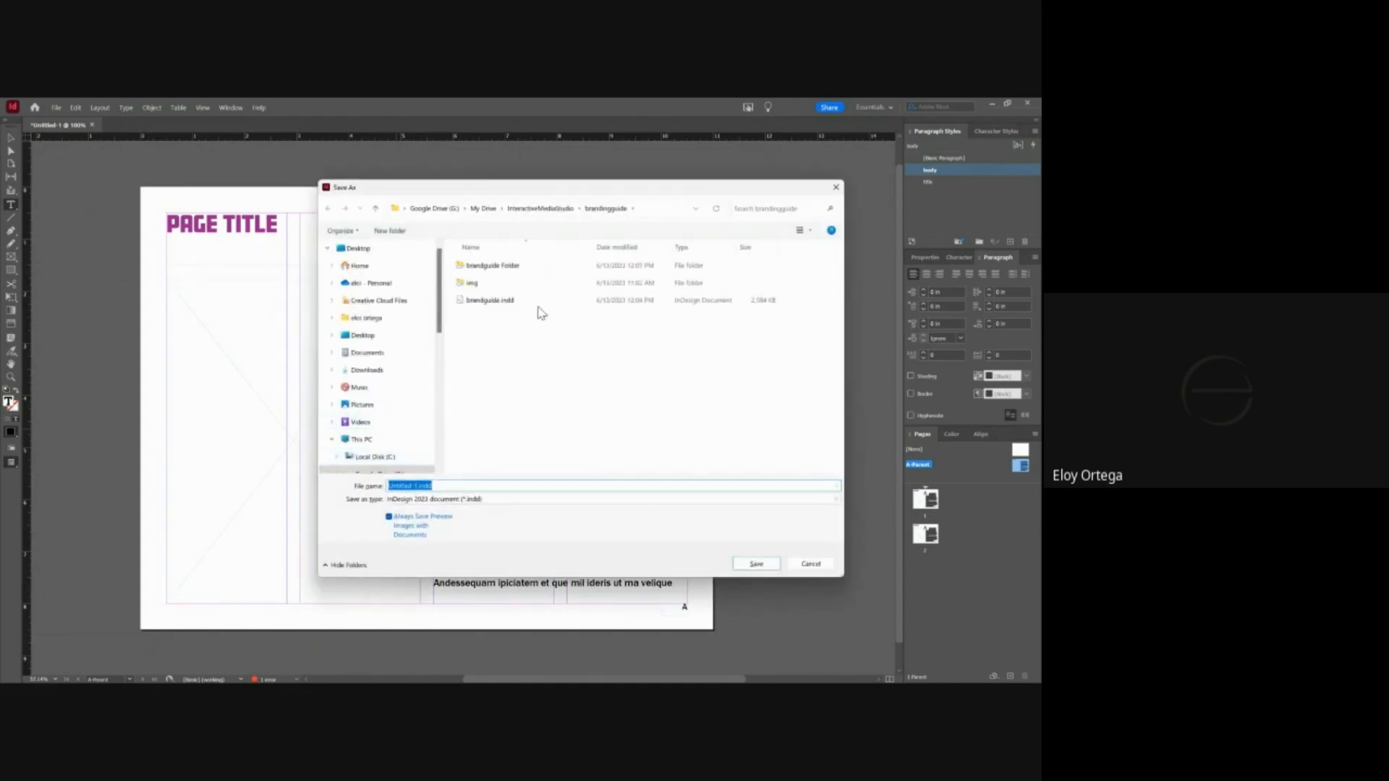
click(540, 208)
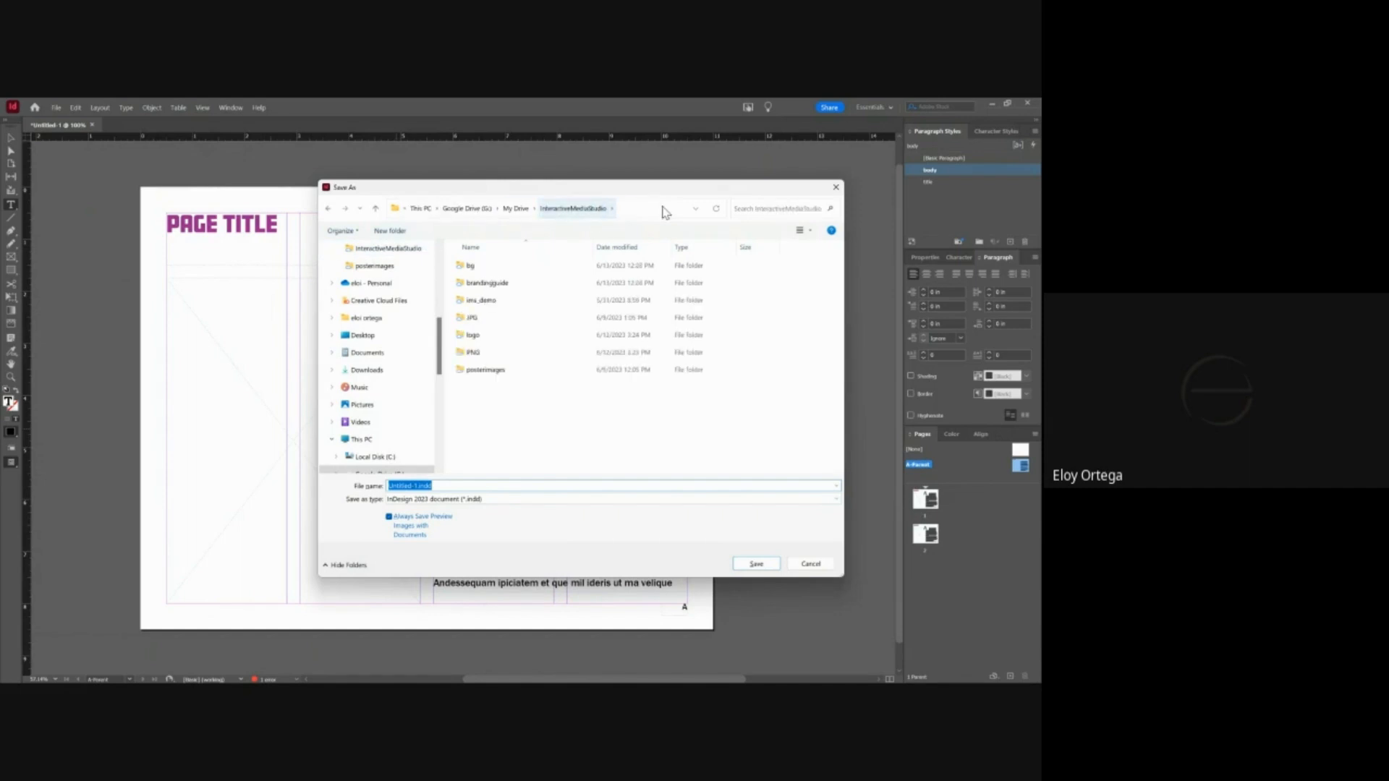
double_click(469, 265)
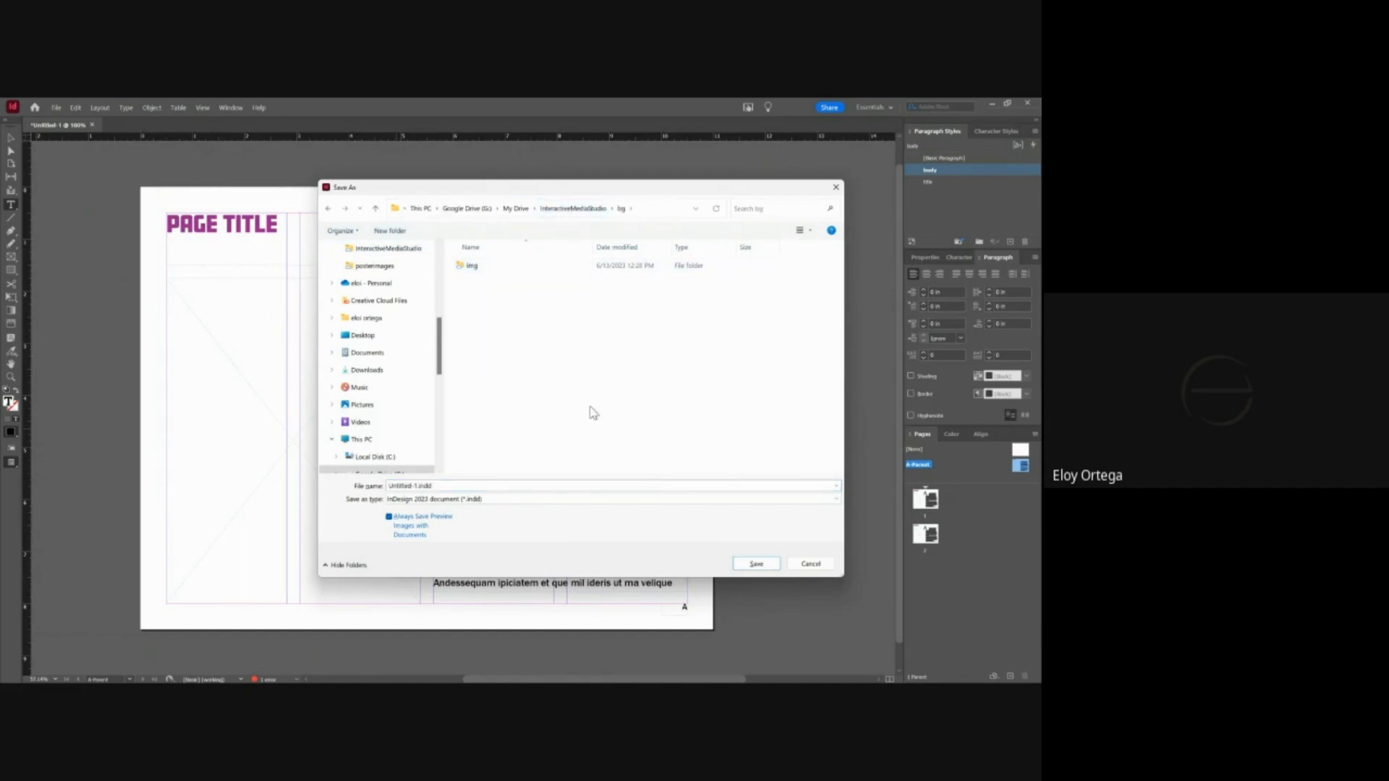
double_click(417, 485)
click(417, 486)
drag(417, 486, 372, 490)
text(v)
text(landing)
text(Guid)
text(e)
text(Br)
click(759, 564)
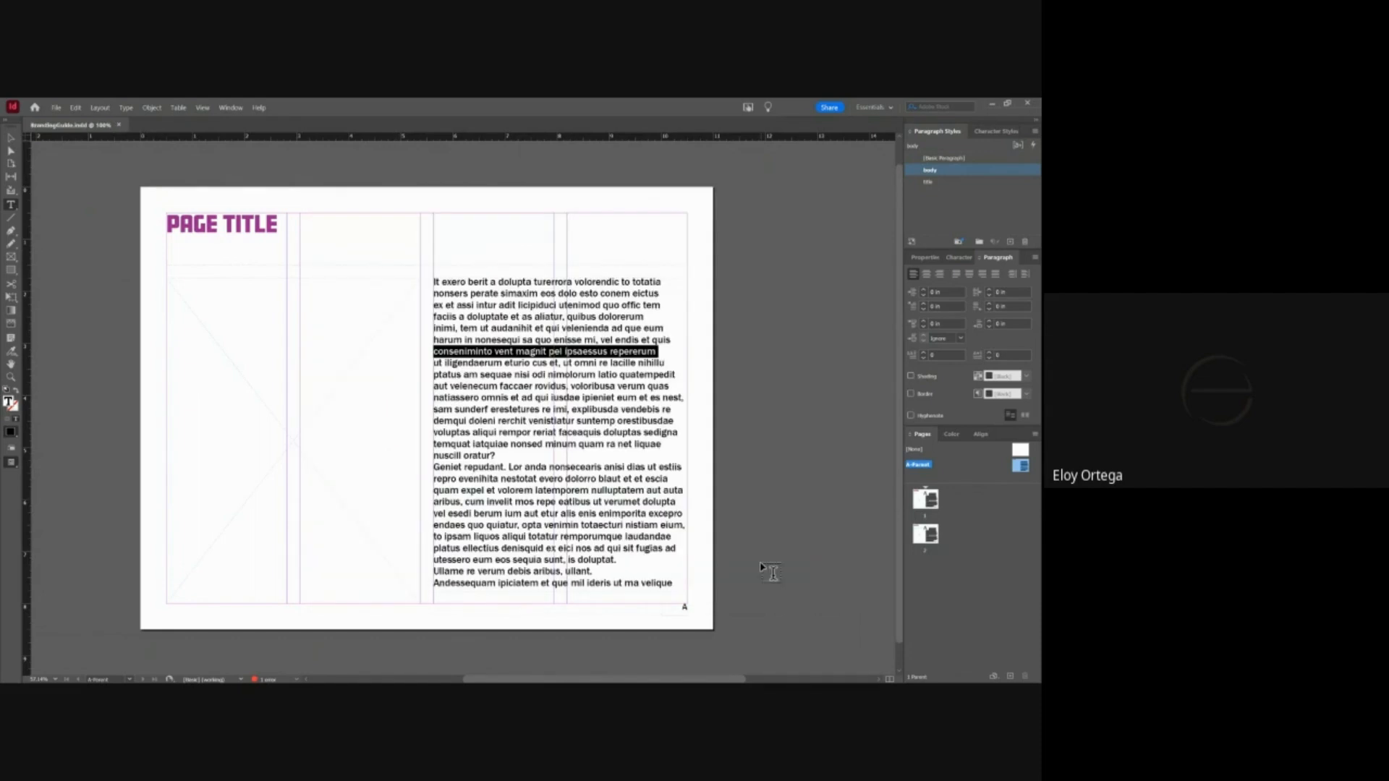
- Insert a blank page based on the [None] parent before page 1 and check the numbering of the following pages
double_click(926, 499)
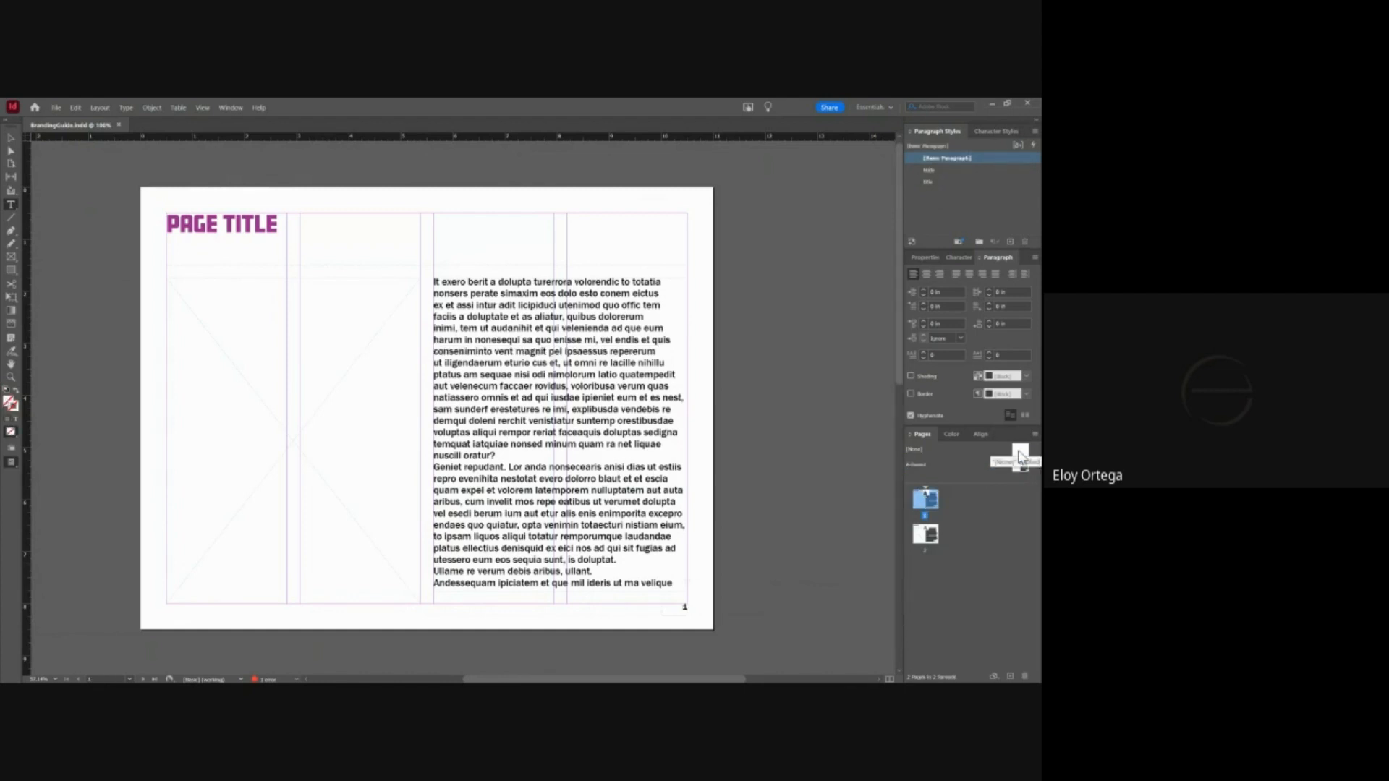
drag(1020, 451, 916, 497)
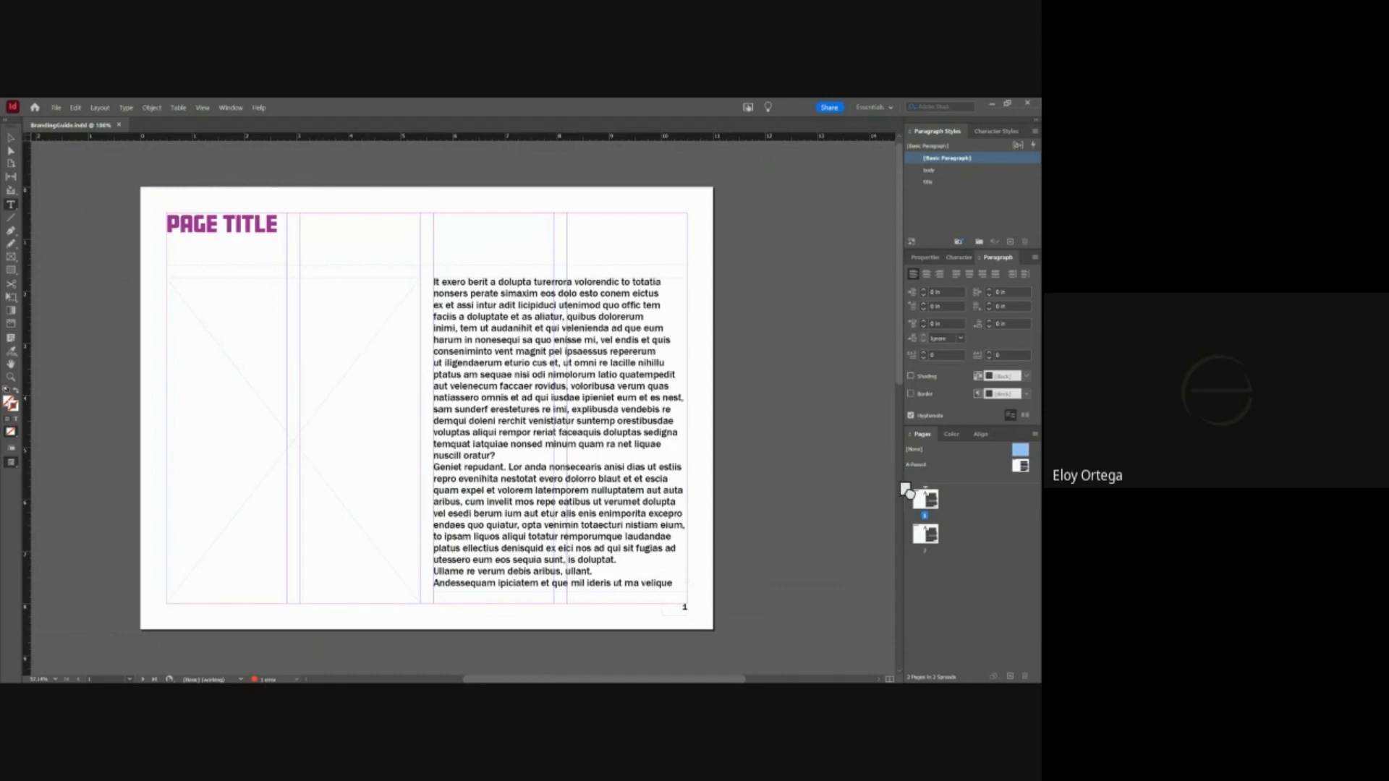
double_click(936, 543)
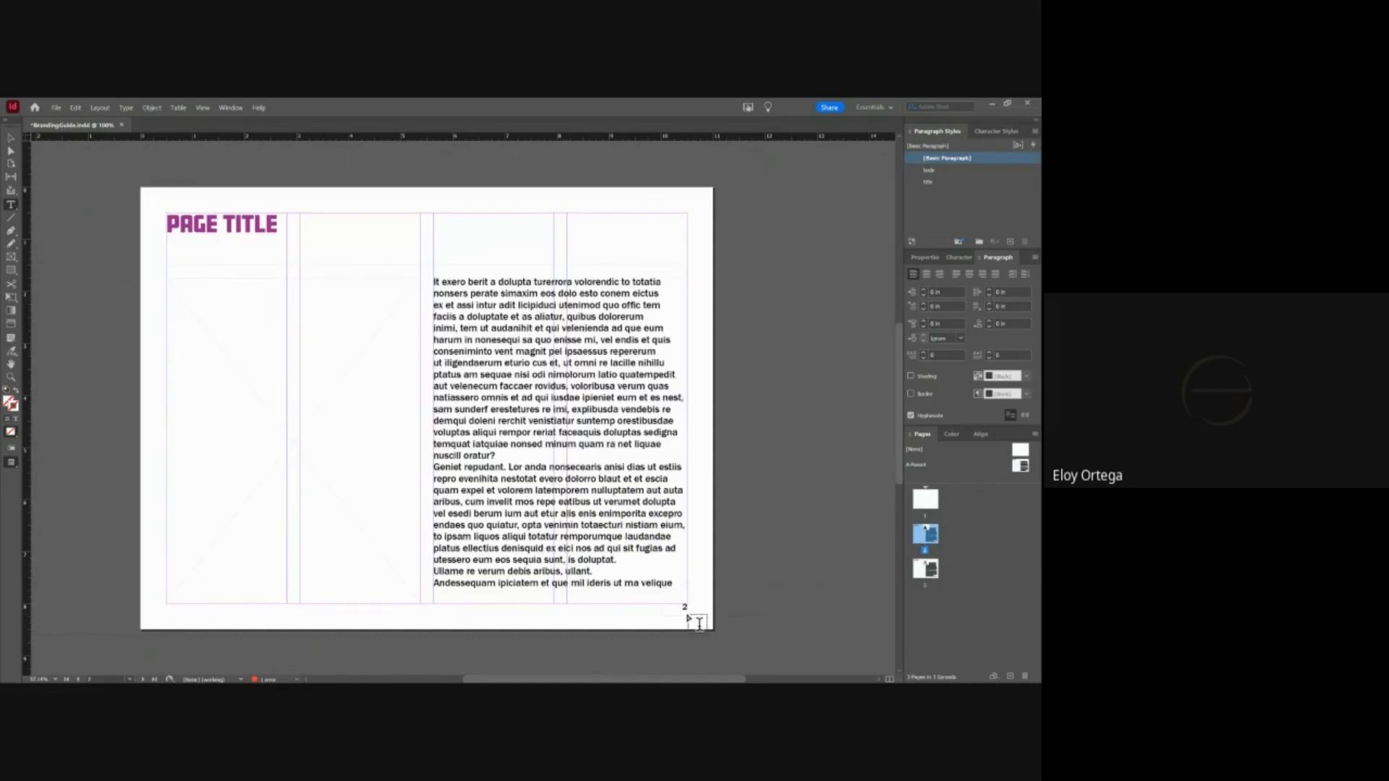
click(928, 575)
click(926, 544)
double_click(925, 506)
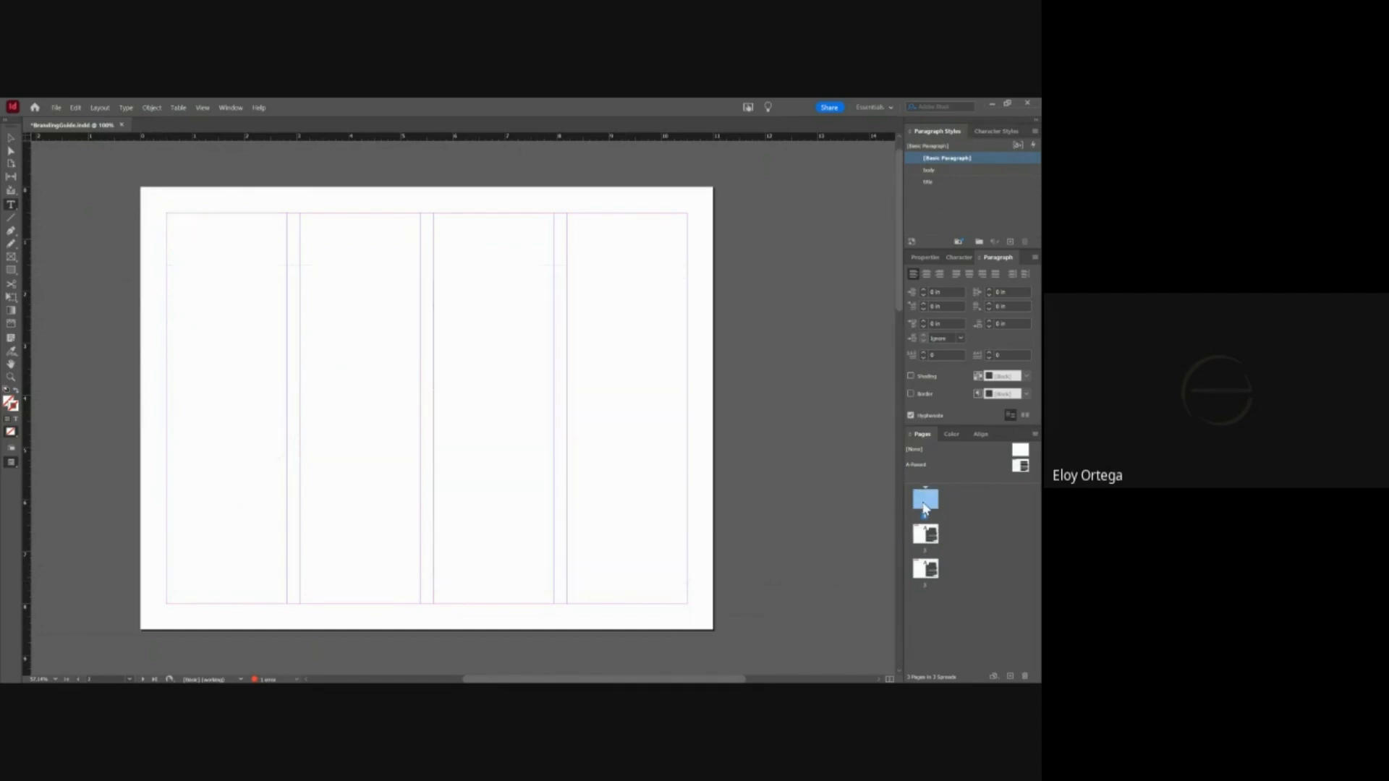
- Start a new section on the second page with page numbering starting at 1, and check the numbers on the pages
double_click(929, 538)
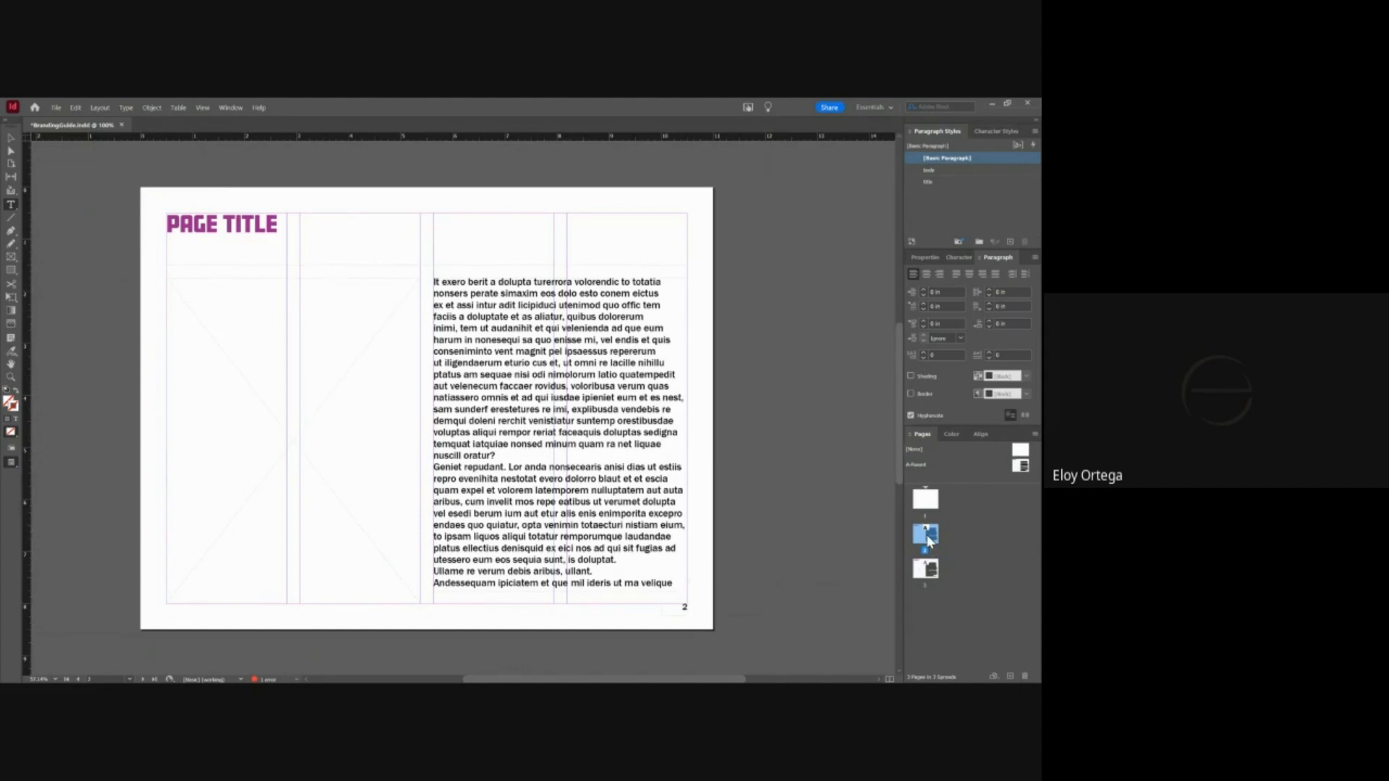
right_click(929, 541)
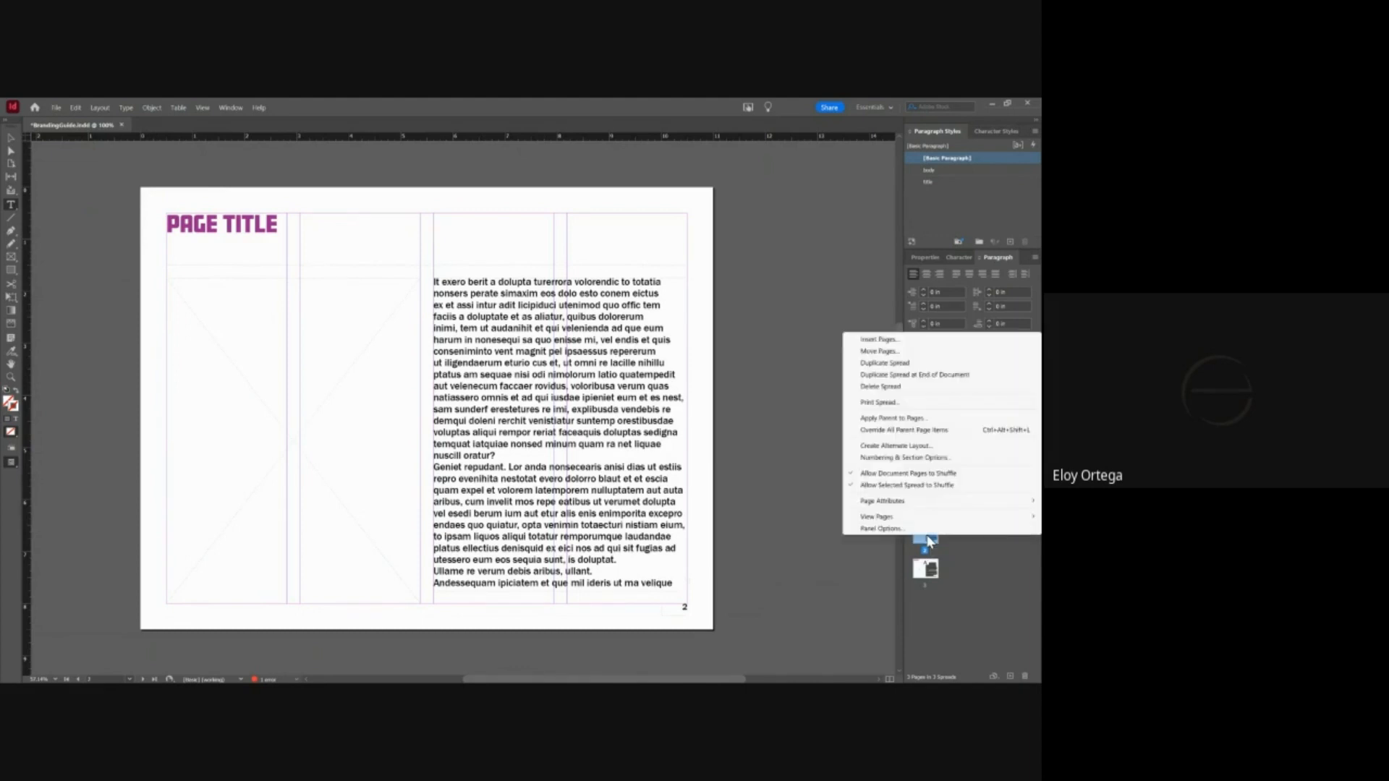
mouse_move(899, 506)
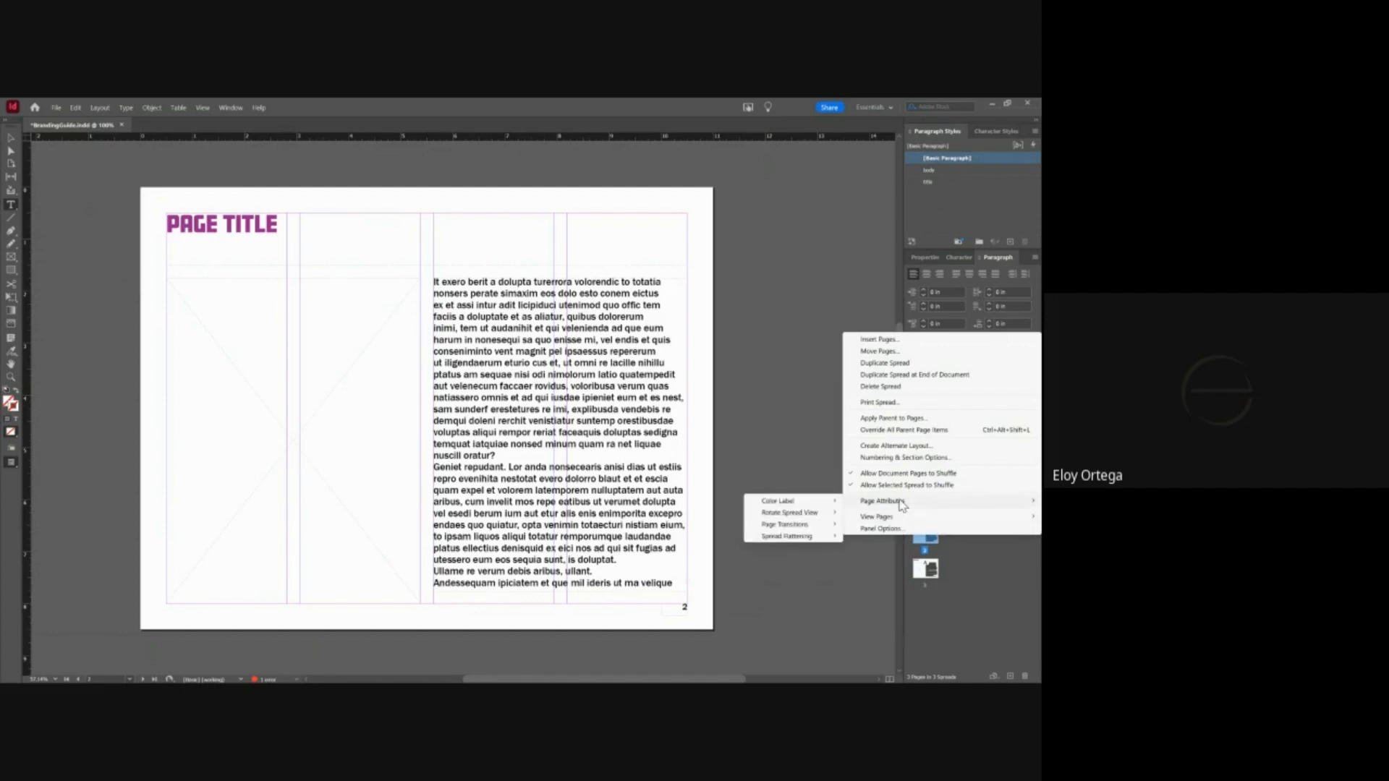
click(898, 457)
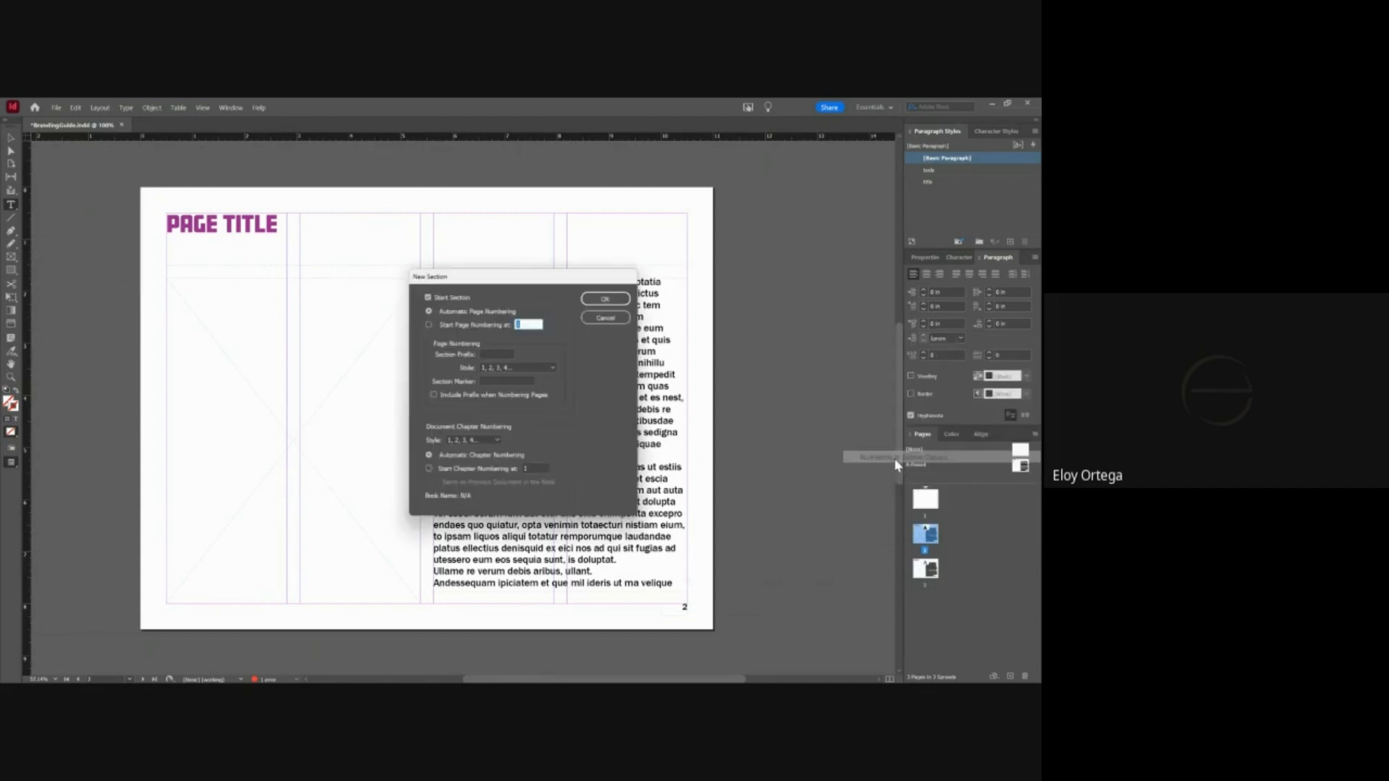
click(420, 319)
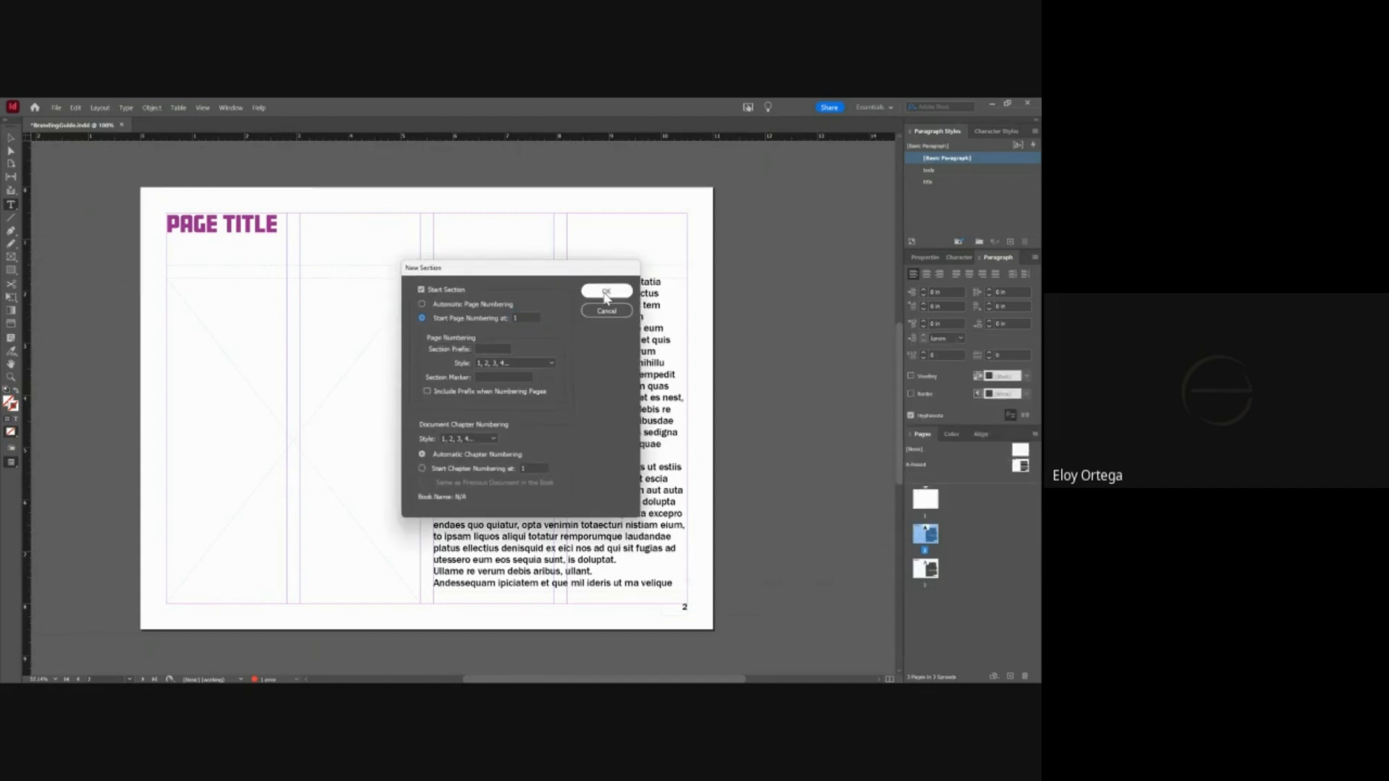
click(606, 297)
click(557, 436)
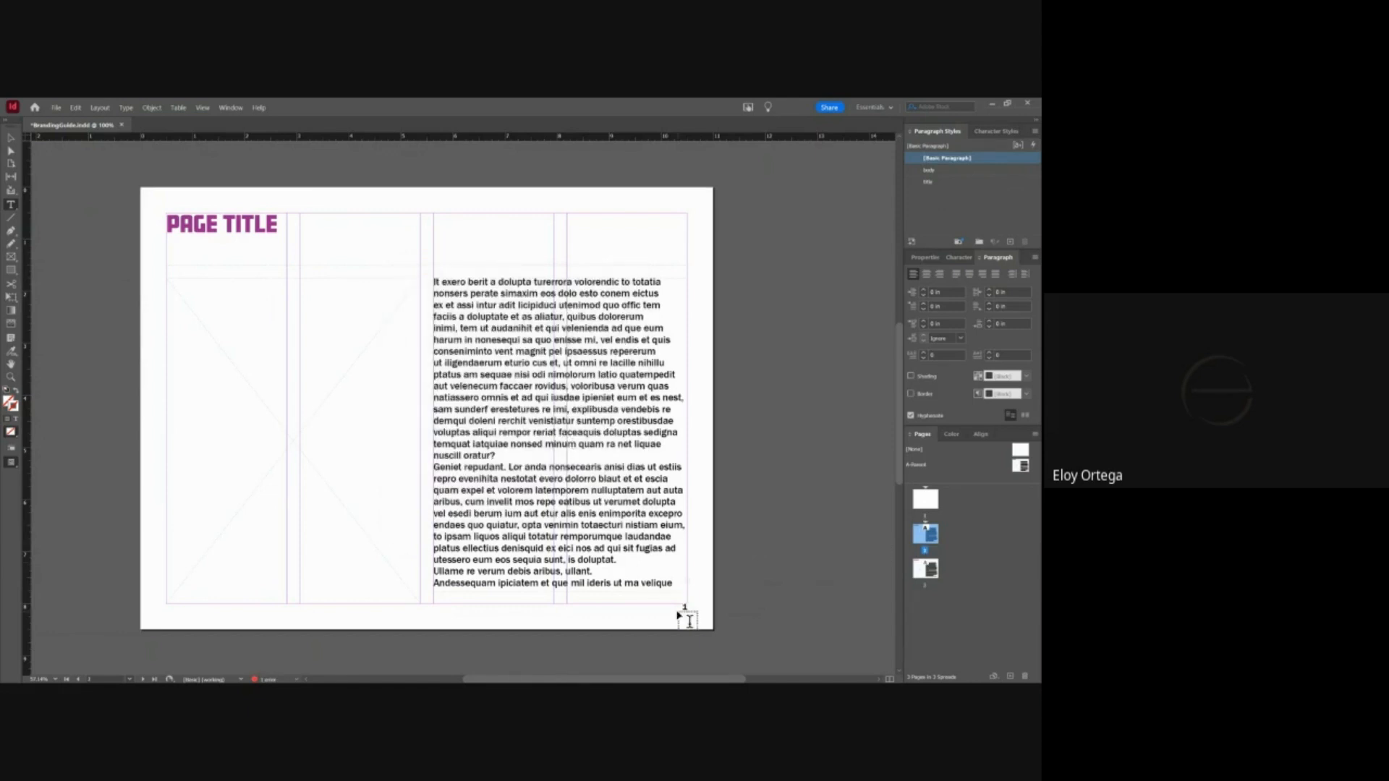
double_click(927, 572)
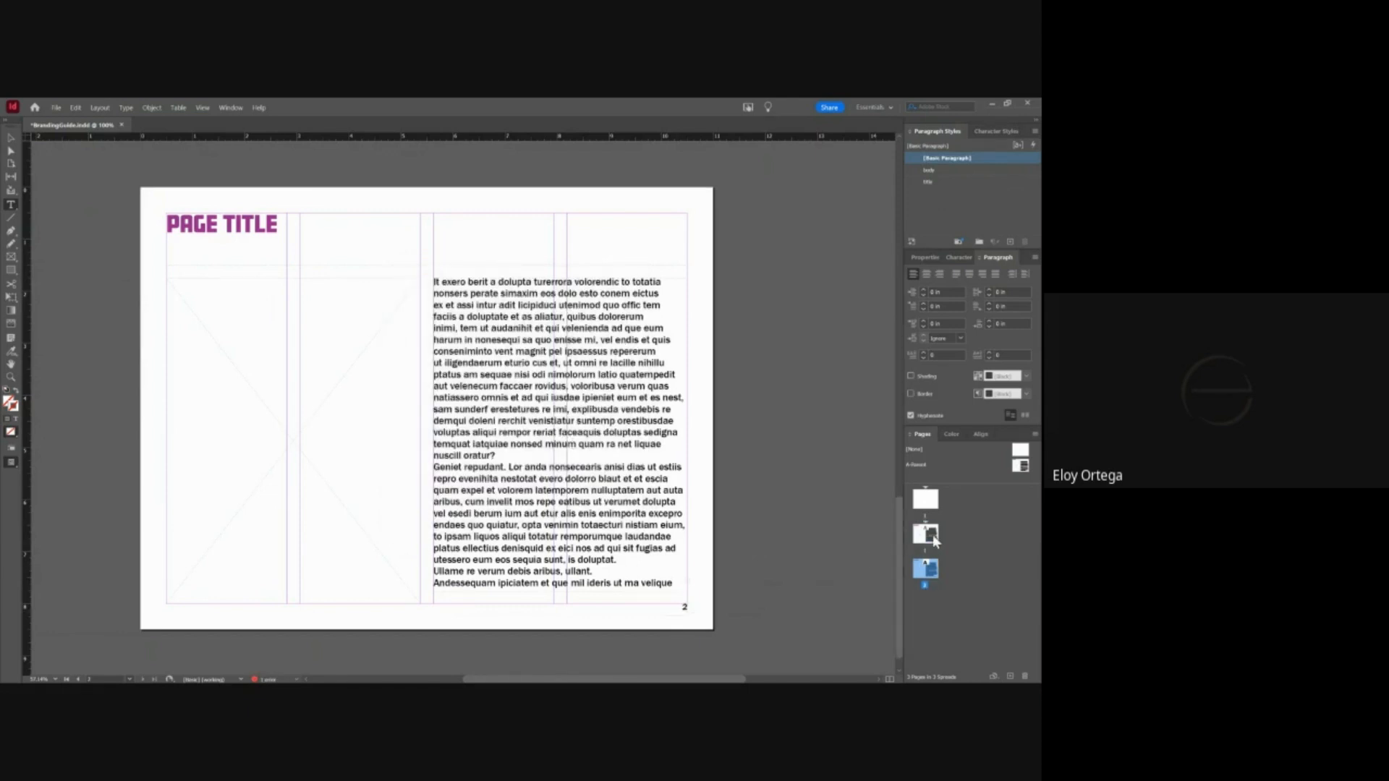
- Add a text frame at the blank cover page's lower-left margin corner reading "Branding Guide" with a second line "Prepared By:" plus the author's name
double_click(927, 499)
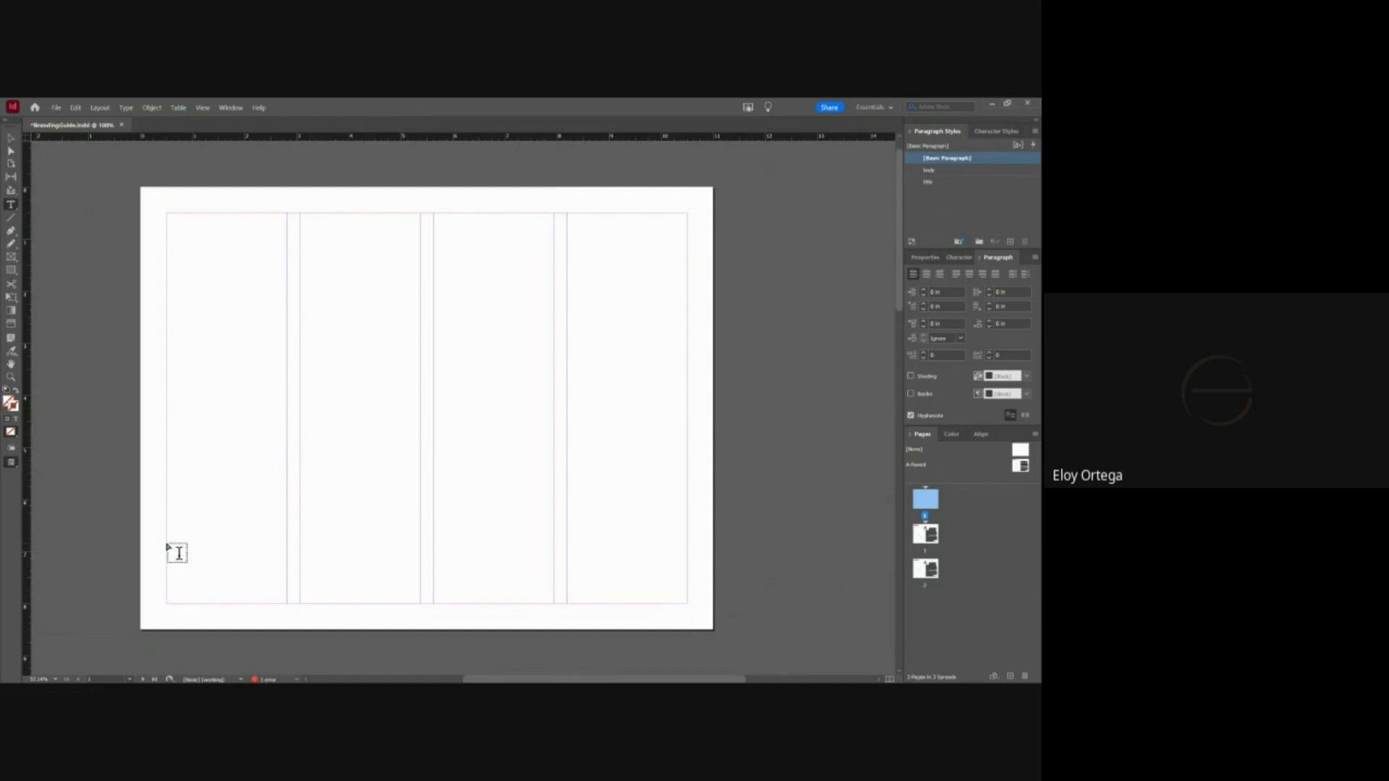
drag(167, 547, 501, 603)
text(G)
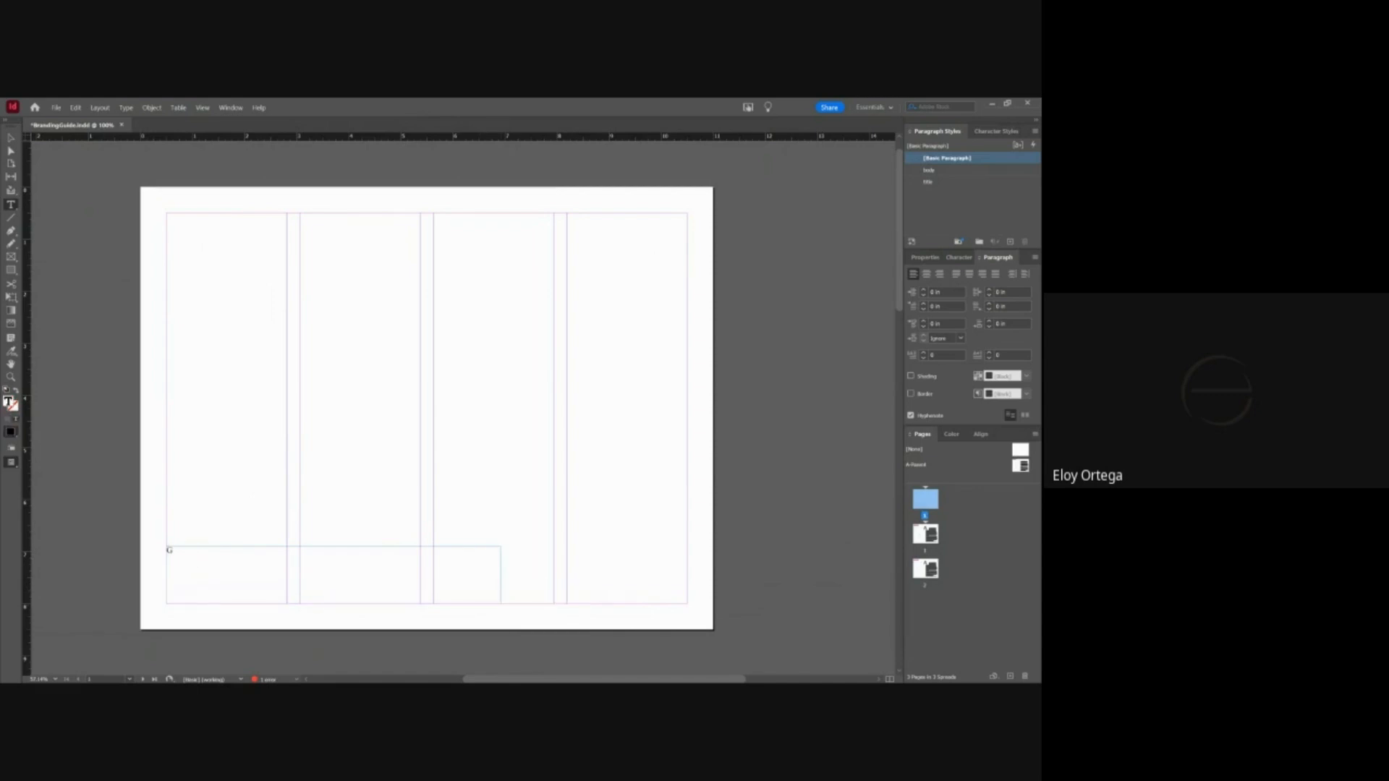
key(BackSpace)
text(Br)
text(andin)
text(g Guide )
text(Prepared By)
text(: E)
text(loy Ortega)
- Apply the title paragraph style to the "Branding Guide" line and the body style to the "Prepared By" line
key(ctrl+a)
key(shift+Up)
click(929, 181)
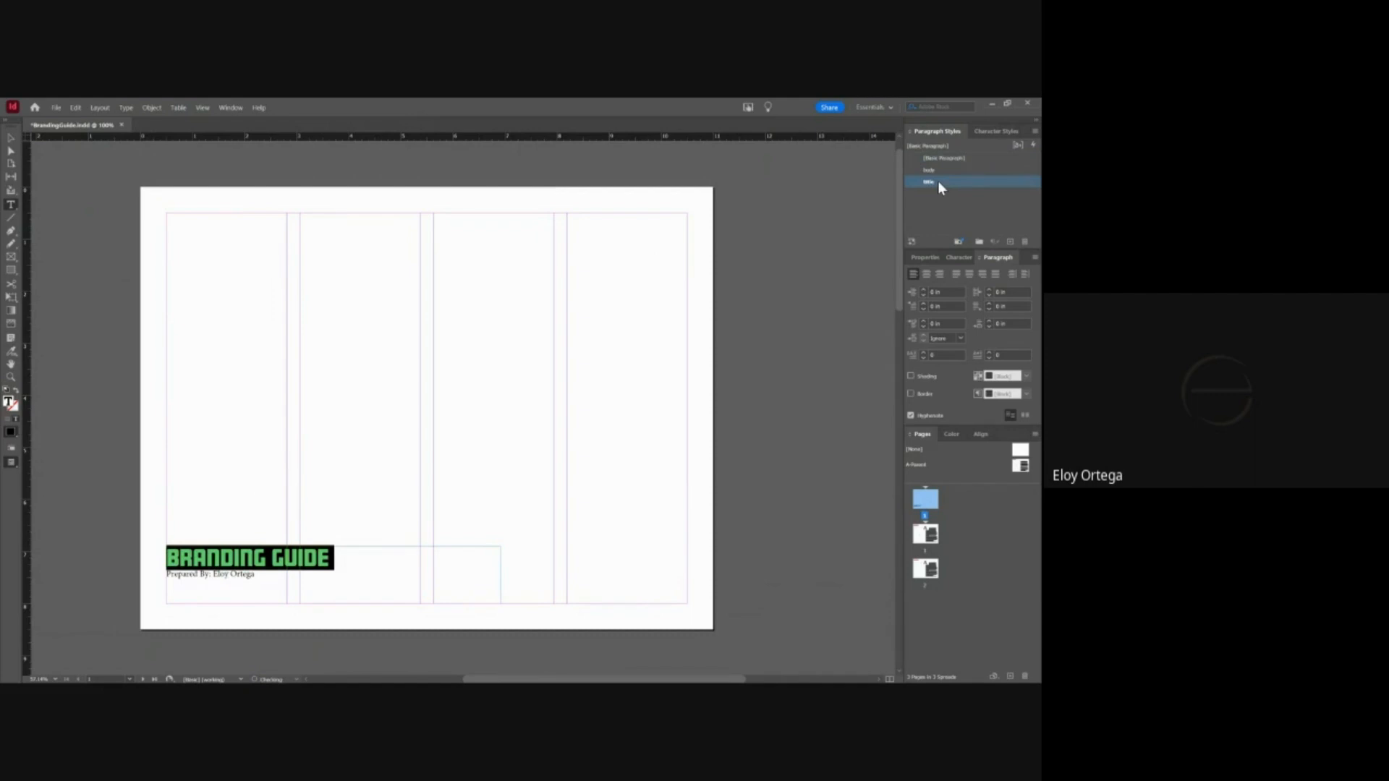
click(273, 567)
triple_click(250, 557)
triple_click(232, 578)
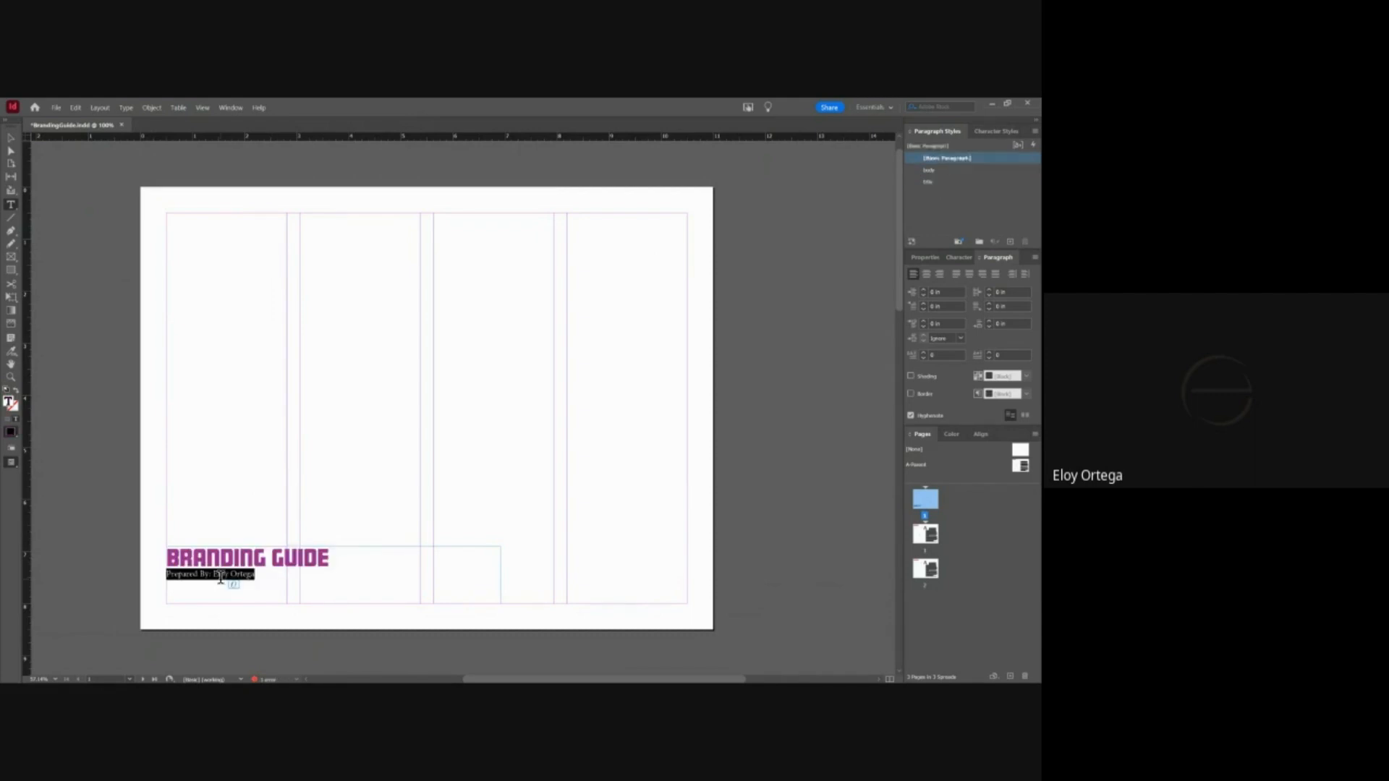
click(942, 171)
click(267, 582)
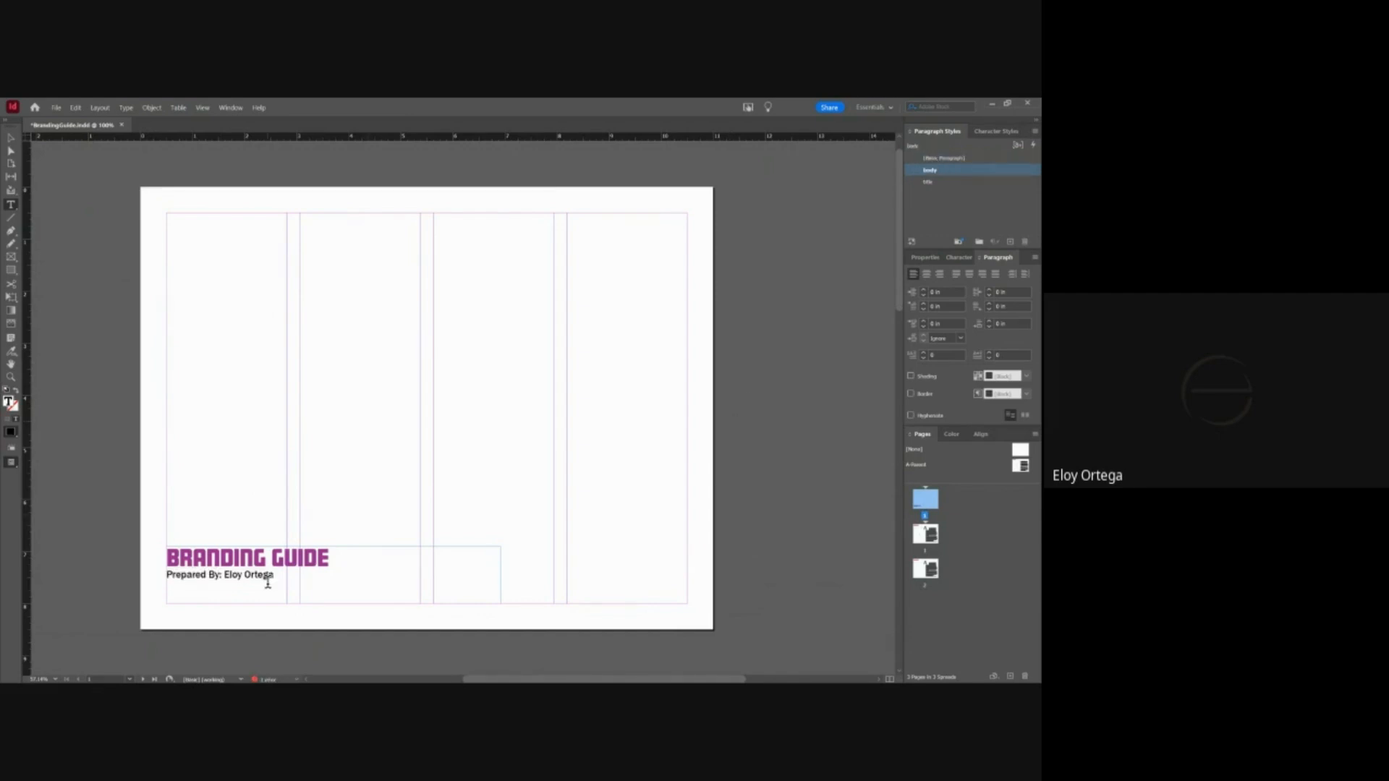
- Check which paragraph style is applied to each of the two cover text lines
double_click(252, 559)
click(252, 559)
double_click(255, 575)
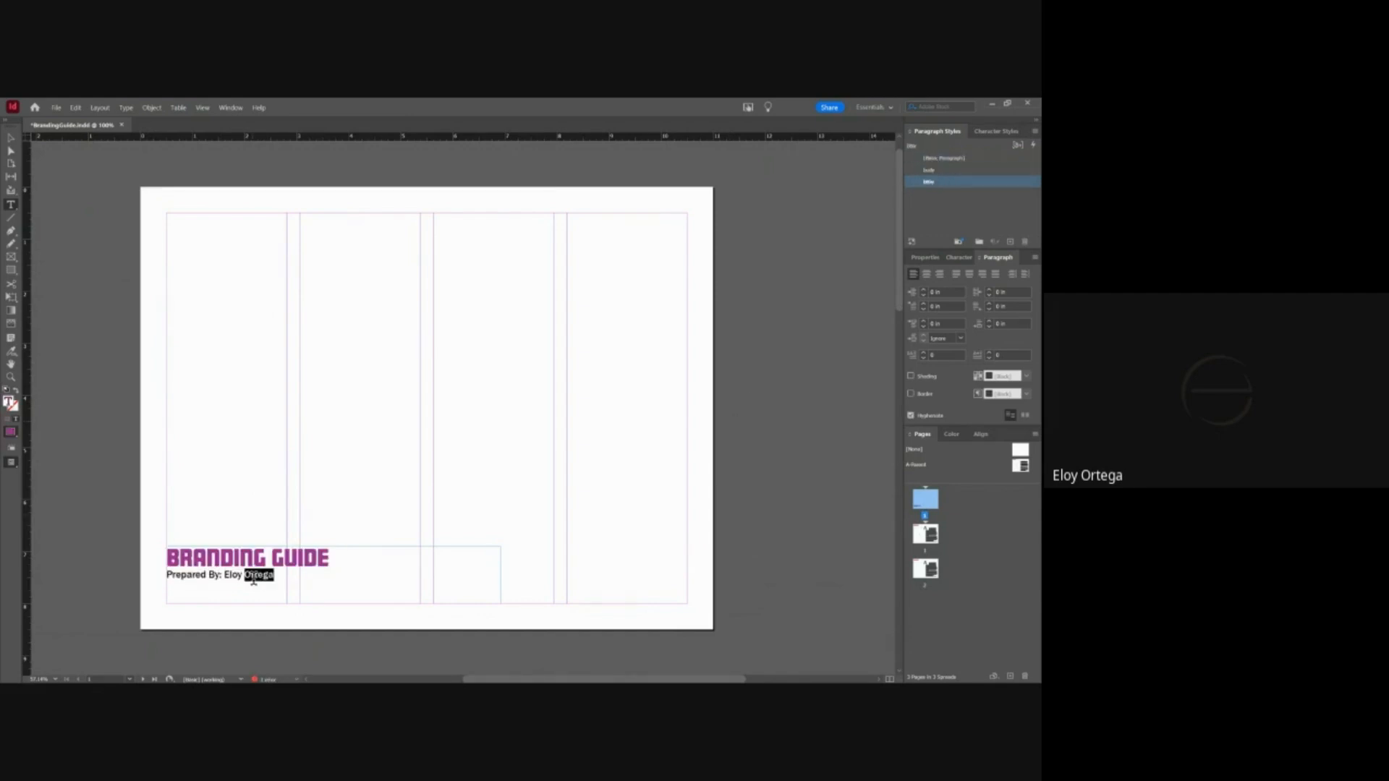
click(253, 577)
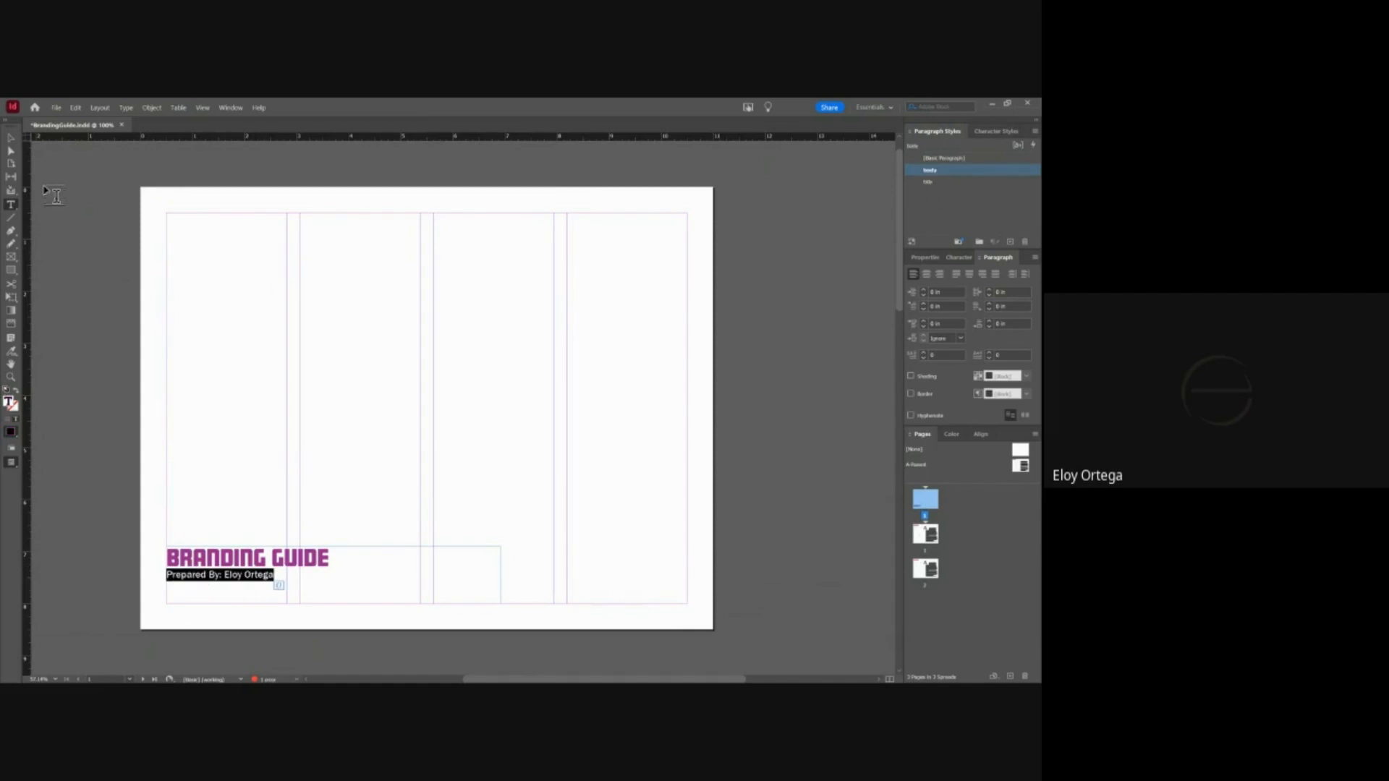
- Shrink the cover text frame's height and width to fit closely around the "Branding Guide" and "Prepared By" lines, keeping it against the lower margin
key(Escape)
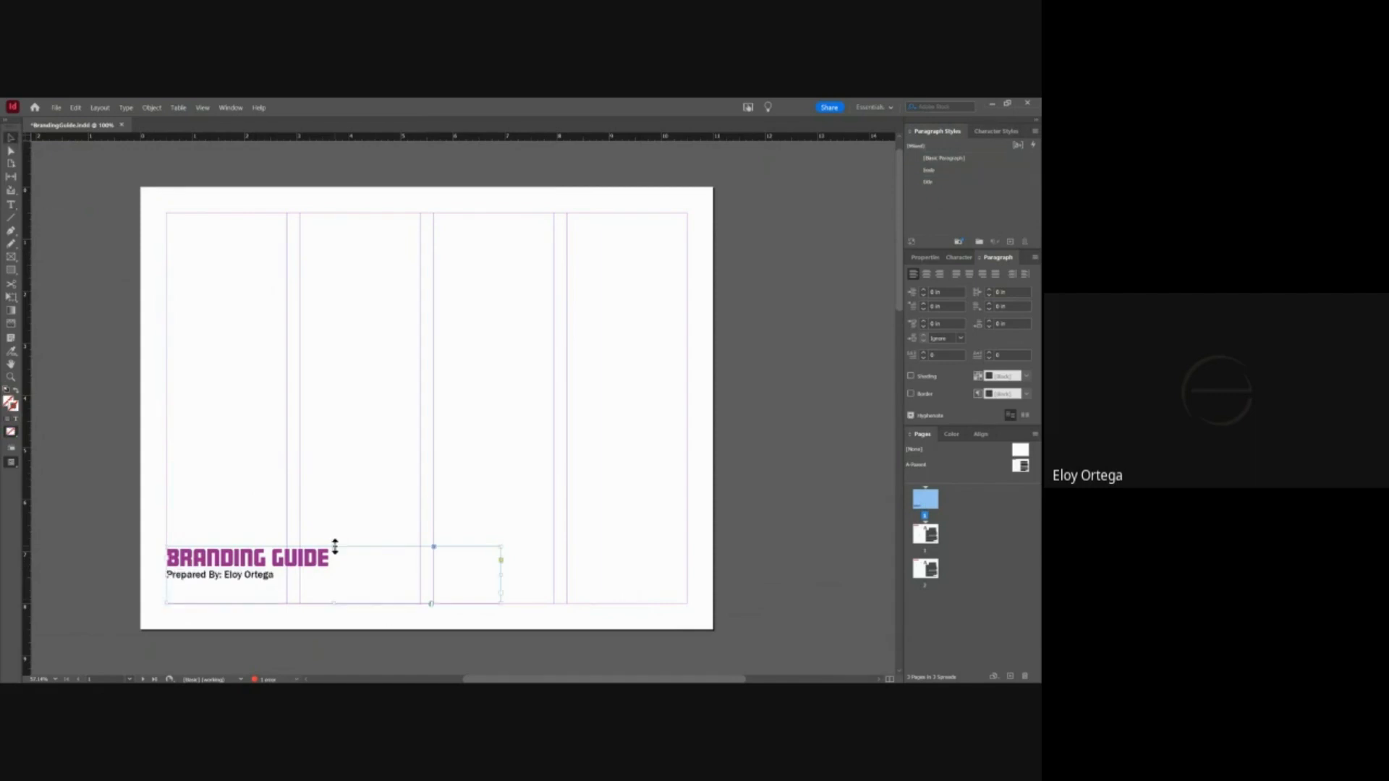
drag(335, 546, 335, 331)
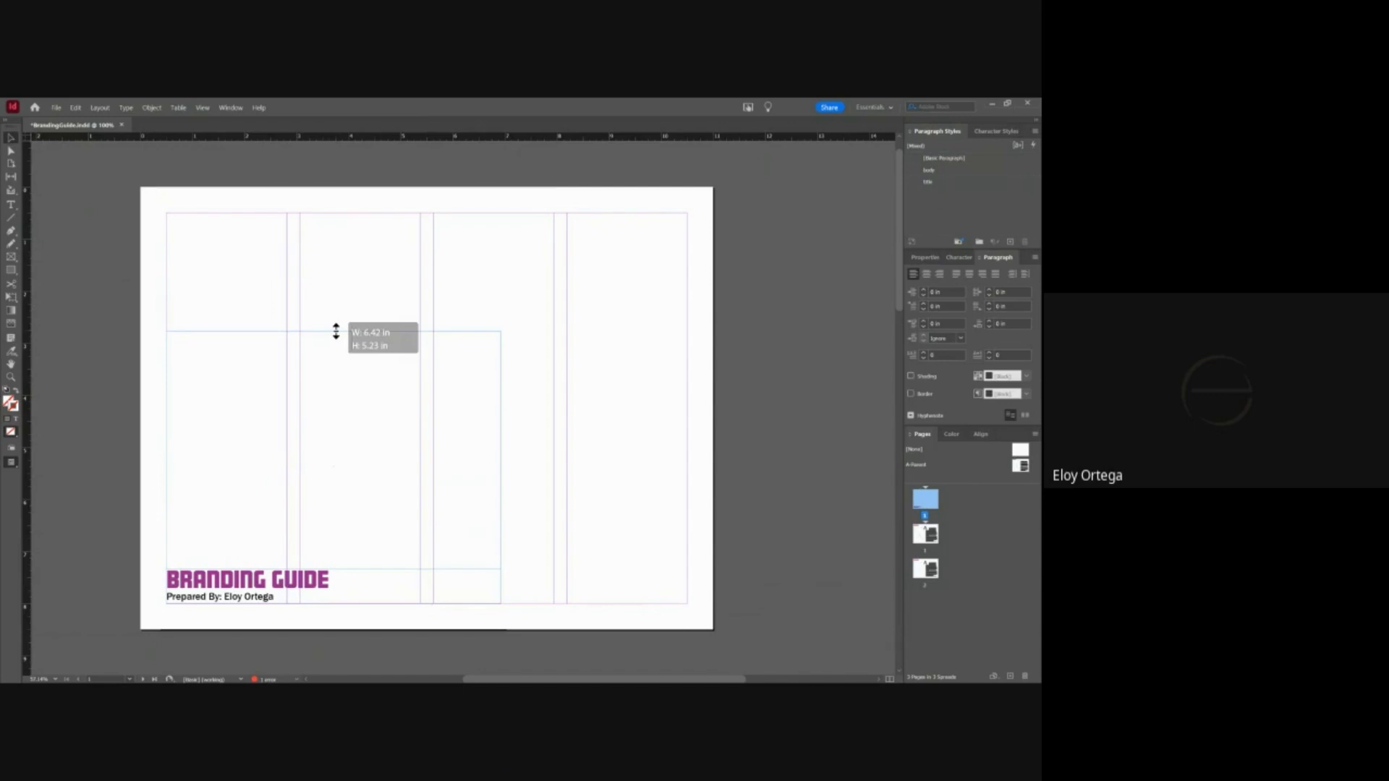
drag(335, 331, 348, 568)
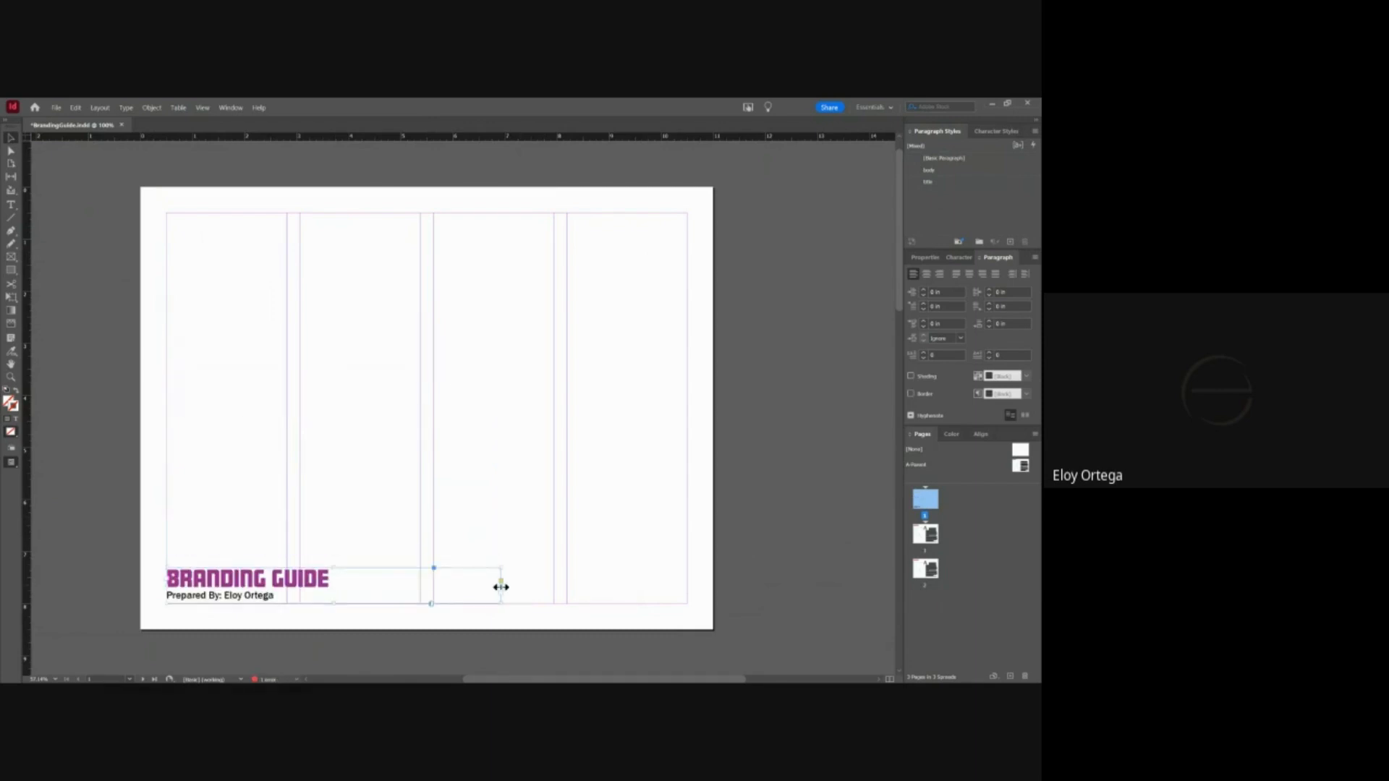
drag(500, 587, 336, 592)
click(476, 557)
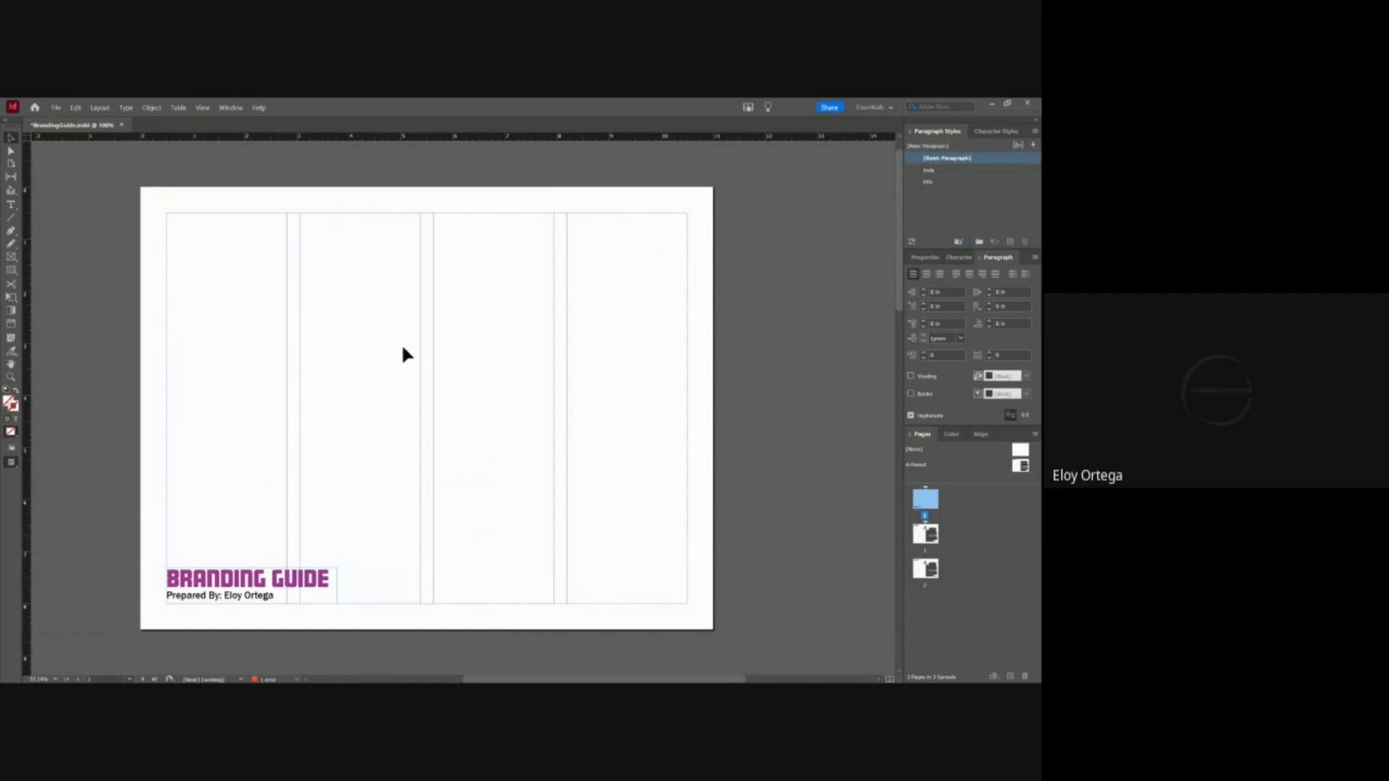
- Place logo.png from the bg > img folder on the cover page at about 6 × 4 in, with its upper-left corner near the second column
click(61, 101)
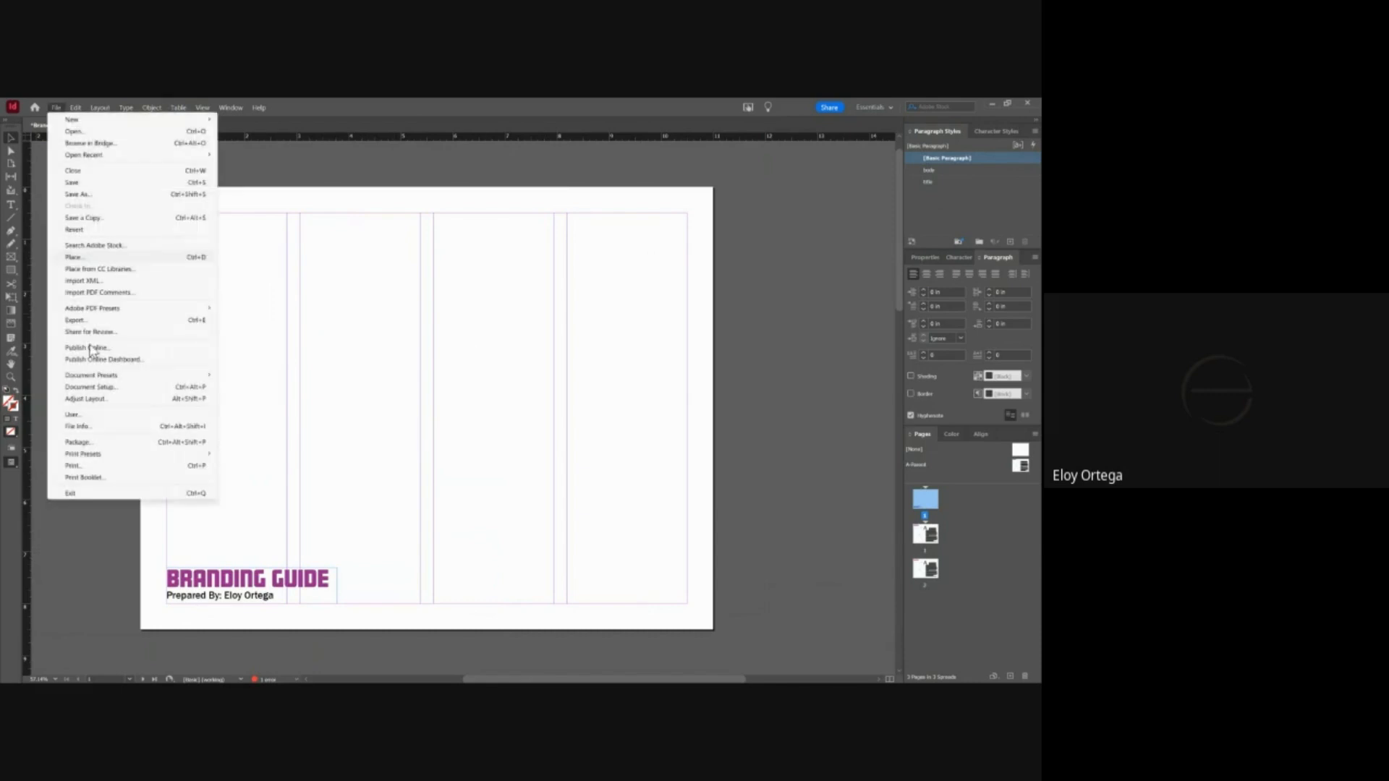
click(127, 266)
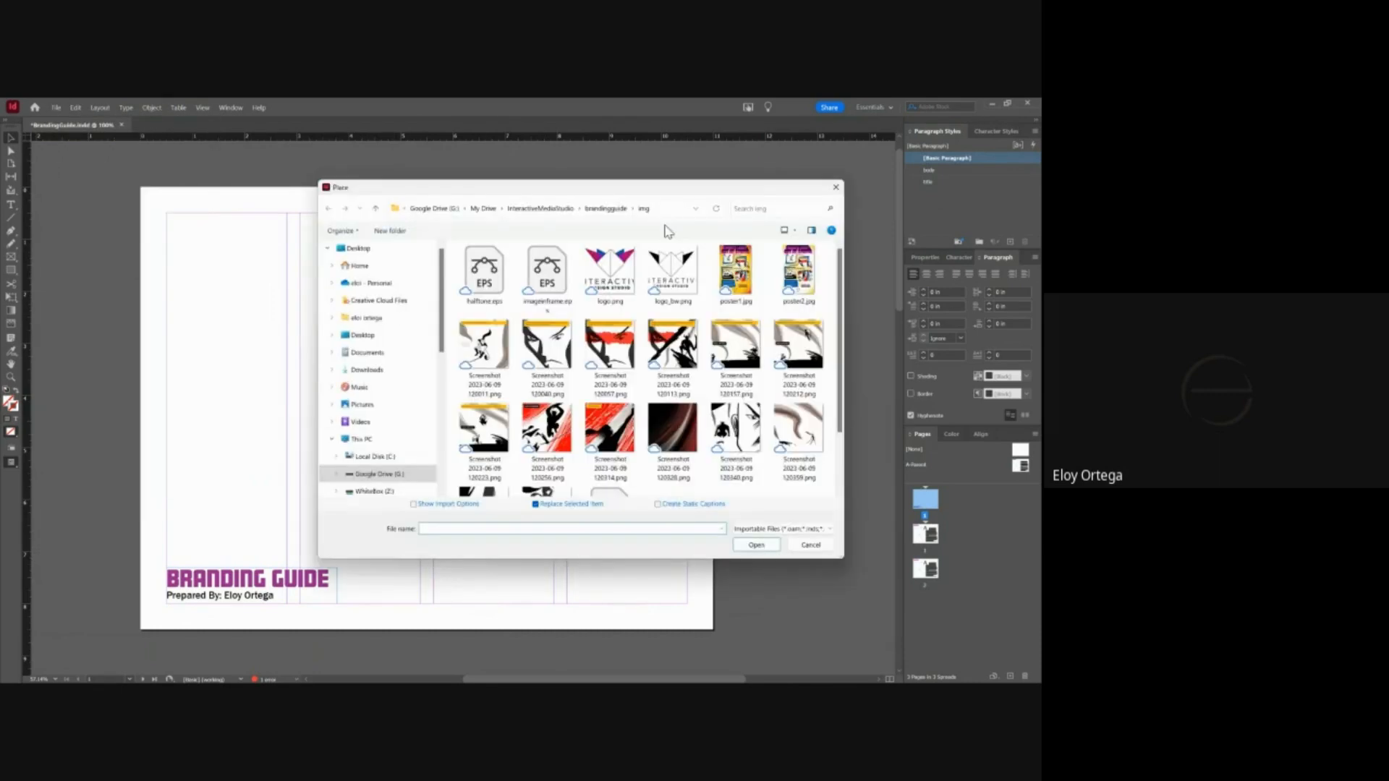
click(547, 208)
double_click(479, 265)
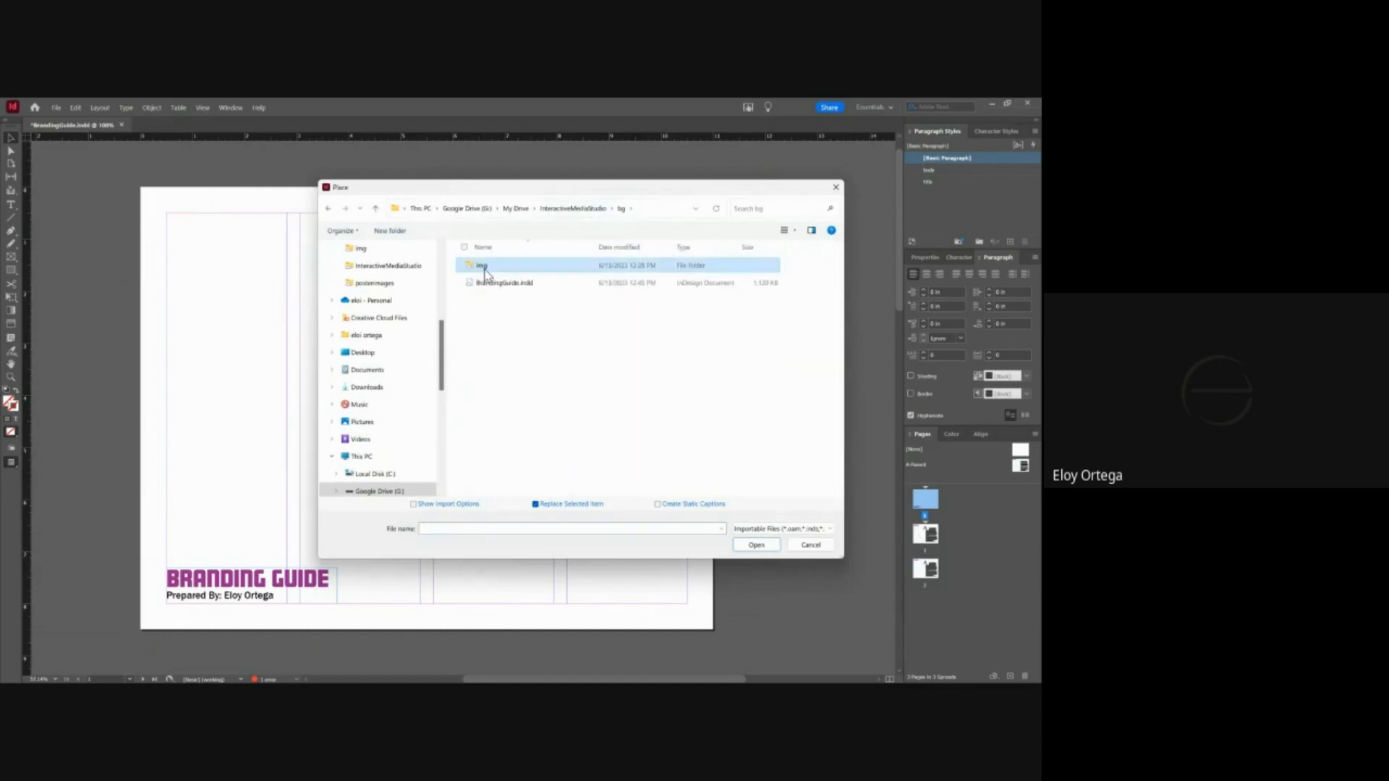
double_click(480, 266)
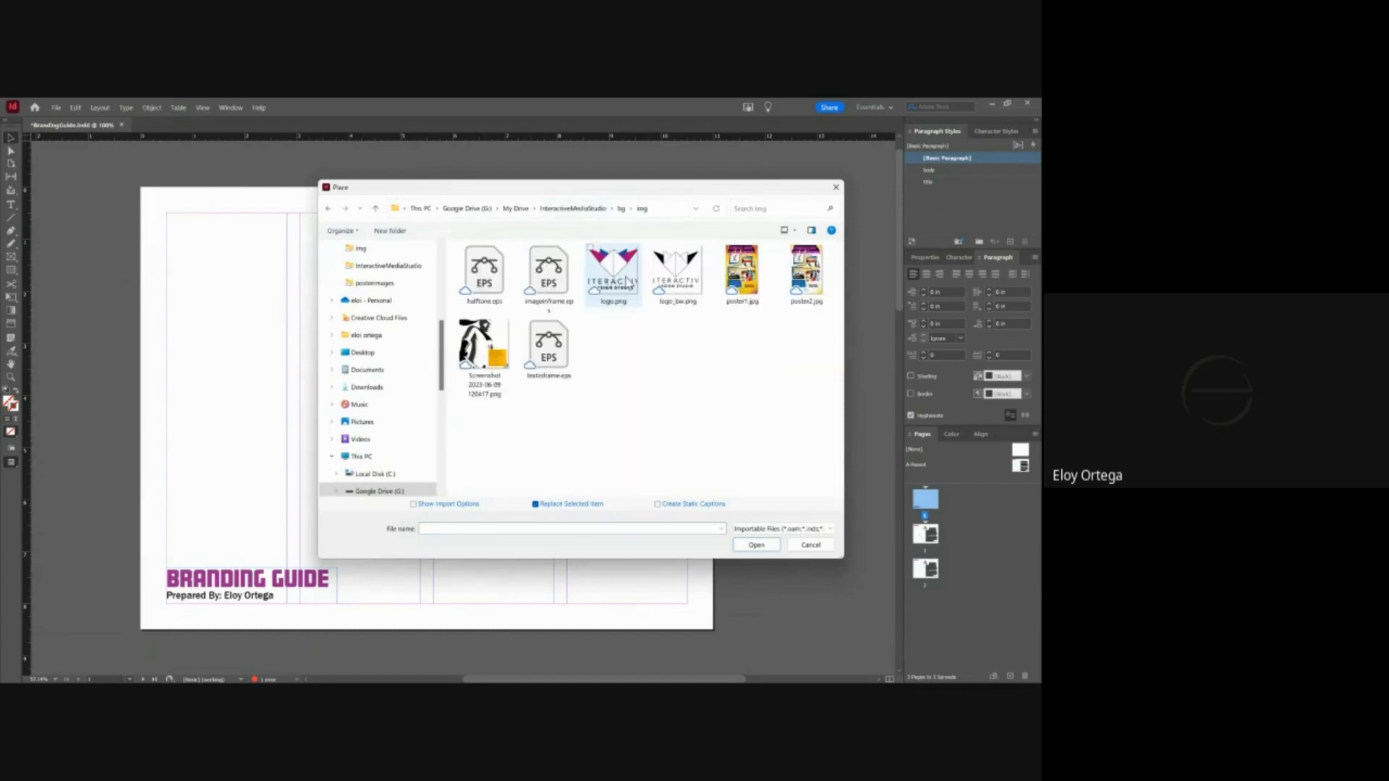
double_click(626, 281)
click(374, 377)
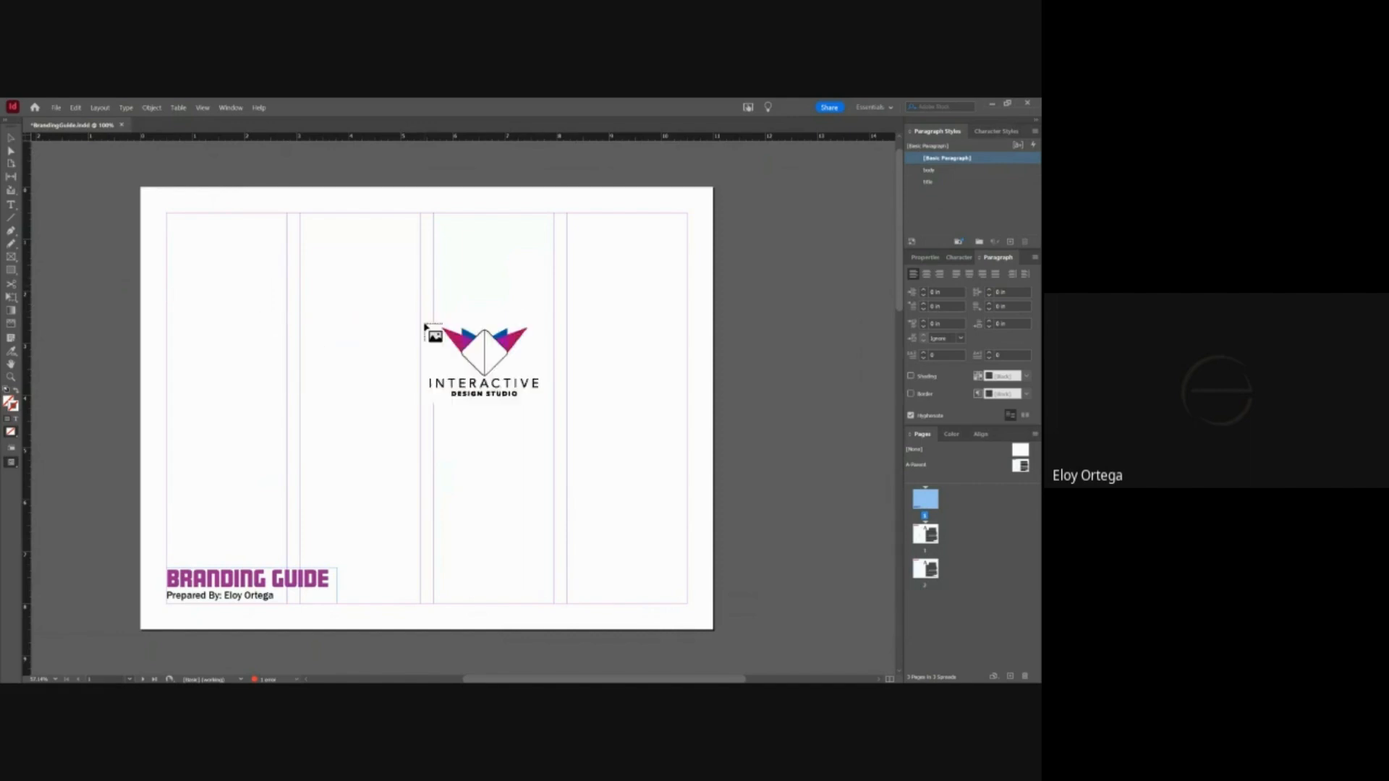
click(293, 268)
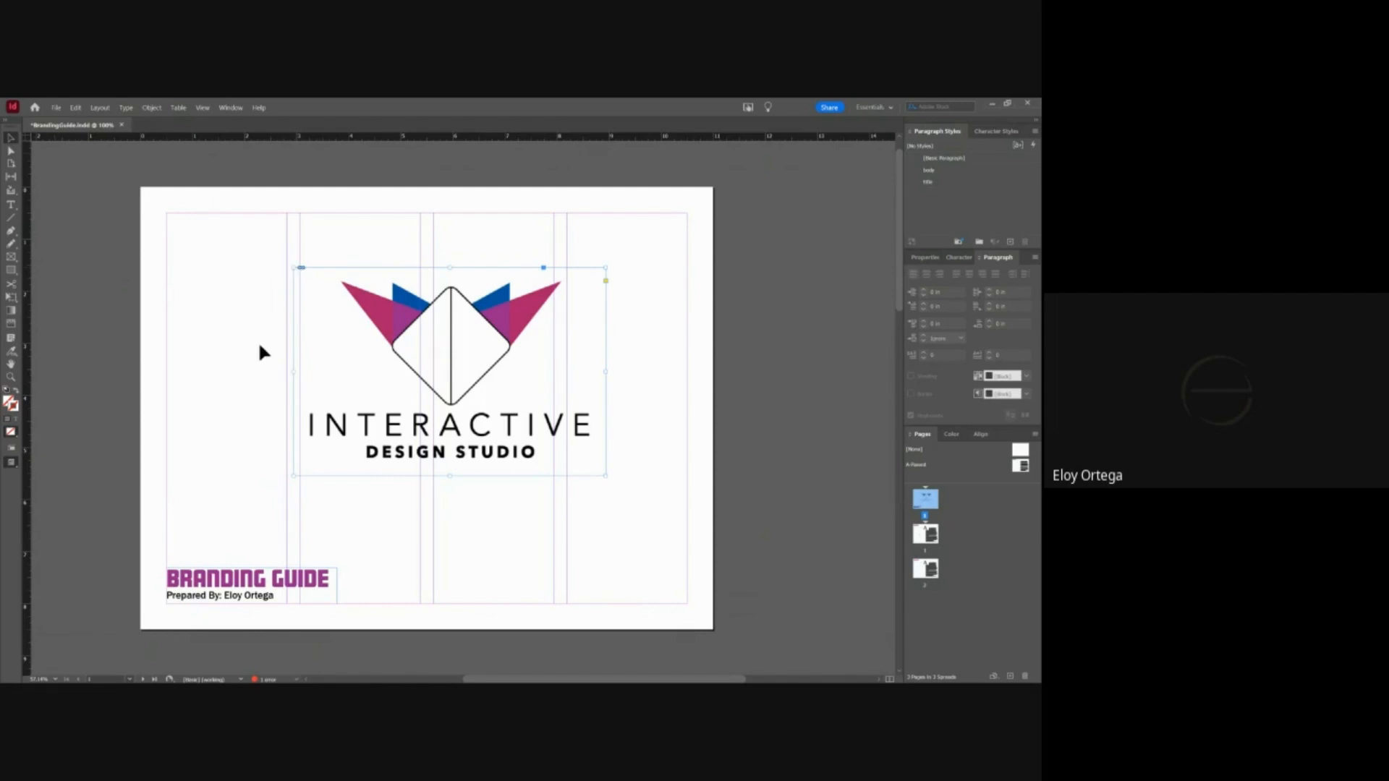
- Try cropping the logo by resizing its frame's left and right sides, and undo the frame changes
drag(293, 371, 427, 368)
drag(606, 372, 514, 363)
double_click(513, 363)
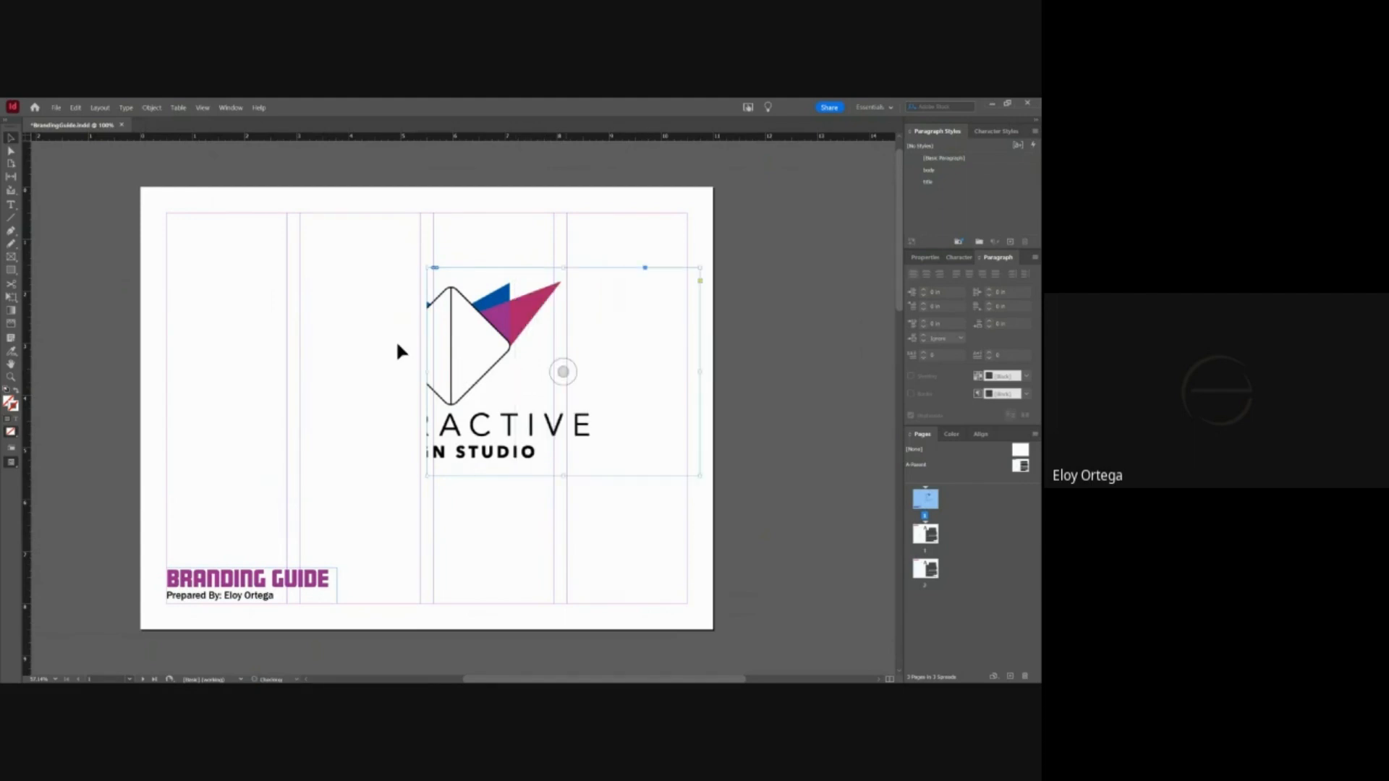
drag(426, 371, 183, 367)
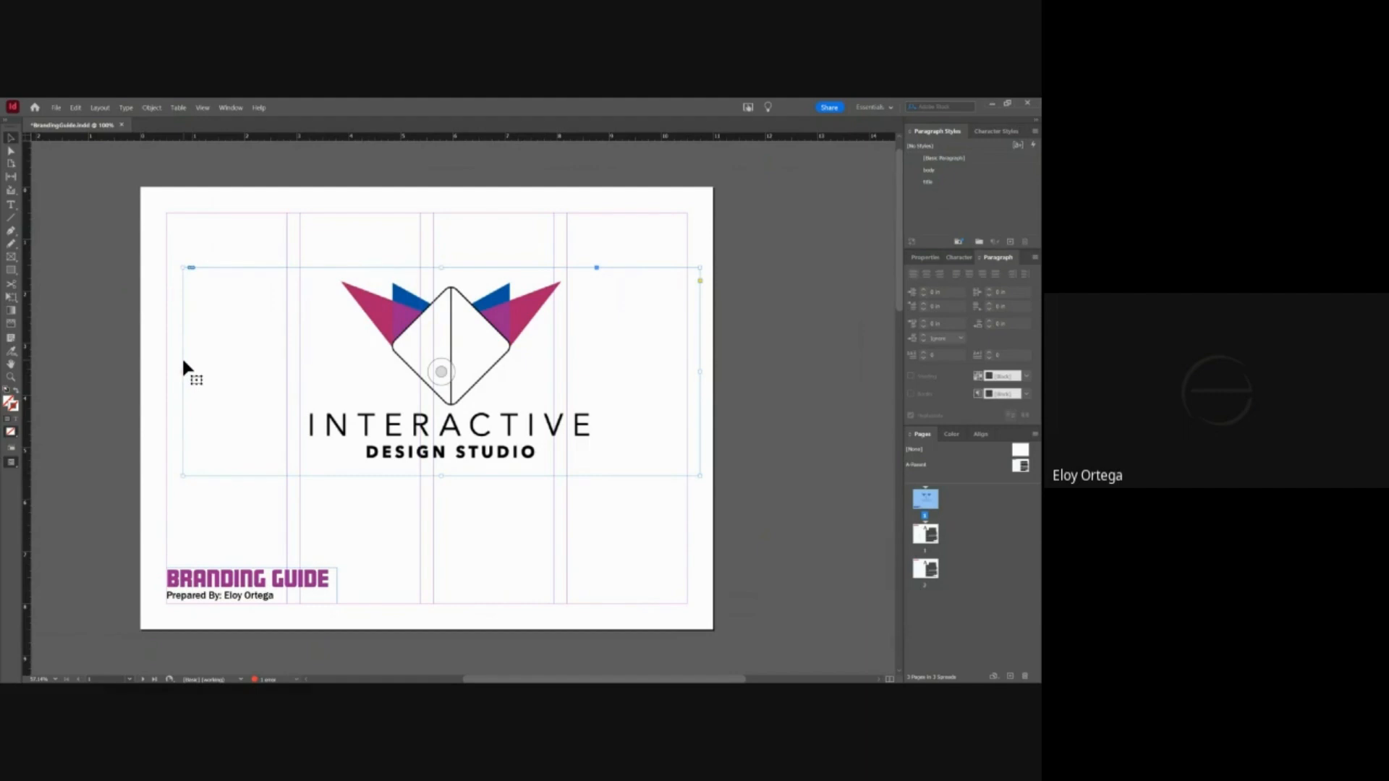
key(ctrl+z)
key(ctrl+alt+c)
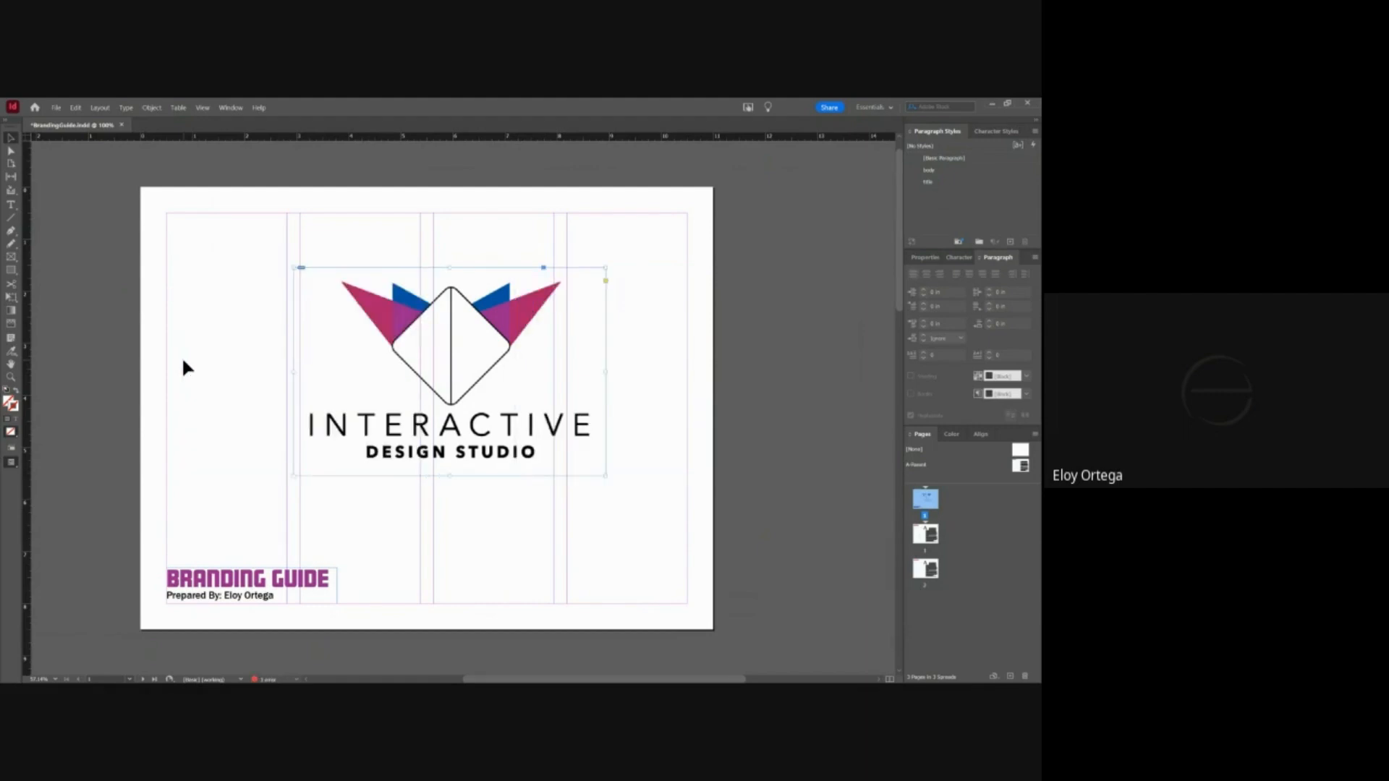
- Select the logo image inside its frame, scale it down to about half size and reposition it within the frame
double_click(448, 324)
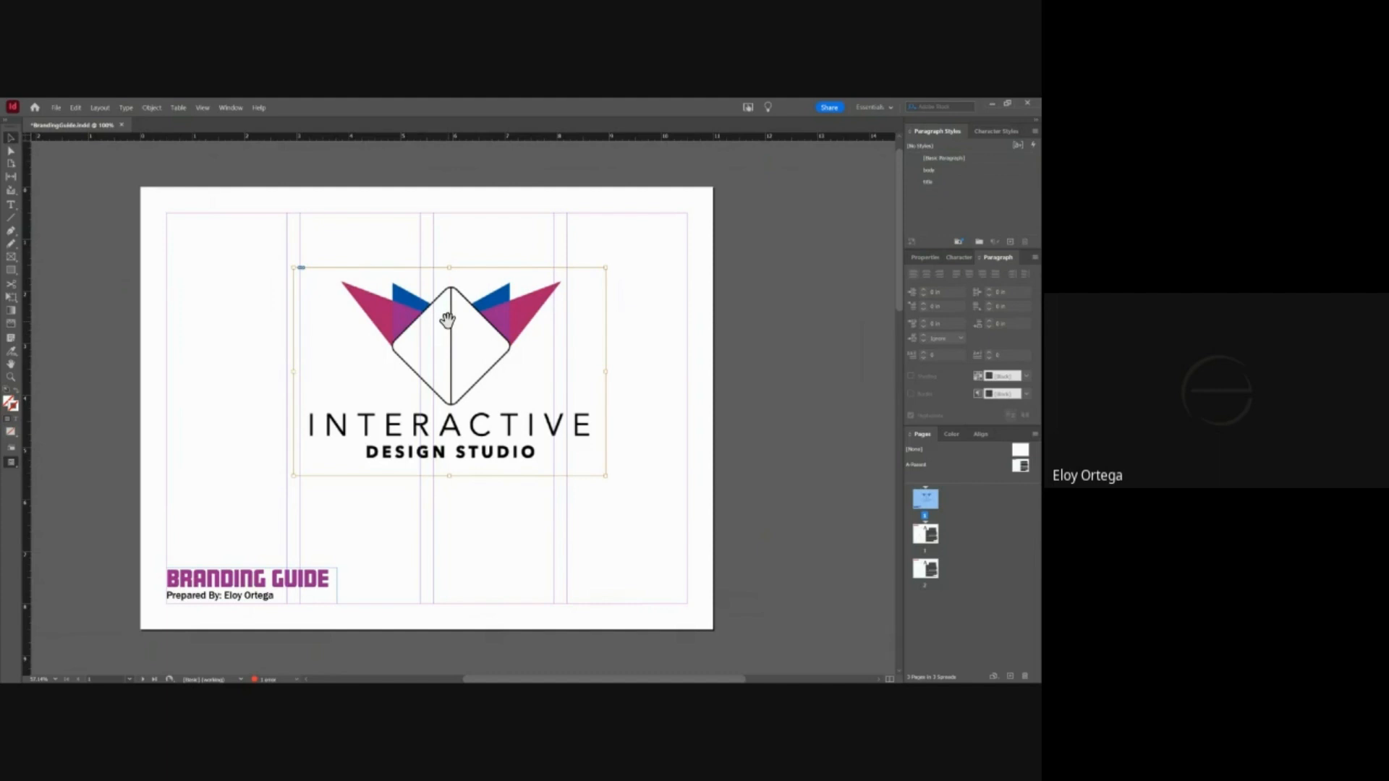
drag(447, 320, 618, 344)
drag(539, 326, 547, 415)
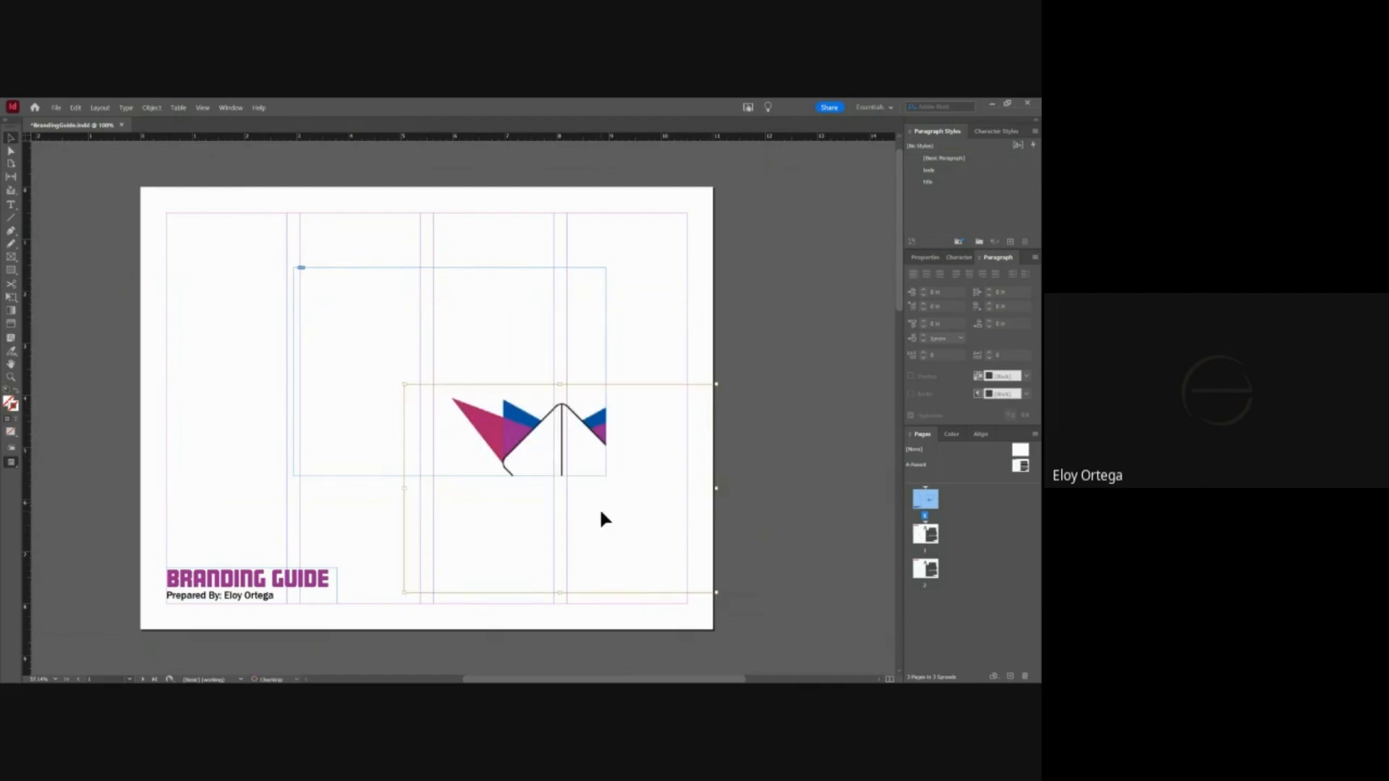
drag(716, 591, 561, 466)
drag(485, 435, 448, 354)
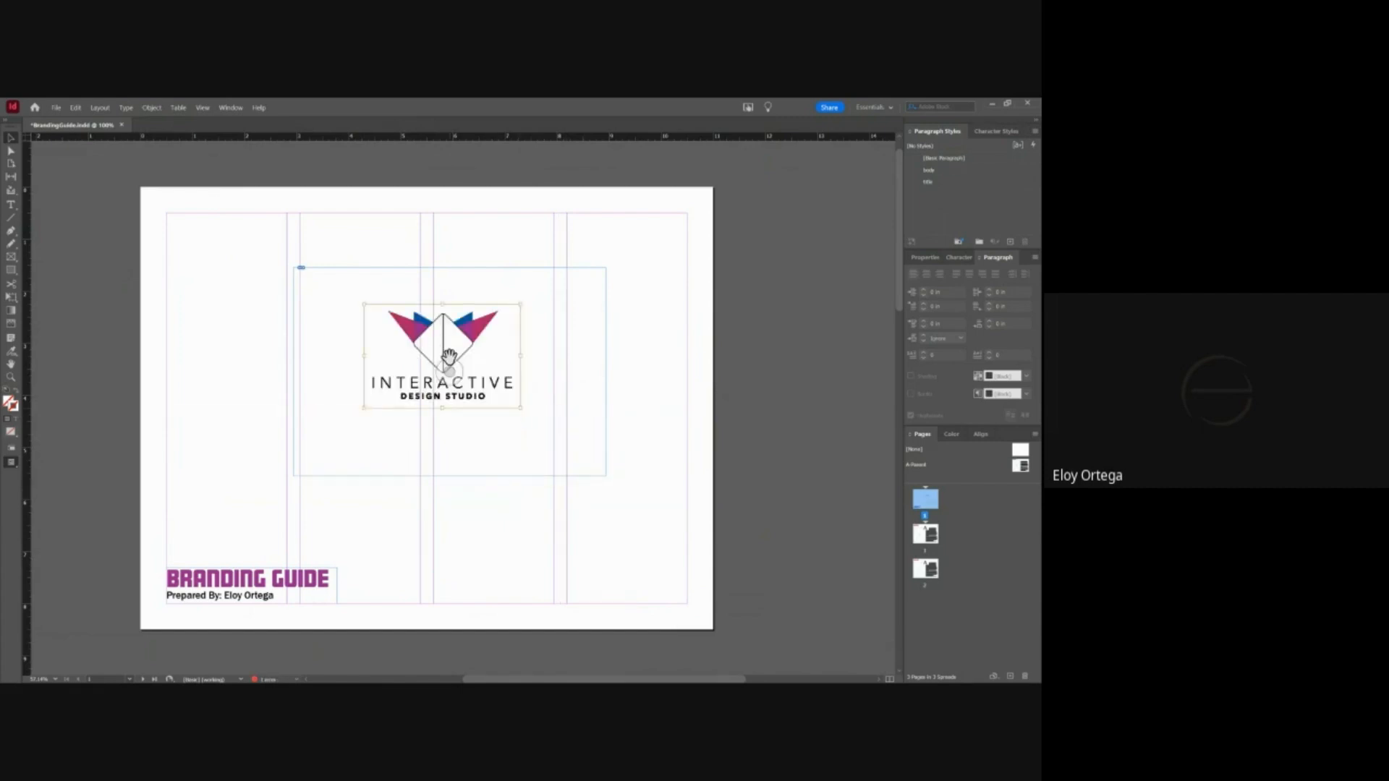
- Undo the scaling and repositioning of the logo image inside its frame and deselect it
key(ctrl+z)
key(ctrl+z)
key(ctrl+z)
key(ctrl+z)
key(ctrl+z)
key(ctrl+z)
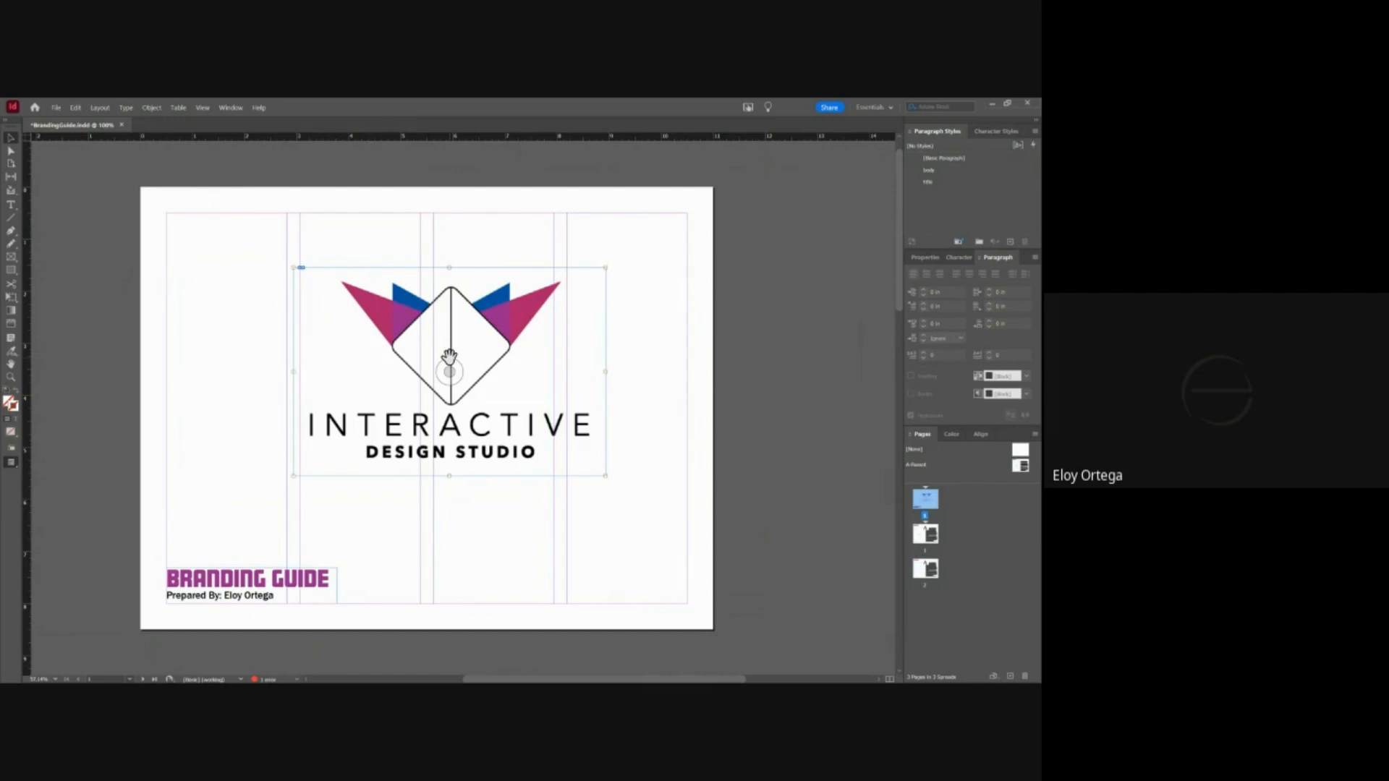
click(237, 286)
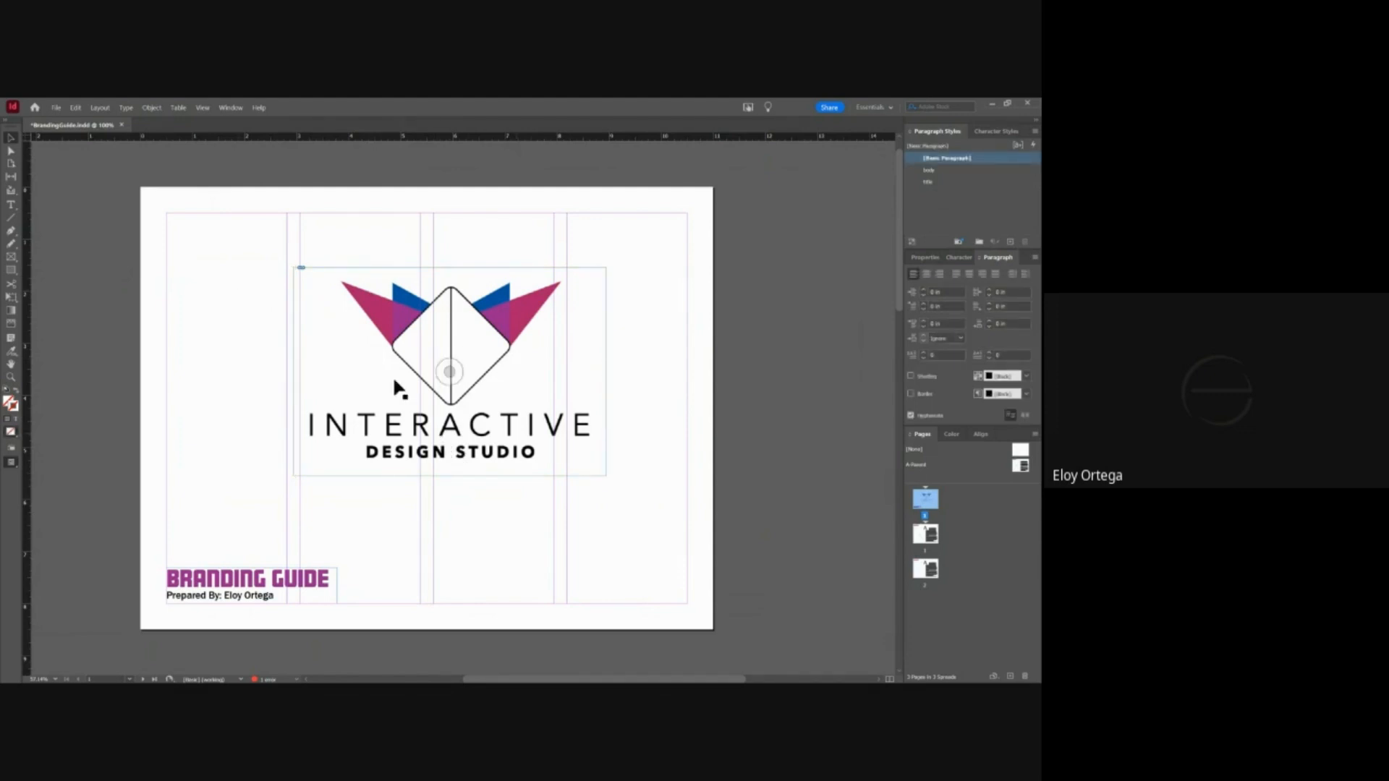
- Set the display performance to High Quality Display
click(207, 107)
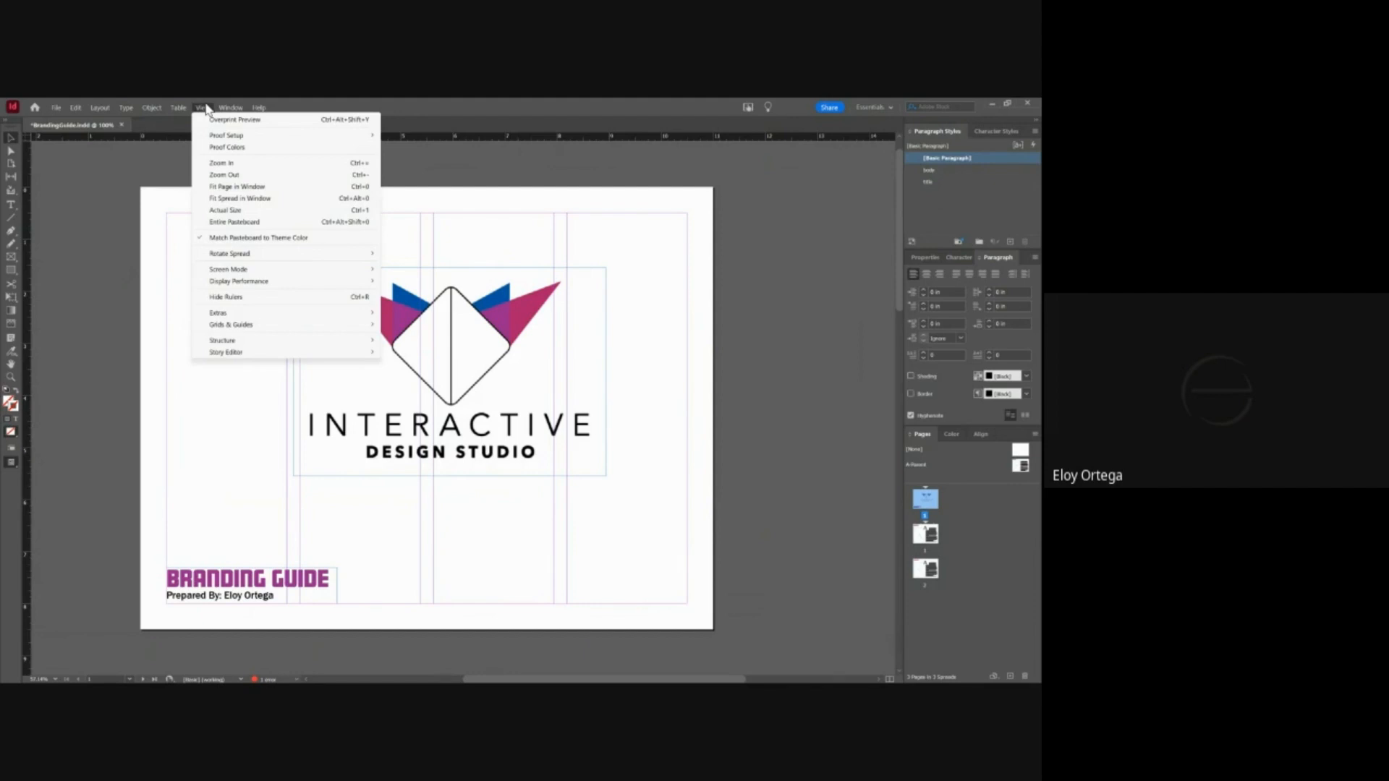
mouse_move(246, 289)
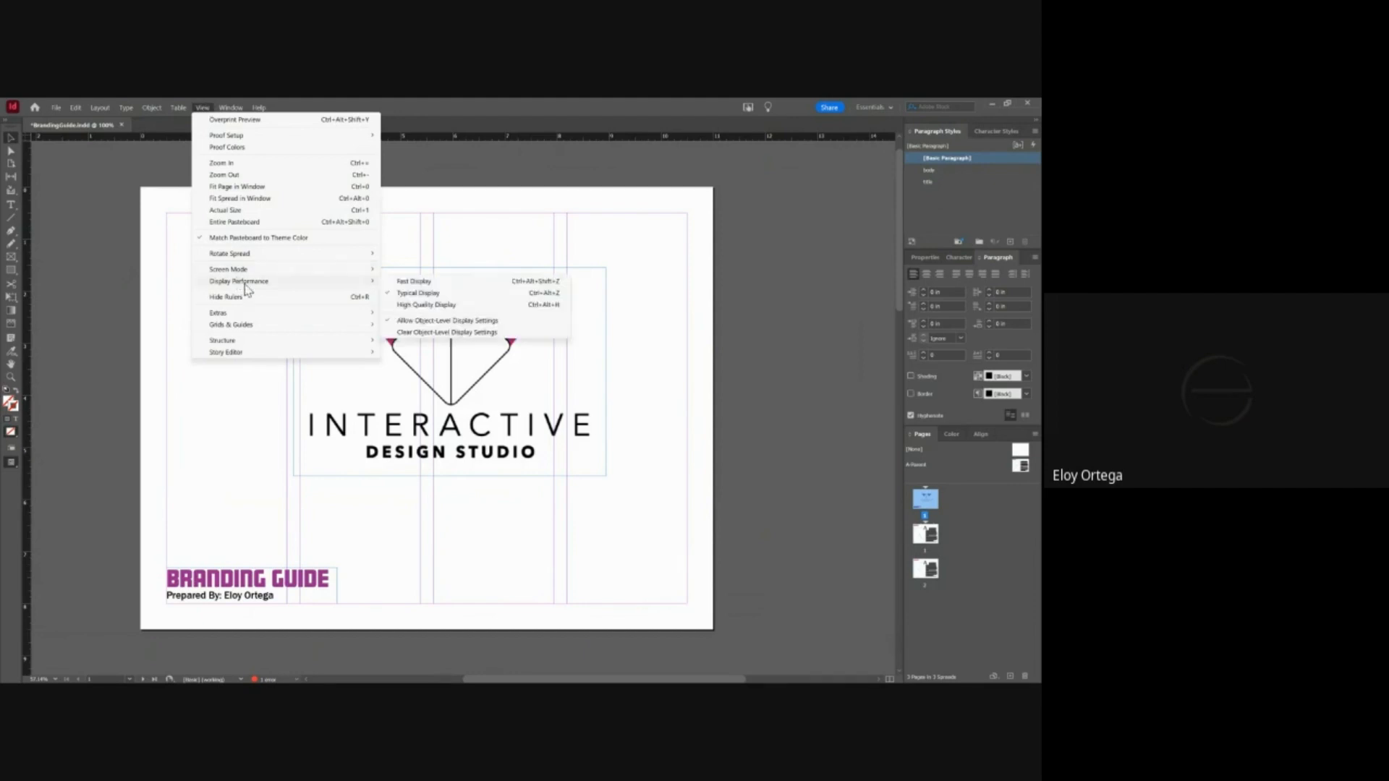
click(421, 305)
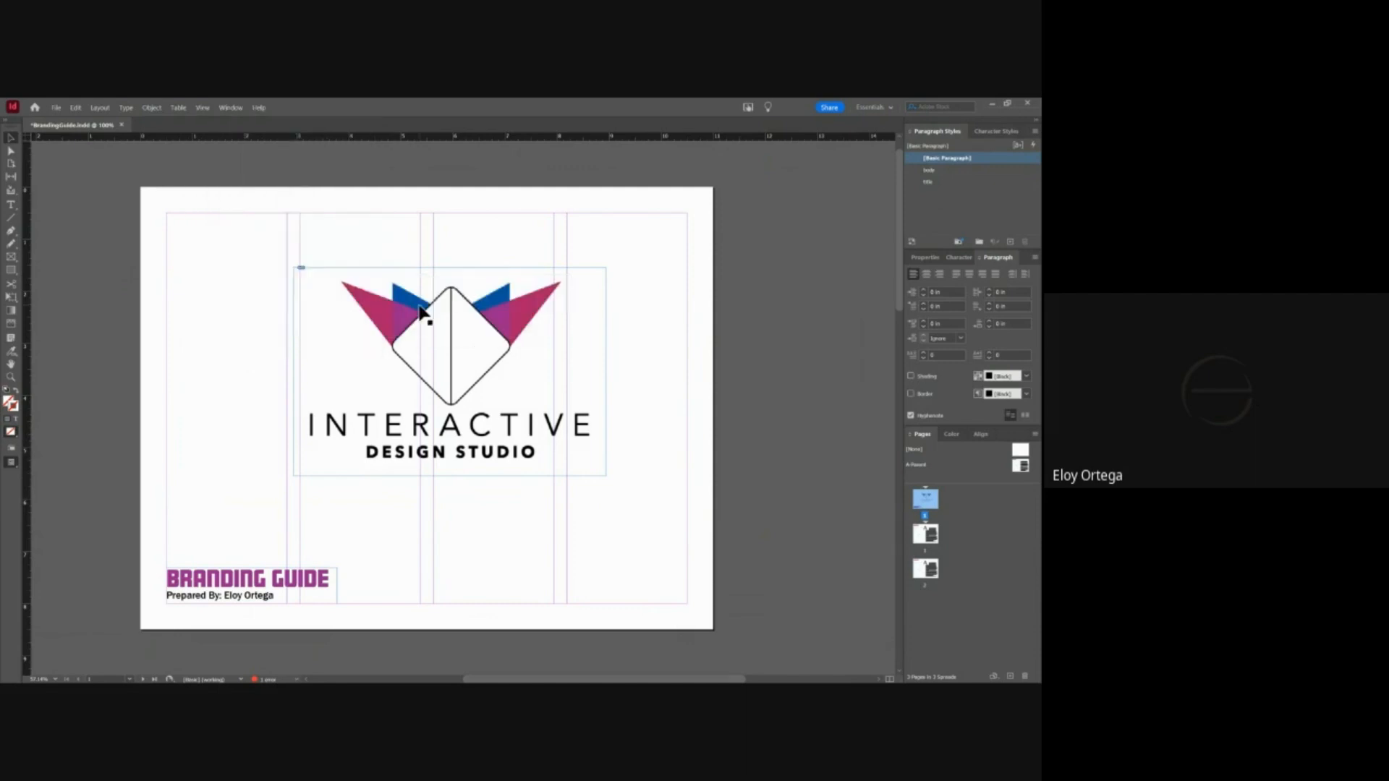
click(449, 371)
- Switch the display performance to Fast Display and back to Typical Display
click(203, 107)
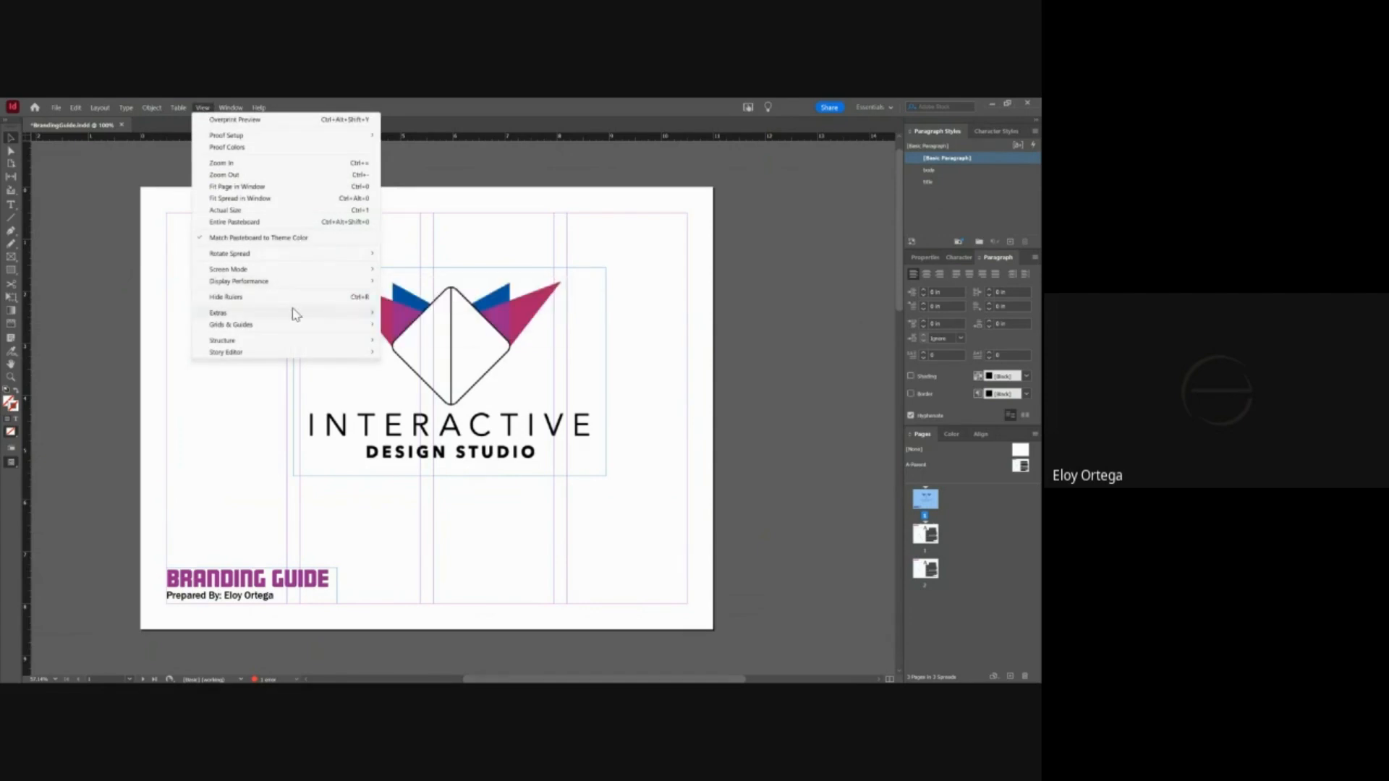
mouse_move(295, 285)
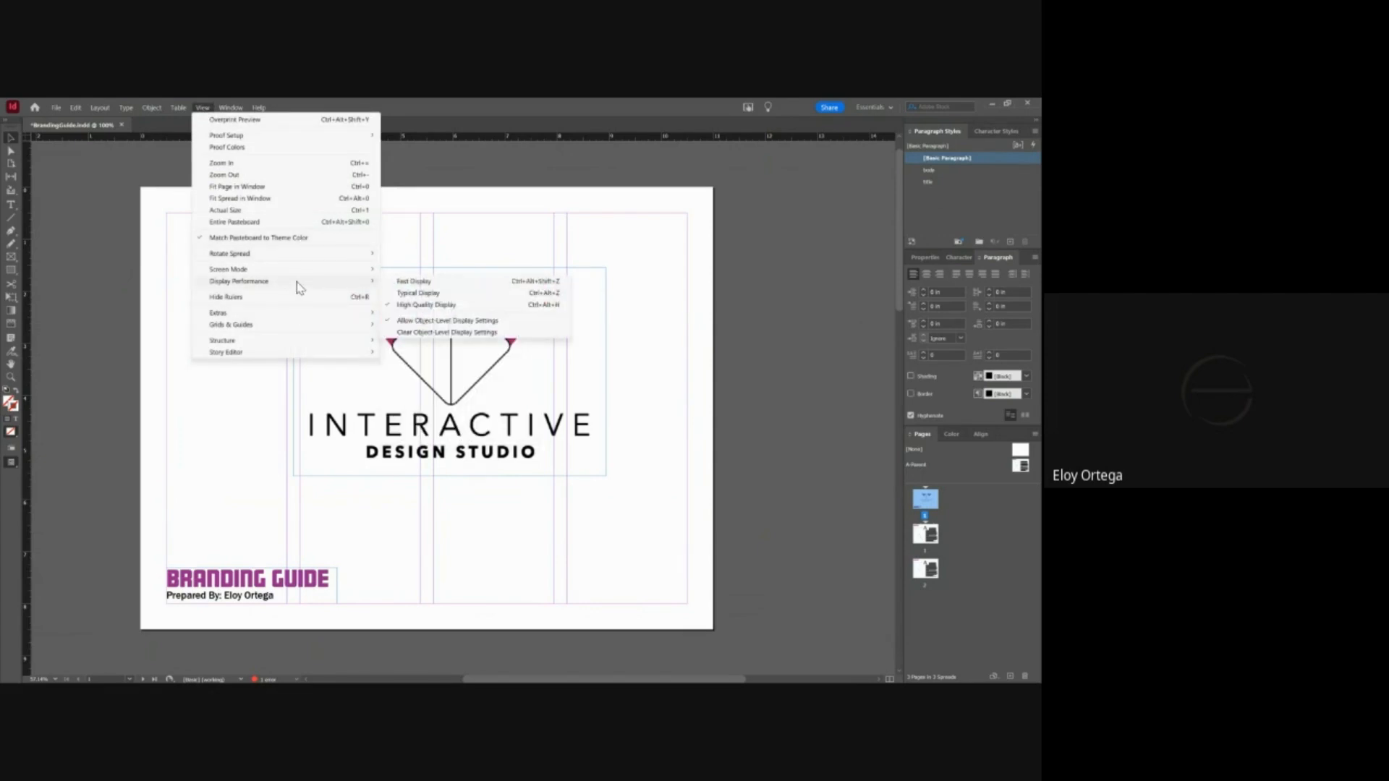
click(416, 285)
click(203, 107)
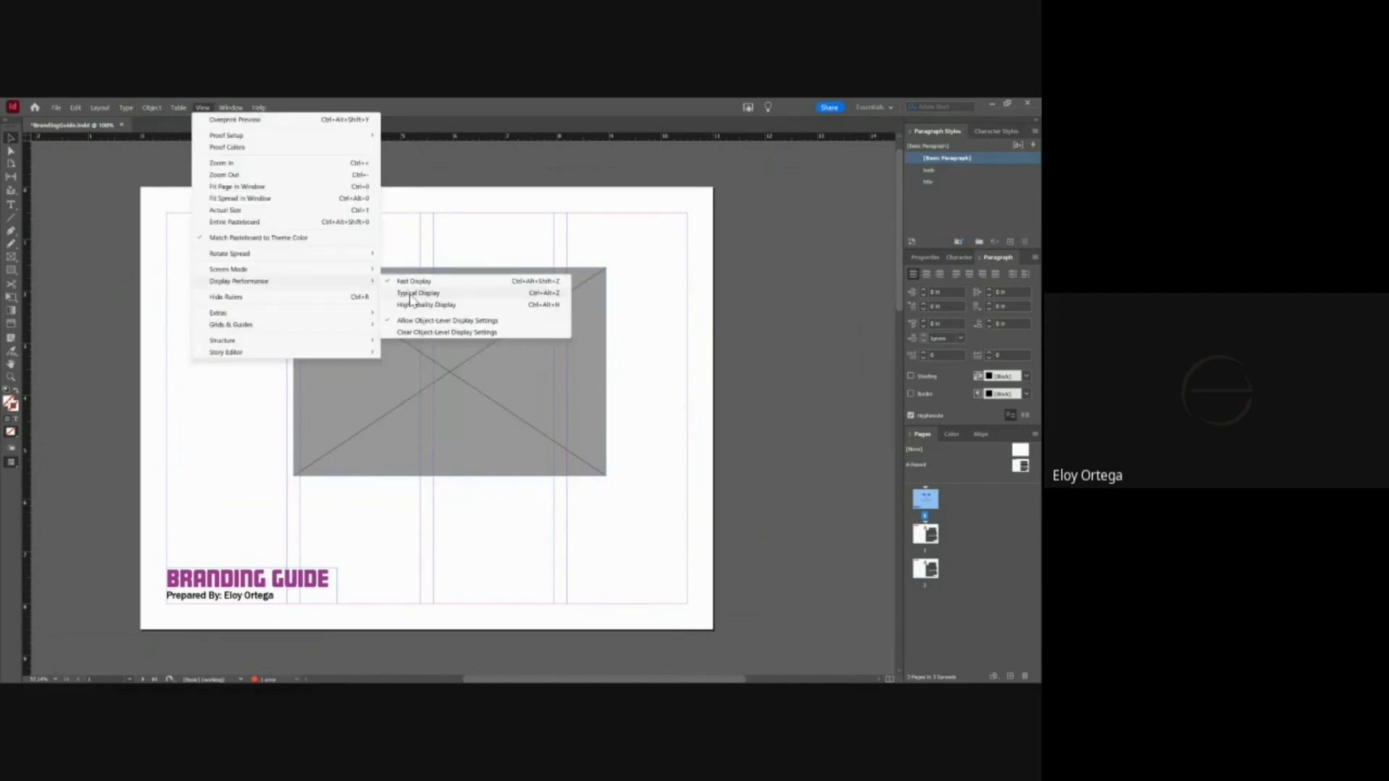
click(410, 299)
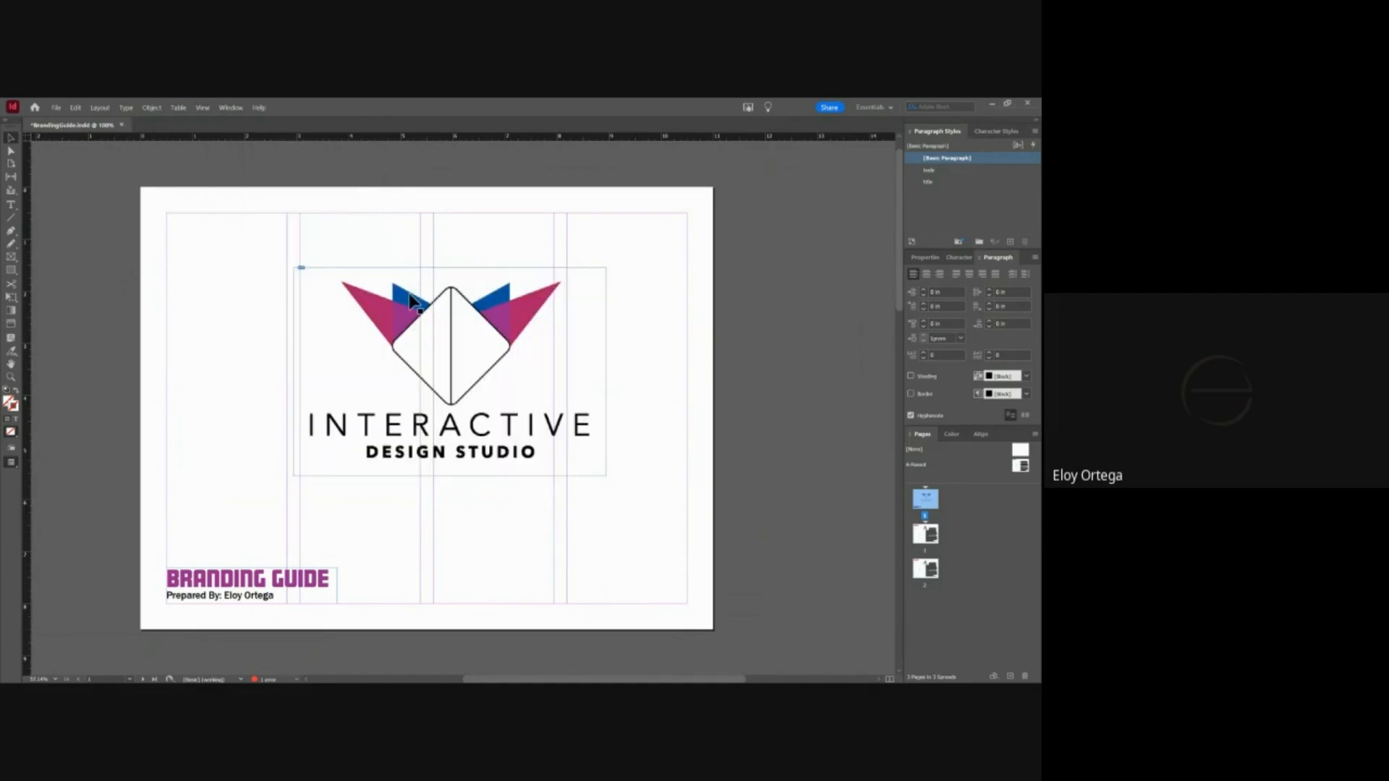
- Select the logo frame and show its properties with enough room to reach the frame fitting options
click(410, 298)
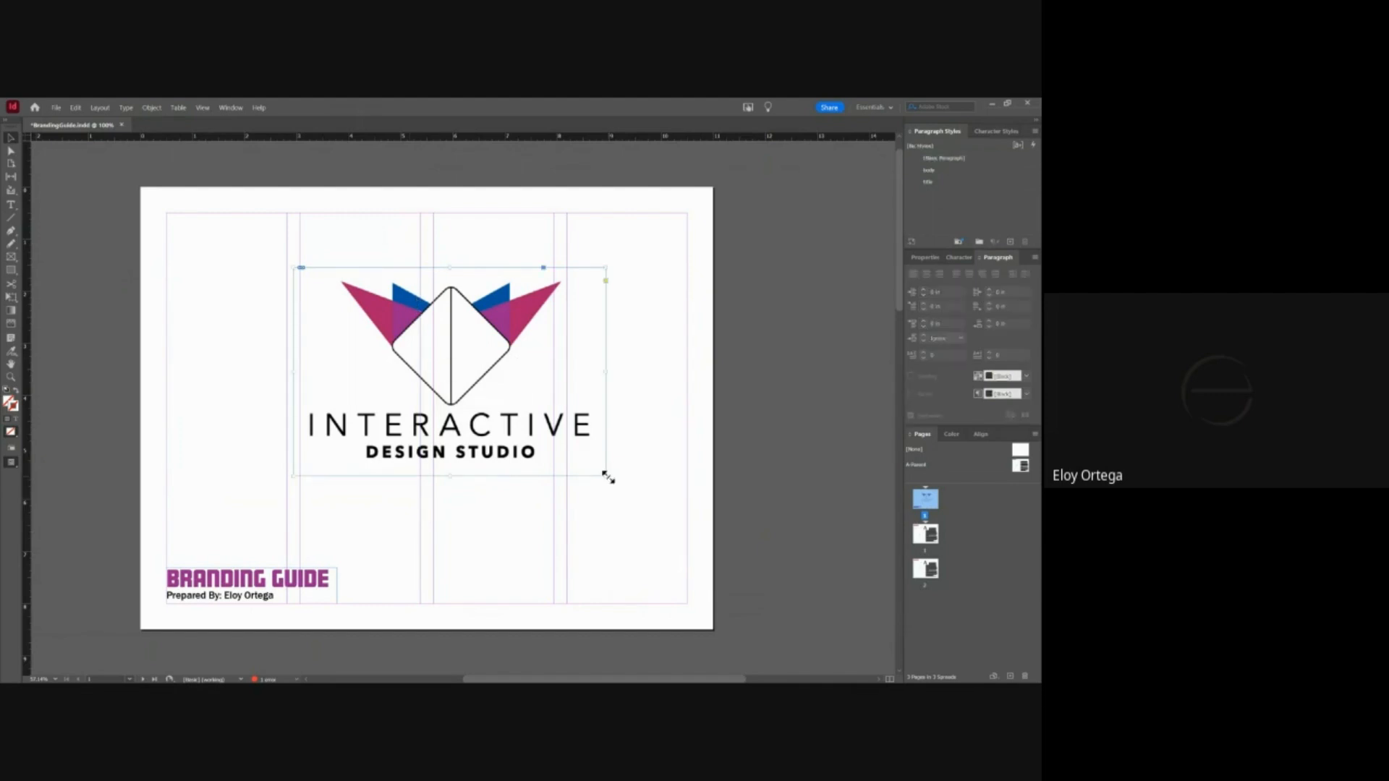
click(925, 259)
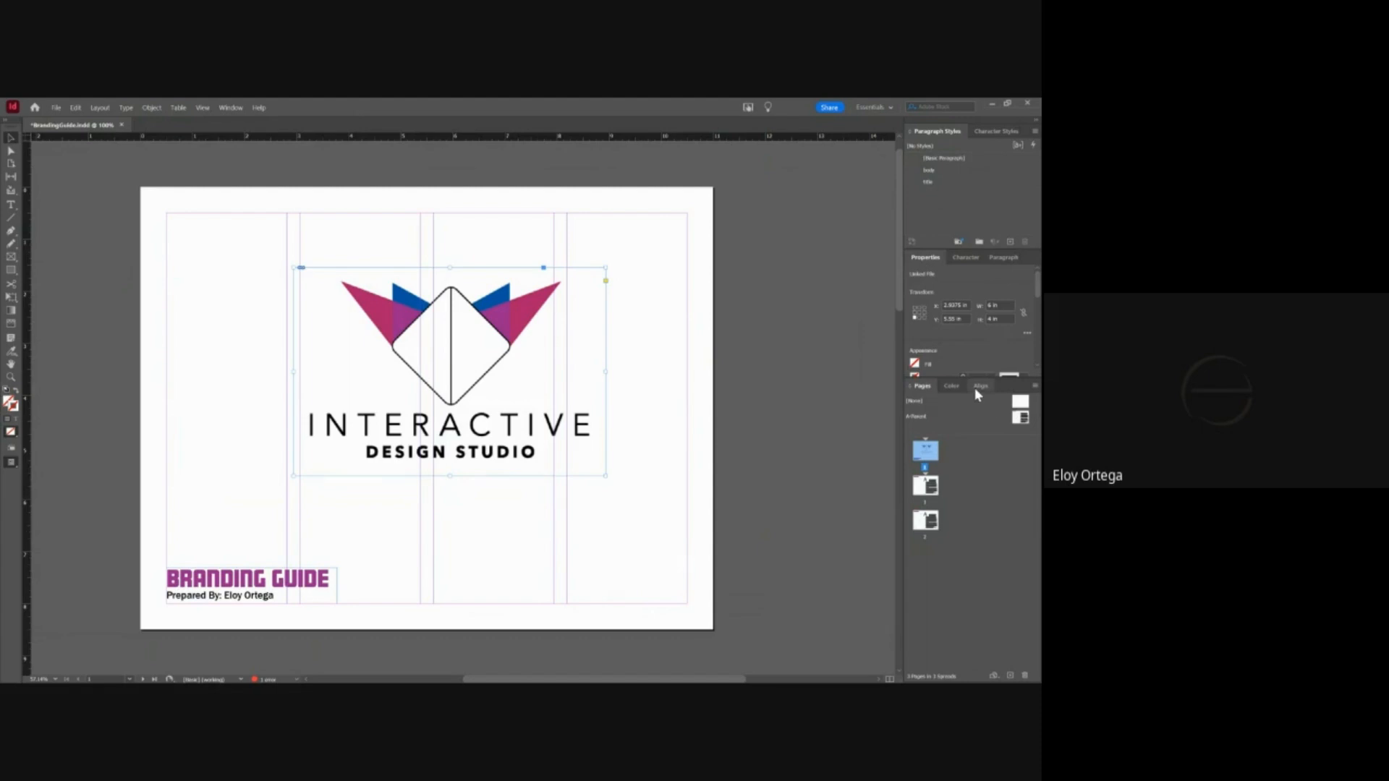
drag(973, 377, 983, 576)
scroll(989, 463, down, 3)
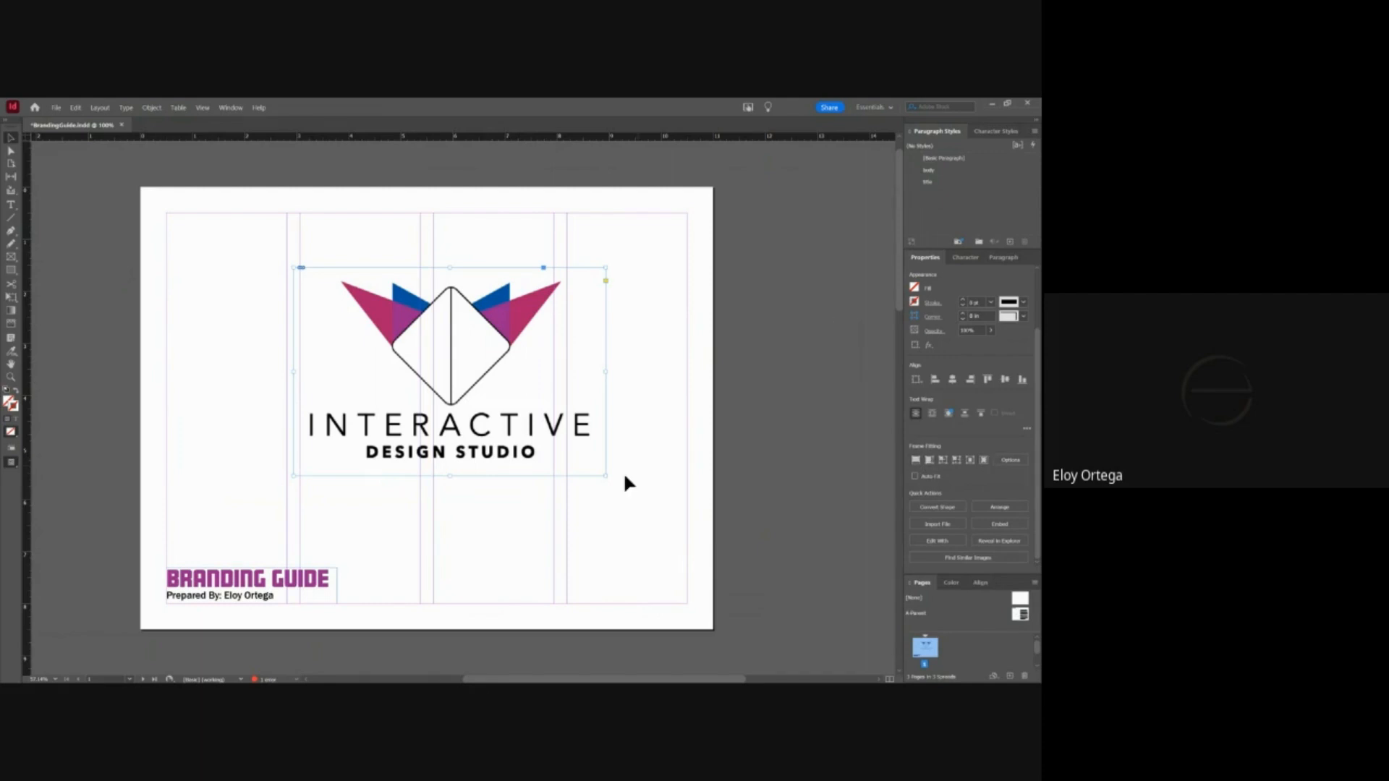
- Enlarge the logo frame and fit its content proportionally, and repeat the fitting with the frame shrunk to about the second column's width
drag(605, 475, 680, 529)
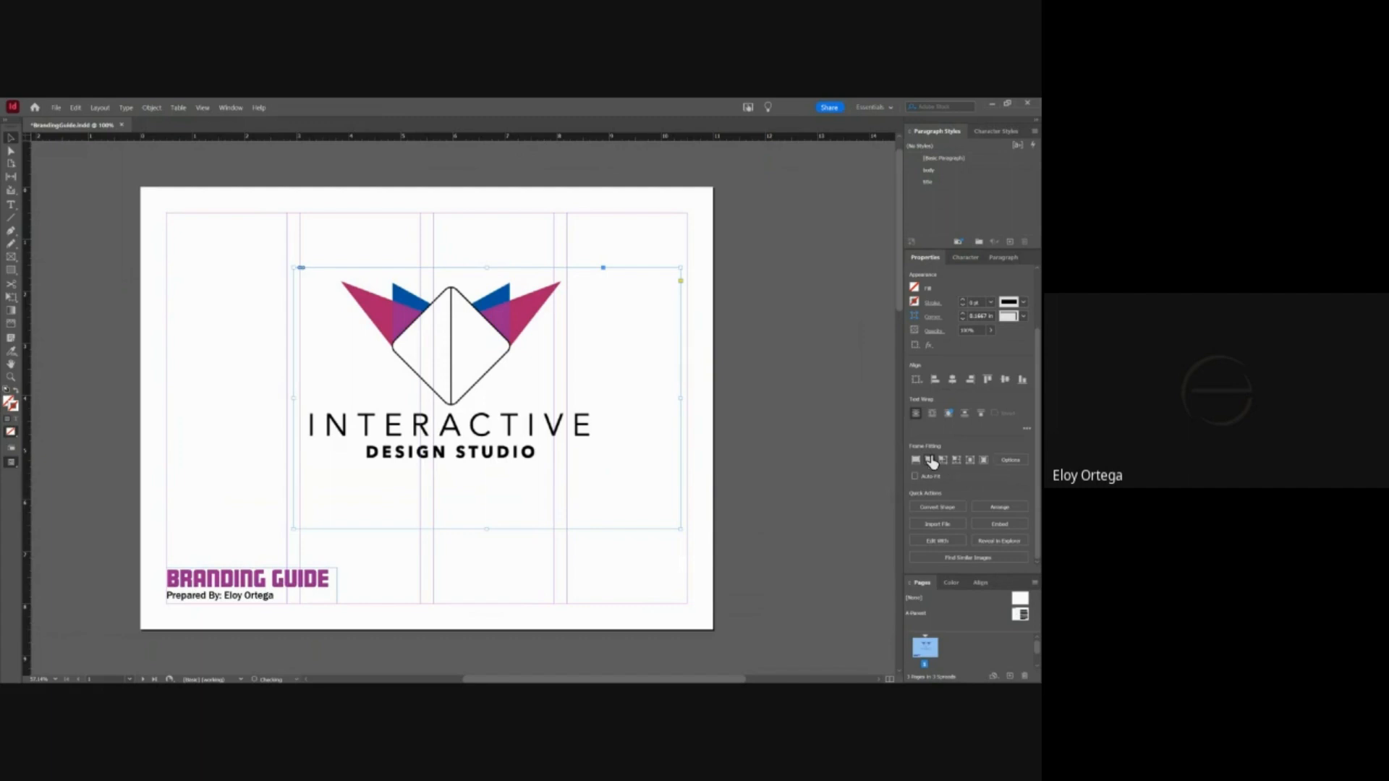
click(930, 460)
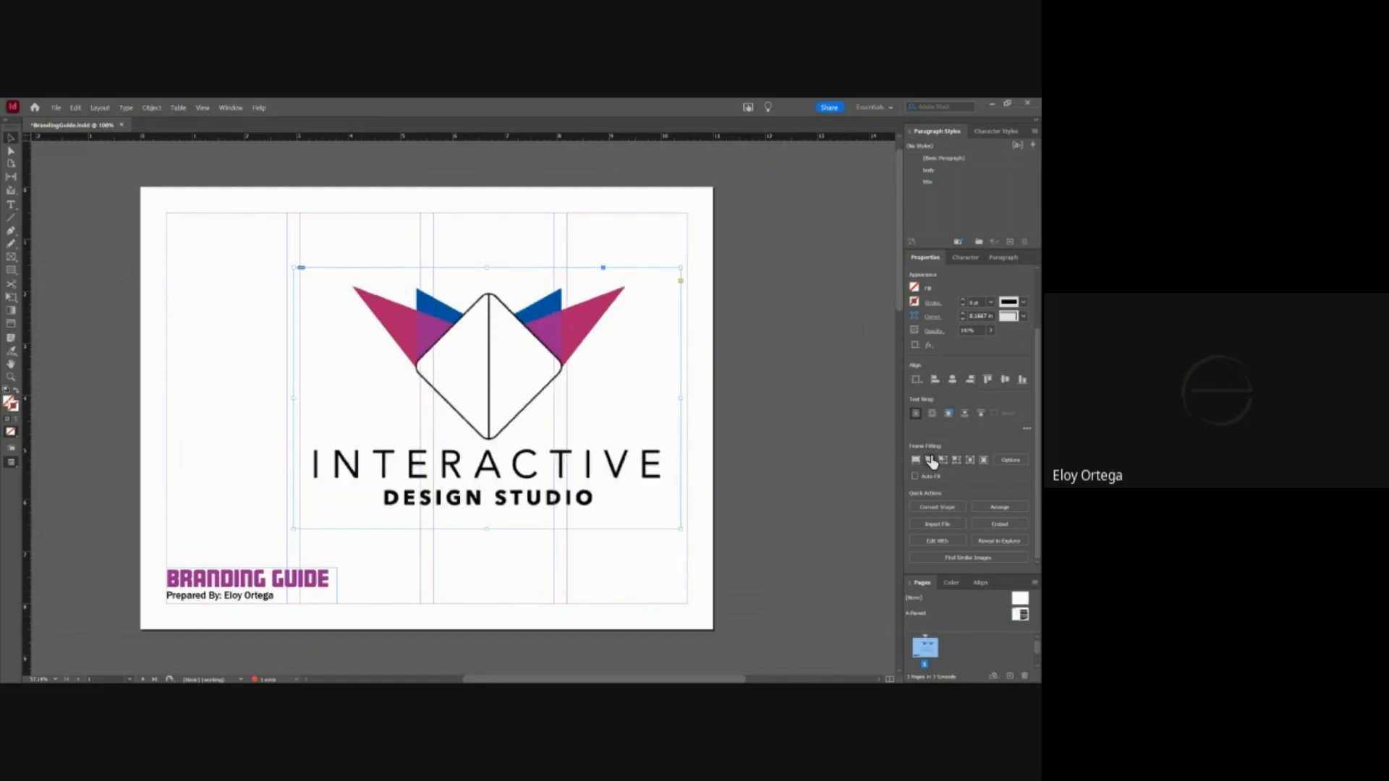
drag(678, 528, 423, 368)
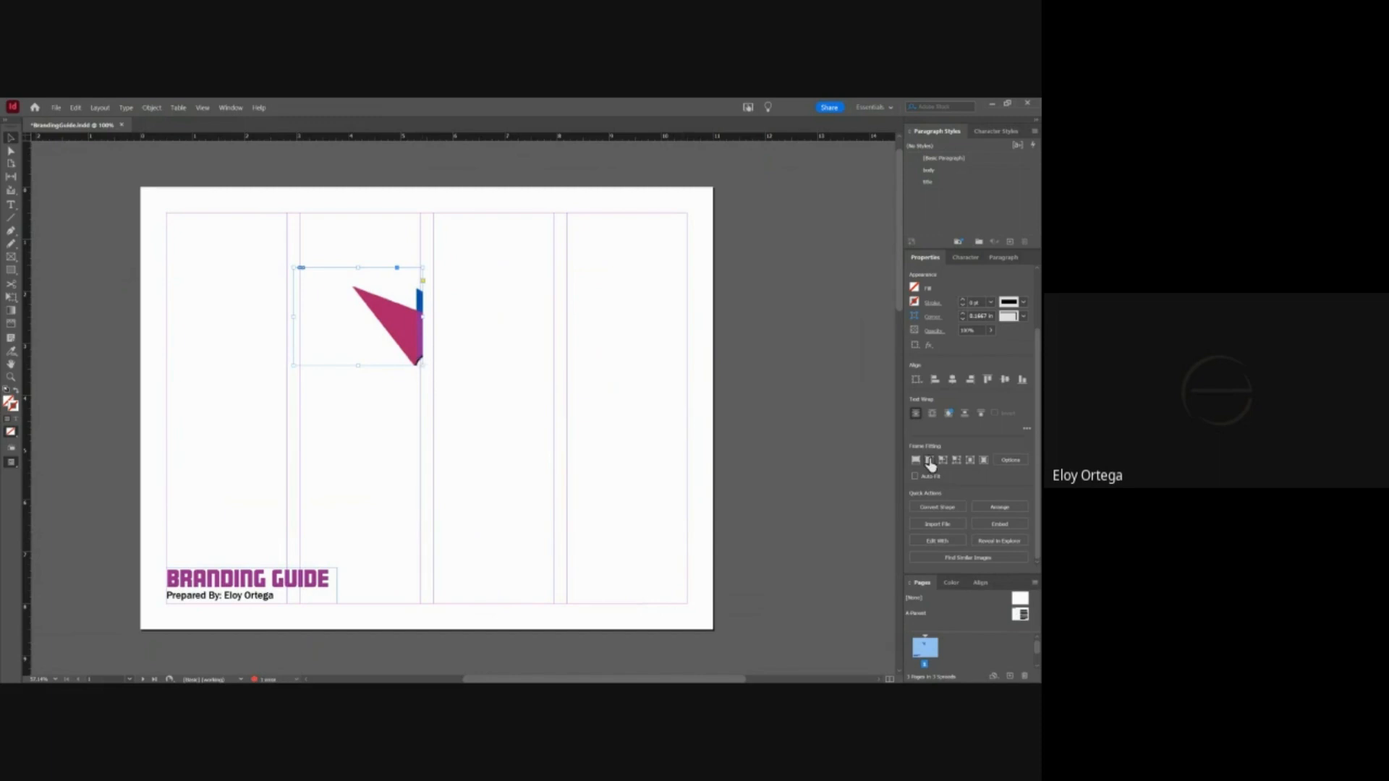
click(929, 460)
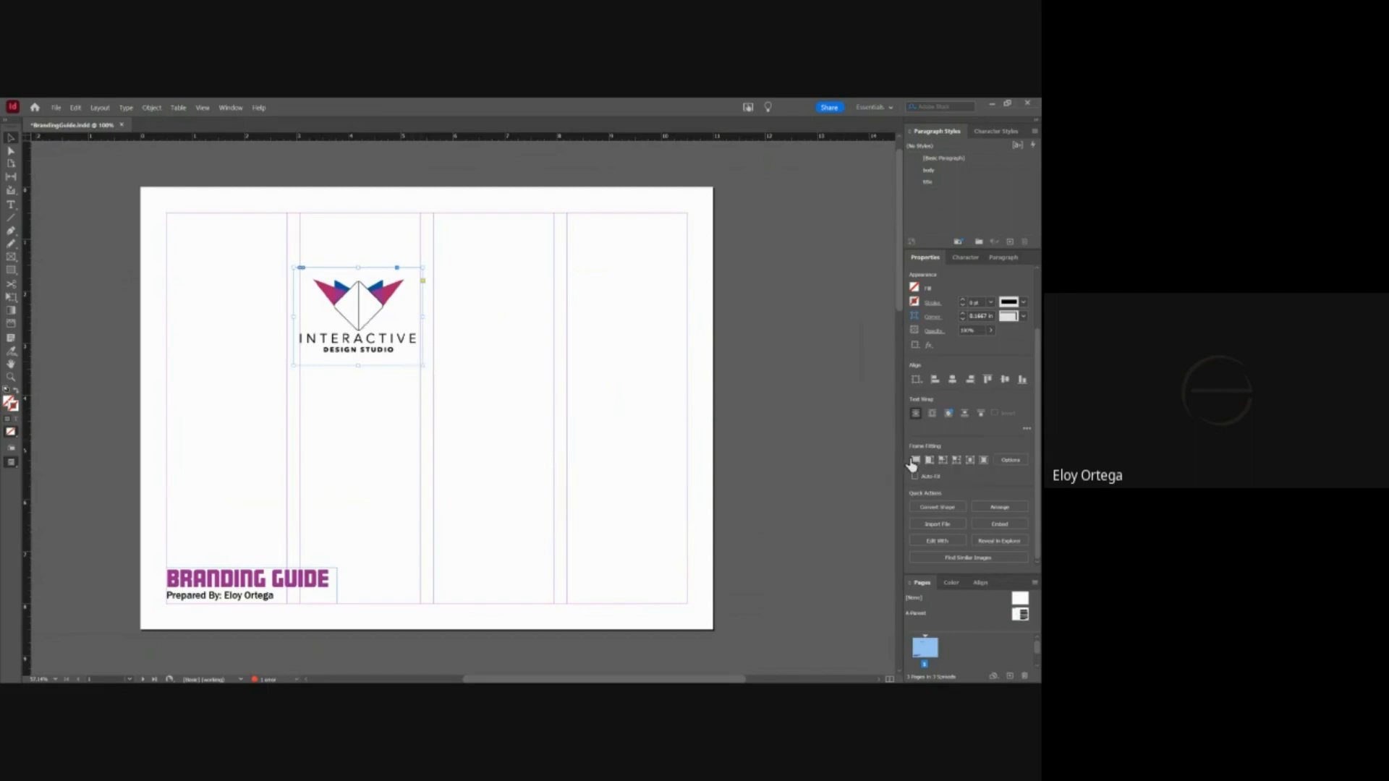
- Reshape the logo frame wide and short across the two middle columns, try filling it proportionally, and fit the content proportionally instead
drag(423, 366, 544, 335)
click(916, 461)
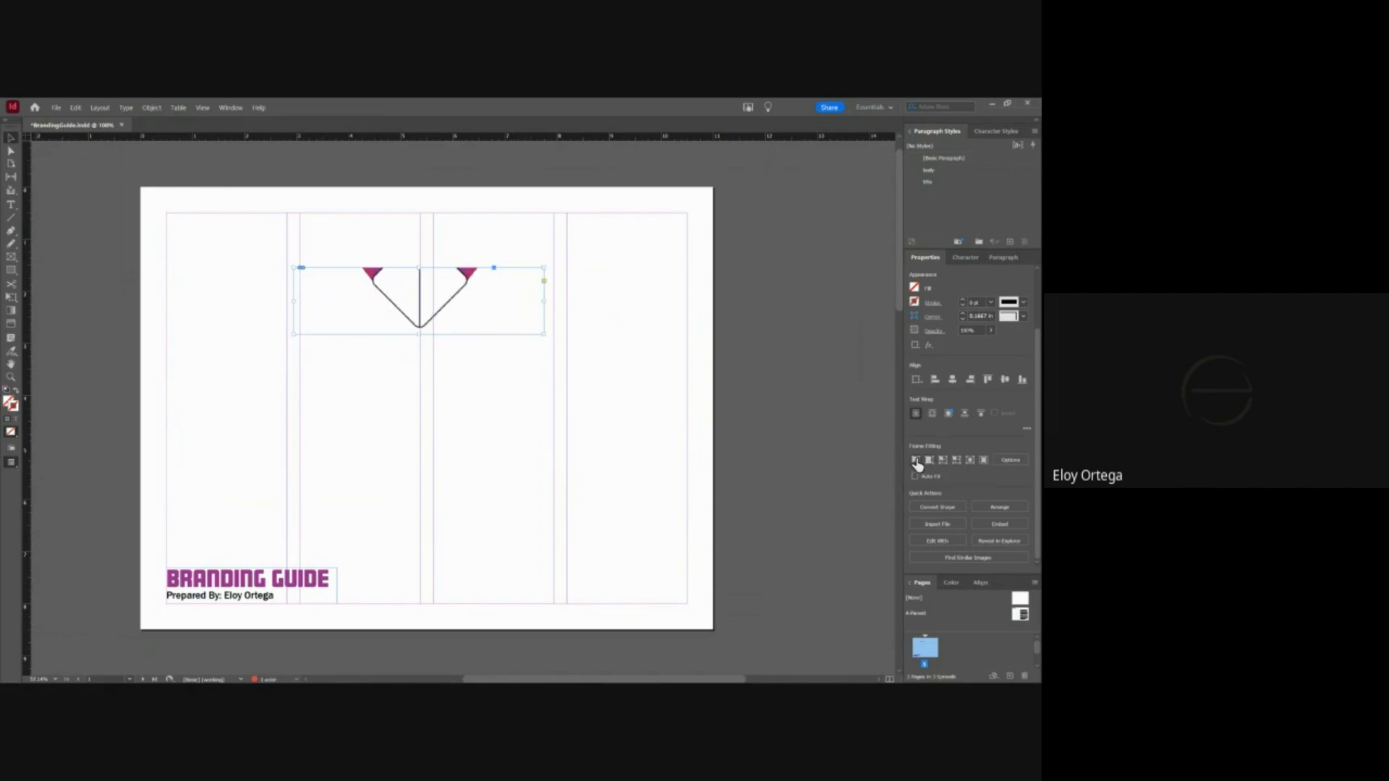
click(930, 462)
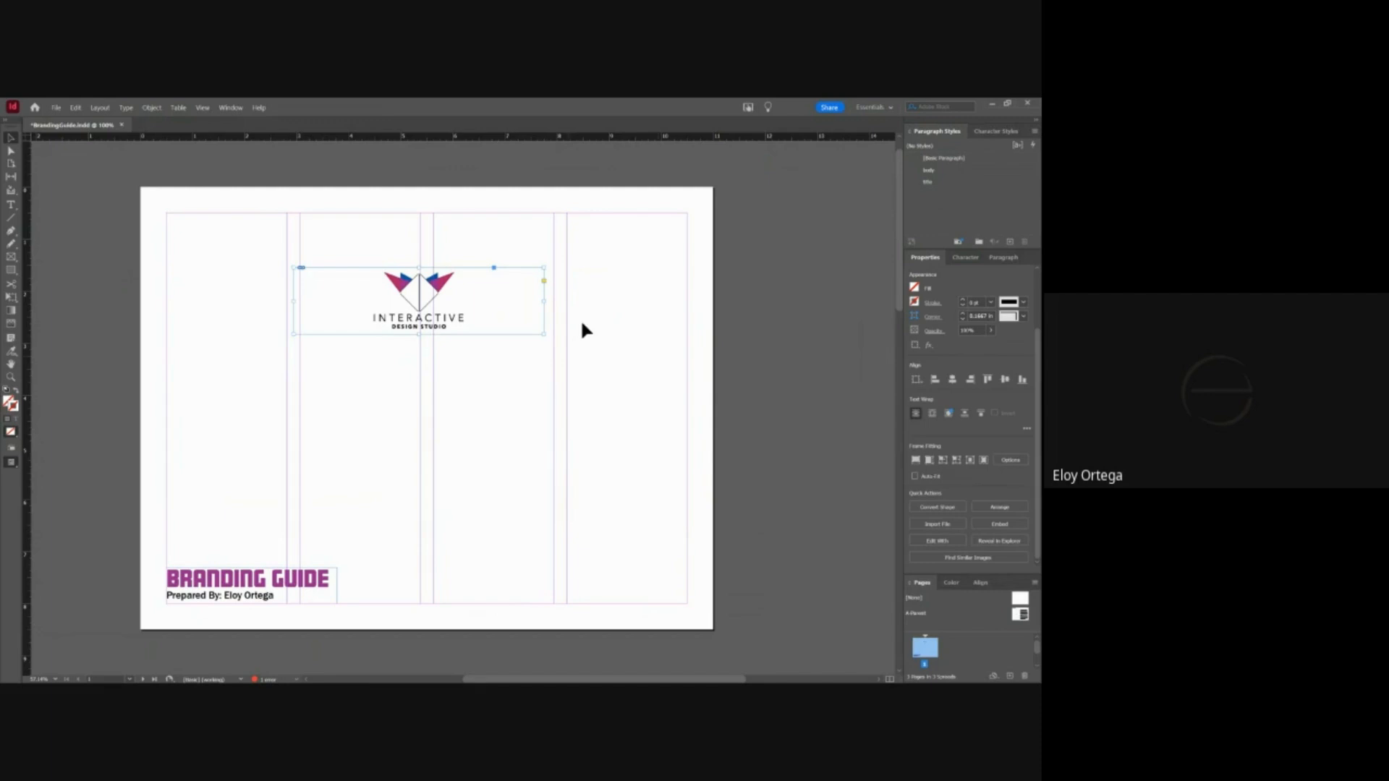
- Enlarge the logo frame down and across the two middle columns and fit the frame to the logo, trying a larger size and undoing it
drag(544, 336, 555, 439)
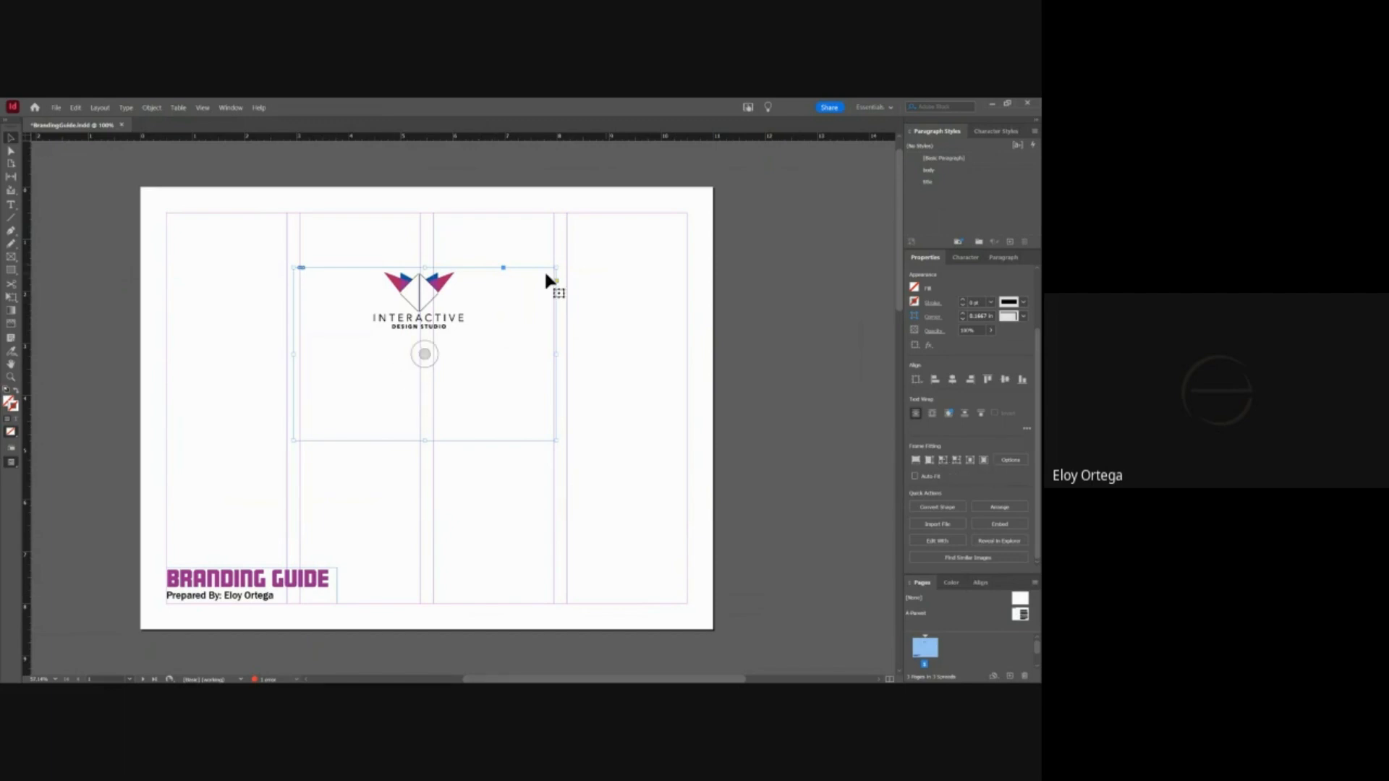
click(956, 462)
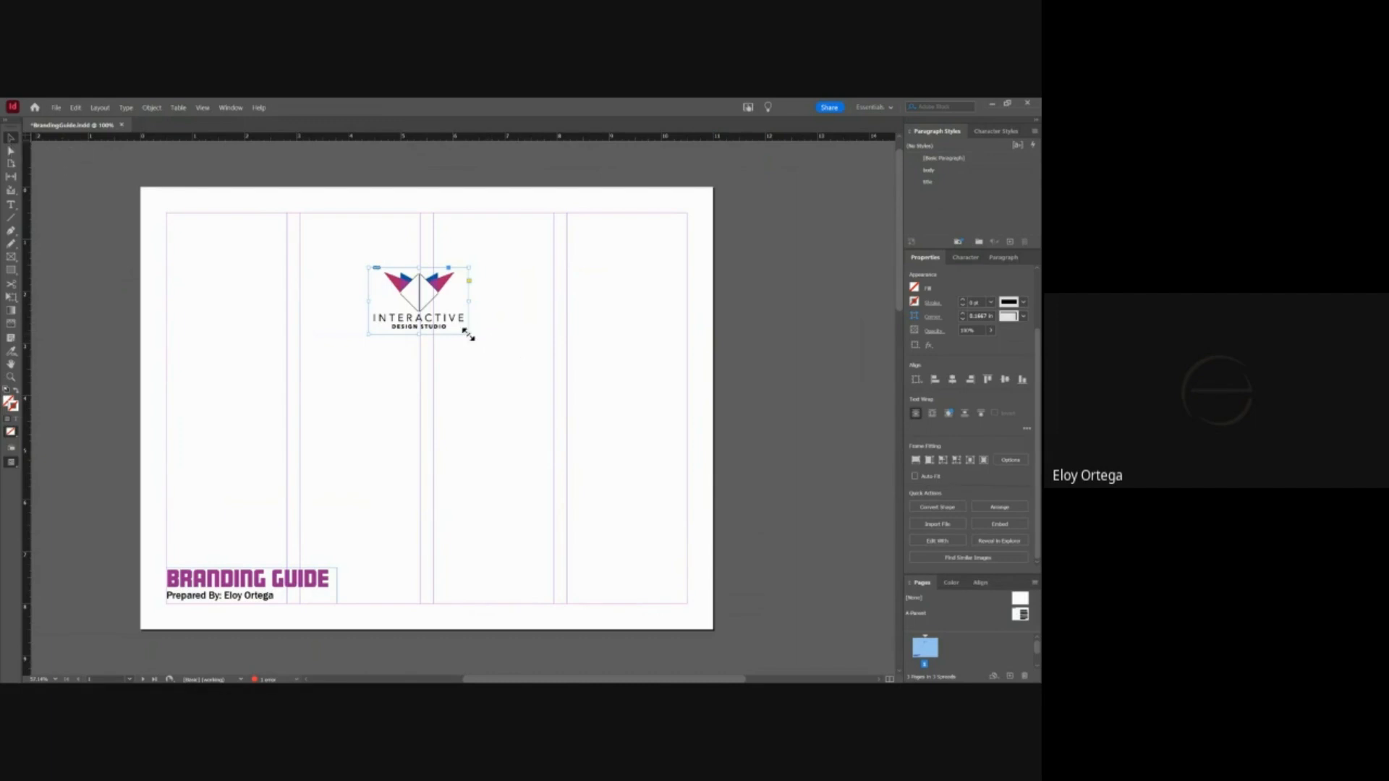
drag(468, 334, 468, 335)
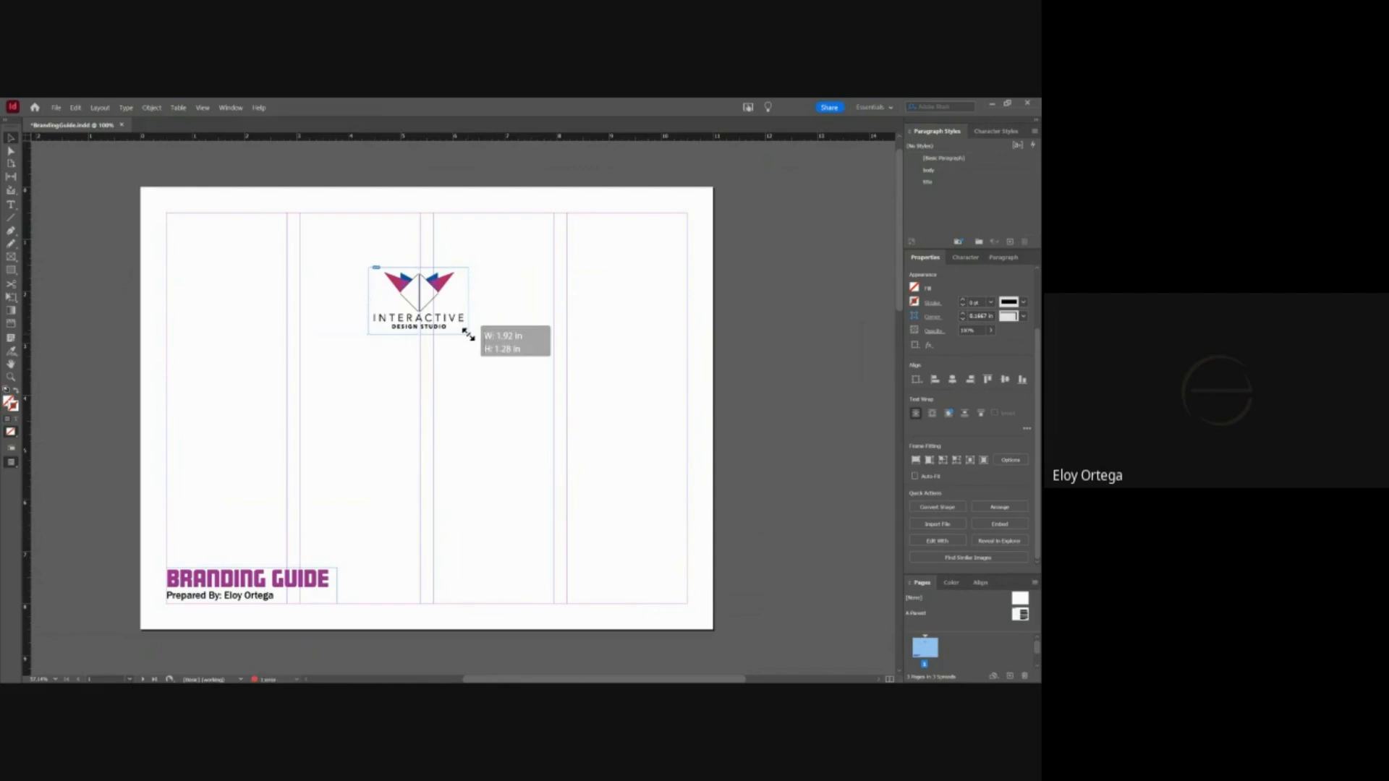
drag(468, 334, 514, 388)
key(ctrl+z)
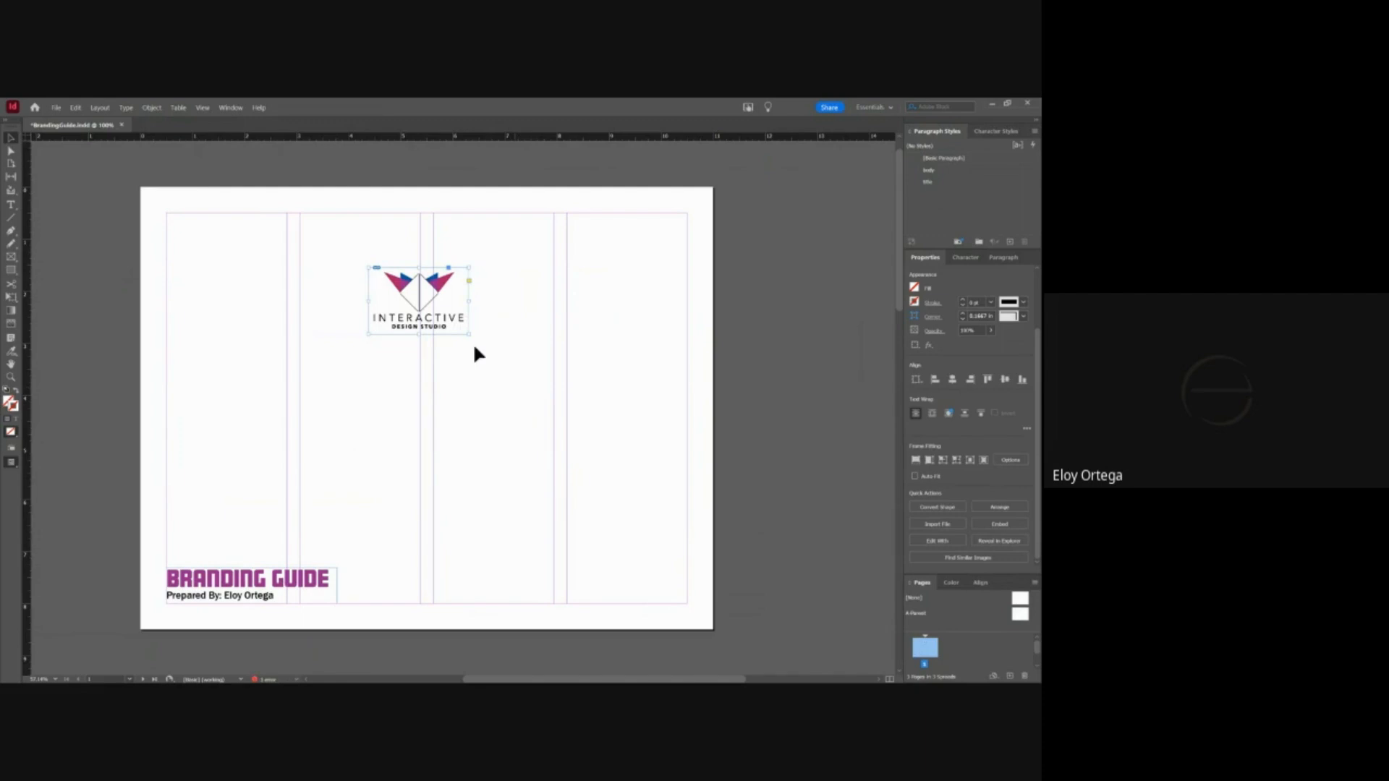
click(525, 333)
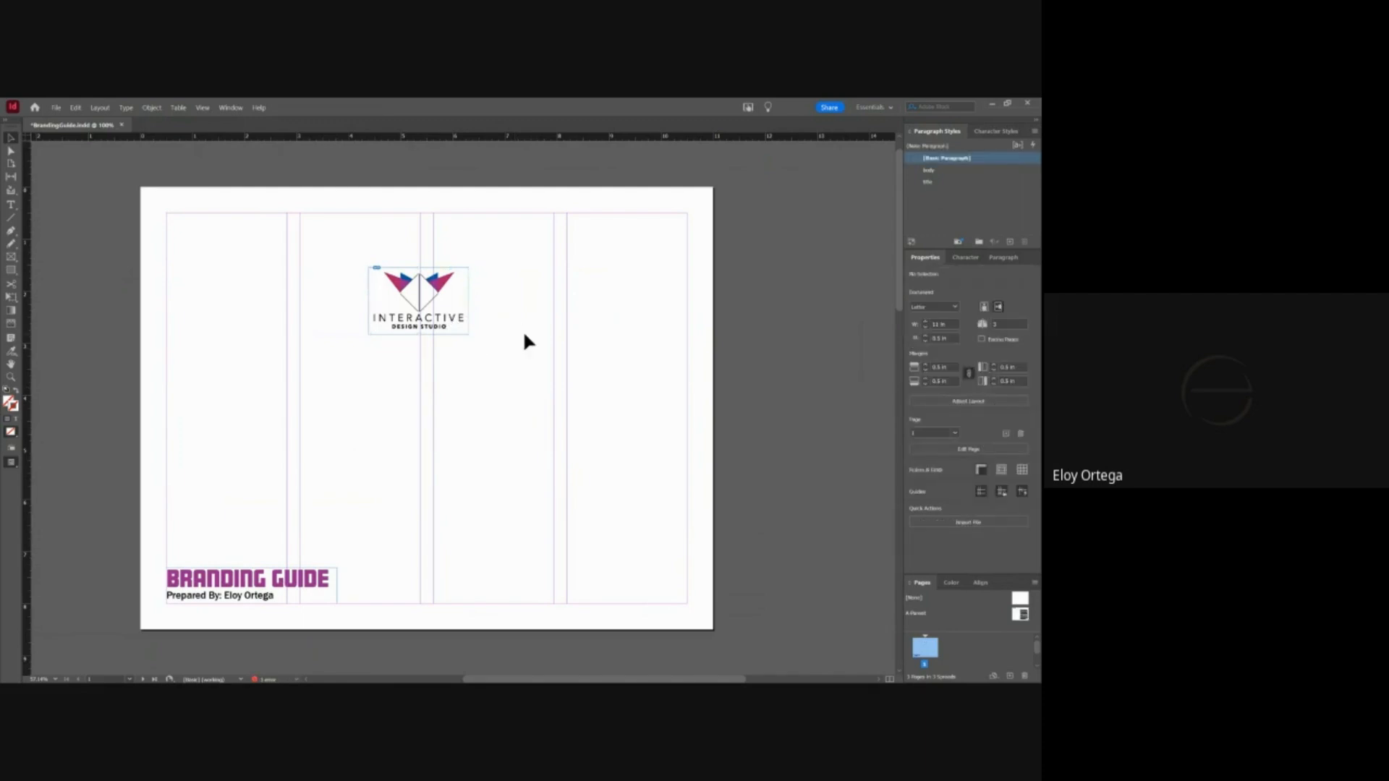
- Try enlarging the logo and its frame around the page's middle, fitting the frame to the logo and scaling both up
click(439, 289)
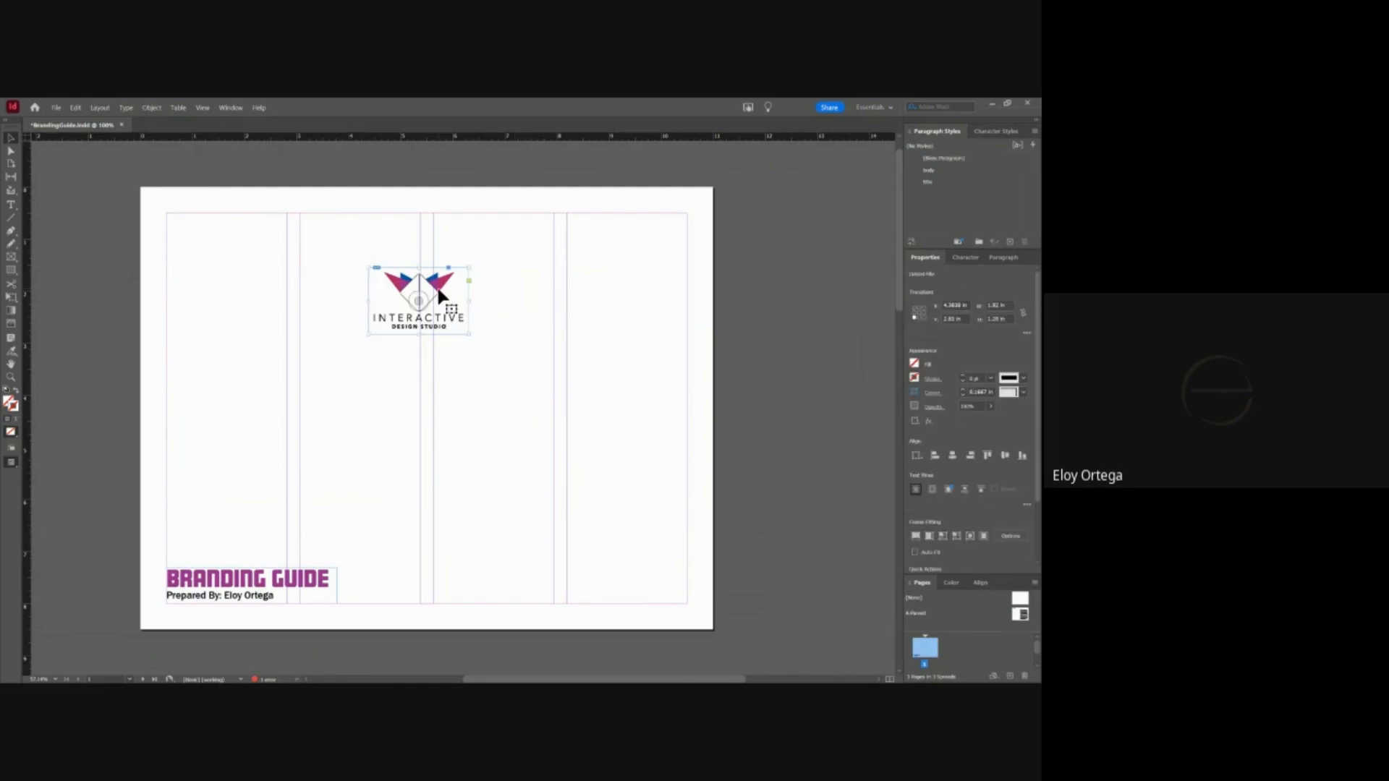
drag(469, 332, 489, 355)
double_click(504, 356)
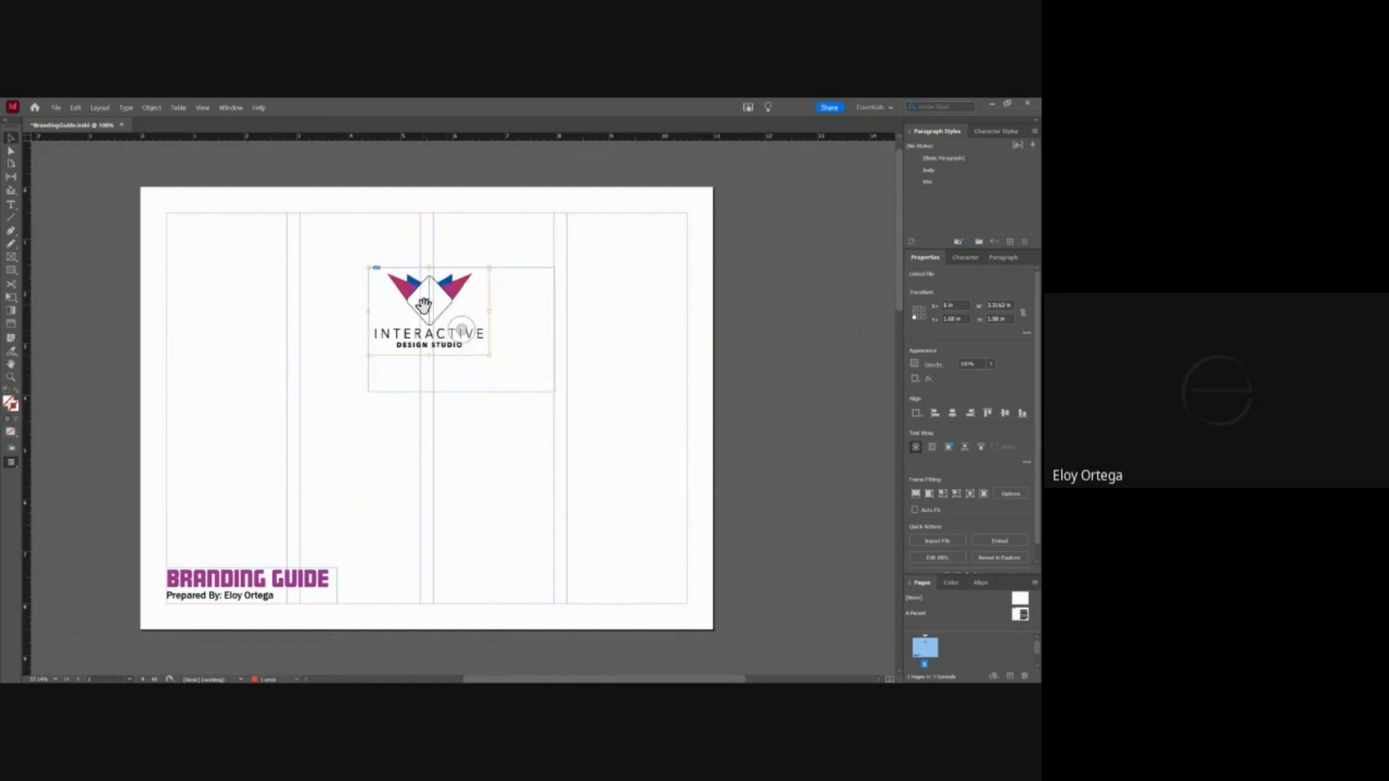
drag(425, 309, 312, 455)
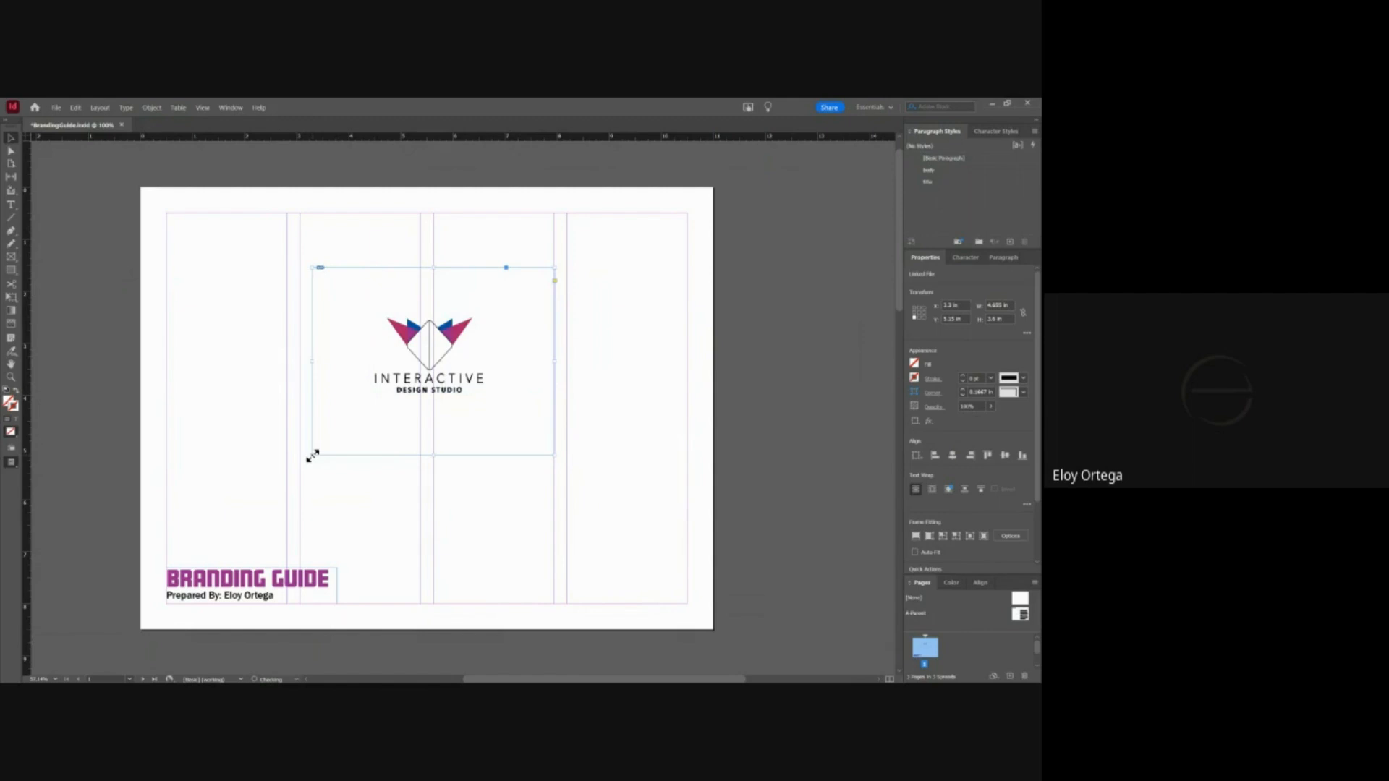
click(957, 536)
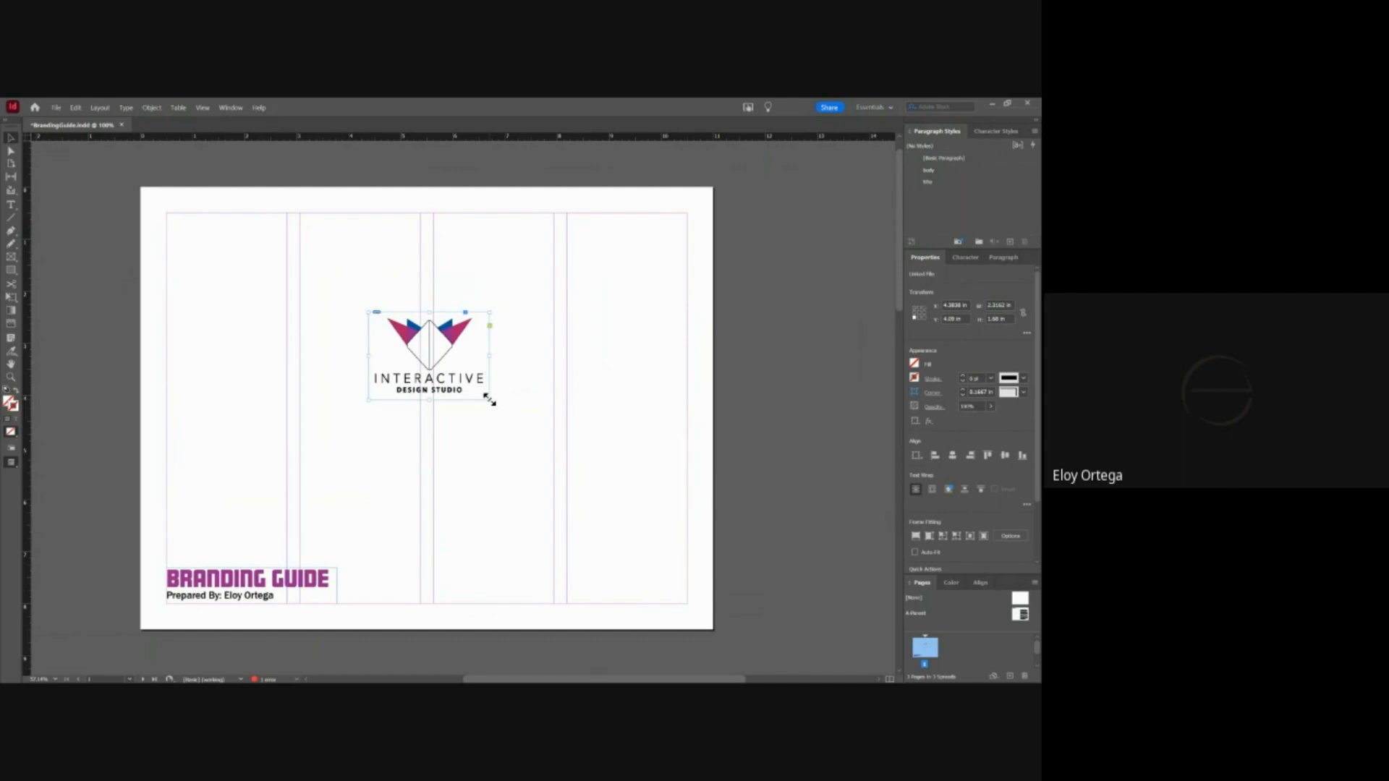
drag(489, 399, 572, 448)
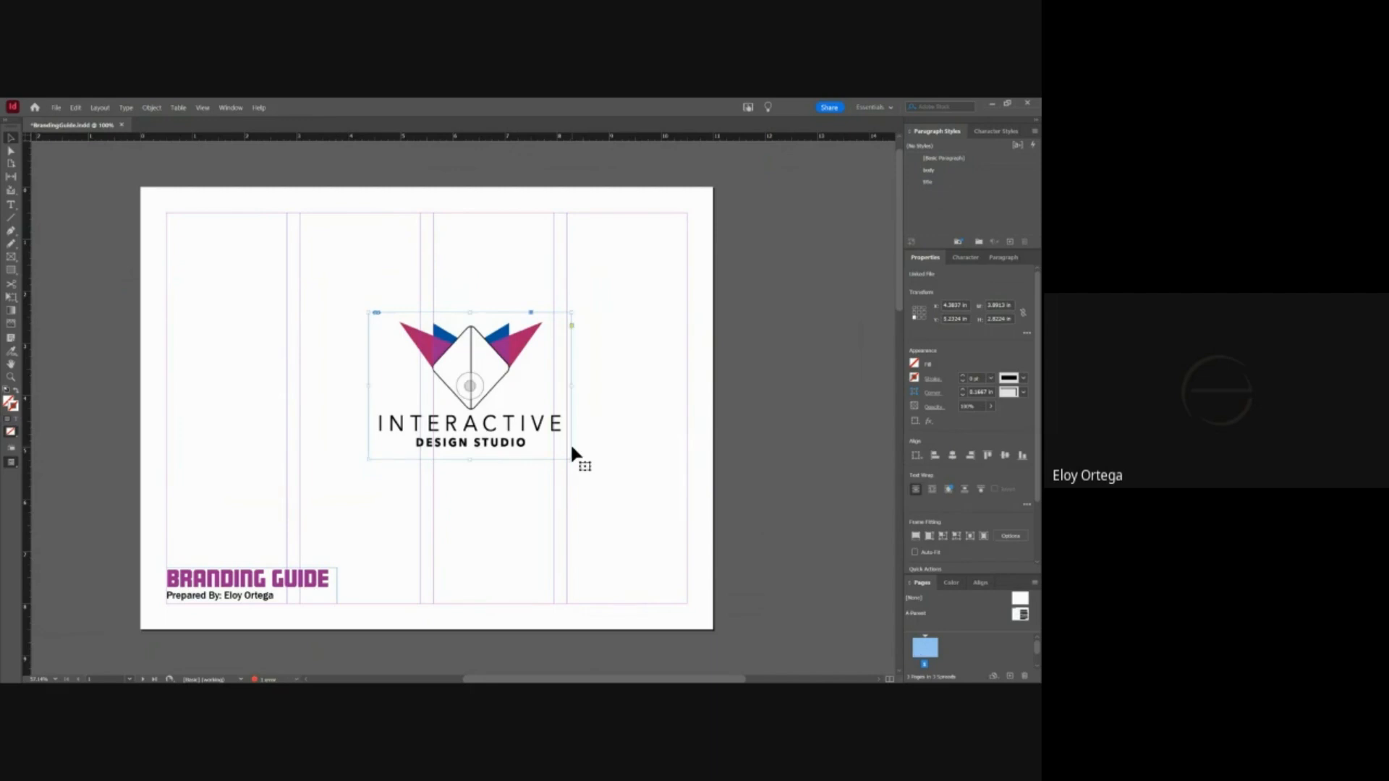
- Undo the recent logo changes back to the large frame spanning the two middle columns
scroll(979, 507, down, 2)
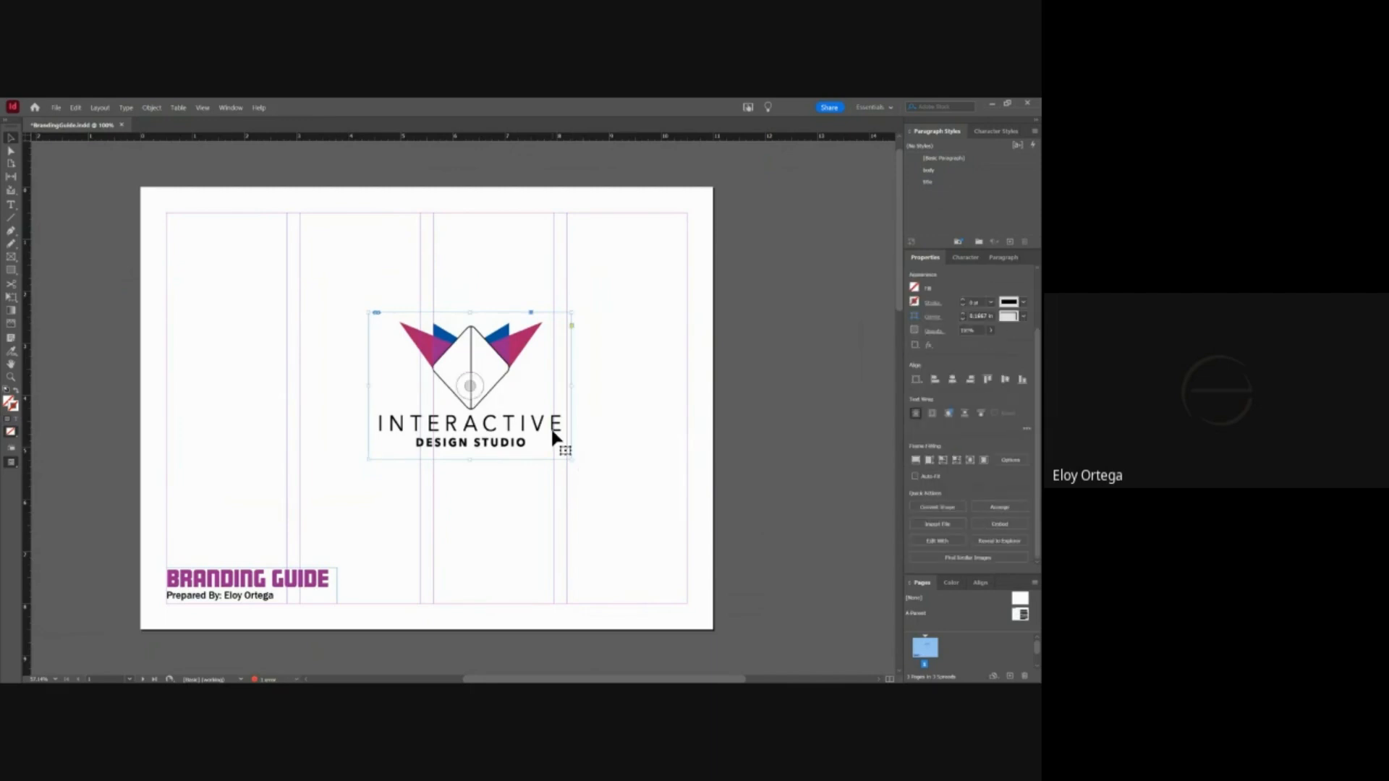
key(ctrl+z)
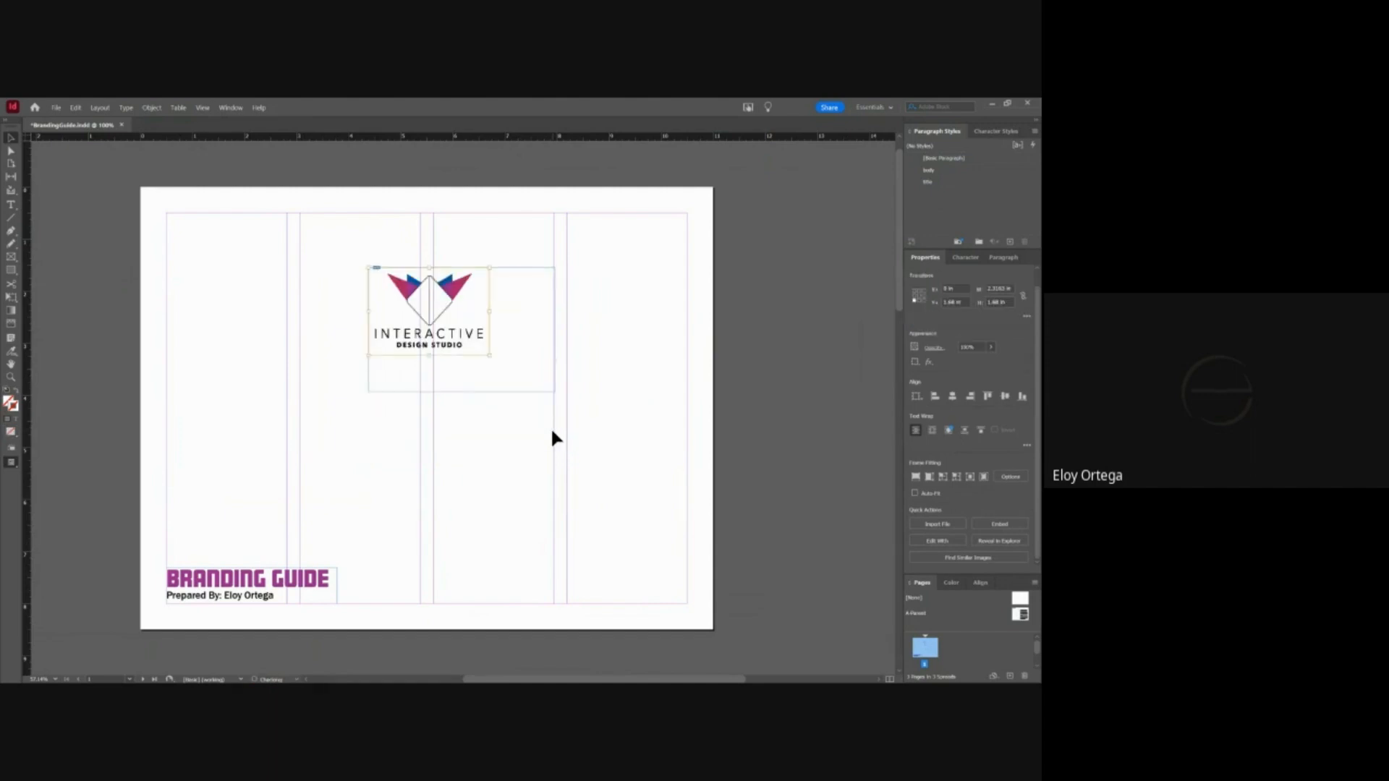
key(ctrl+z)
key(ctrl+shift+z)
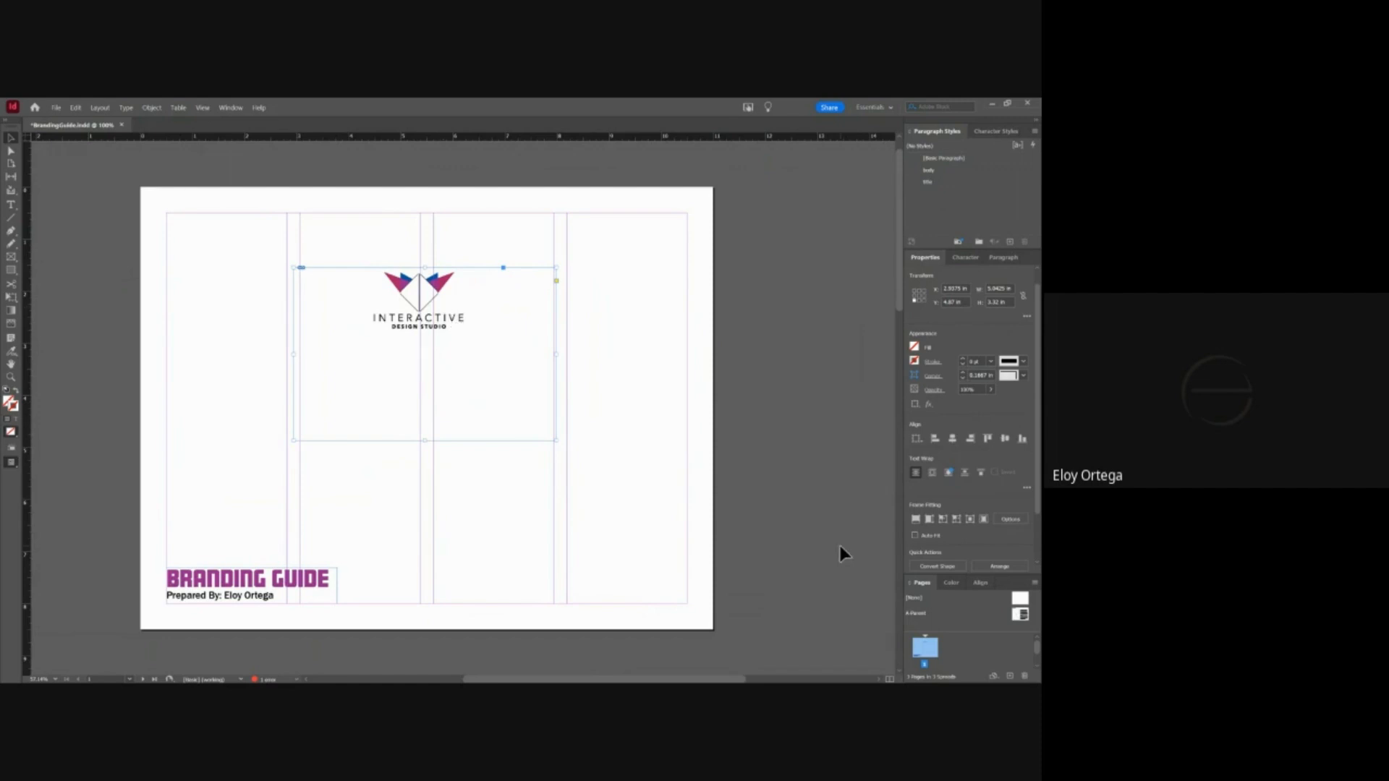
- Fit the frame to the logo and scale both to about 4.17 in wide, centred on the cover page with smart guides
click(957, 521)
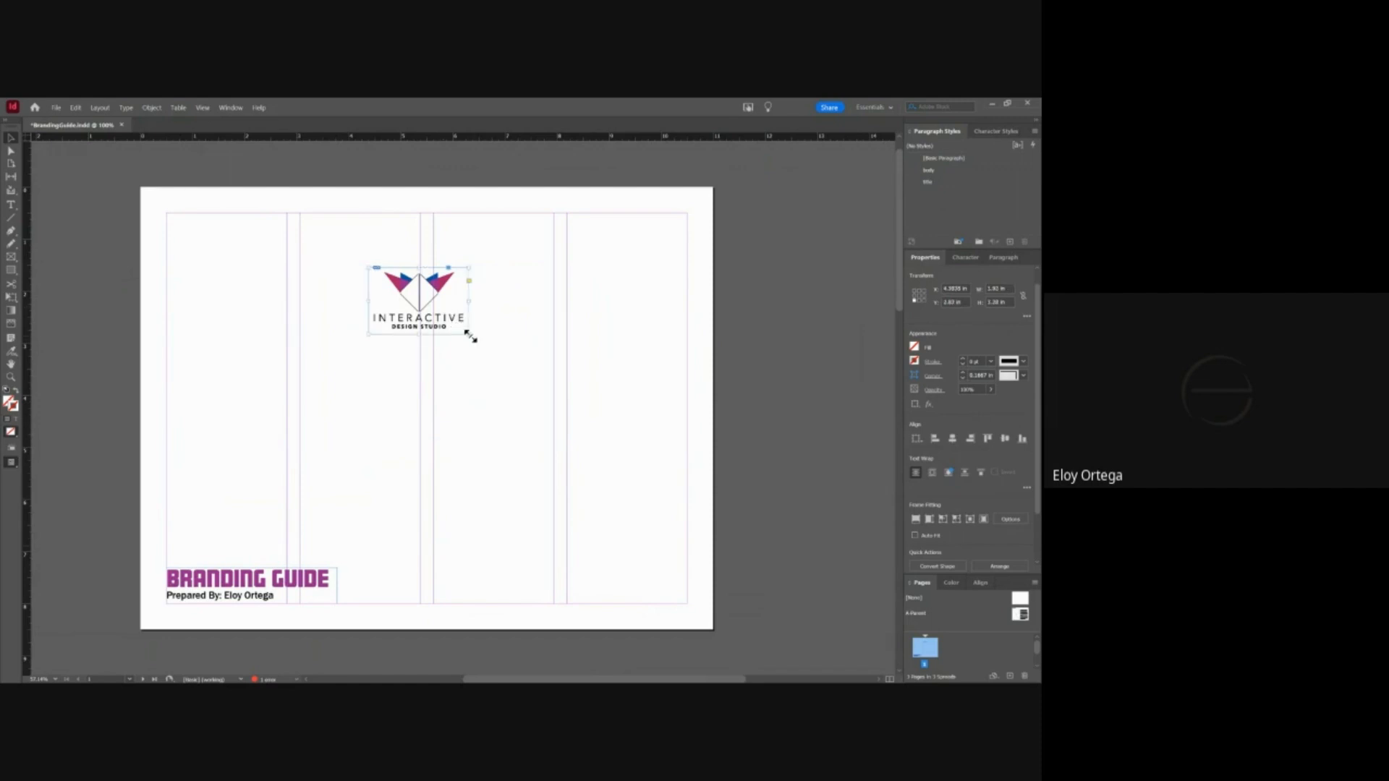
drag(470, 336, 448, 374)
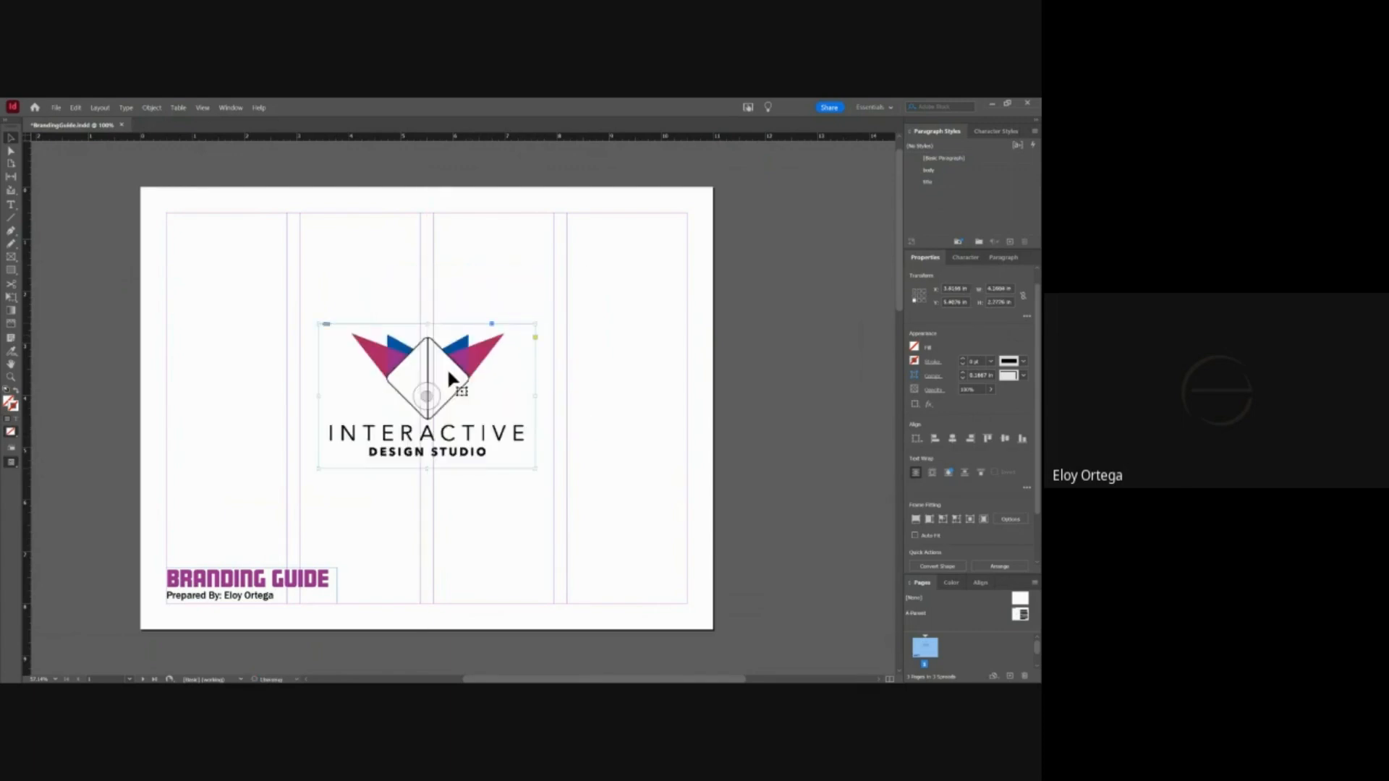
click(203, 108)
mouse_move(231, 313)
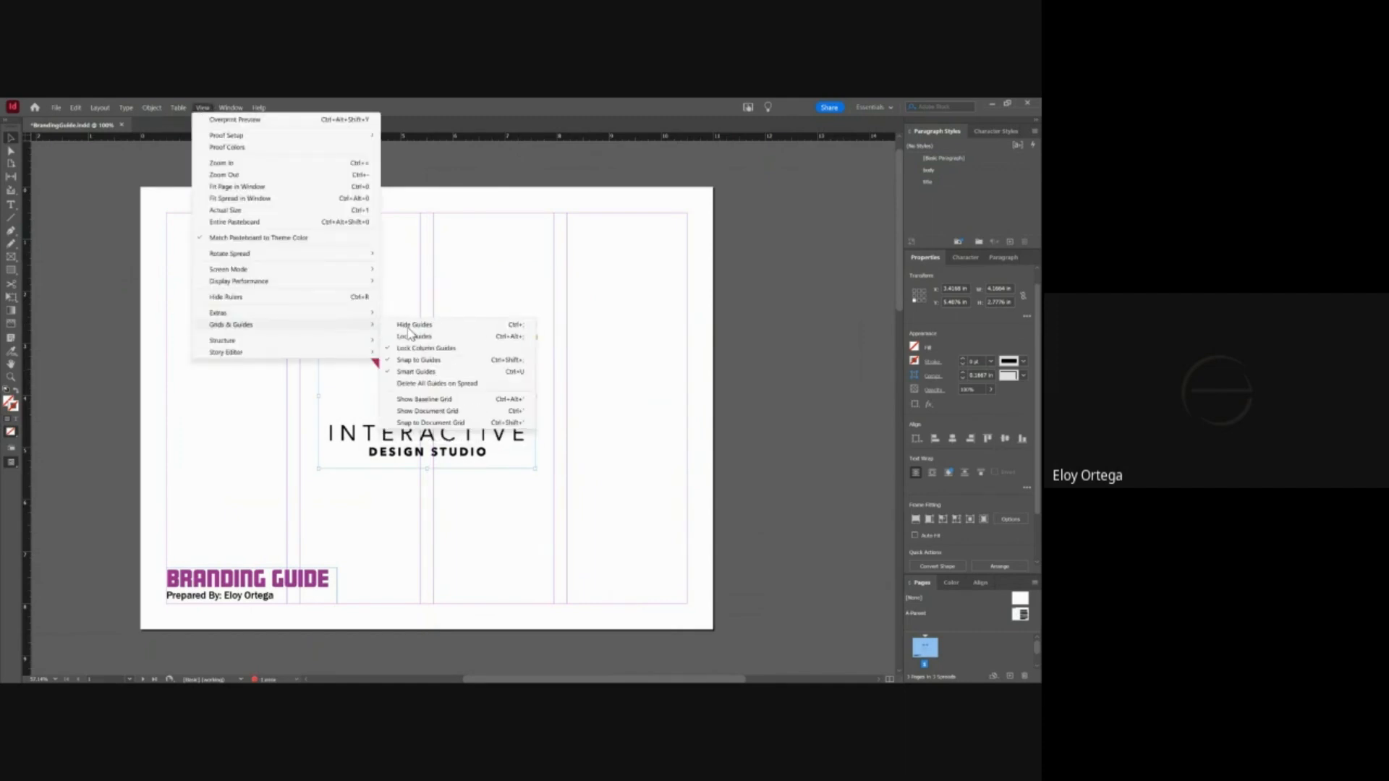
click(430, 371)
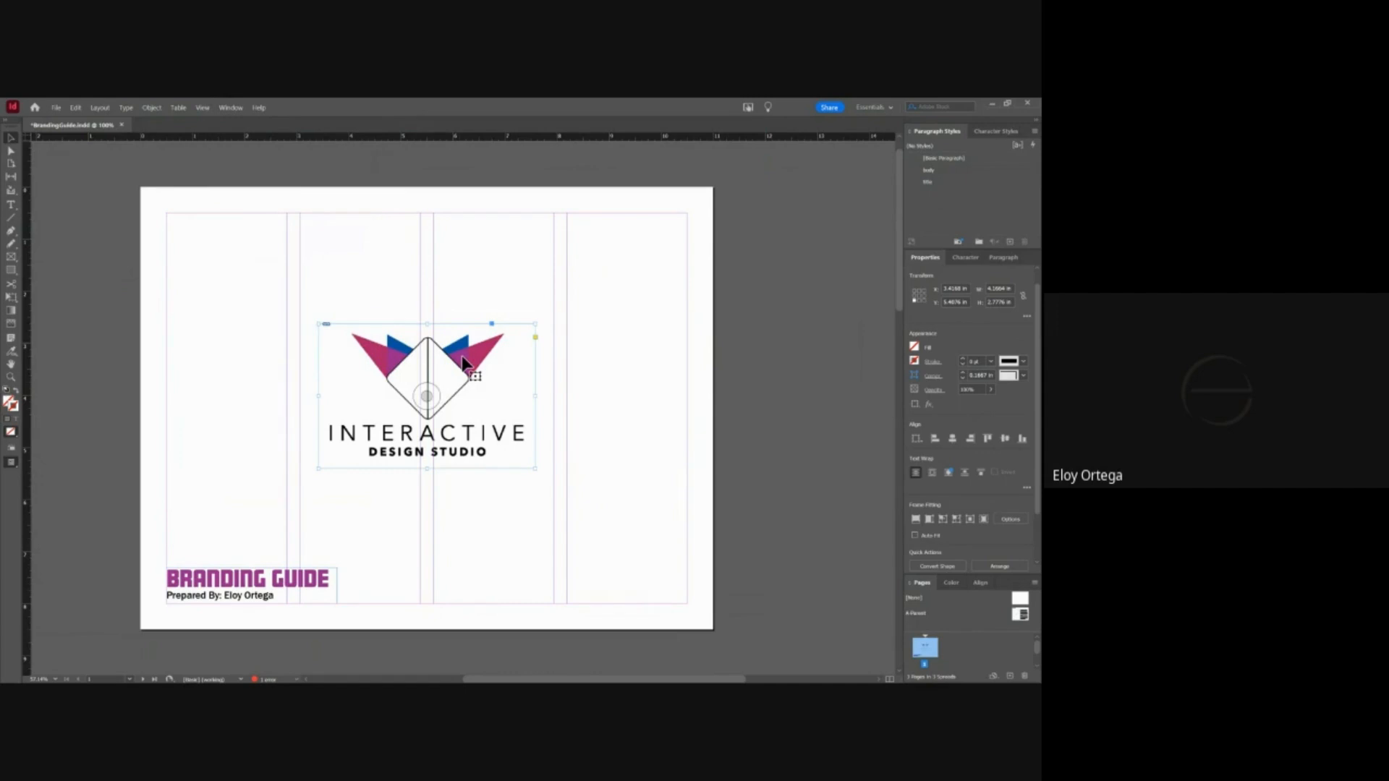
mouse_move(463, 361)
mouse_down()
mouse_move(454, 423)
mouse_move(459, 381)
mouse_up()
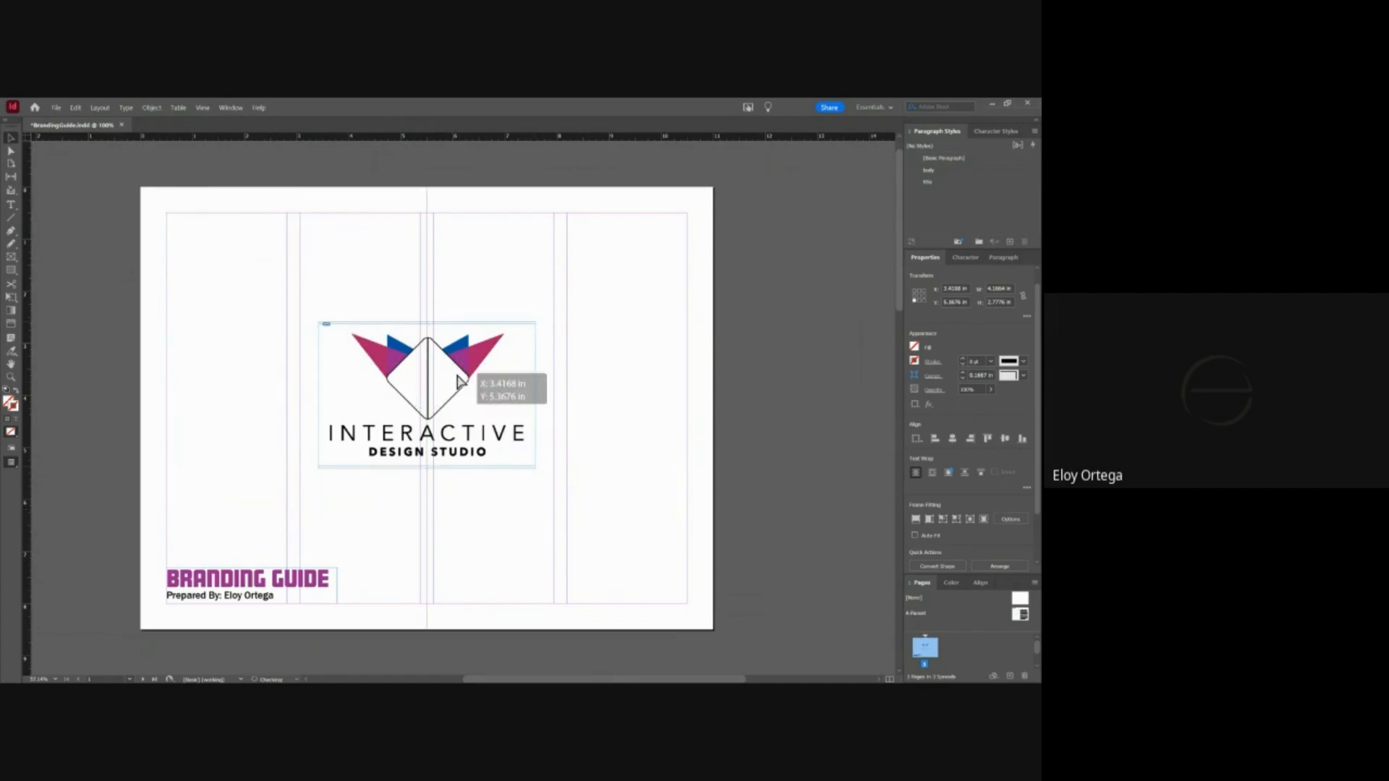
drag(458, 381, 453, 374)
click(691, 336)
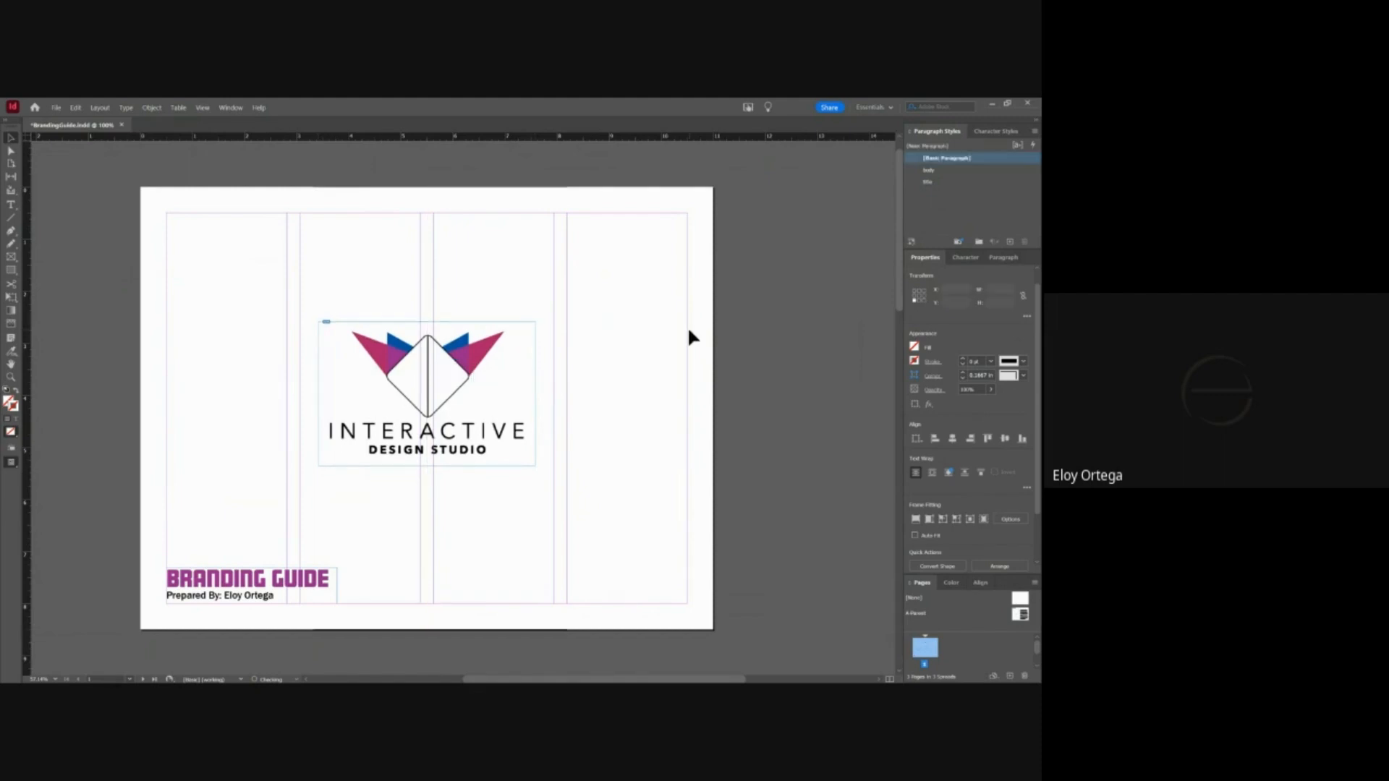
- Hide the guides and frame edges to preview the cover page cleanly
click(203, 111)
mouse_move(268, 326)
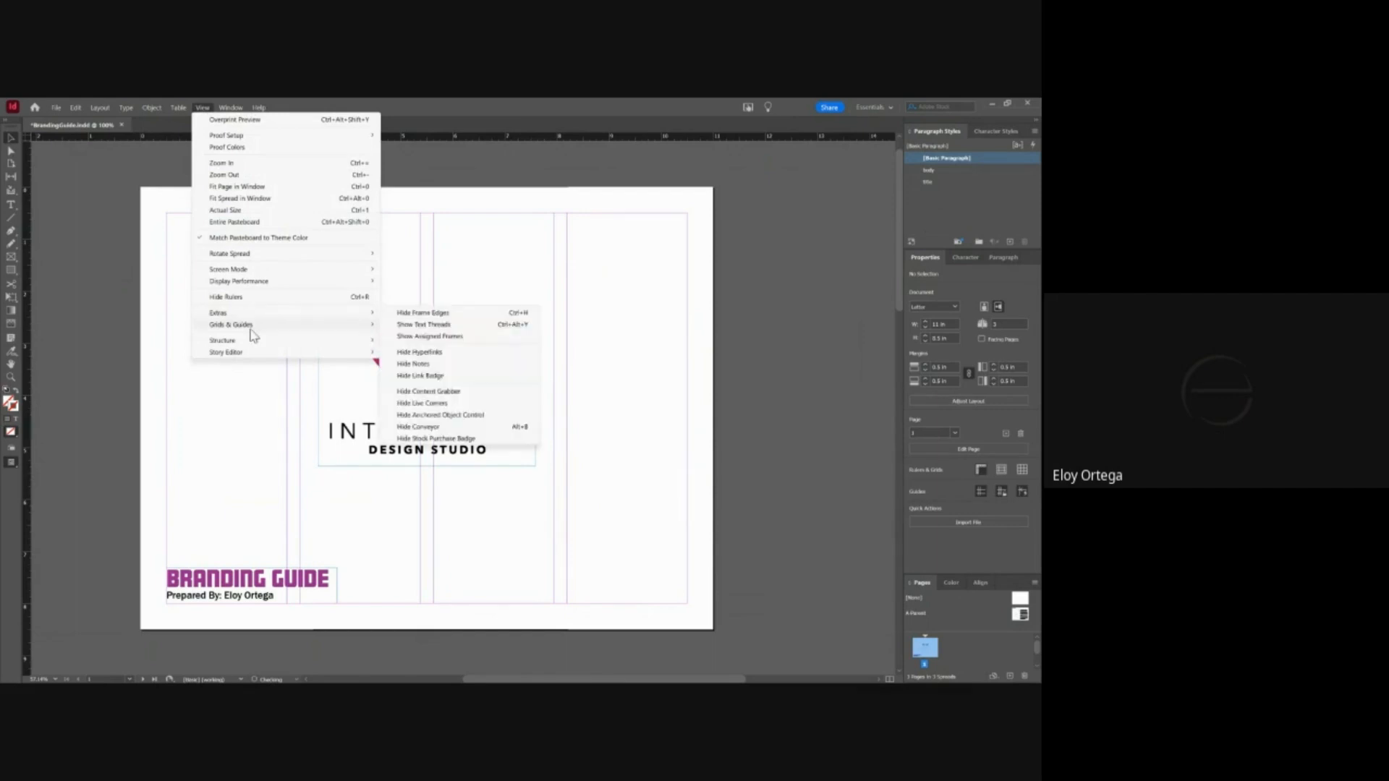
click(436, 323)
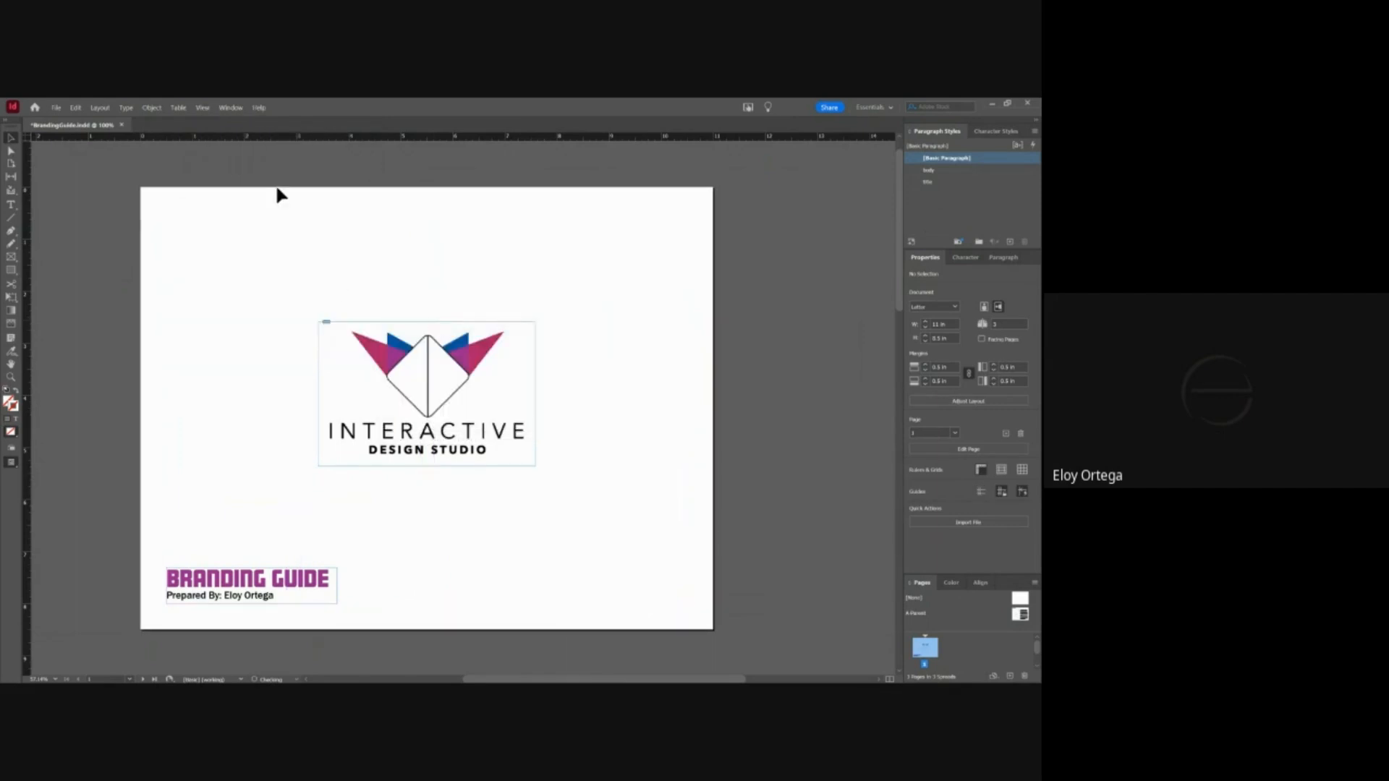
click(201, 108)
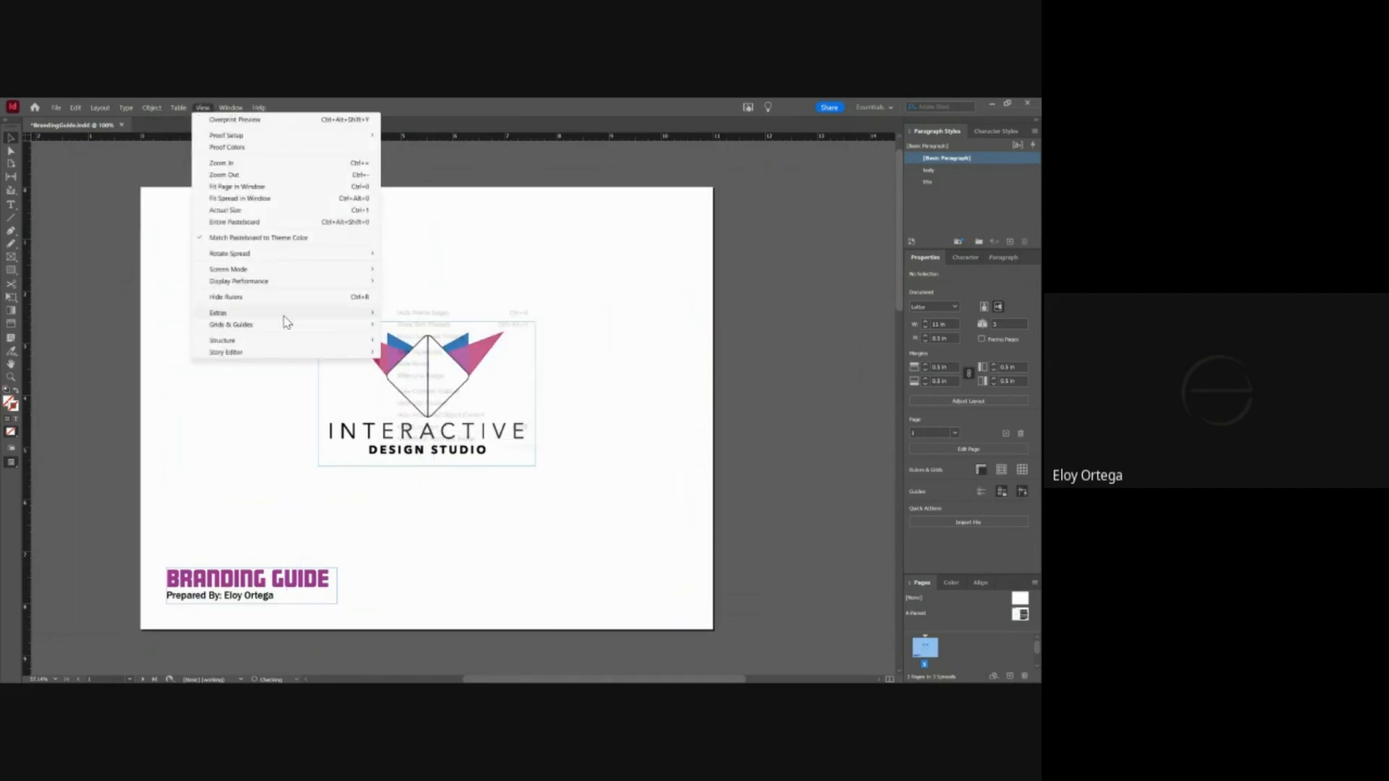
mouse_move(285, 331)
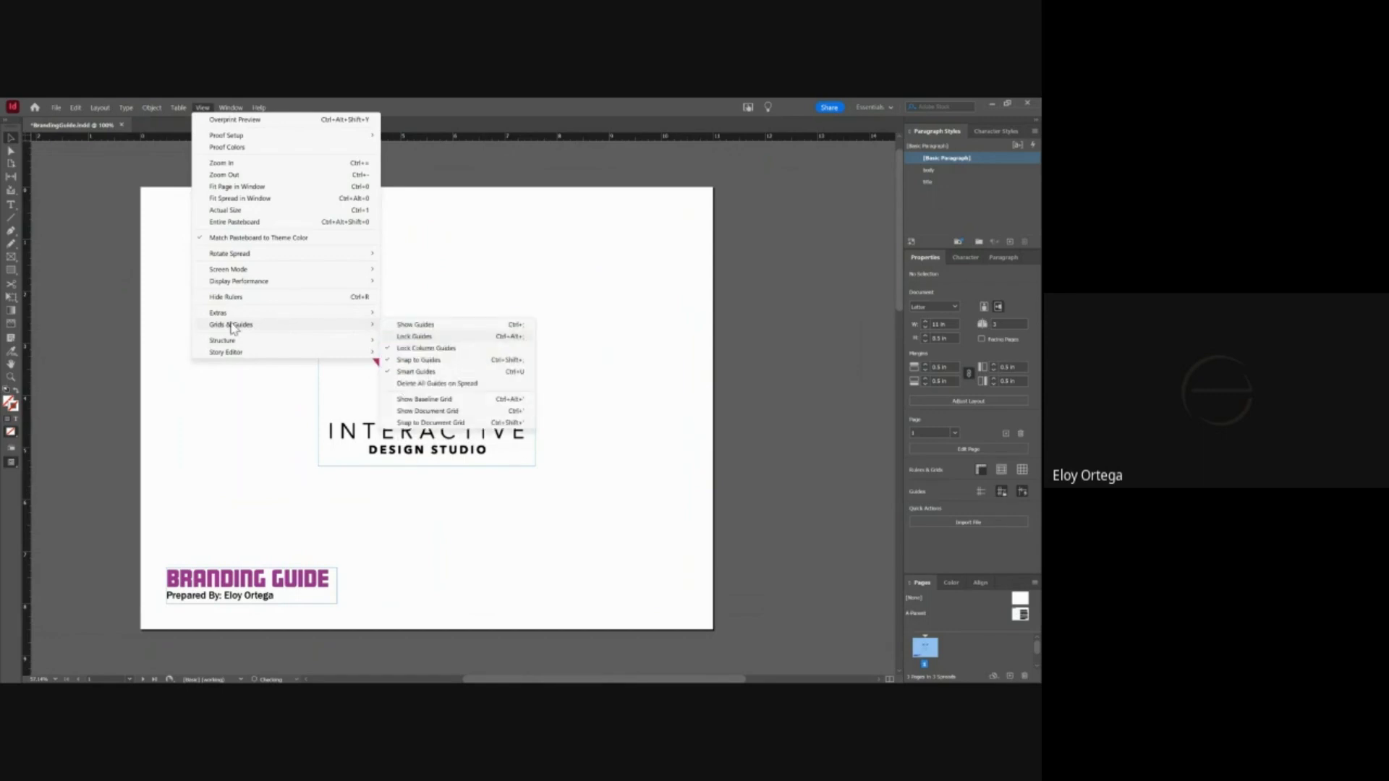
click(453, 314)
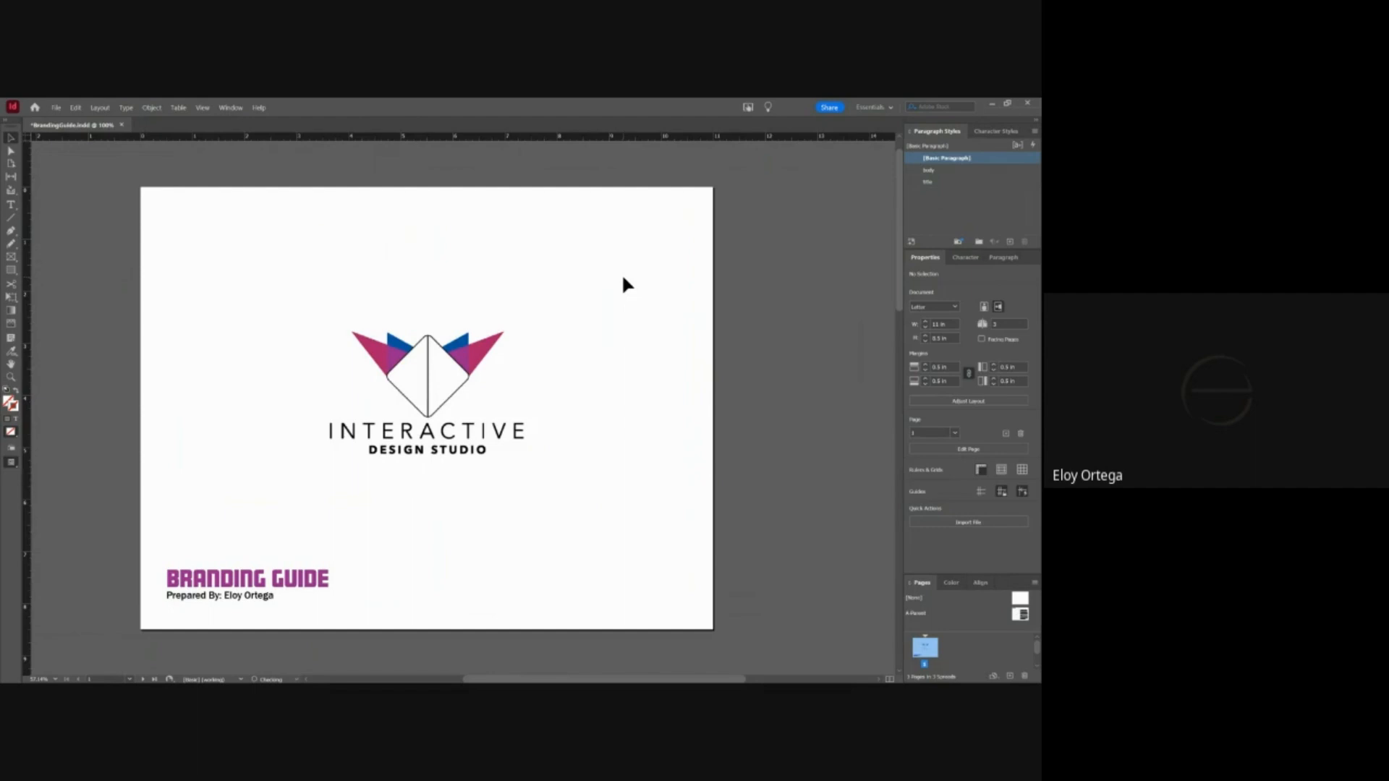
- Show the frame edges and guides again on the cover page
click(203, 107)
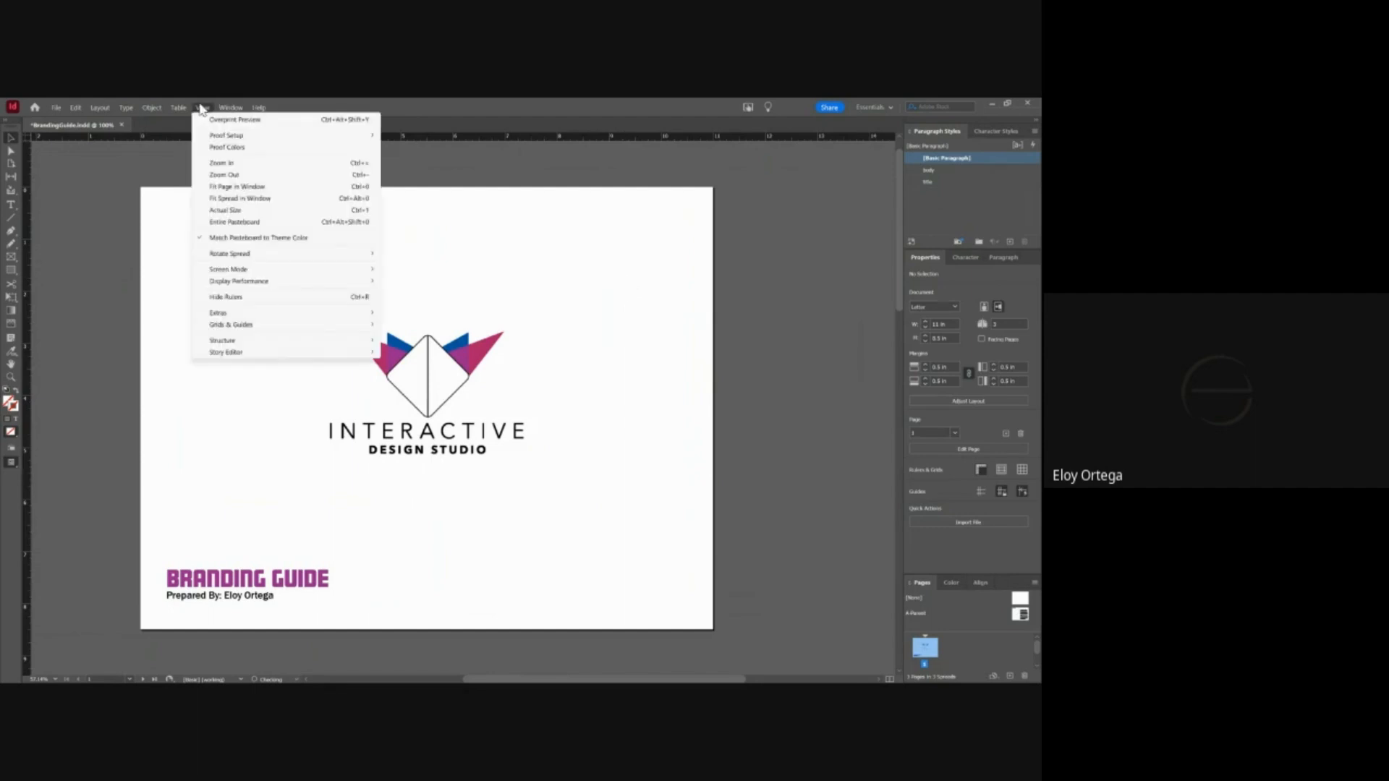
mouse_move(284, 313)
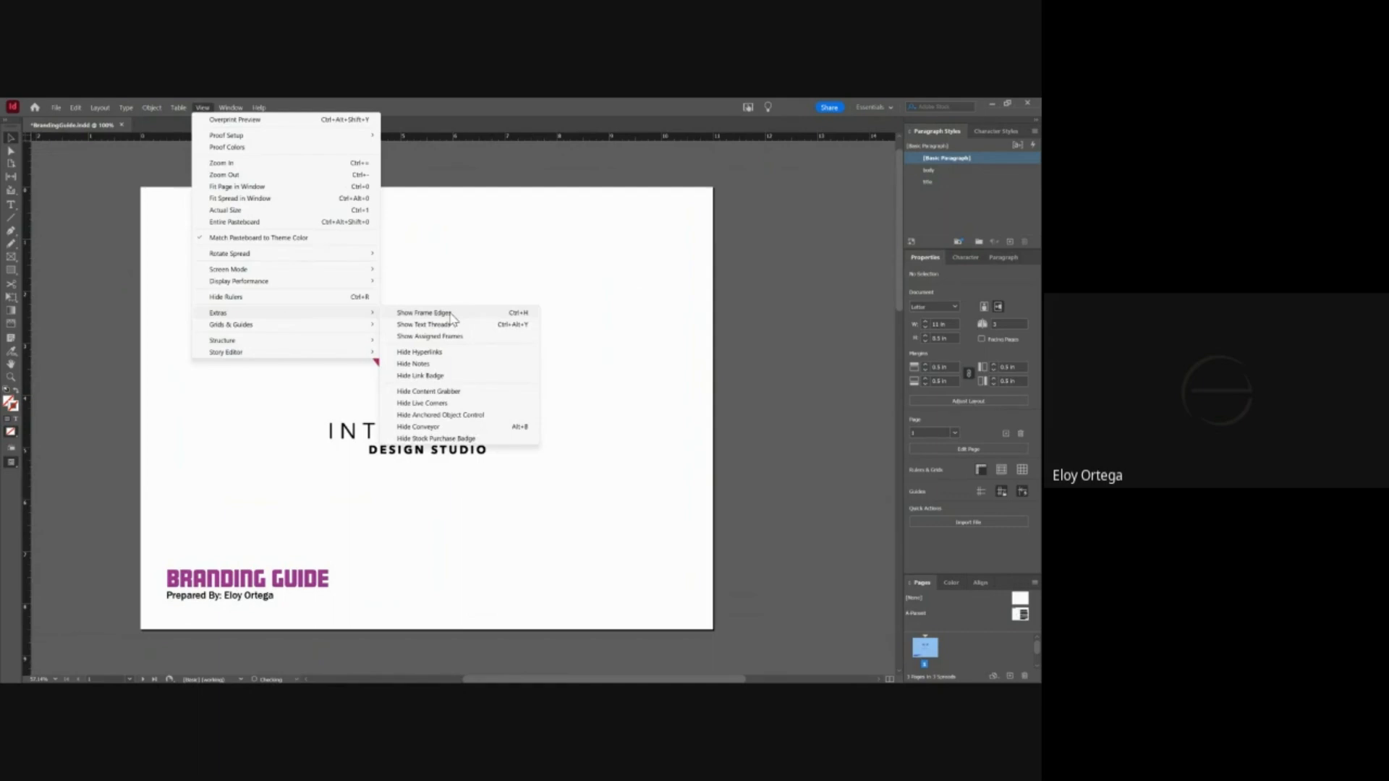
click(453, 314)
click(203, 107)
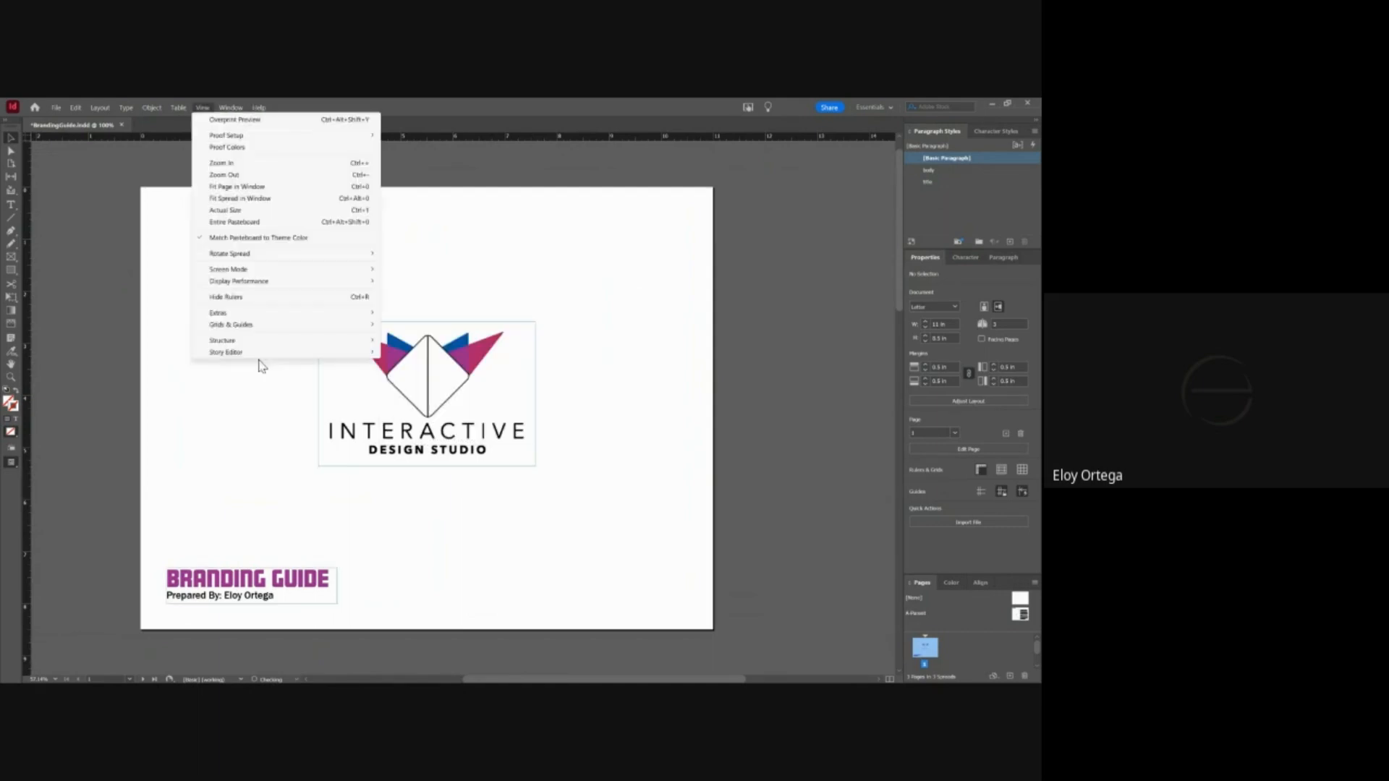
mouse_move(340, 325)
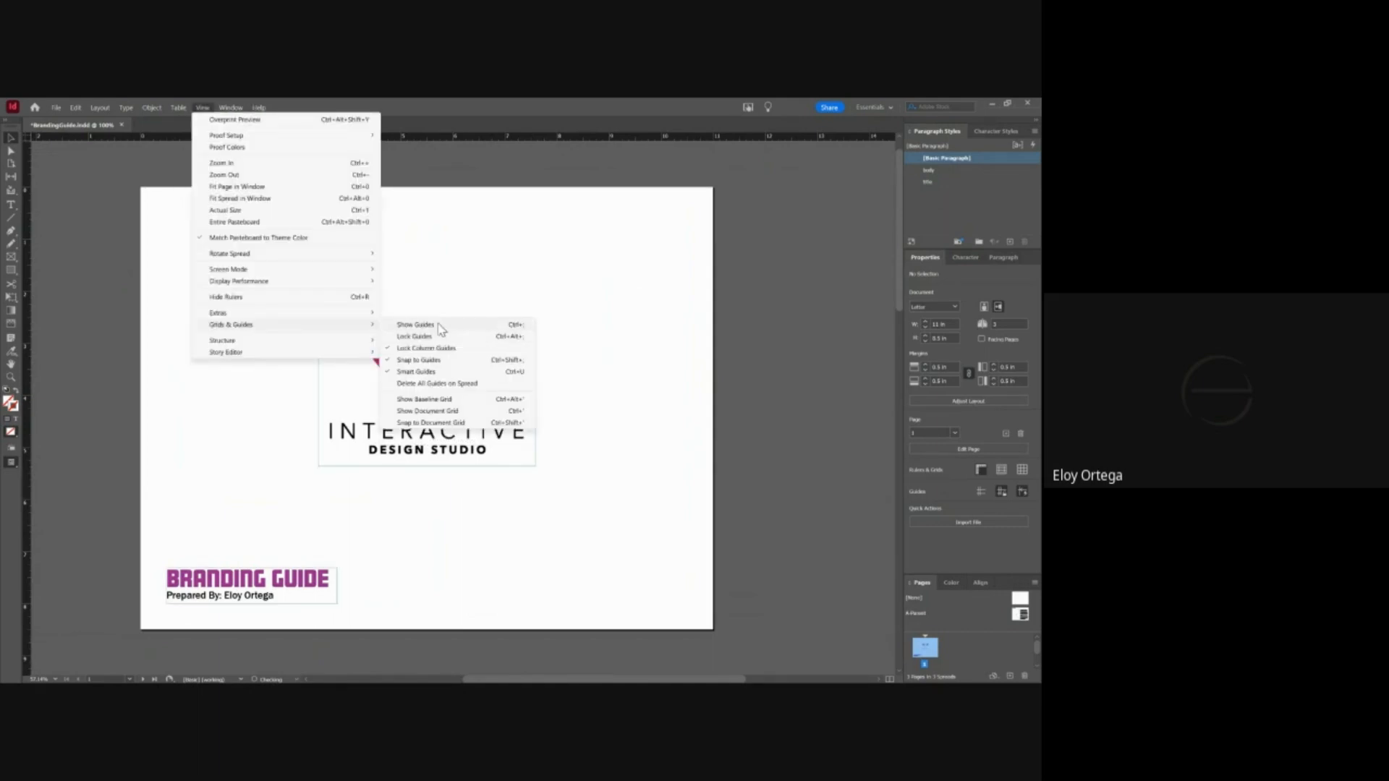
click(439, 326)
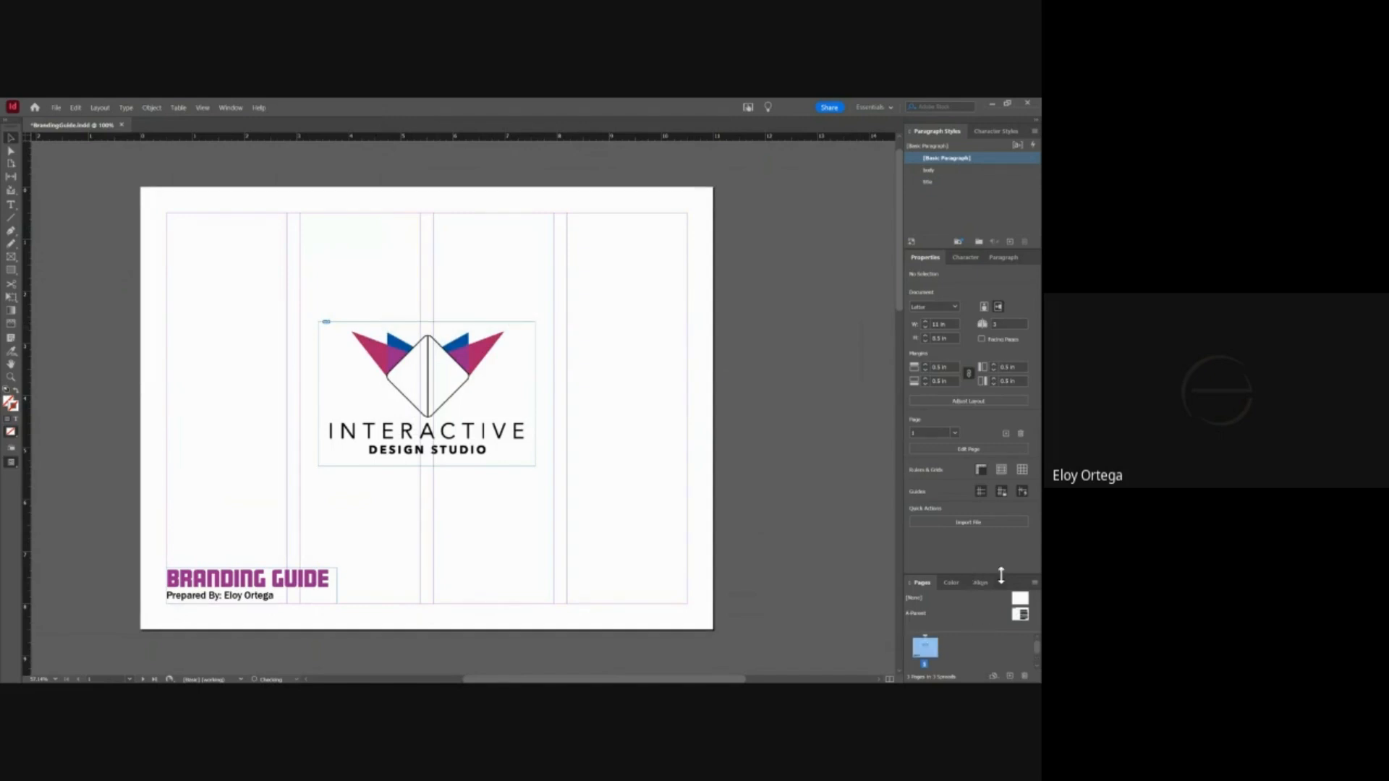
- Make more room for the page thumbnails and go to the page right after the cover
drag(1001, 575, 994, 450)
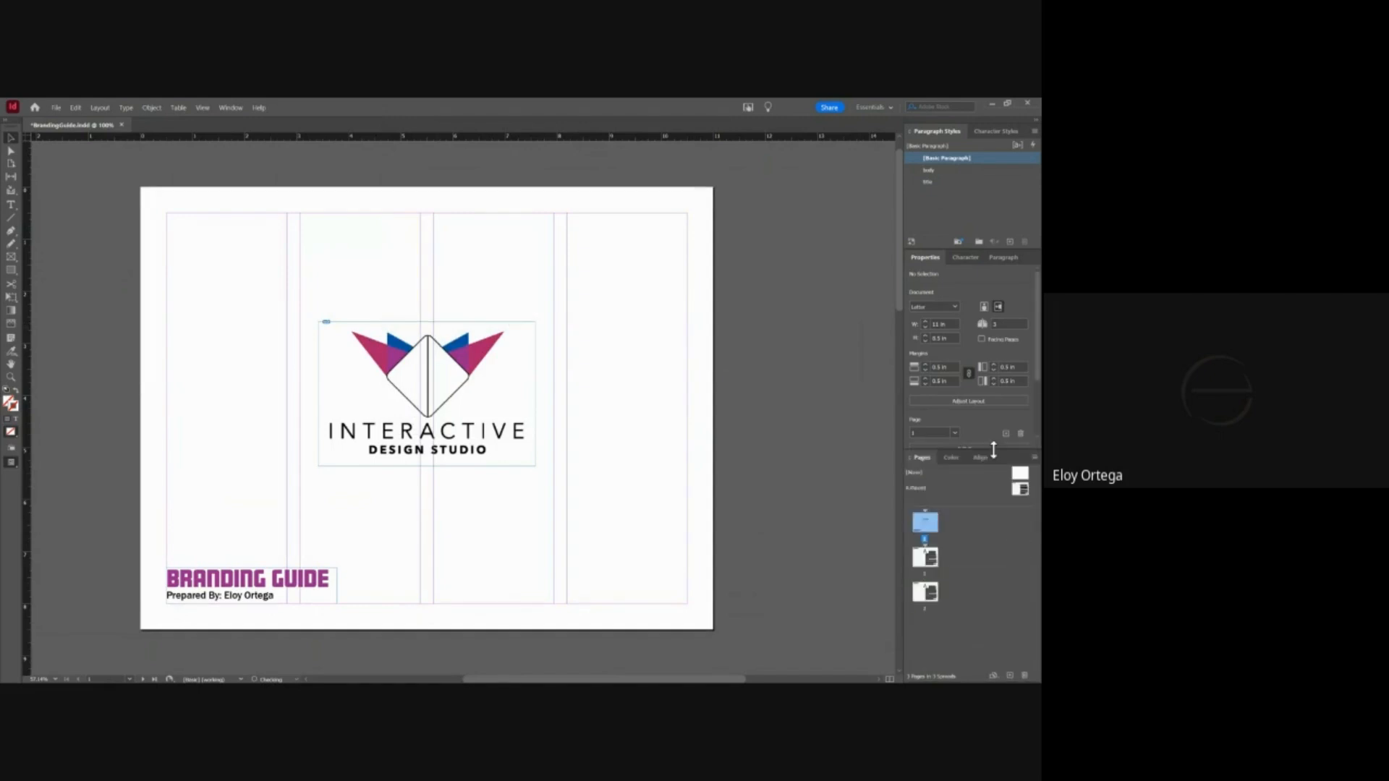
double_click(941, 555)
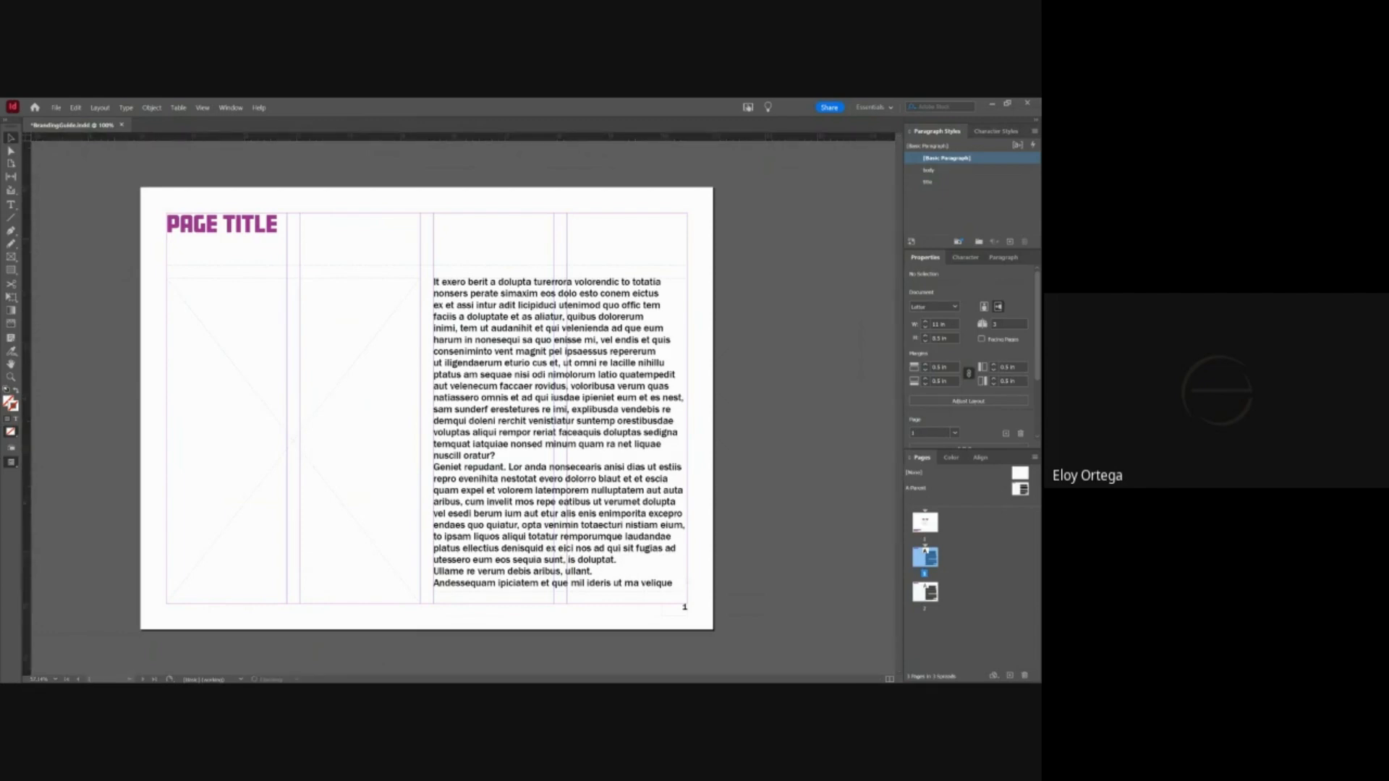
- Switch to File Explorer, open the Interactive Media Studio brand presentation in InteractiveMediaStudio, and select the title "The Framework" on slide 5
click(992, 106)
click(62, 159)
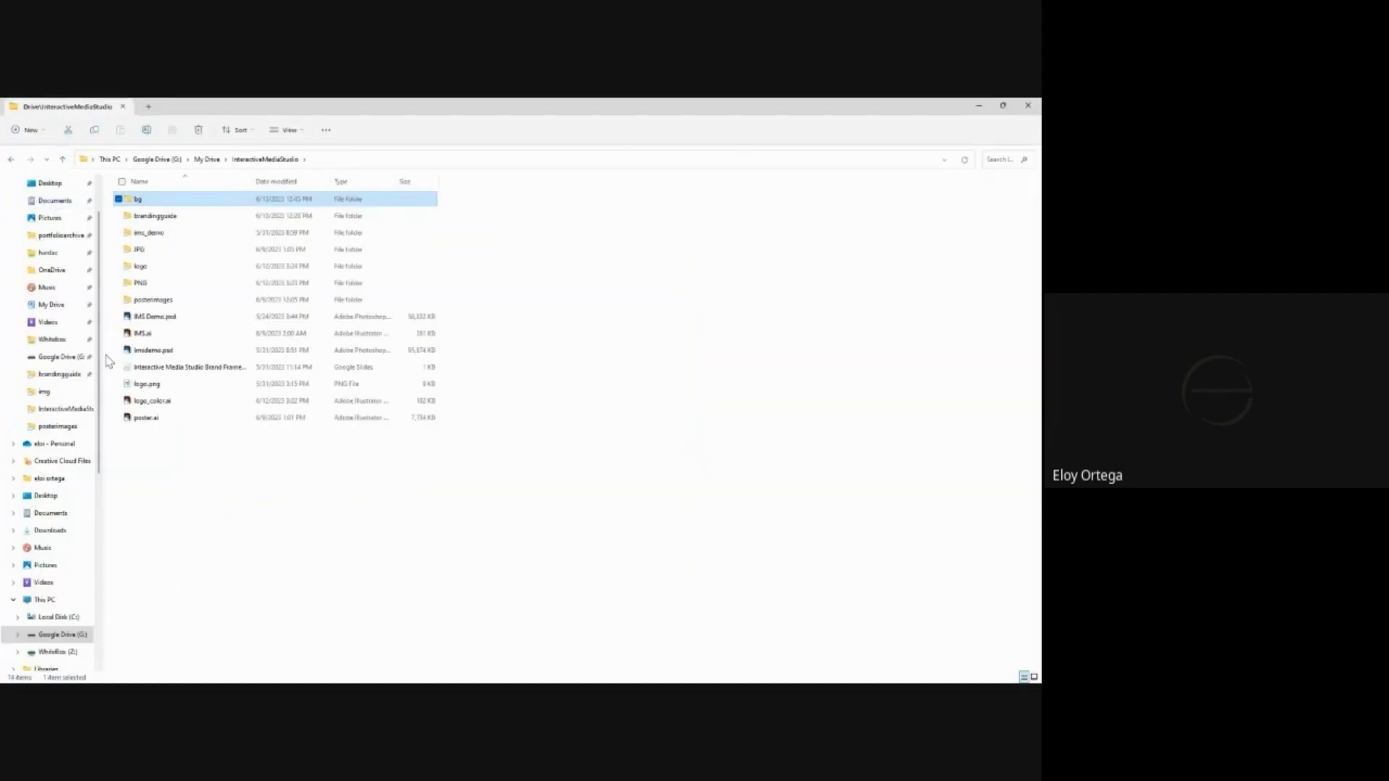
click(203, 368)
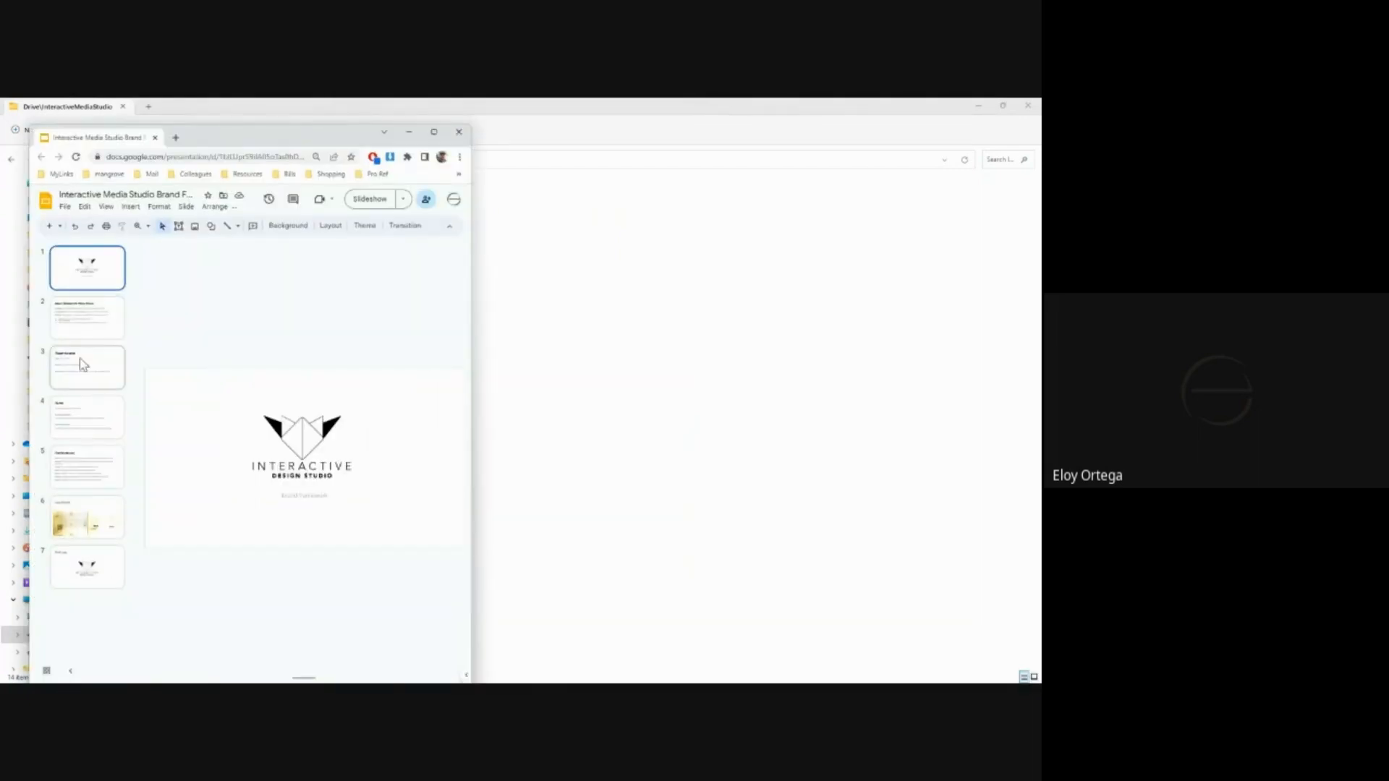
click(82, 330)
click(78, 434)
click(84, 469)
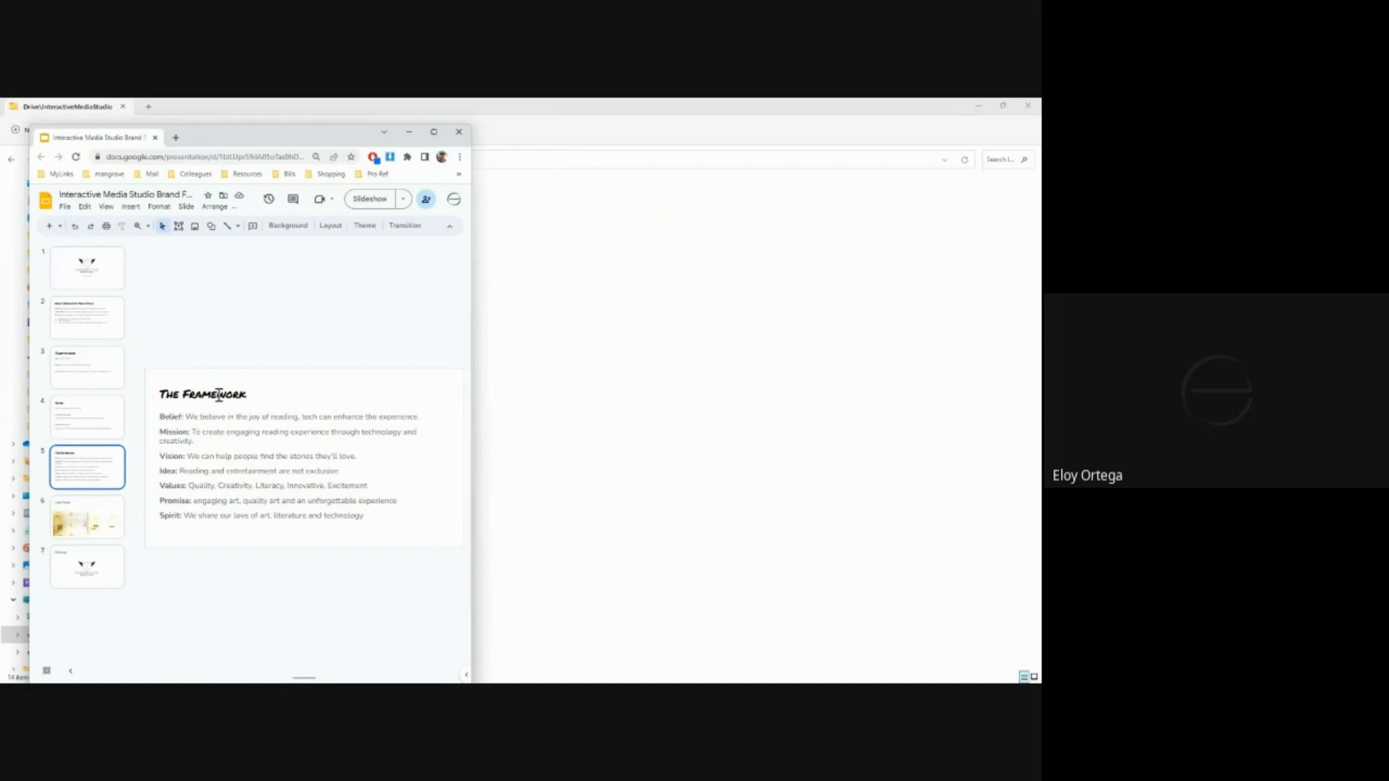
triple_click(185, 396)
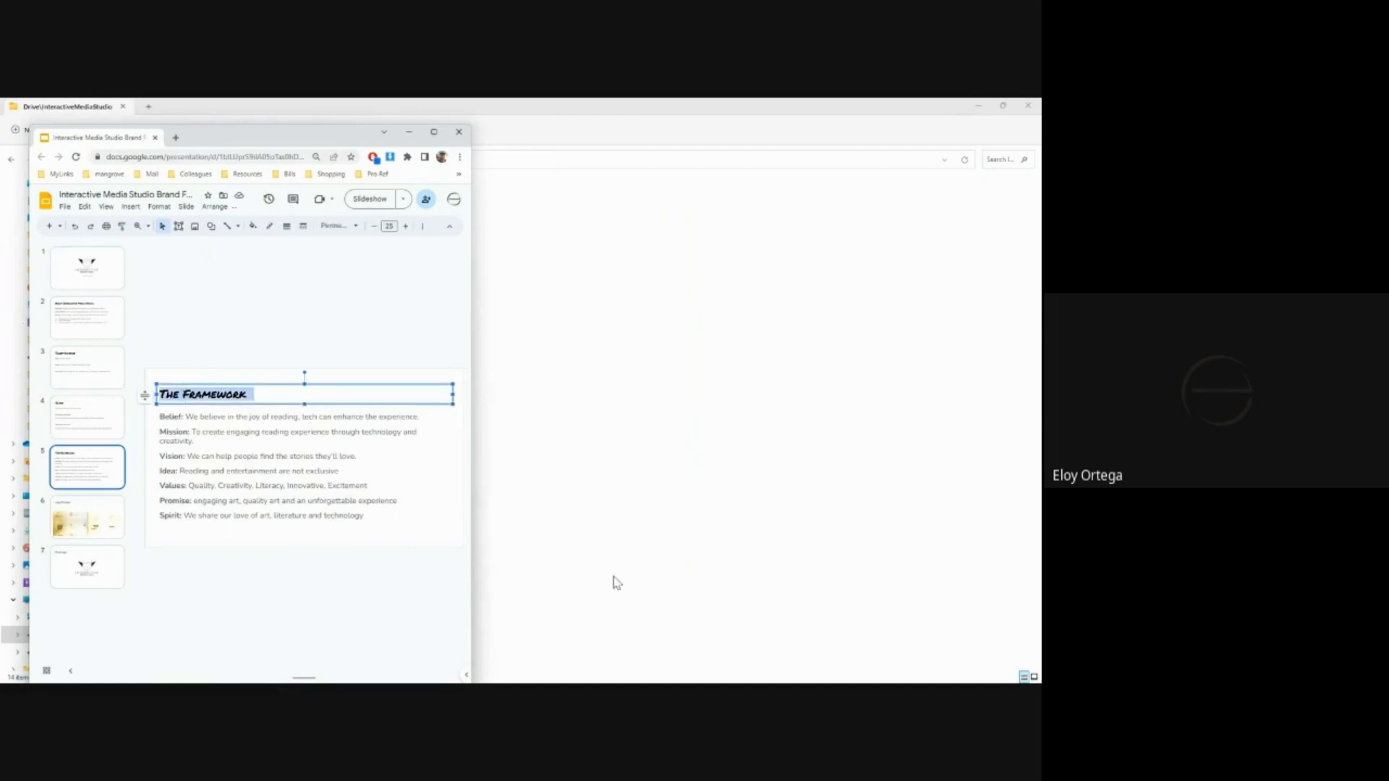
- Return to InDesign, override the parent title frame on the page after the cover, and replace its text with THE FRAMEWORK
key(alt+Tab)
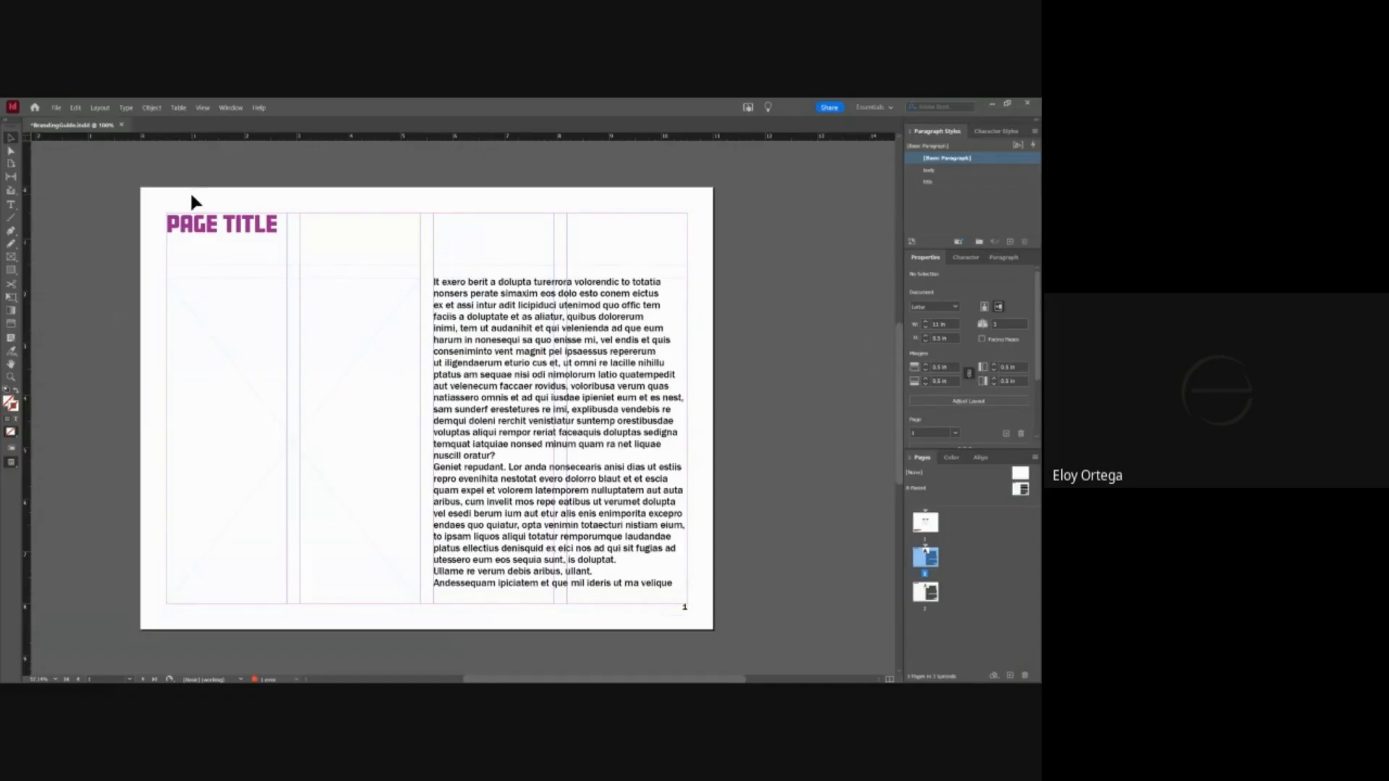
click(258, 225)
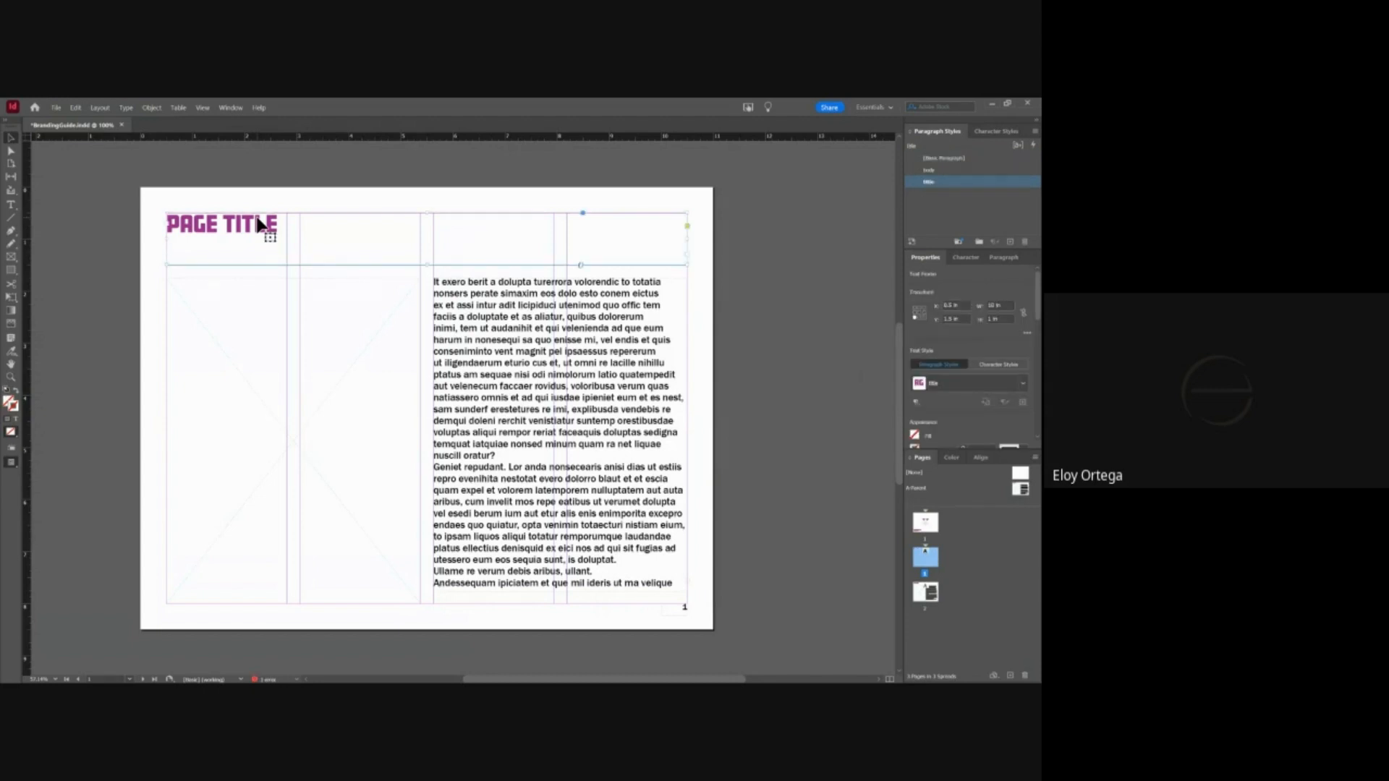
triple_click(251, 218)
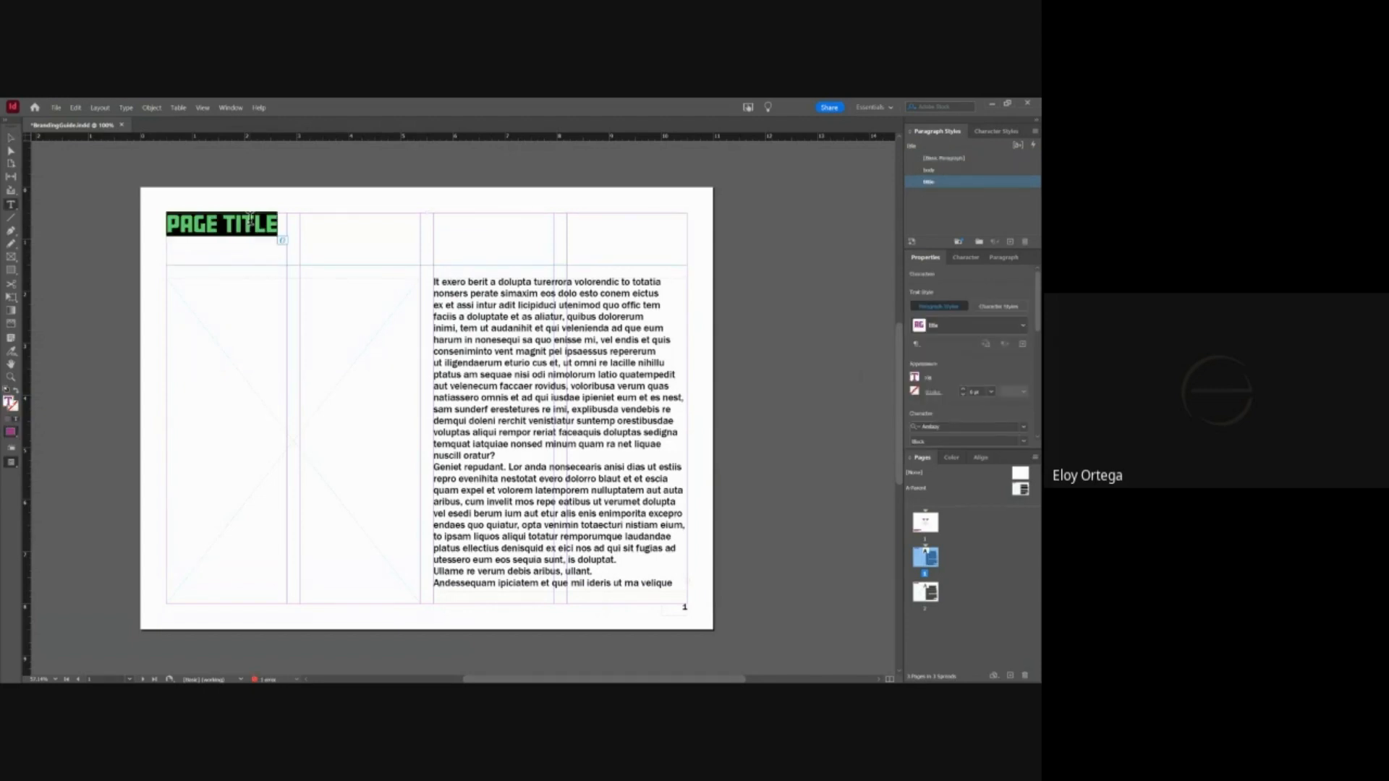
text(THE FRAMEWORK)
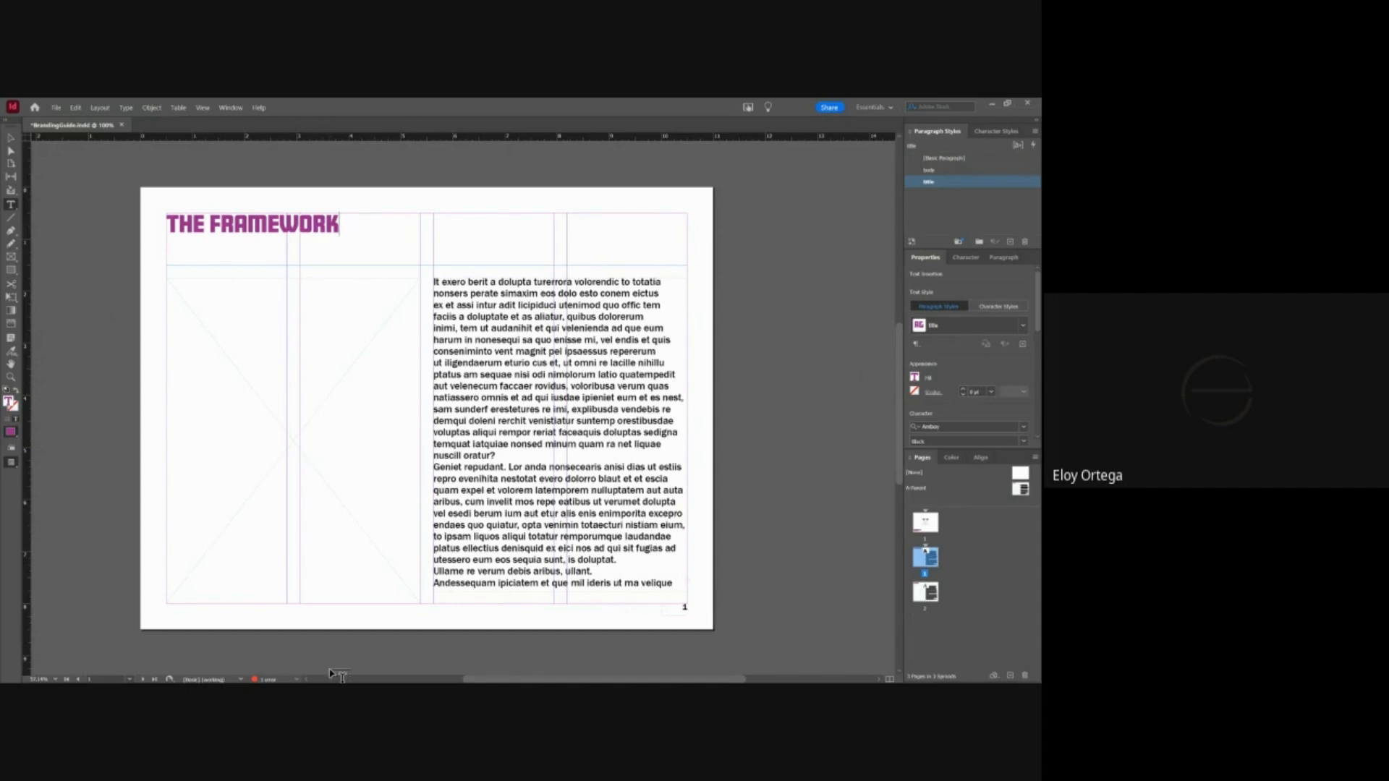
- Switch to the Google Slides brand framework and copy all body text from The Framework slide
key(super+Right)
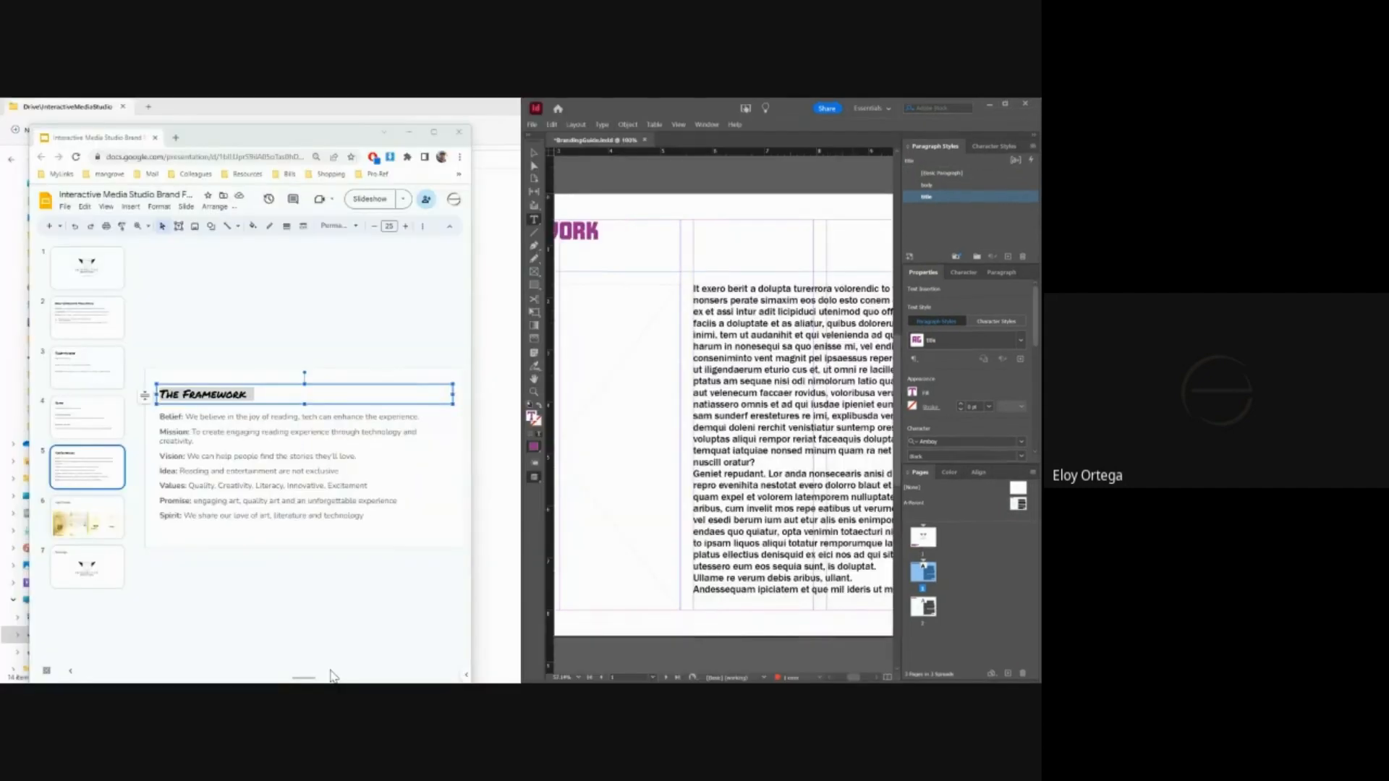
click(180, 313)
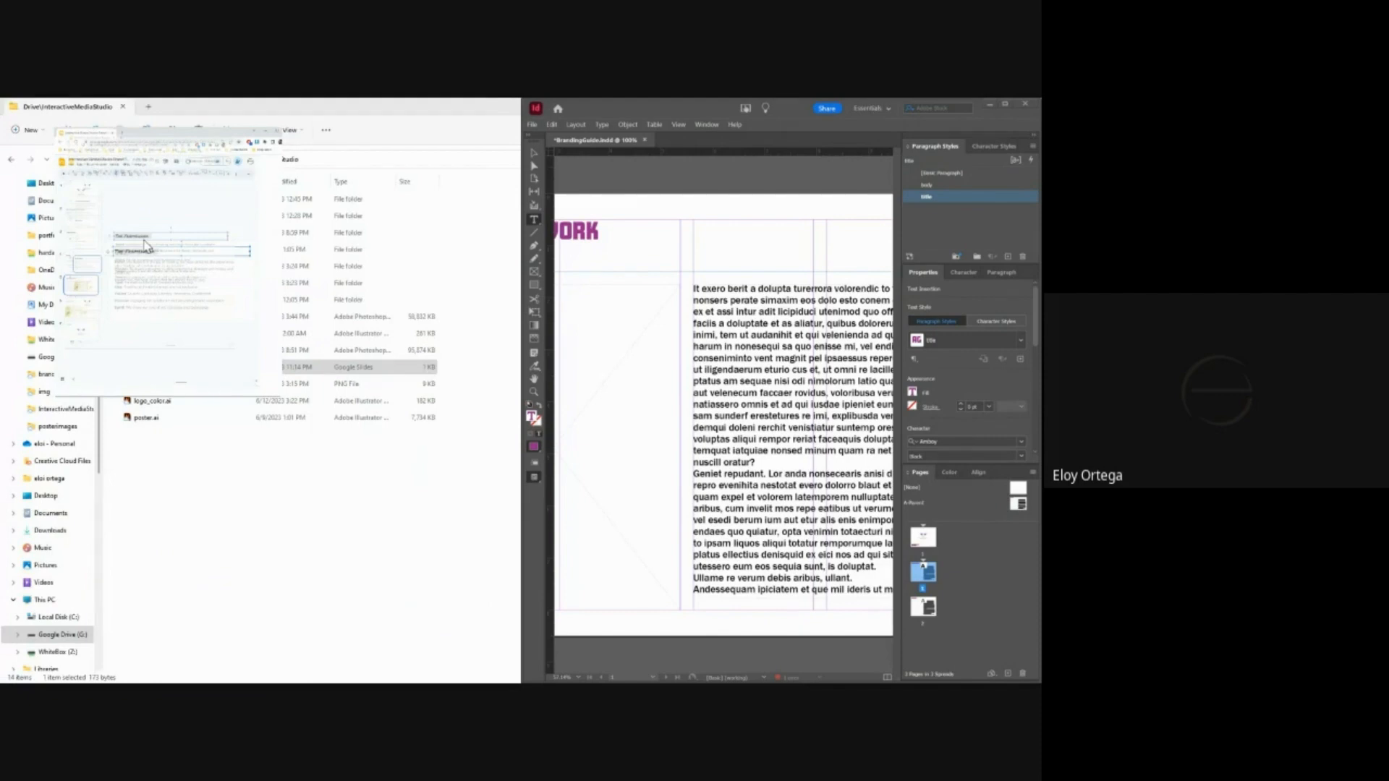
click(181, 390)
key(ctrl+a)
key(ctrl+c)
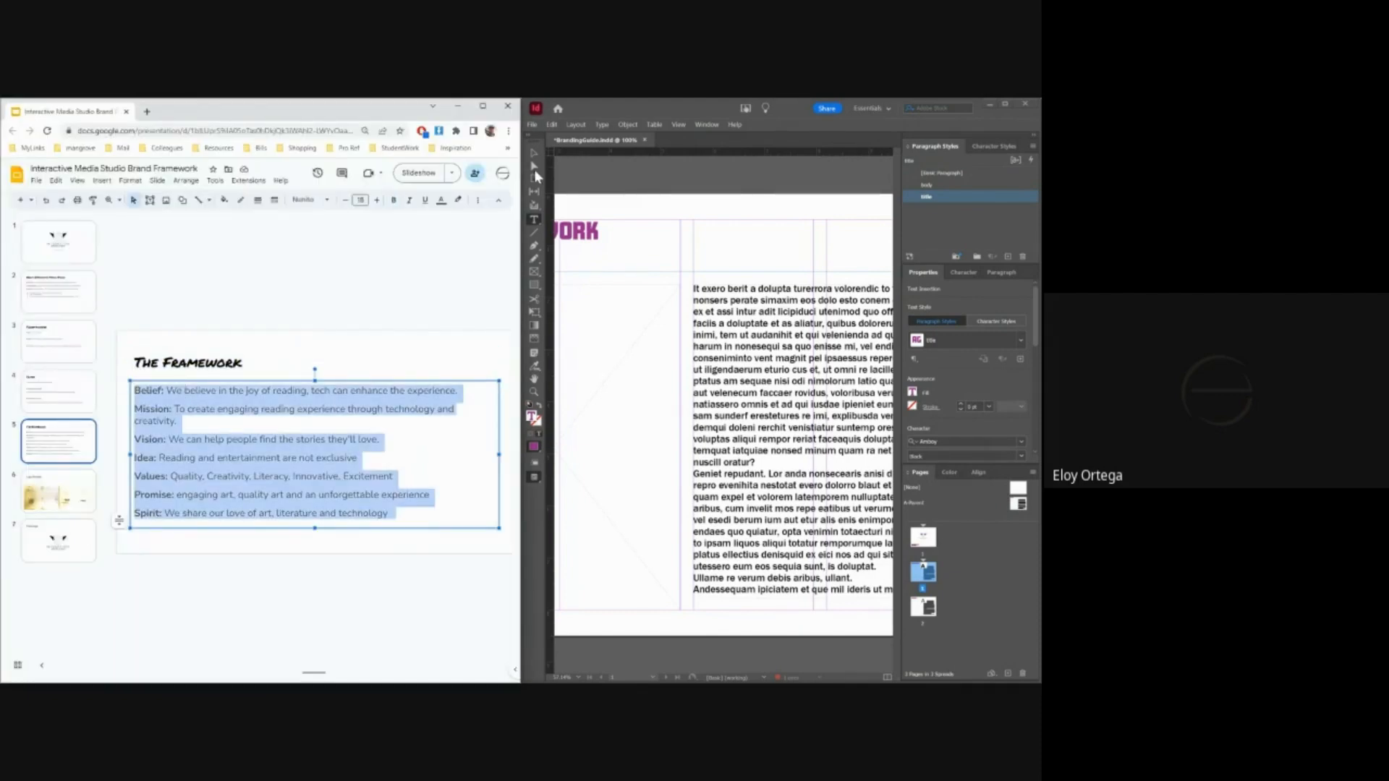
- Switch back to InDesign and replace the placeholder text on The Framework page with the copied framework text
click(1004, 104)
click(535, 329)
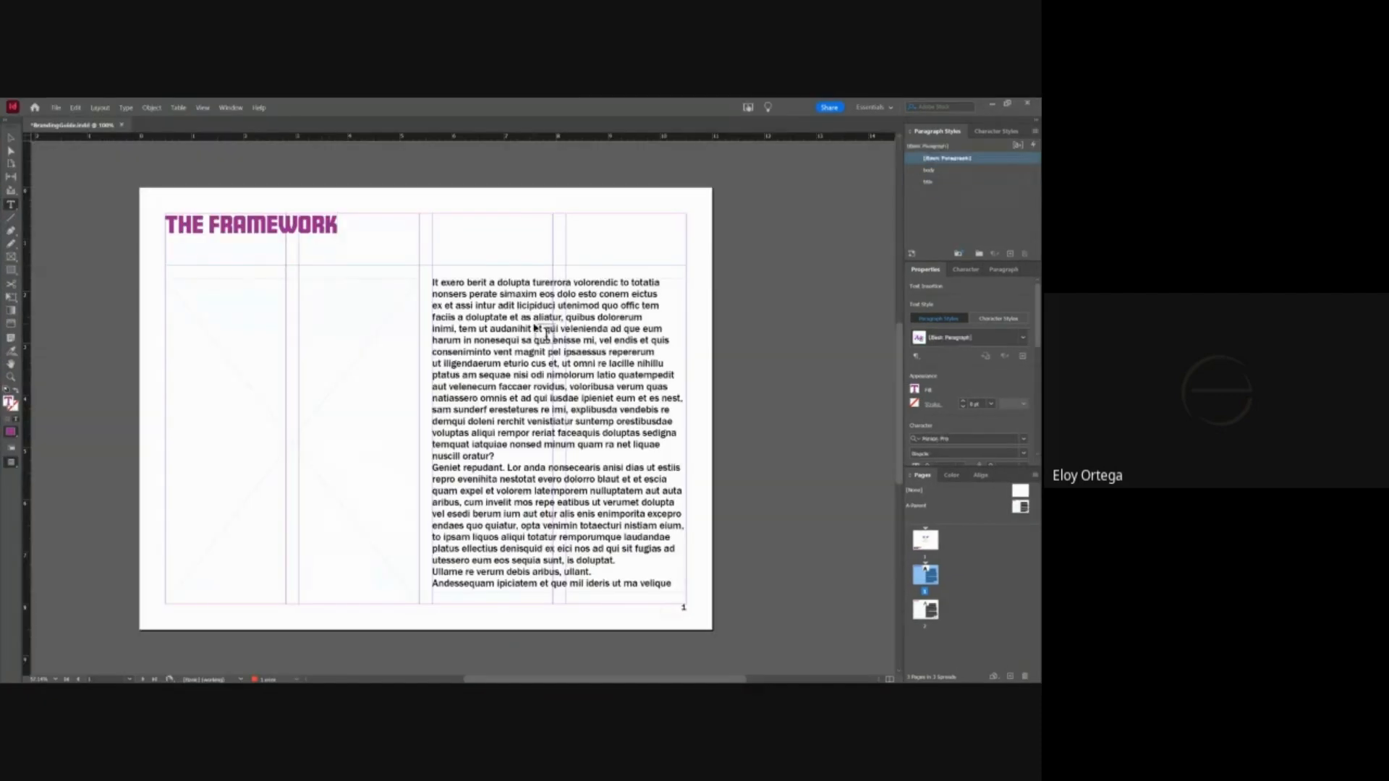
key(ctrl+shift+a)
click(534, 326)
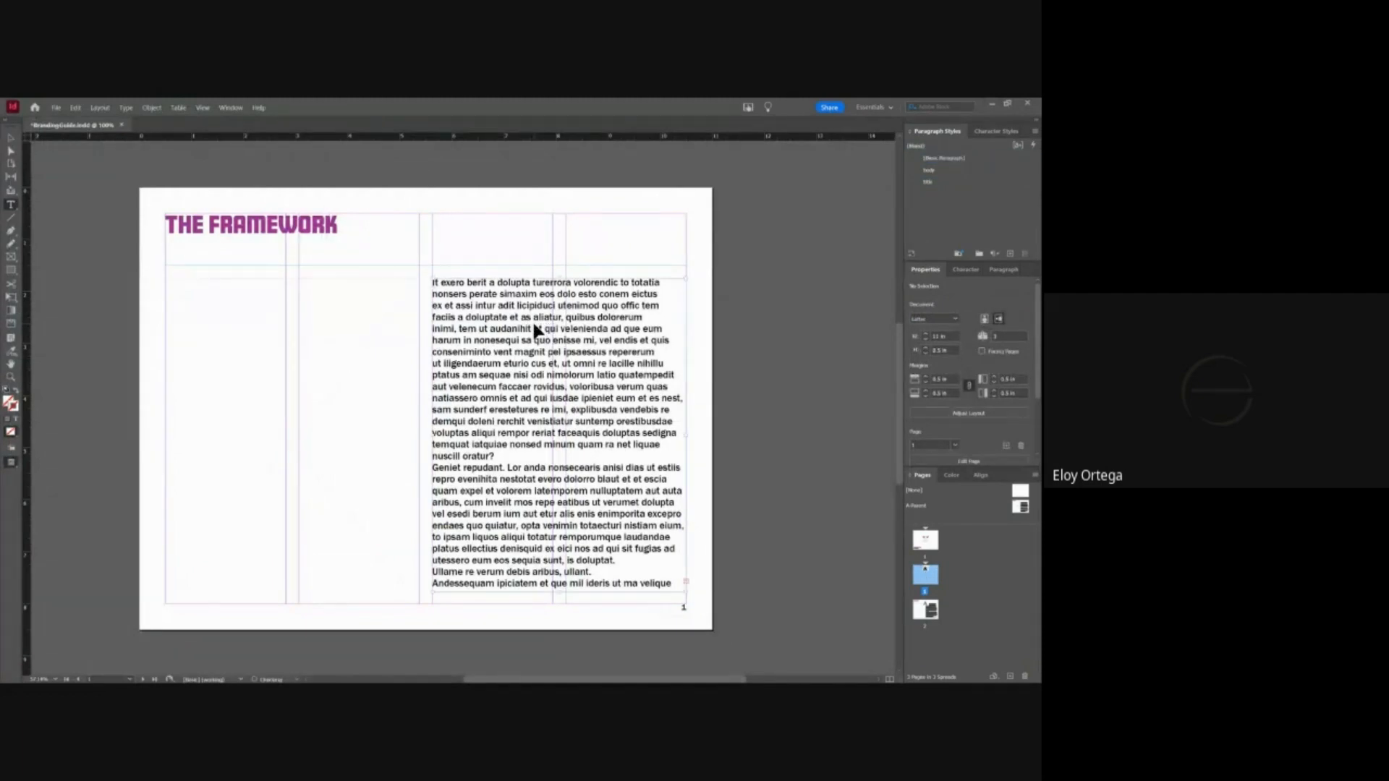
double_click(536, 328)
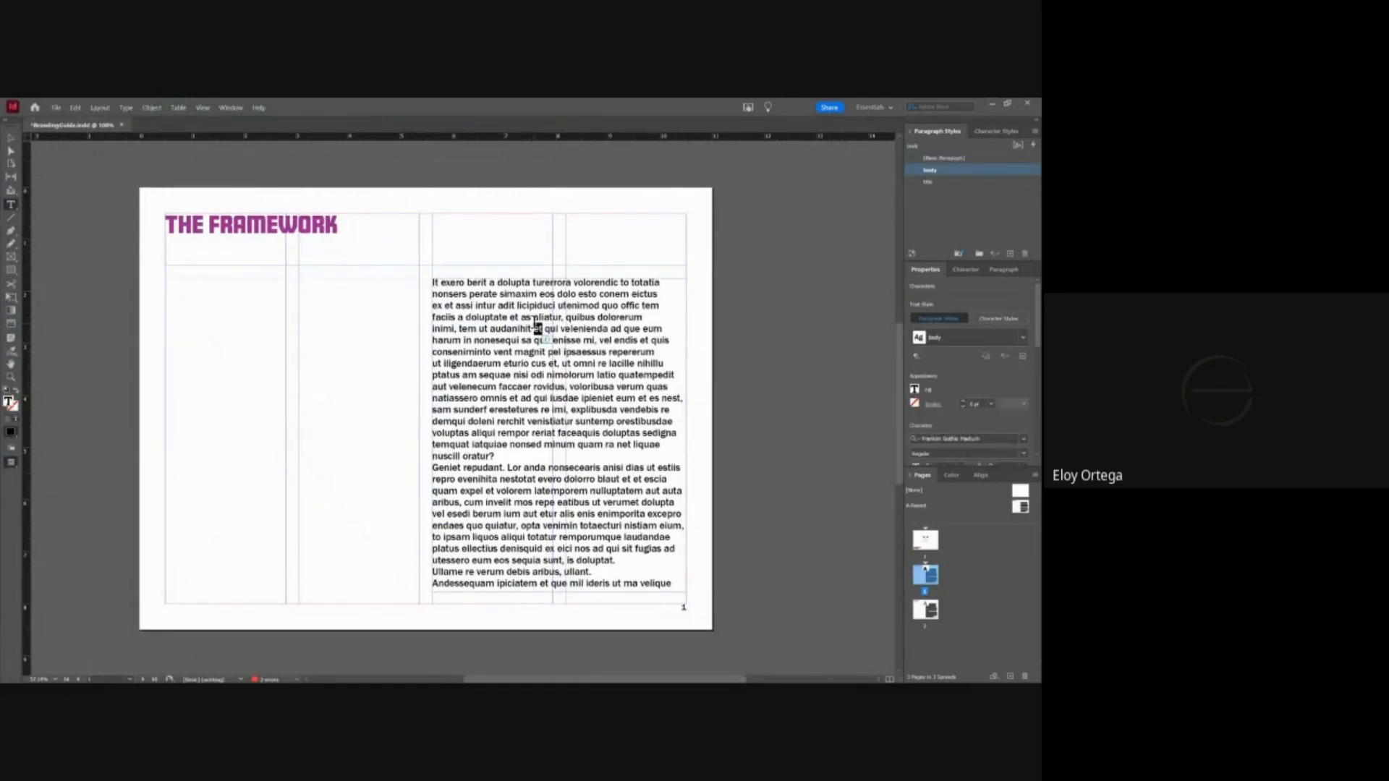
key(ctrl+a)
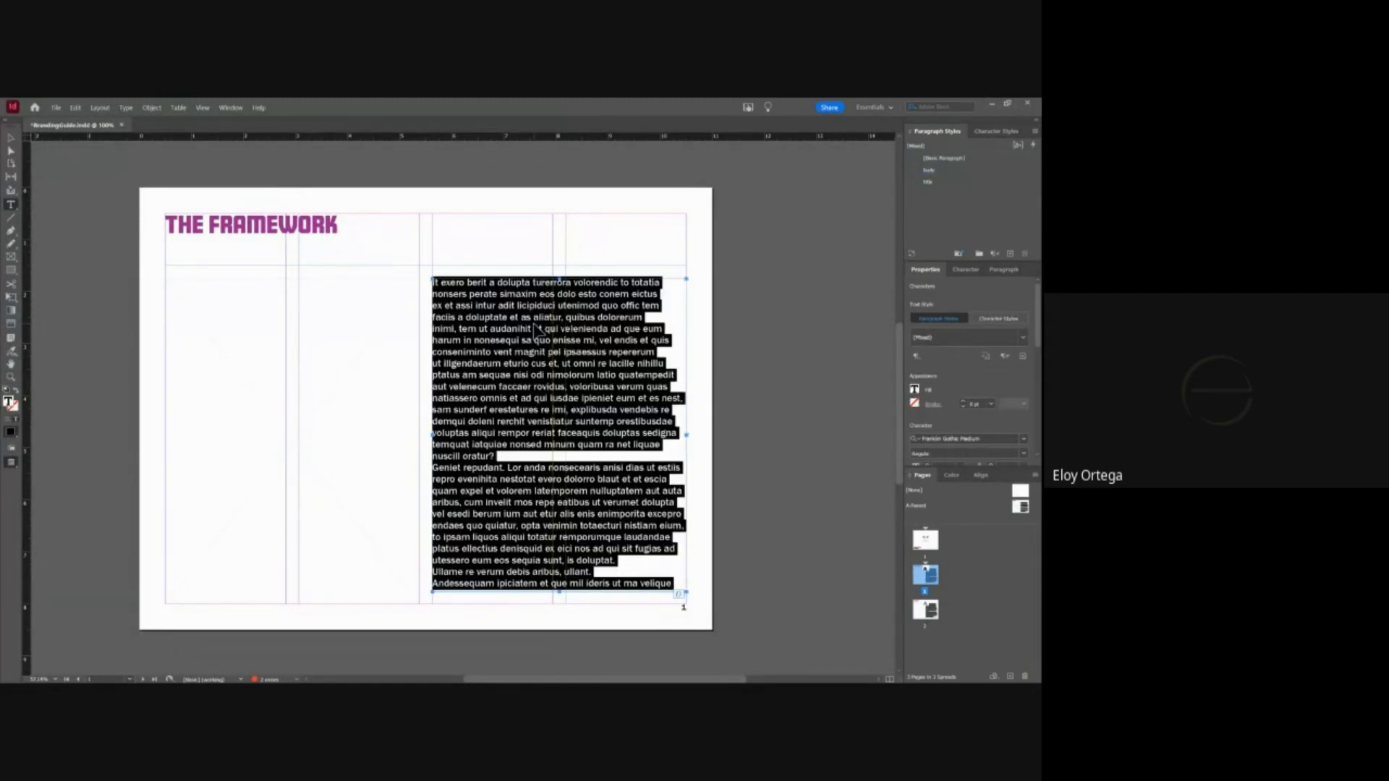
key(ctrl+v)
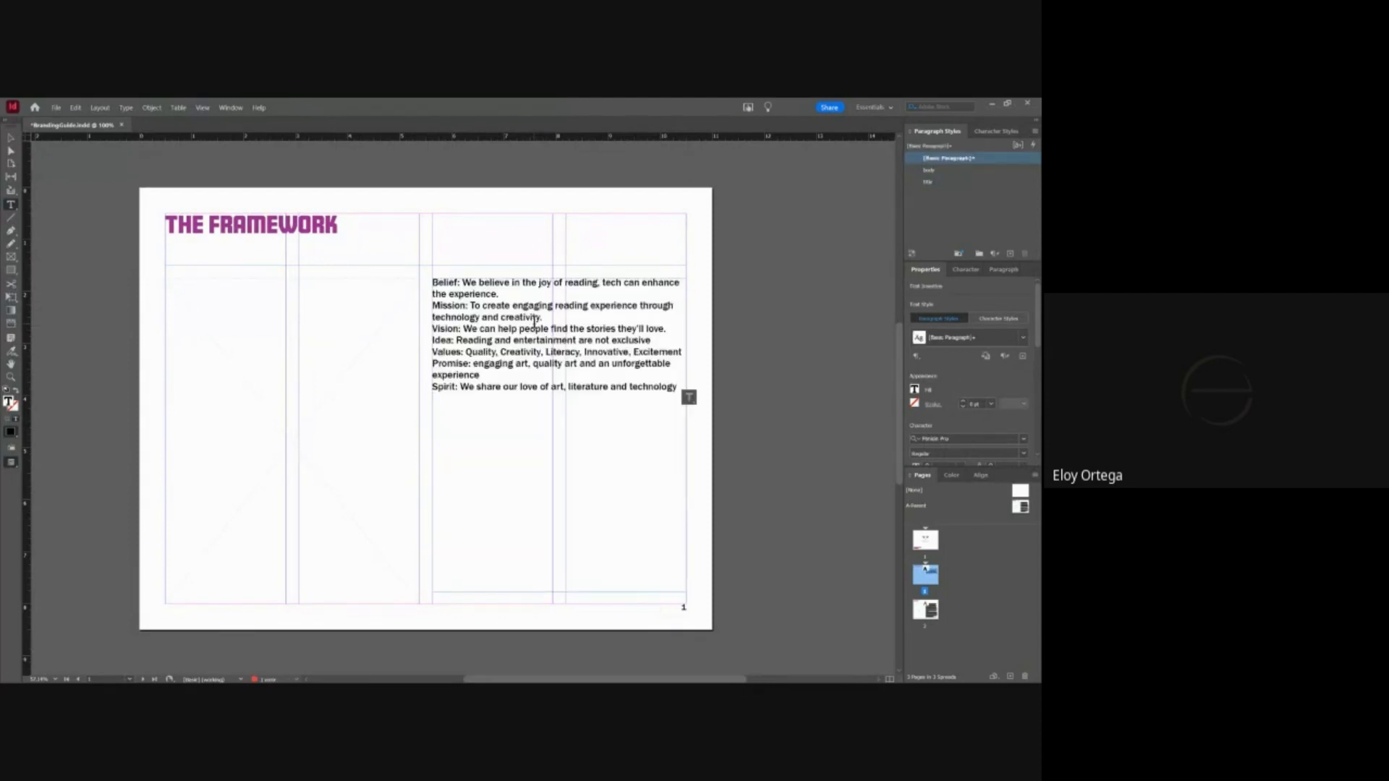
- Delete the empty image frame beside the body text on The Framework page
click(11, 138)
click(299, 363)
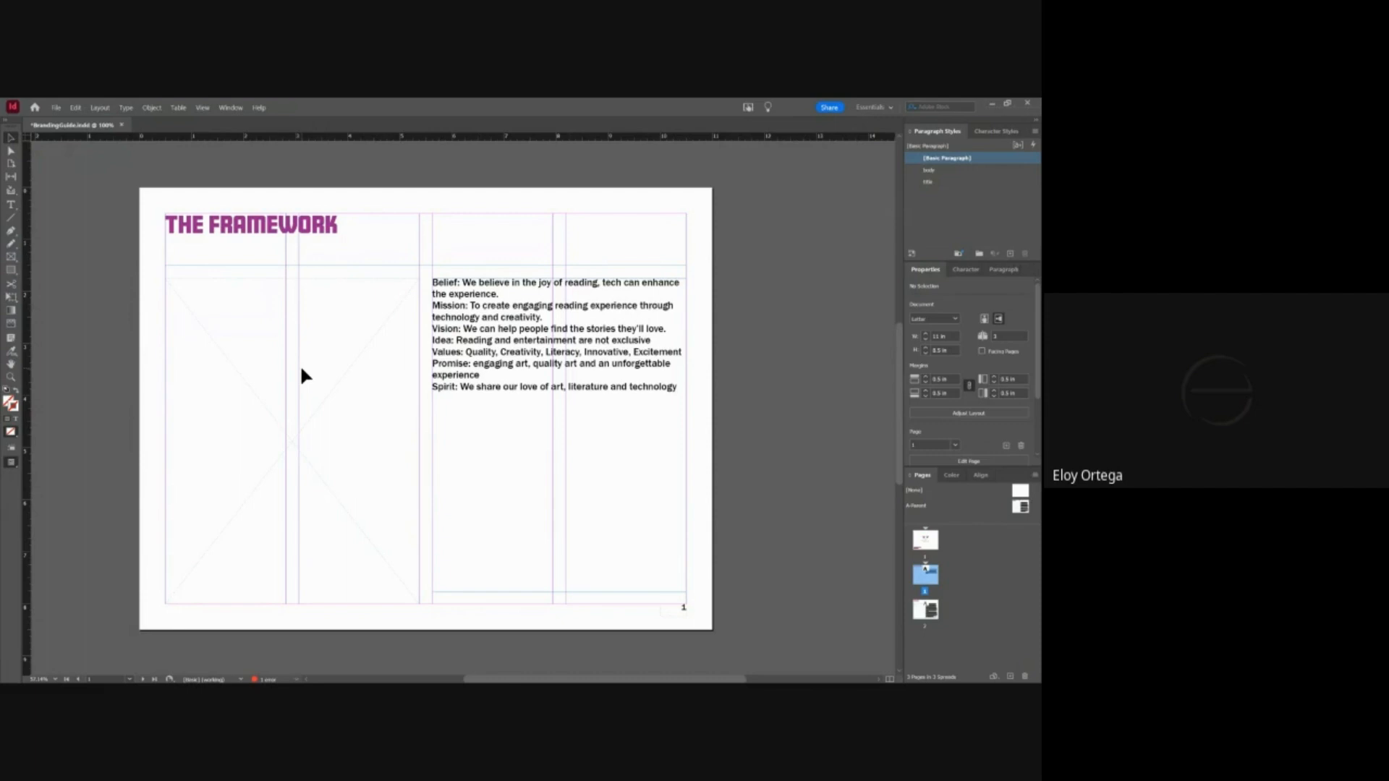
click(301, 369)
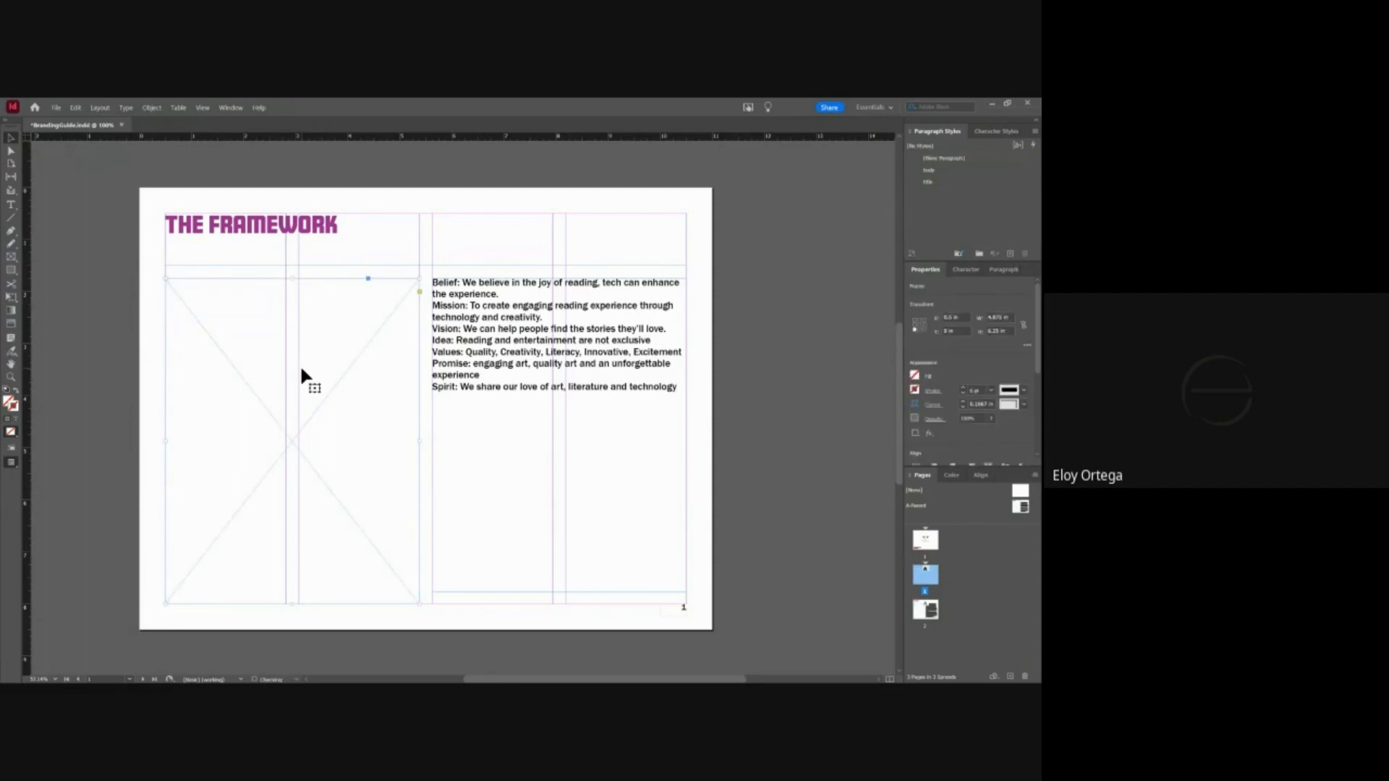
- Widen the body text frame toward the left margin and align its left edge to a new vertical guide at 1 in
click(533, 332)
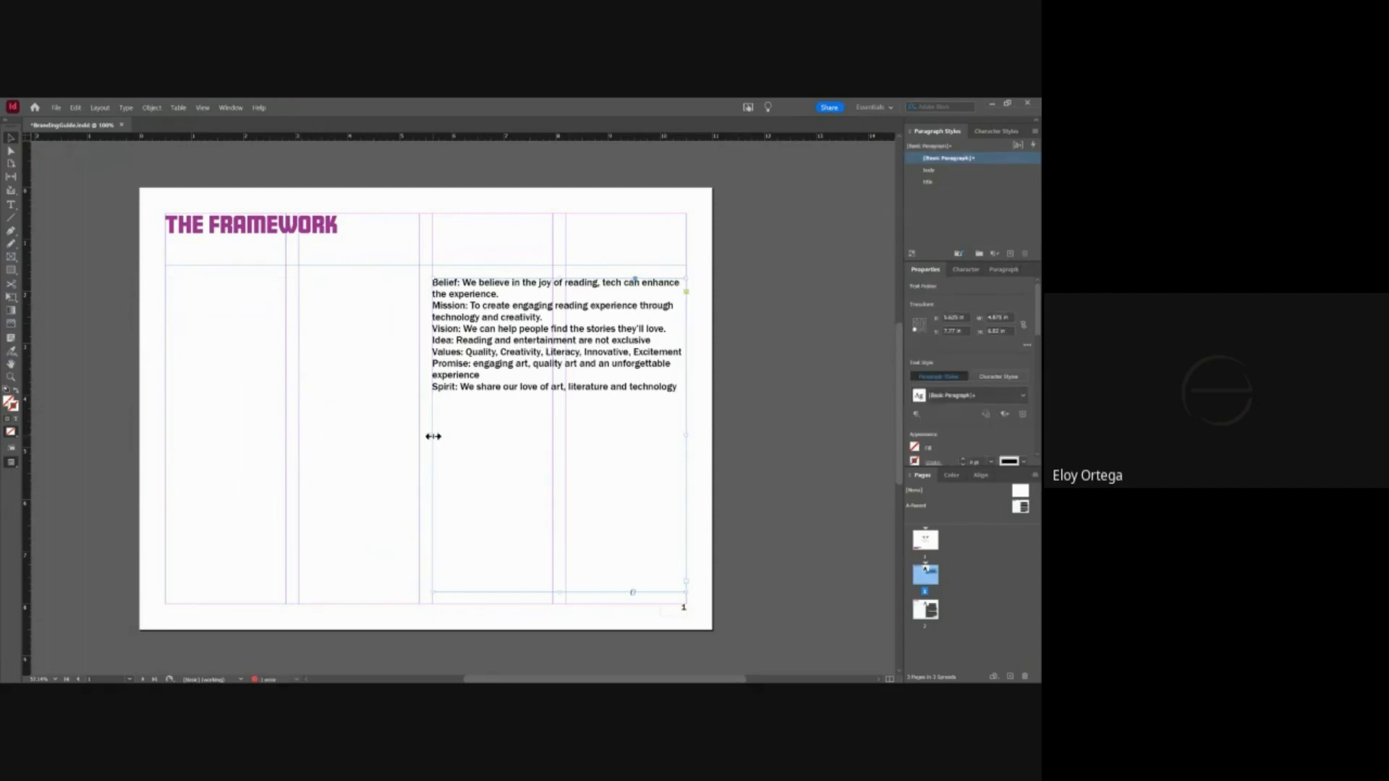
drag(433, 436, 165, 436)
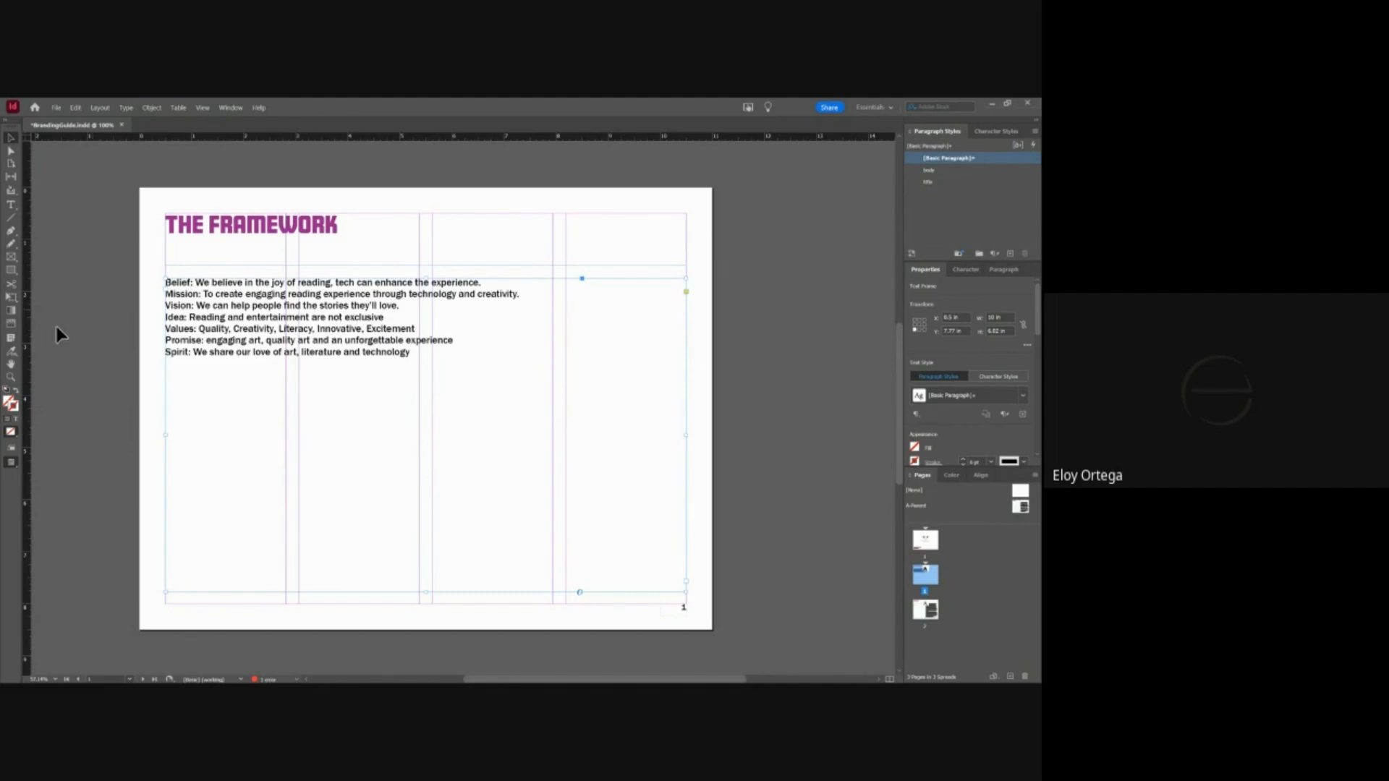
drag(29, 336, 191, 157)
drag(165, 433, 192, 434)
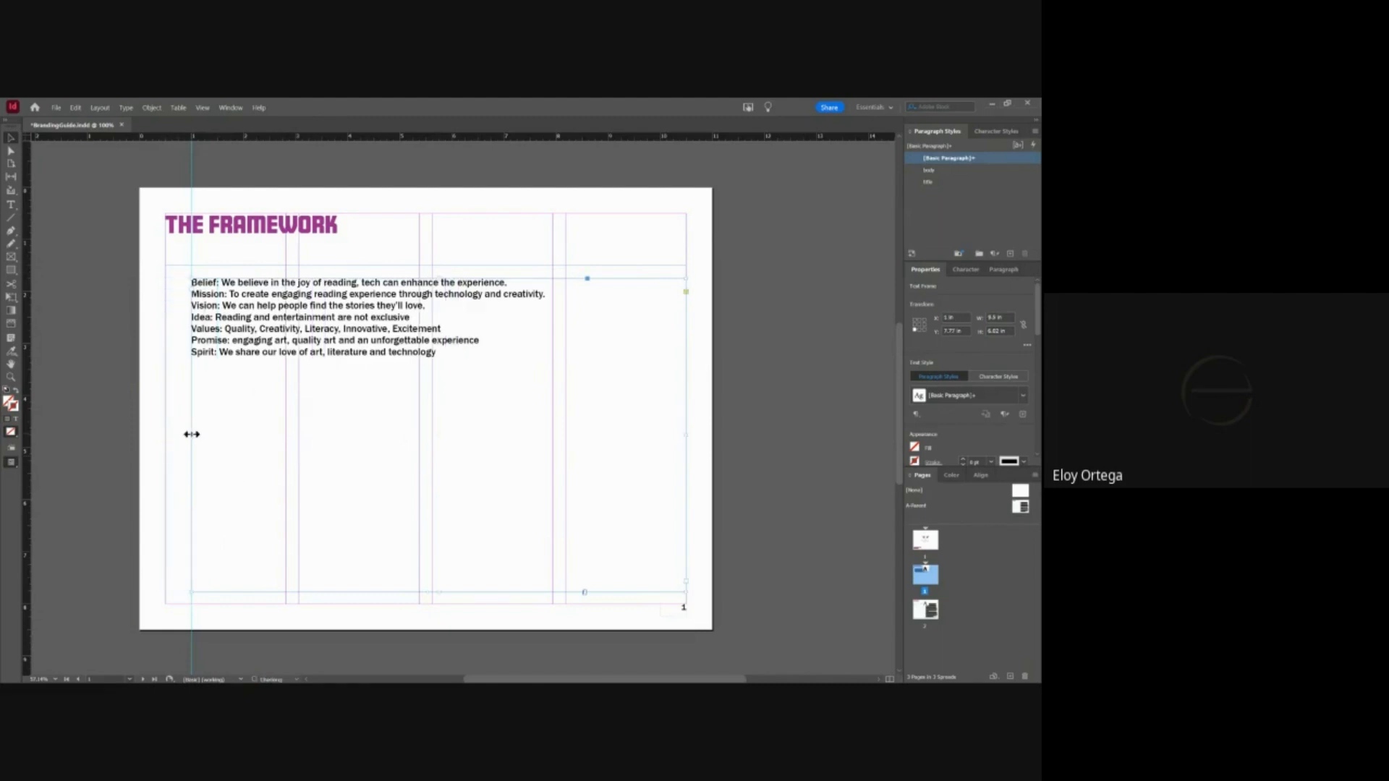
- Put the Belief and Mission labels on their own lines above their statements, with a blank line after each entry
double_click(265, 332)
click(415, 323)
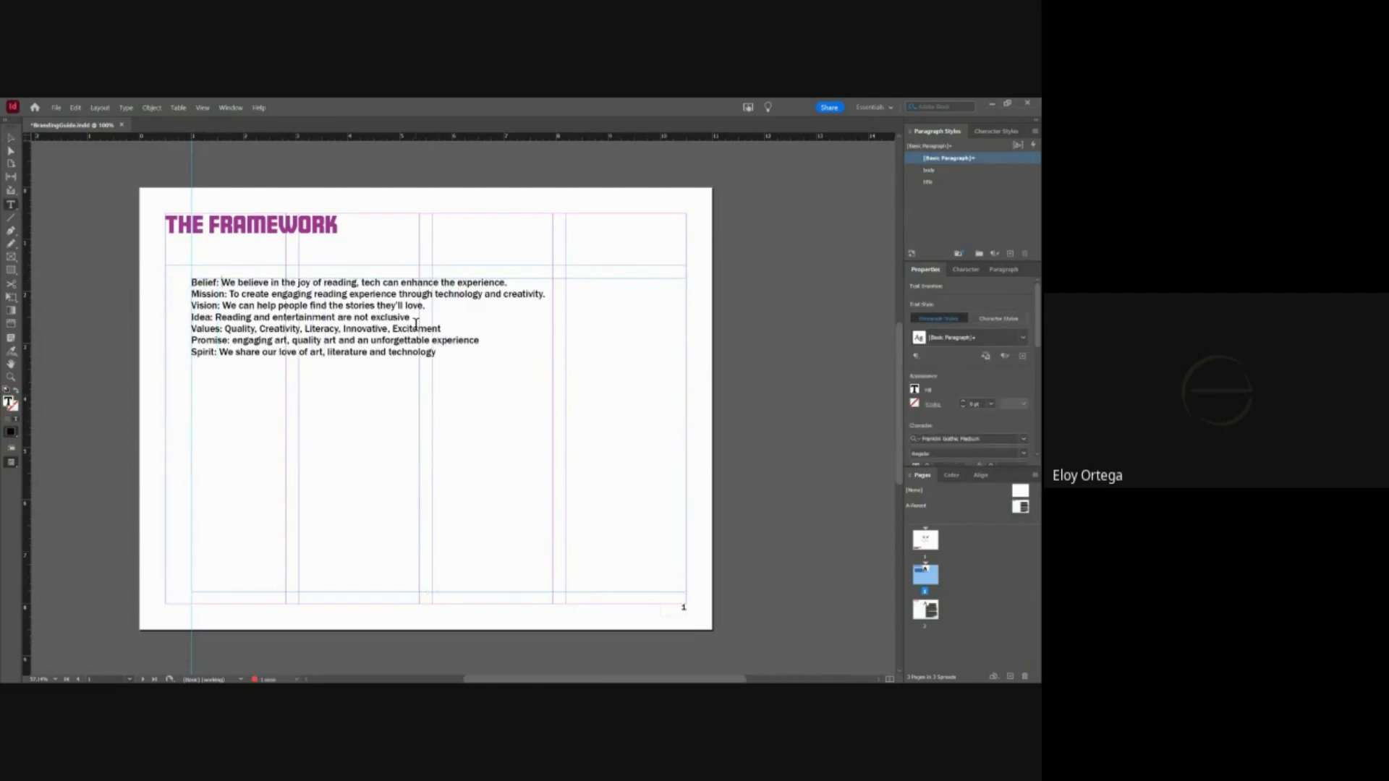
key(Return)
key(Down)
key(Return)
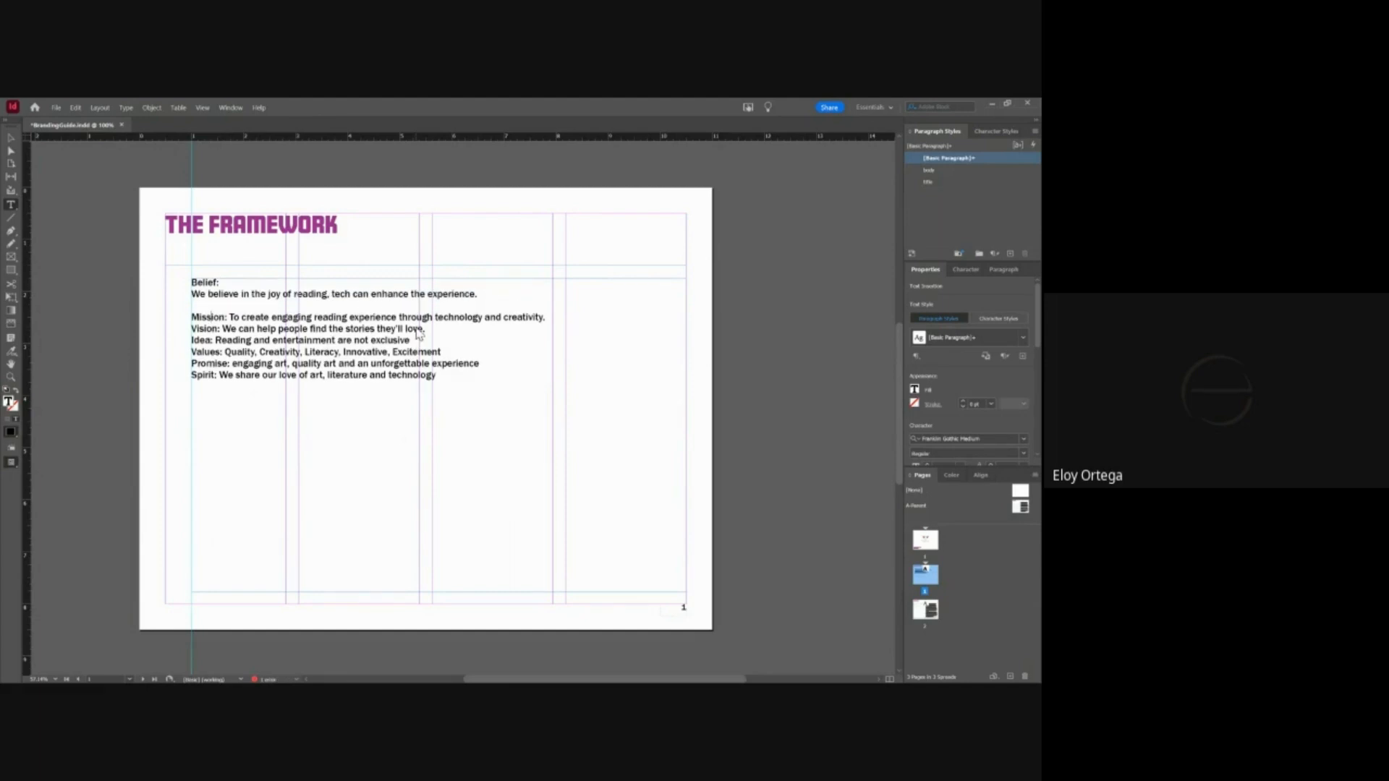
key(ctrl+Right)
key(Return)
key(Down)
key(Return)
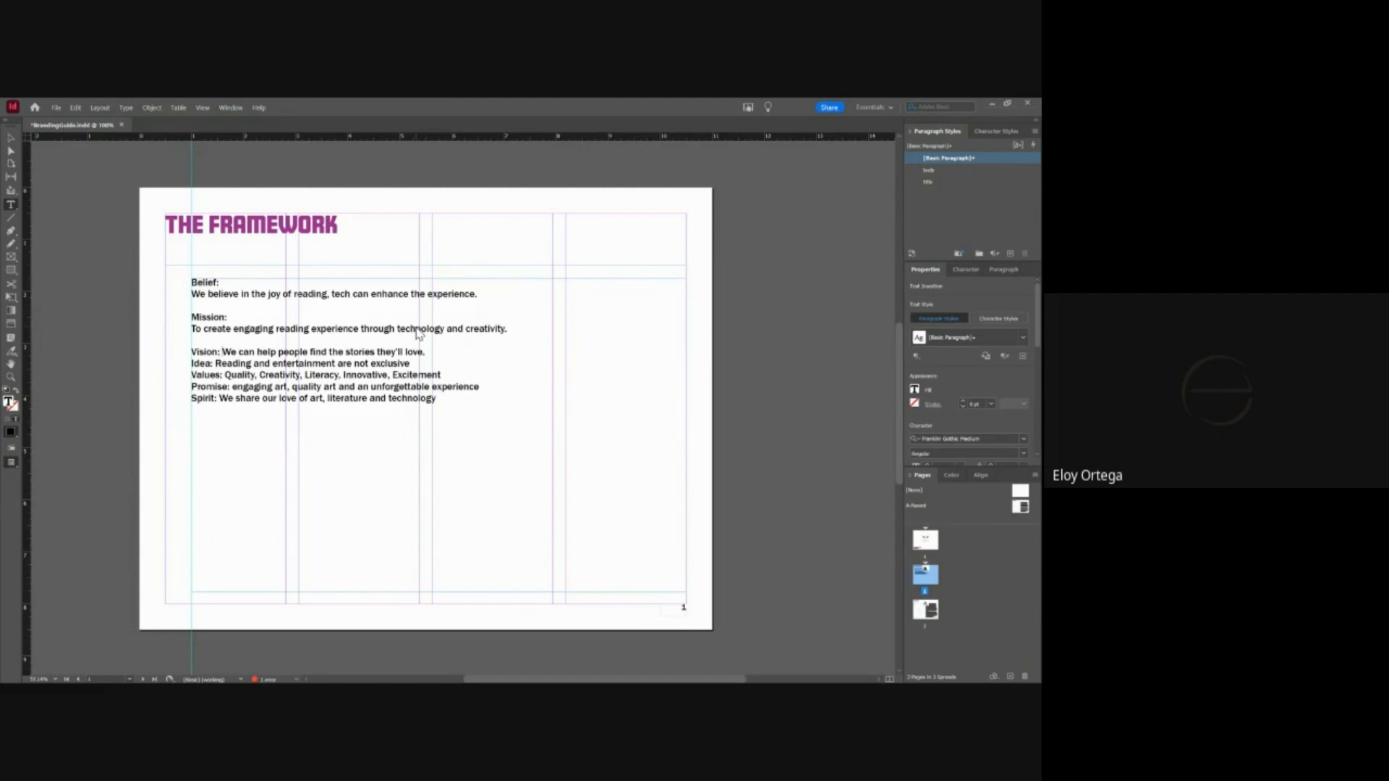
- Break the Vision and Idea entries the same way, label above statement and a blank line after each
key(ctrl+Right)
key(Return)
key(Down)
key(Return)
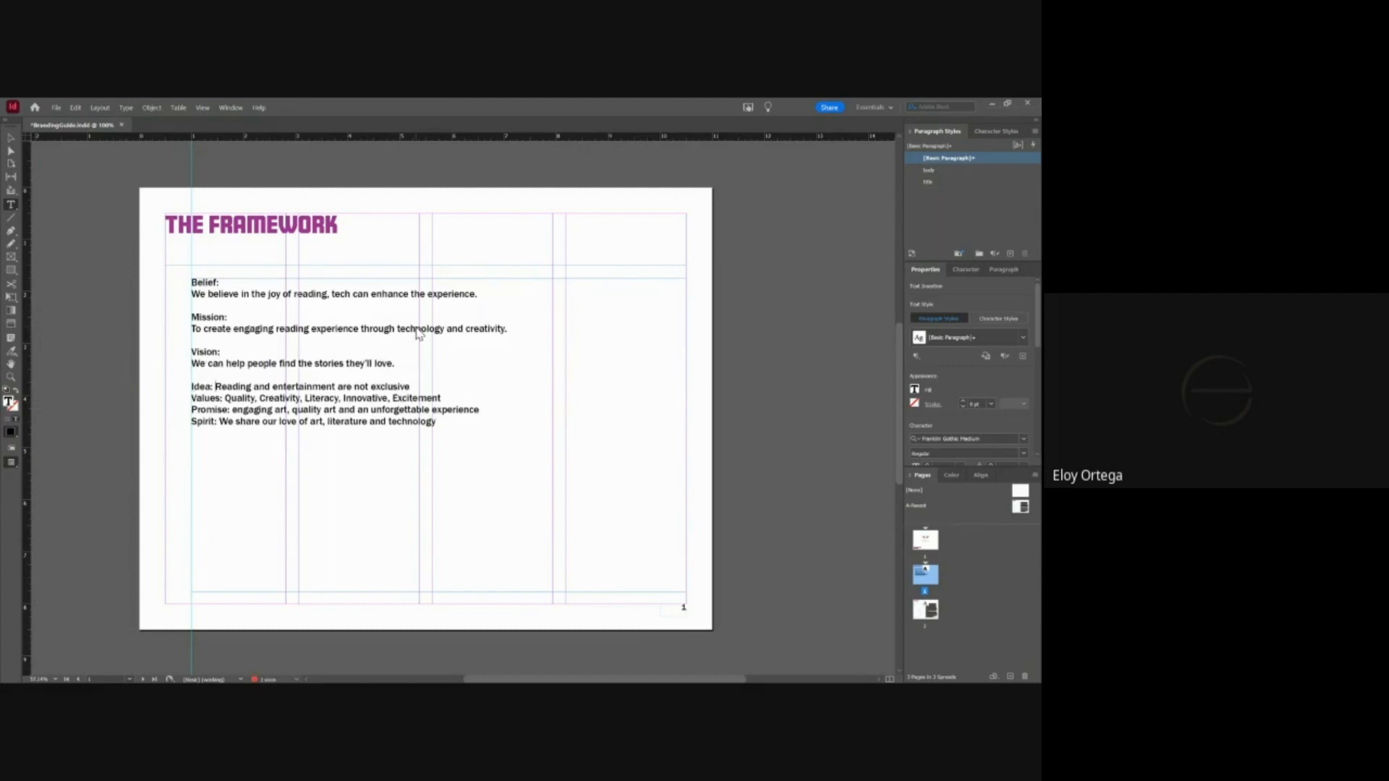
key(Return)
key(Down)
key(Return)
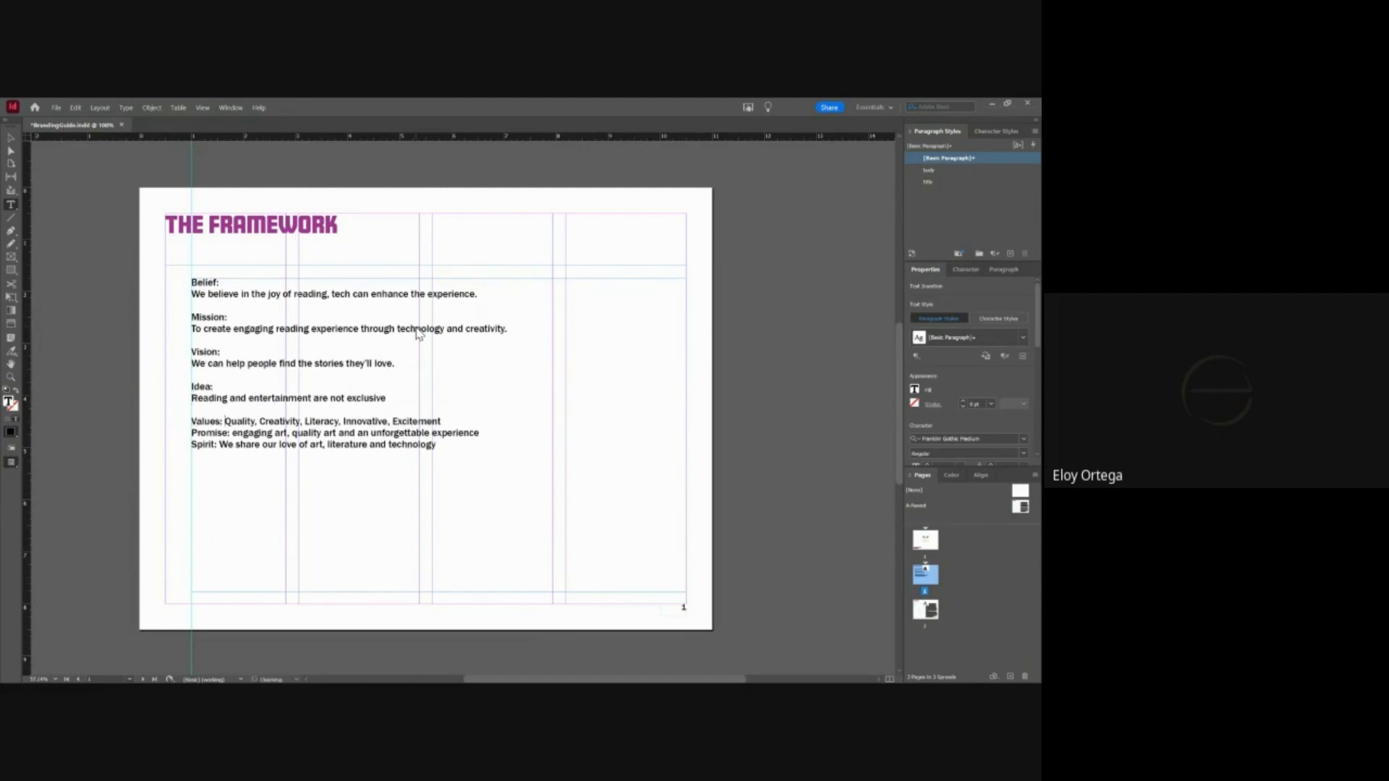
- Put the Values, Promise and Spirit labels on their own lines, with blank lines separating the entries
key(Return)
key(Down)
key(Return)
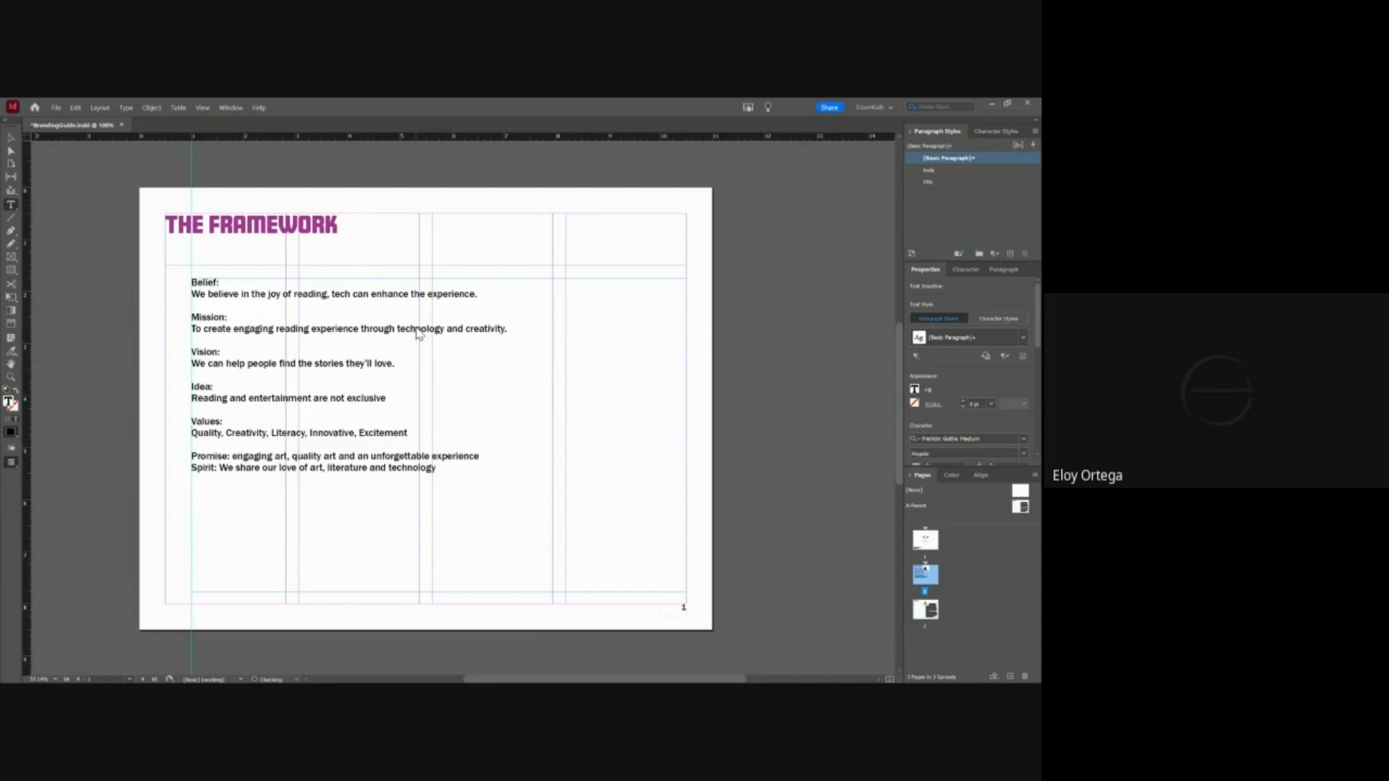
key(Return)
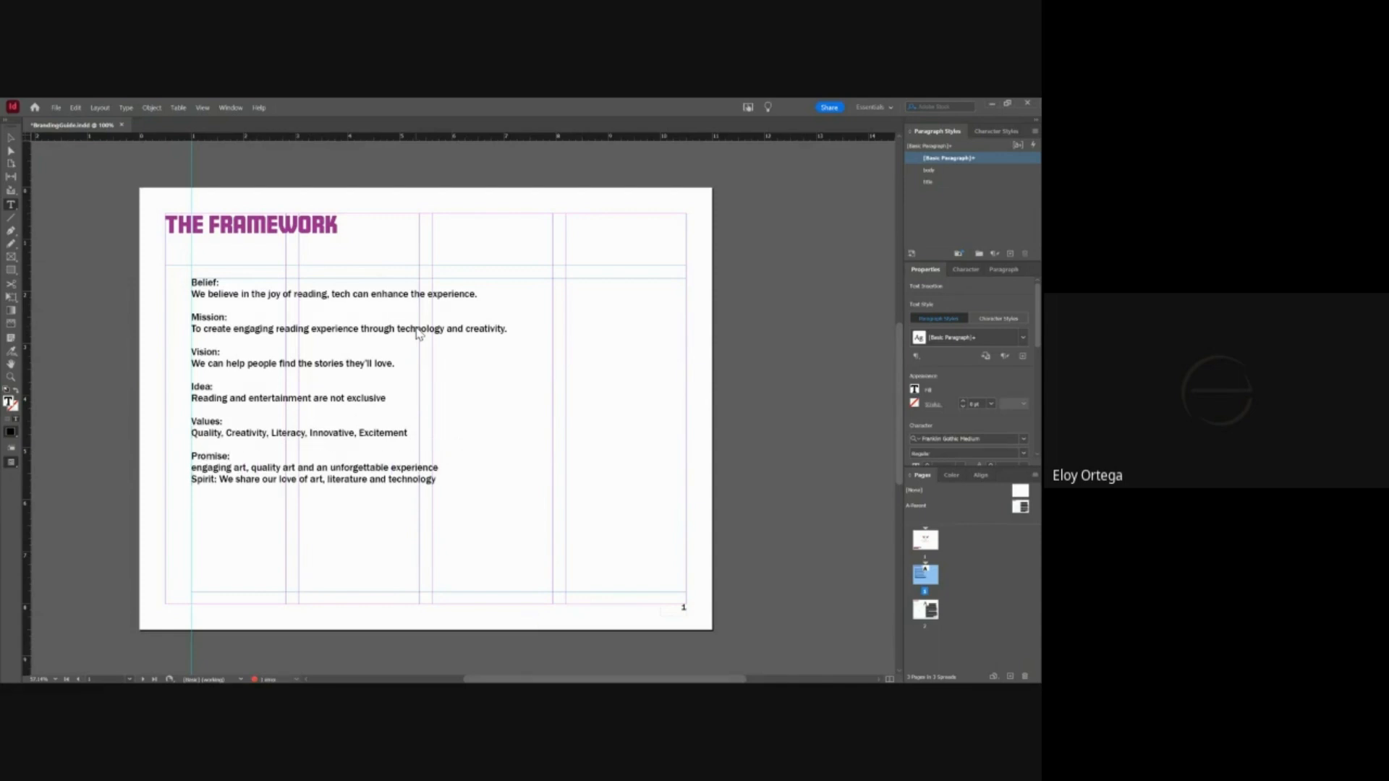
key(Down)
key(Return)
key(Return)
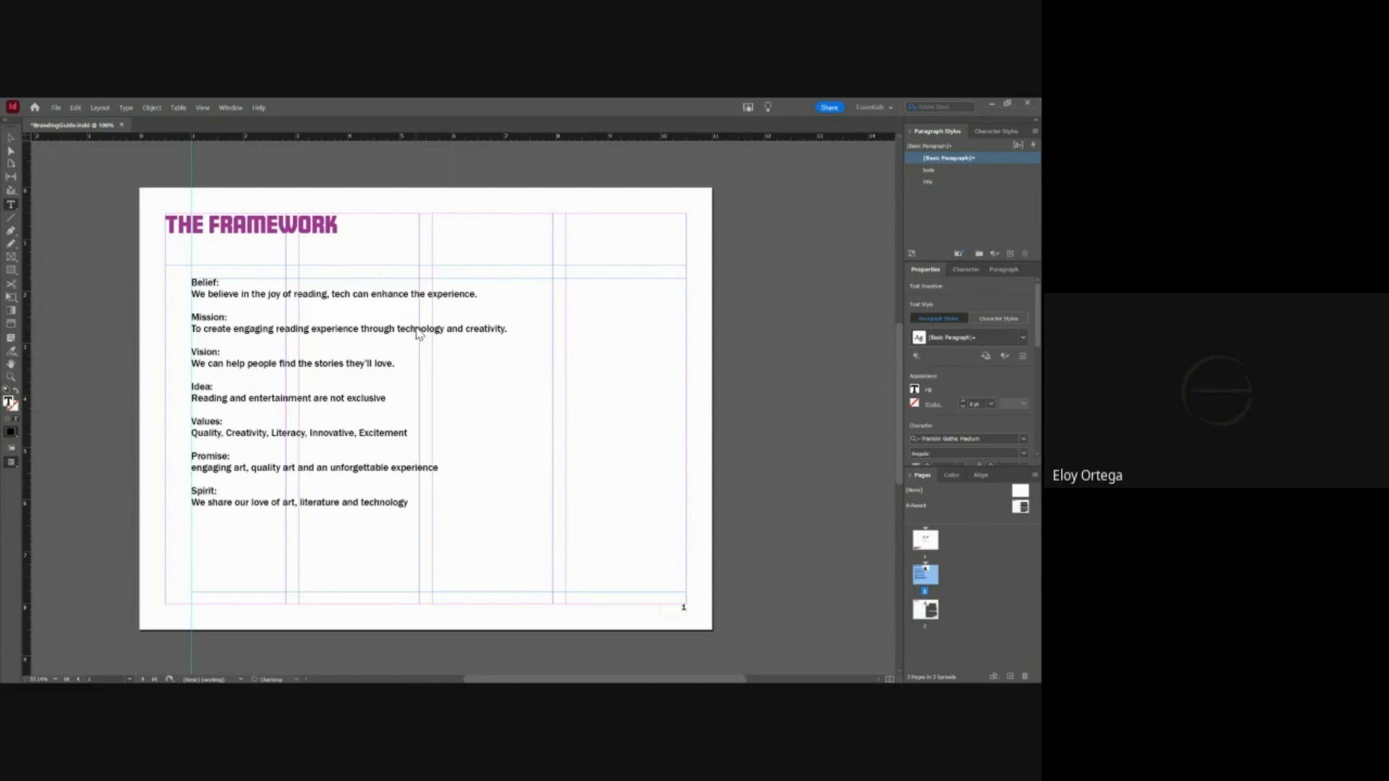
- Format the "Belief:" label in the page title's Black display font at 18 pt
triple_click(207, 283)
click(961, 269)
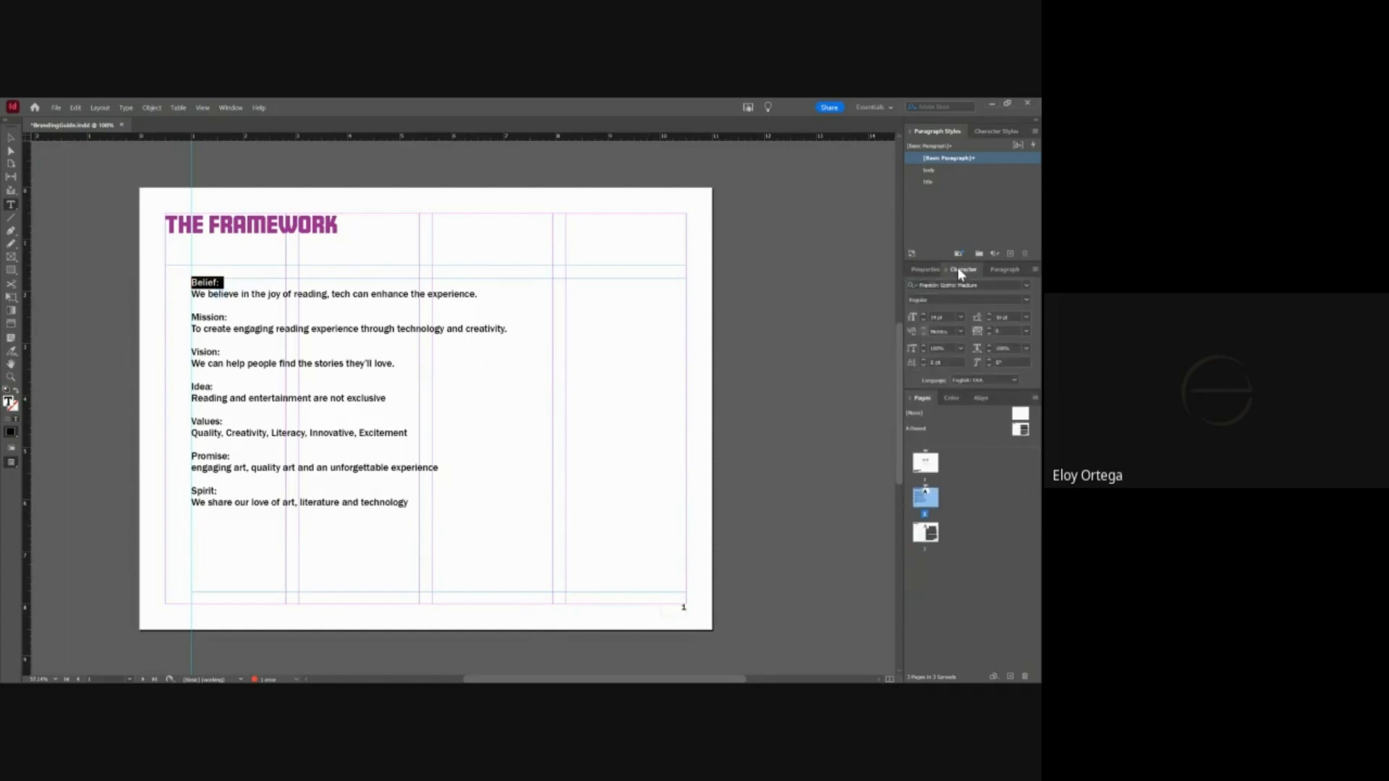
click(1026, 285)
click(839, 373)
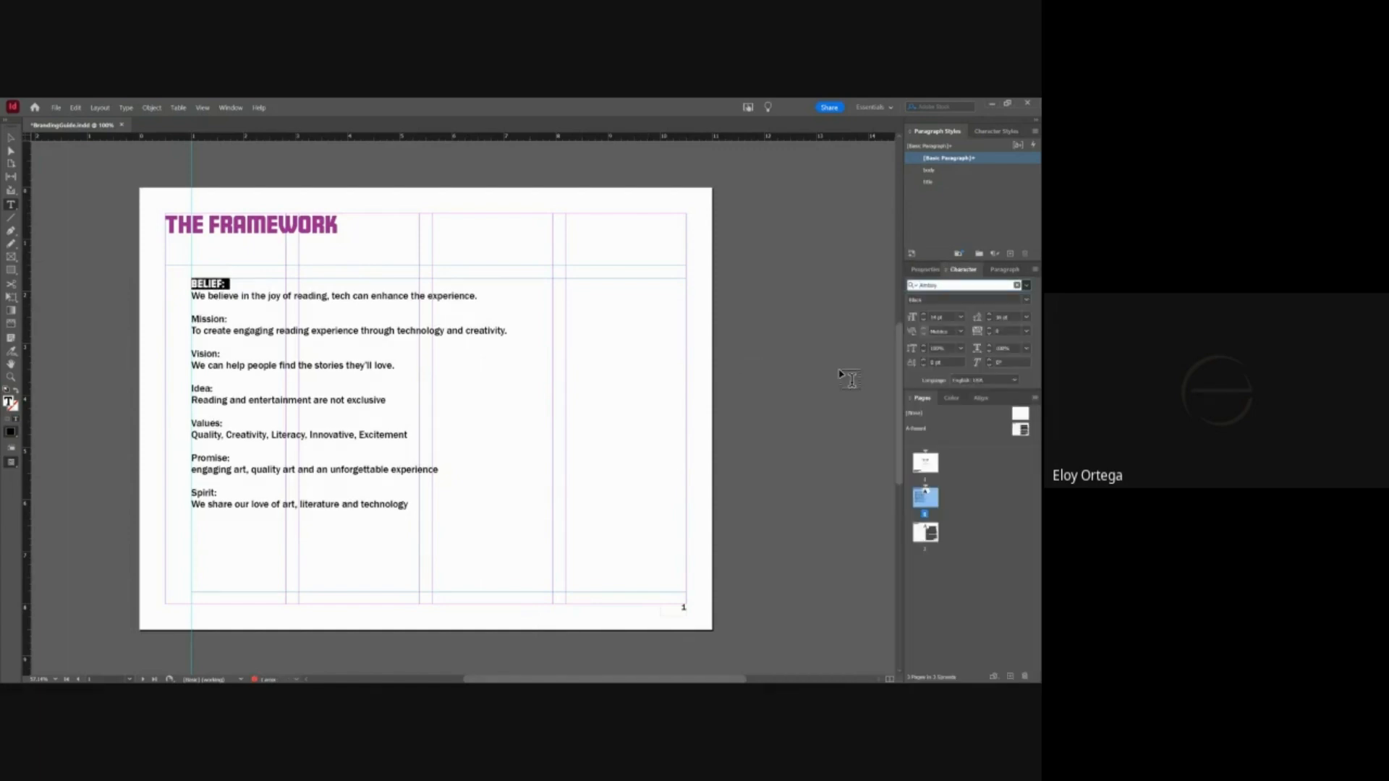
click(925, 315)
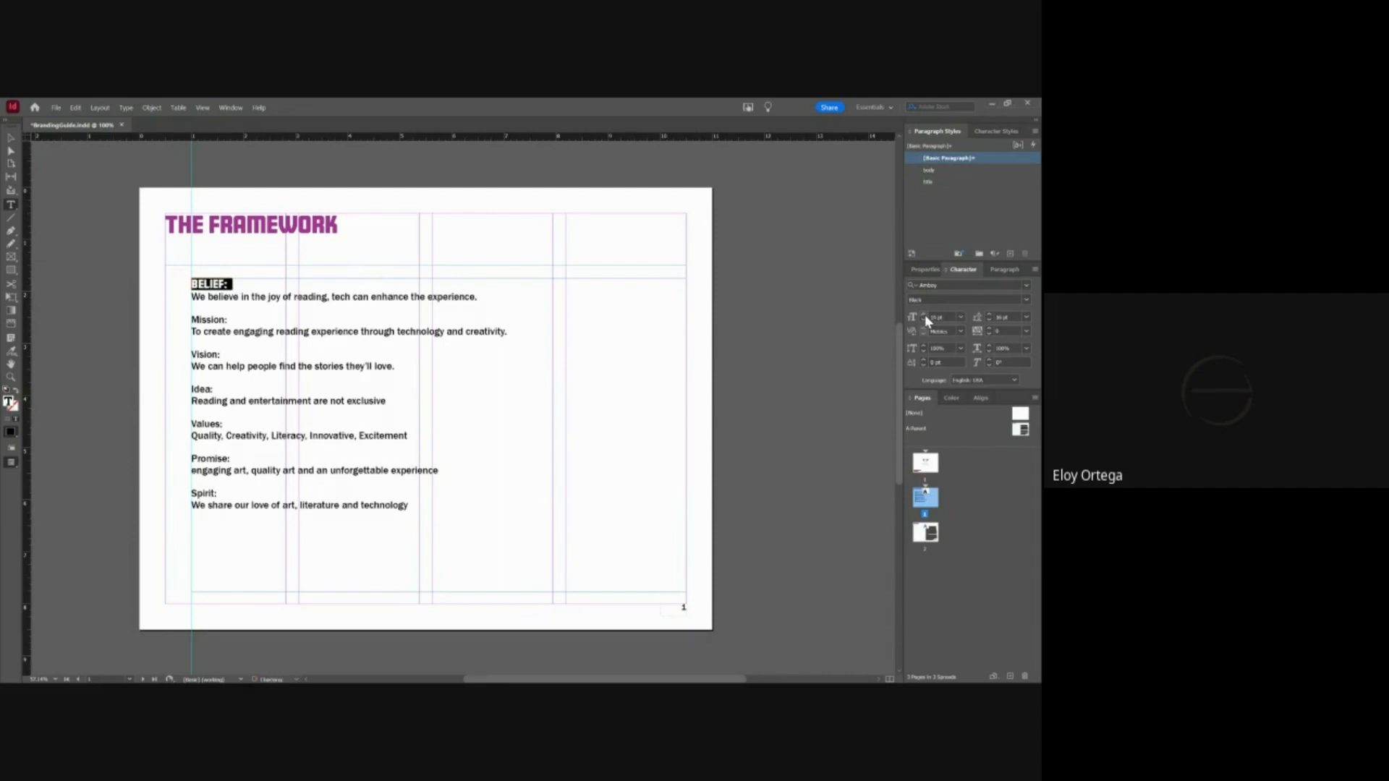
click(925, 315)
click(924, 315)
click(924, 314)
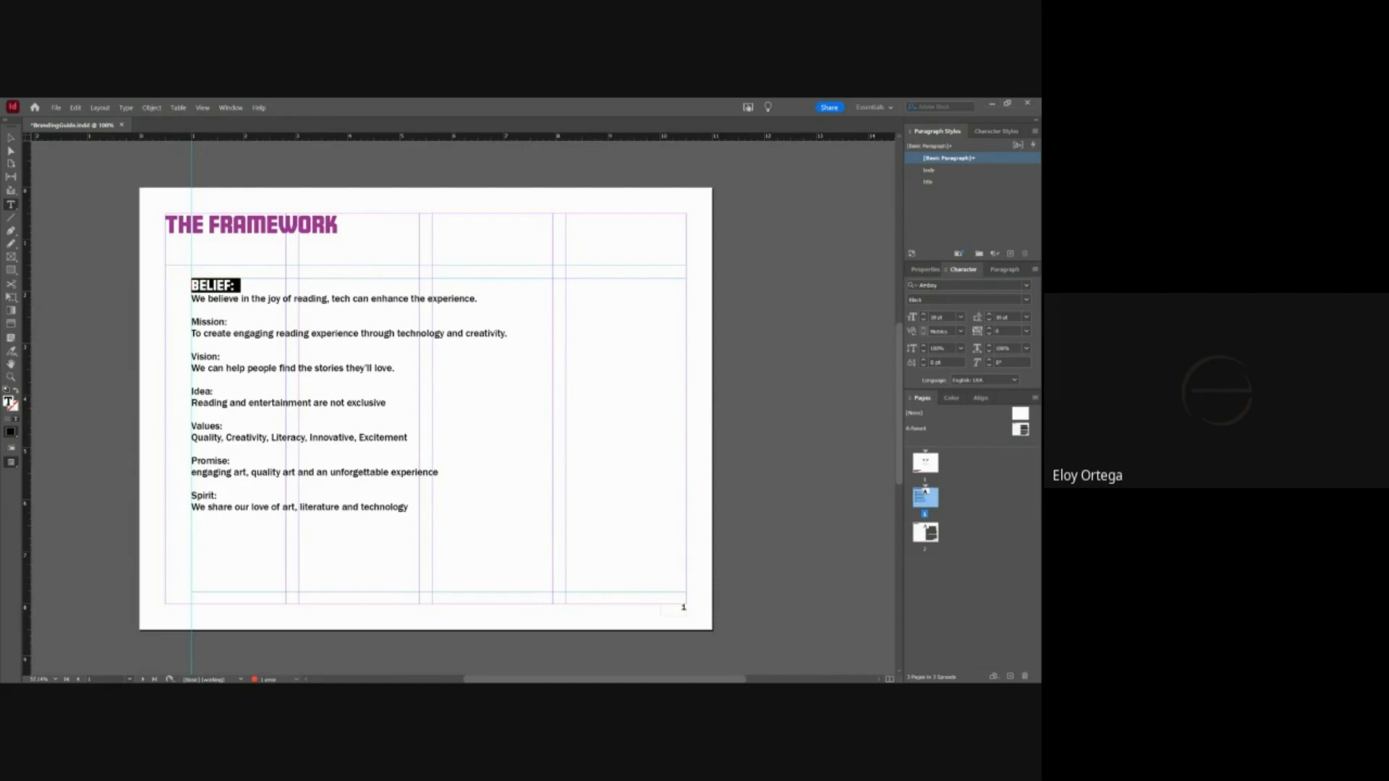
- Switch to the poster in Illustrator and examine its text styling and logo colours, then deselect everything in InDesign
key(alt+Tab)
scroll(639, 444, up, 4)
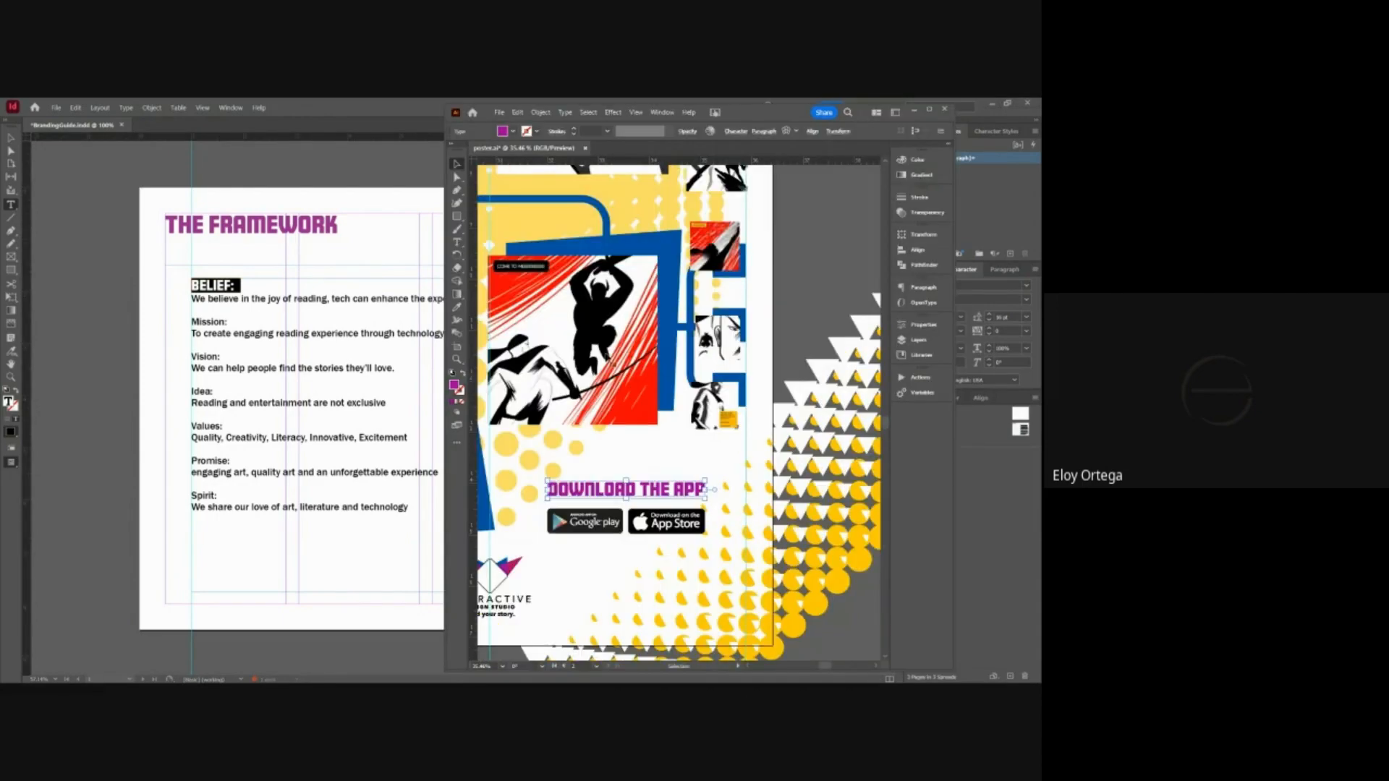
scroll(606, 358, up, 5)
scroll(606, 358, down, 4)
scroll(606, 358, left, 12)
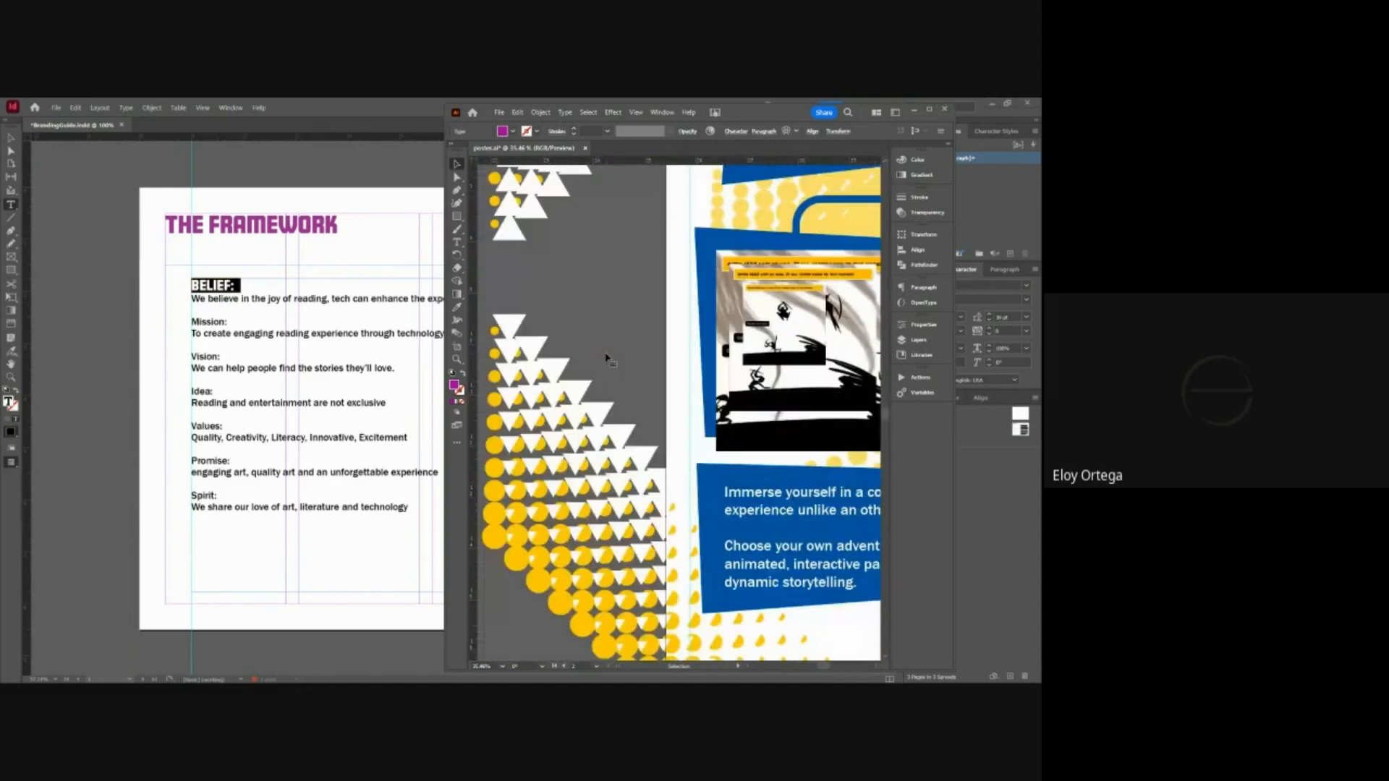
scroll(606, 358, up, 9)
scroll(606, 358, right, 6)
scroll(606, 358, up, 2)
scroll(606, 358, down, 20)
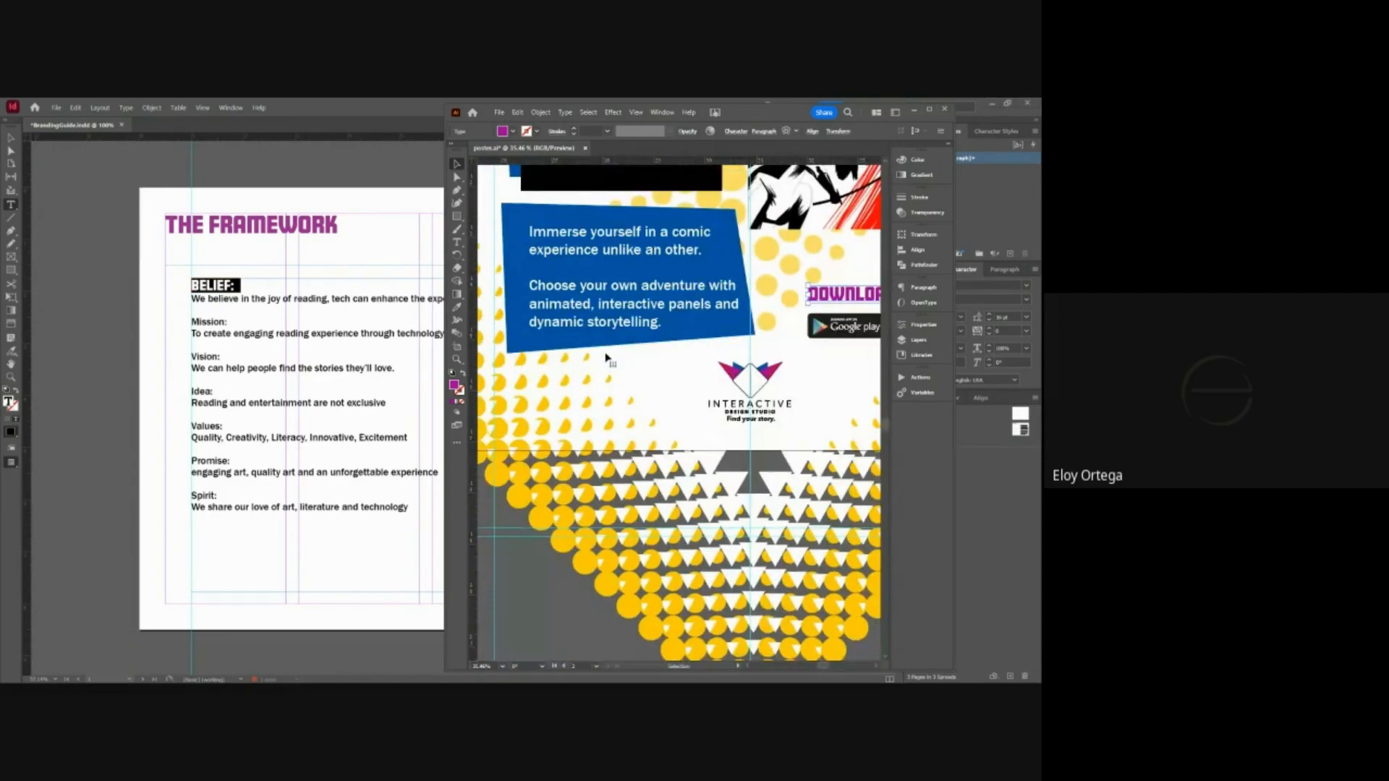
click(8, 150)
key(ctrl+shift+a)
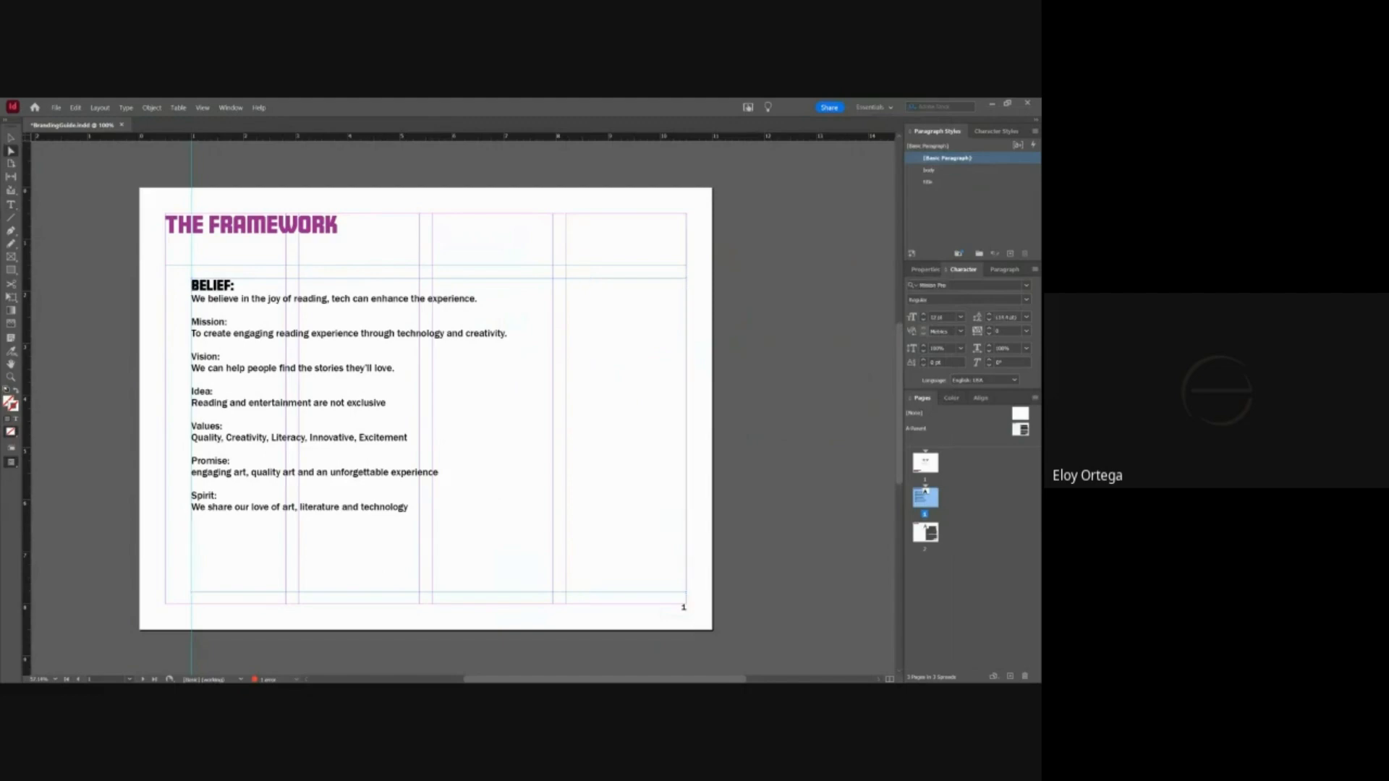
- Sample the magenta of the logo on the Illustrator poster and get its hex code from the Color Picker
key(alt+Tab)
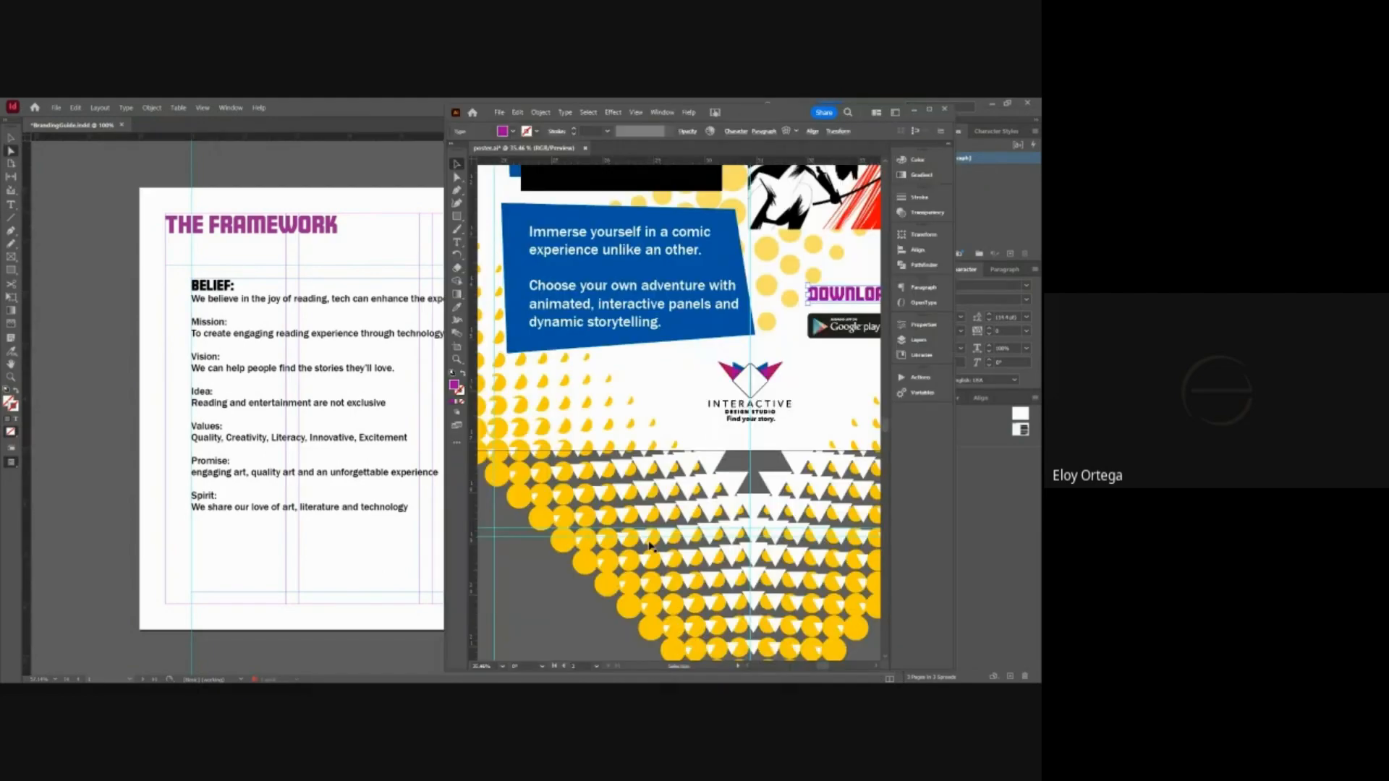
click(929, 108)
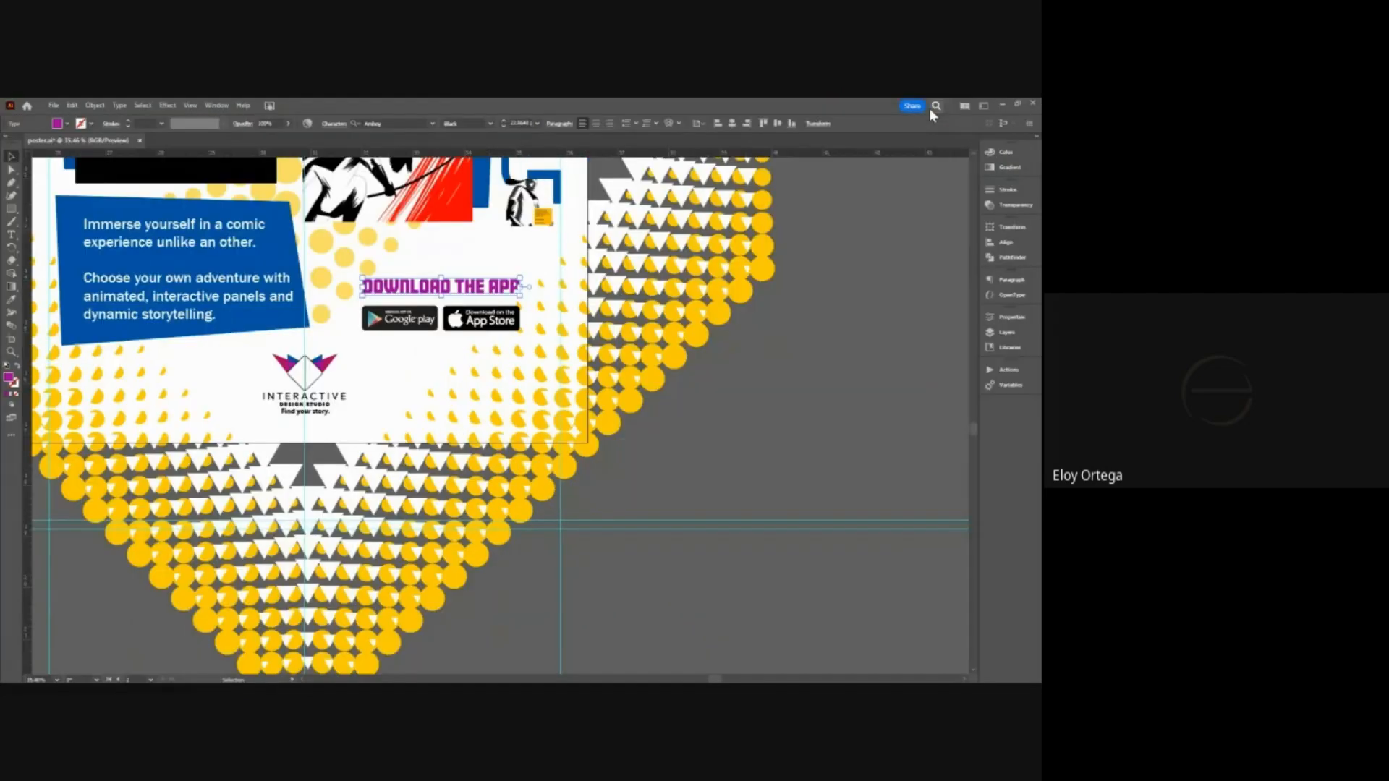
click(12, 299)
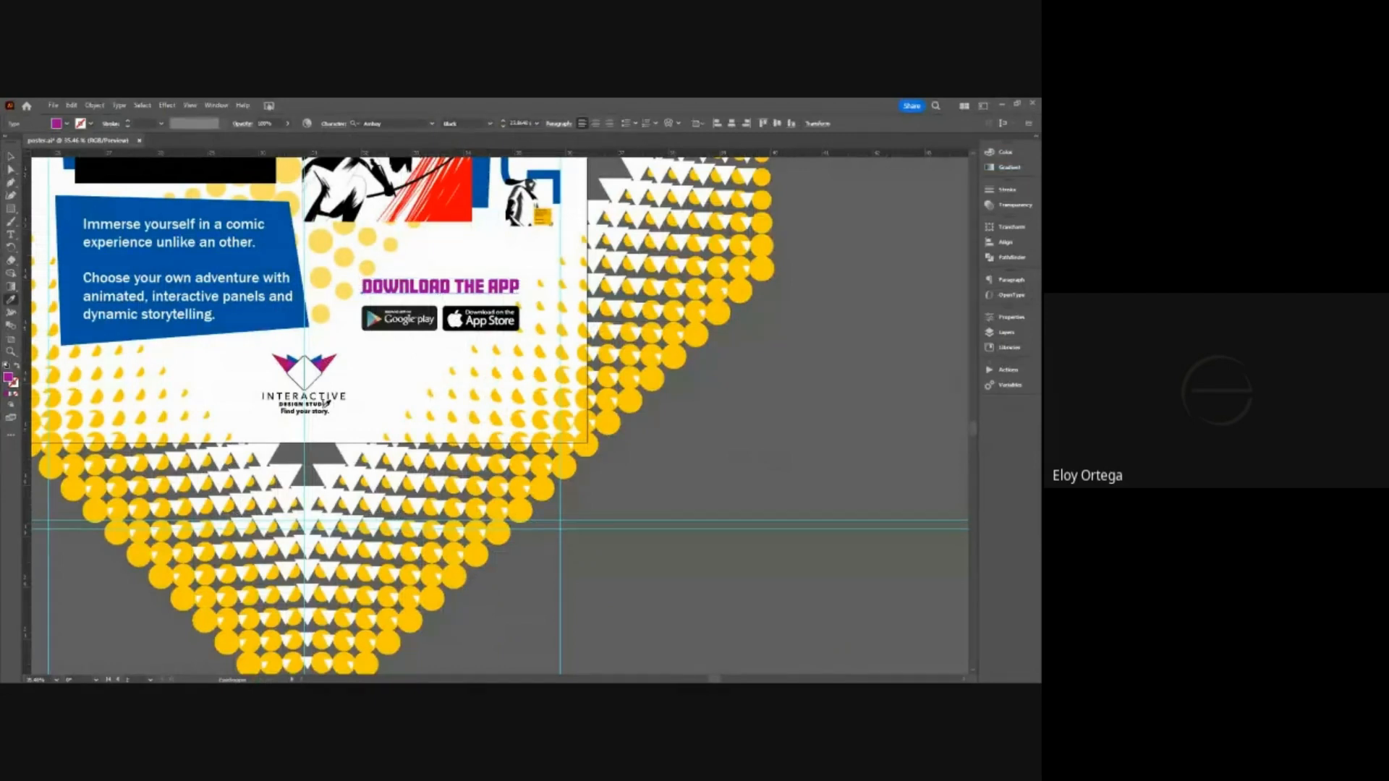
click(283, 360)
double_click(9, 377)
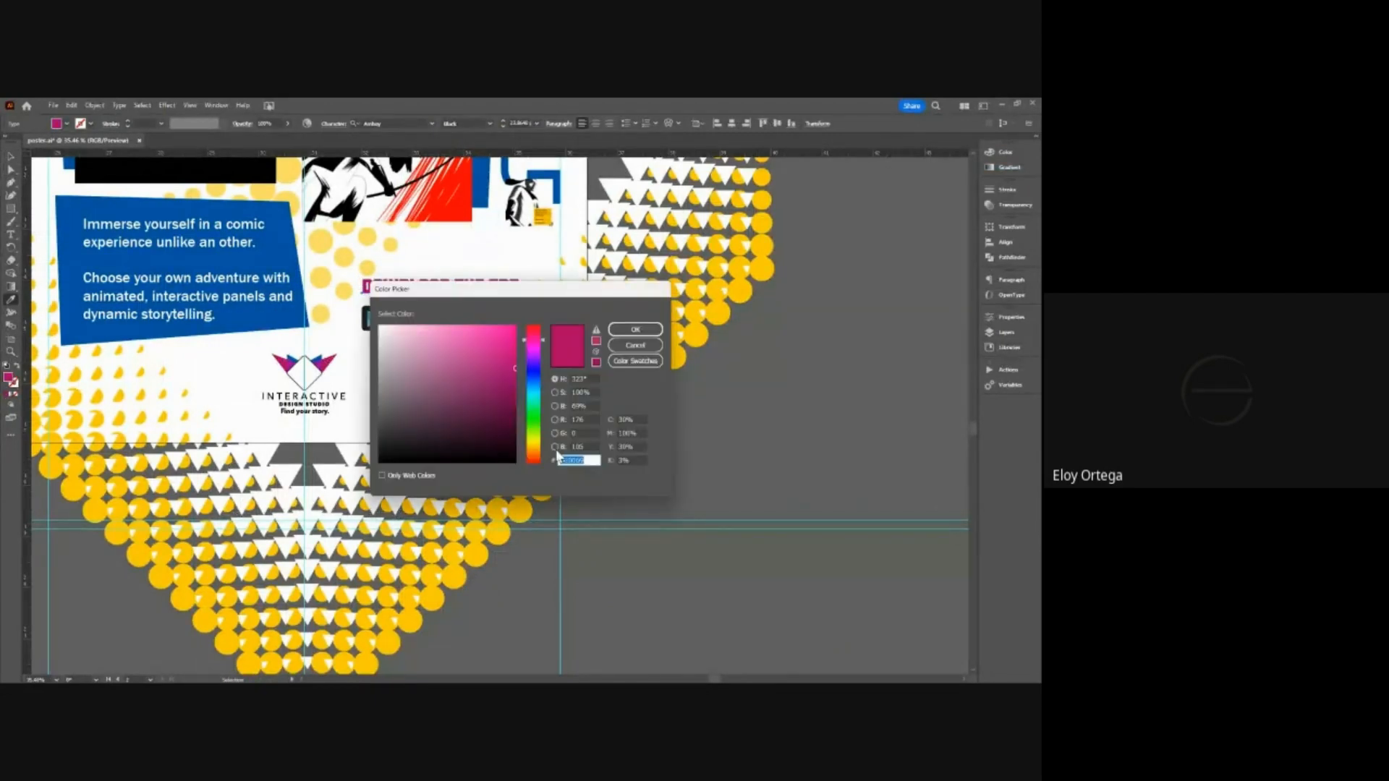
click(641, 345)
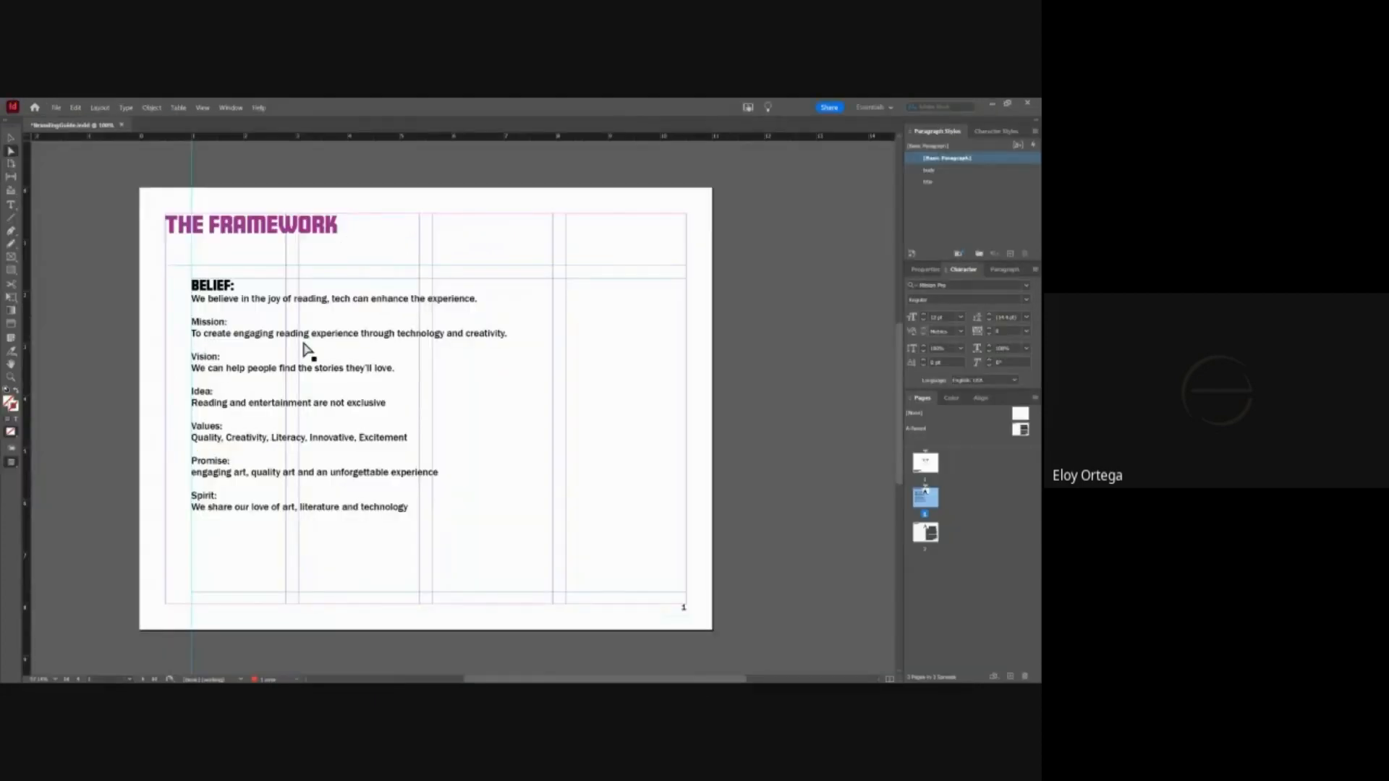
- Set the text colour of the "Belief:" label to hex b00069
triple_click(215, 284)
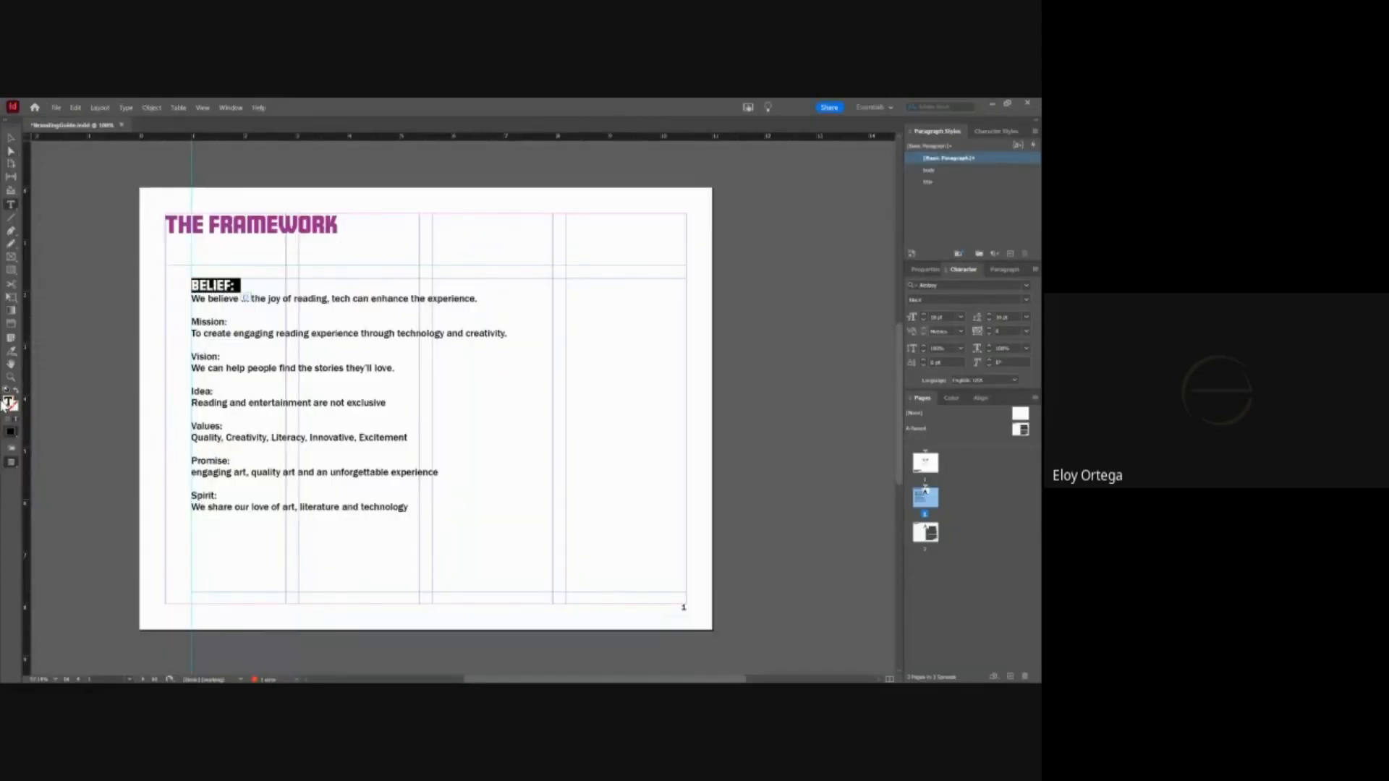
double_click(10, 403)
double_click(569, 473)
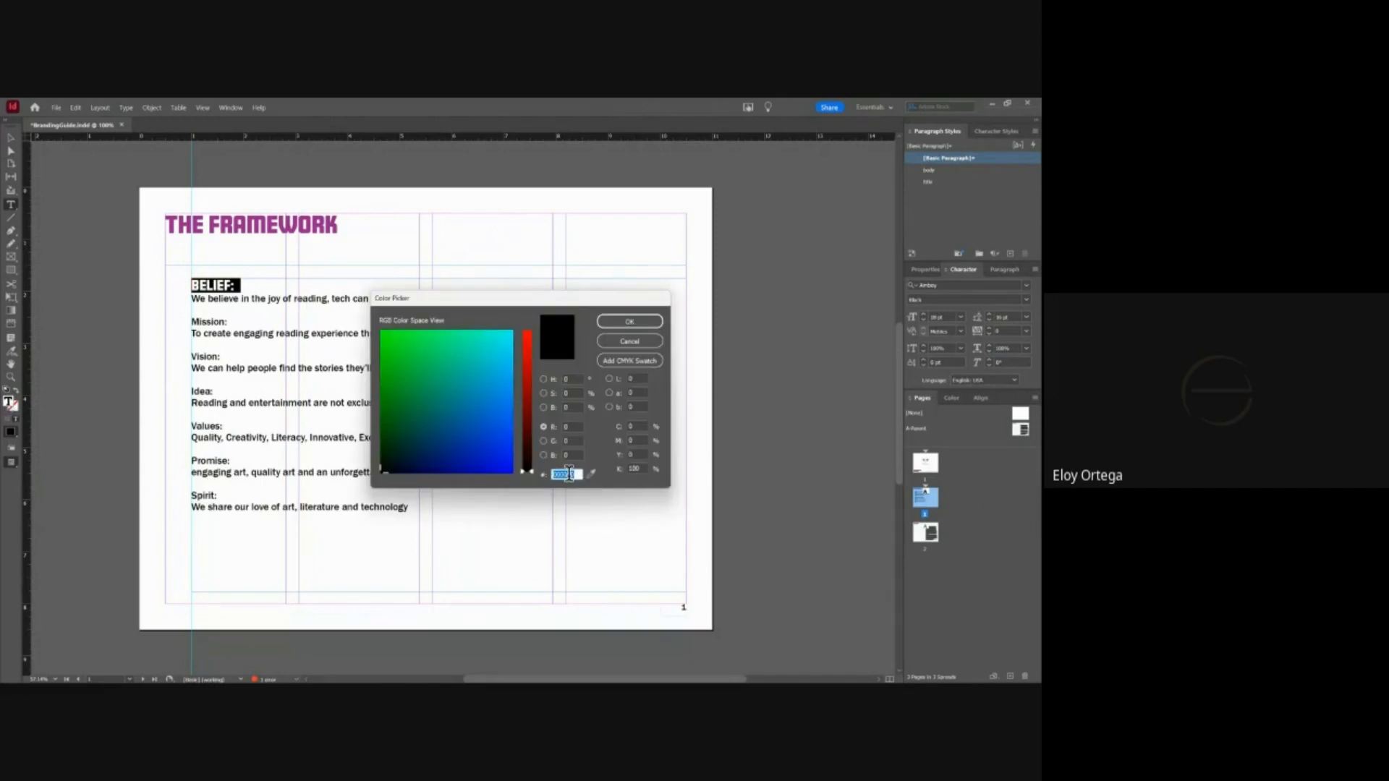
text(b00069)
click(629, 322)
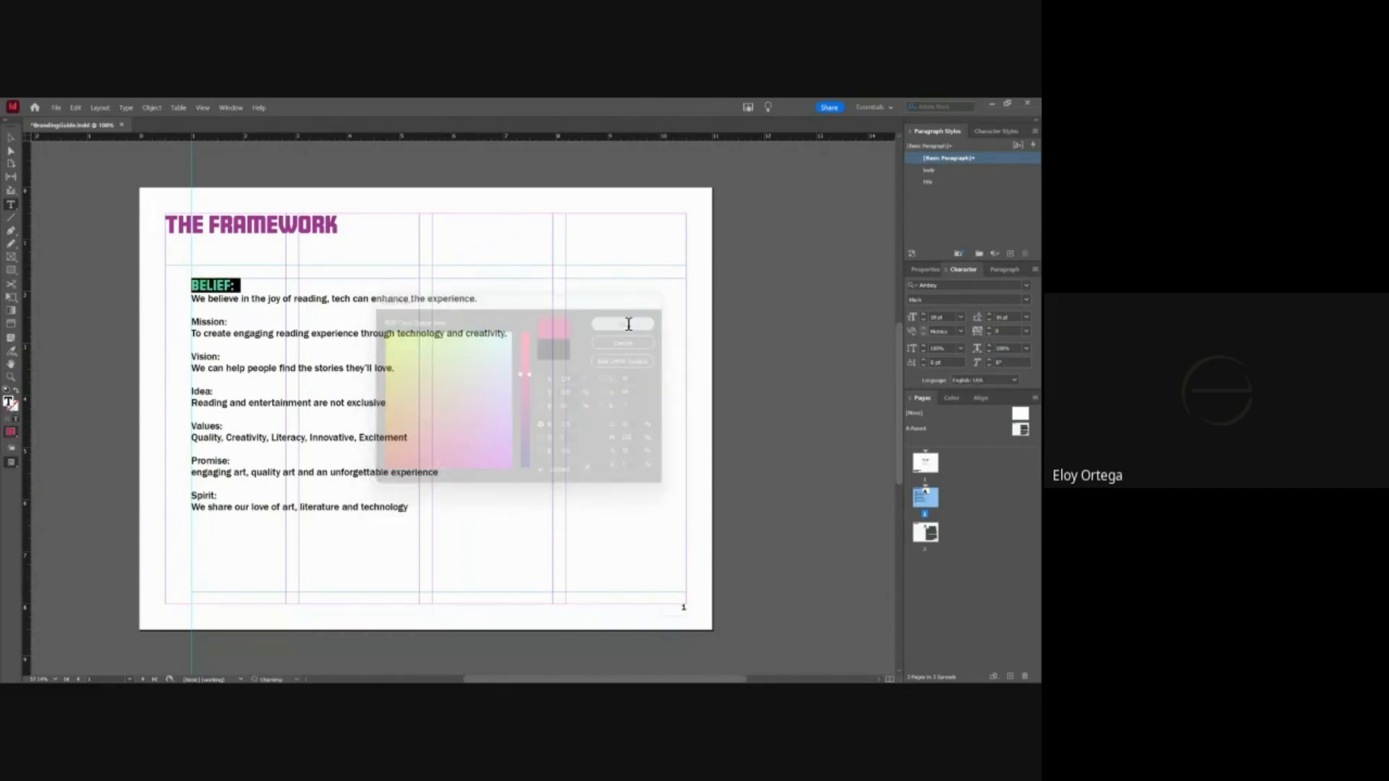
click(264, 284)
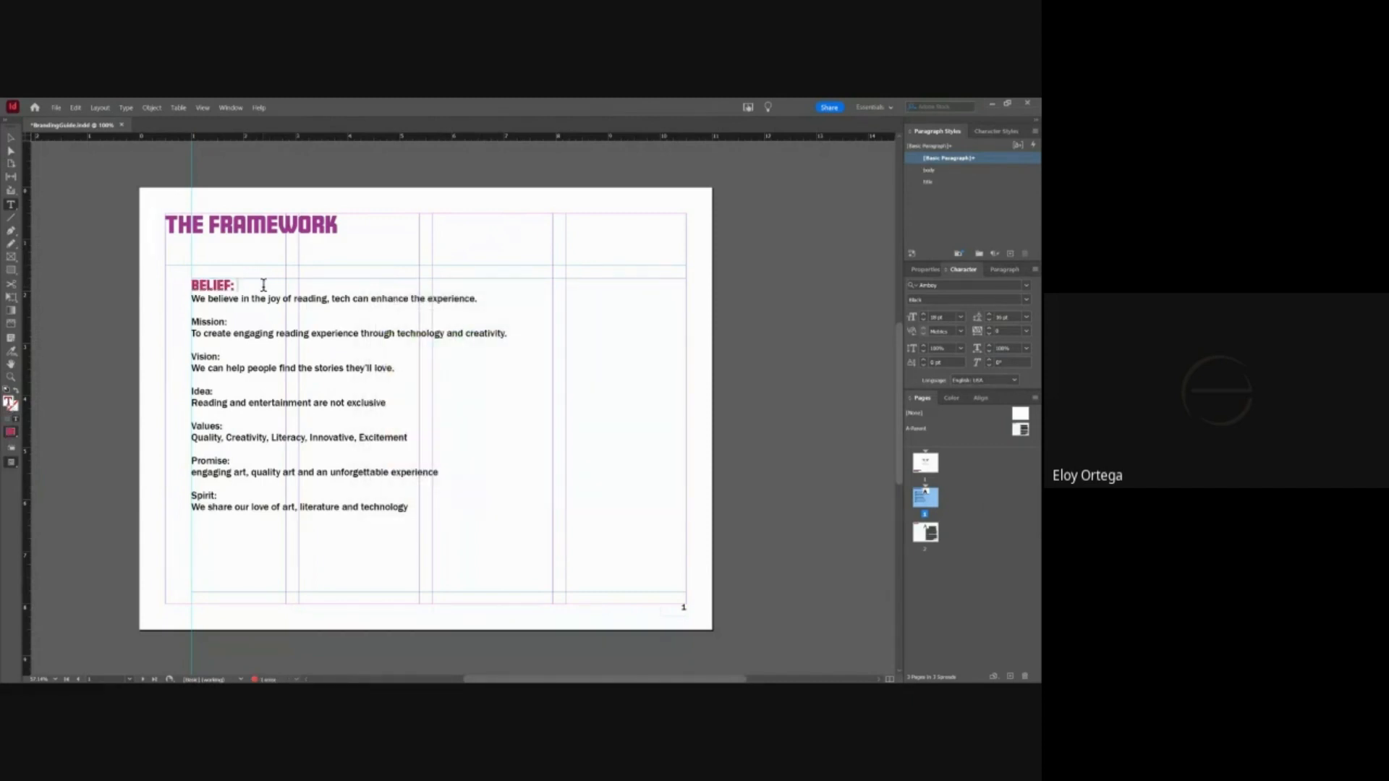
- Create a paragraph style from the "Belief:" label's formatting and name it subtitle
triple_click(264, 284)
click(1011, 254)
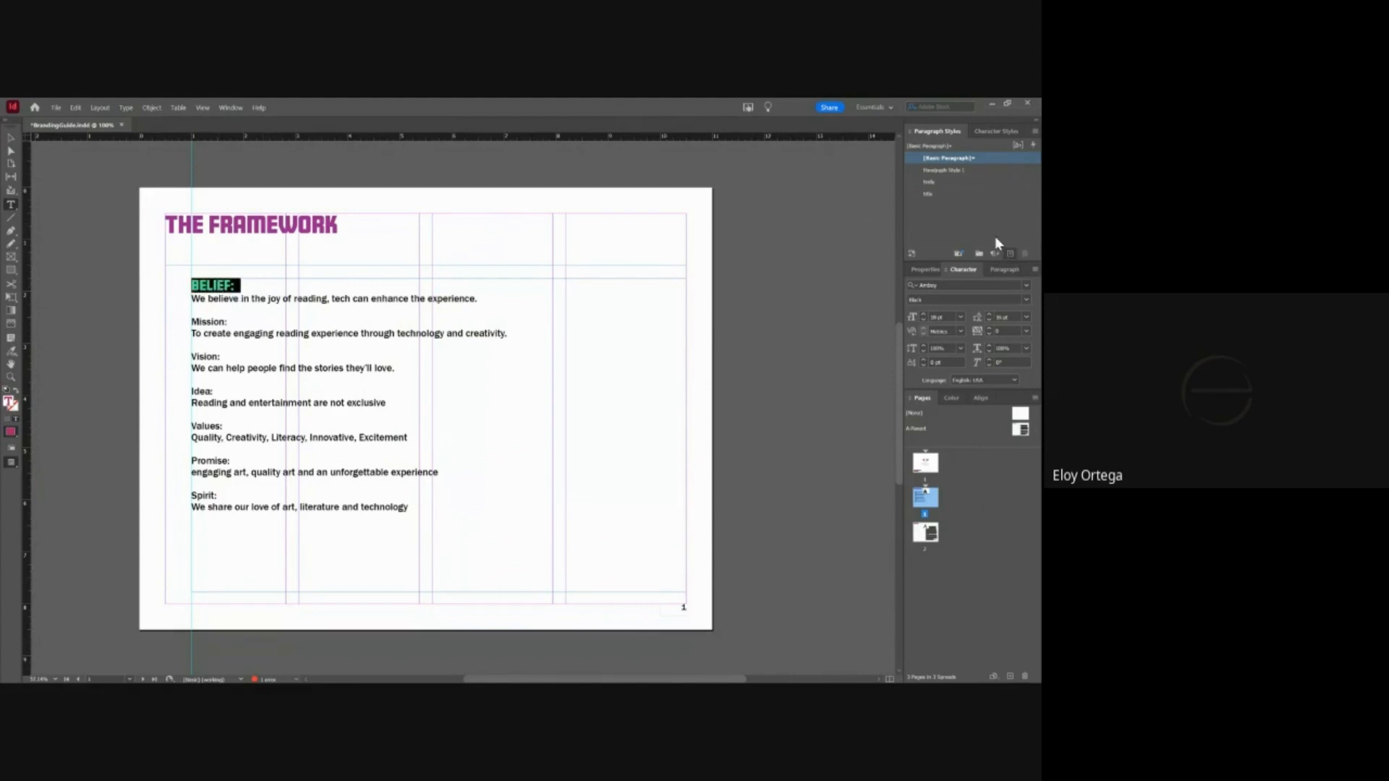
double_click(944, 170)
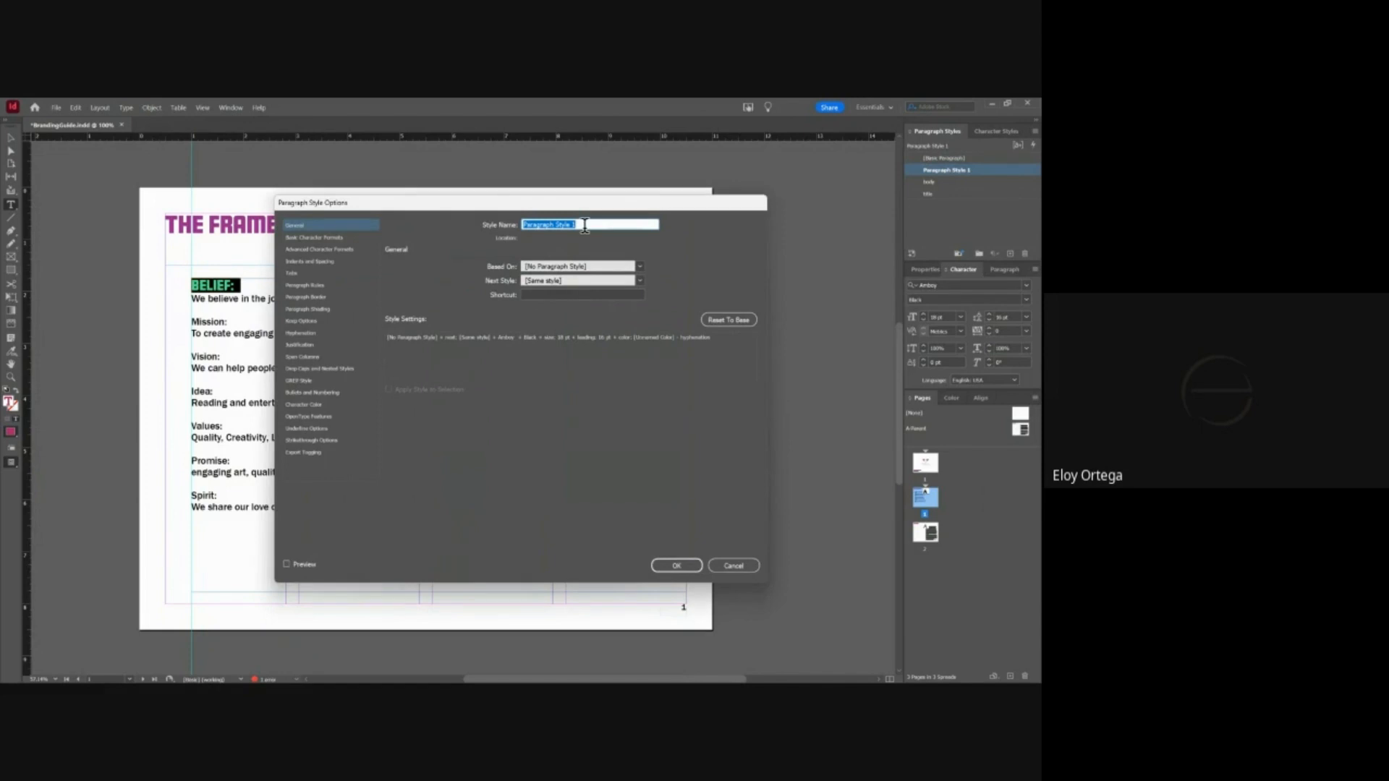
text(subtitle)
click(676, 565)
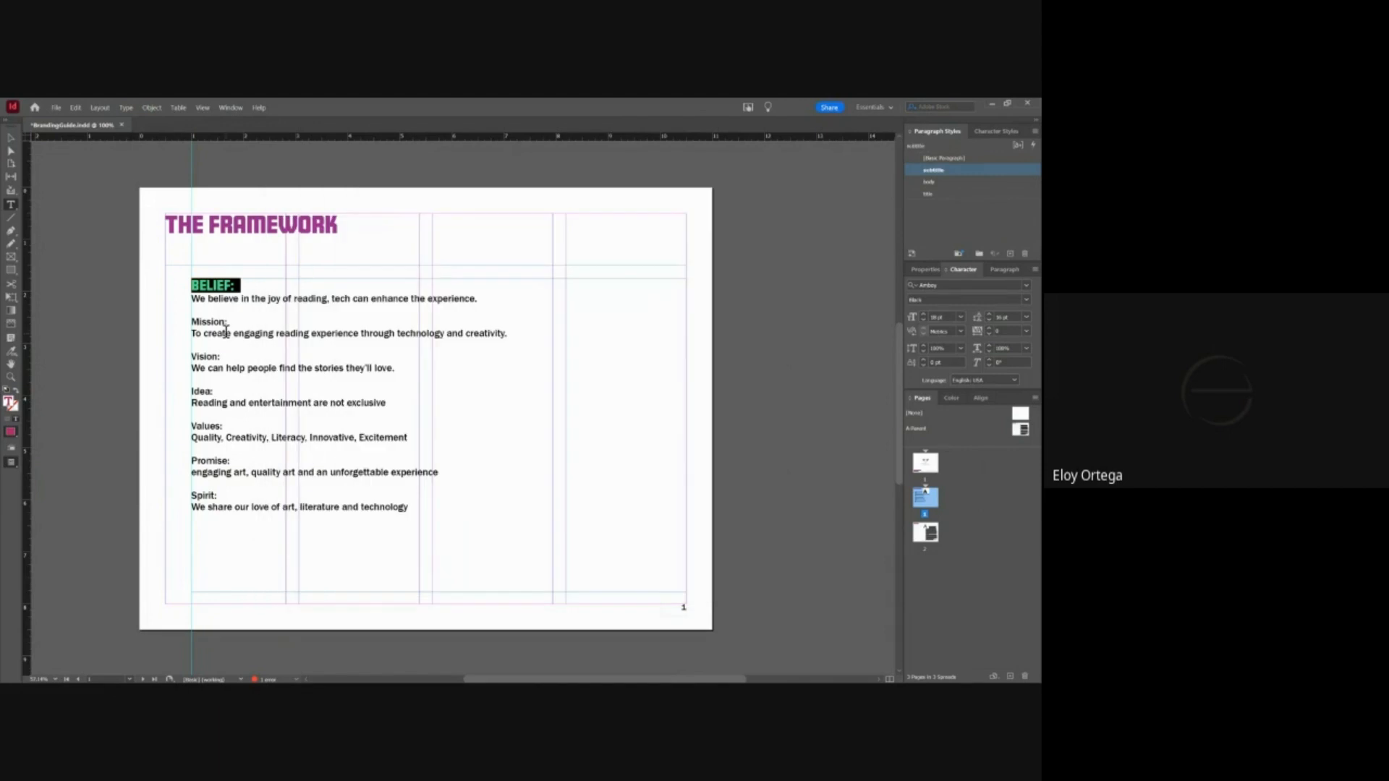
- Apply the subtitle paragraph style to the Mission, Vision and Idea labels
click(219, 321)
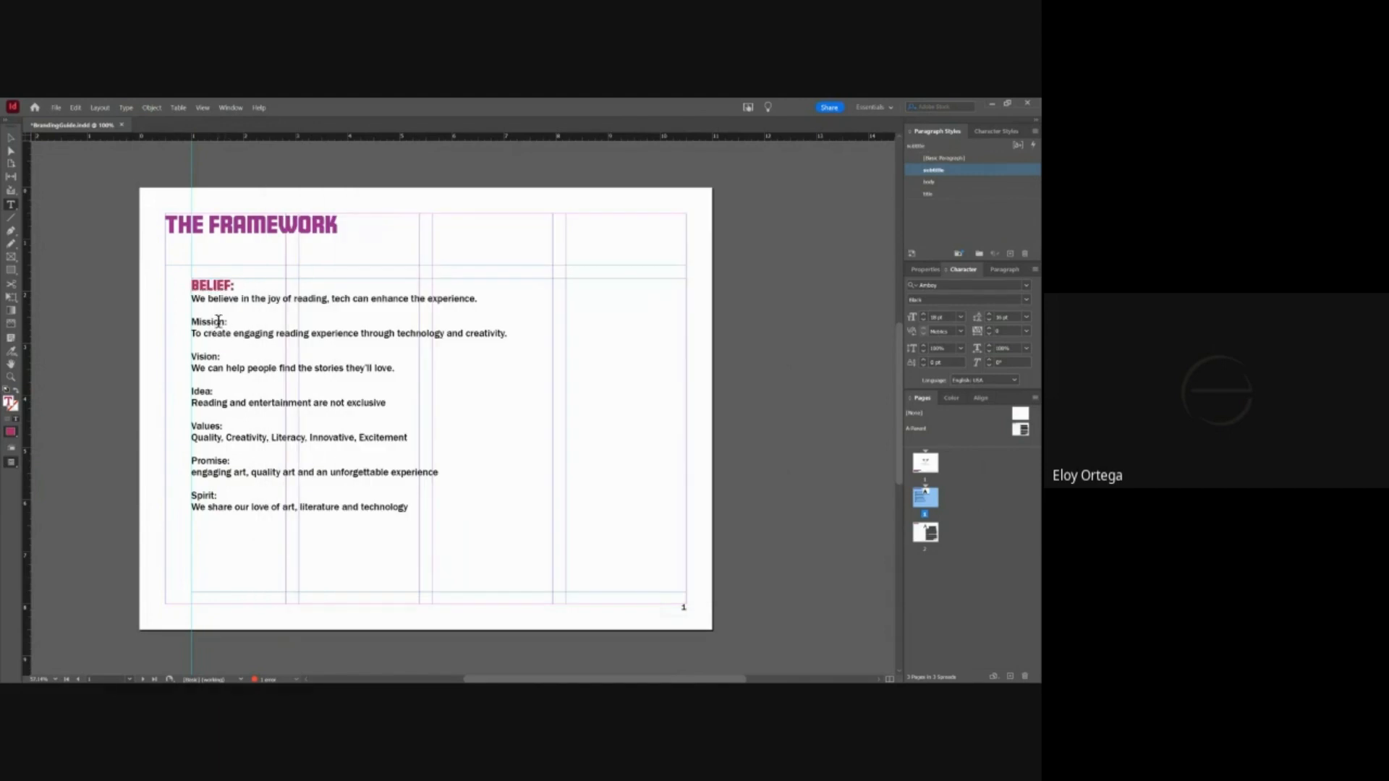
triple_click(218, 321)
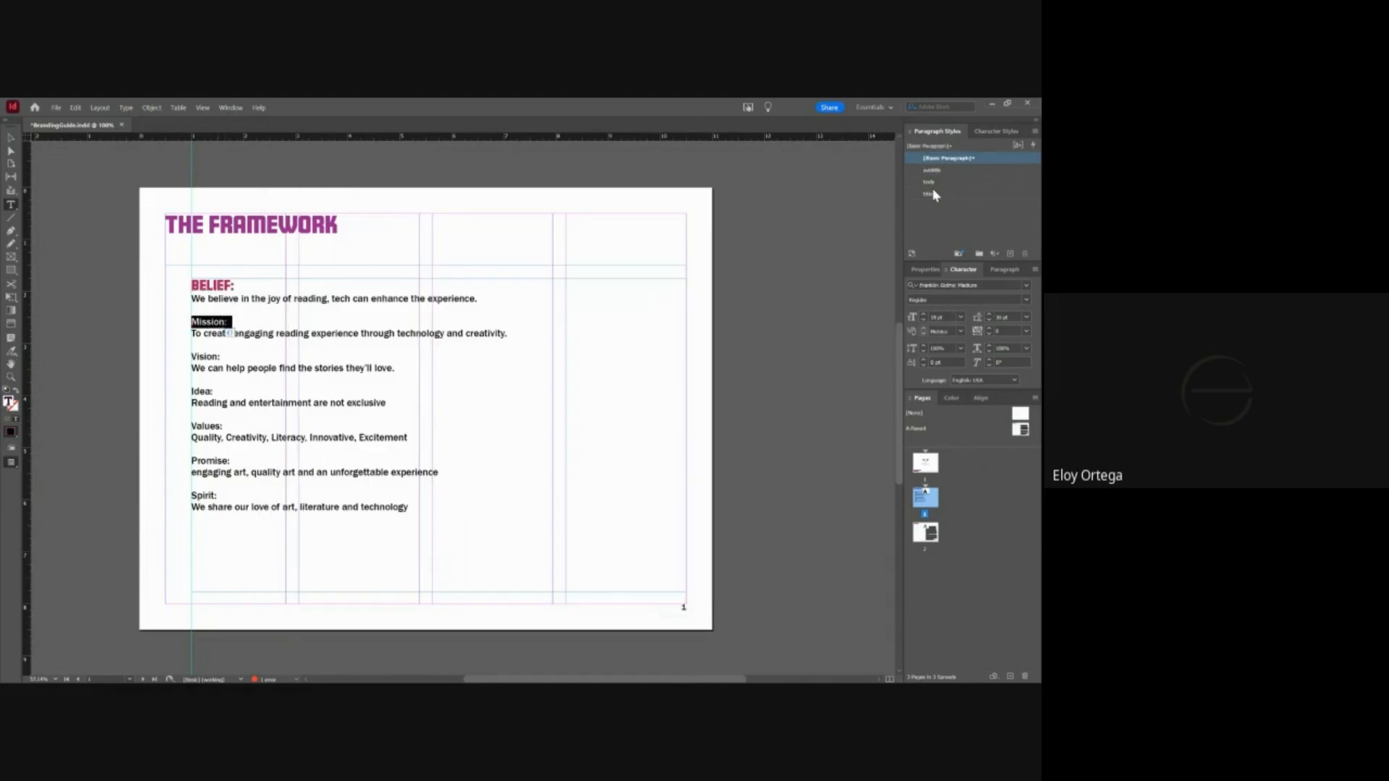
click(932, 170)
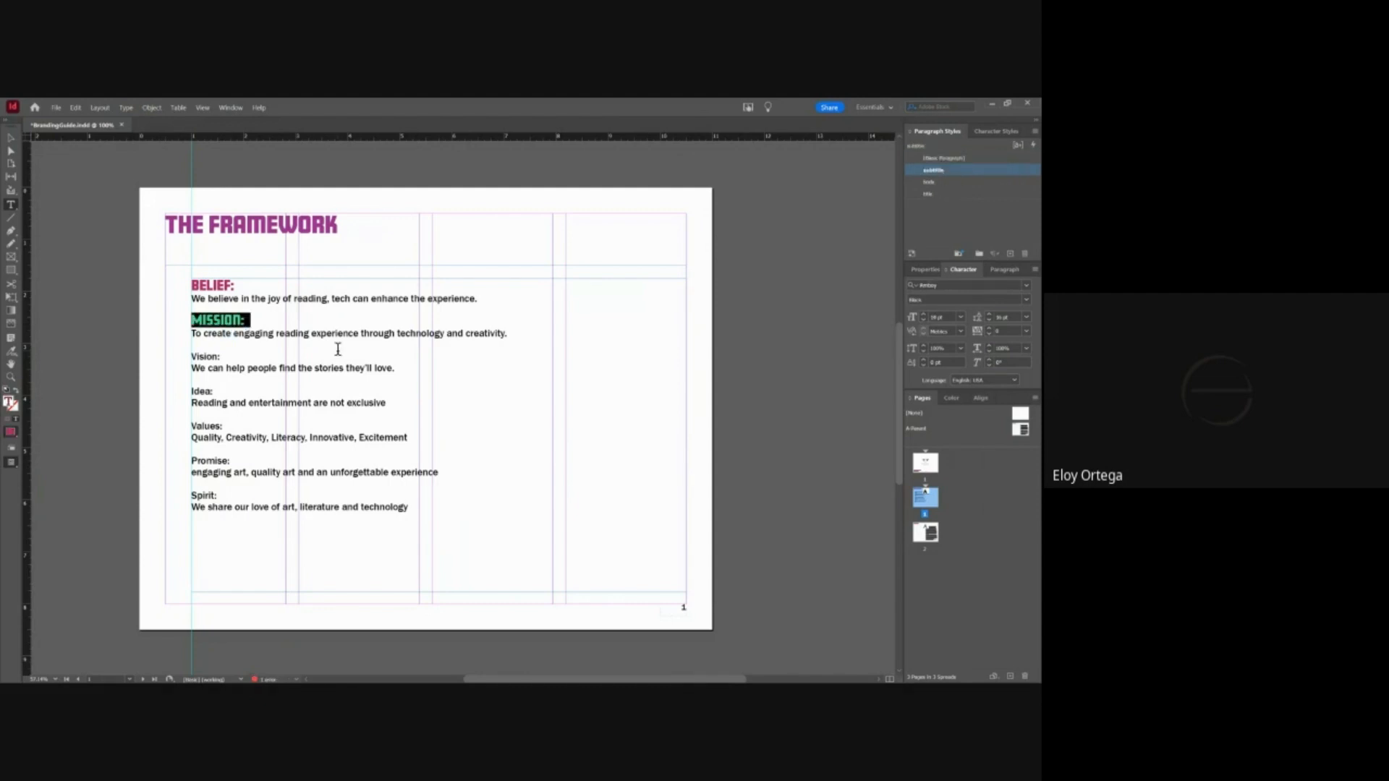
triple_click(207, 357)
click(944, 171)
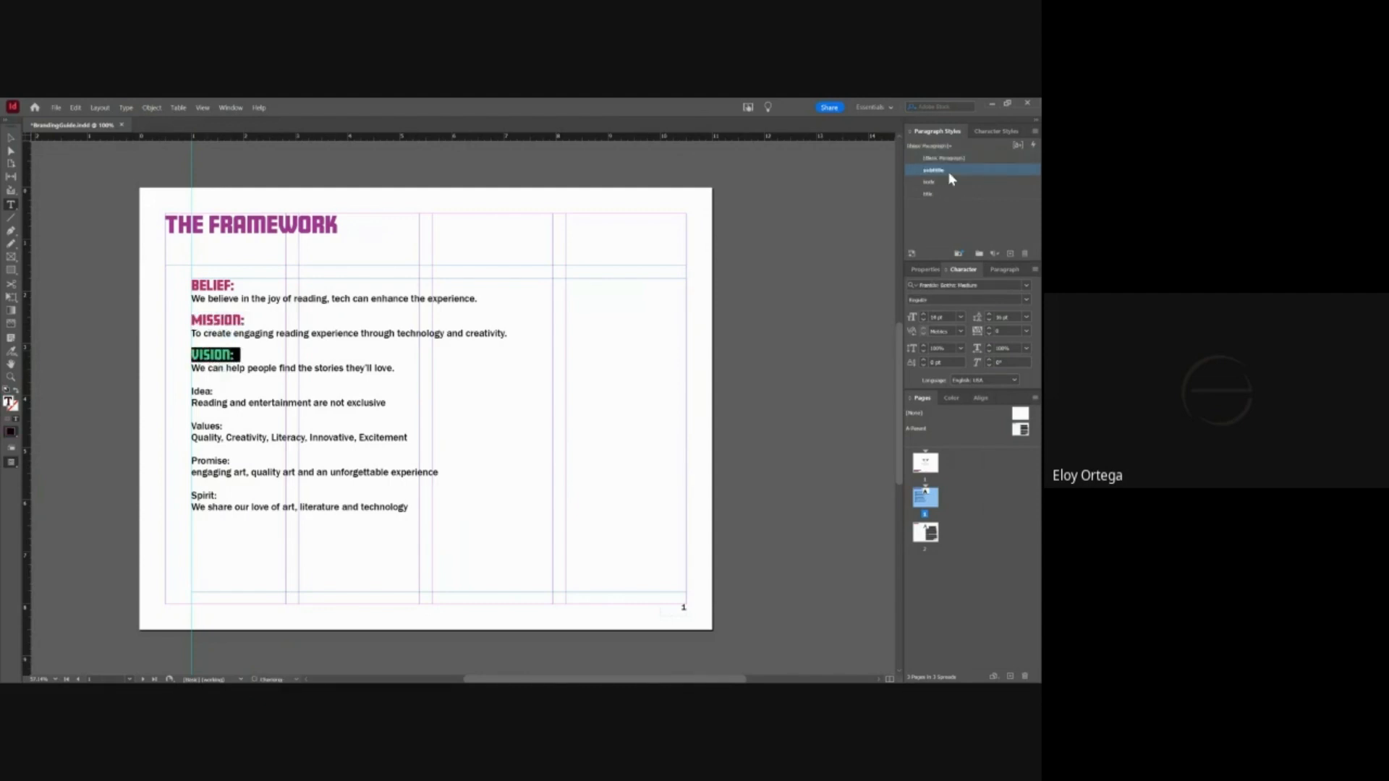
triple_click(210, 391)
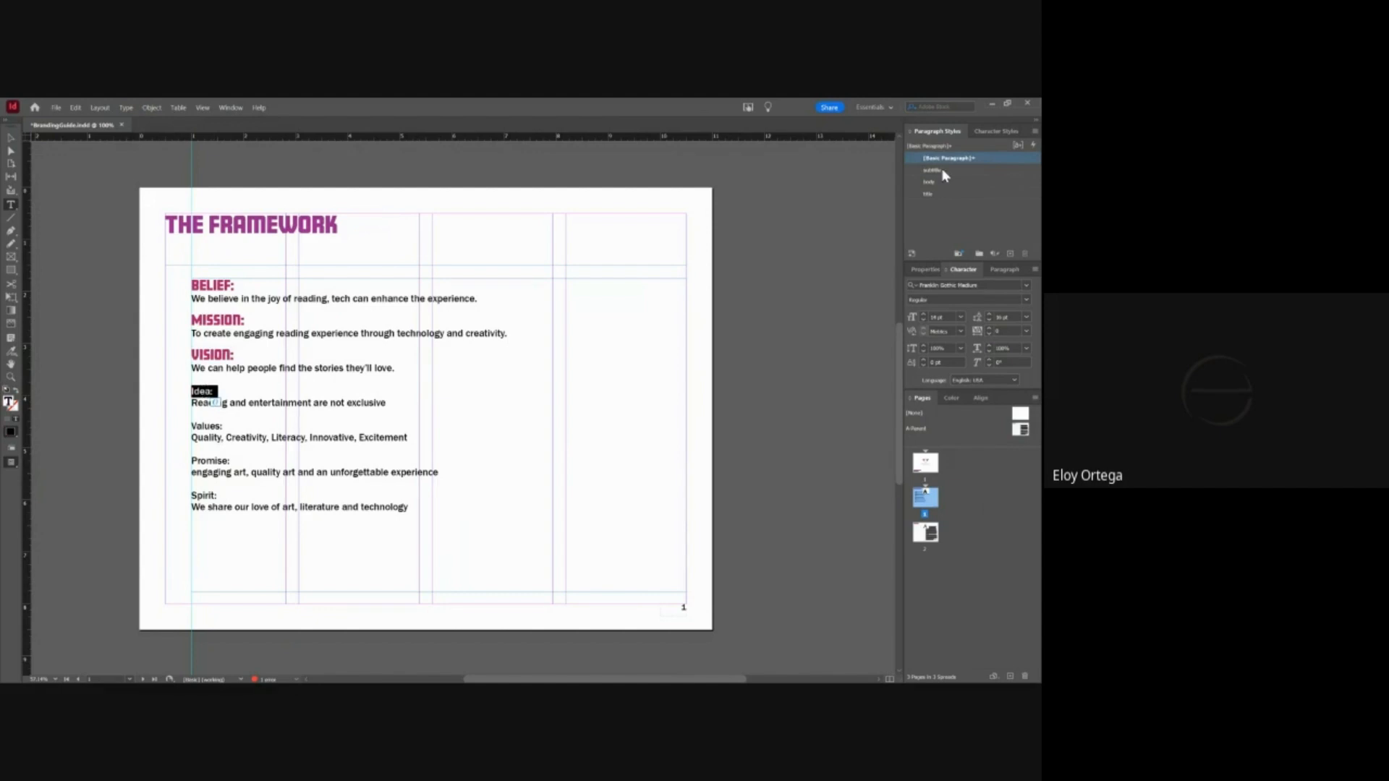
click(933, 170)
- Apply the subtitle paragraph style to the Values, Promise and Spirit labels, then deselect the text
triple_click(208, 431)
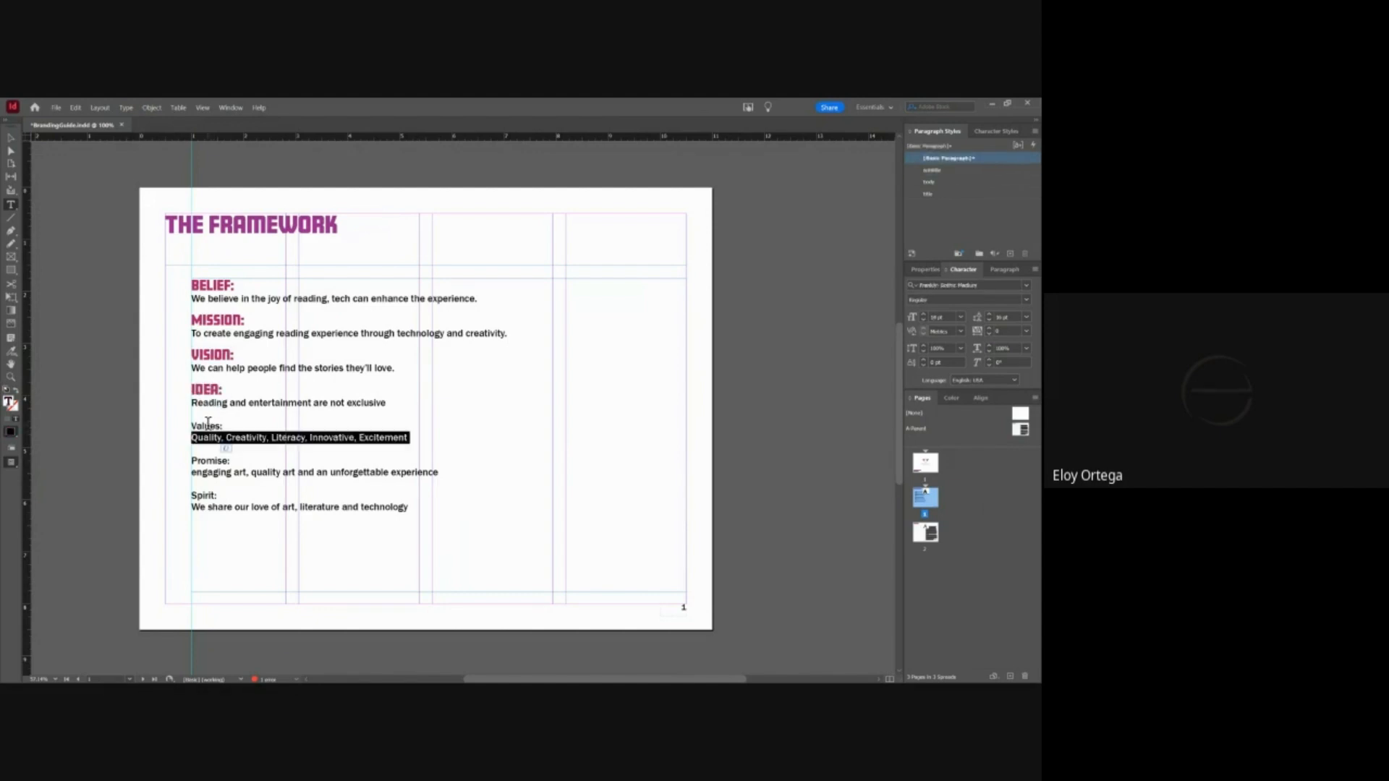
triple_click(207, 425)
click(940, 170)
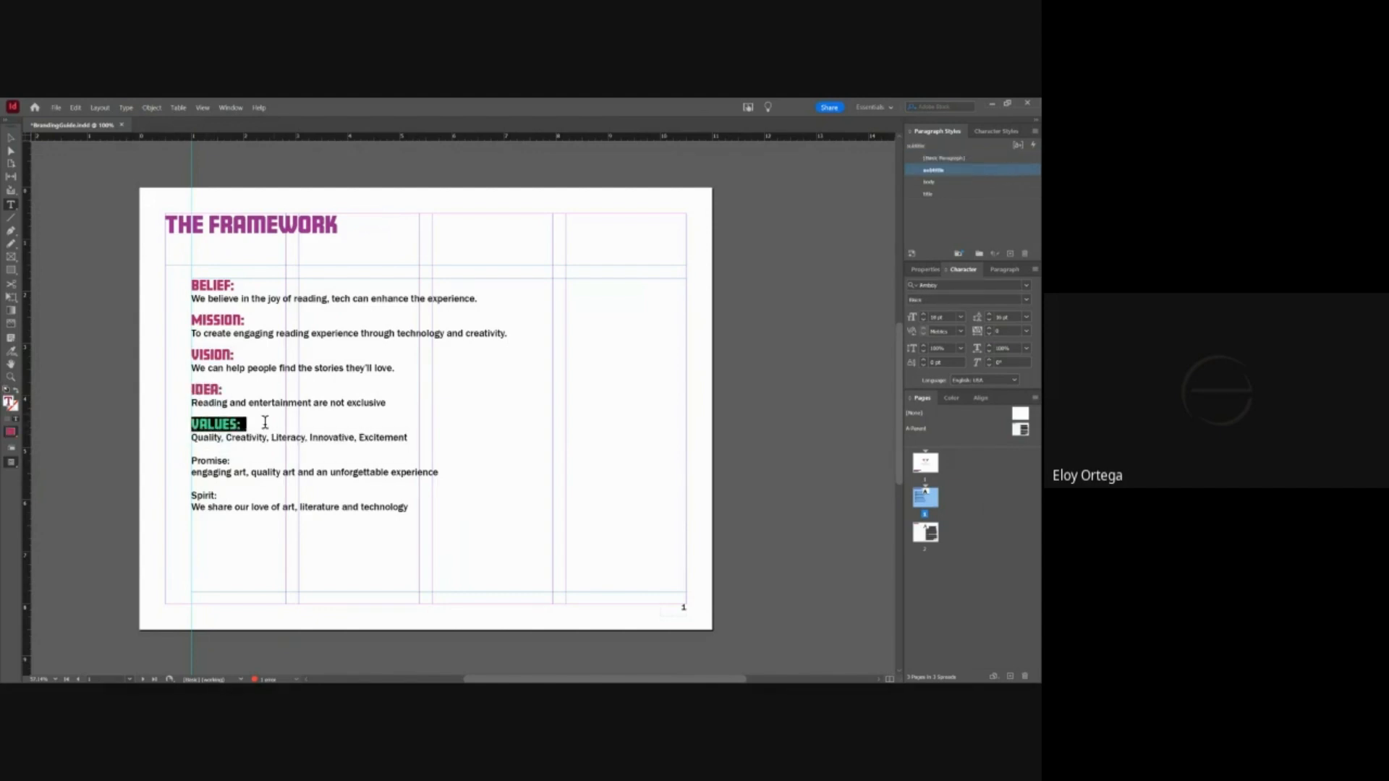
triple_click(210, 460)
click(954, 169)
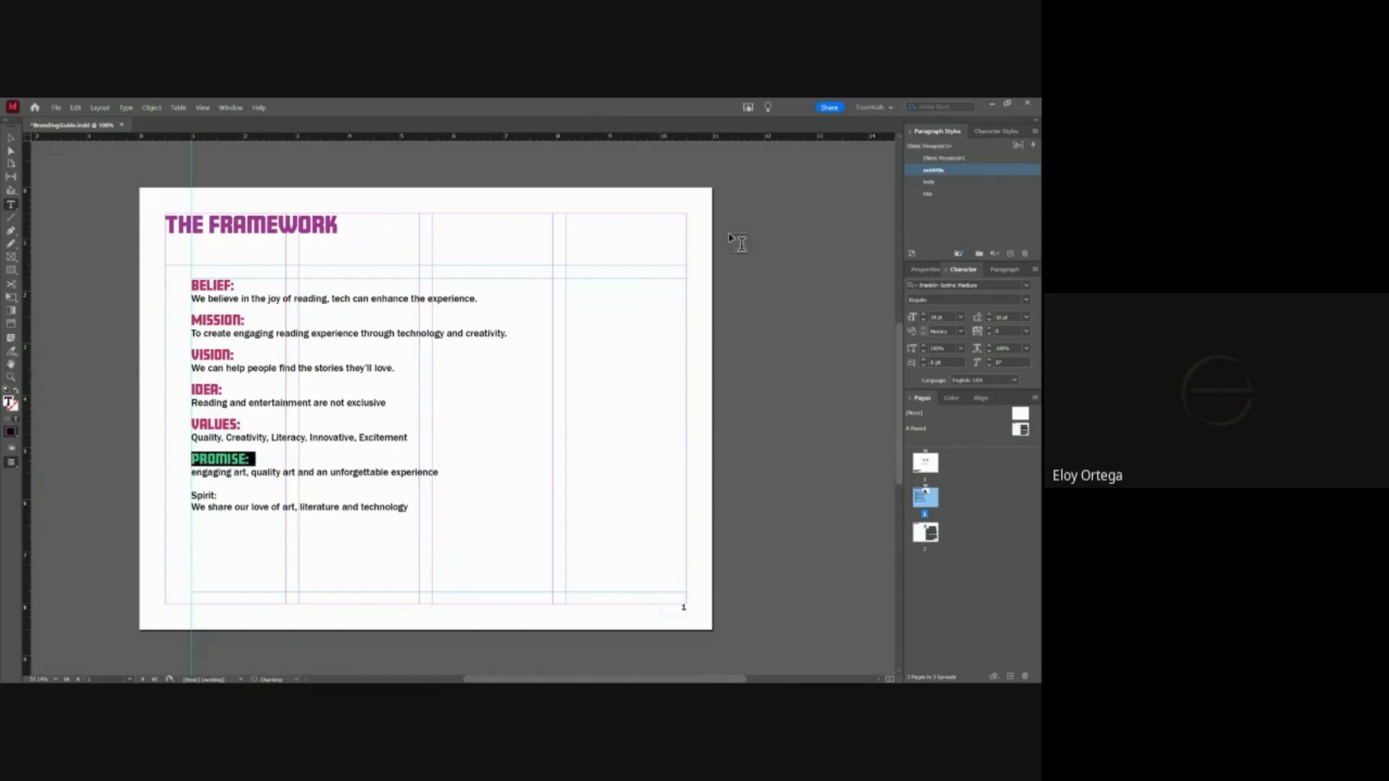
triple_click(203, 496)
click(944, 171)
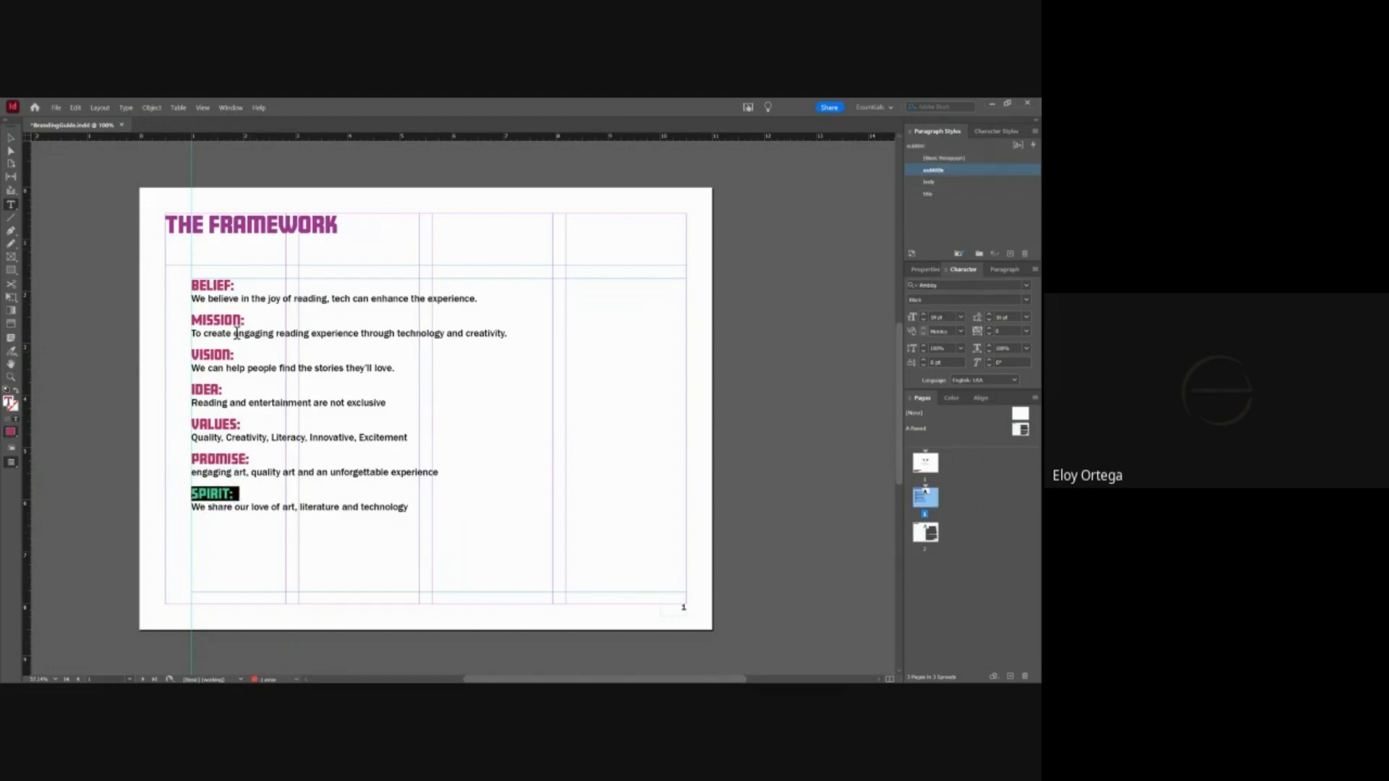
triple_click(209, 288)
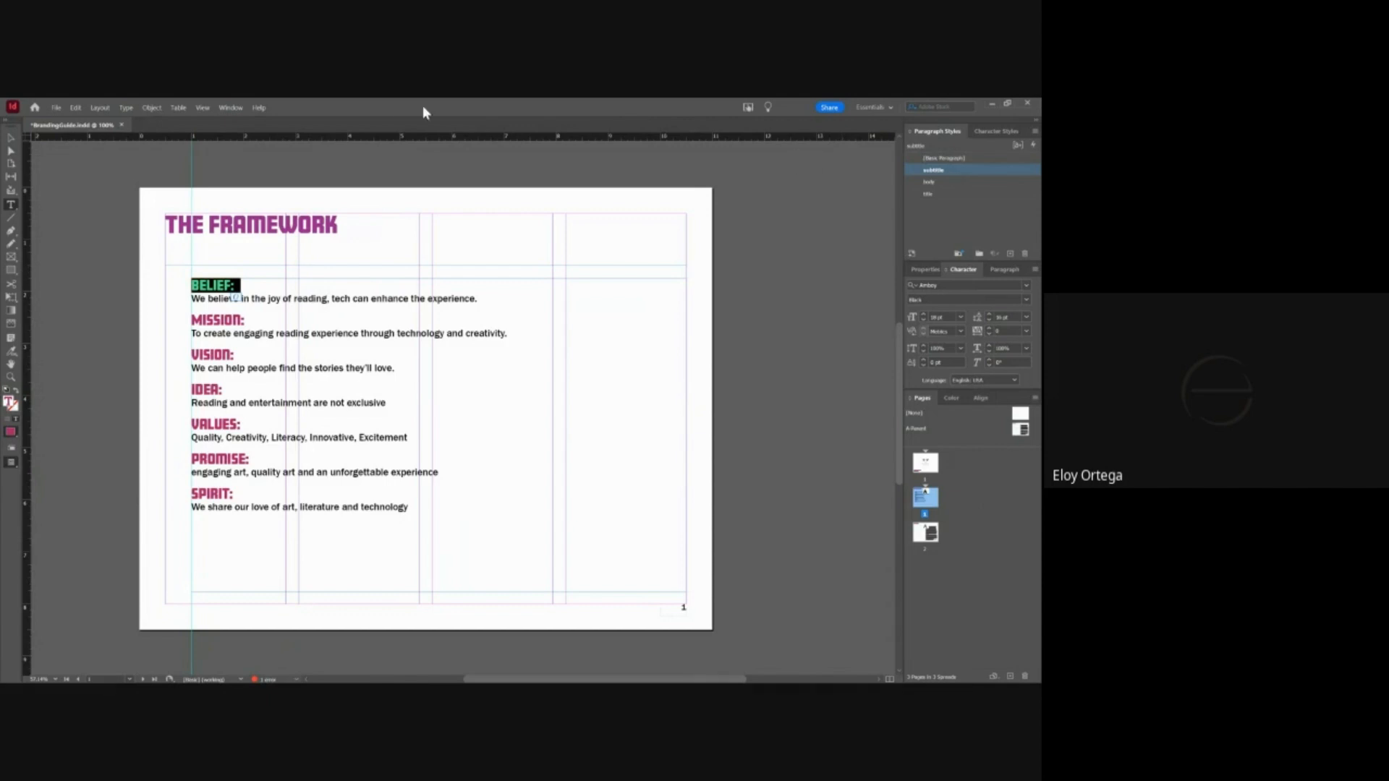
click(10, 139)
click(114, 299)
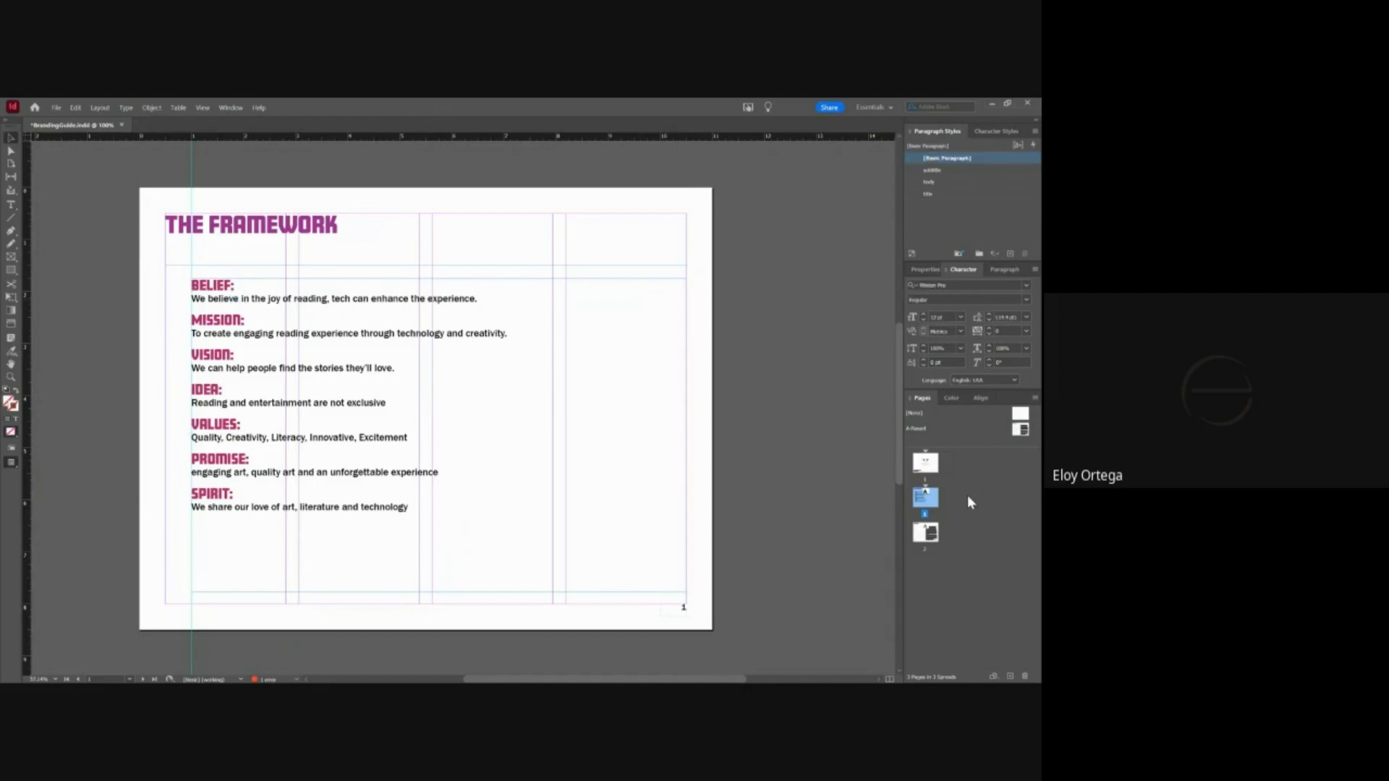
- Go to page 2 of the guide, then switch to File Explorer and open brandguide.pdf from the brandingguide folder
double_click(930, 537)
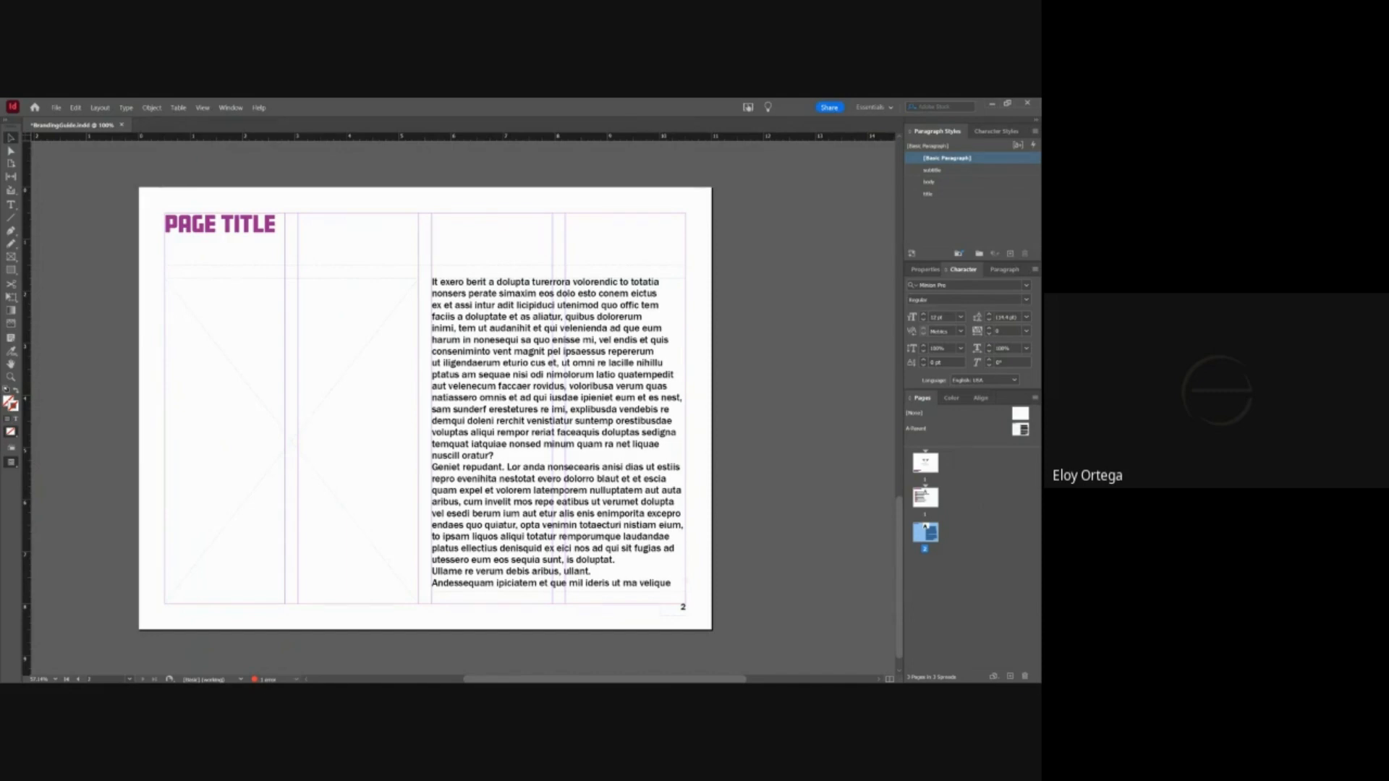
key(alt+Tab)
click(199, 475)
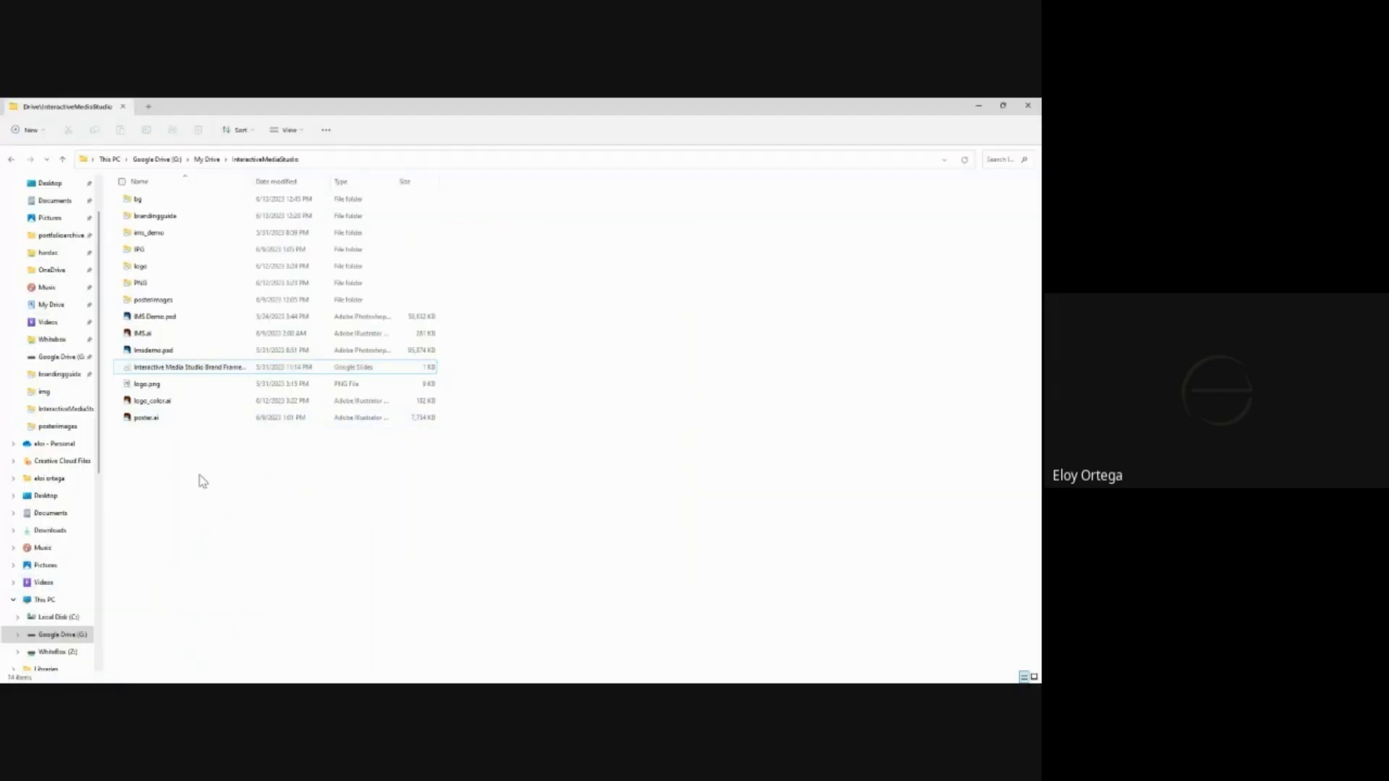
double_click(178, 216)
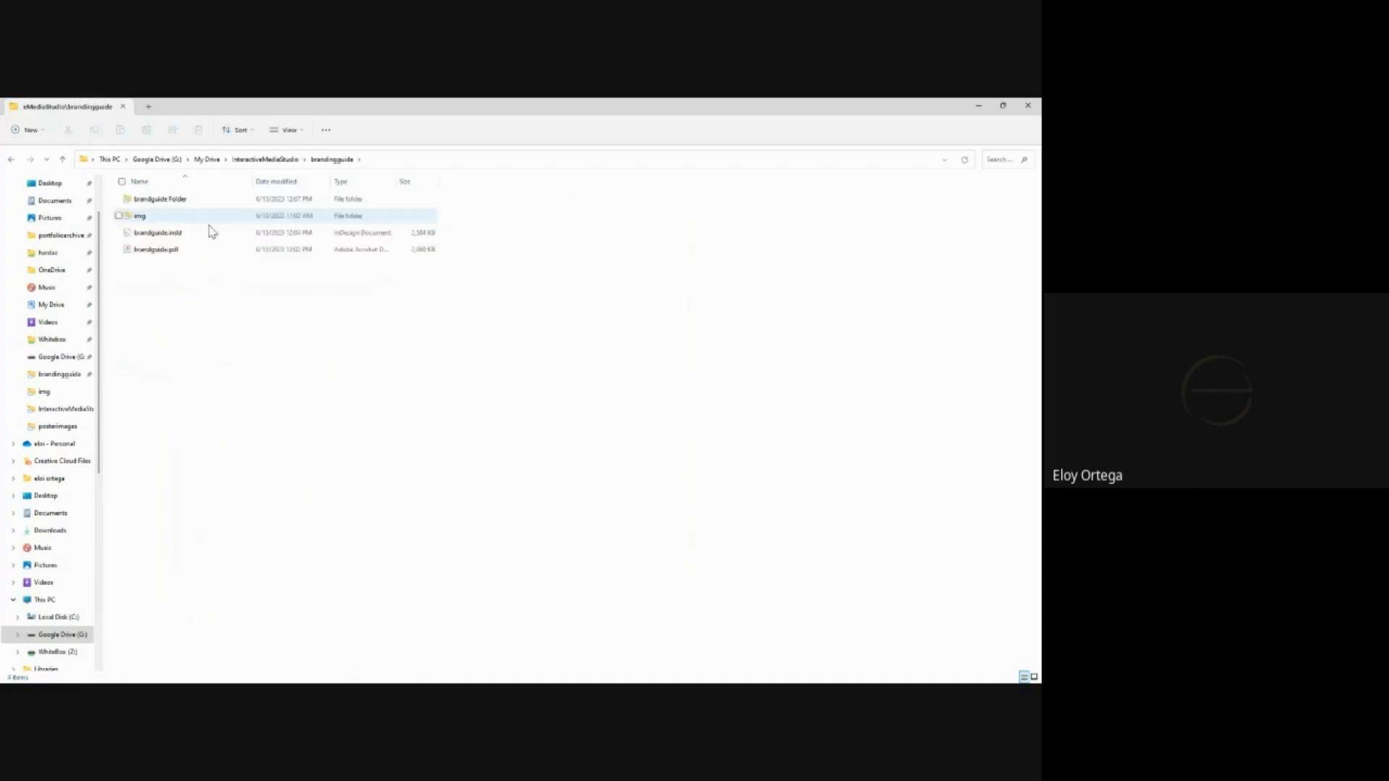
double_click(169, 250)
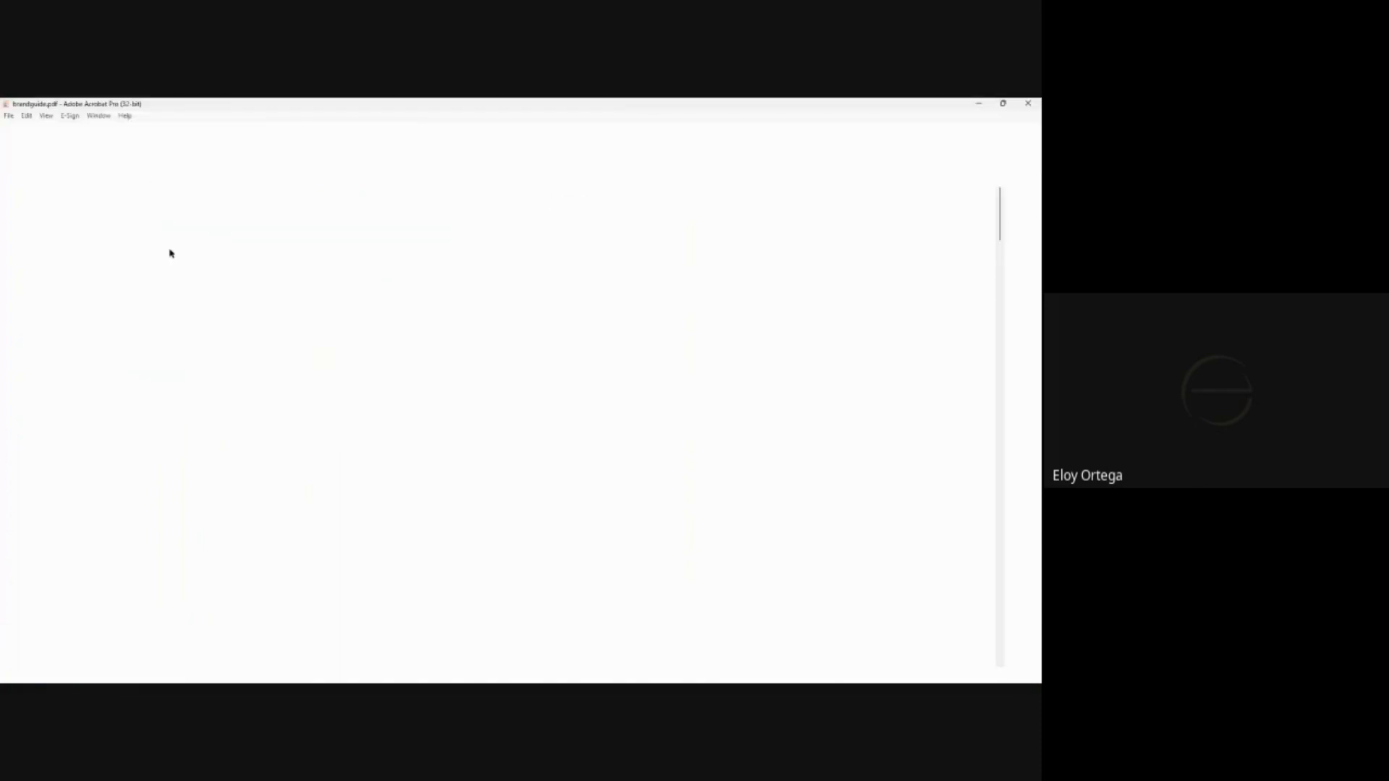
- Examine the reference guide's Framework, Color, Typography and Image Use pages in Acrobat, ending on the Color page
scroll(407, 435, down, 3)
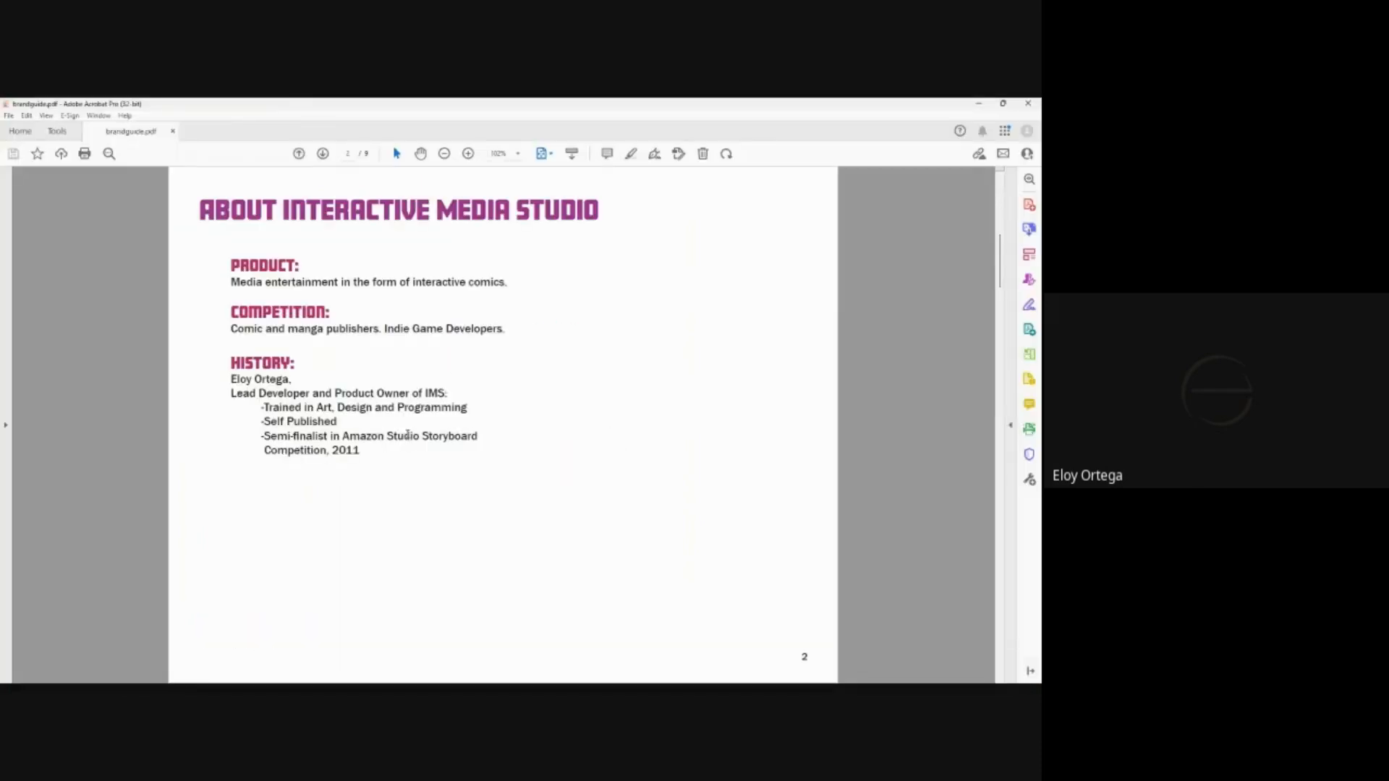
scroll(407, 434, down, 3)
scroll(407, 434, down, 3)
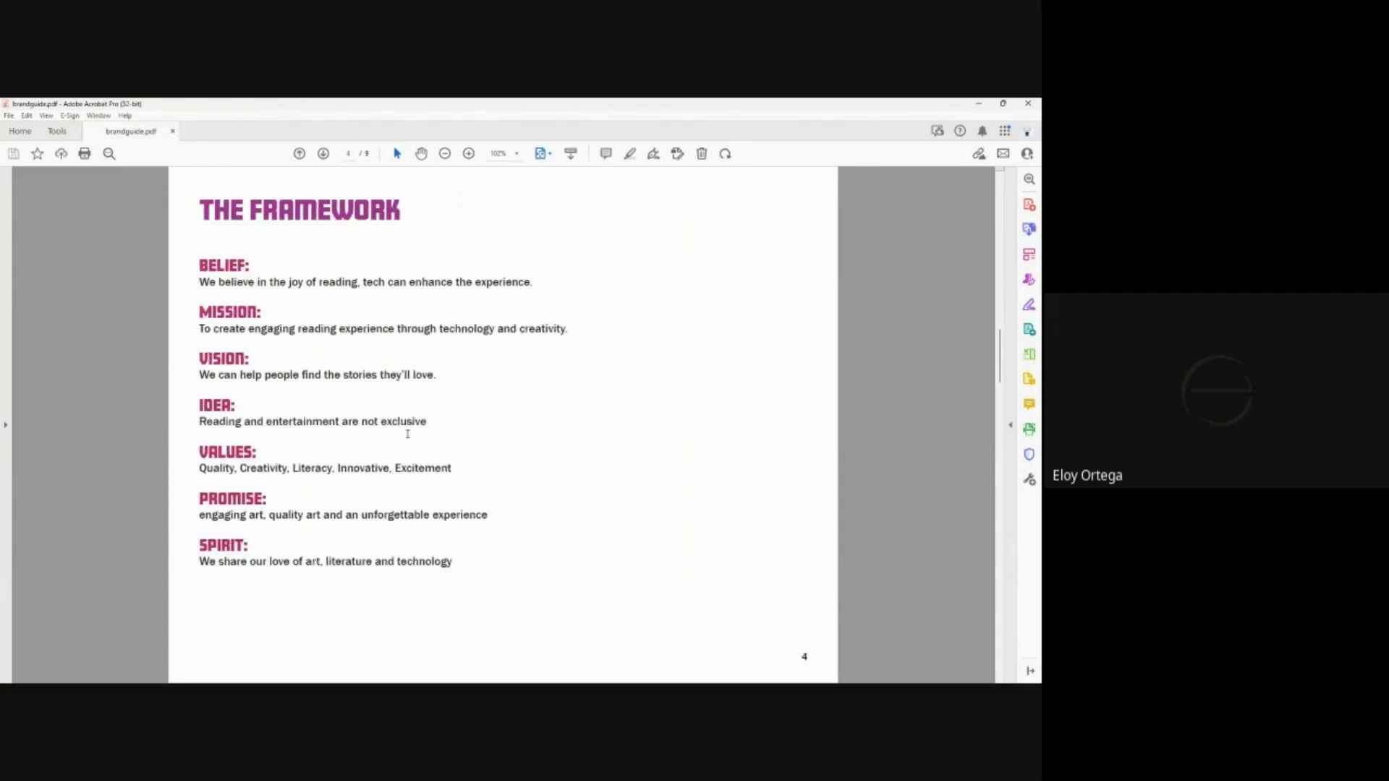
scroll(407, 434, up, 3)
scroll(407, 434, down, 3)
scroll(407, 433, down, 6)
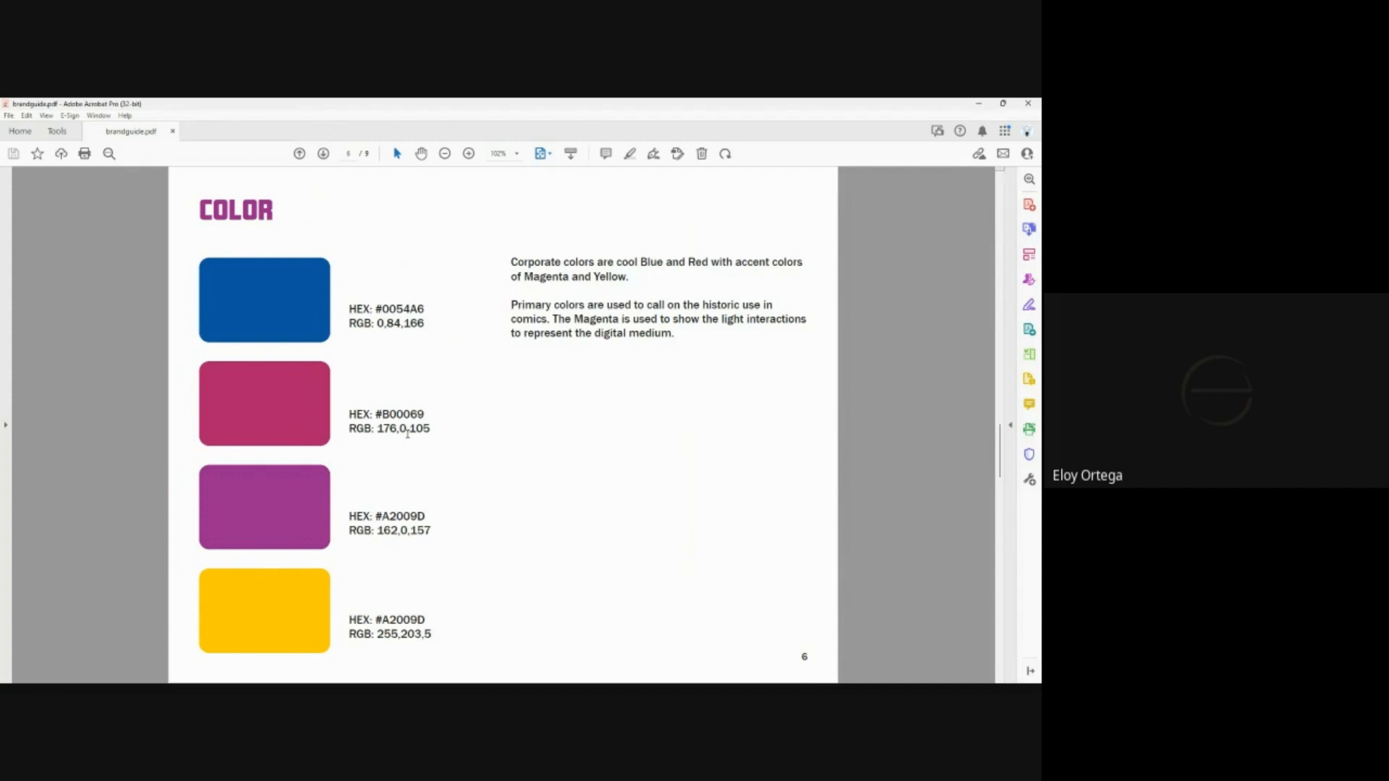
scroll(407, 432, down, 2)
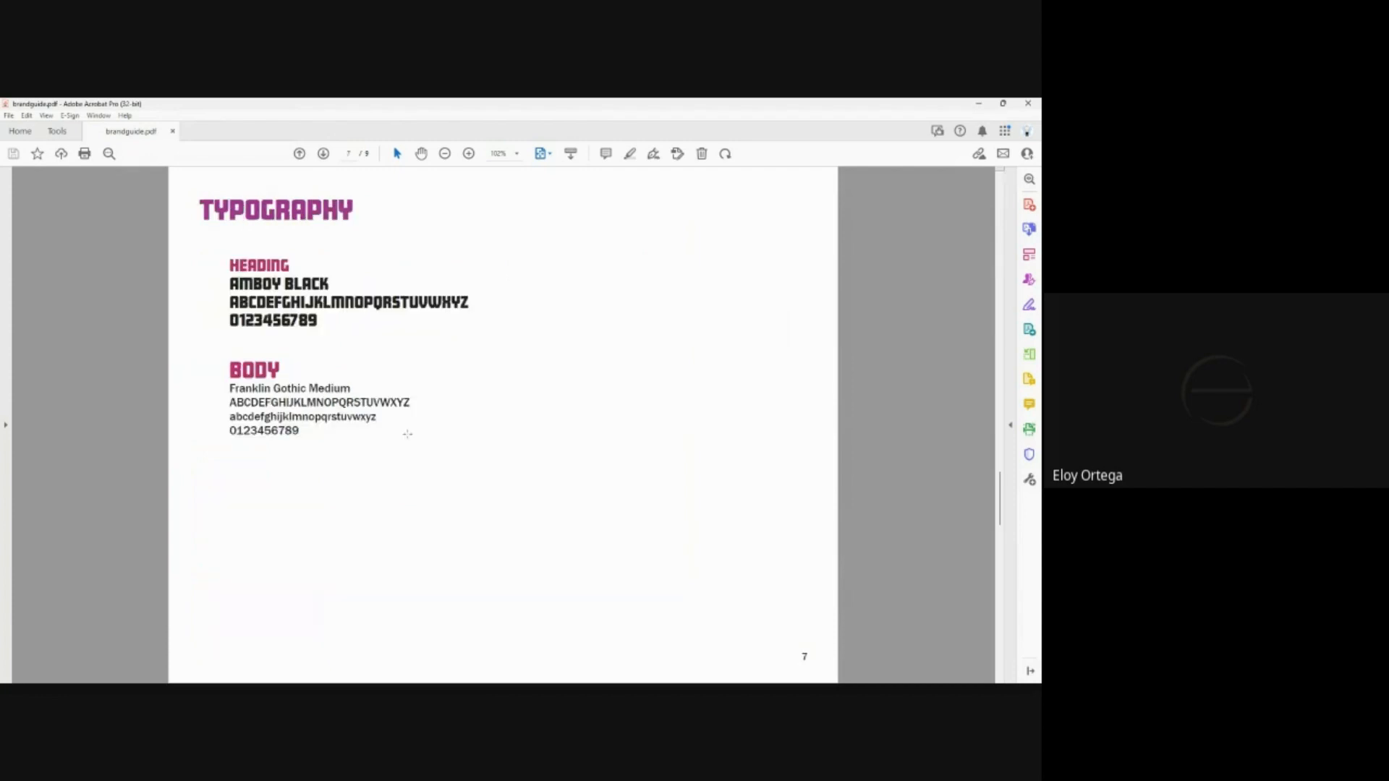
scroll(407, 433, down, 2)
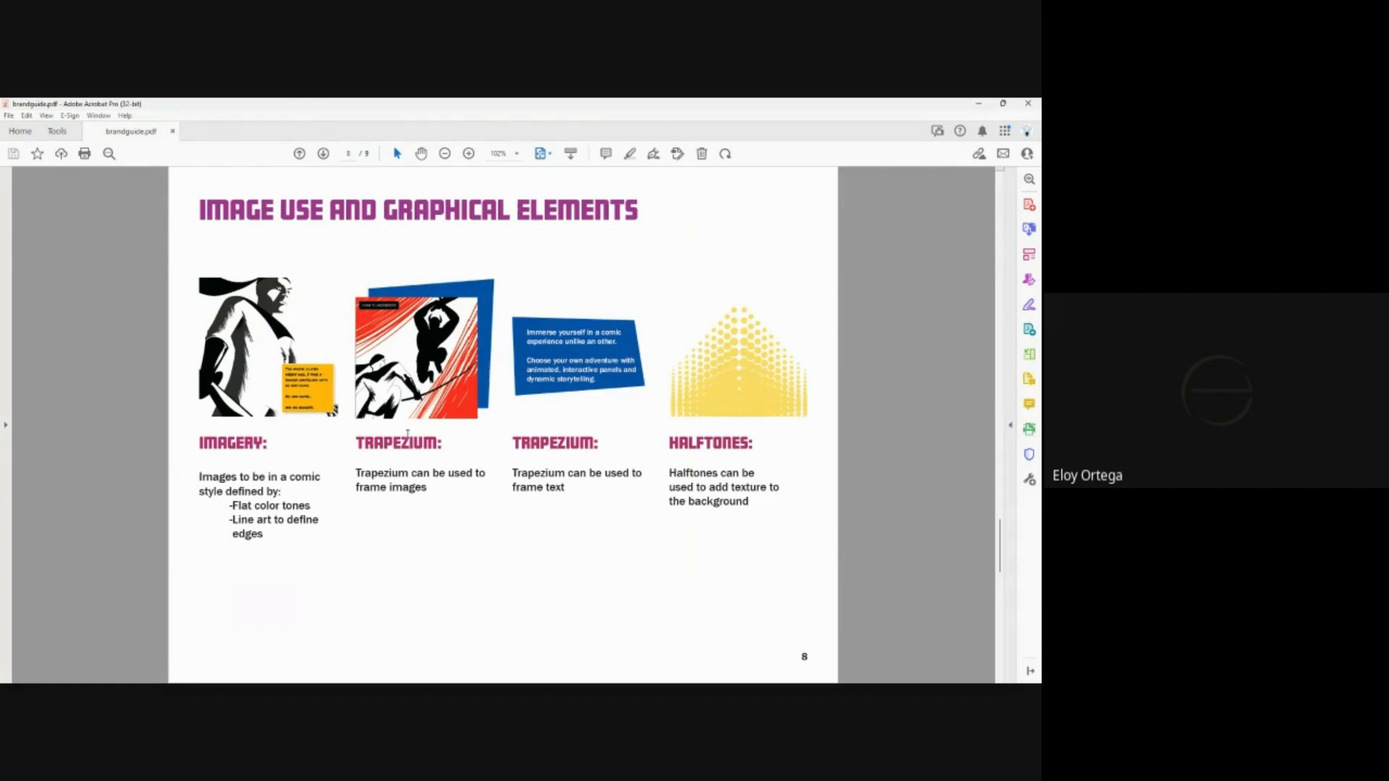
scroll(408, 434, up, 6)
scroll(407, 434, down, 6)
scroll(407, 433, up, 4)
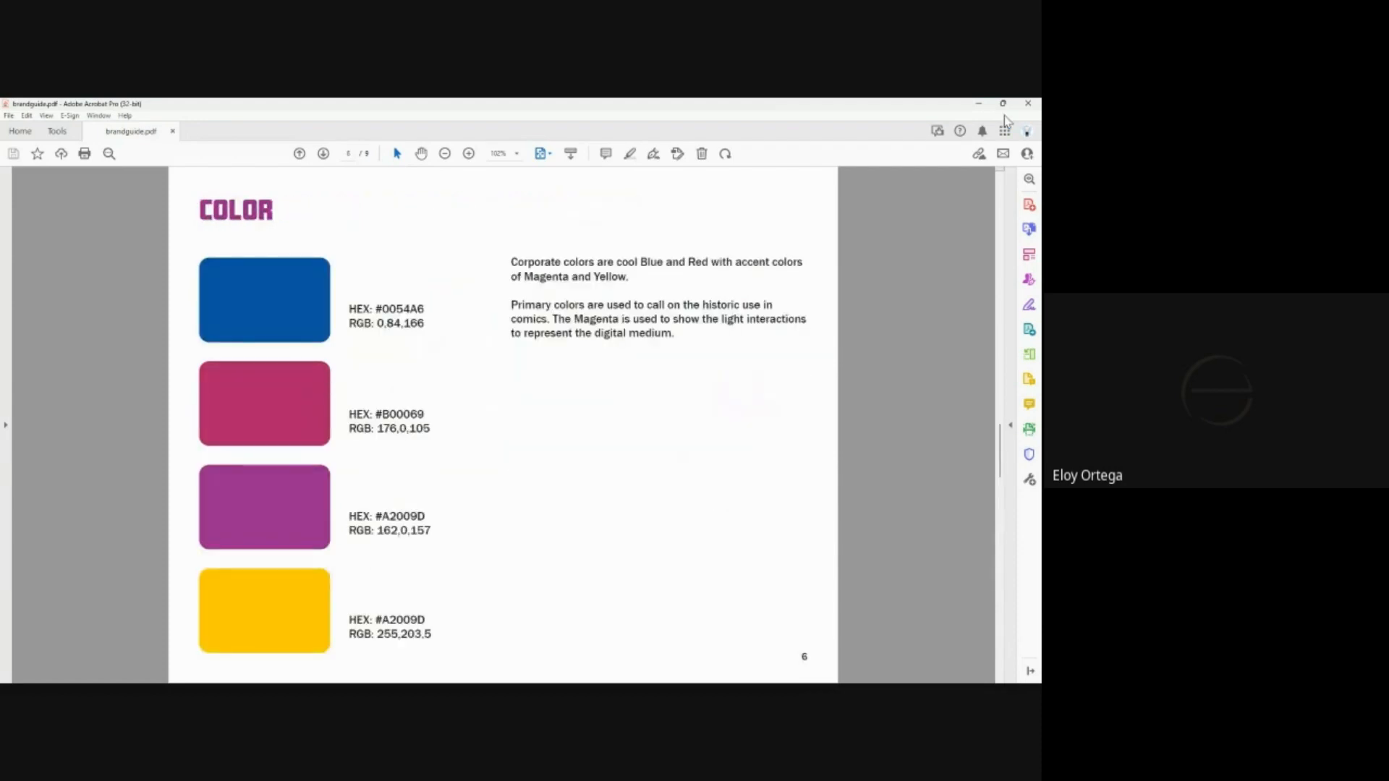
click(978, 104)
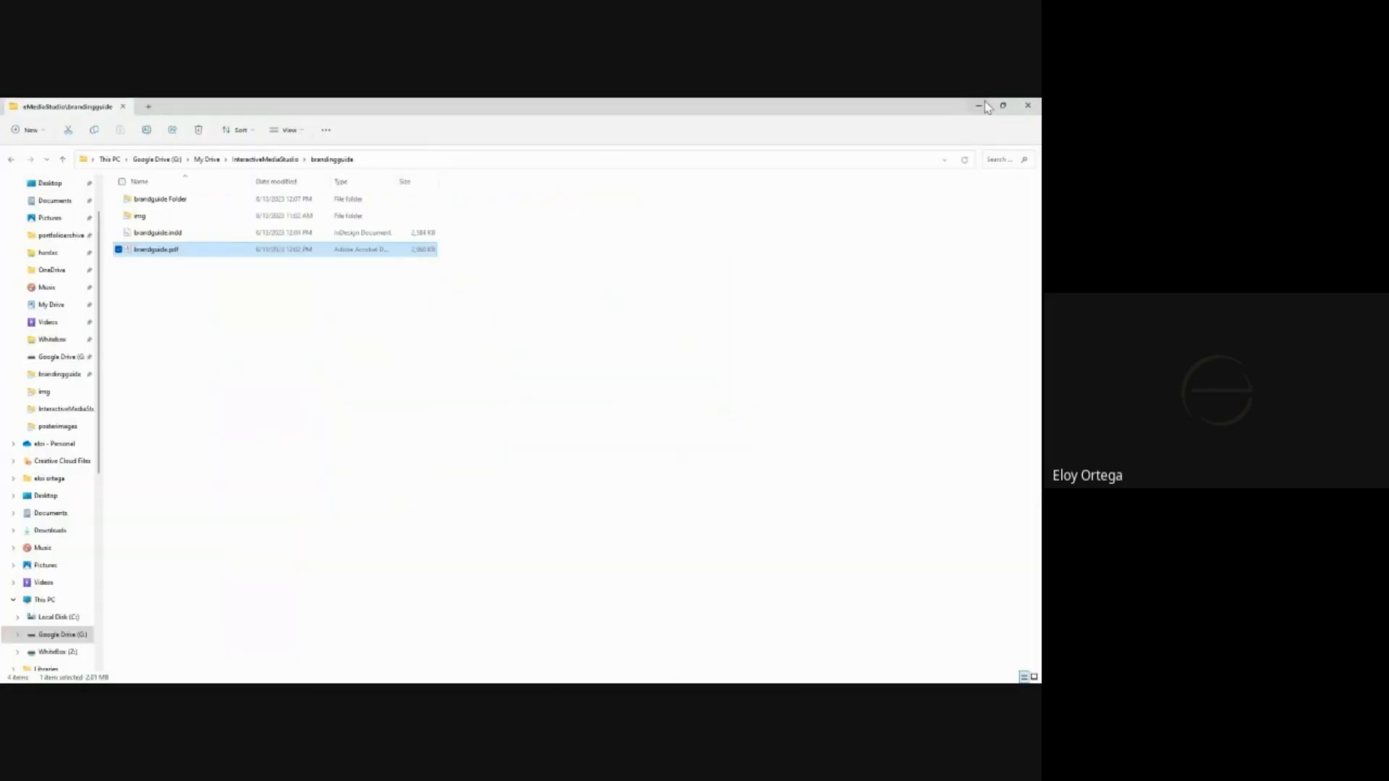
click(978, 105)
key(alt+Tab)
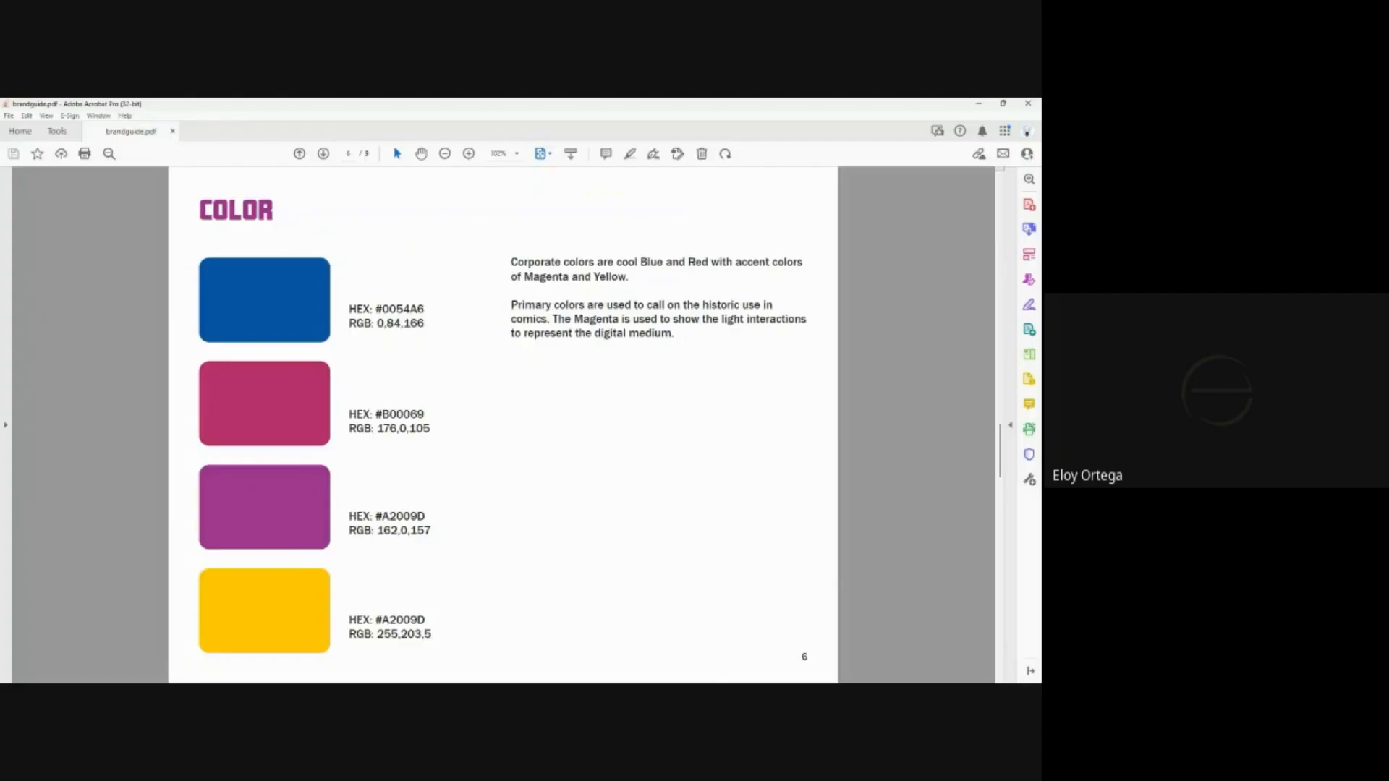
- Switch back to InDesign and replace the placeholder page title on page 2 with COLOR
drag(839, 107, 796, 682)
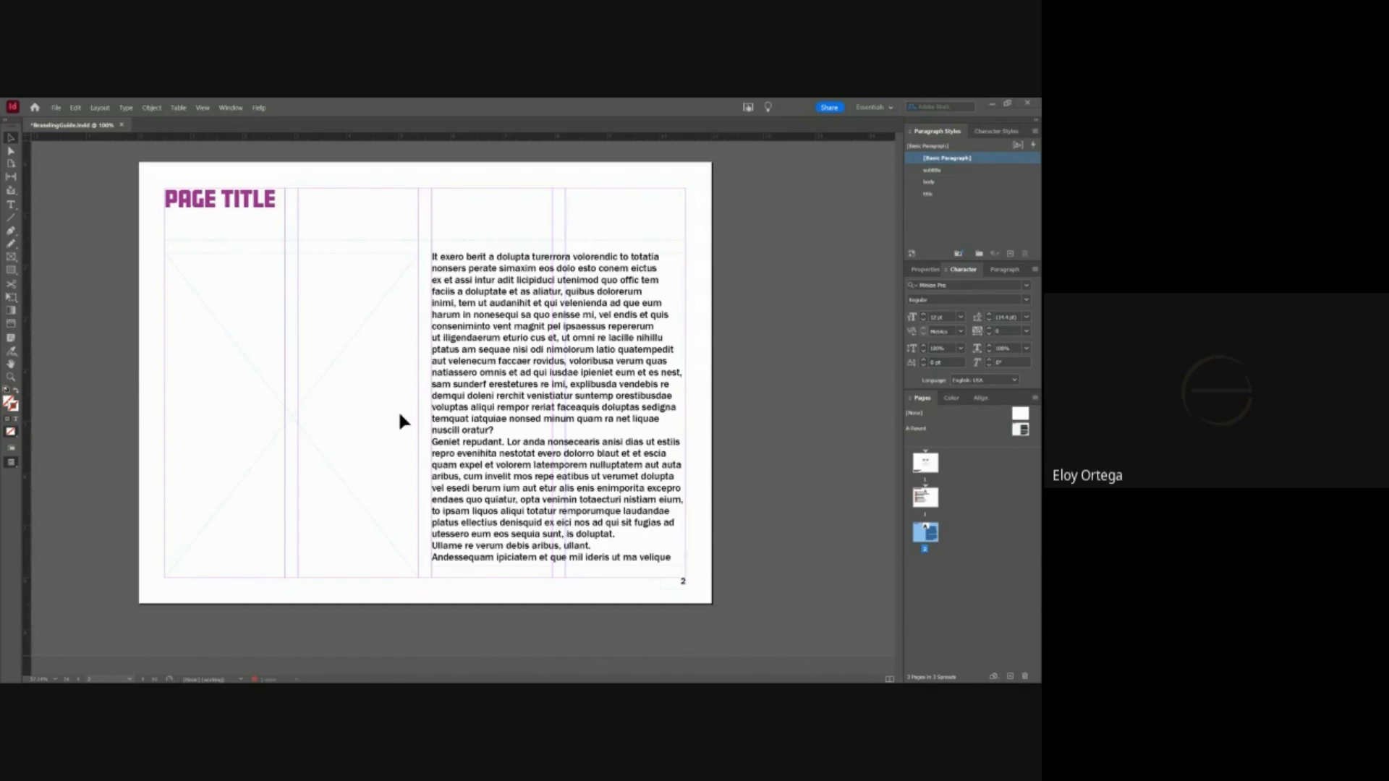
click(240, 204)
triple_click(239, 202)
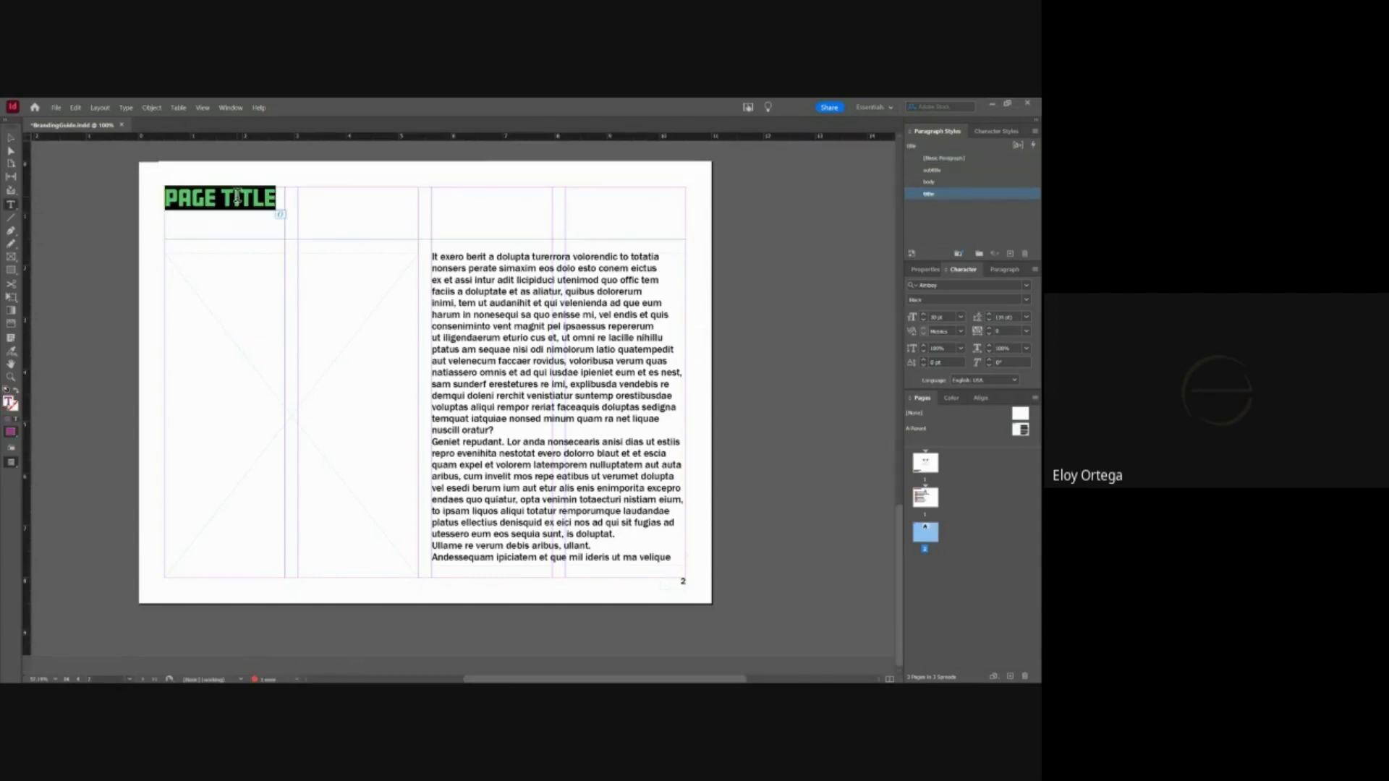
text(COLOR)
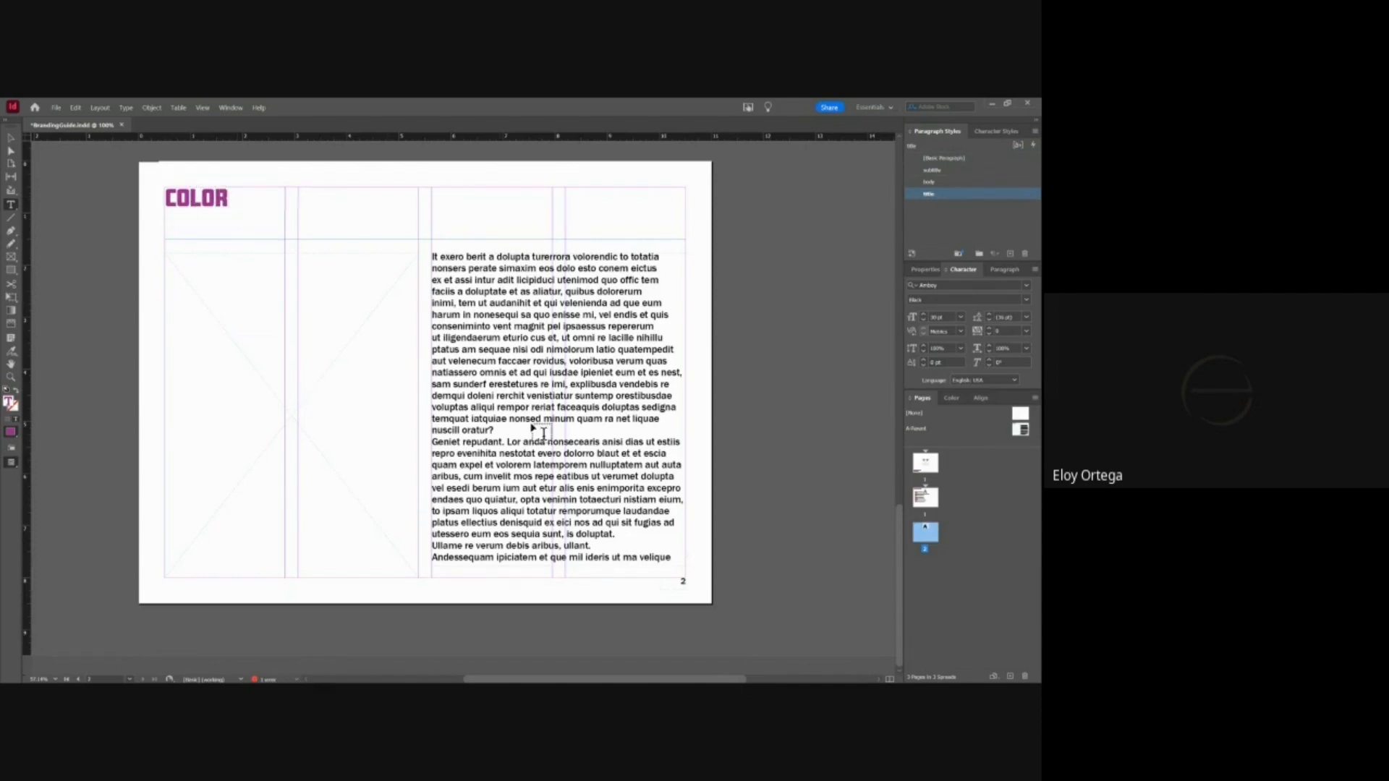
key(Escape)
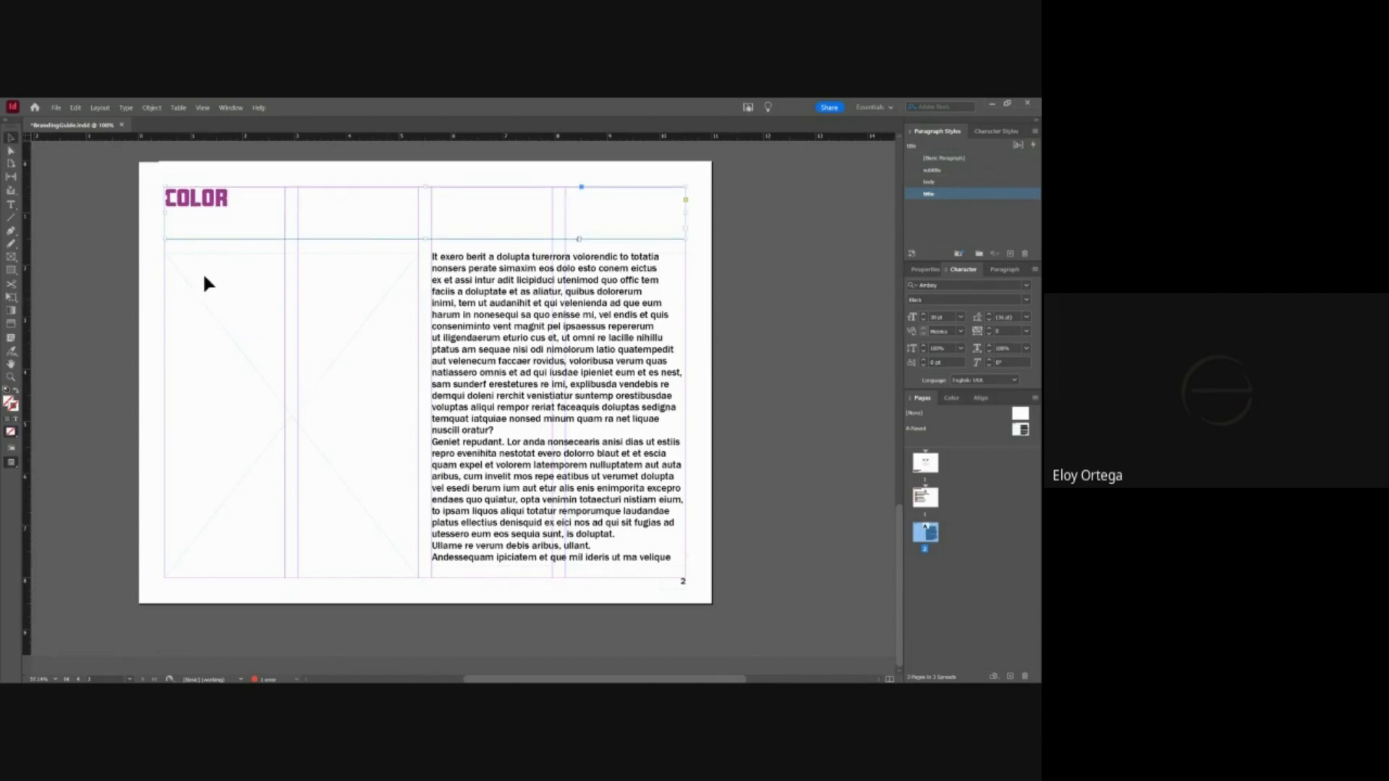
- Delete the empty image frame beside the body text on the COLOR page
click(202, 271)
click(215, 287)
key(Delete)
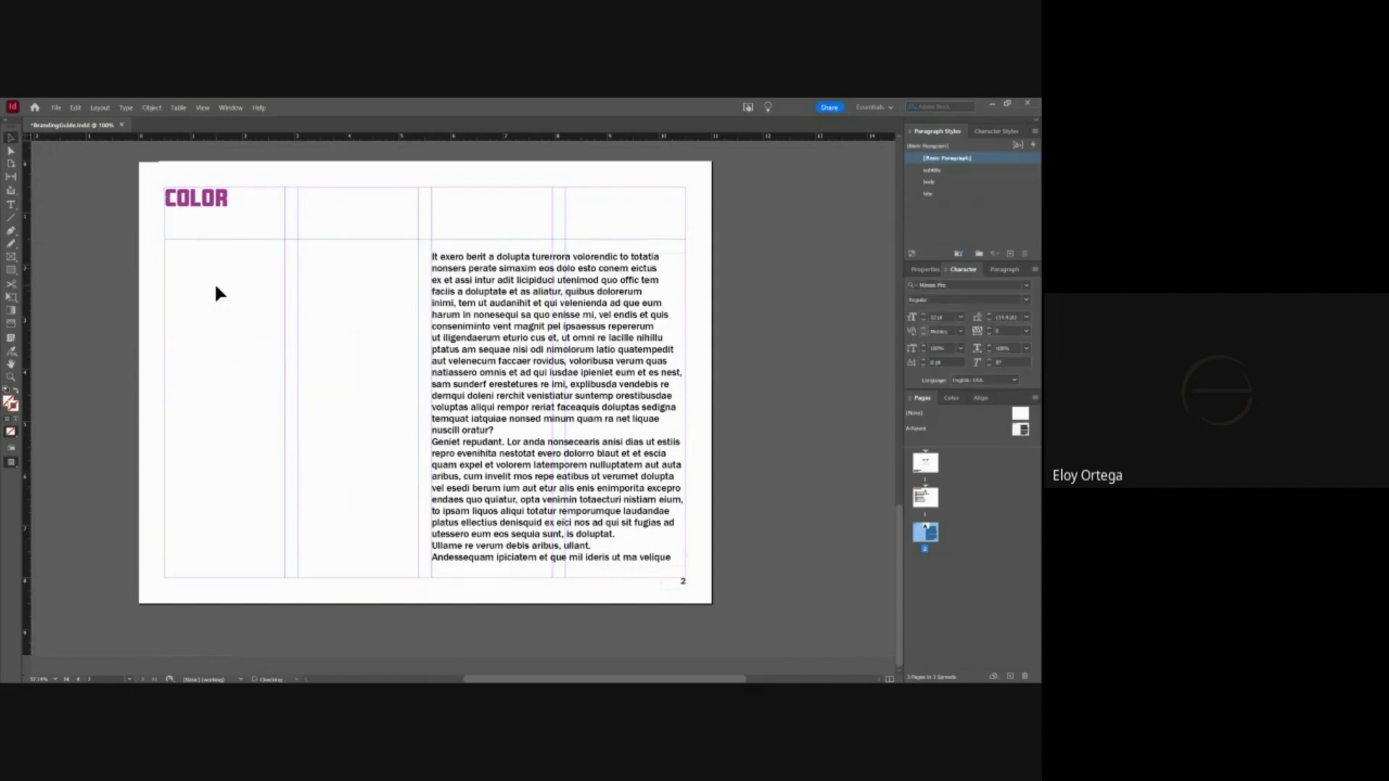
- Draw a muted purple rectangle across the first column below the COLOR title, then extend its lower edge slightly
click(11, 269)
drag(164, 256, 284, 312)
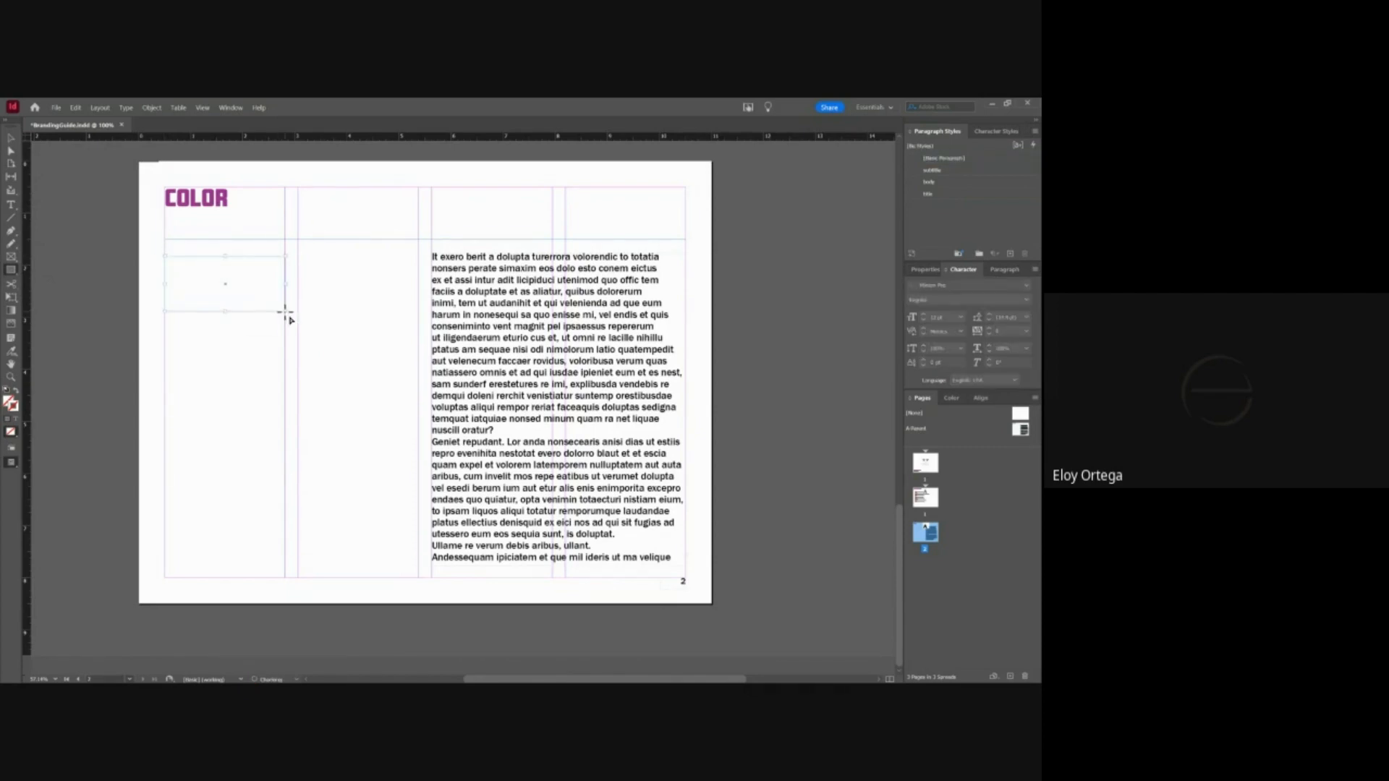
double_click(10, 402)
click(466, 405)
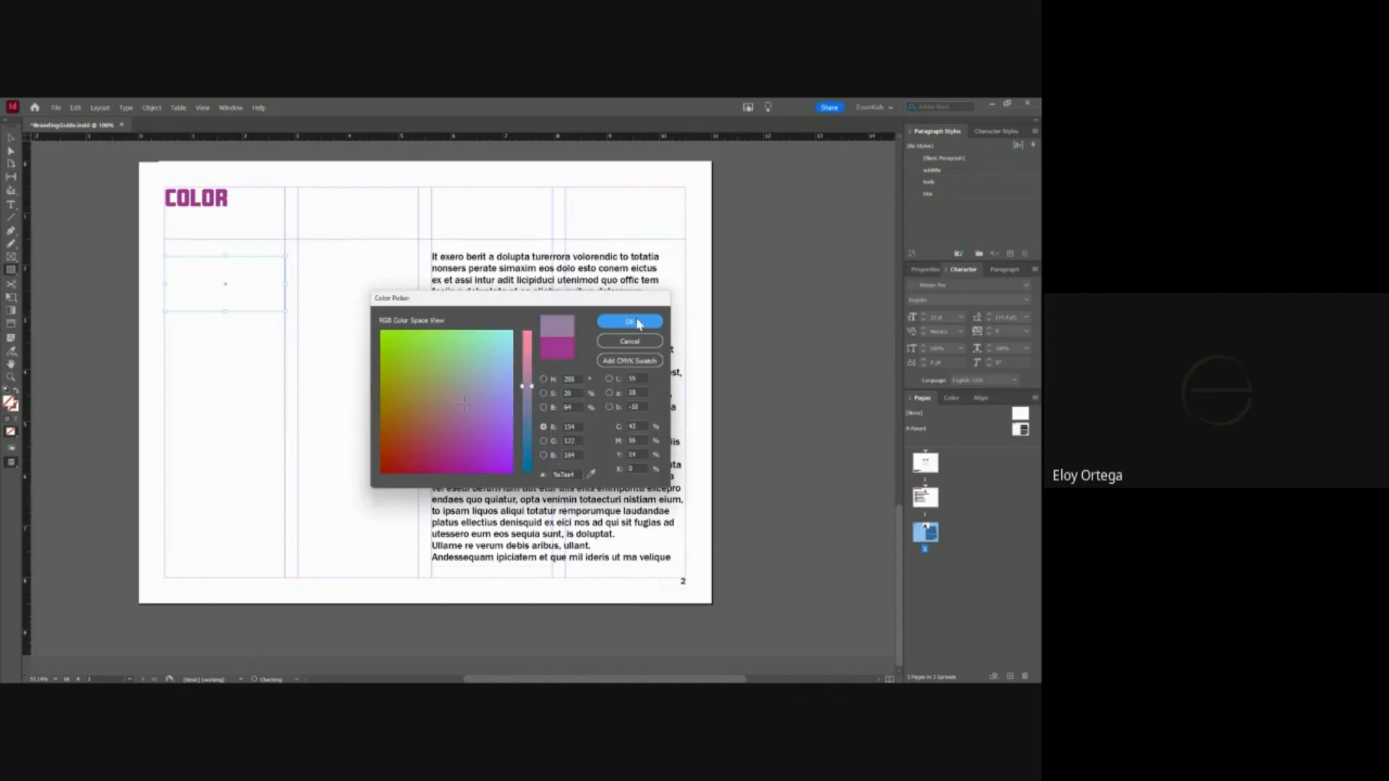
click(629, 321)
key(v)
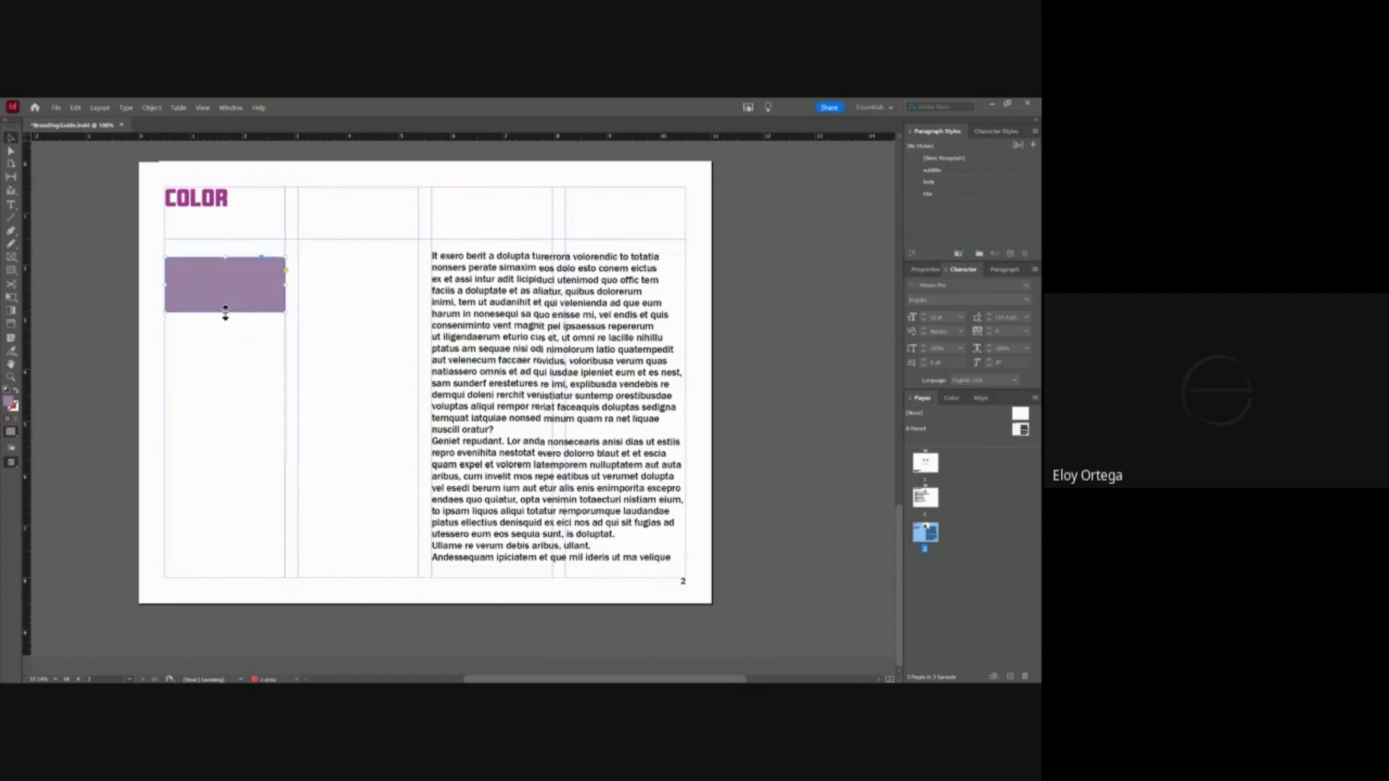
drag(226, 311, 226, 324)
- Paste three copies of the purple rectangle down the first column, placing the lowest one on the page's lower margin
key(ctrl+v)
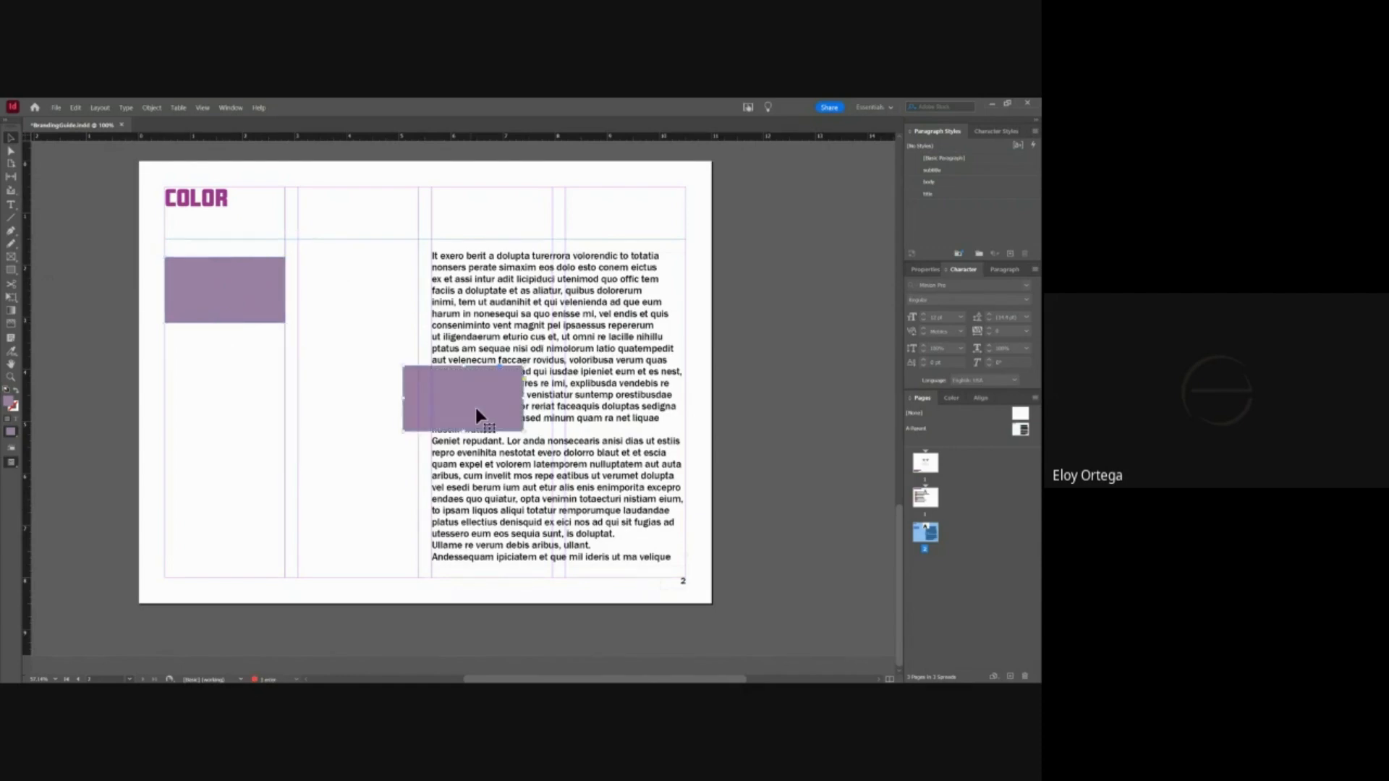
drag(474, 405, 219, 432)
key(ctrl+v)
drag(422, 415, 219, 511)
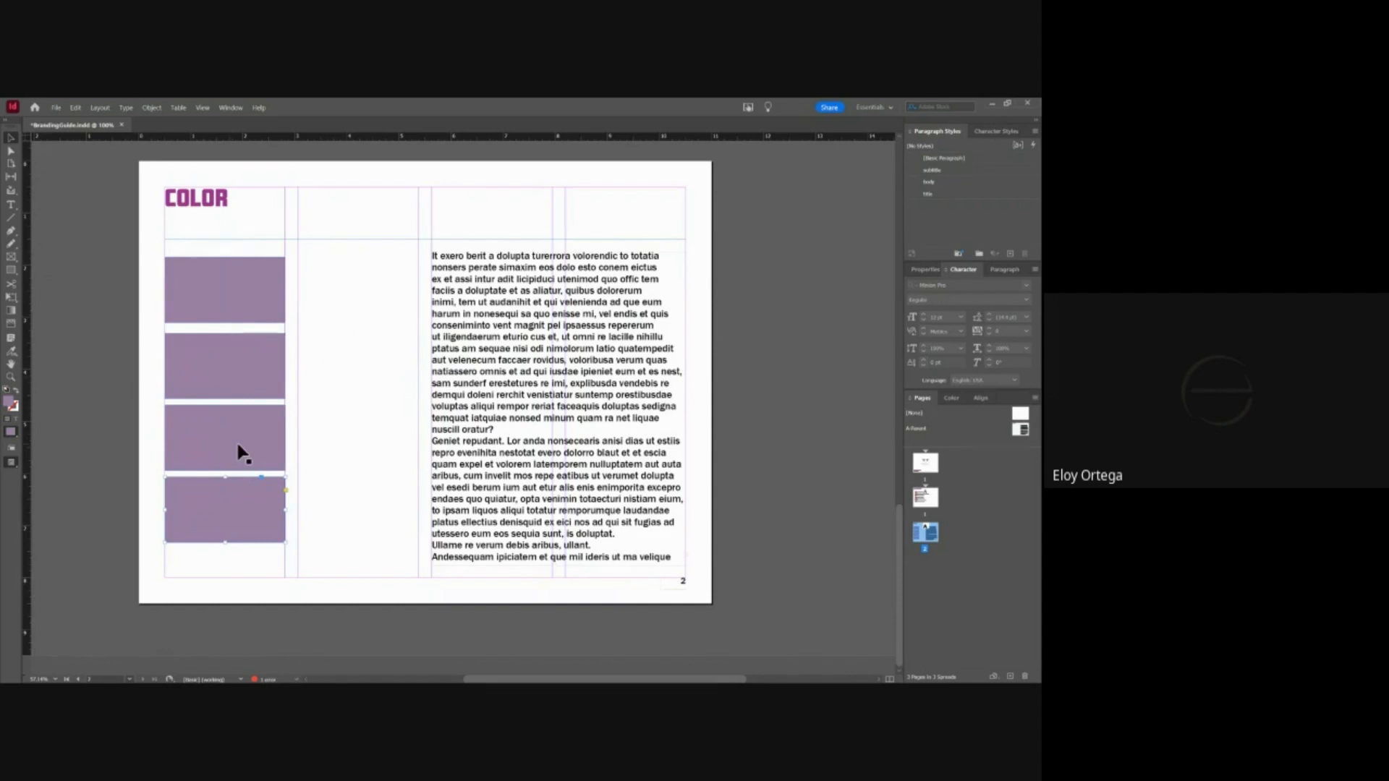
click(245, 549)
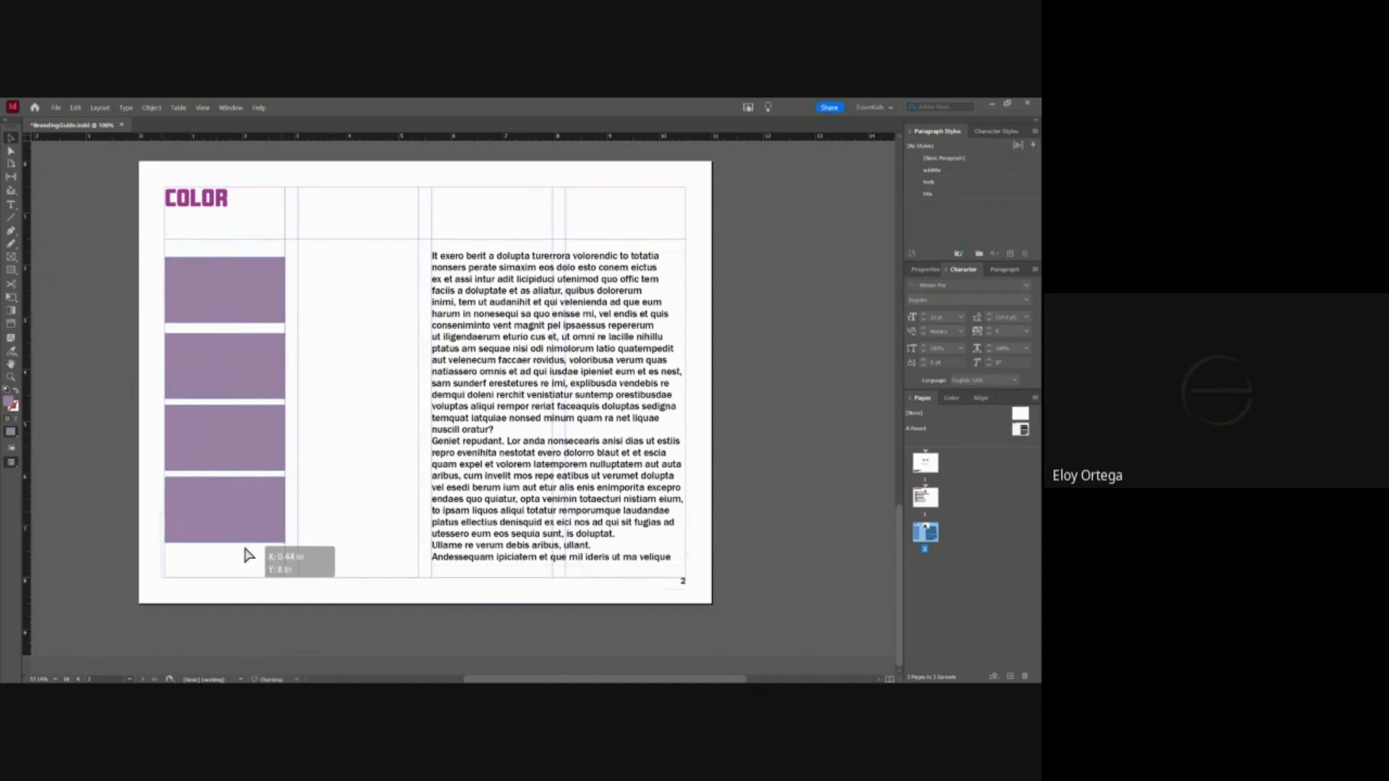
drag(245, 548, 245, 549)
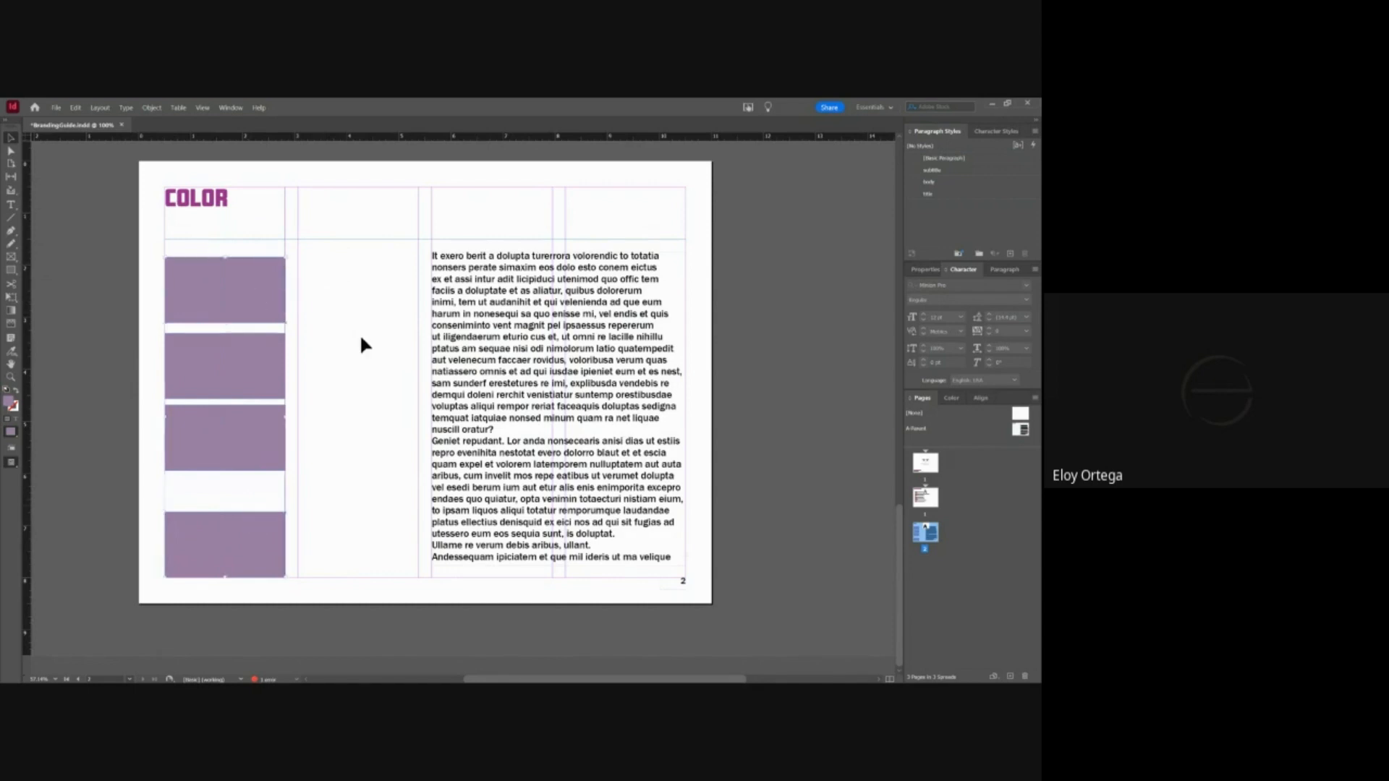
- Distribute the four rectangles evenly by their vertical centers and draw a text frame beside the top one in the second column
click(331, 271)
drag(332, 277, 149, 557)
click(981, 398)
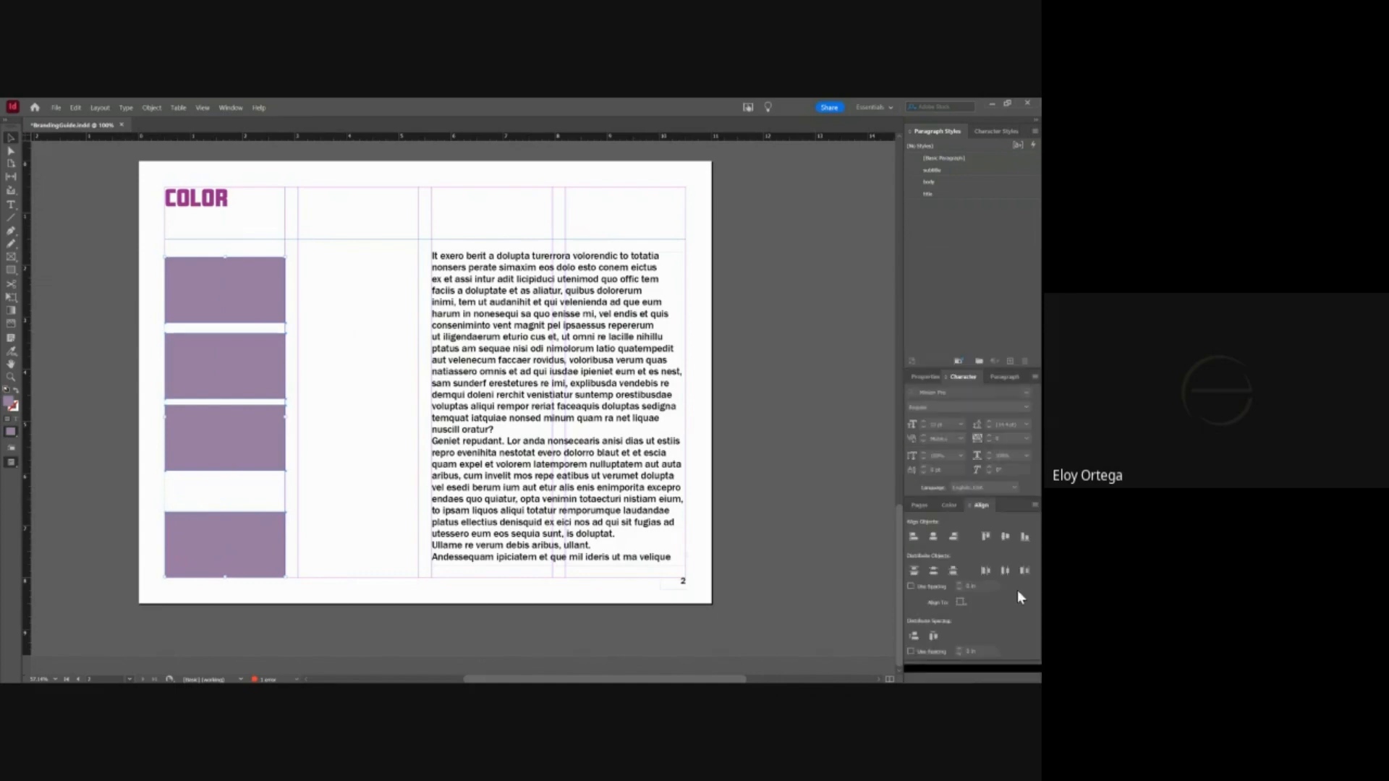
click(933, 573)
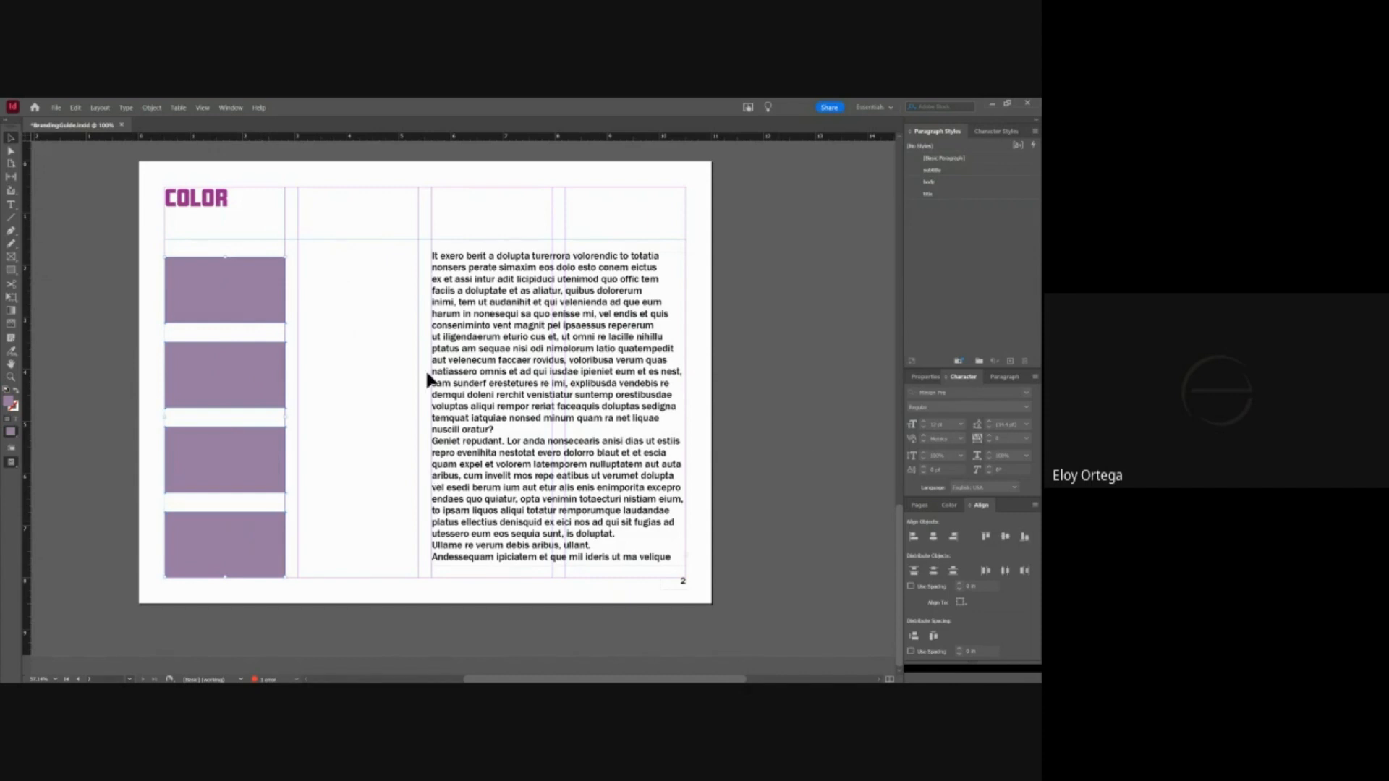
click(15, 204)
drag(299, 260, 419, 323)
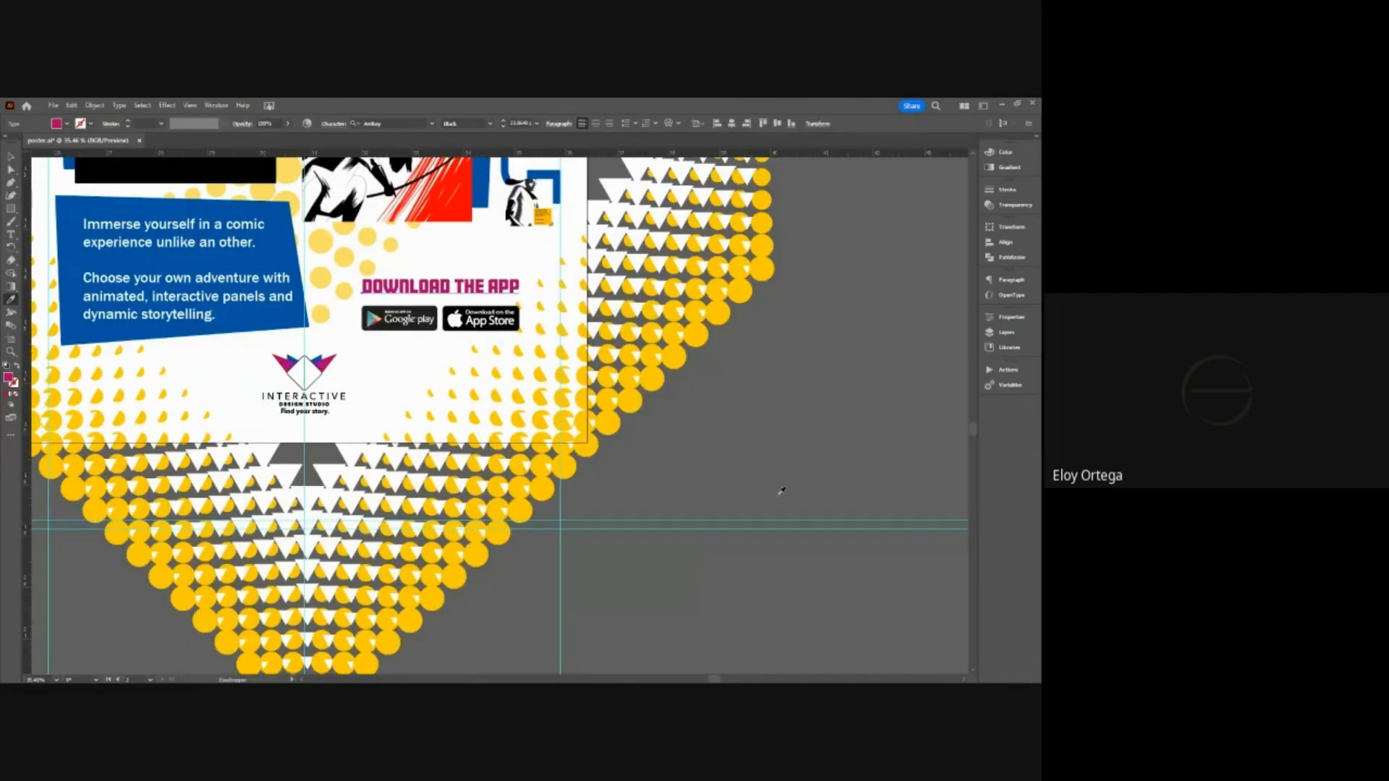
- Switch to the poster in Illustrator and examine the colors in its lower half and the Interactive Design Studio logo
scroll(781, 491, up, 5)
scroll(781, 491, left, 5)
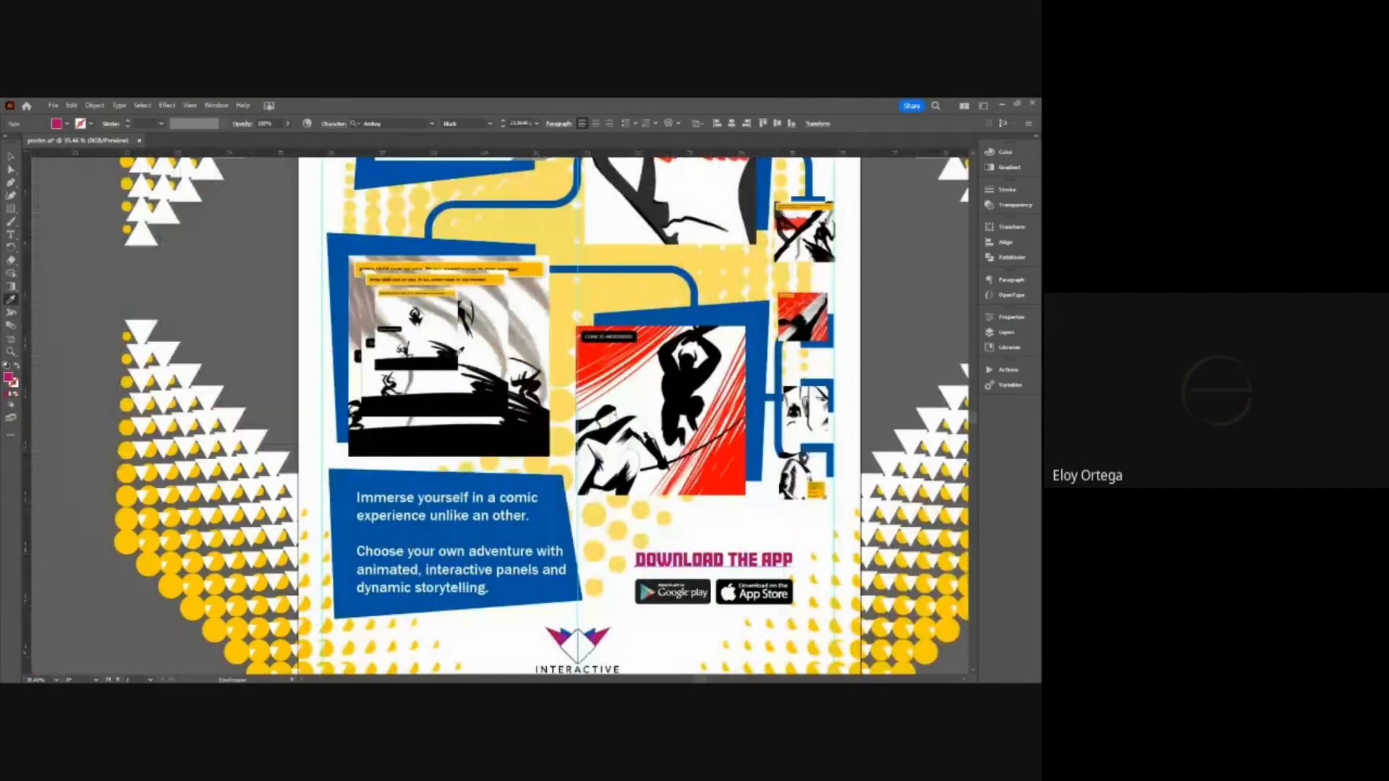
scroll(511, 530, up, 1)
scroll(510, 529, down, 5)
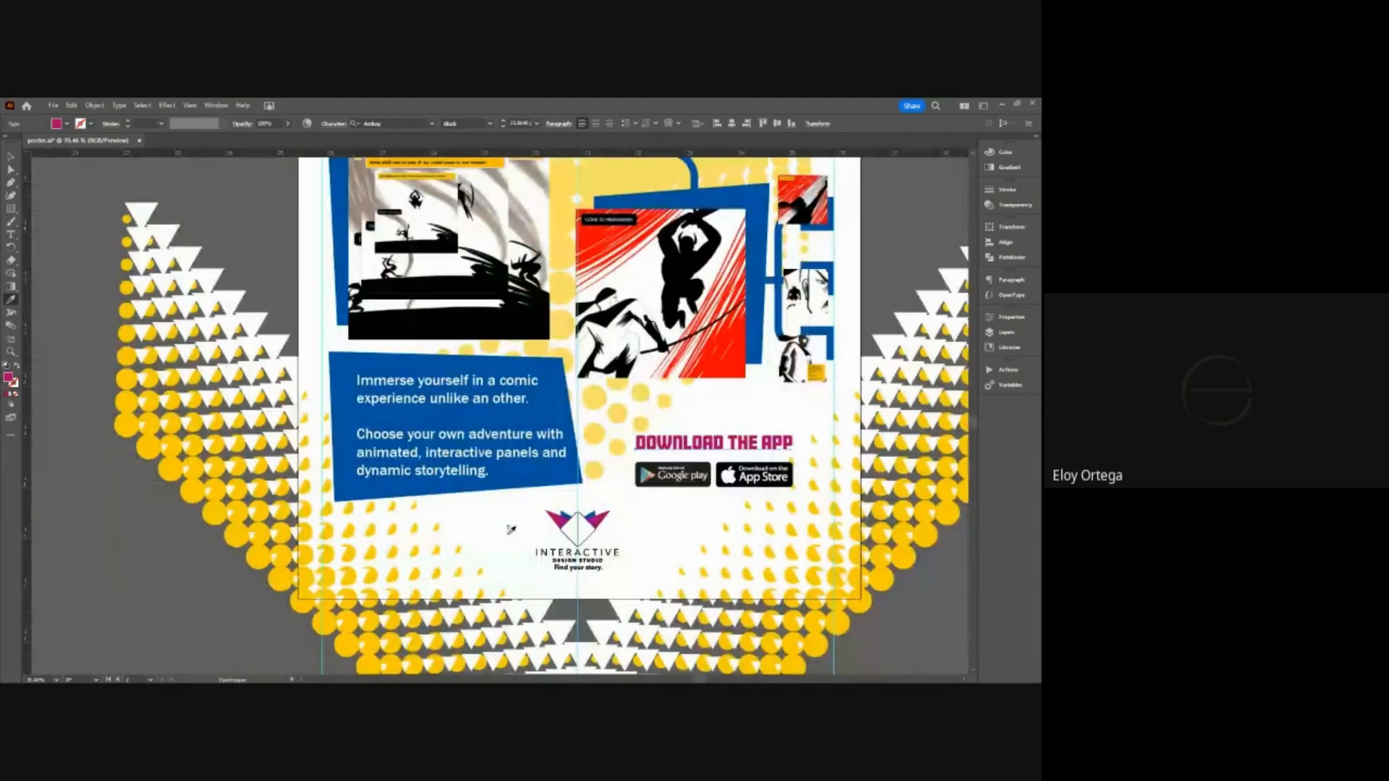
key(ctrl+equal)
key(ctrl+equal)
key(ctrl+equal)
key(ctrl+equal)
scroll(508, 538, down, 5)
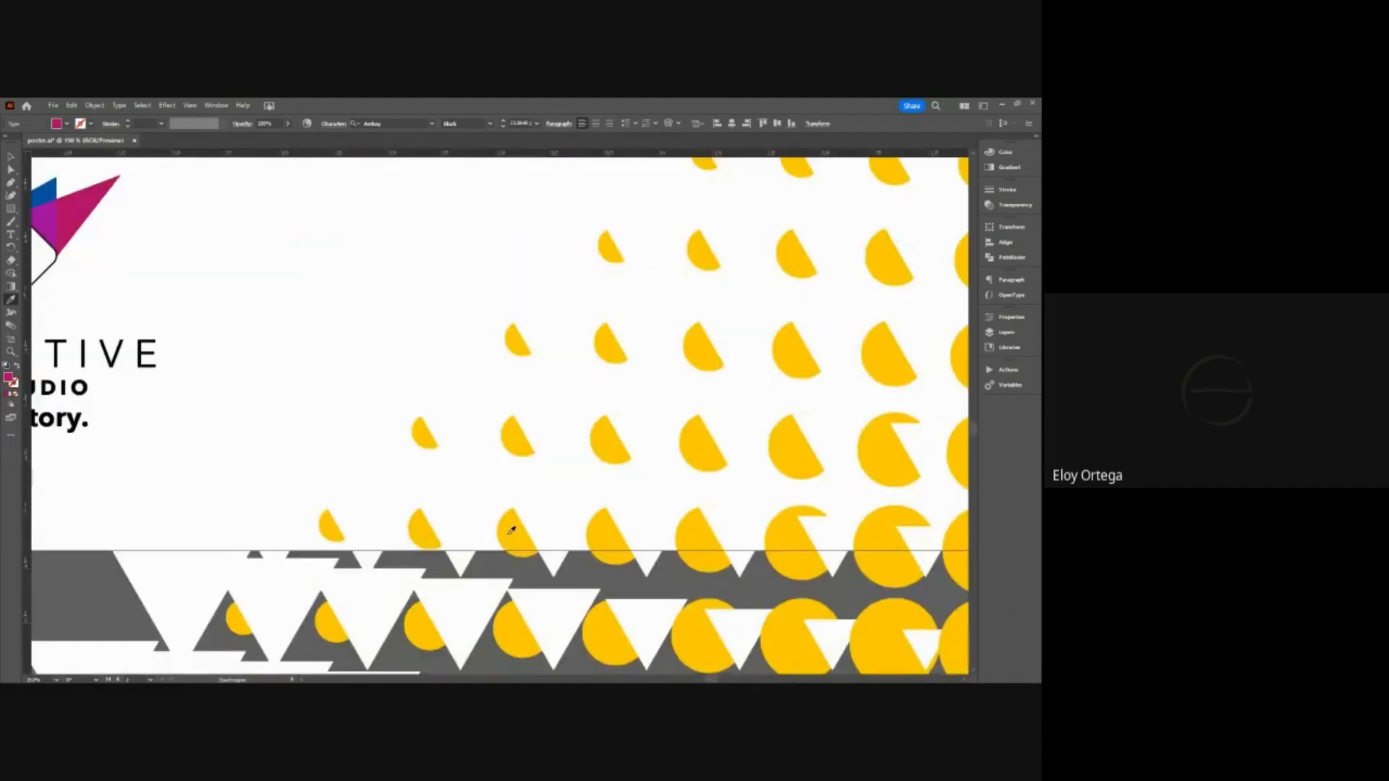
scroll(509, 538, left, 8)
scroll(511, 530, up, 2)
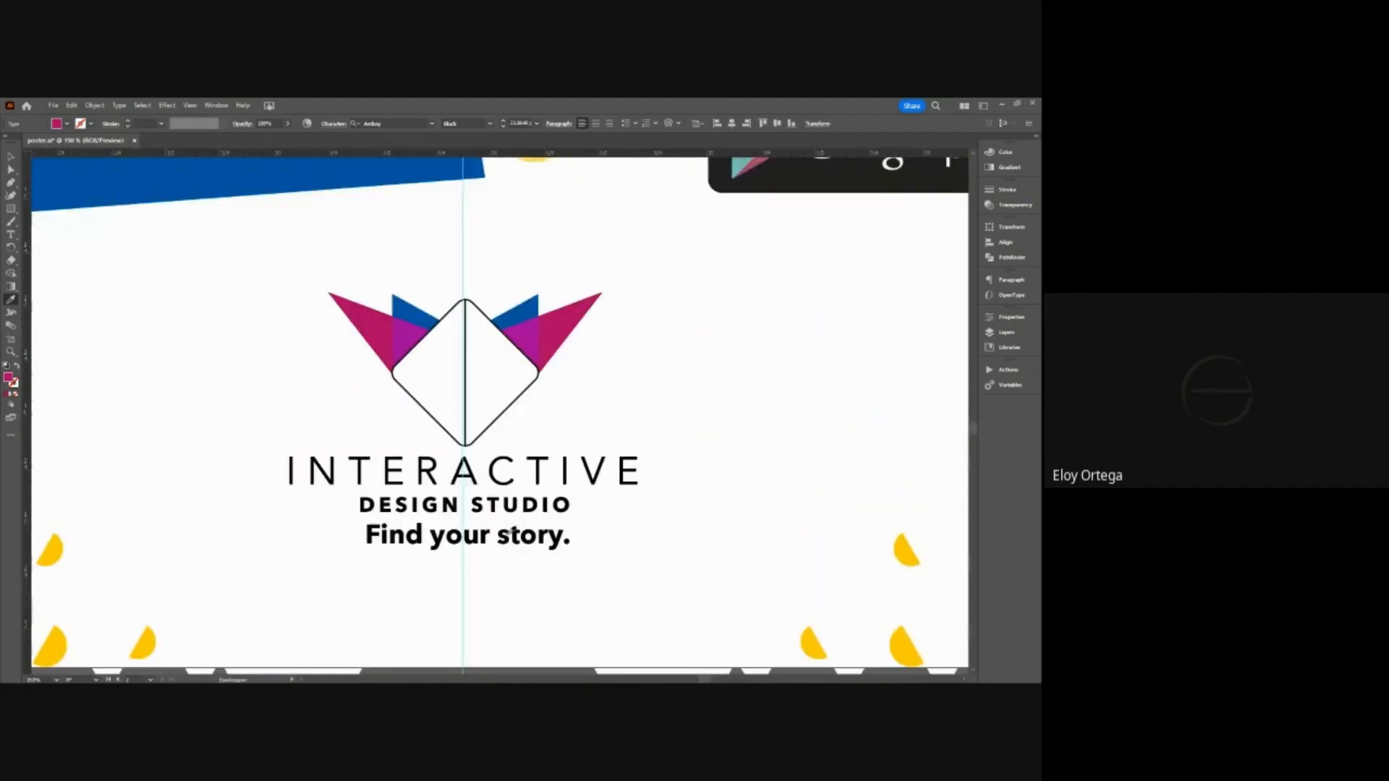
scroll(510, 530, down, 3)
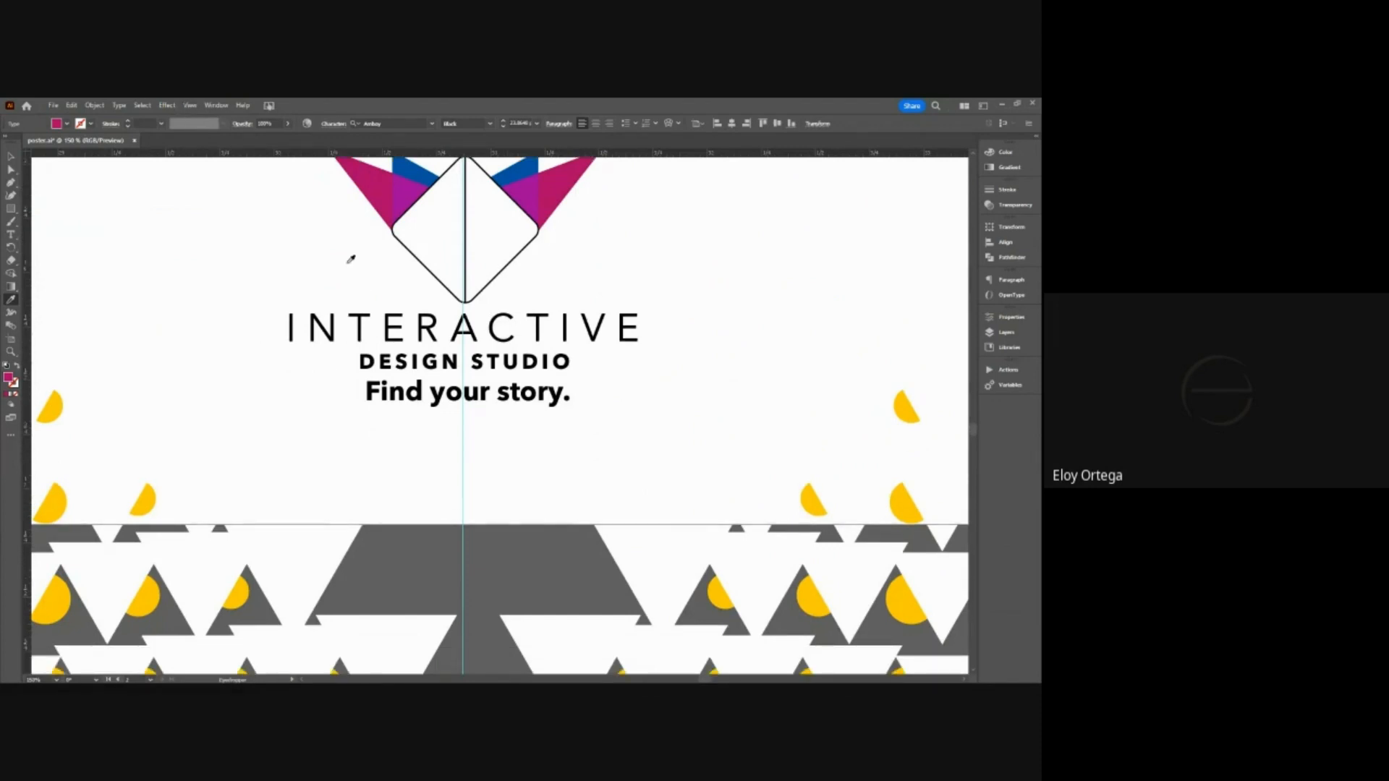
scroll(351, 259, up, 6)
scroll(351, 259, down, 3)
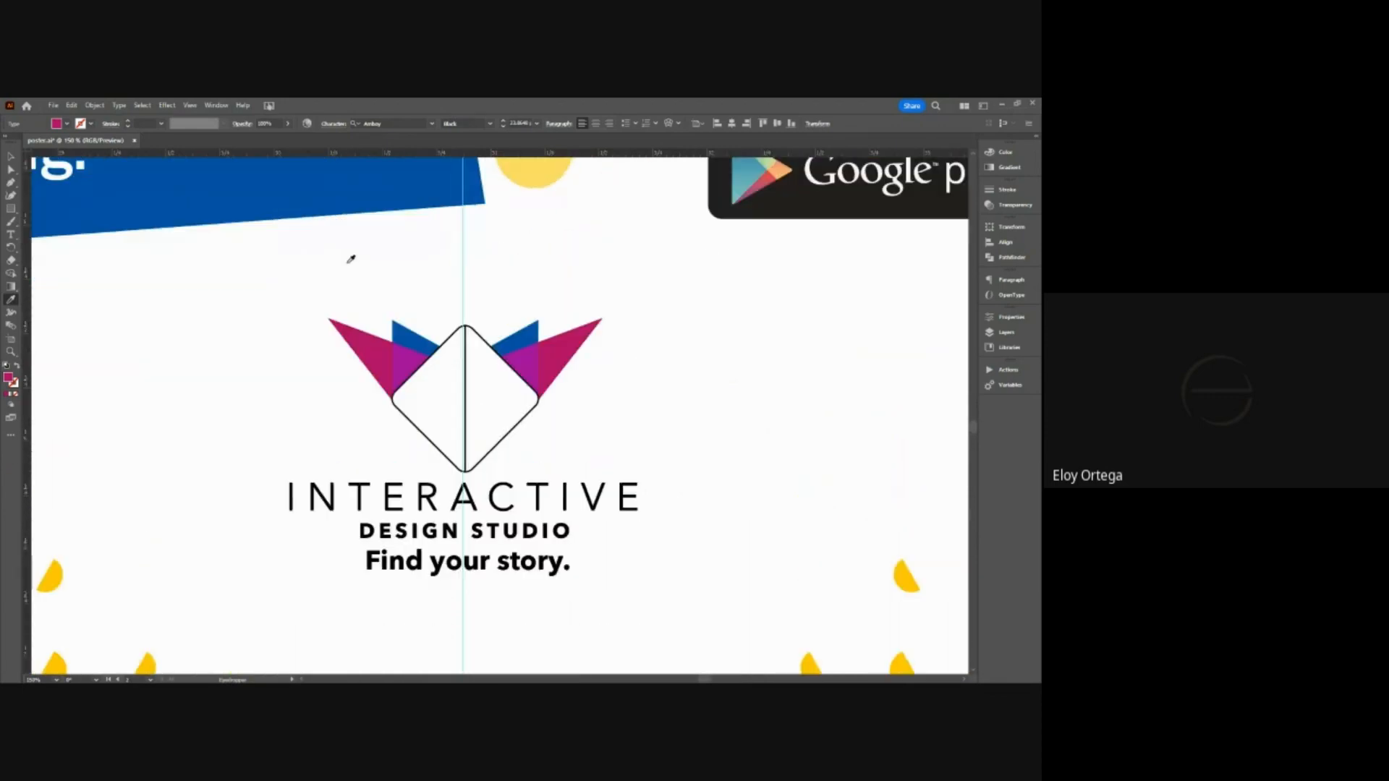
scroll(351, 259, up, 3)
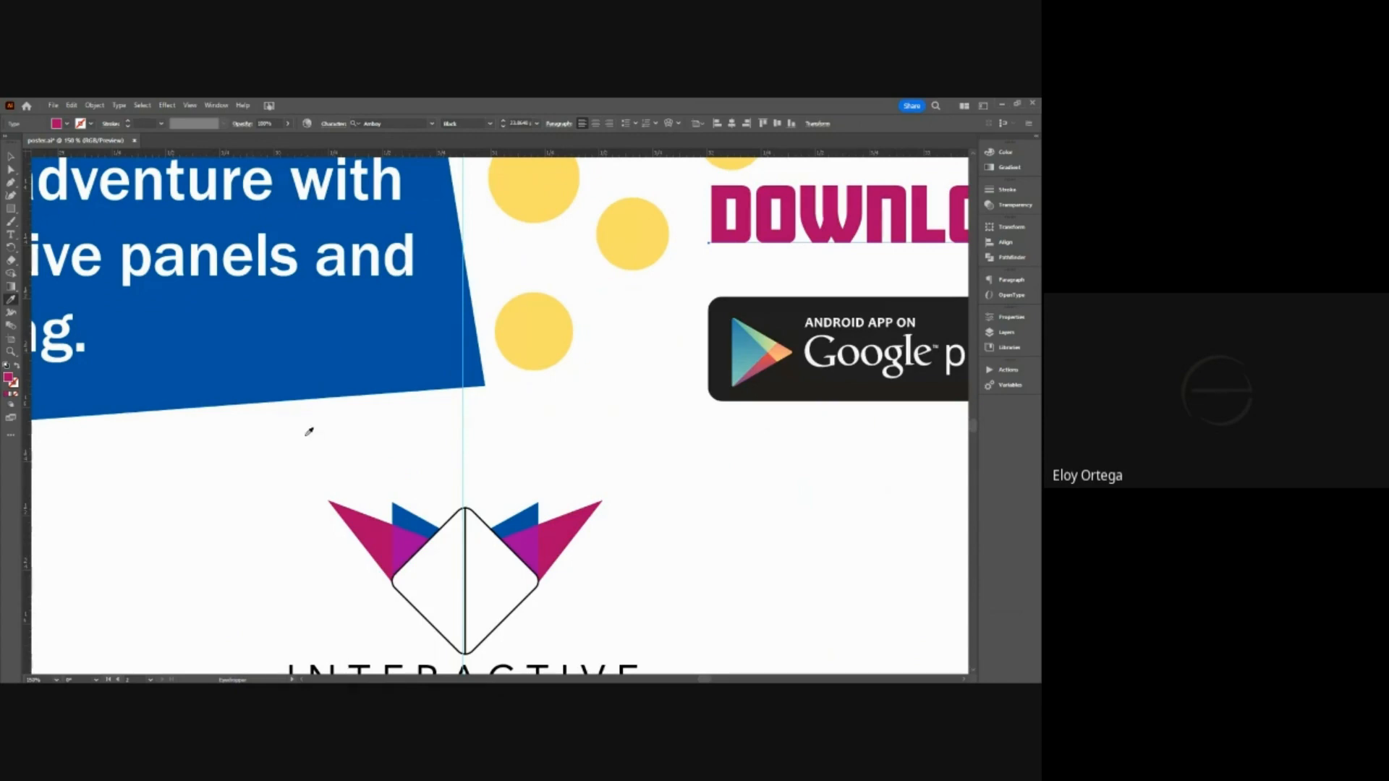
- Sample the poster's blue text panel with the Eyedropper and view its hex code in the Color Picker
click(10, 158)
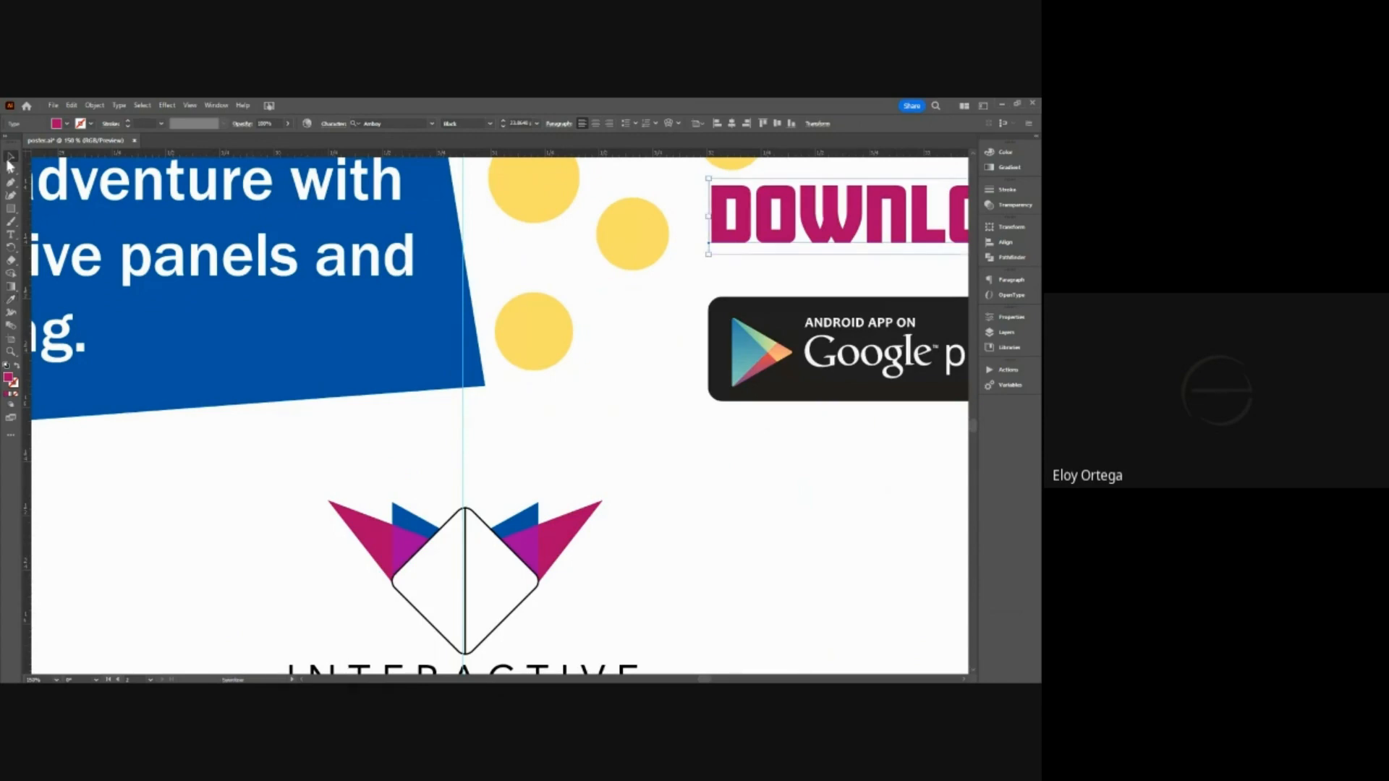
click(11, 299)
click(321, 347)
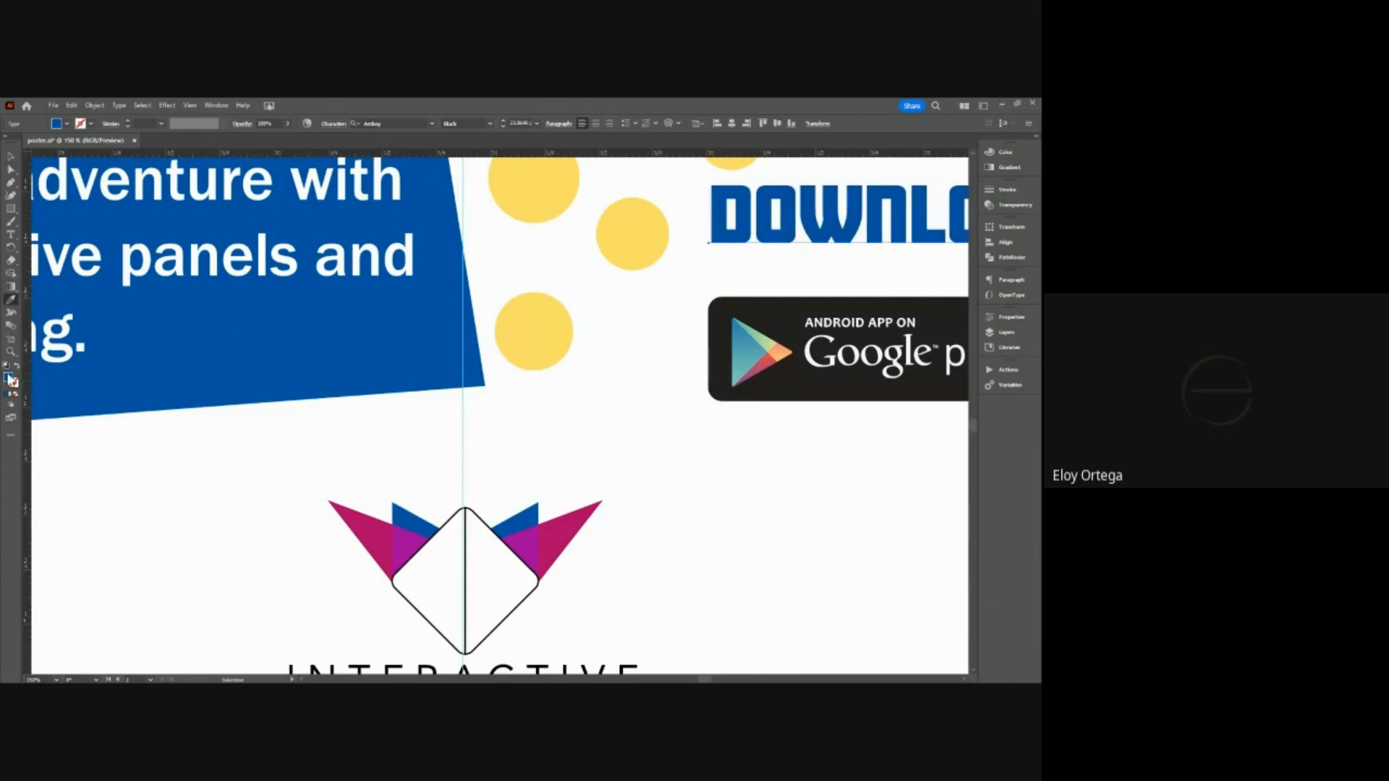
double_click(9, 376)
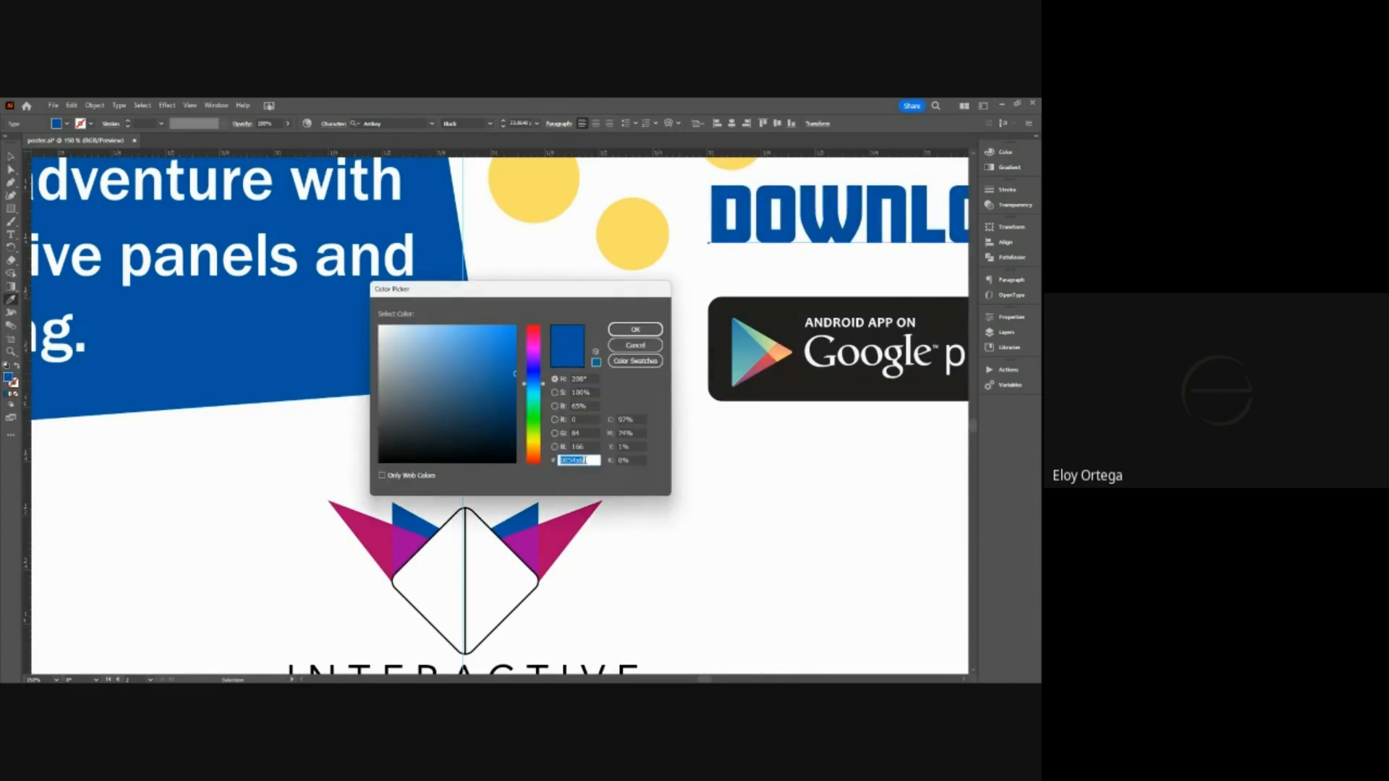
click(635, 330)
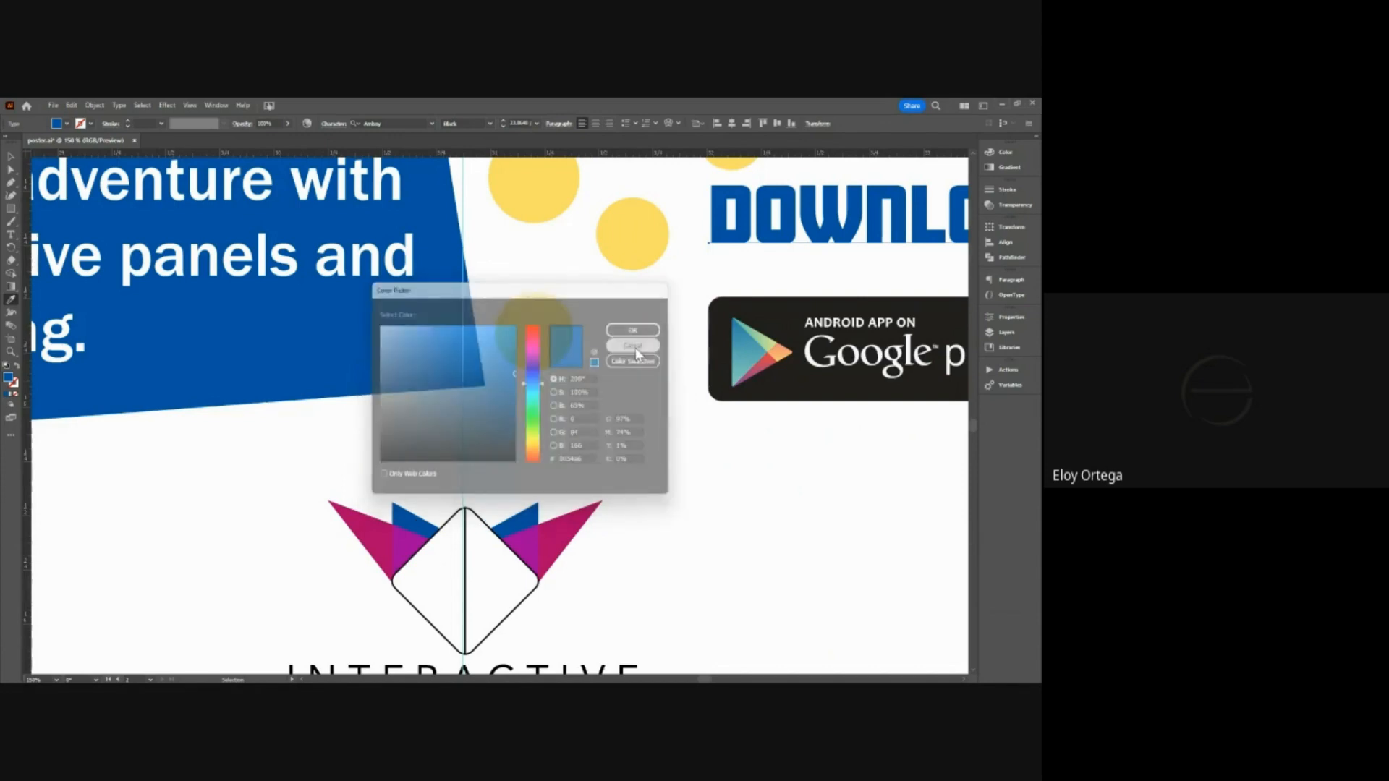
- Switch back to InDesign and fill the top rectangle with the hex color 0054a6
click(1000, 105)
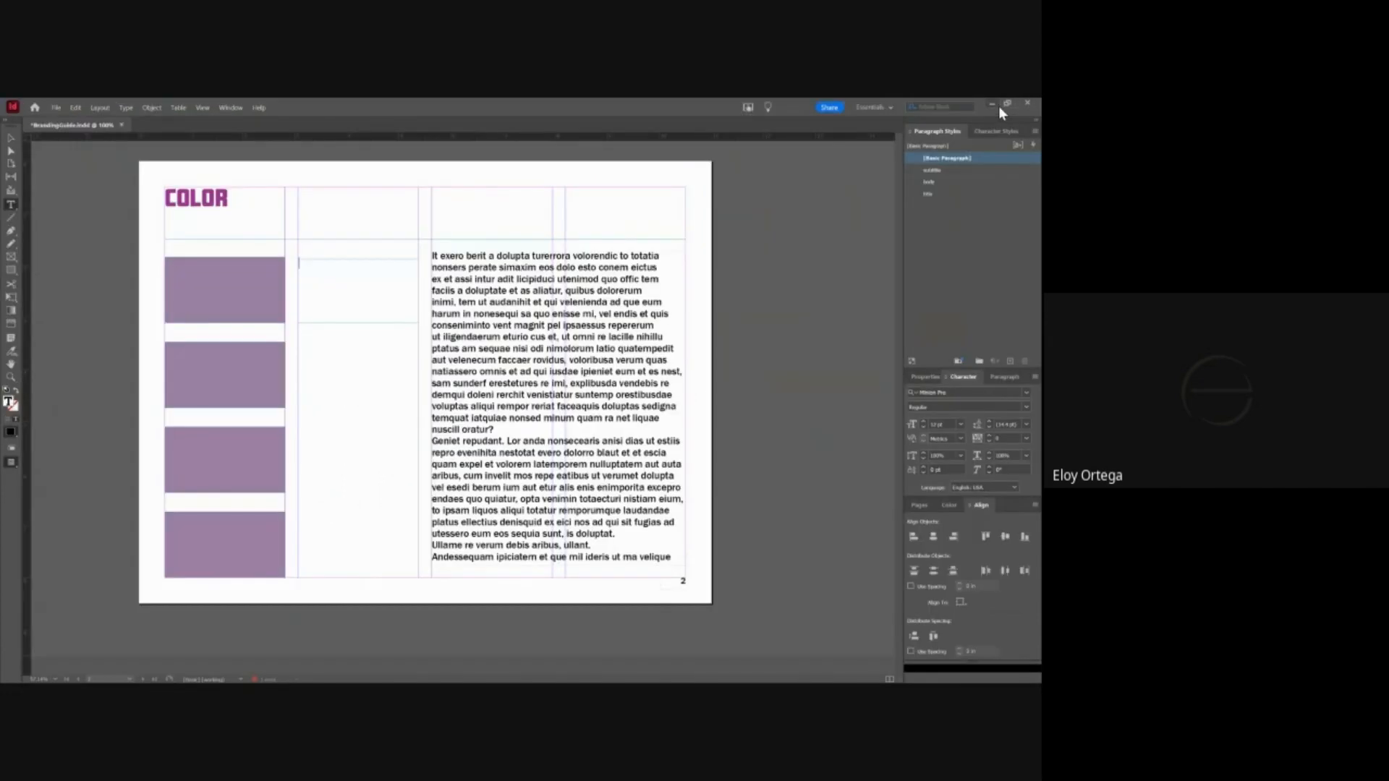
click(12, 150)
click(240, 301)
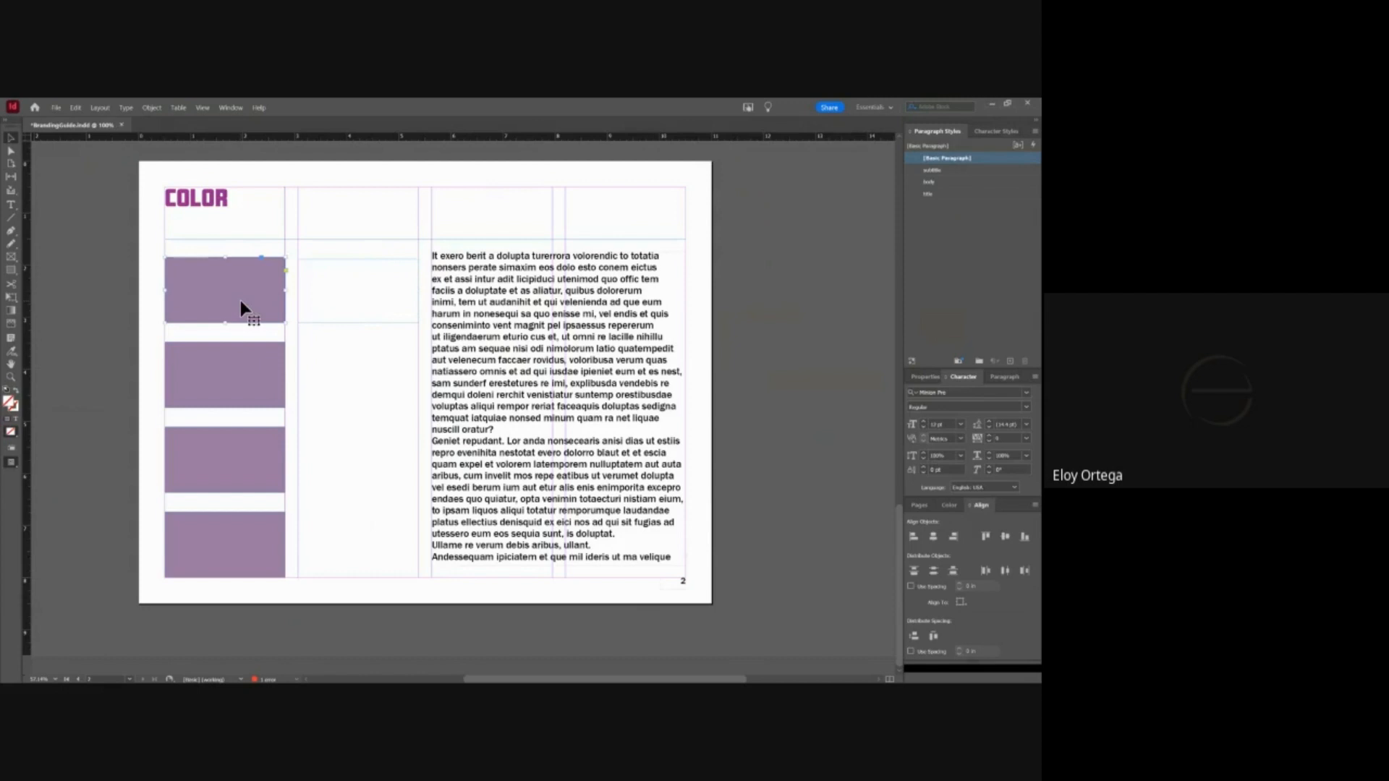
double_click(11, 402)
double_click(563, 474)
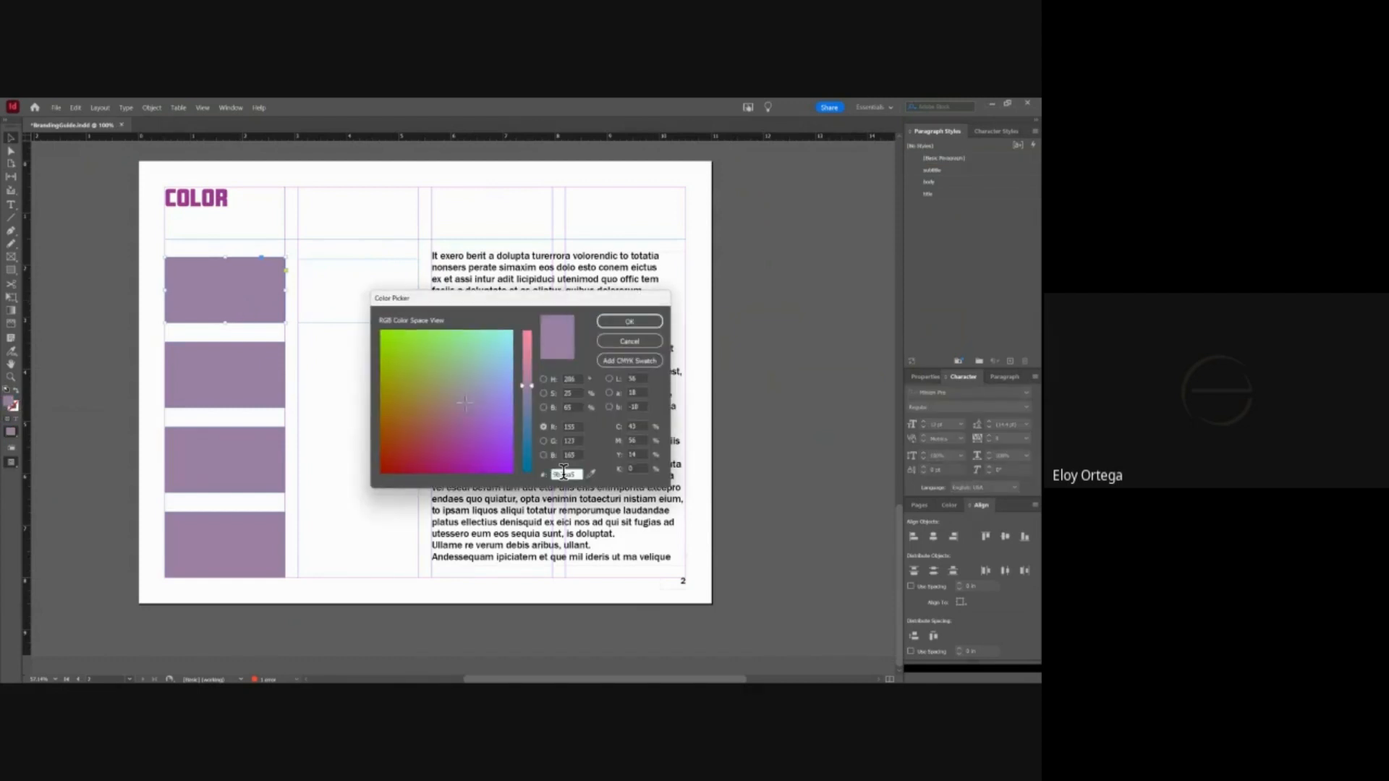
text(0054a6)
key(Return)
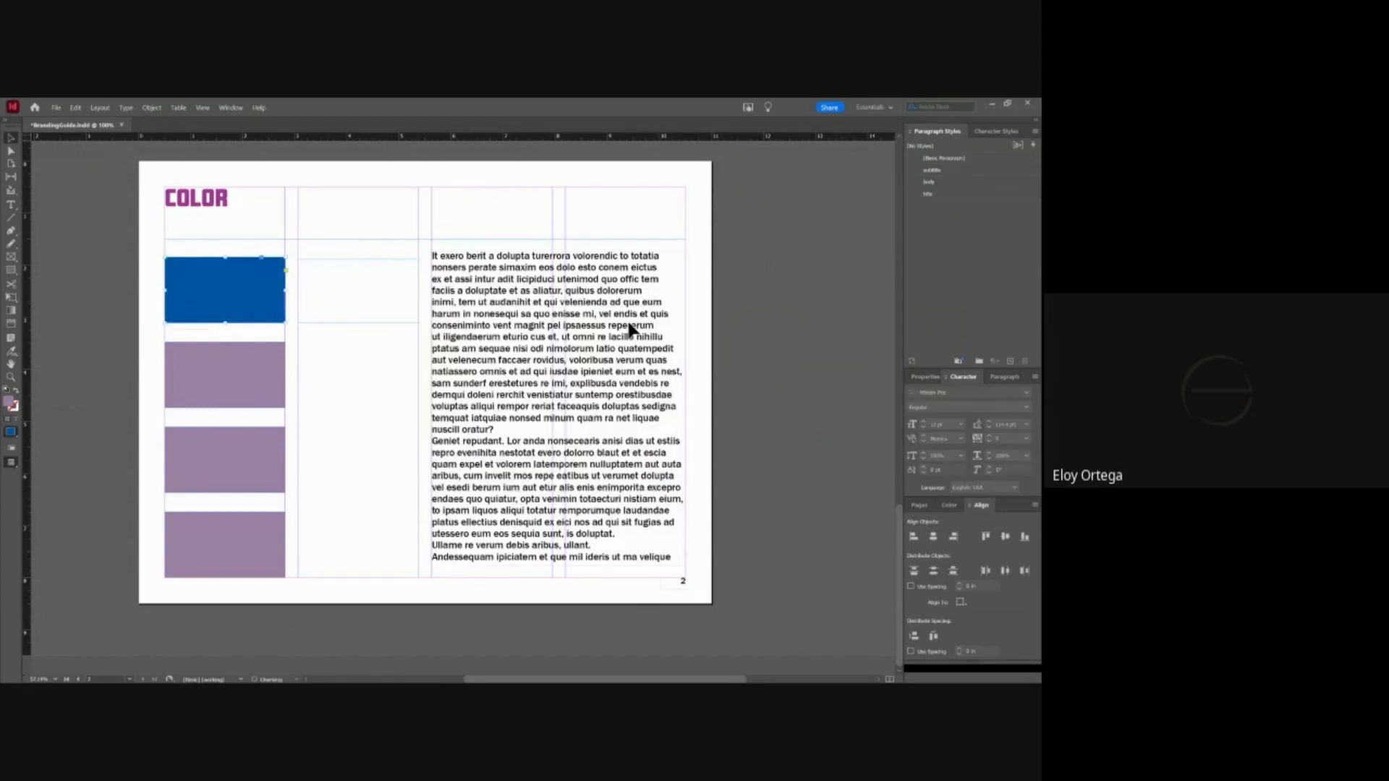
- Enter "Hex: # 0054a6" in the text frame beside the blue rectangle and start a second line with "RGB:"
click(350, 297)
key(t)
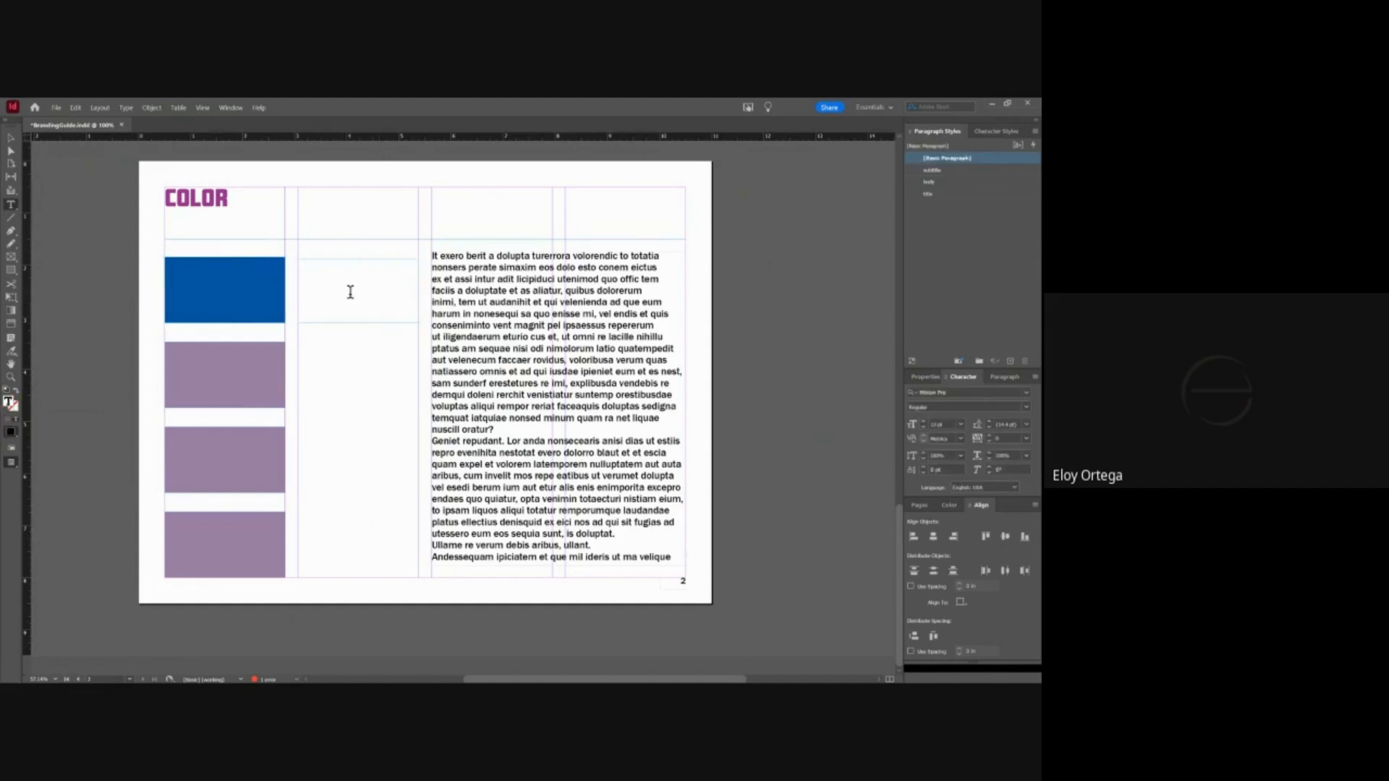
click(350, 292)
text(Hex: # 0054a6)
key(Return)
text(RGBS)
key(BackSpace)
key(BackSpace)
key(BackSpace)
text(B:)
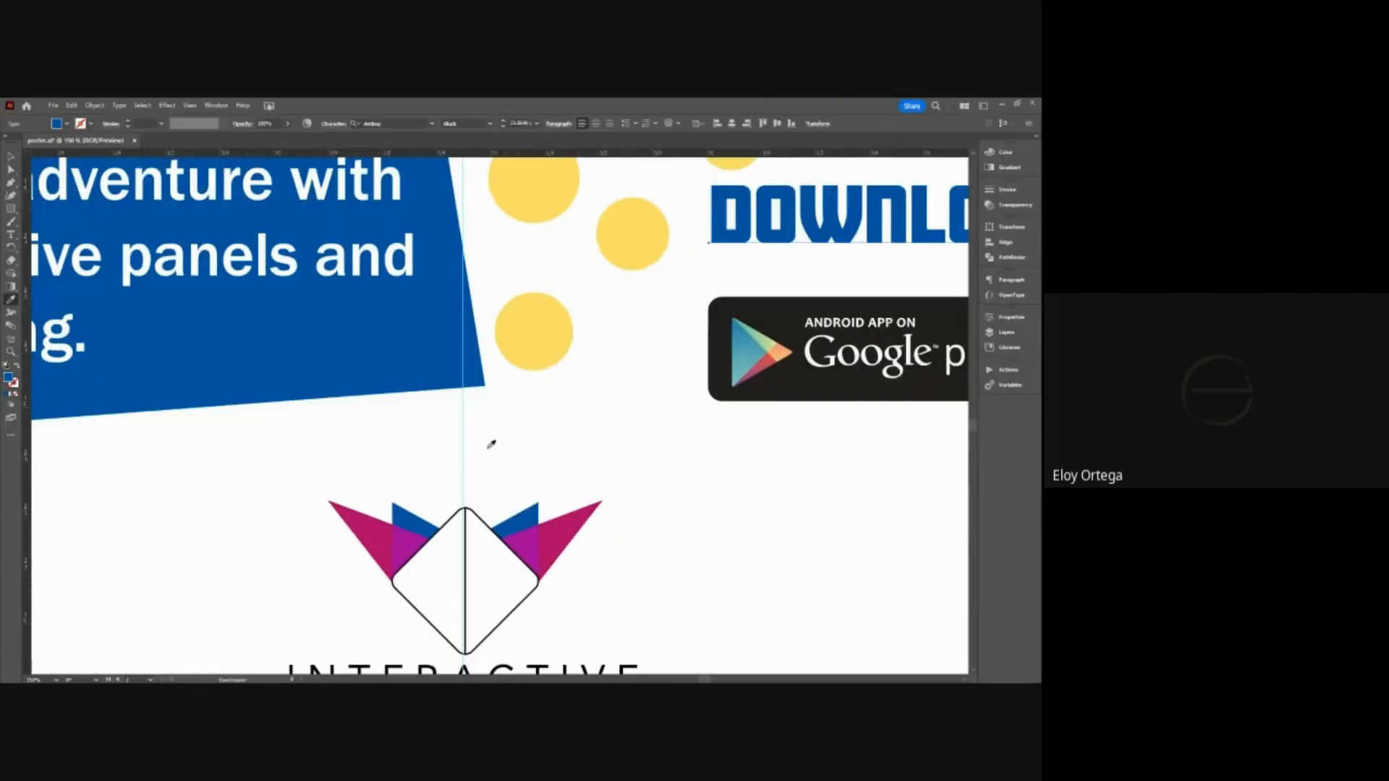
- Check the blue's RGB values in Illustrator's Color Picker, then return to InDesign and complete the RGB line as 0, 84, 166
double_click(9, 377)
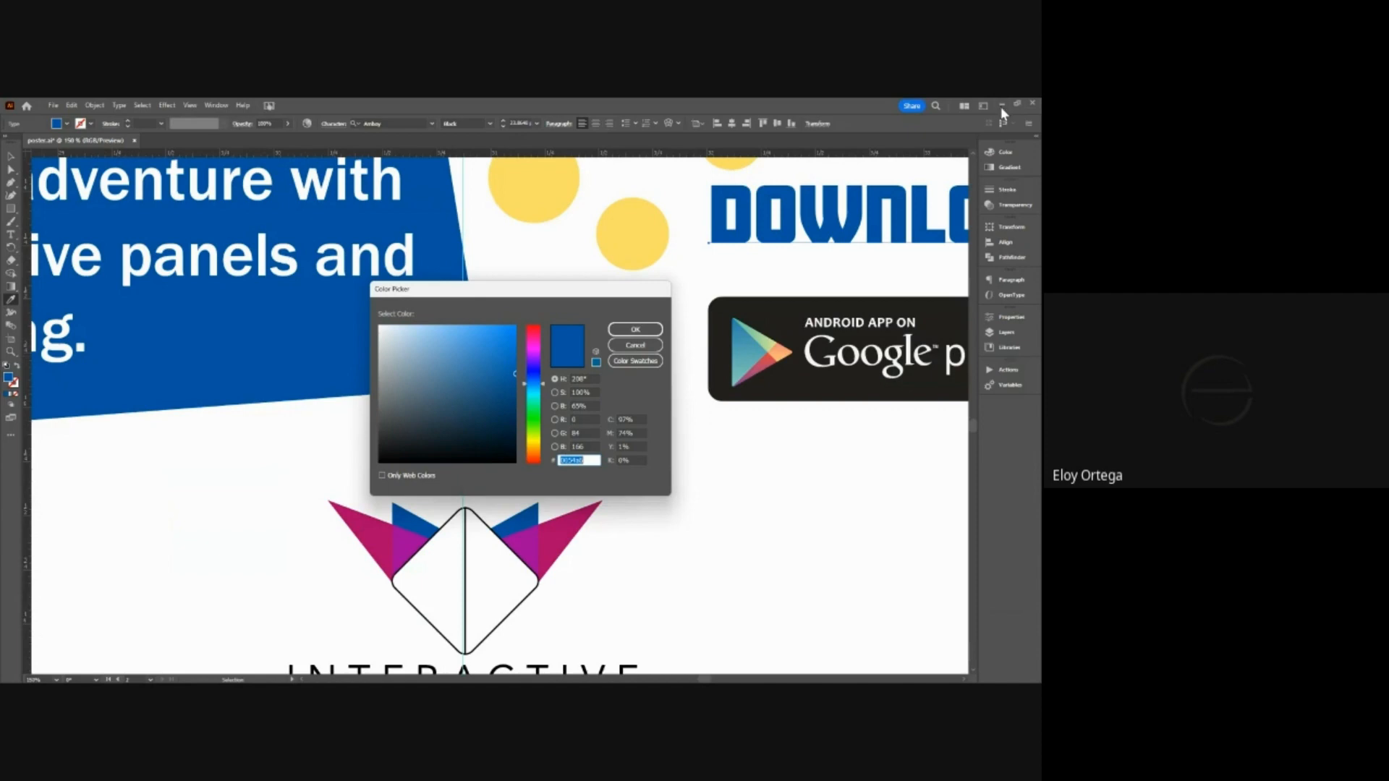
click(650, 347)
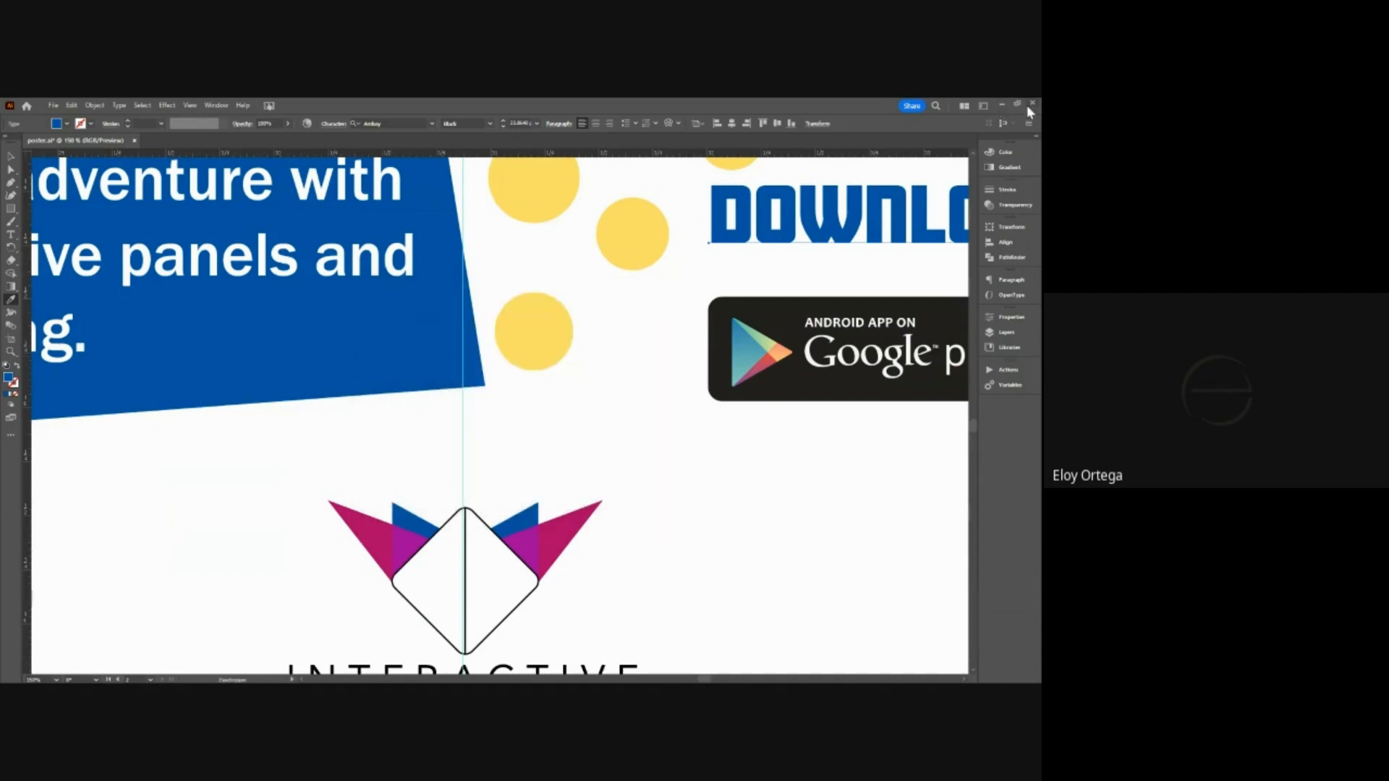
key(alt+Tab)
click(384, 275)
text(0,)
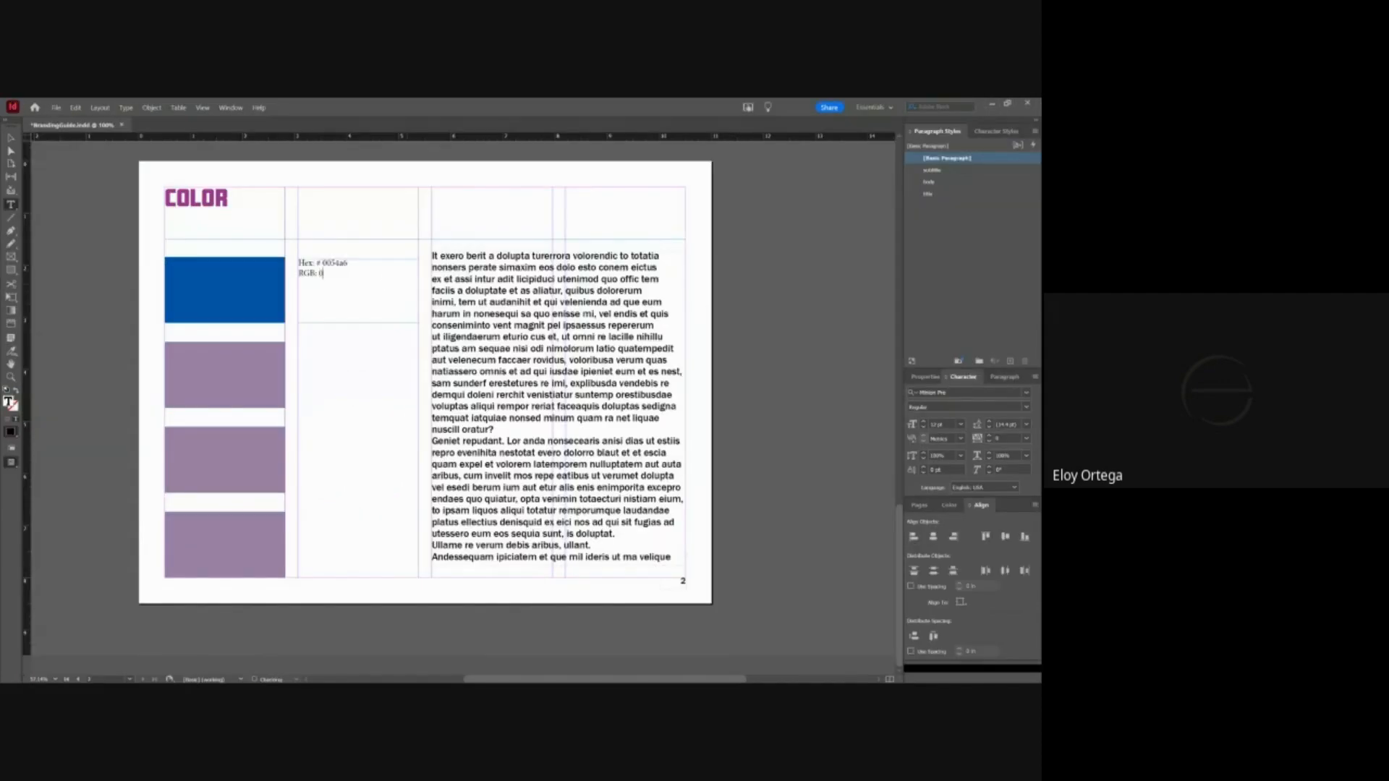
text( 84, 166)
- Apply the body style to the color codes and place the text frame and three copies level with the rectangles' lower edges
key(ctrl+a)
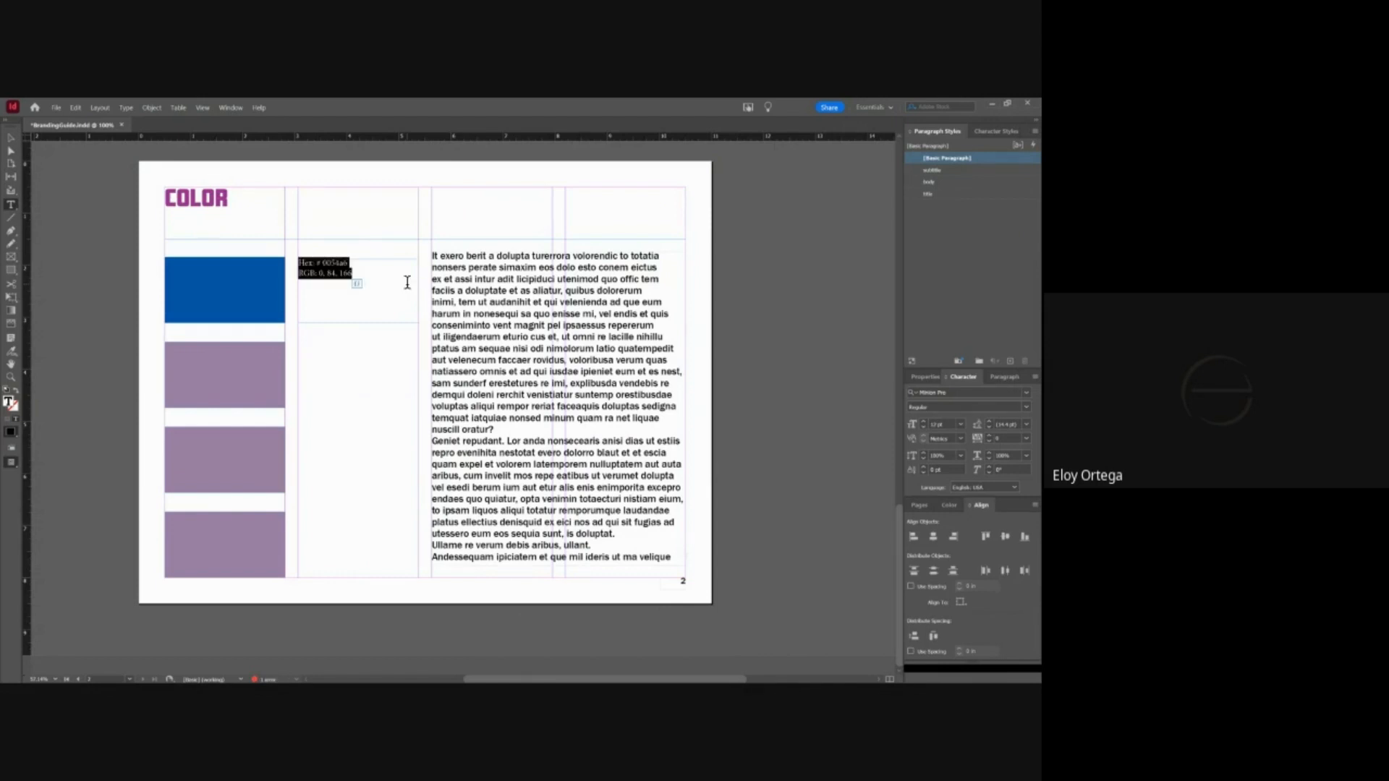
click(938, 183)
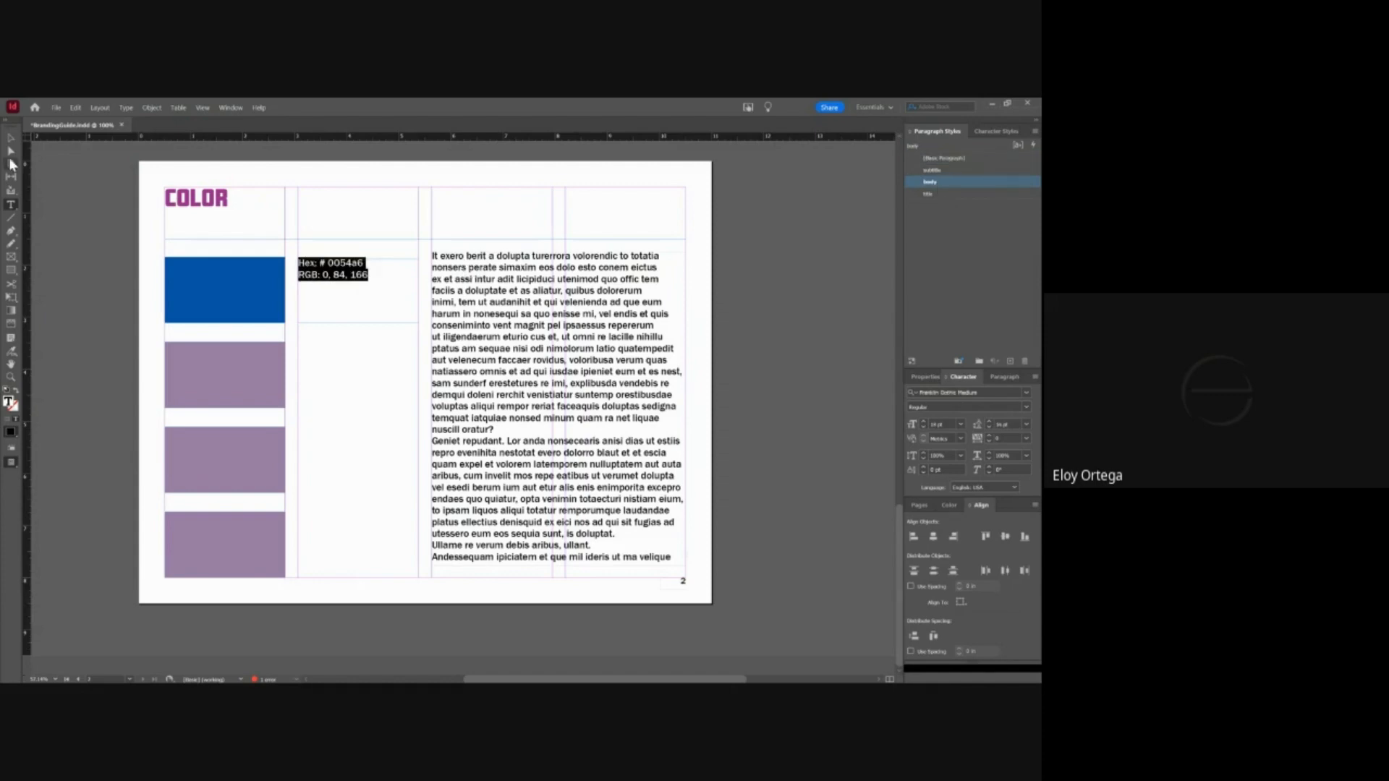
click(10, 138)
drag(359, 255, 319, 399)
drag(442, 397, 326, 481)
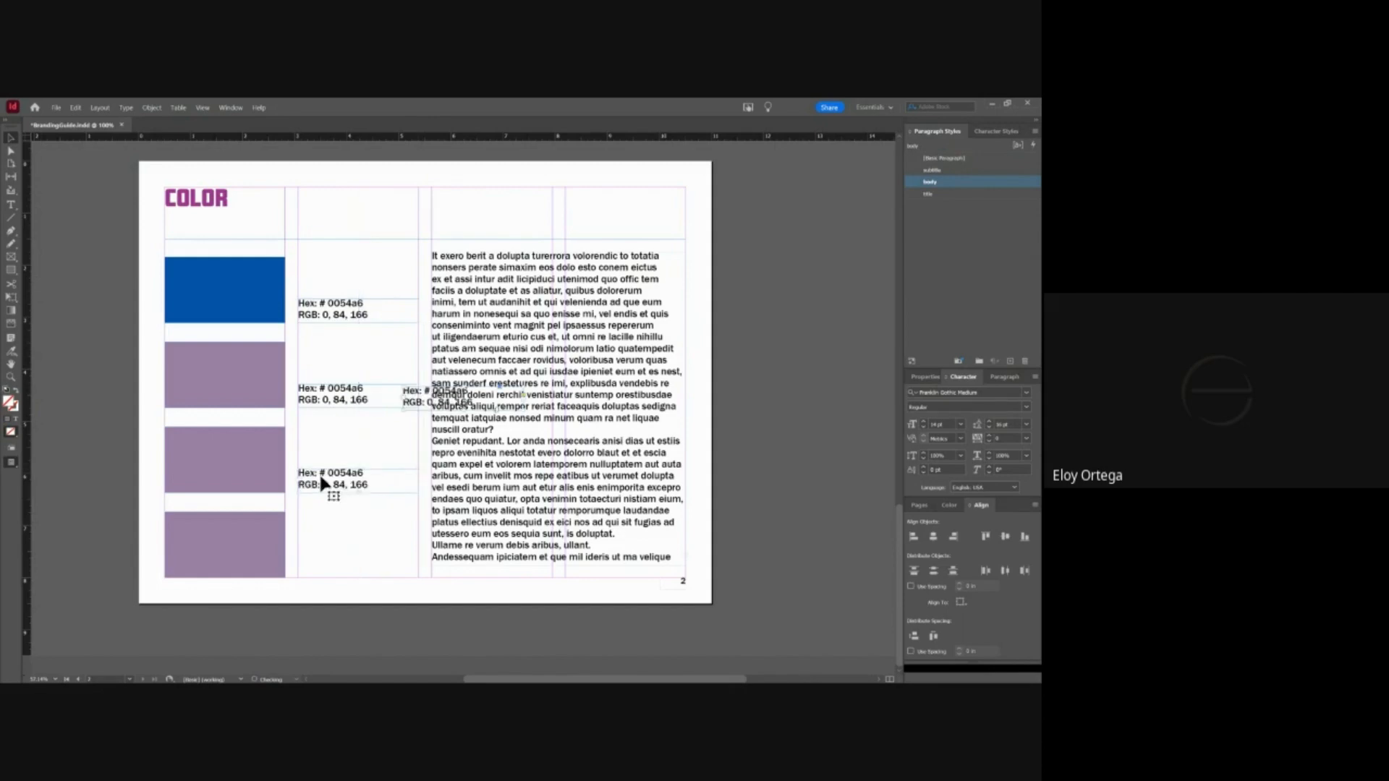
drag(427, 407, 322, 572)
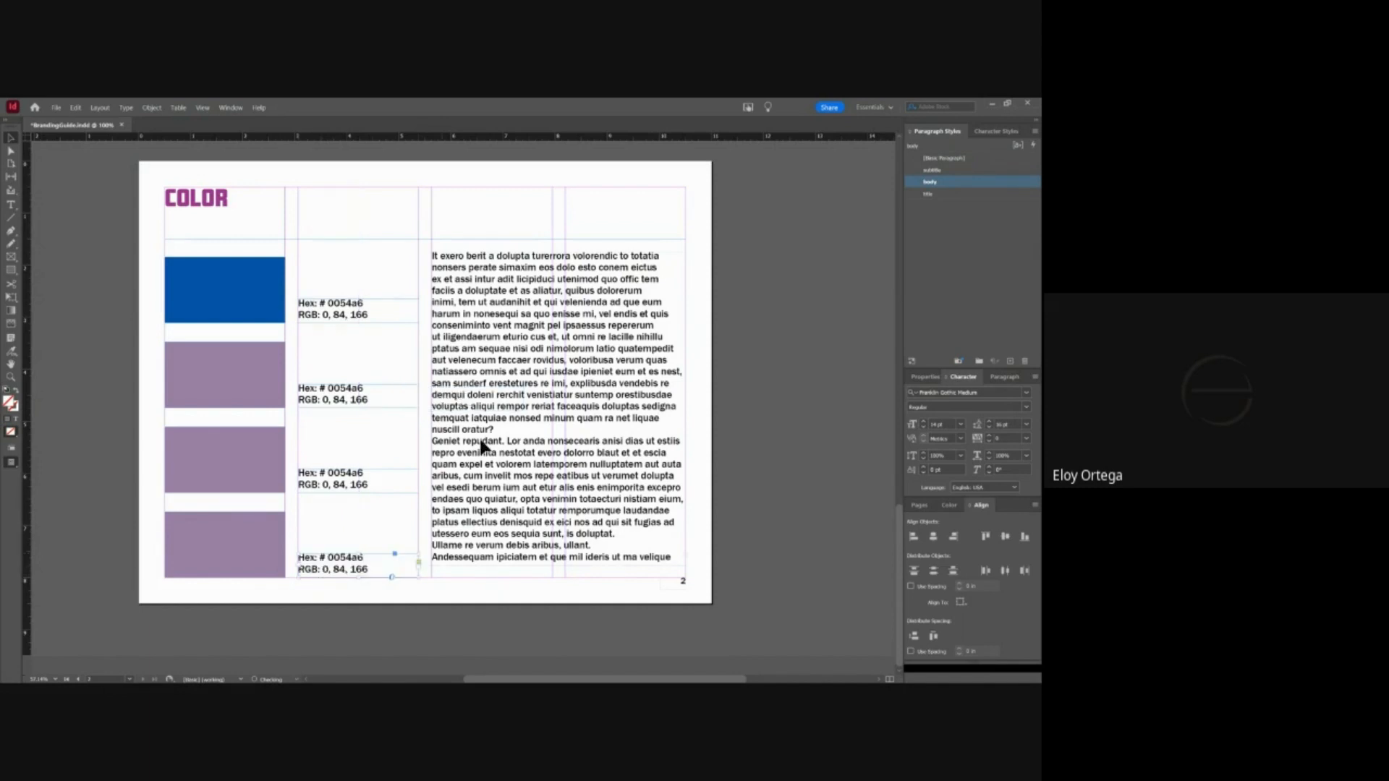
click(102, 418)
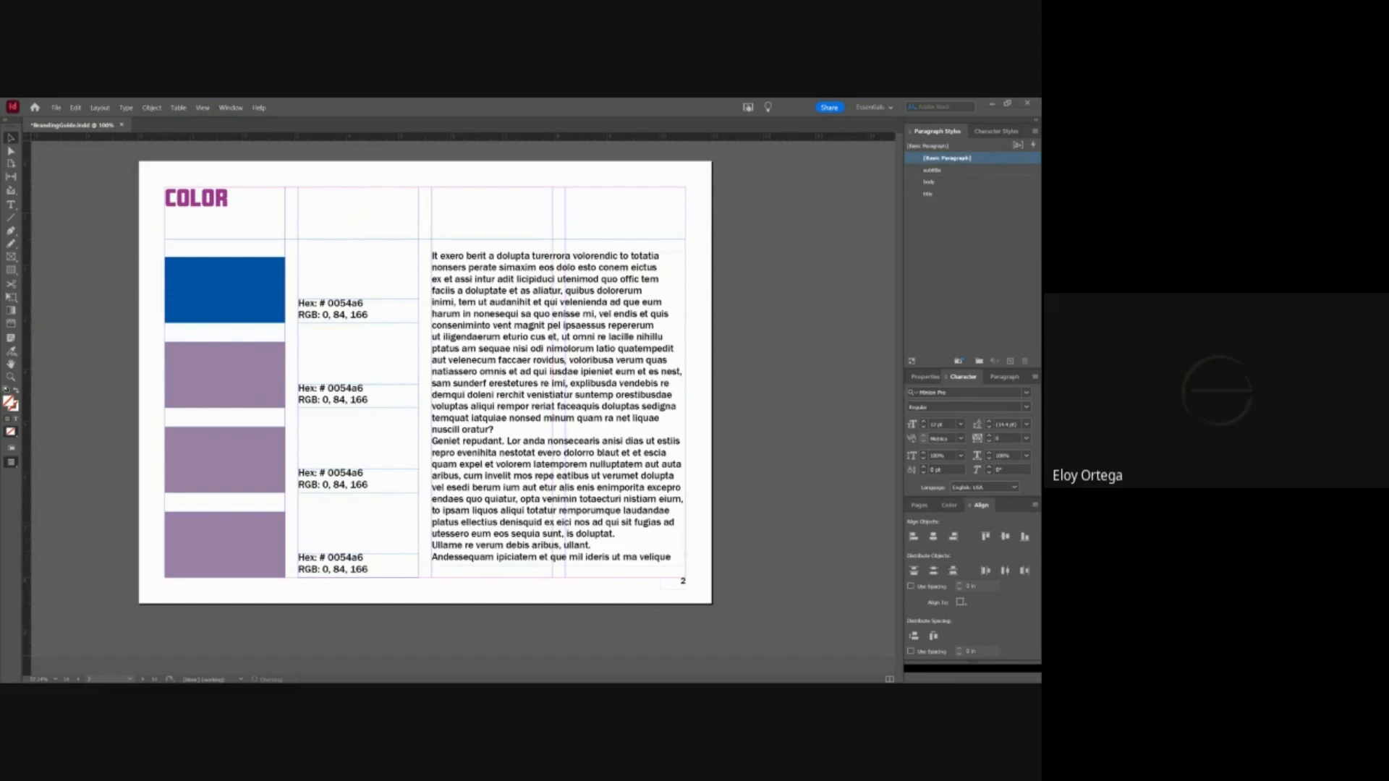
- Replace the second text frame's color codes with "HEX: #B00069" and "RGB: 176,0,105", and the third's with "HEX: #A2009D" and "RGB: 162,0,157"
triple_click(350, 400)
click(349, 400)
text(HEX: #B00969 RGB: 176, 9, 105)
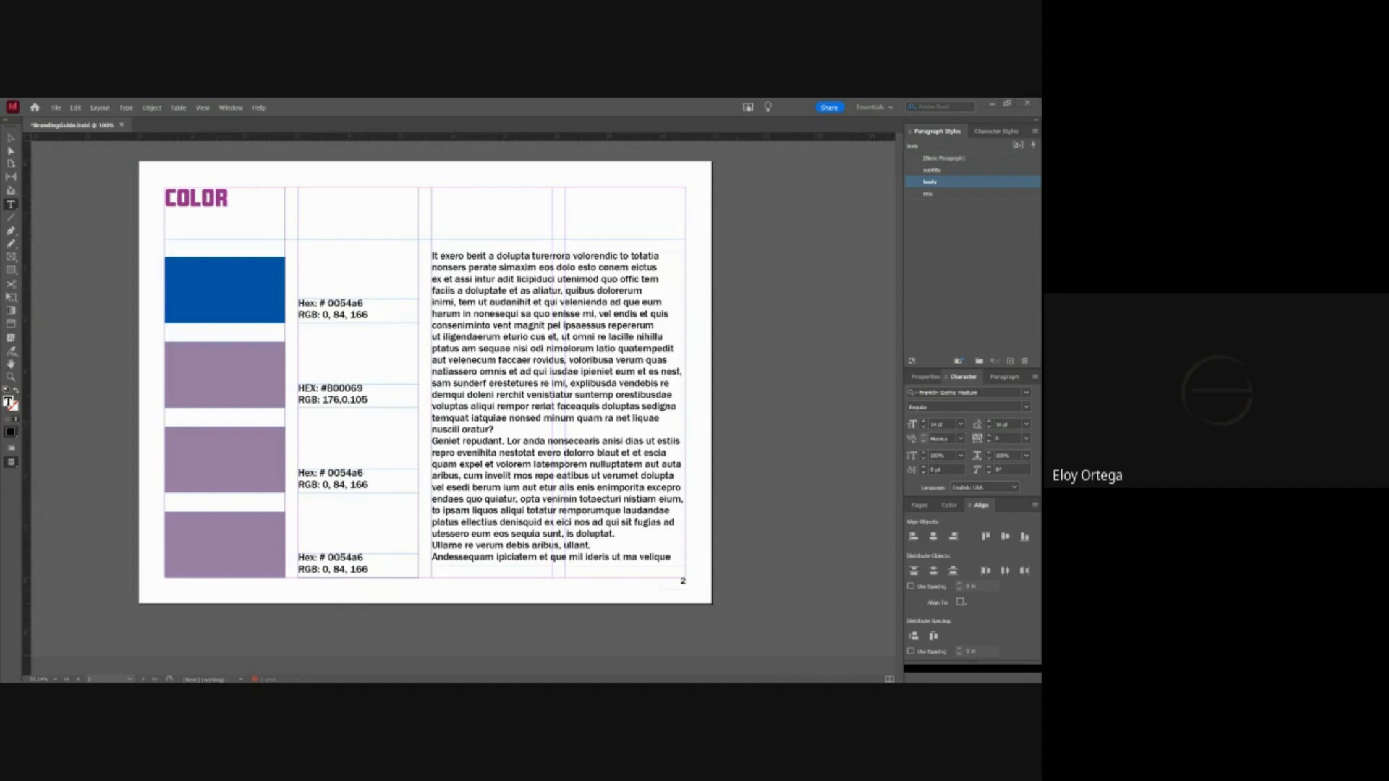
triple_click(368, 485)
key(ctrl+a)
text(HEX: #A2009D RGB: 162,0,157)
- Replace the color codes in the lowest text frame with "HEX: #A2009D" and "RGB: 255,203,5"
click(354, 557)
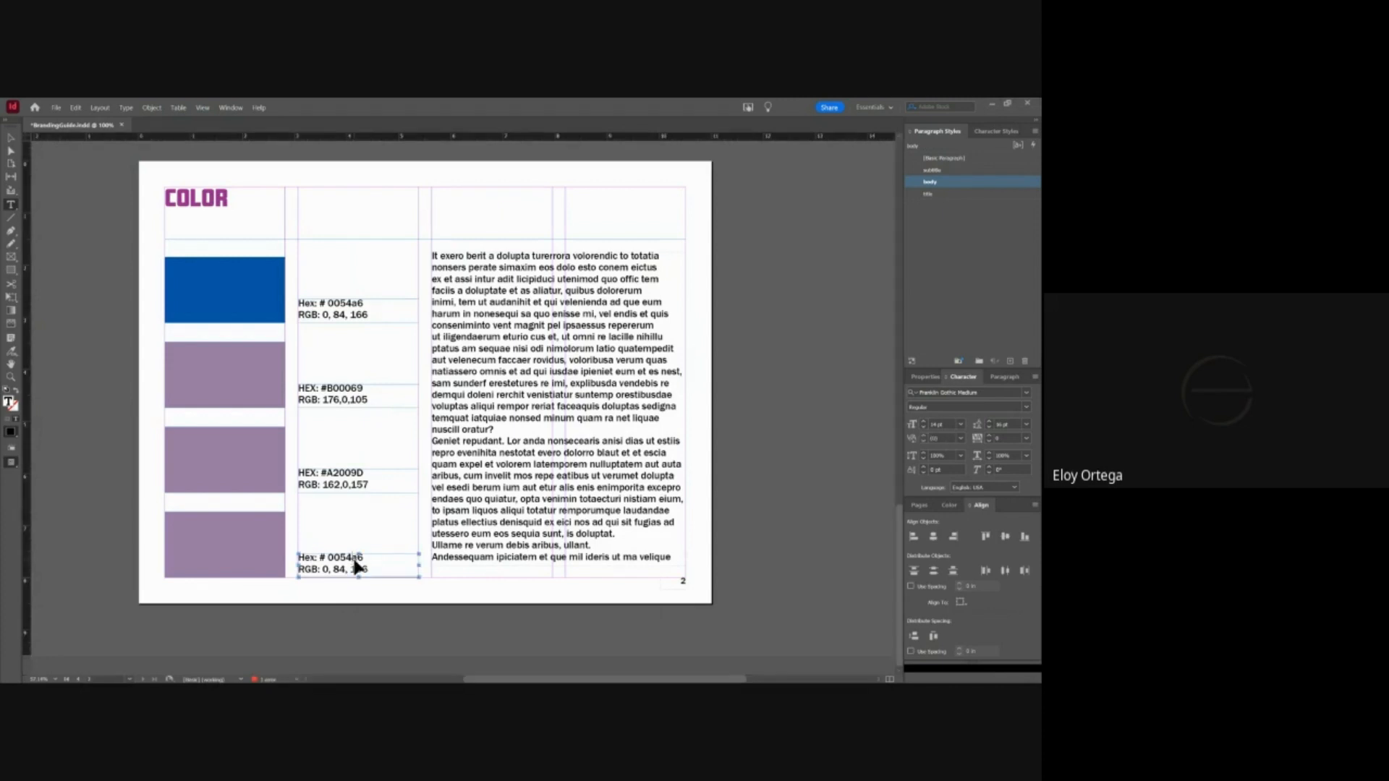
key(ctrl+a)
text(HEX: #A2009D RGB: 255,203,5)
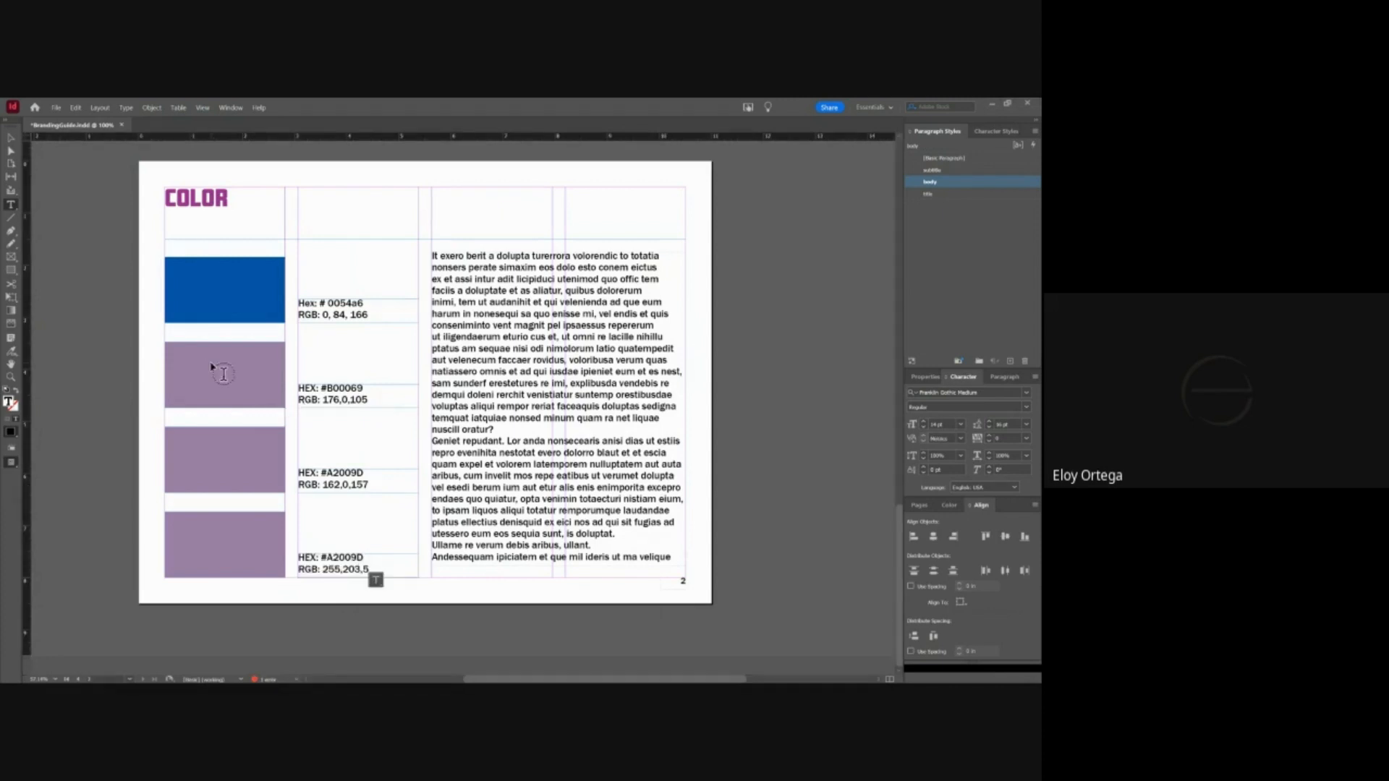
- Fill the second rectangle, beside the #B00069 codes, with the hex color B00069
click(9, 138)
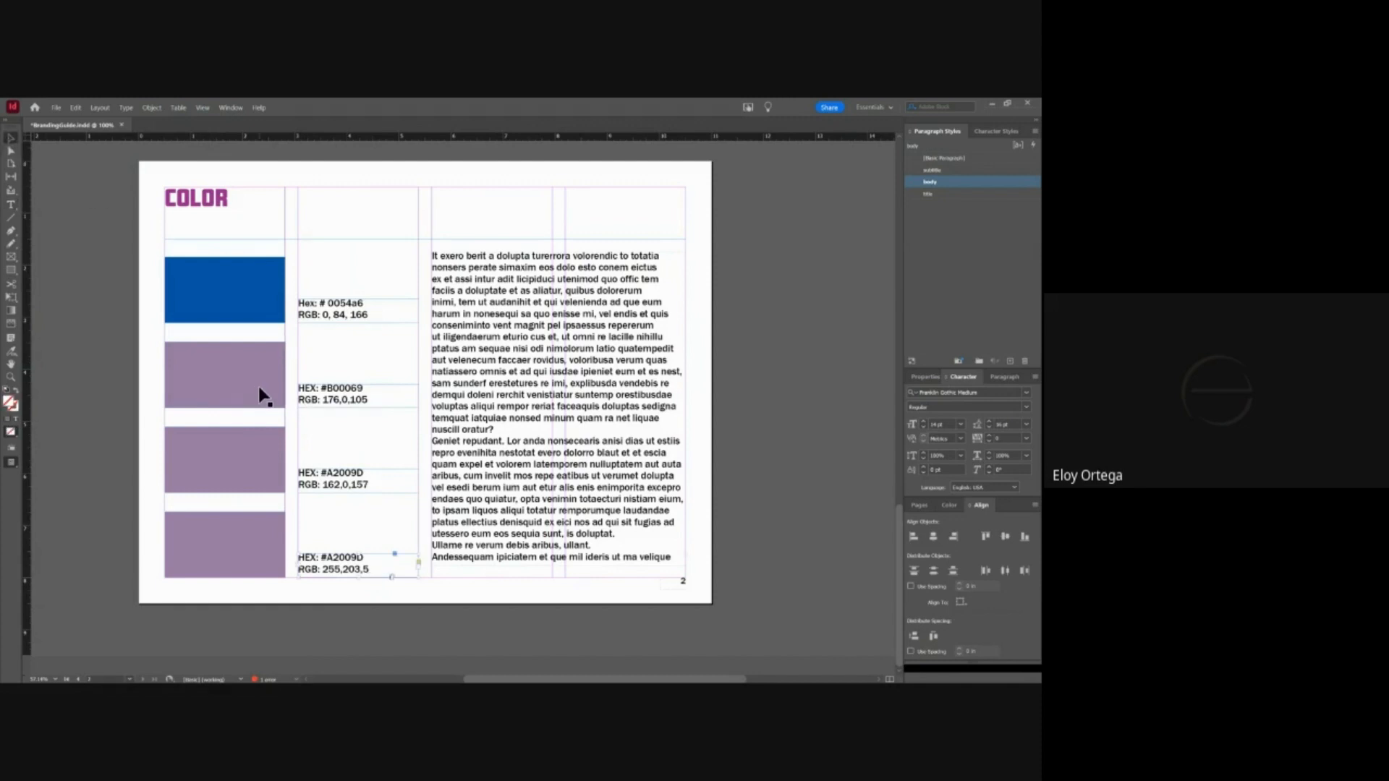
click(259, 386)
double_click(8, 403)
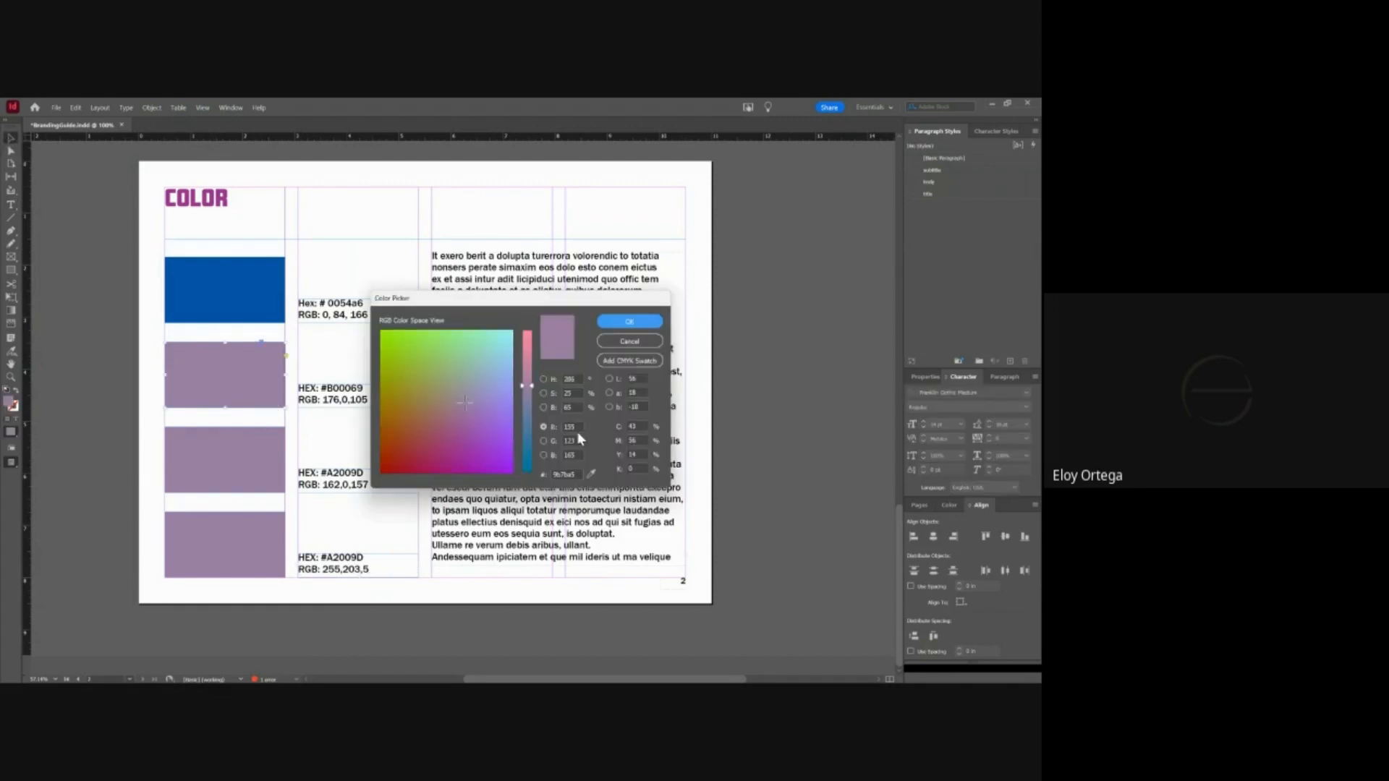
double_click(563, 475)
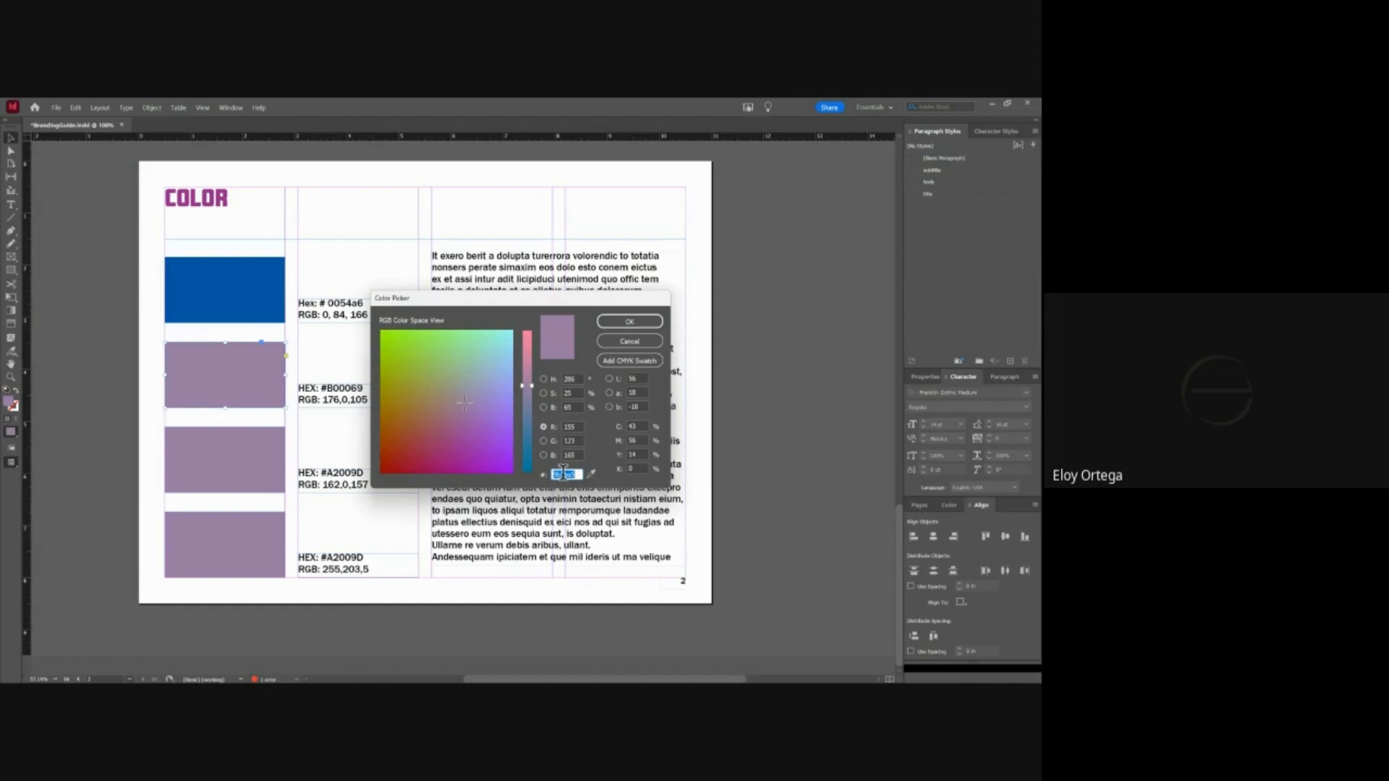
text(B00069)
key(Return)
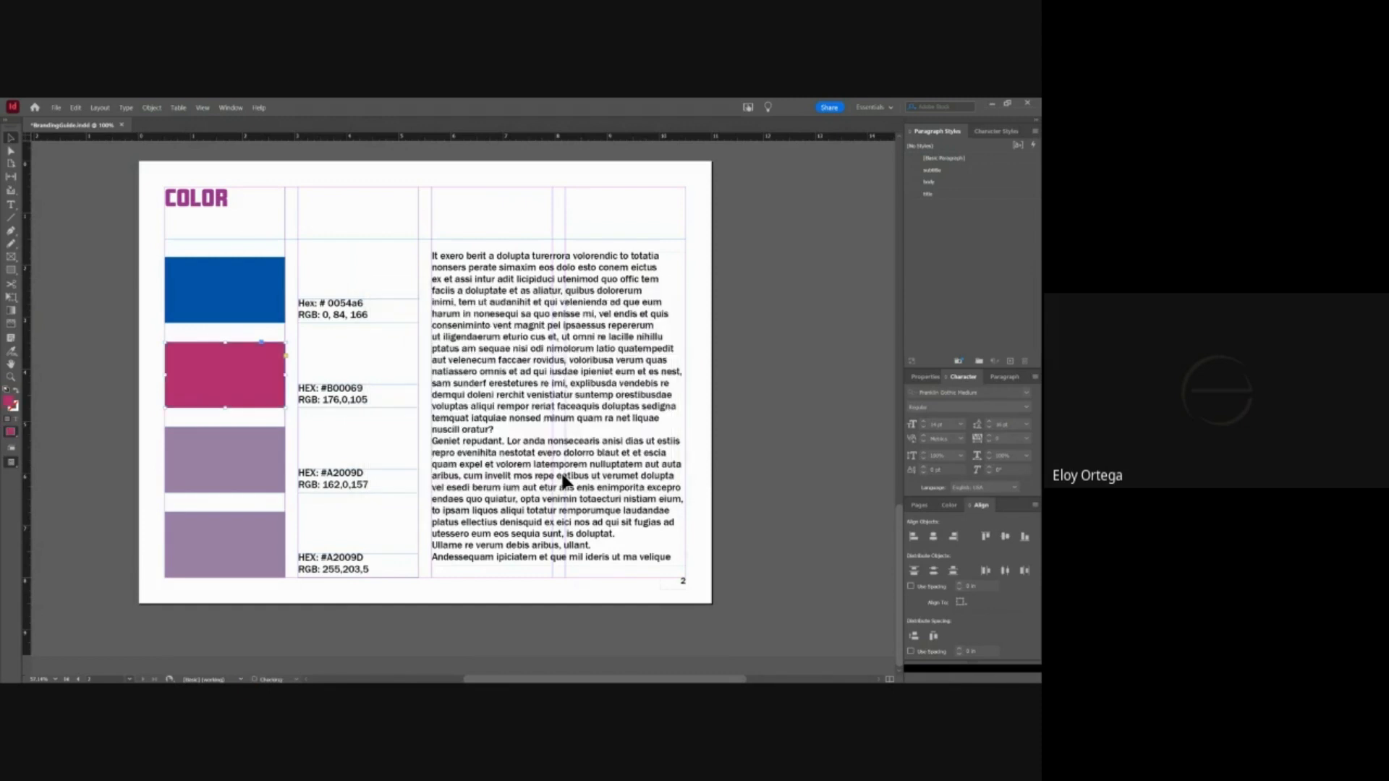
- Fill the third rectangle, beside the RGB 162,0,157 codes, with the hex color a2009d
click(224, 444)
double_click(13, 405)
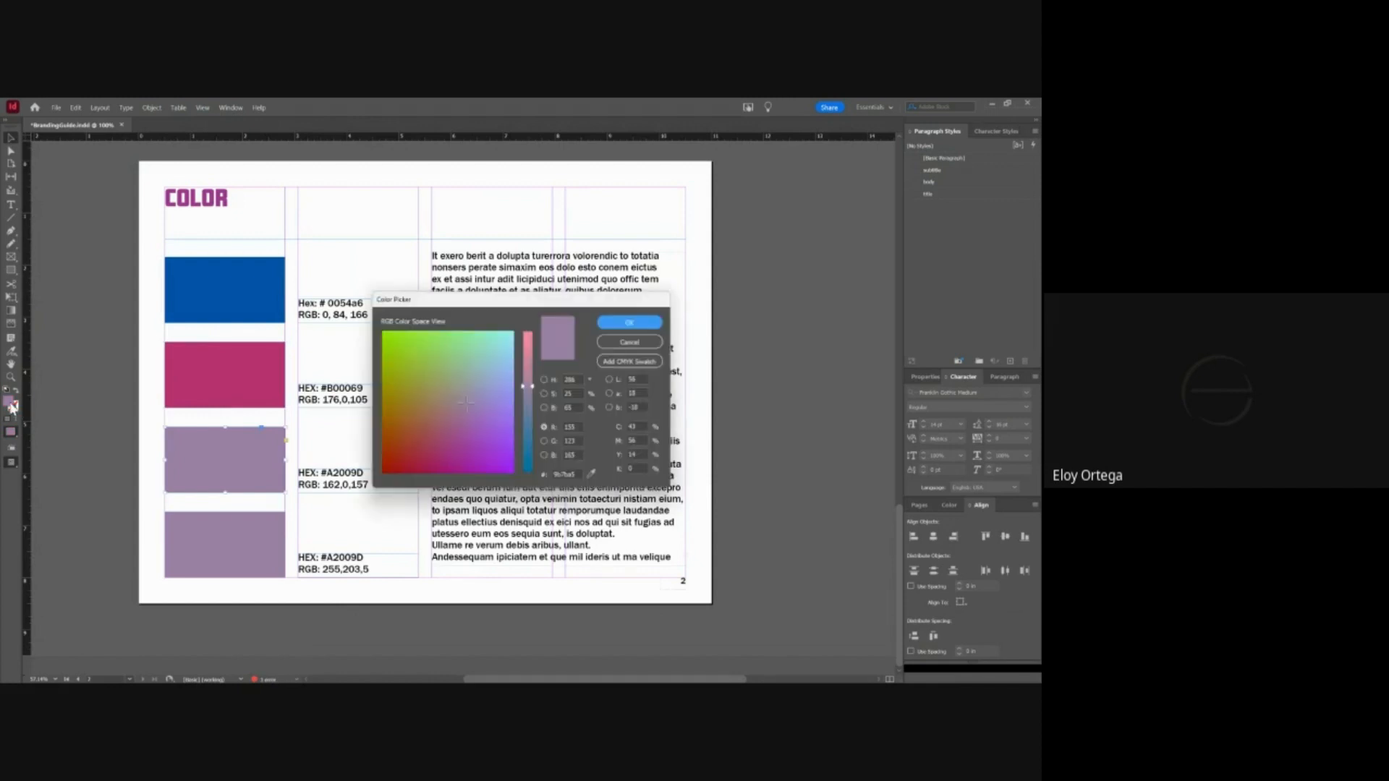
double_click(567, 473)
text(a20)
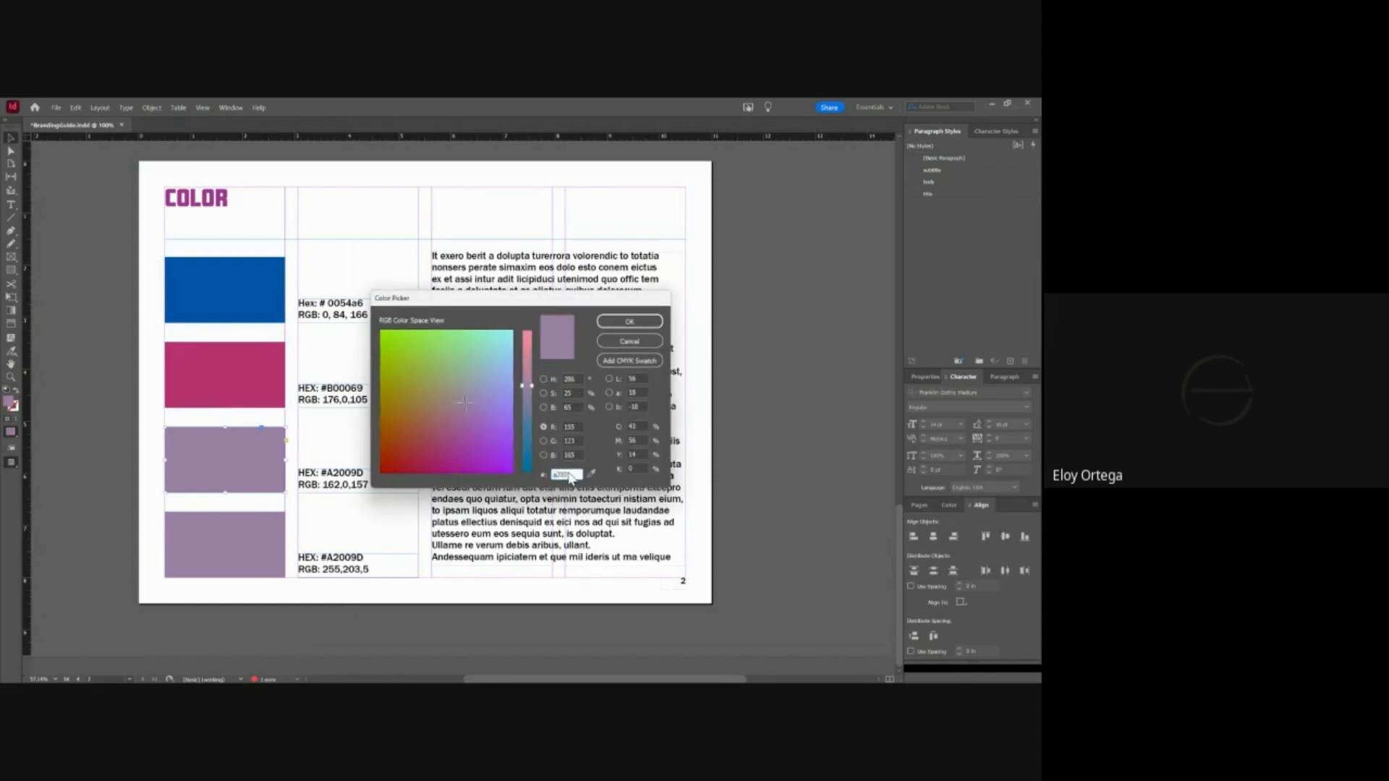
text(09d)
key(Return)
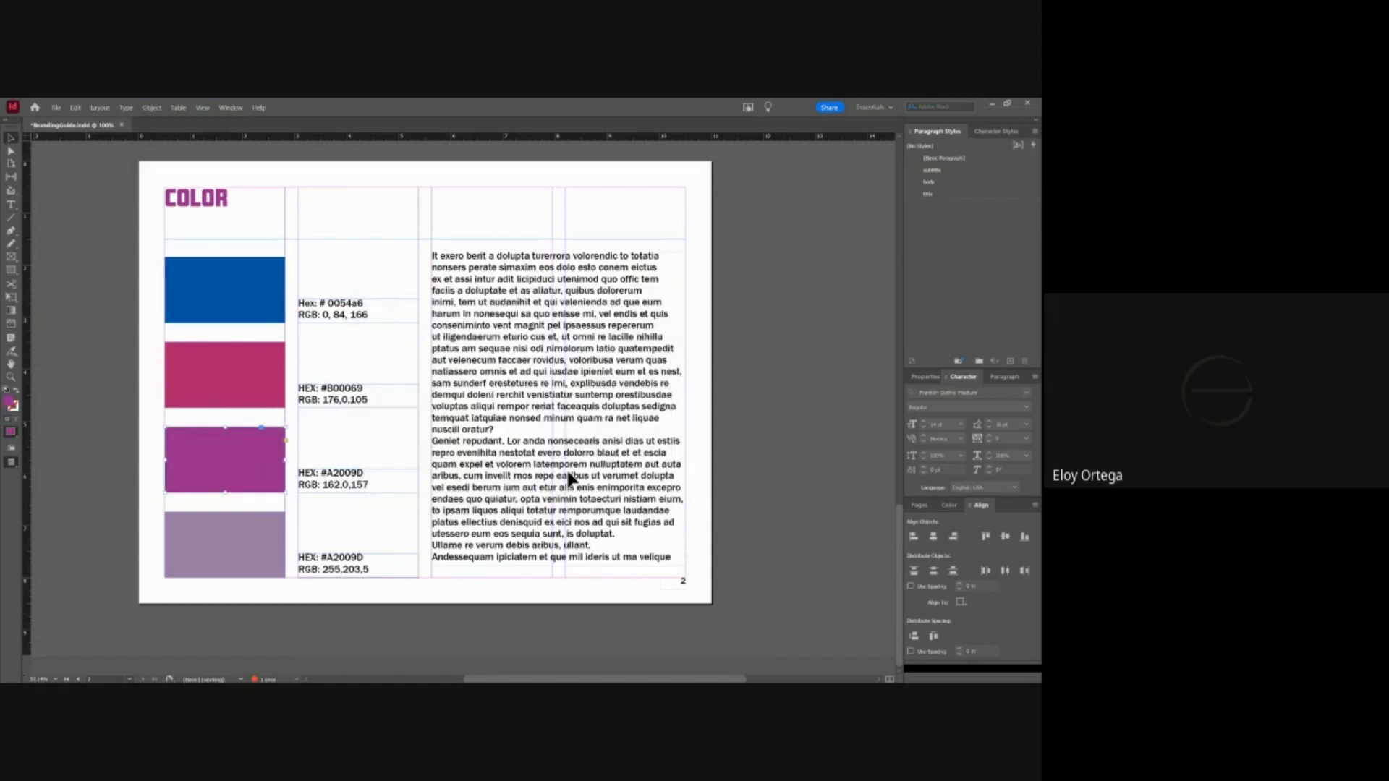
- Fill the lowest rectangle with RGB 255, 203, 5 and copy the resulting hex code
click(225, 533)
double_click(9, 402)
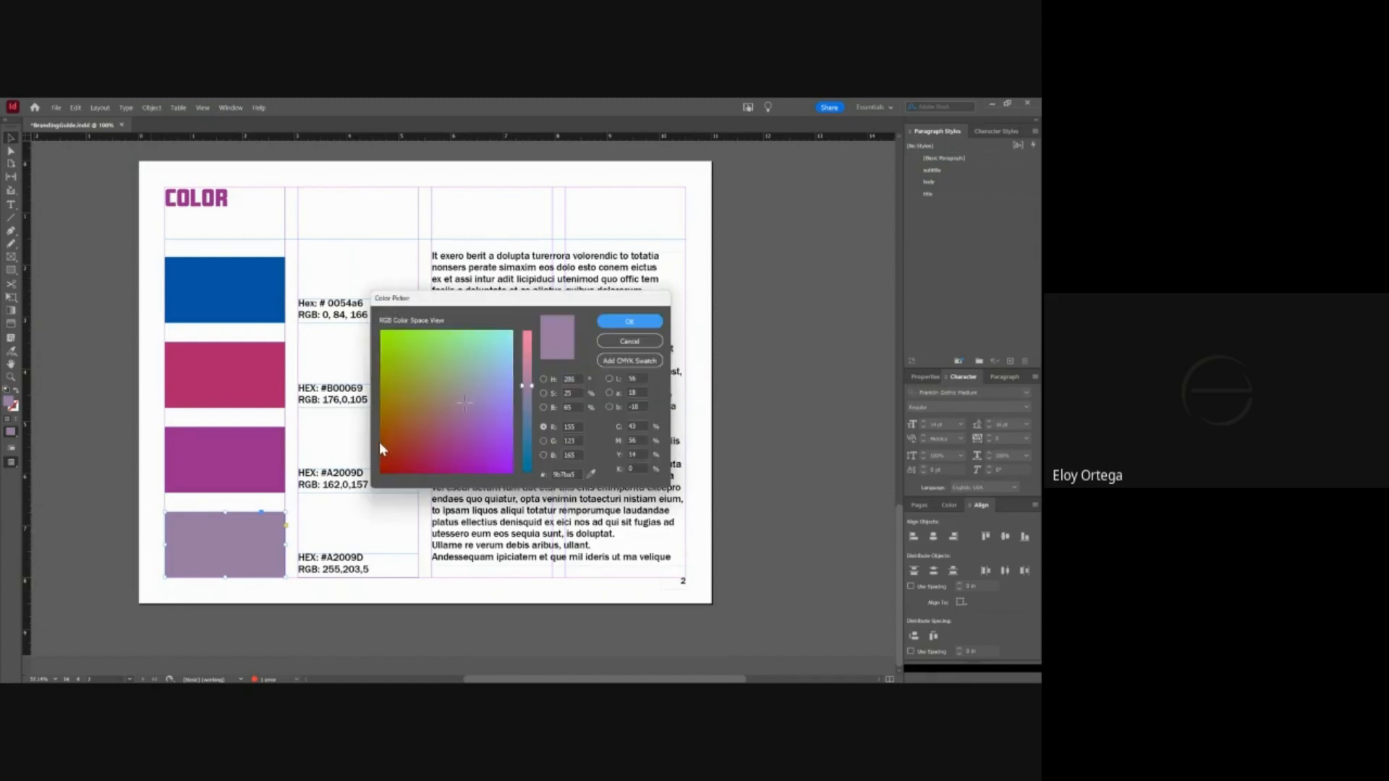
double_click(576, 427)
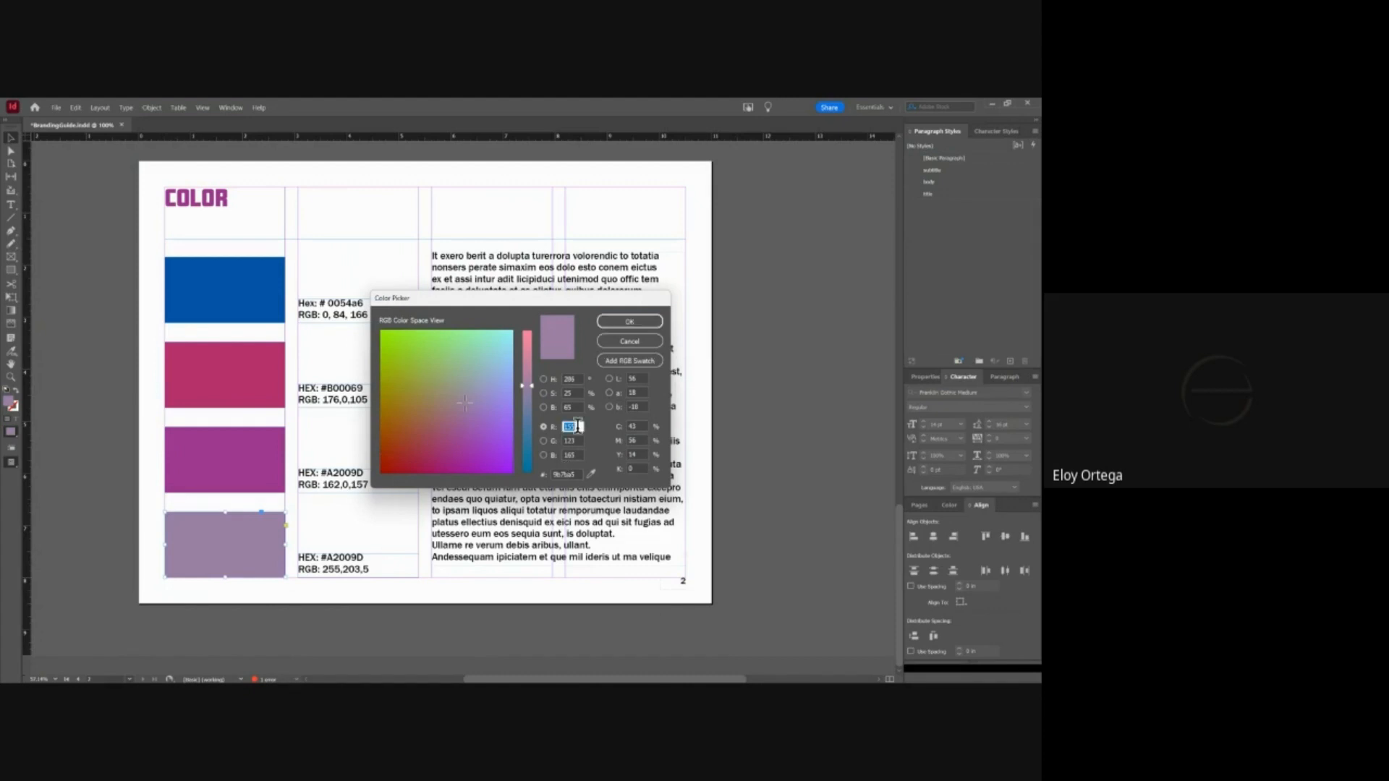
text(255)
key(Tab)
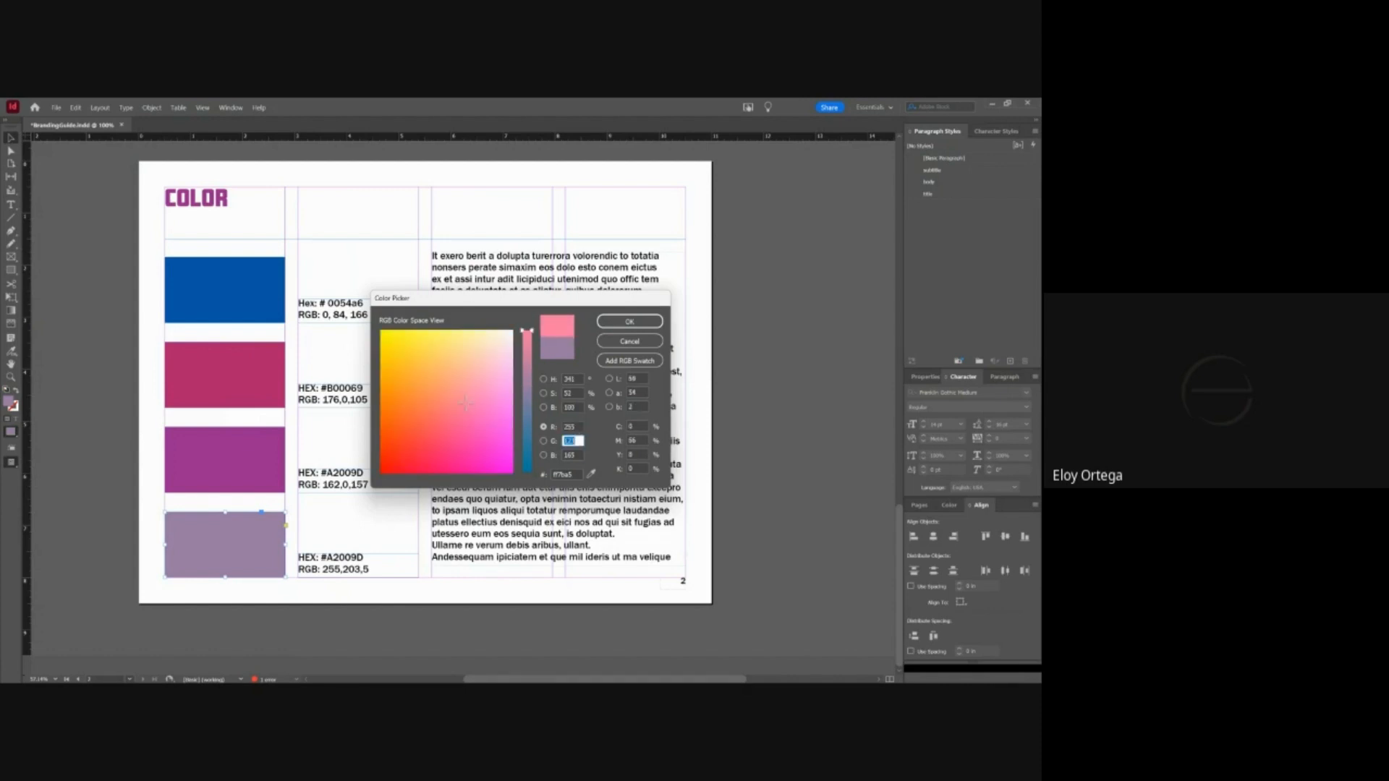
text(203)
key(Tab)
text(5)
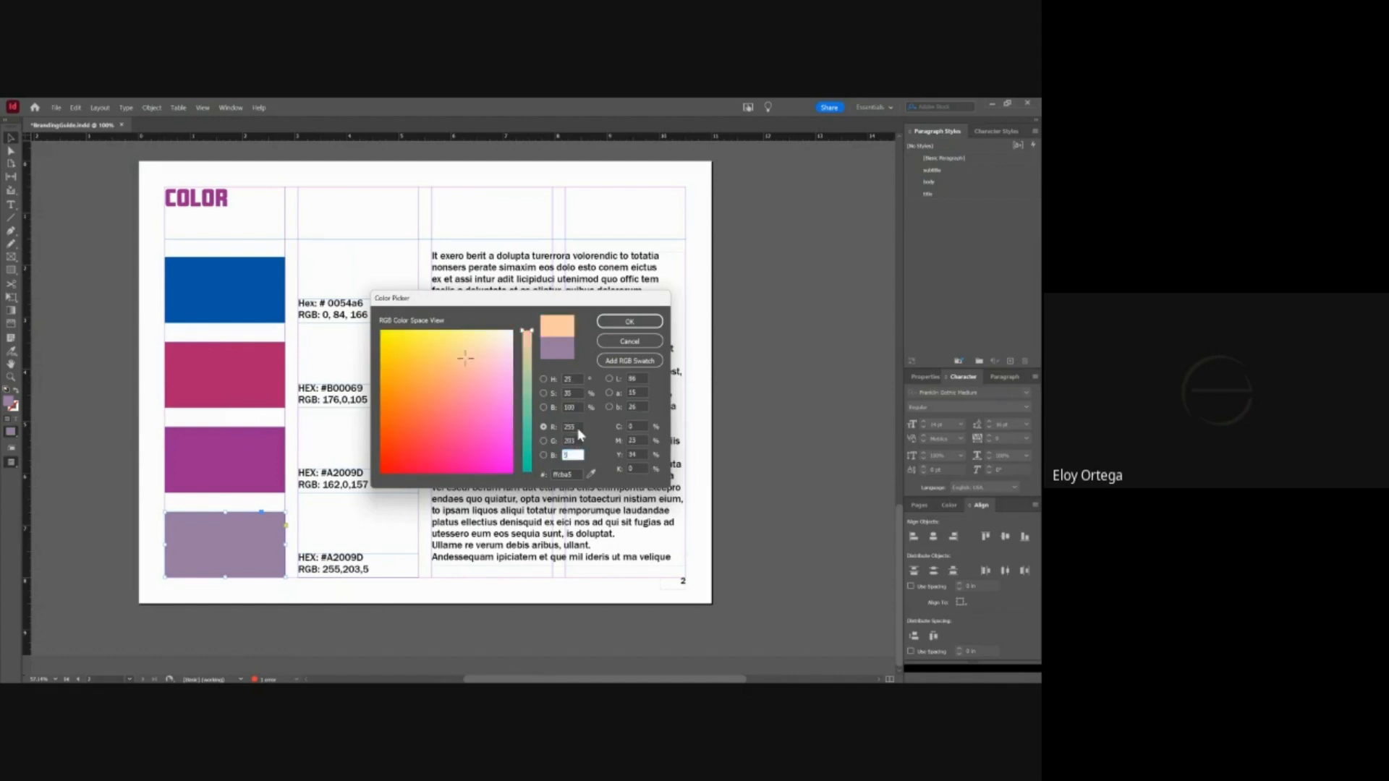
key(Tab)
key(ctrl+c)
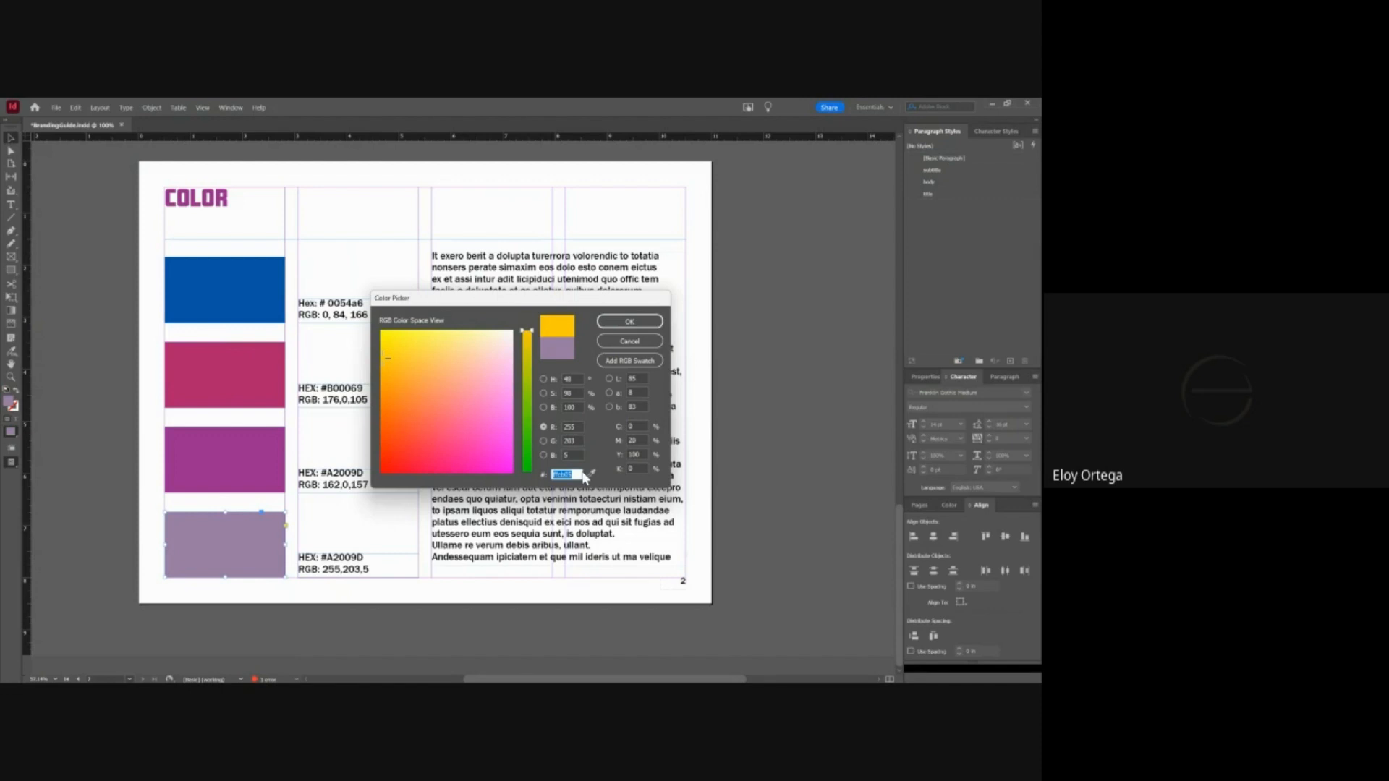
click(639, 324)
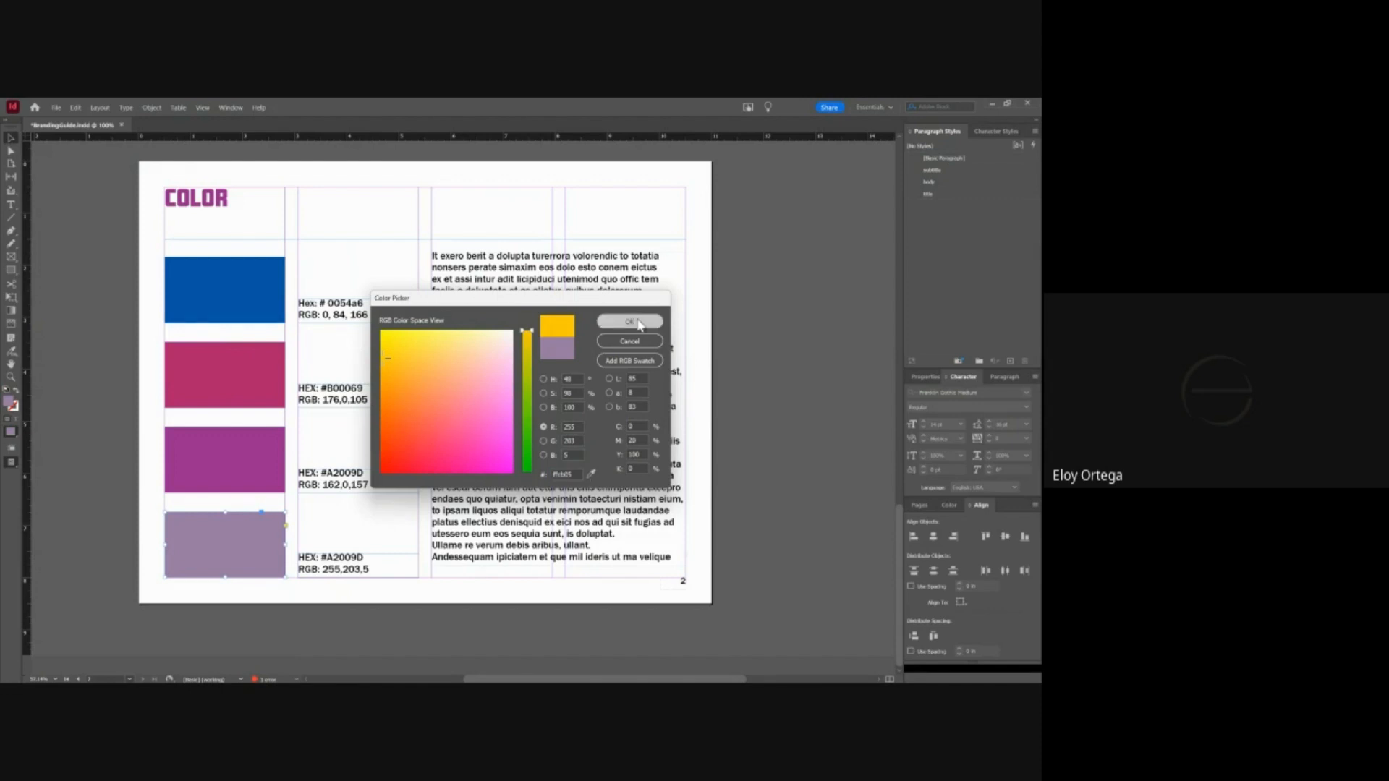
- Correct the hex code beside the yellow rectangle to #FFCB05
double_click(327, 557)
drag(327, 558, 367, 561)
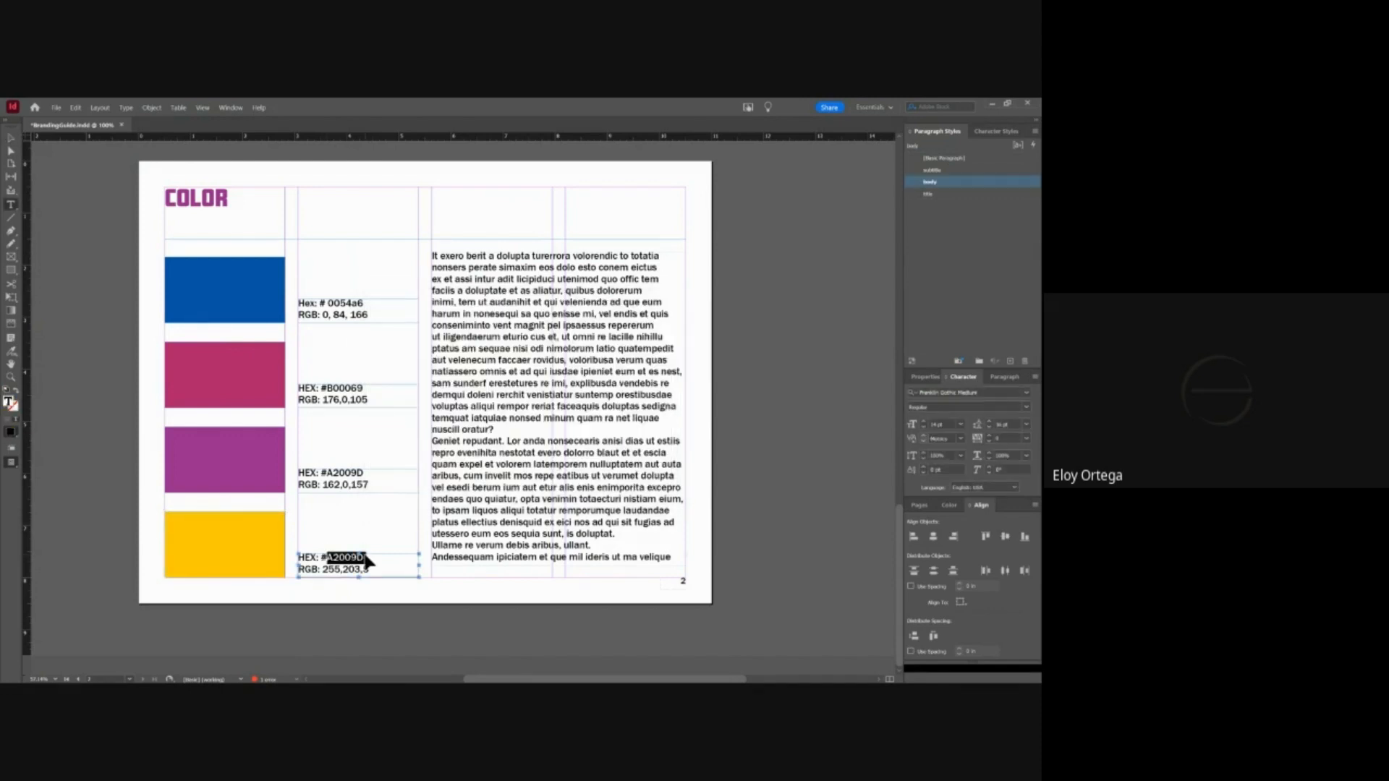
key(ctrl+v)
drag(327, 558, 344, 558)
text(FFCB)
click(11, 139)
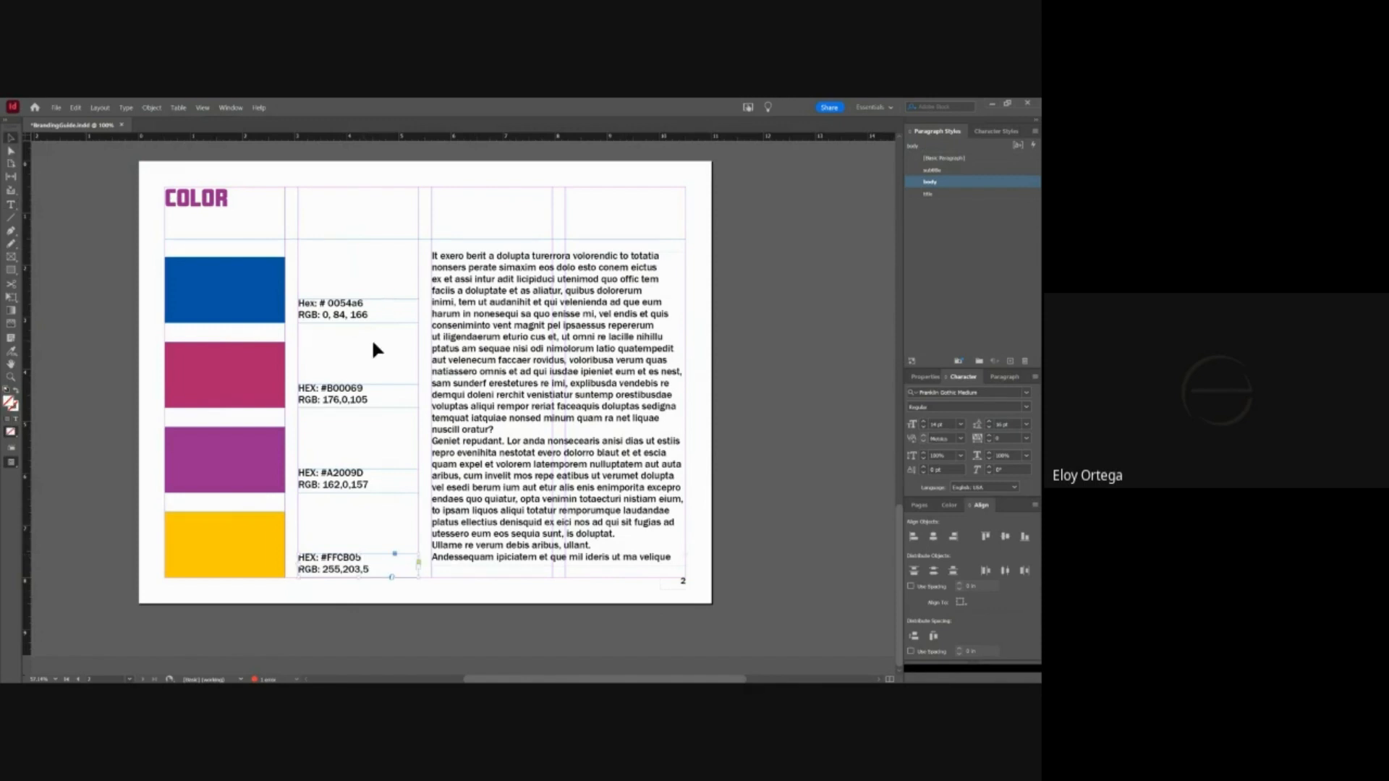
- Replace the placeholder body text with the two-paragraph explanation of the corporate Blue, Red, Magenta and Yellow colors and their link to comics and digital media
click(560, 373)
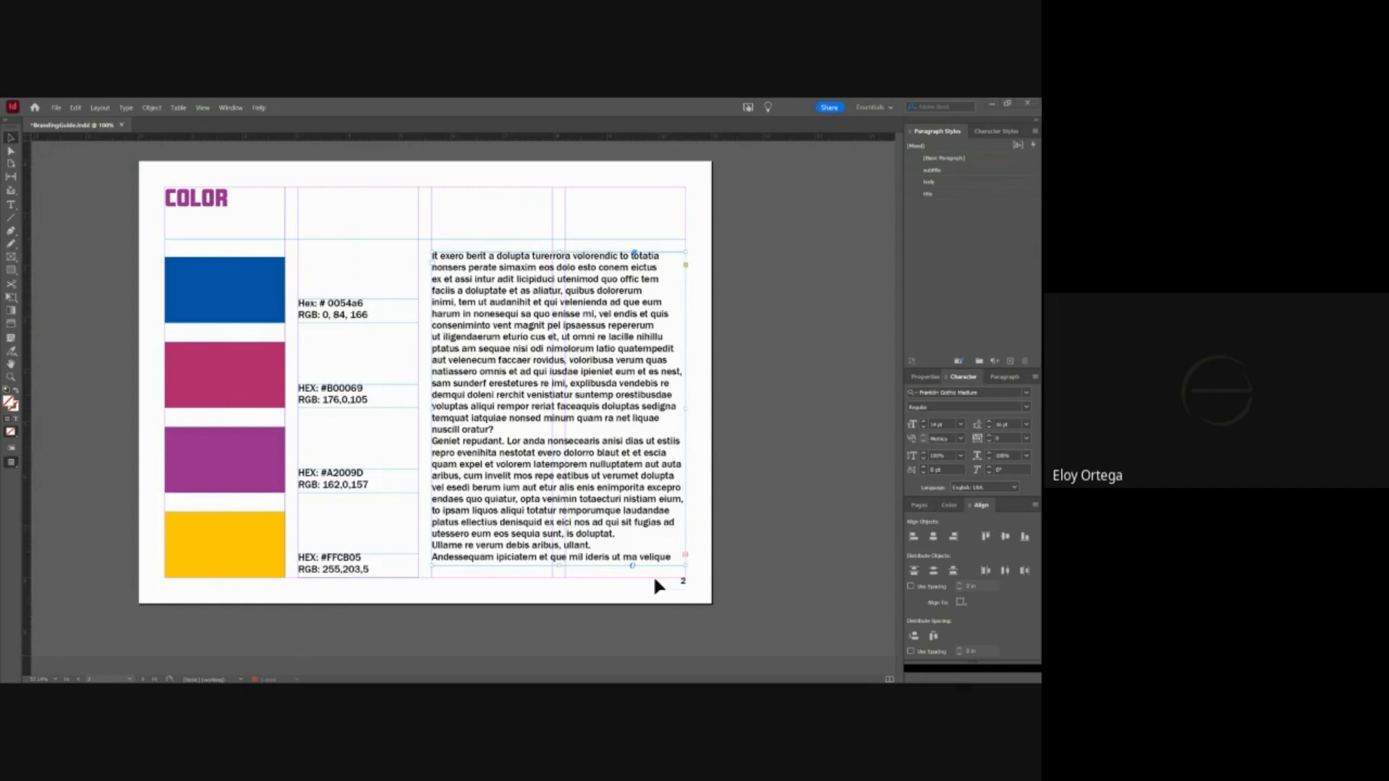
double_click(597, 509)
key(ctrl+a)
text(Corporate colors are cool Blue and Red with accent colors of Magenta and Yellow. Primary colors are used to call on the historic use in comics. The Magenta is used to show the light interactions to represent the digital medium.)
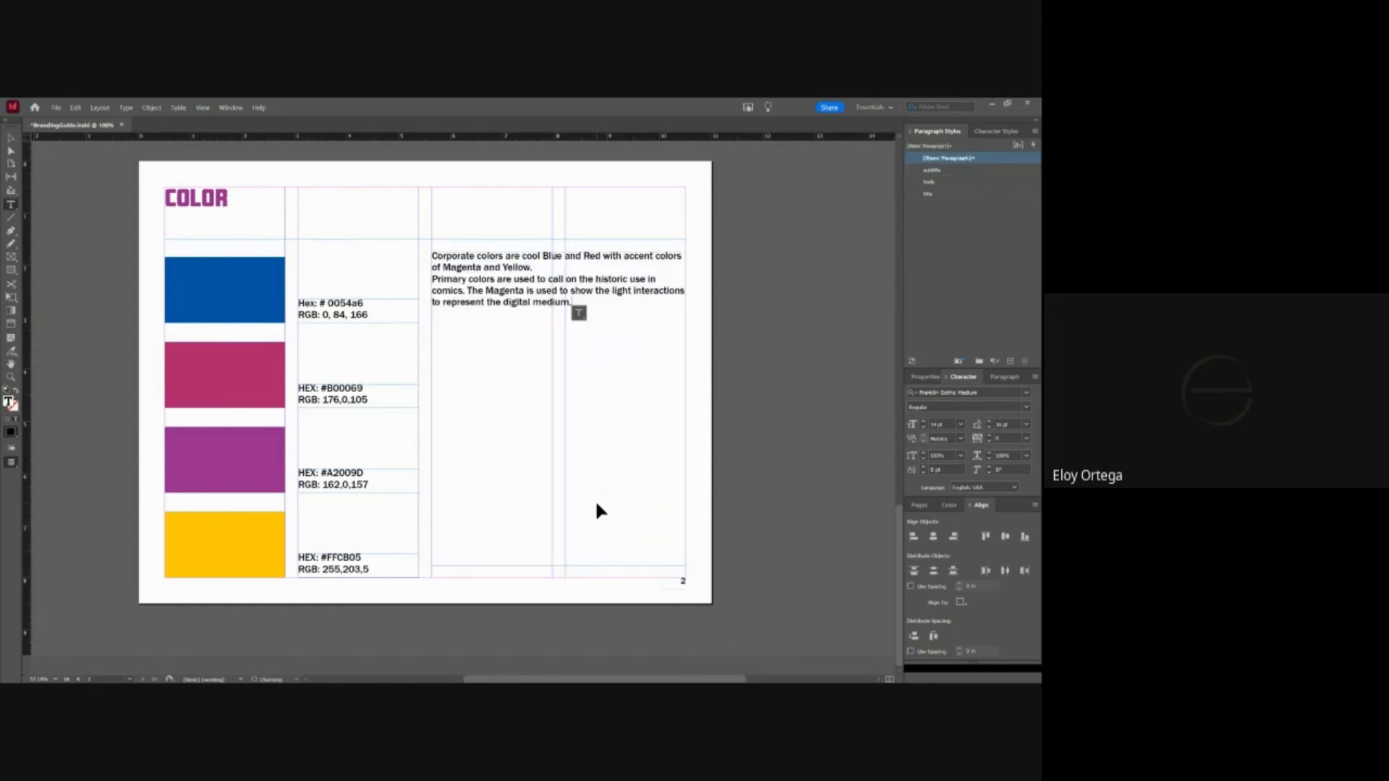
- Insert a blank line between the two paragraphs of the color explanation and deselect the text
click(778, 340)
click(539, 268)
key(Return)
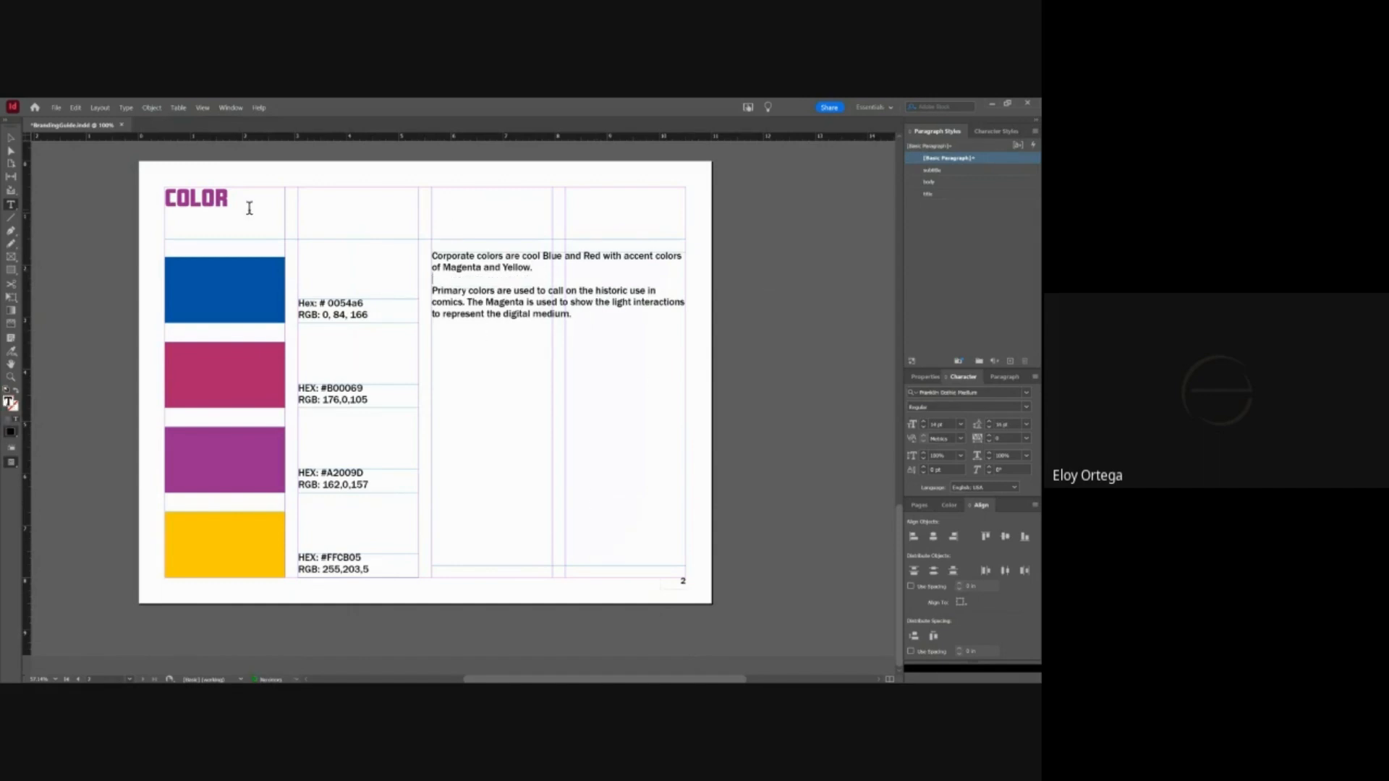
click(11, 138)
click(866, 301)
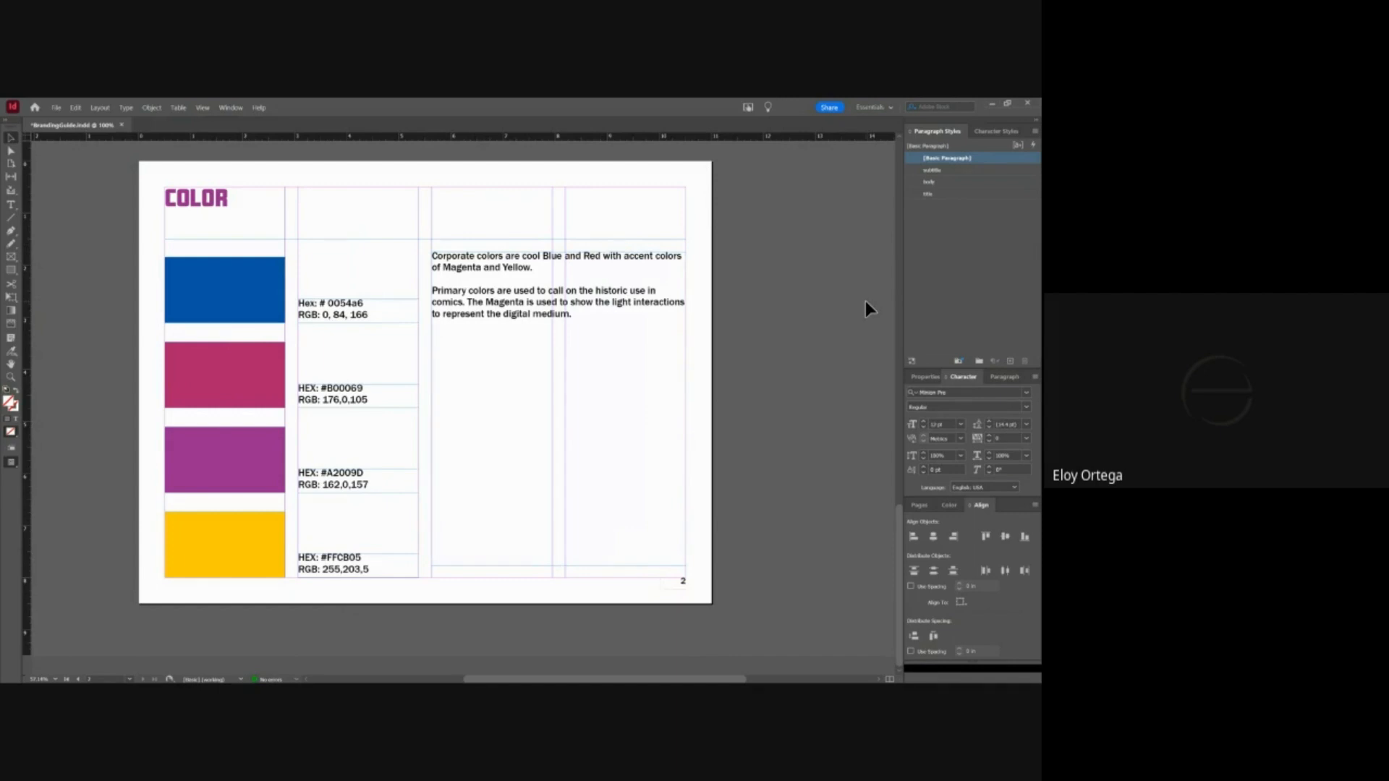
- Add a page based on the A-Parent after the Color page and title it "Image use and graphical elements"
click(920, 506)
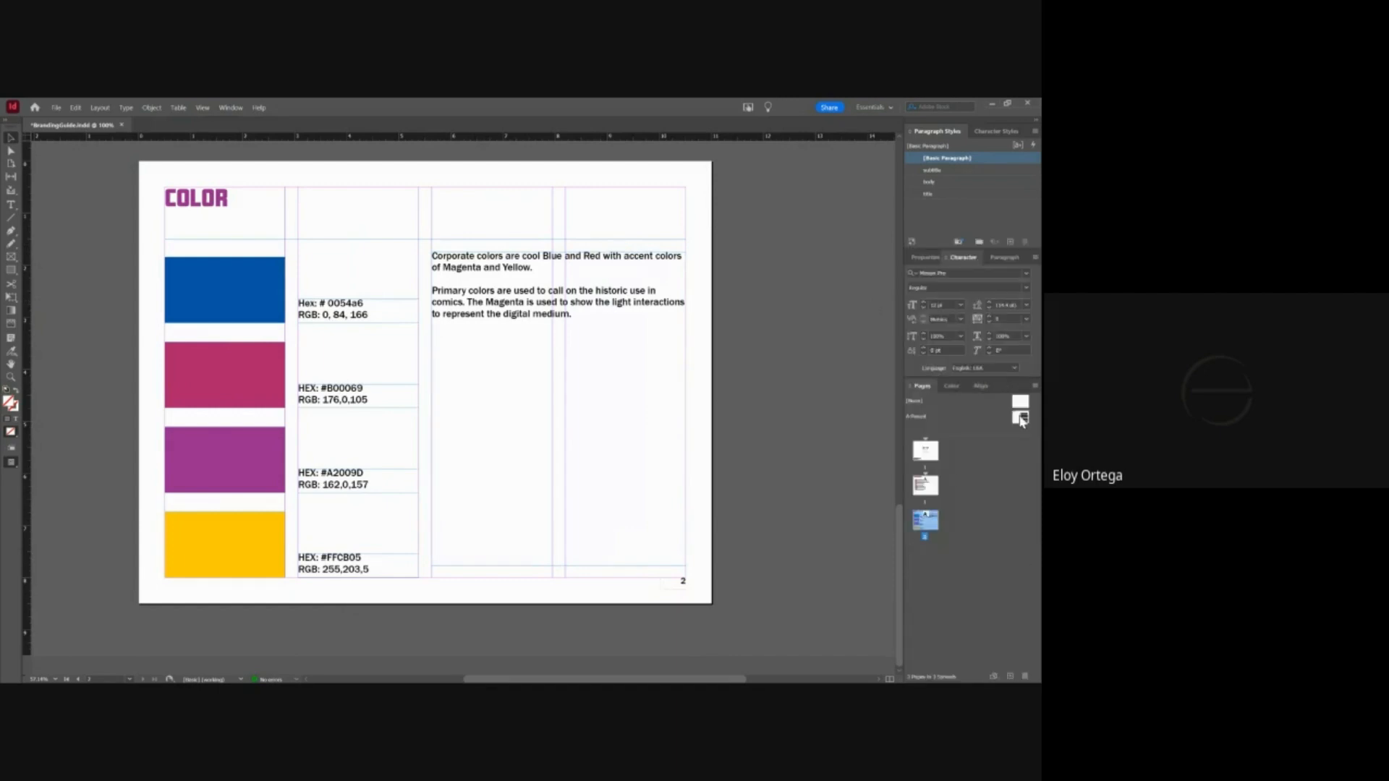
drag(1020, 418, 930, 563)
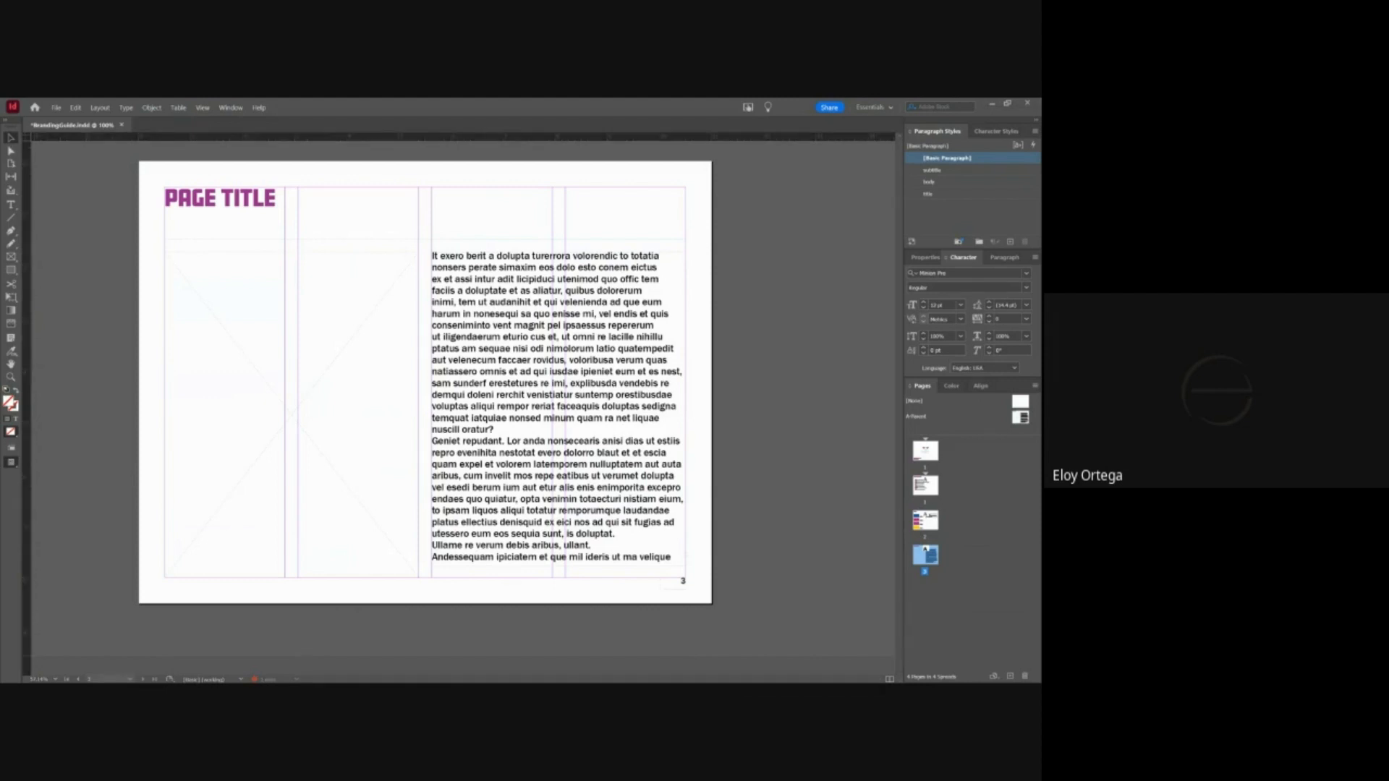
triple_click(236, 196)
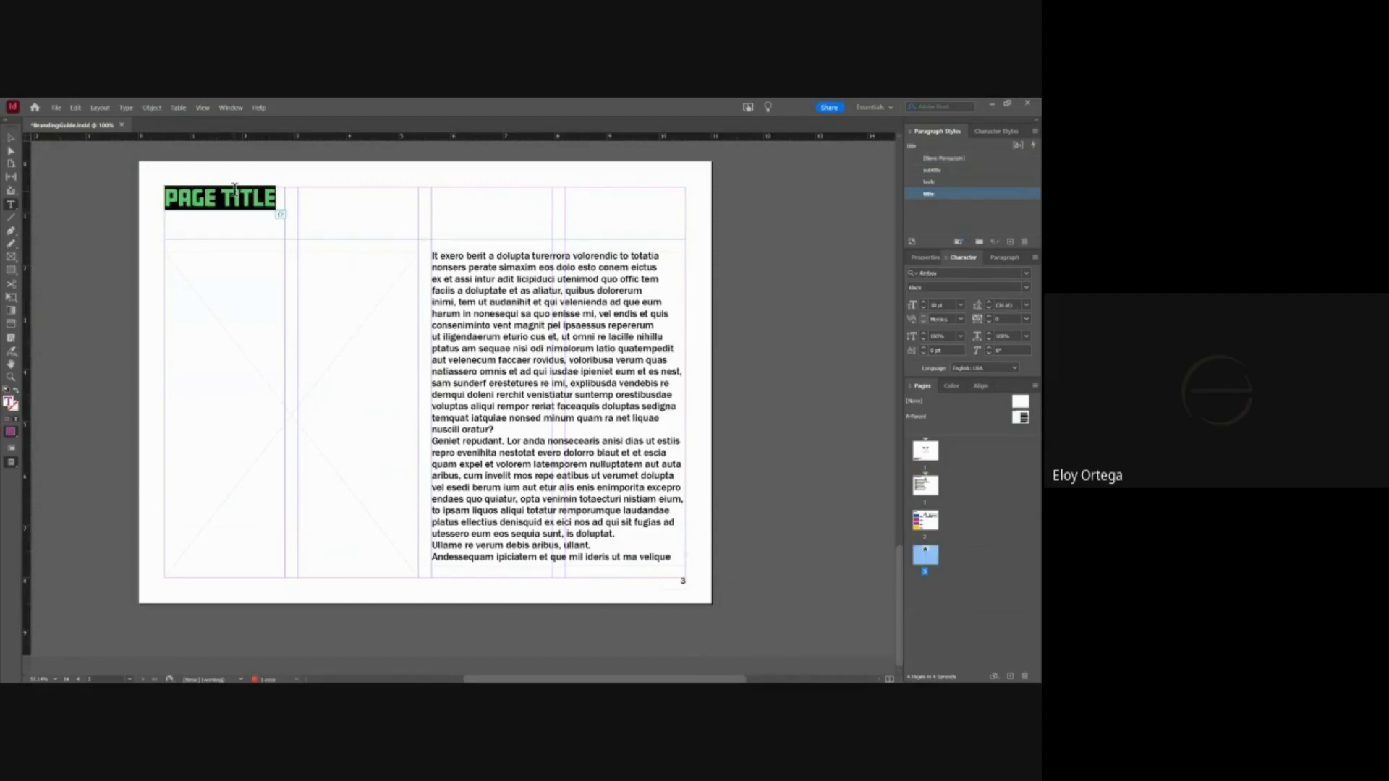
text(Im)
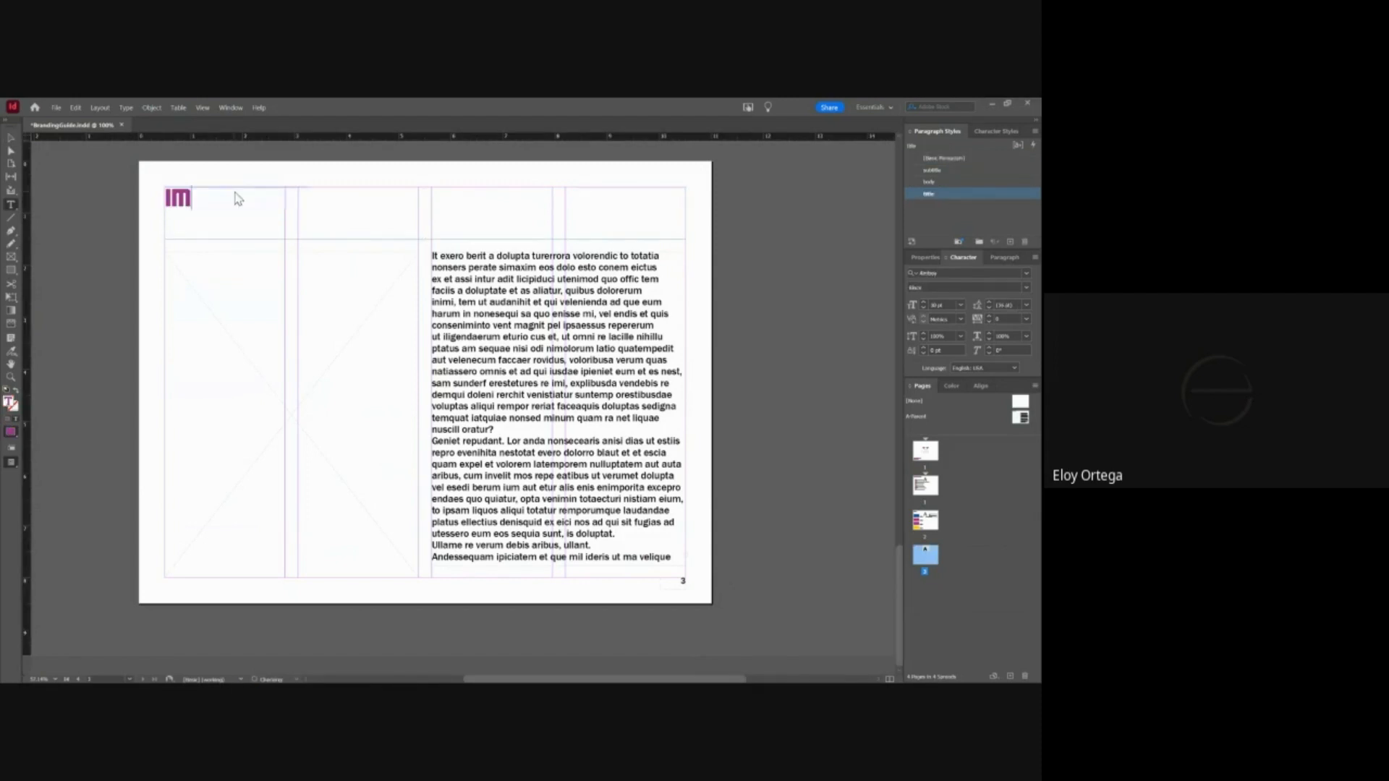
text(age use and )
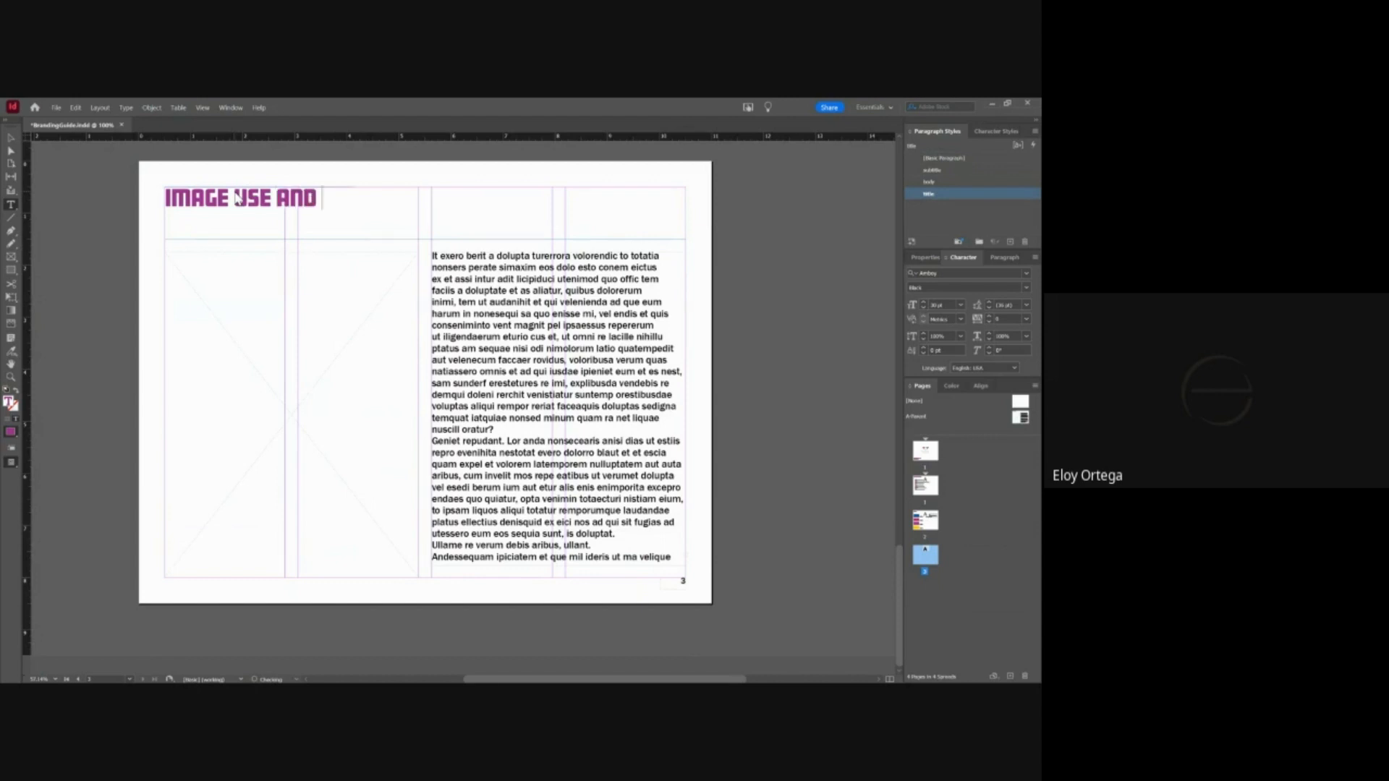
text(graphical)
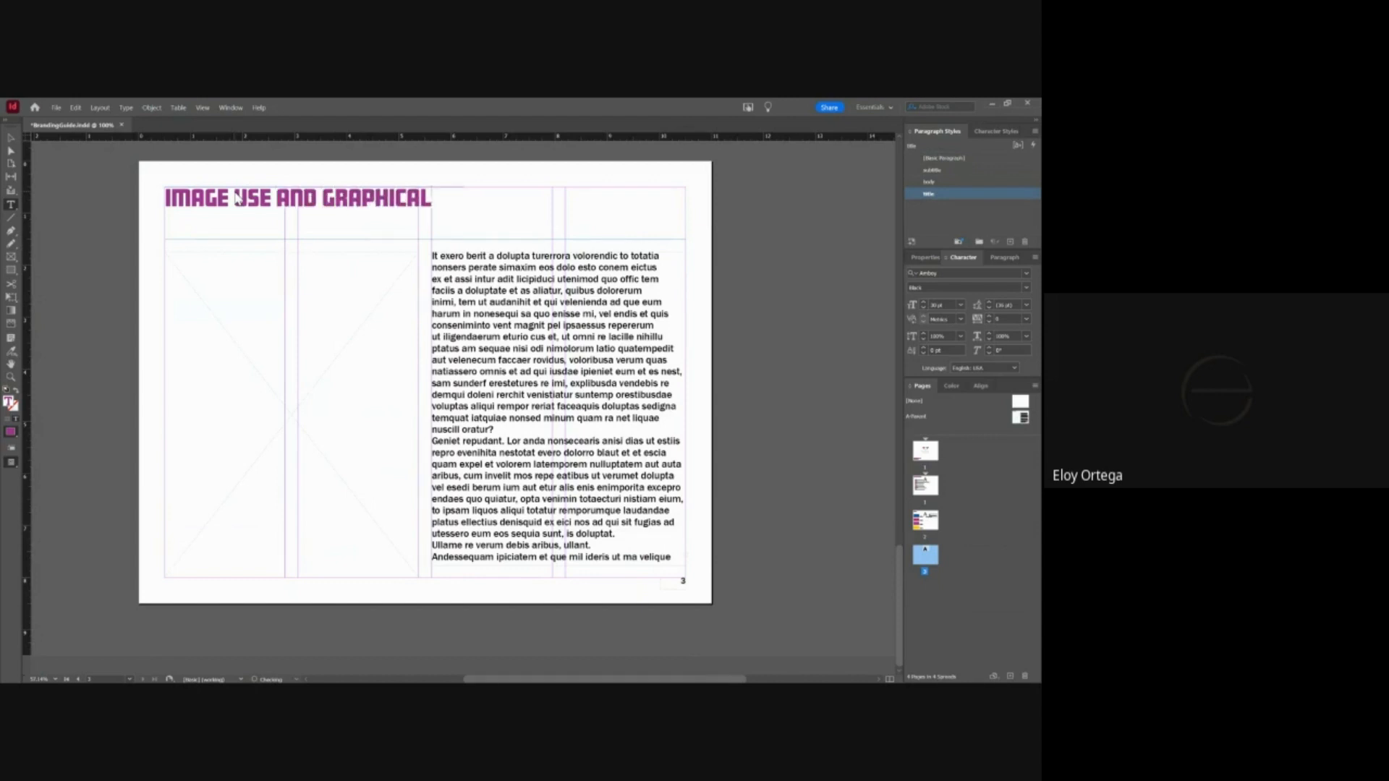
text( elem)
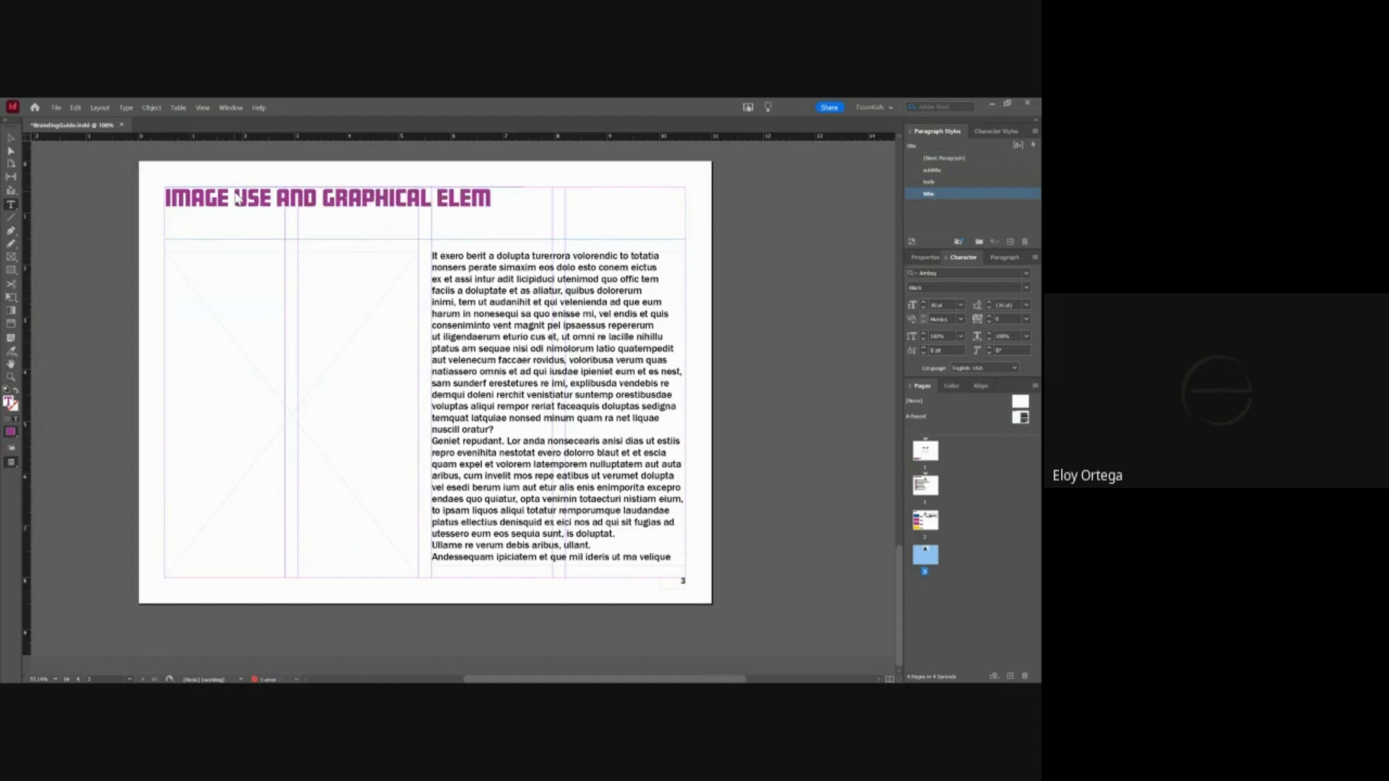
text(ents)
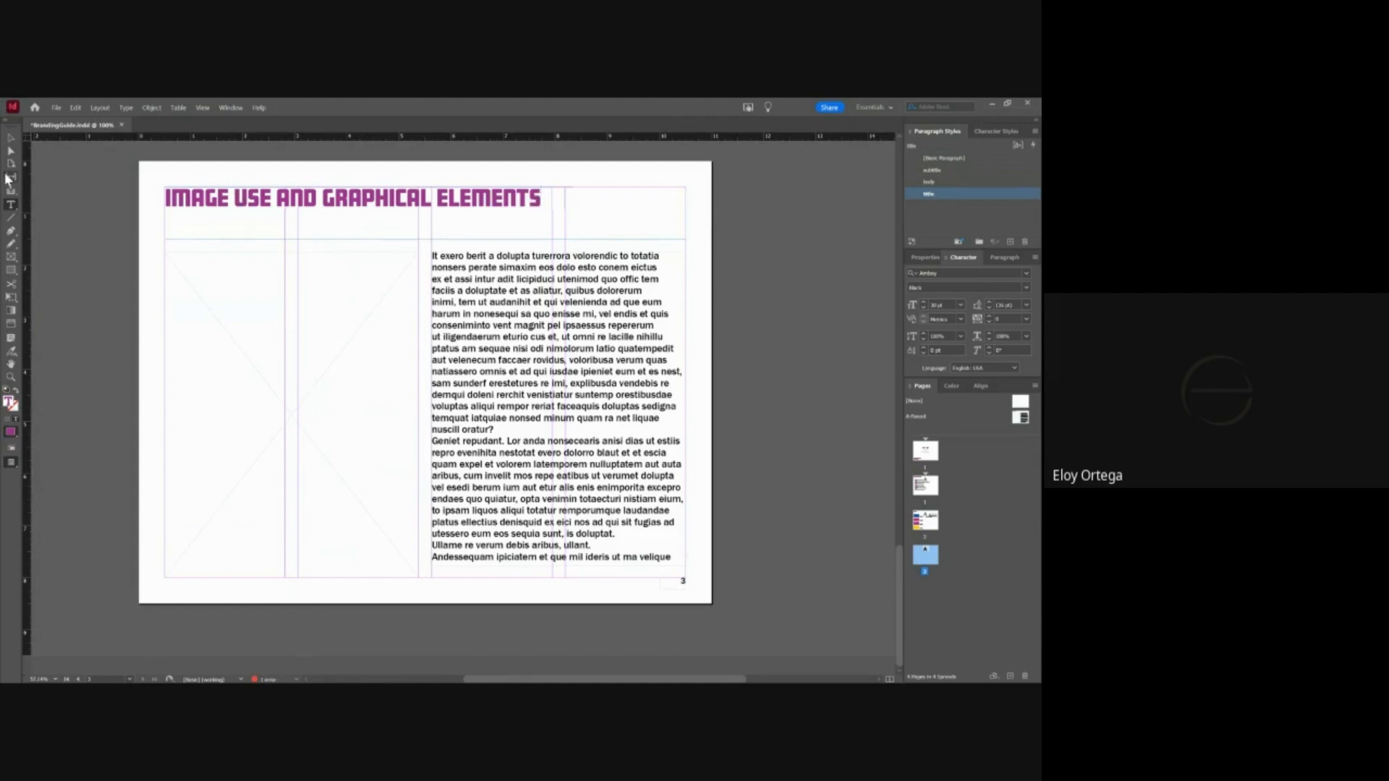
click(11, 138)
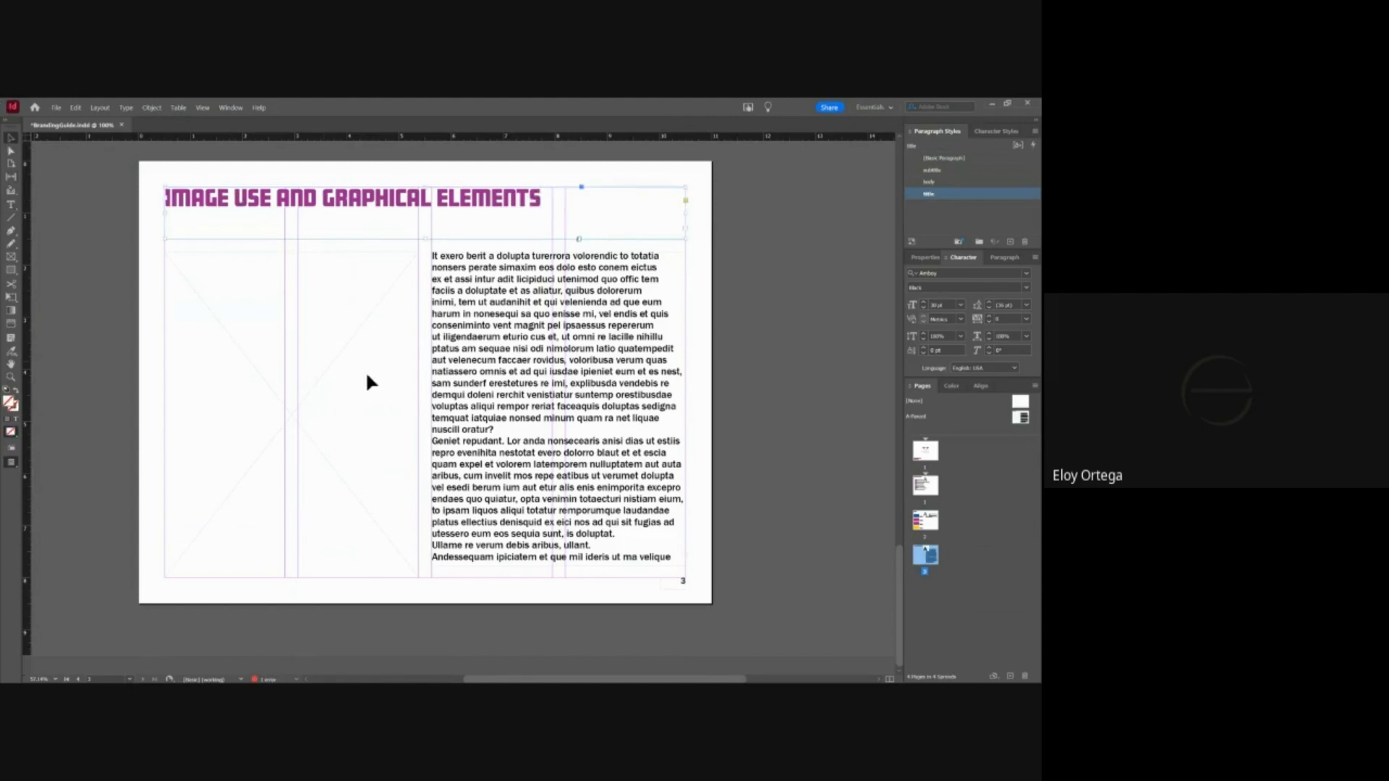
- Move the body text frame onto the pasteboard and shrink the image frame to a square filling the first column's width
click(499, 334)
drag(368, 334, 701, 442)
drag(597, 433, 266, 316)
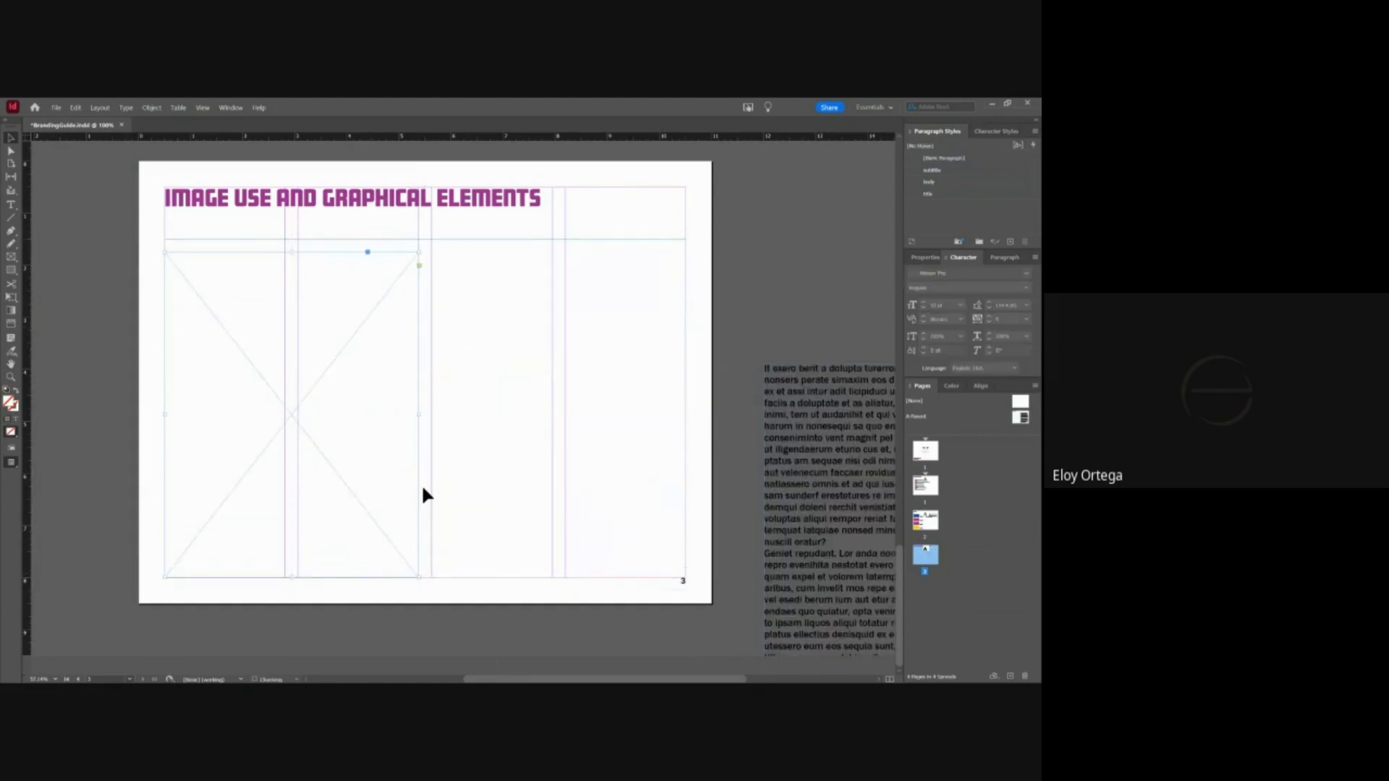
drag(418, 576, 285, 371)
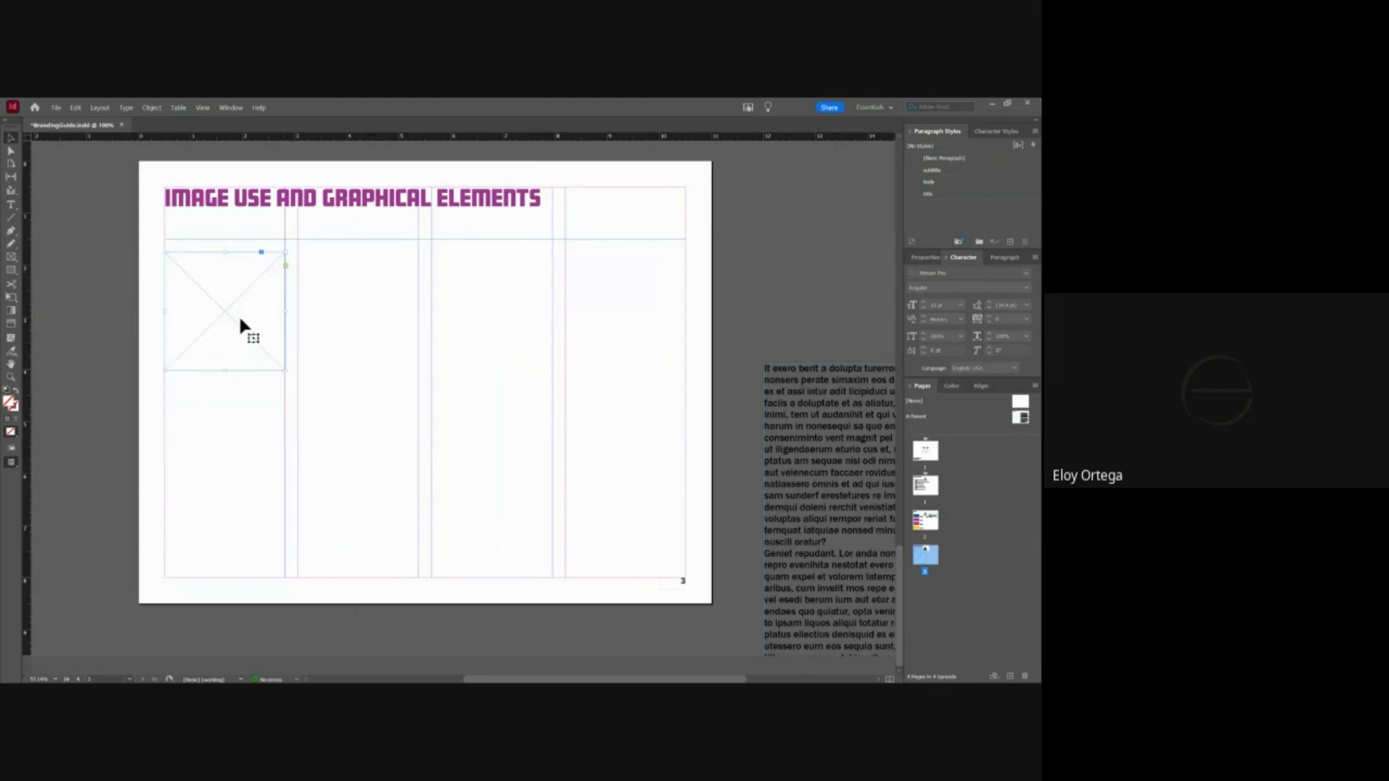
- Place three copies of the square image frame in the remaining columns, level with the first one
key(ctrl+v)
drag(240, 323, 383, 320)
key(ctrl+v)
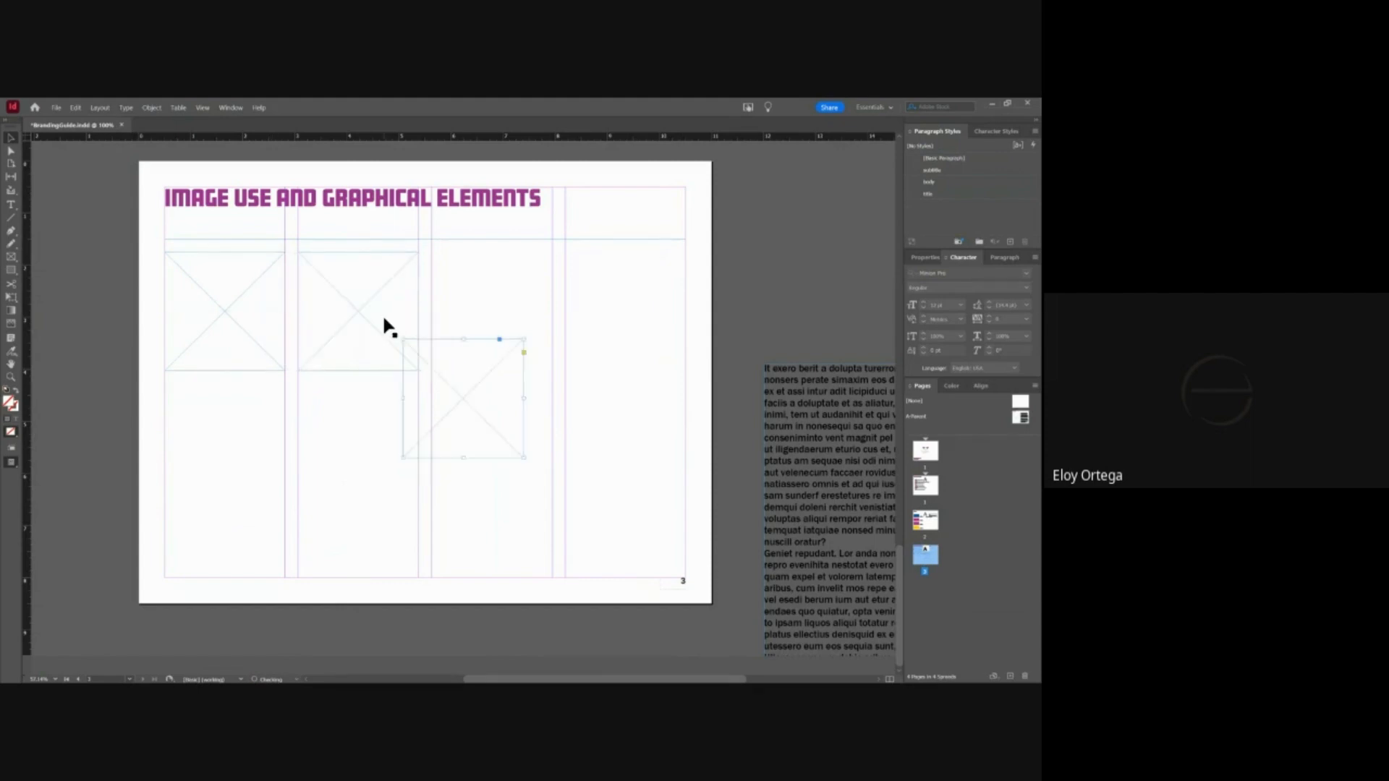
drag(469, 405, 646, 311)
key(ctrl+v)
click(643, 405)
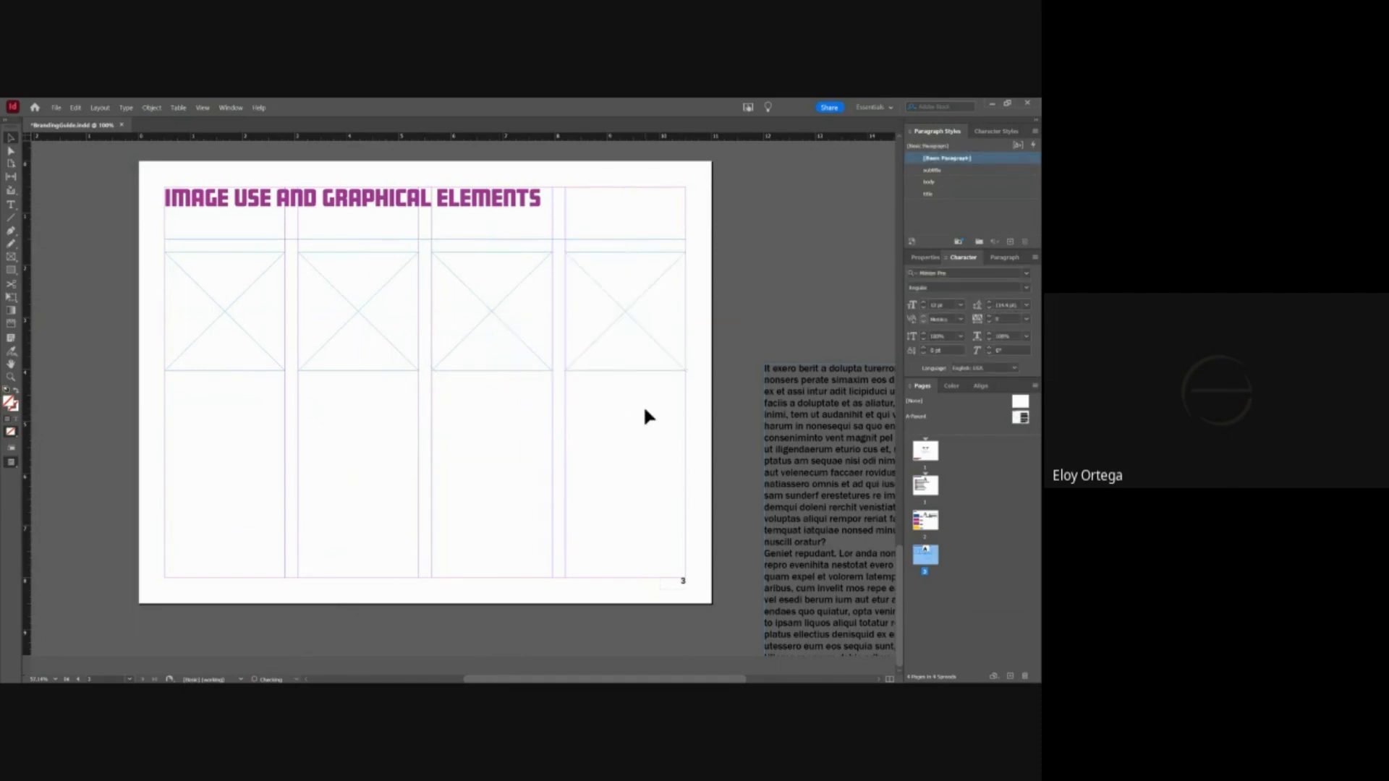
- Align the four square image frames by their top edges and deselect them
drag(644, 409, 274, 349)
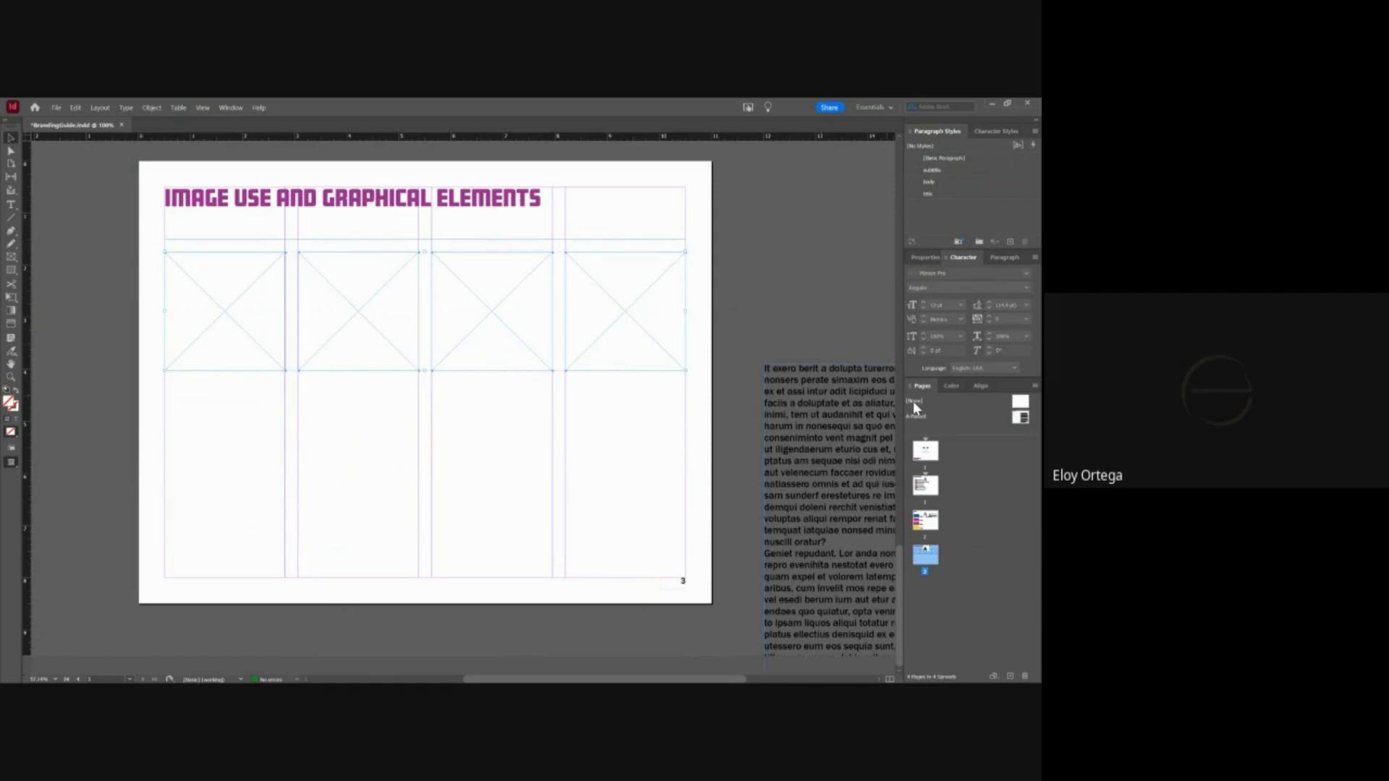
click(979, 386)
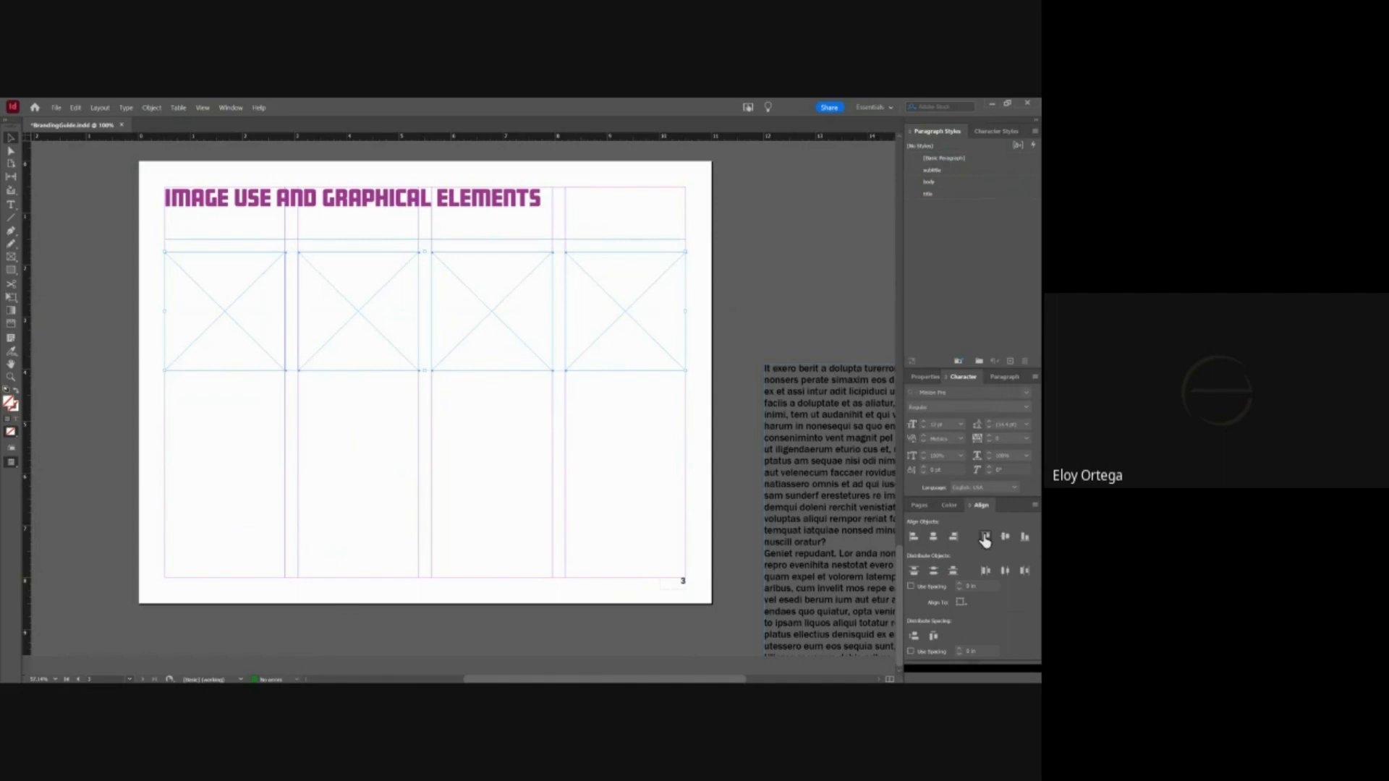
click(467, 405)
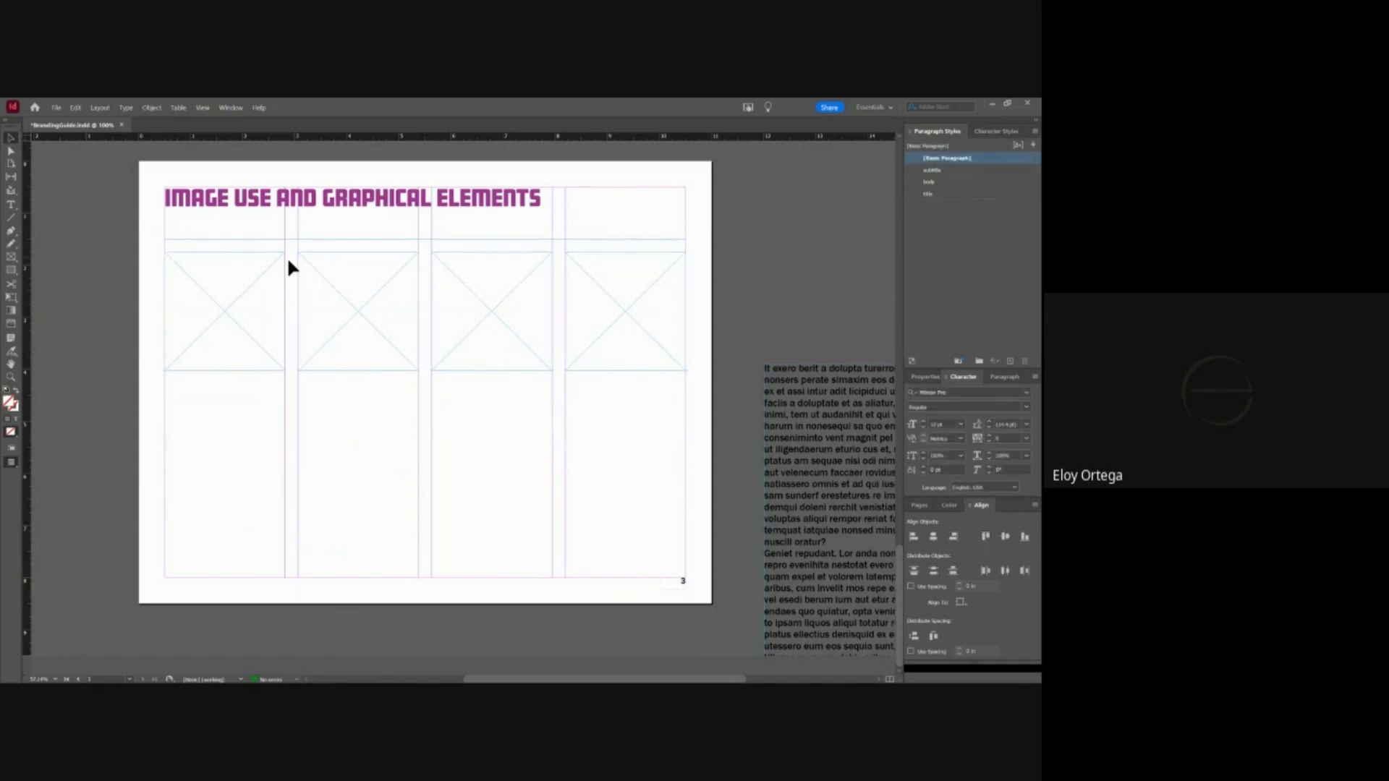
- Place the body text frame under the first image frame, sized to the first column's width and reaching the bottom margin
drag(826, 461, 477, 381)
right_click(665, 600)
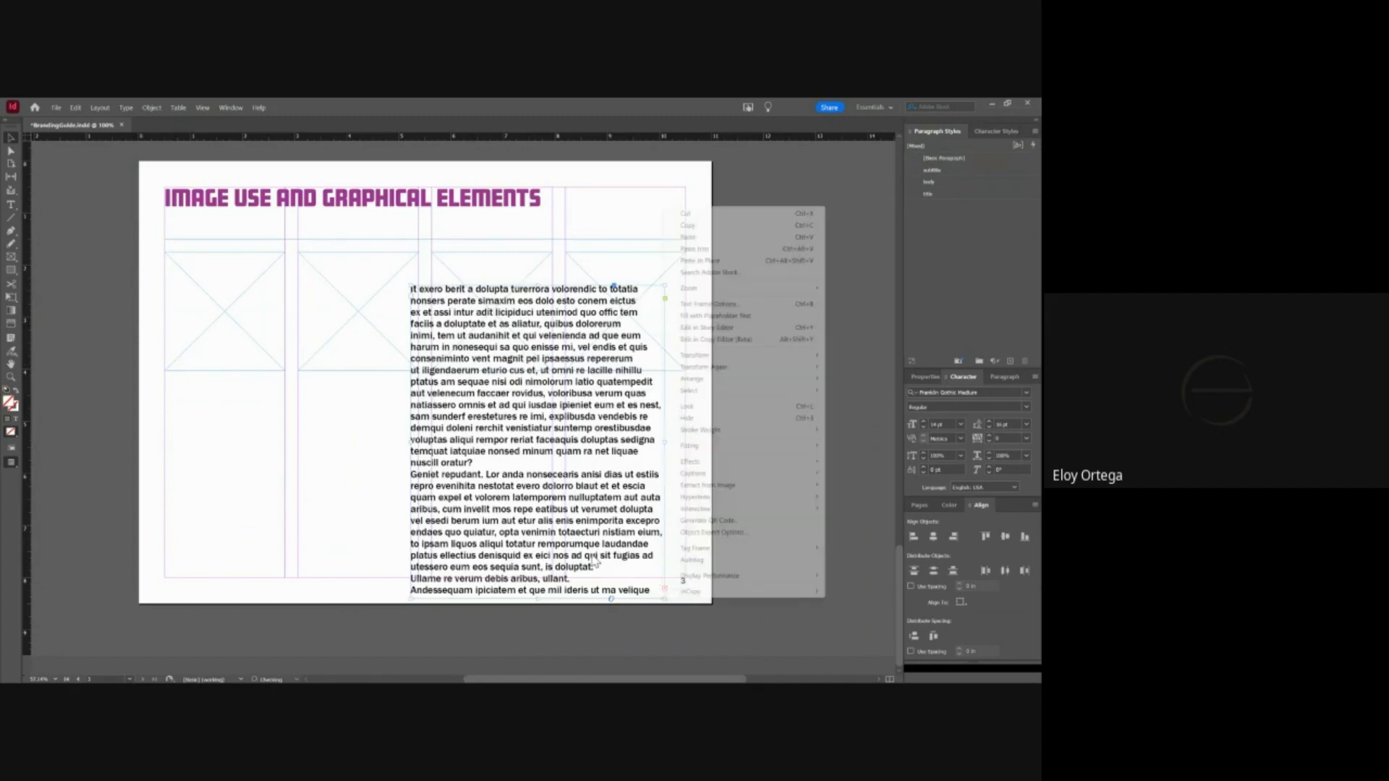
click(563, 522)
drag(665, 600, 547, 410)
drag(494, 345, 287, 444)
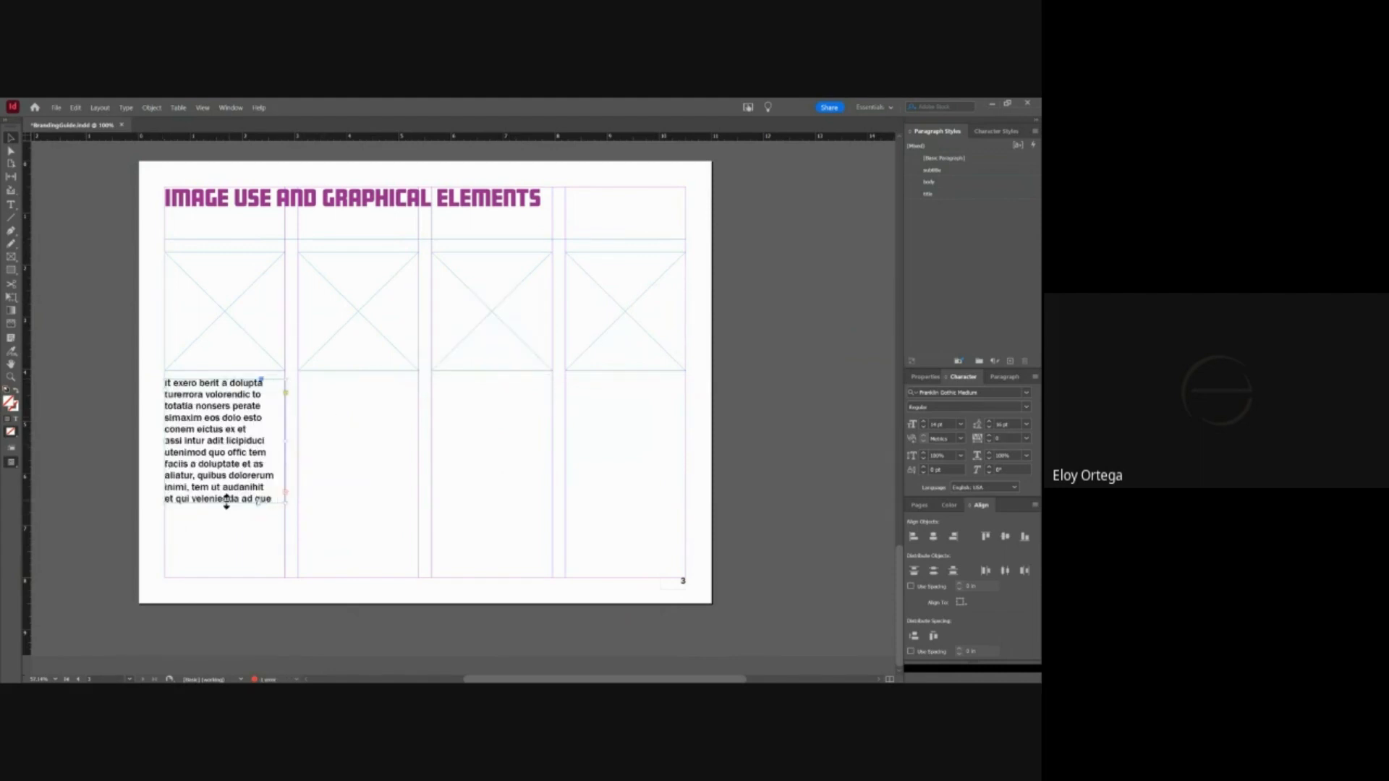
drag(223, 500, 217, 577)
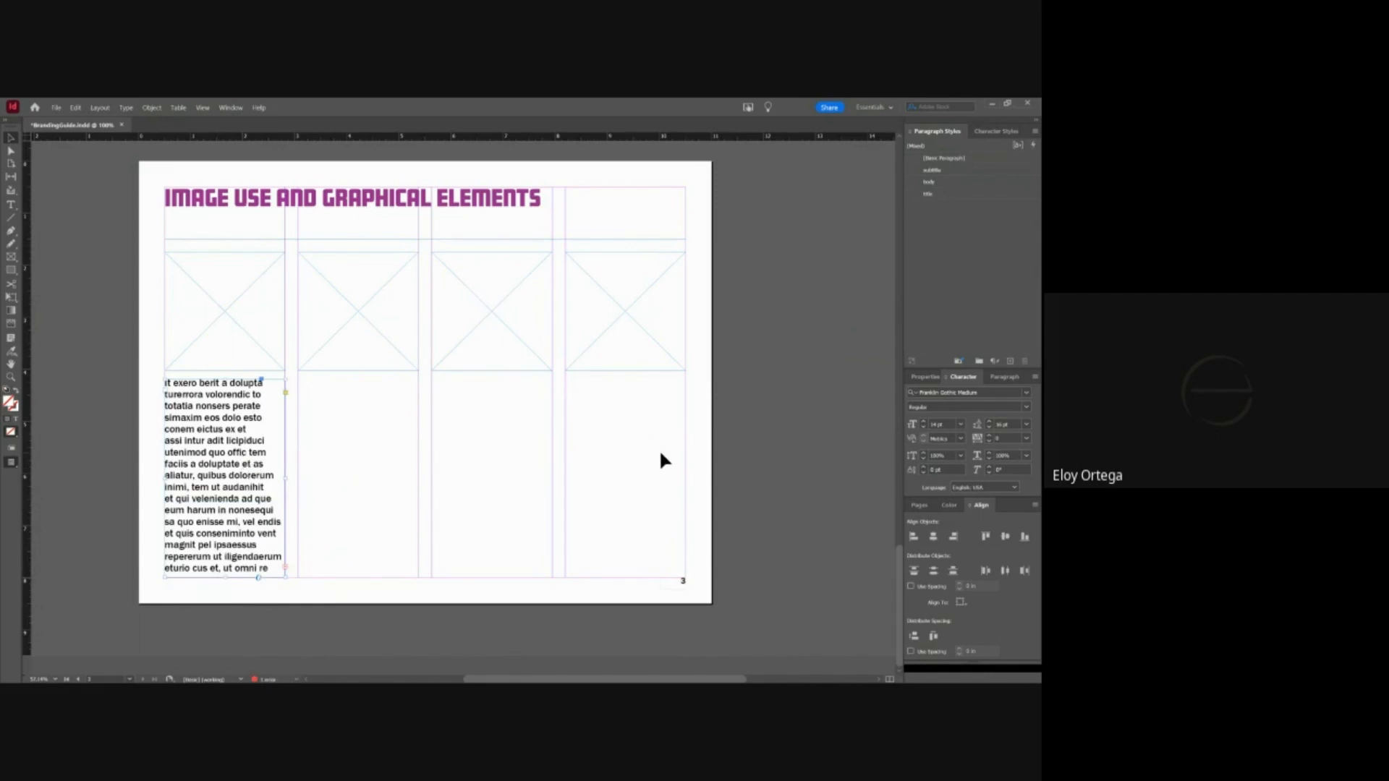
- Delete the image frames in the second, third and fourth columns and clear the selection
drag(658, 449, 362, 317)
key(Delete)
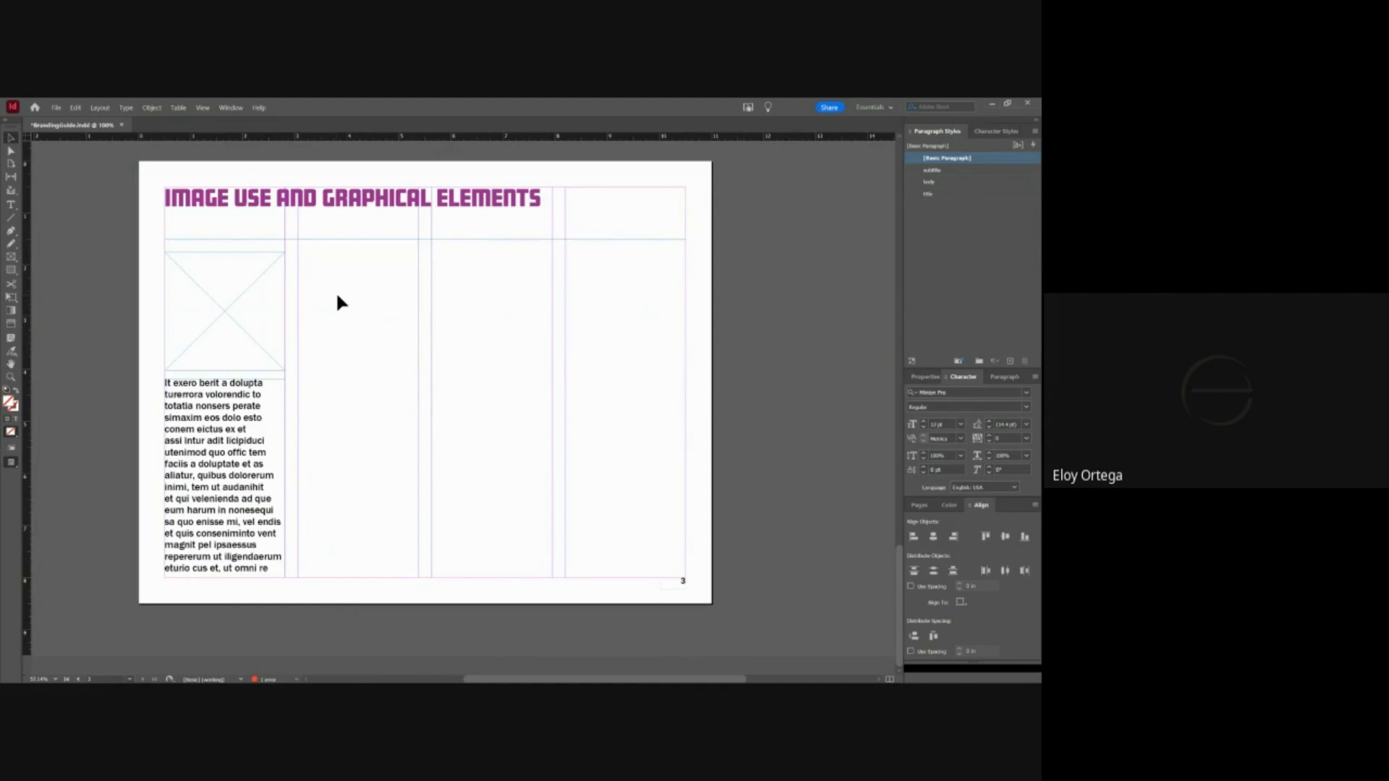
drag(337, 295, 215, 470)
key(ctrl+shift+a)
- Replace all placeholder text in the first column's text frame with the heading "Imagery:"
double_click(197, 395)
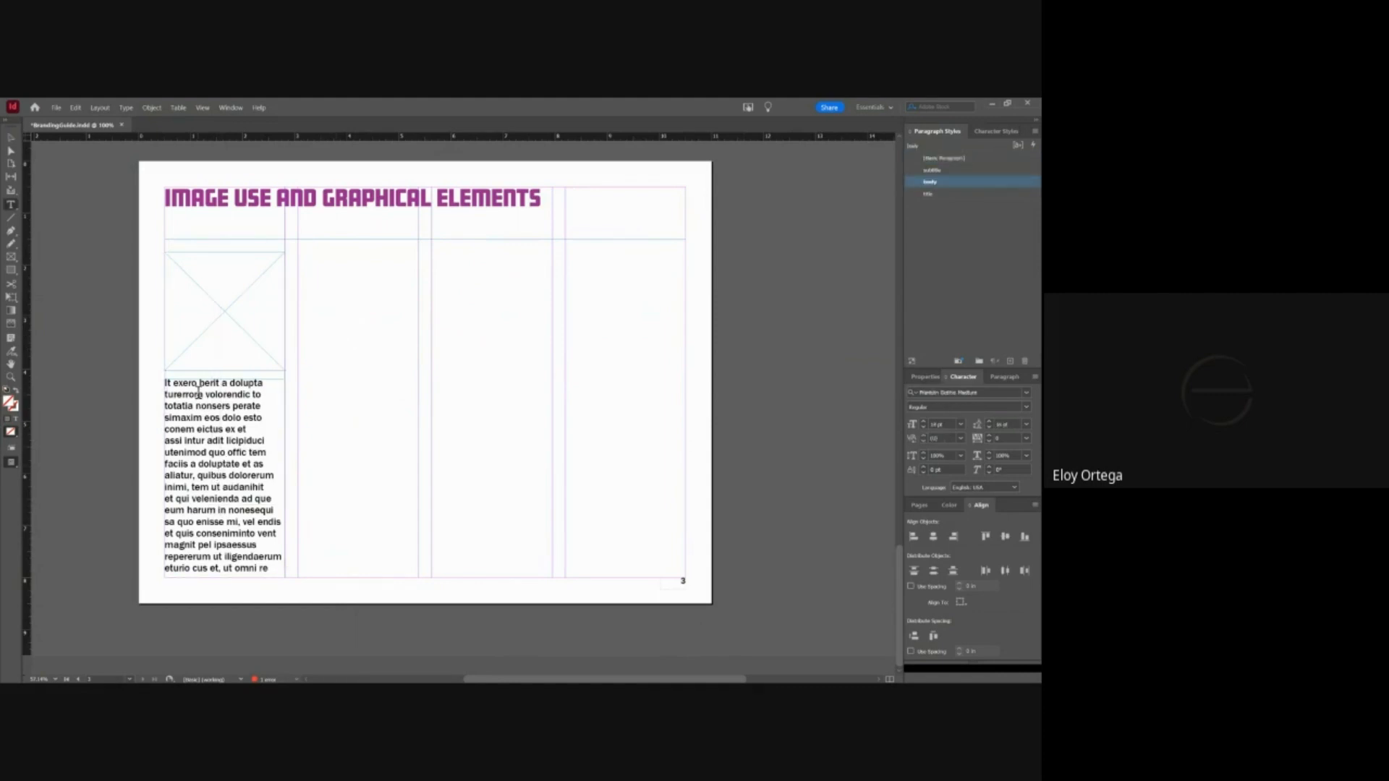
triple_click(198, 395)
click(197, 395)
key(ctrl+a)
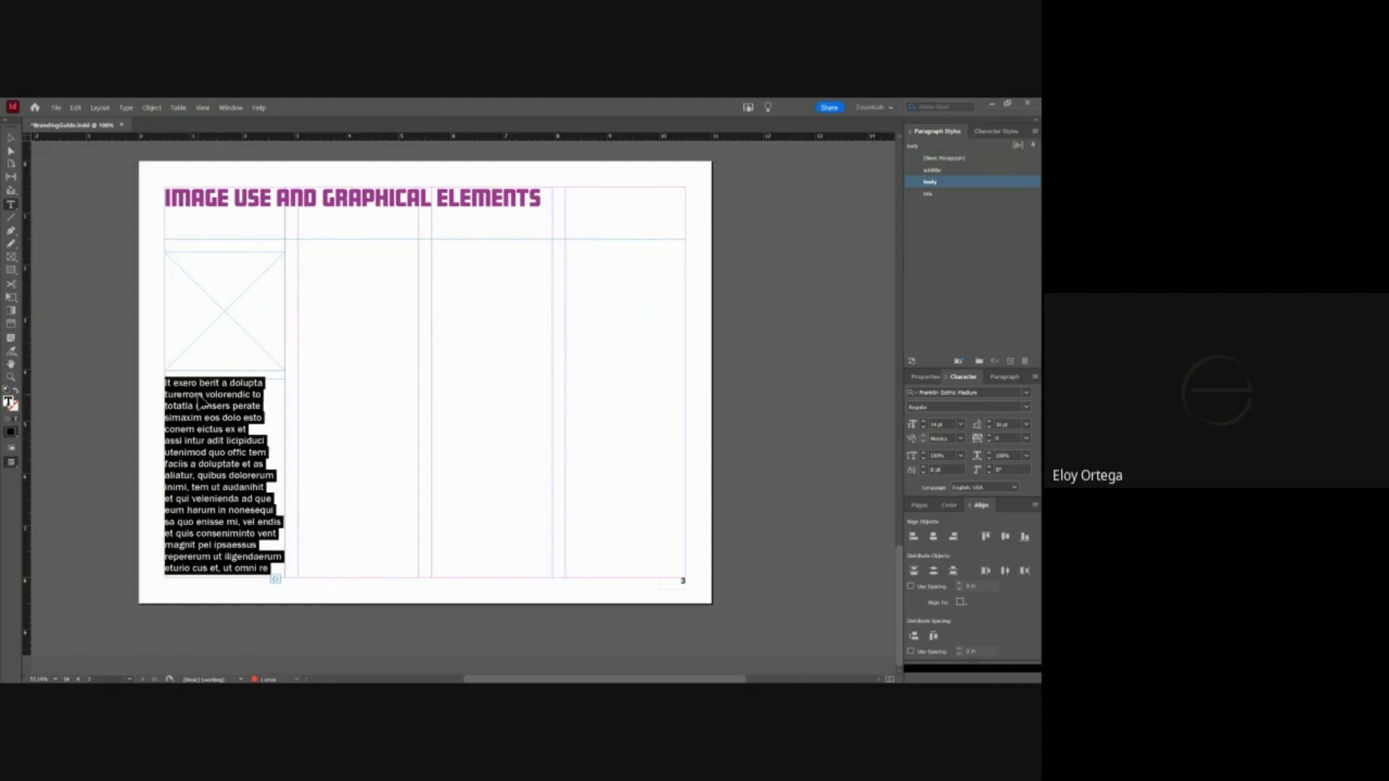
key(BackSpace)
text(Im)
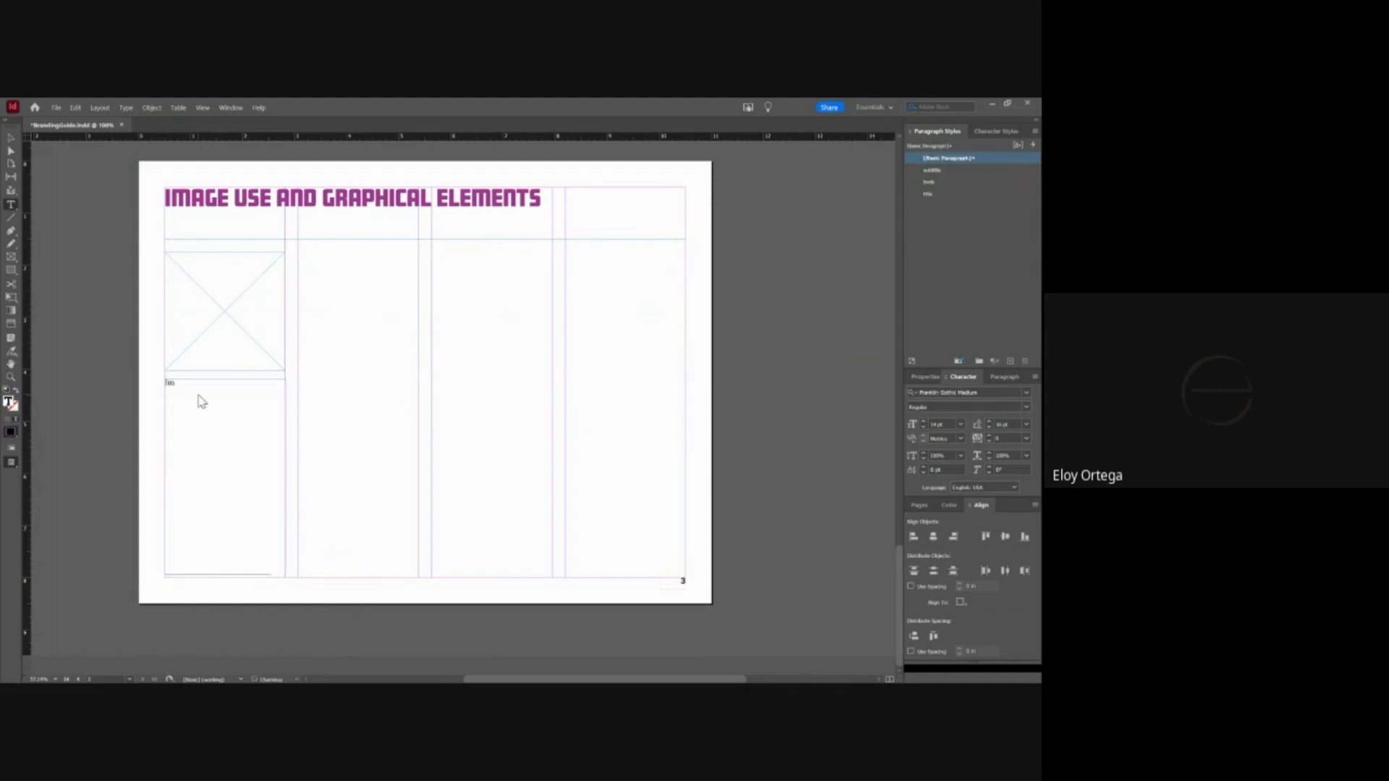
text(agery:)
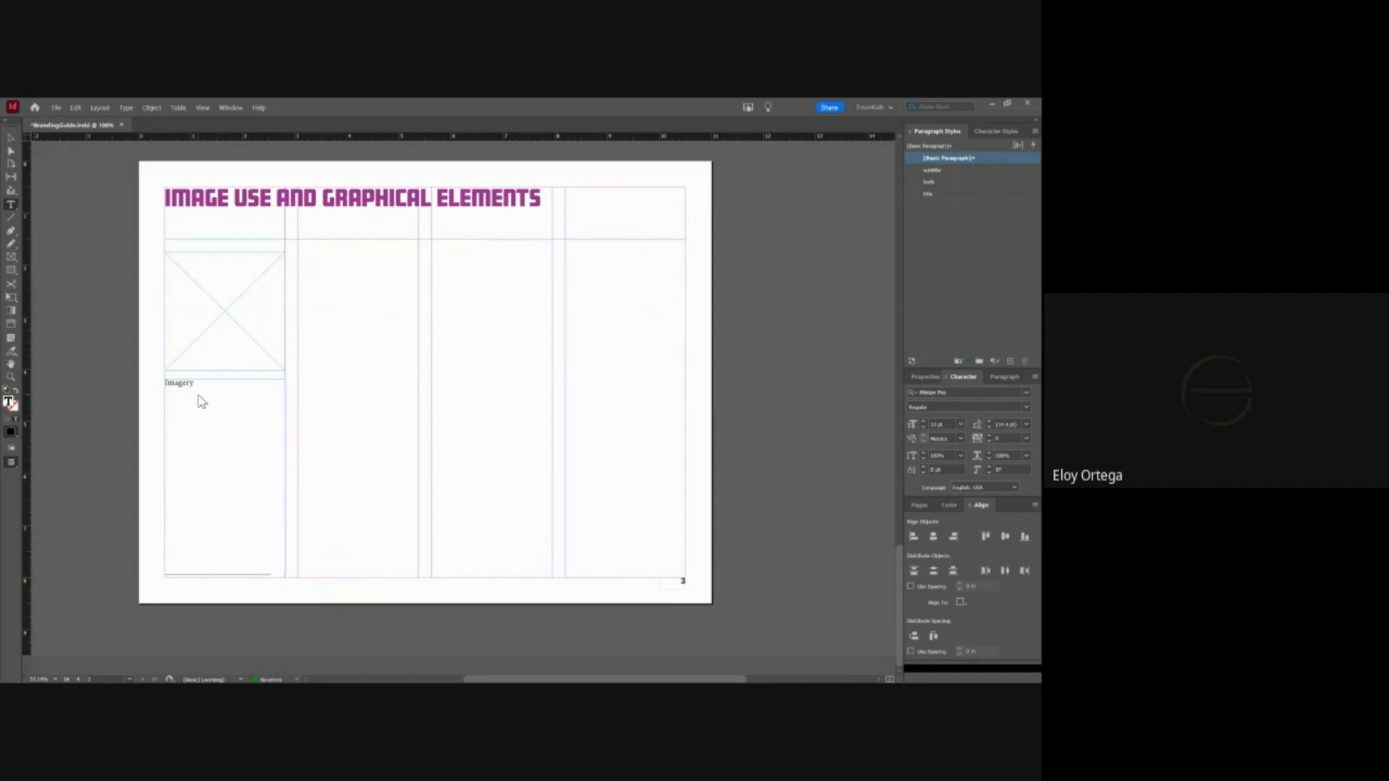
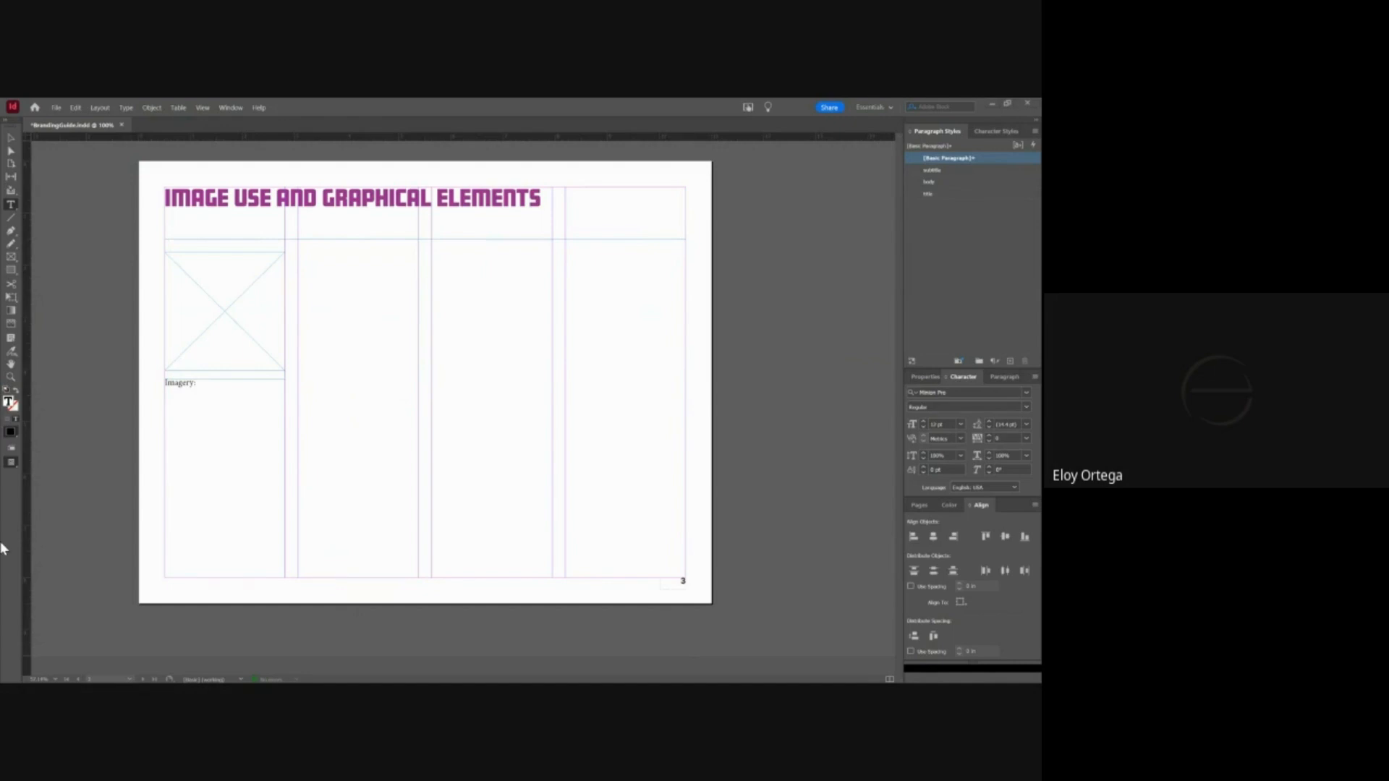
- Paste the description below the heading: images in a comic style defined by flat color tones and line art to define edges
click(198, 406)
key(ctrl+v)
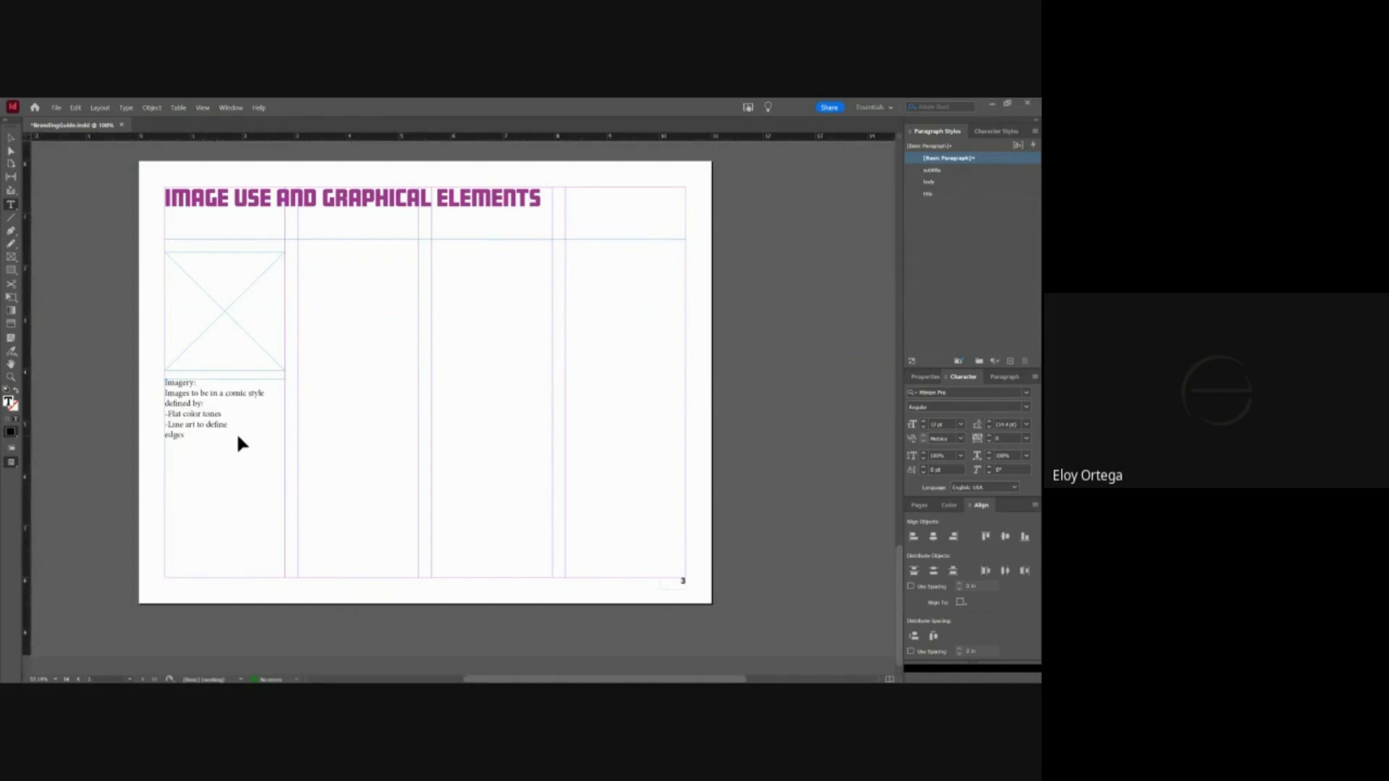
click(215, 381)
key(Delete)
key(Return)
- Apply the subtitle paragraph style to the "Imagery:" heading and the body style to the description below it
drag(165, 383, 194, 382)
click(933, 169)
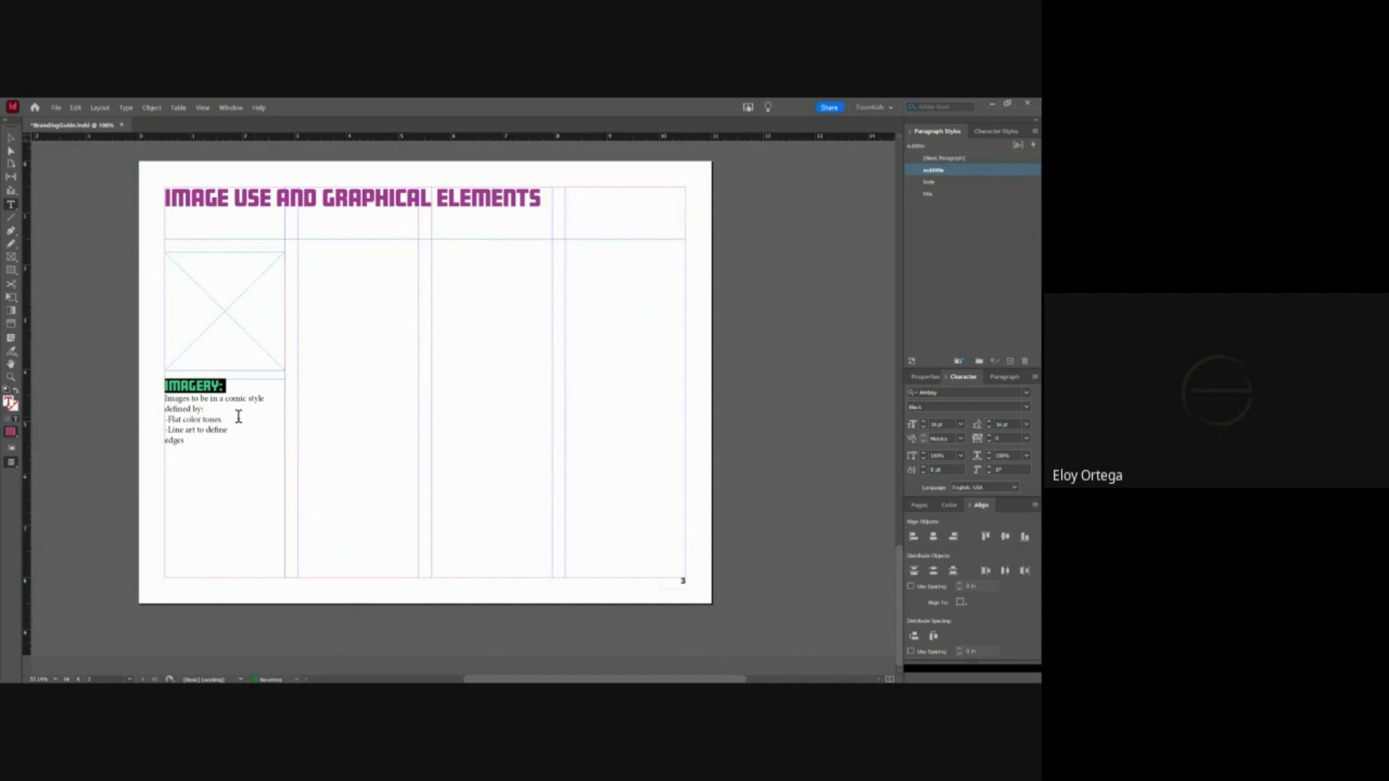
drag(193, 441, 134, 400)
click(949, 180)
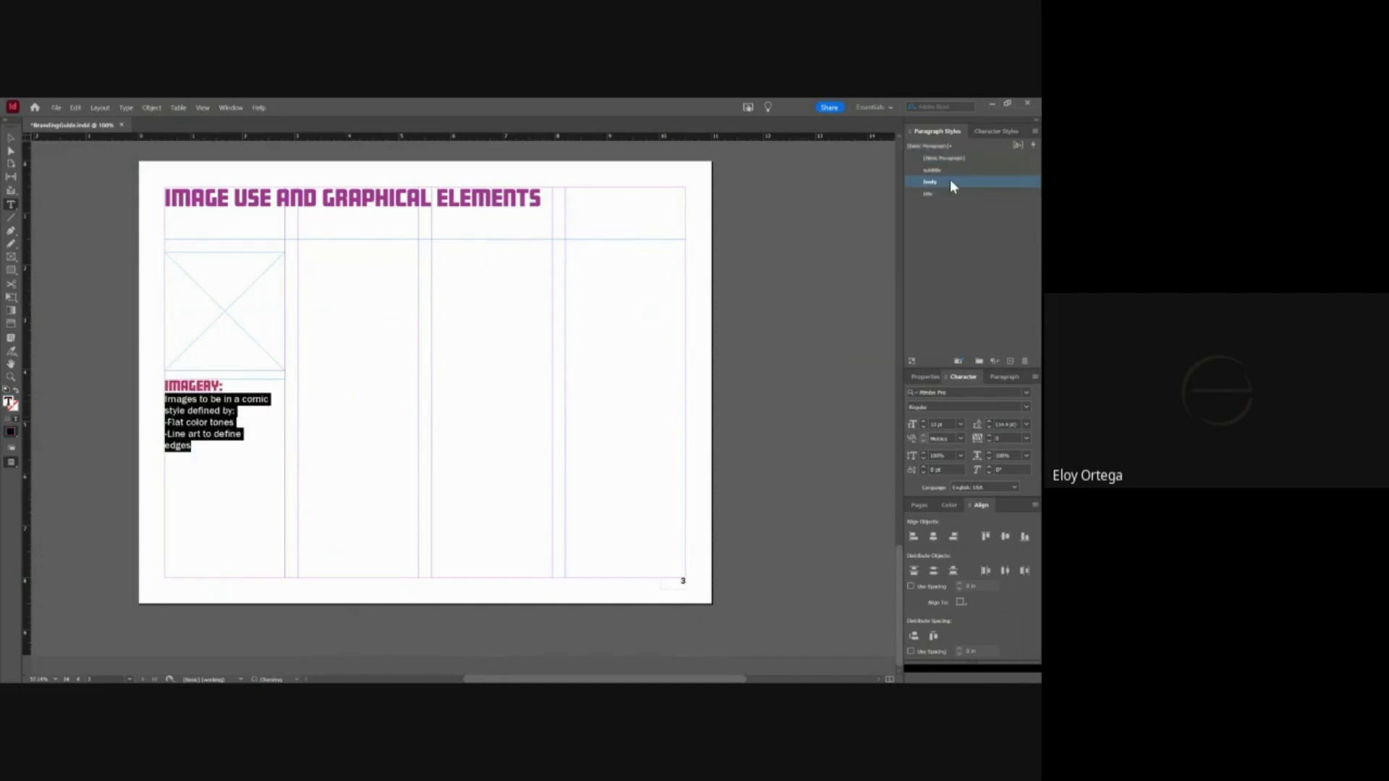
click(114, 459)
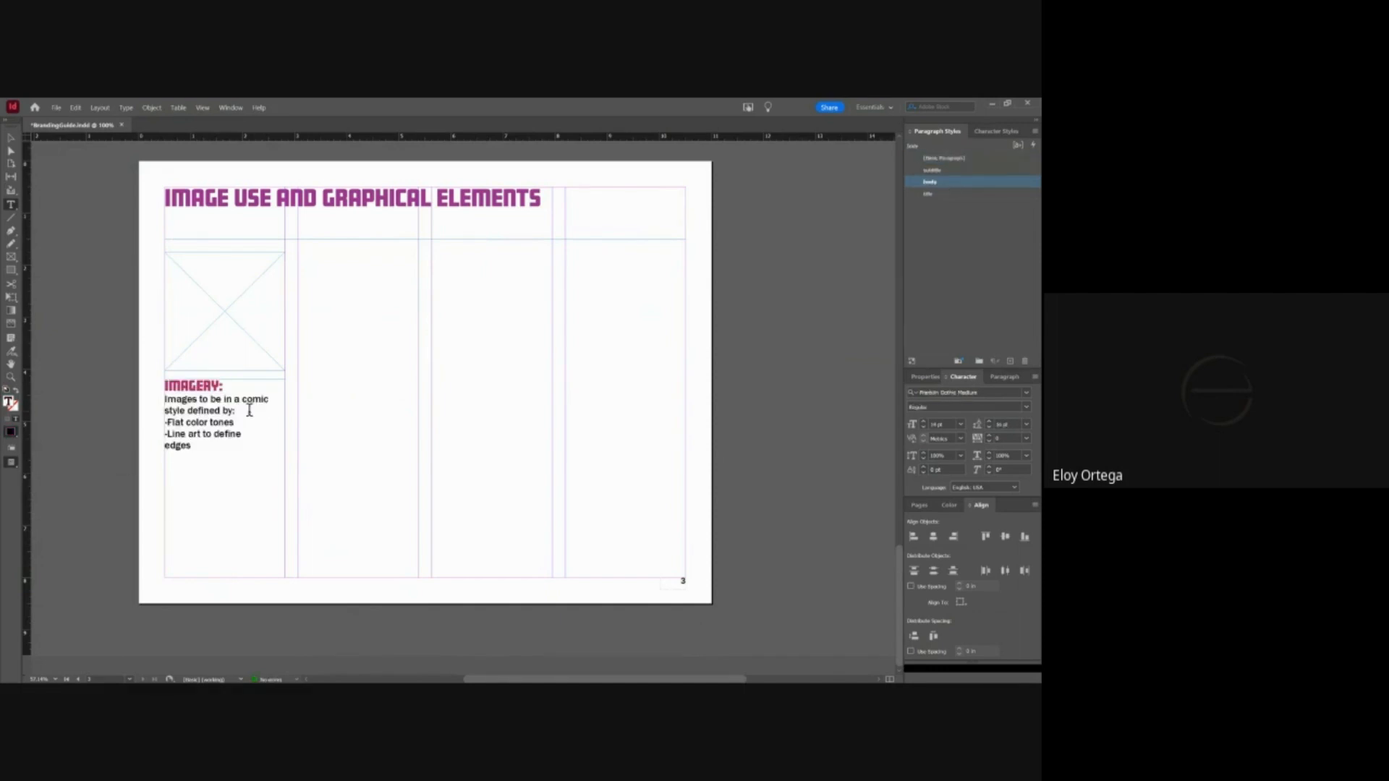
- Indent the "Flat color tones" and "Line art to define edges" lines with tabs, including the wrapped word "edges"
key(Tab)
key(Down)
key(Home)
key(Tab)
key(Tab)
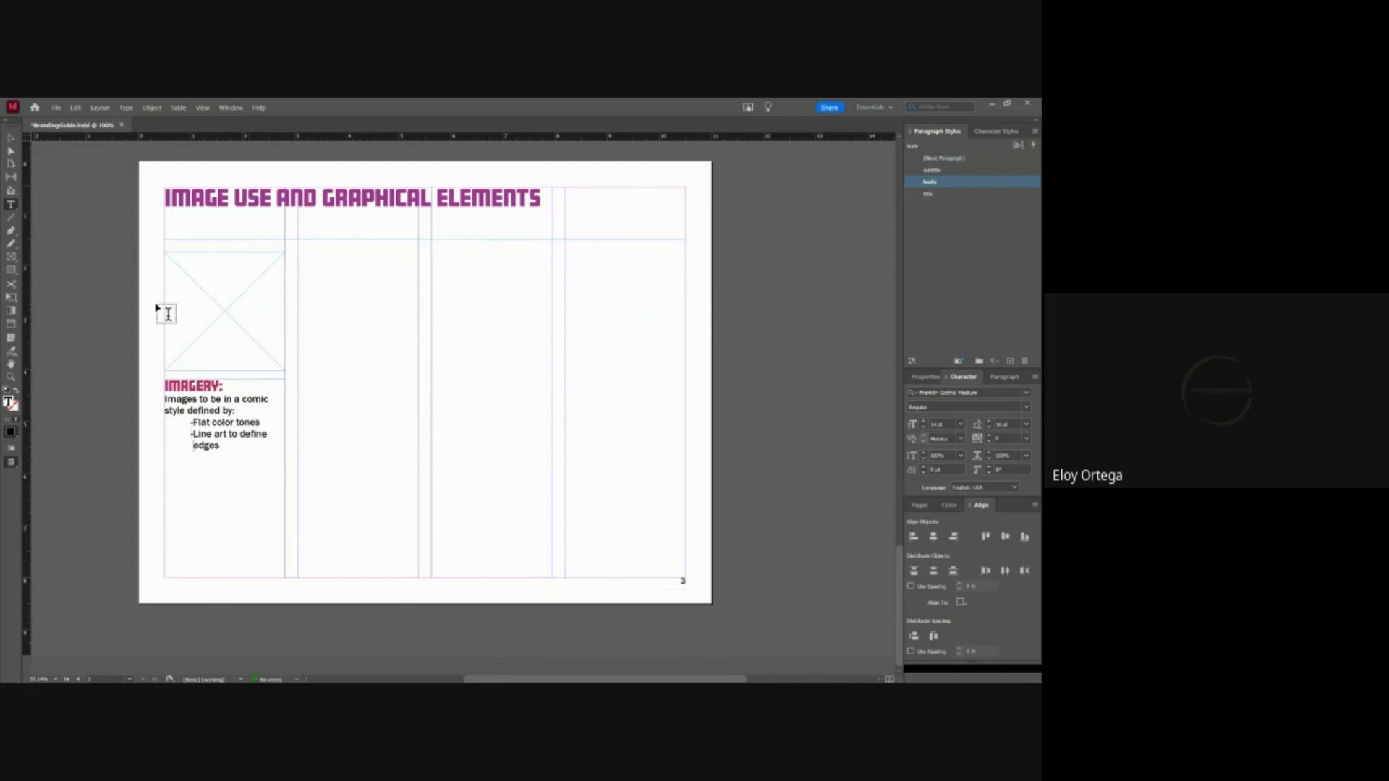
- Place the image "Screenshot 2023-06-09 120417.png" in the first column's image frame
click(12, 141)
click(252, 337)
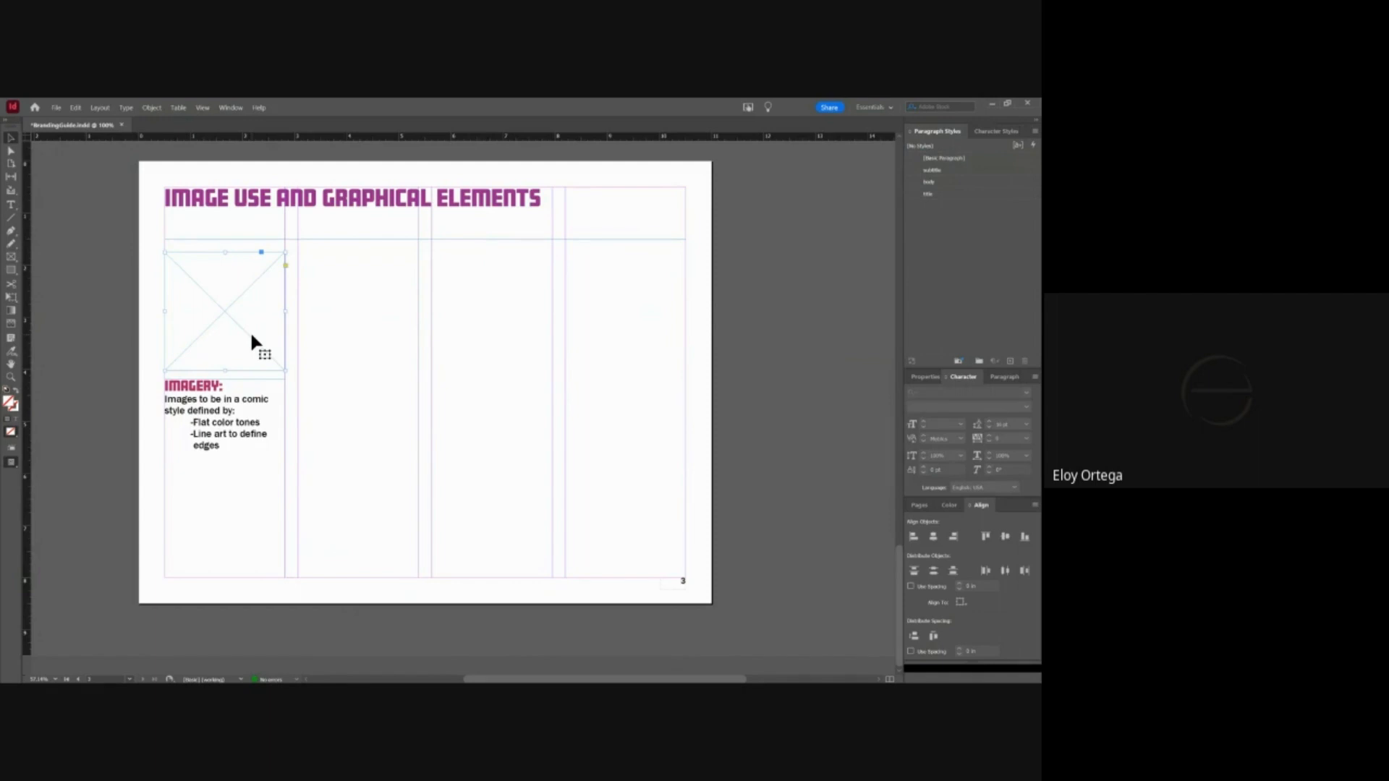
right_click(252, 337)
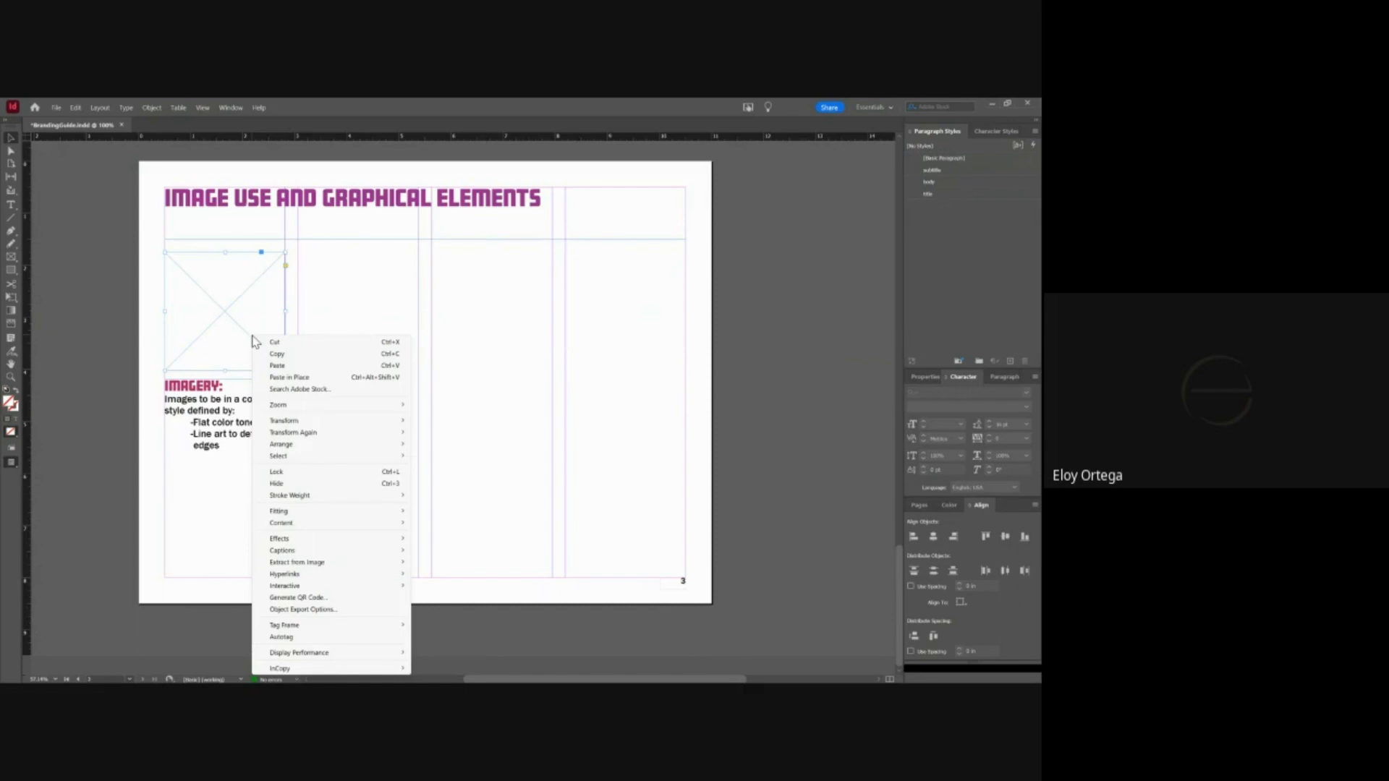
click(352, 303)
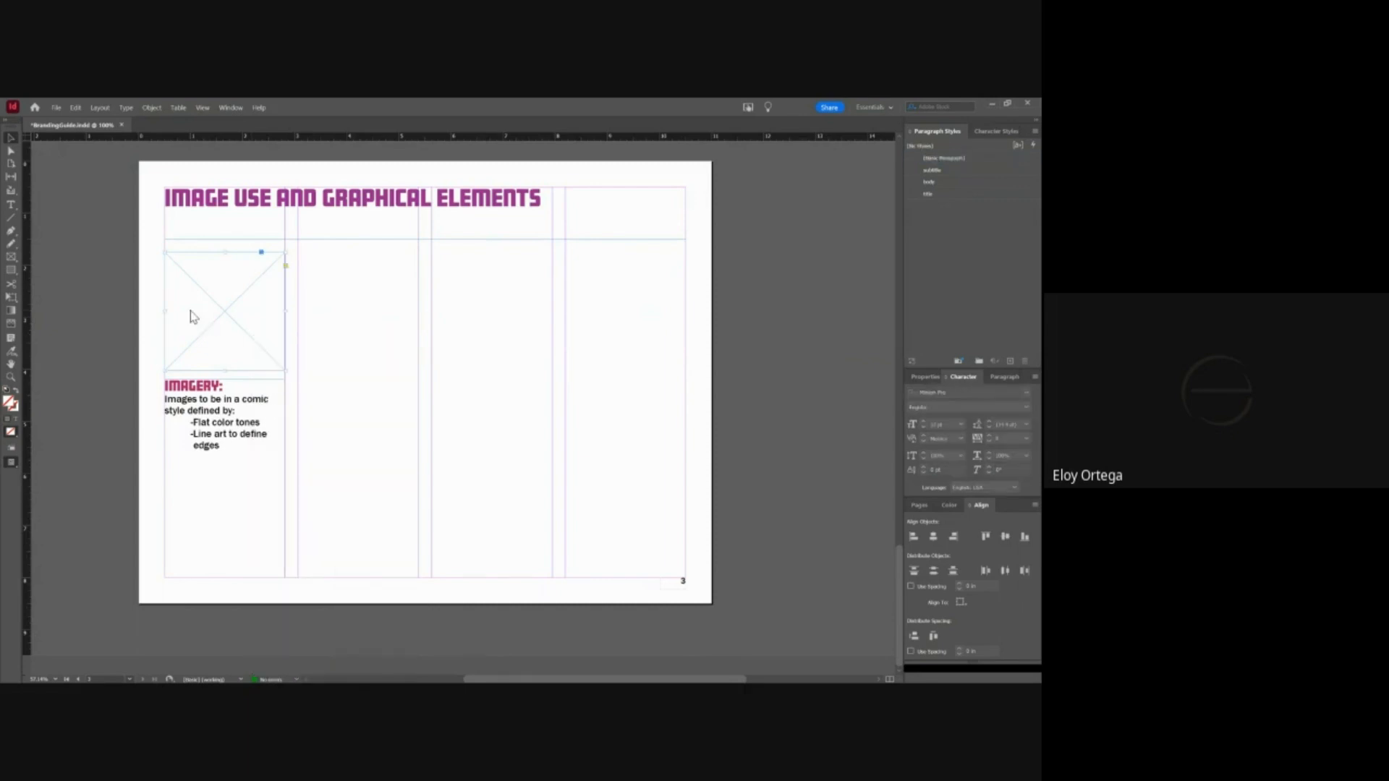
key(ctrl+d)
click(498, 354)
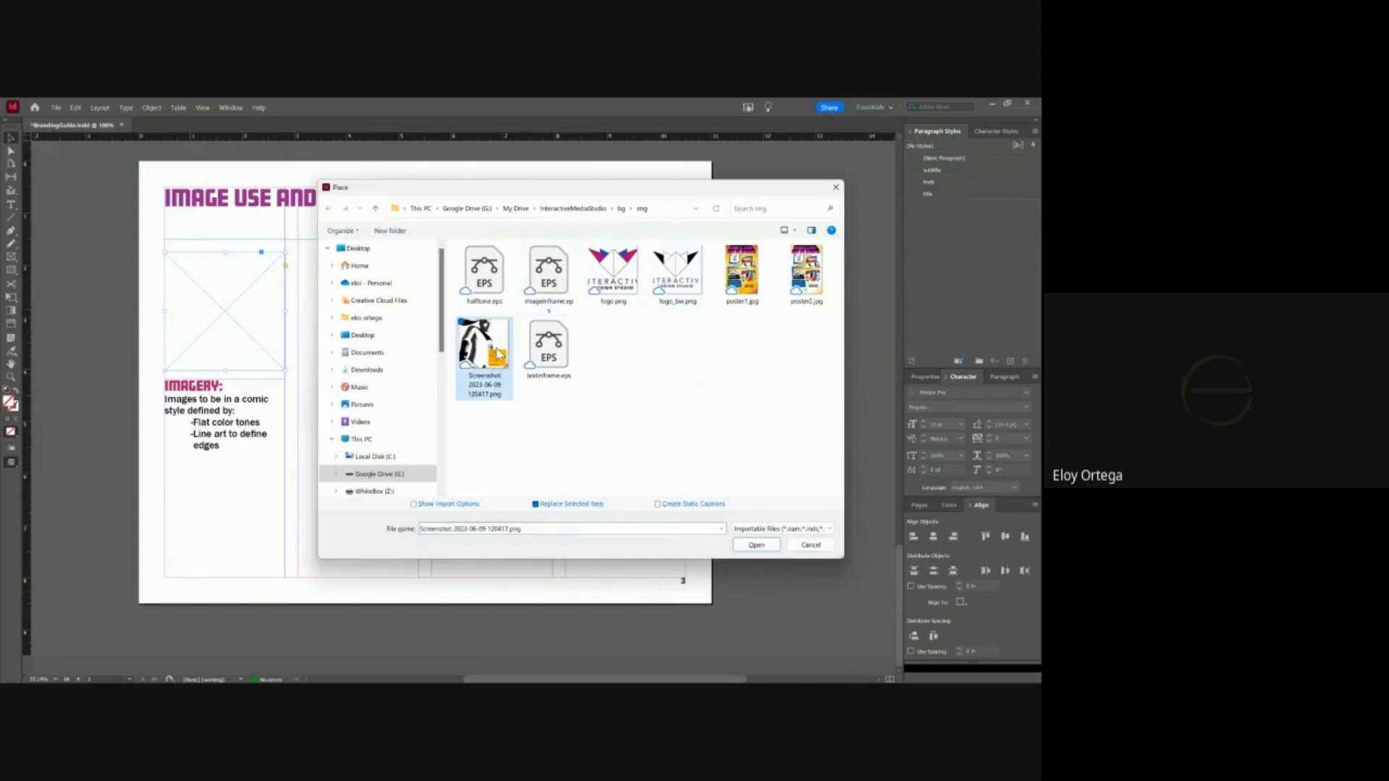
click(757, 545)
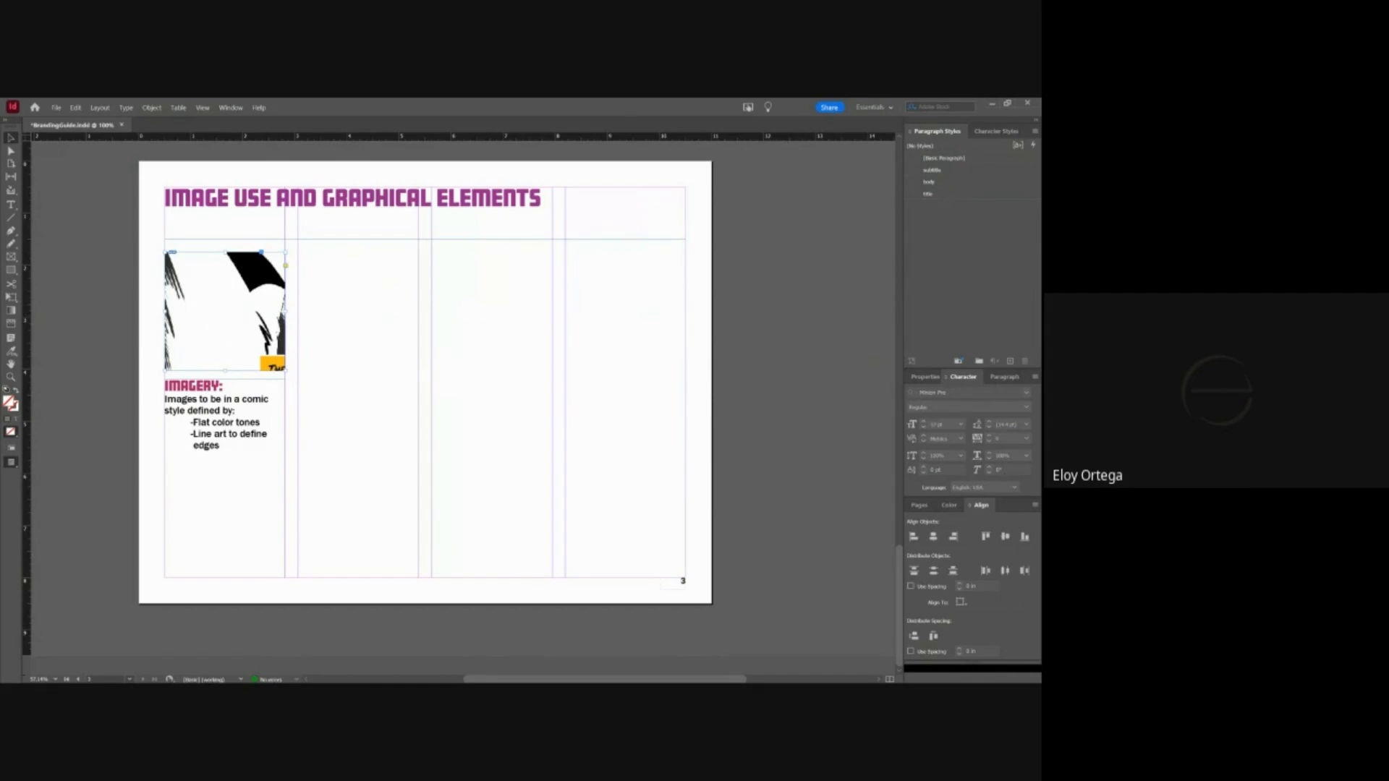
- Fit the placed image's content proportionally to its frame
key(ctrl+d)
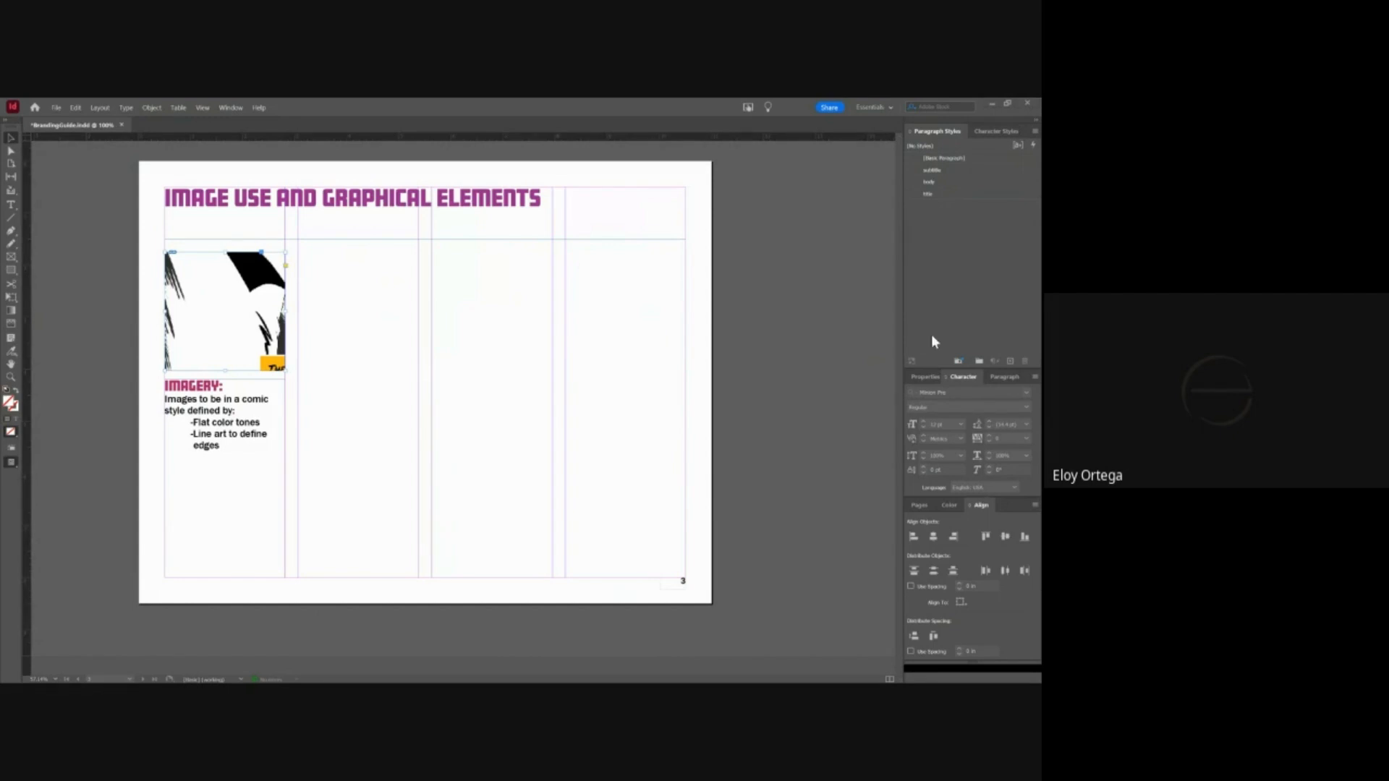
click(925, 376)
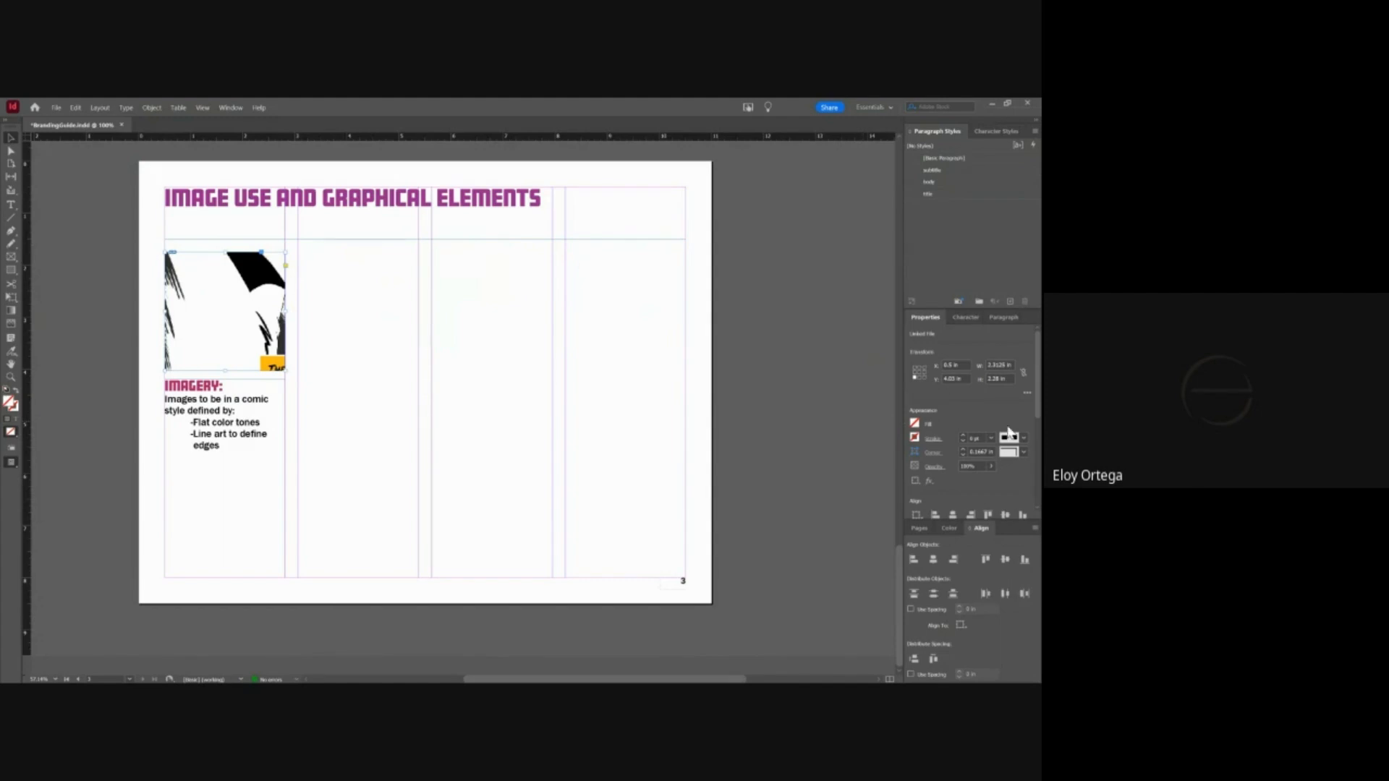
drag(1037, 399, 1041, 485)
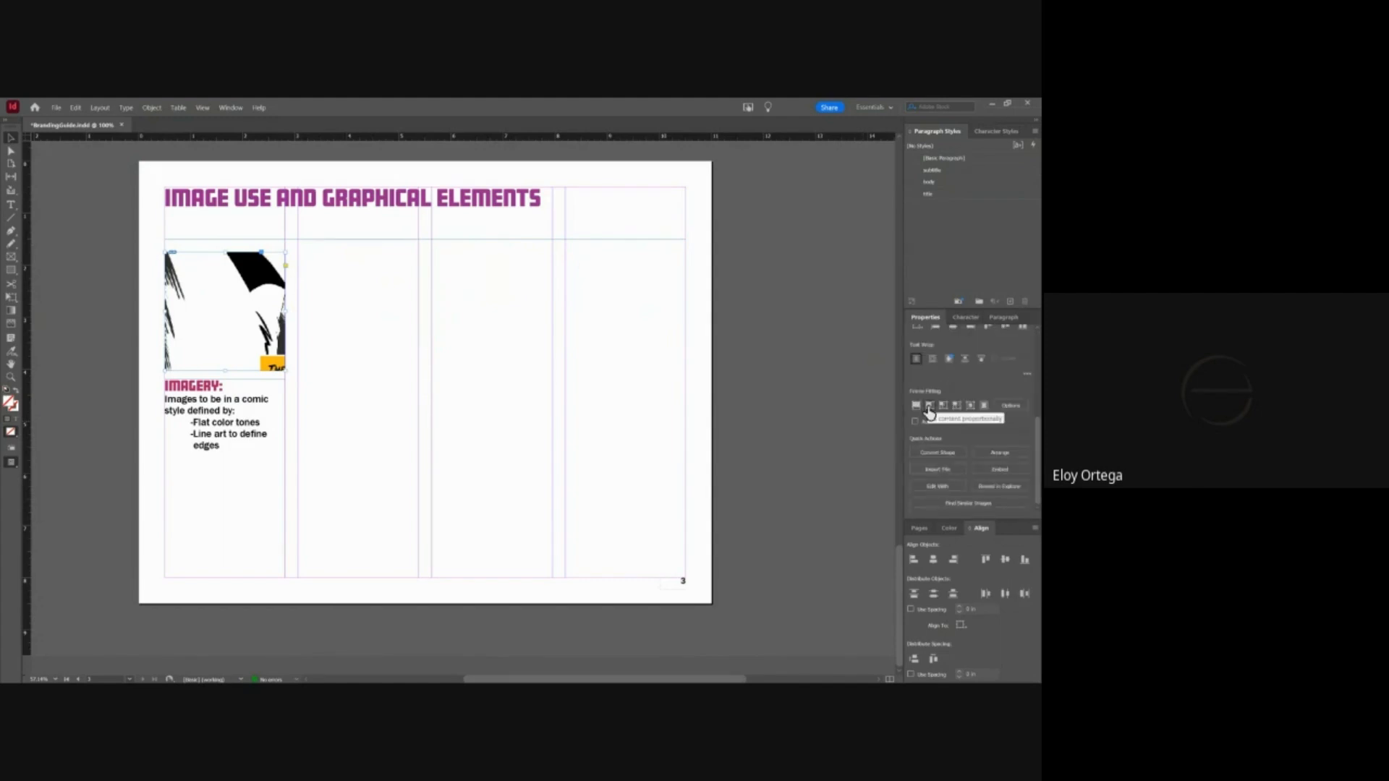
click(930, 407)
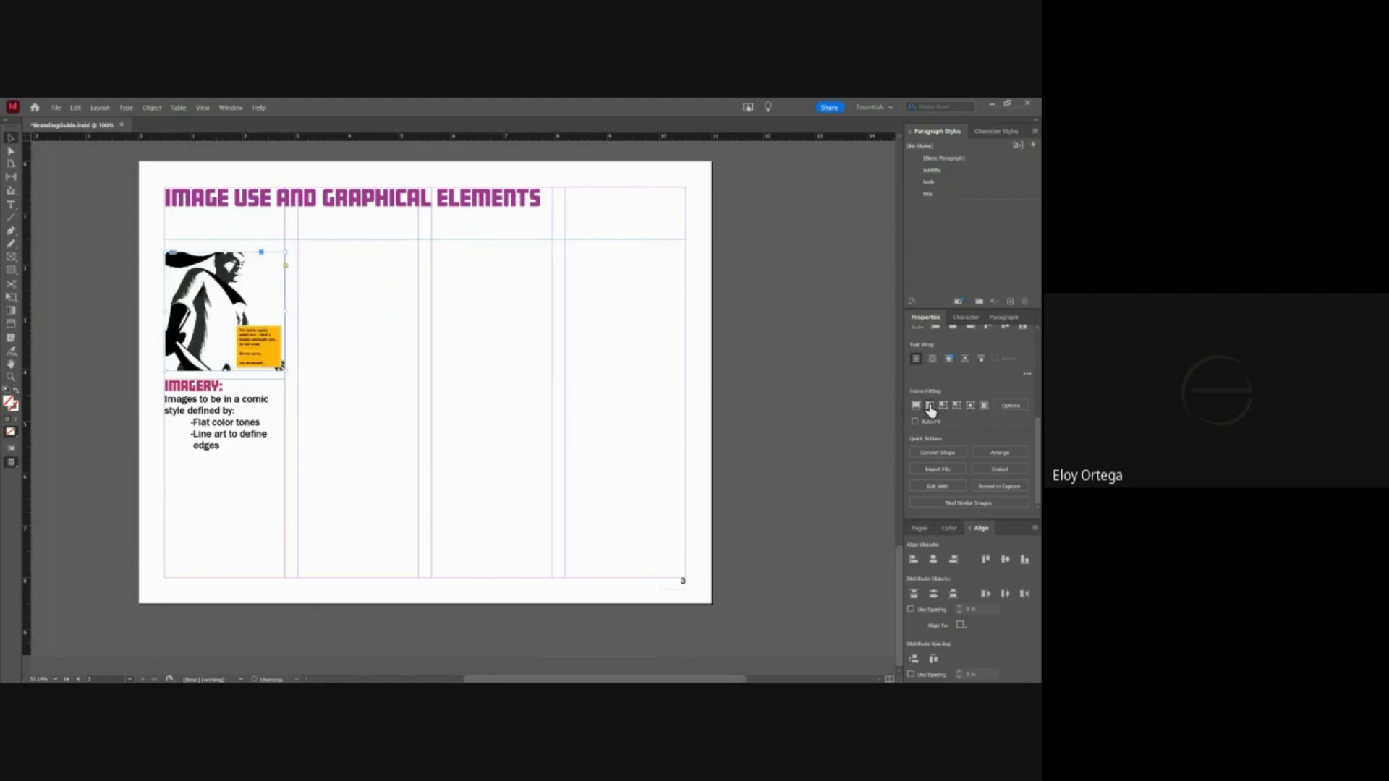
right_click(337, 324)
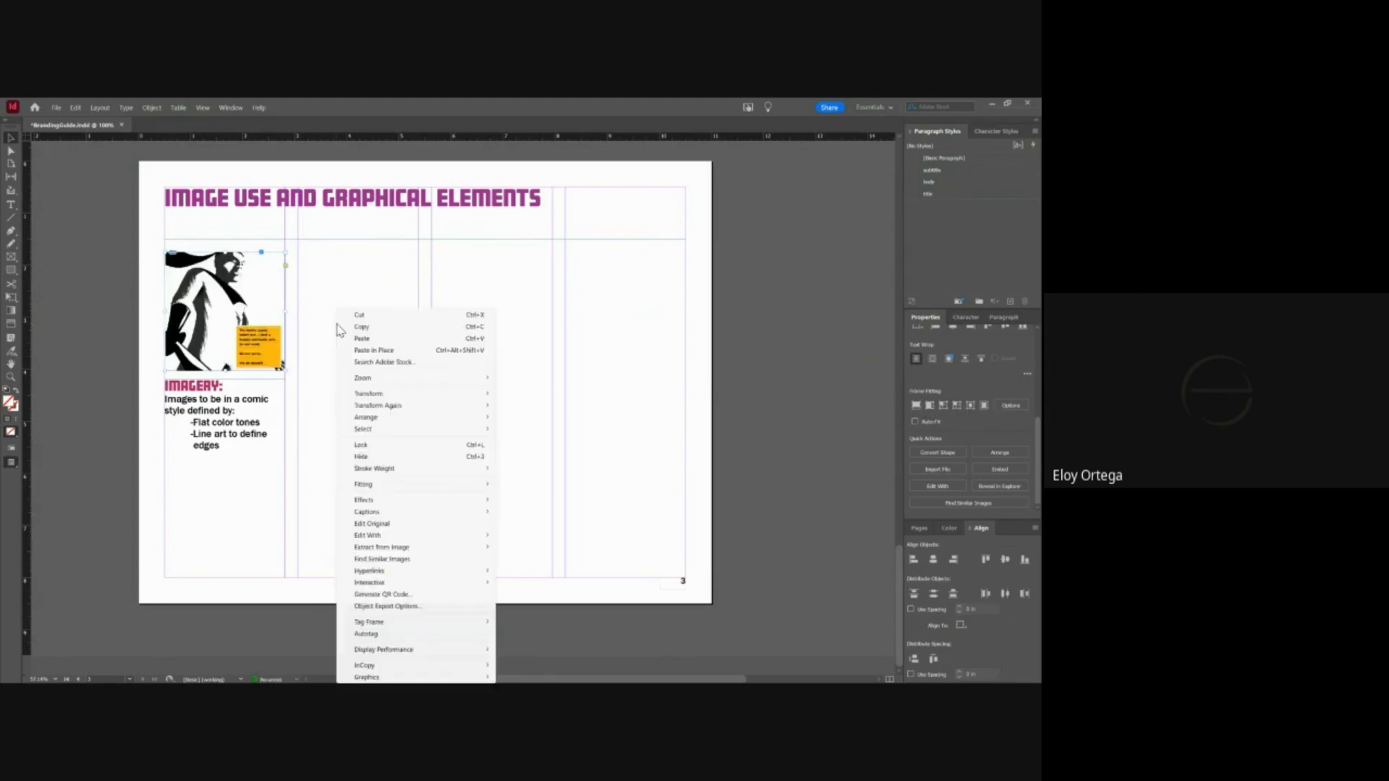
click(302, 355)
- Duplicate the image and Imagery text block into the second column, level with the original
click(246, 286)
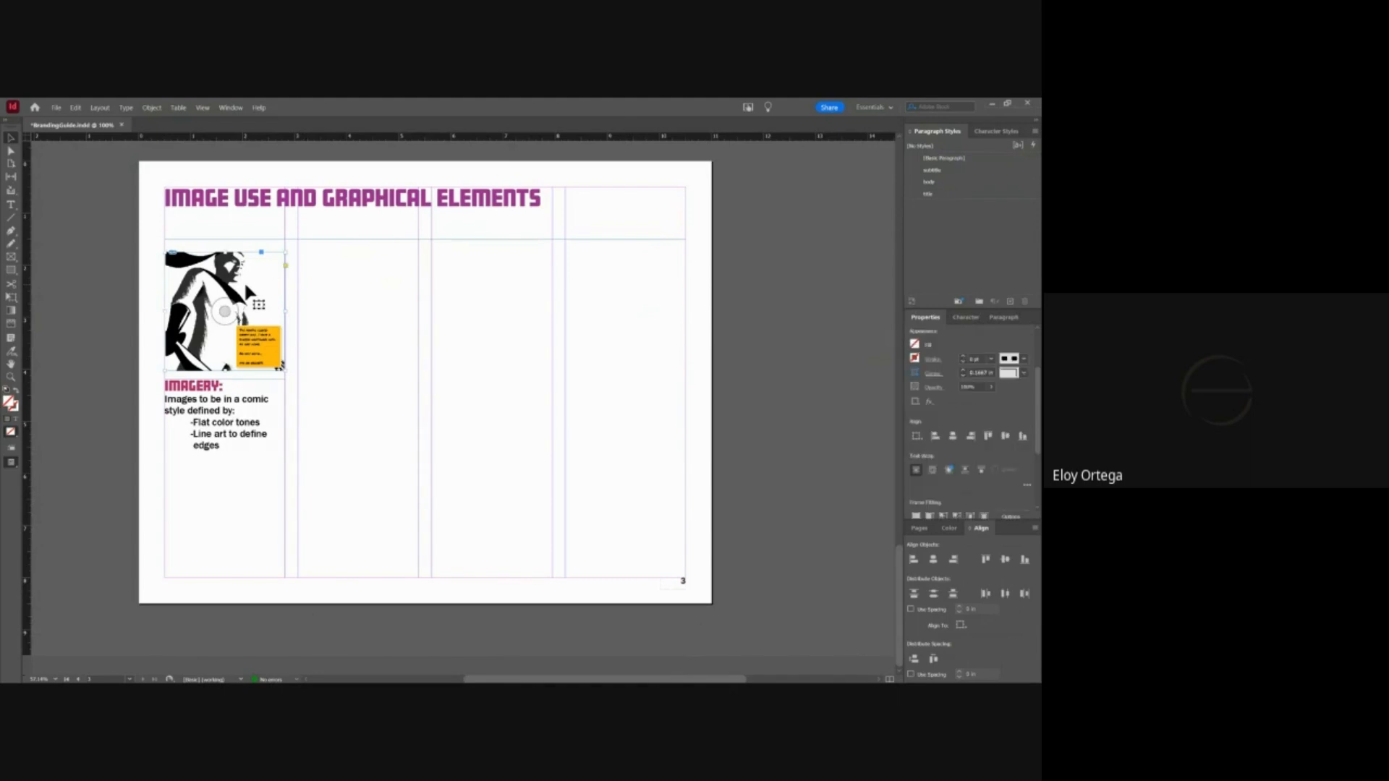
click(75, 344)
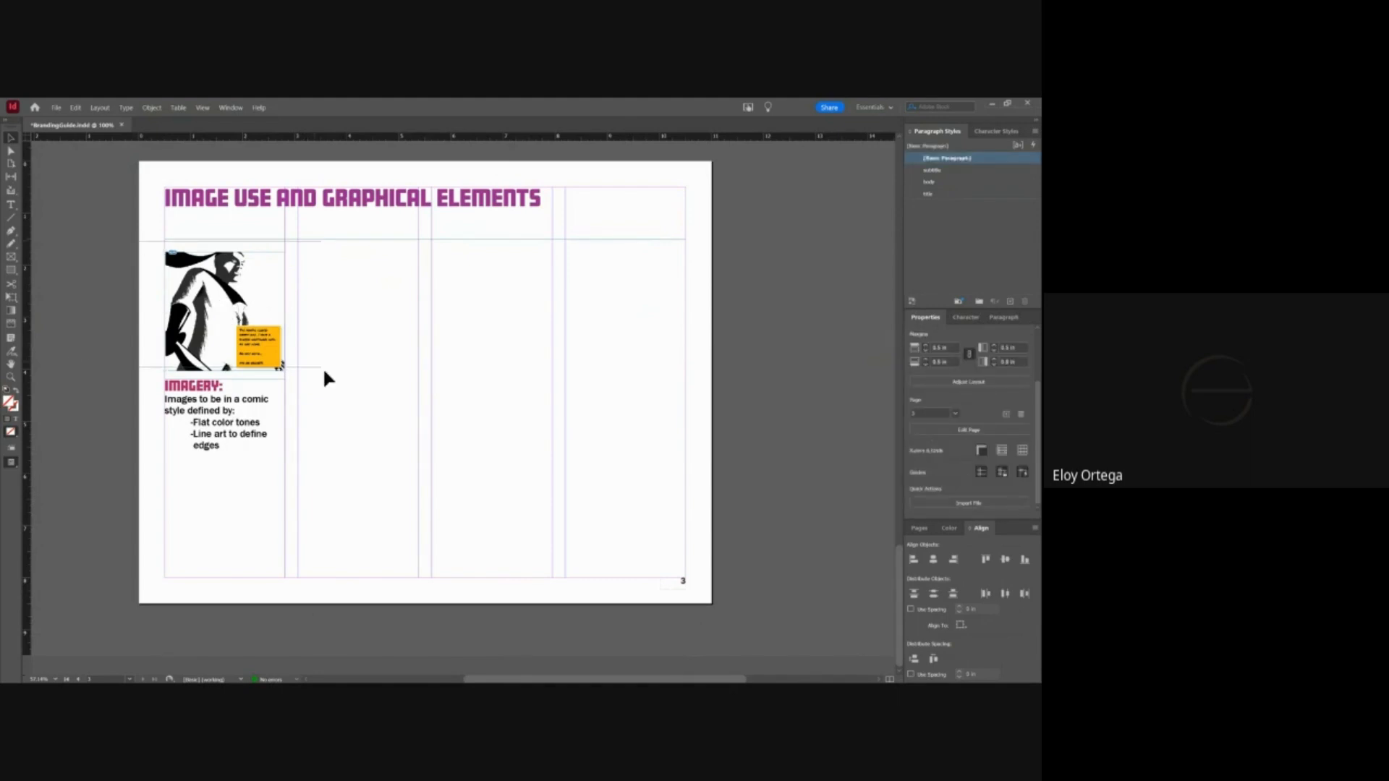
click(221, 431)
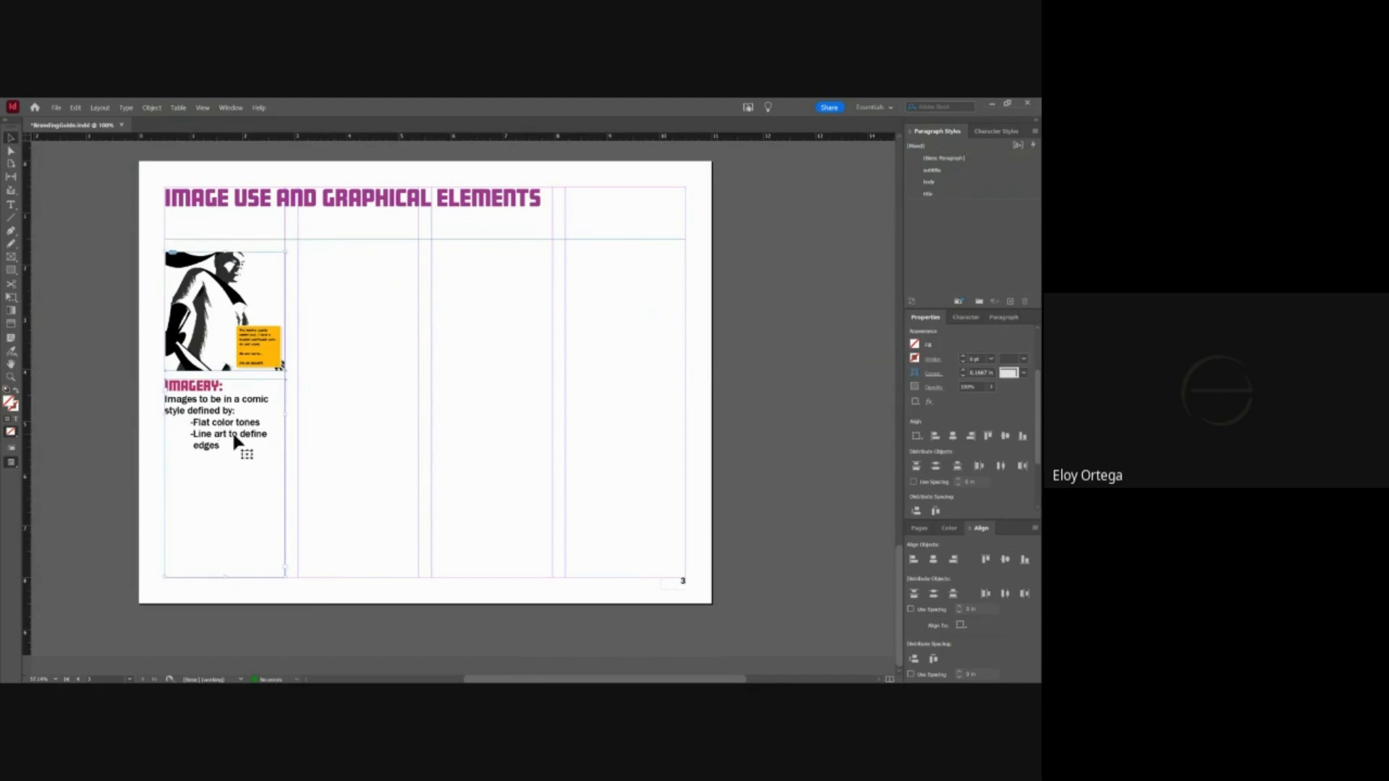
key(ctrl+v)
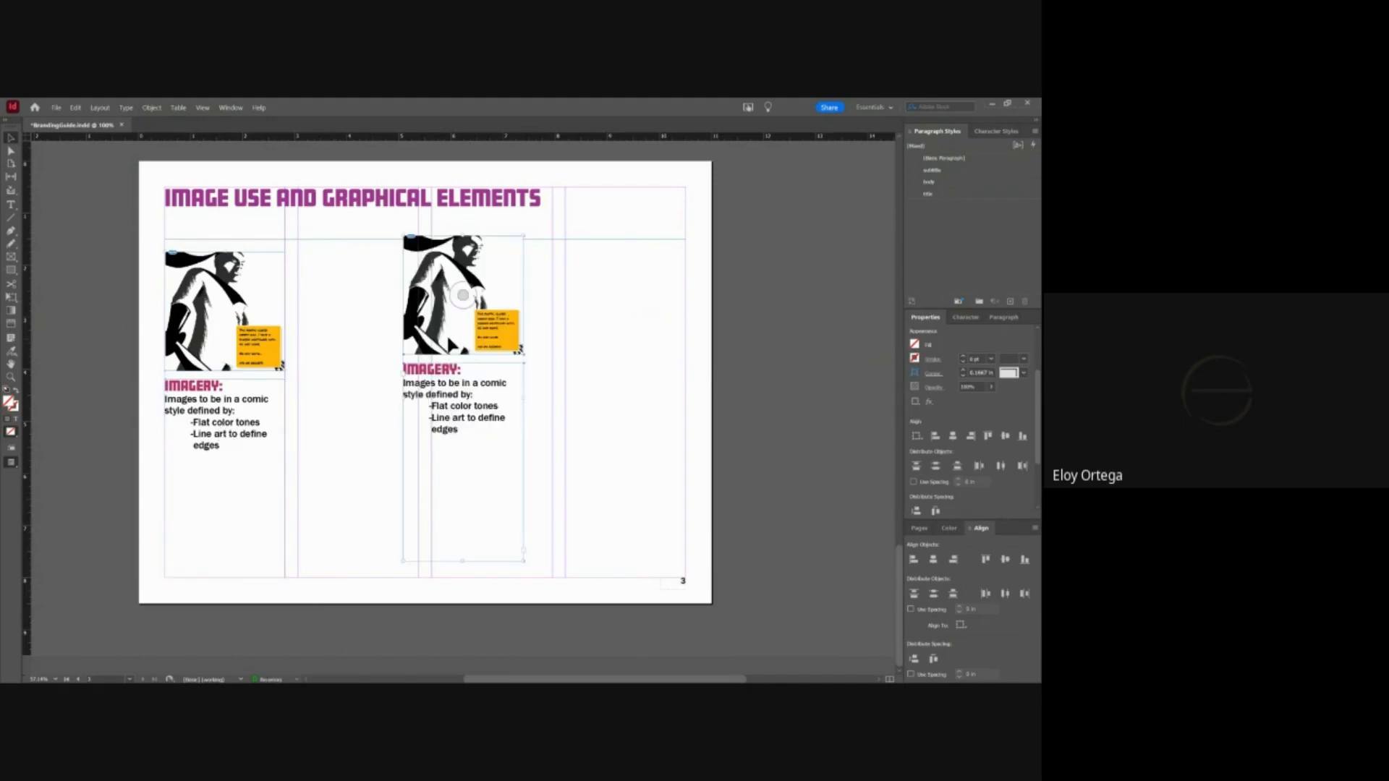
drag(463, 294, 354, 360)
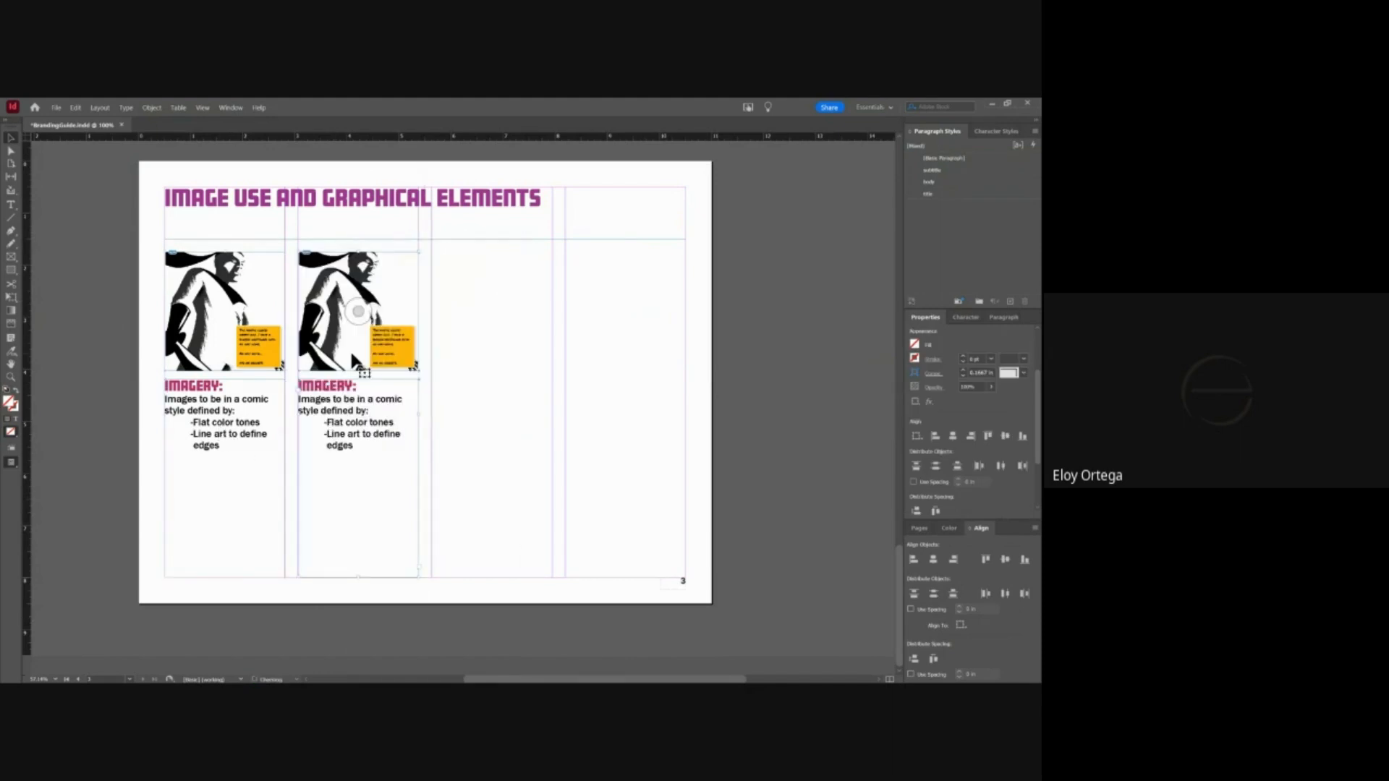
- Duplicate the image and Imagery text block into the third and fourth columns, level with the first two
key(ctrl+v)
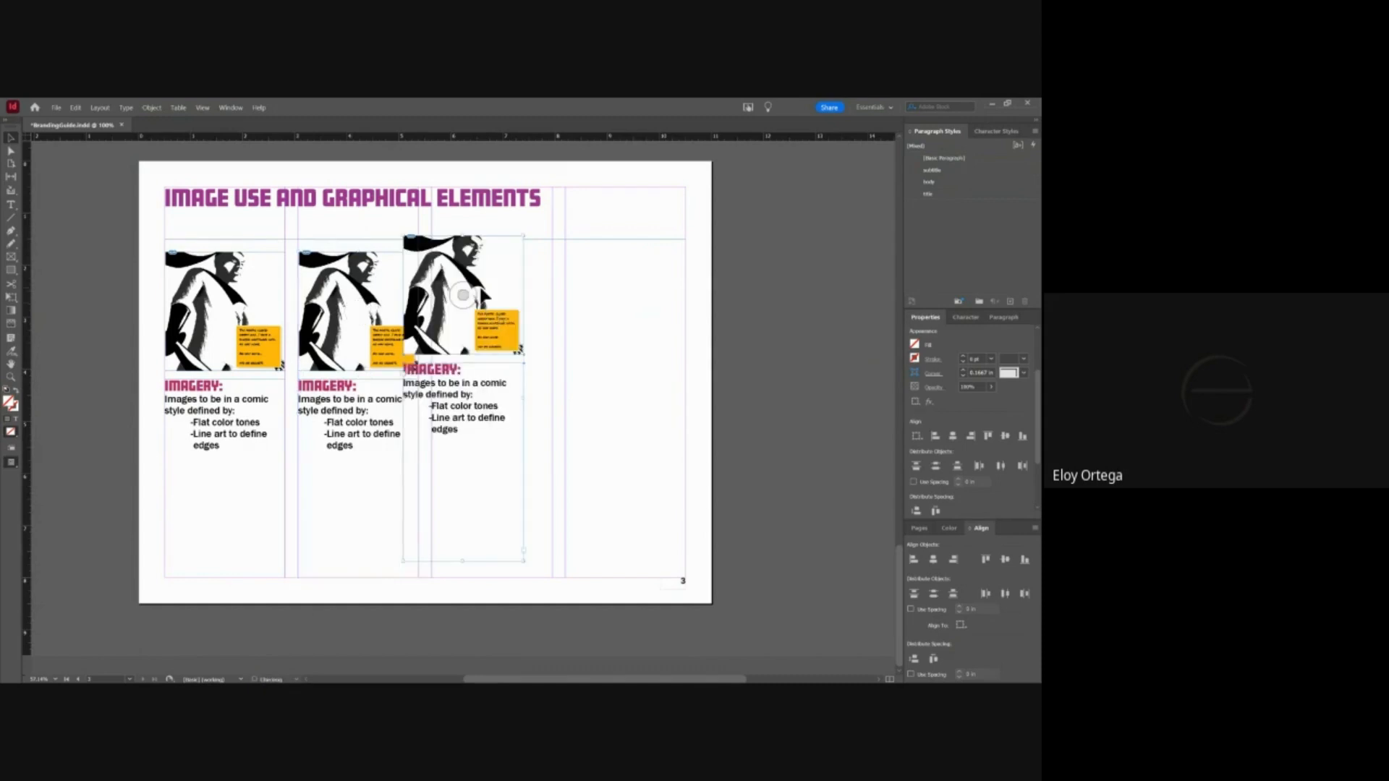
drag(483, 289, 456, 449)
key(ctrl+z)
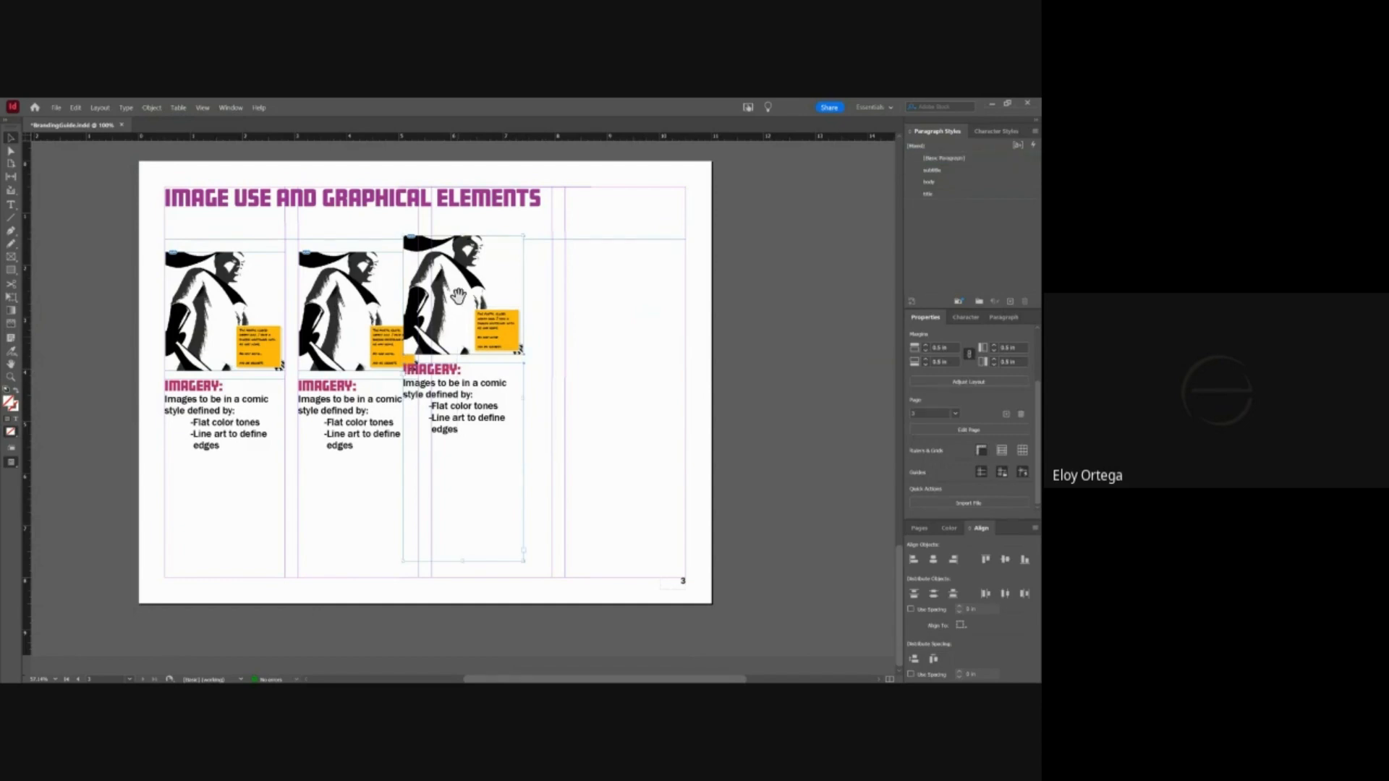
drag(547, 271, 460, 460)
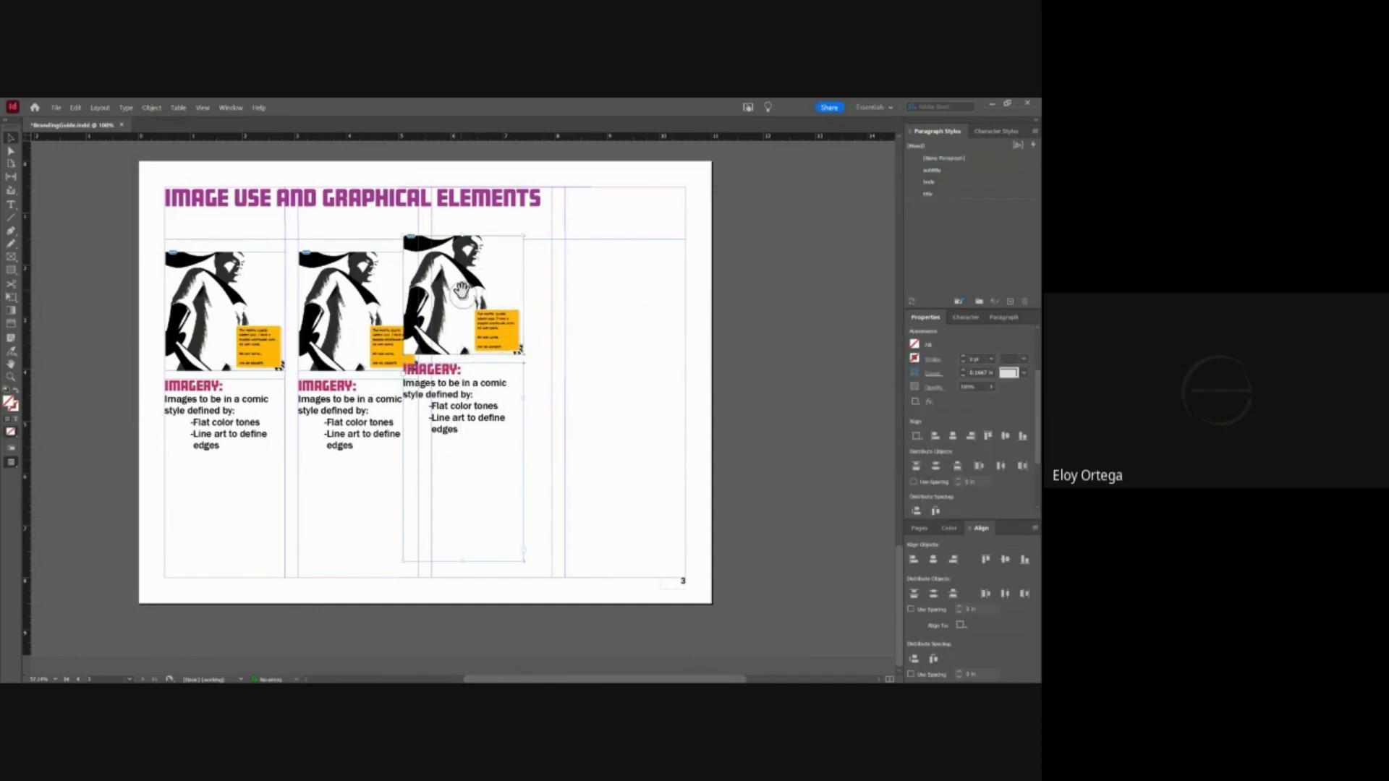
drag(444, 339, 472, 359)
key(ctrl+v)
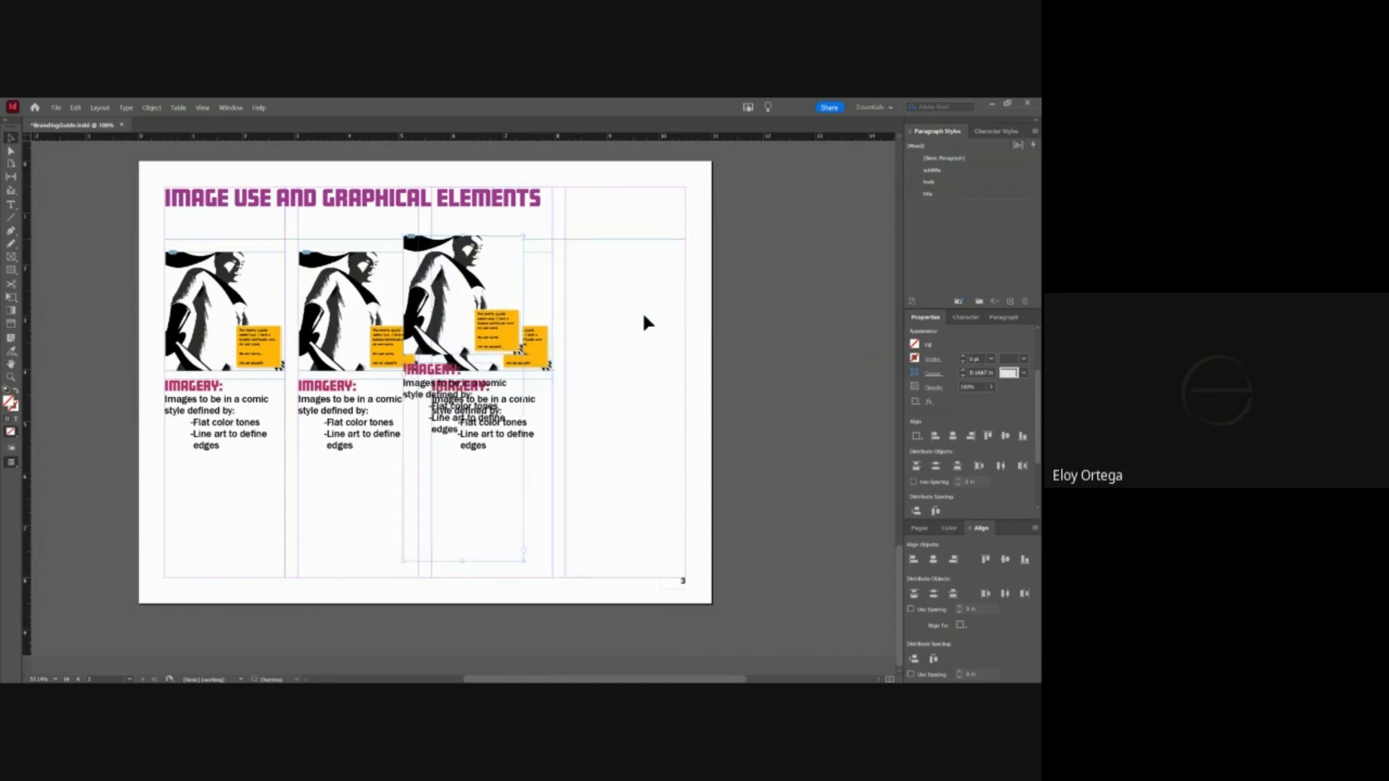
drag(494, 269, 680, 260)
click(795, 297)
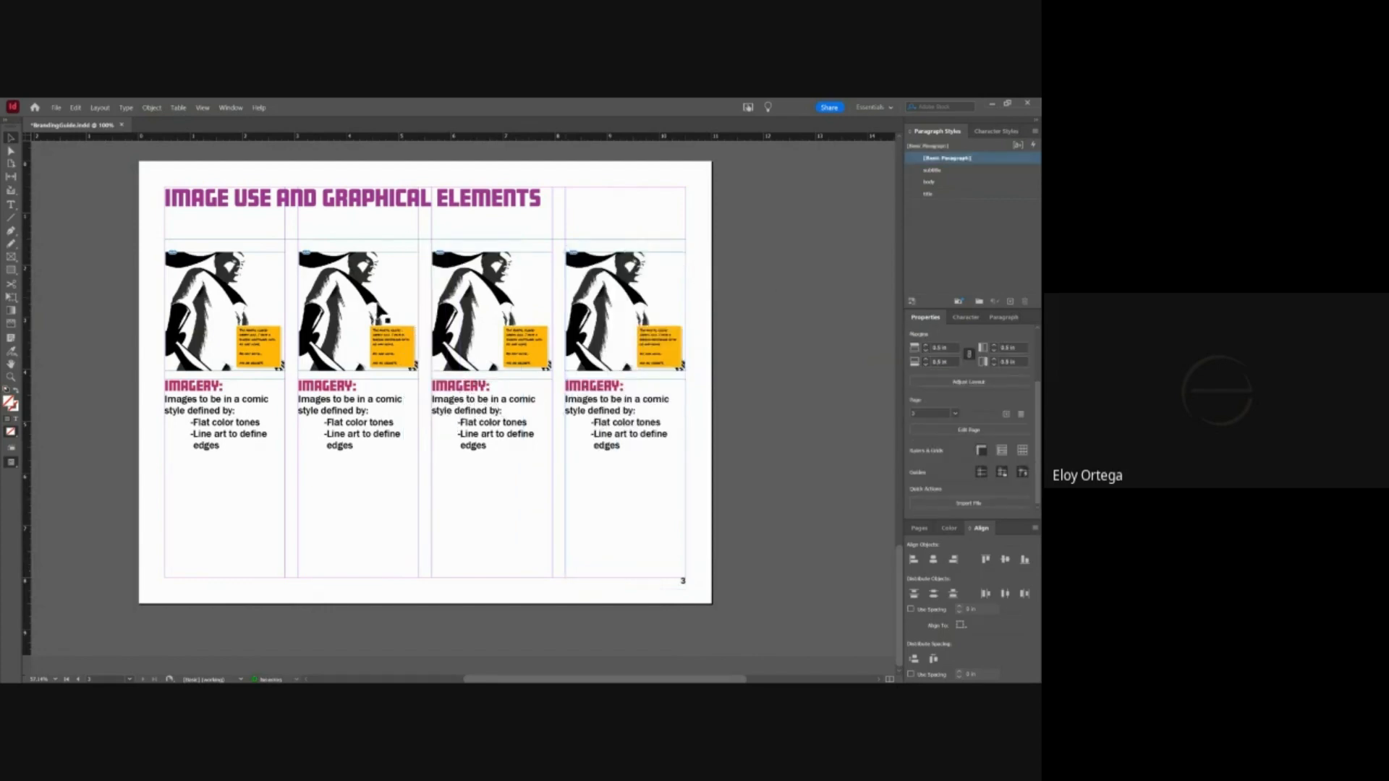
- Replace the second column's image with "imageinframe.eps"
click(330, 279)
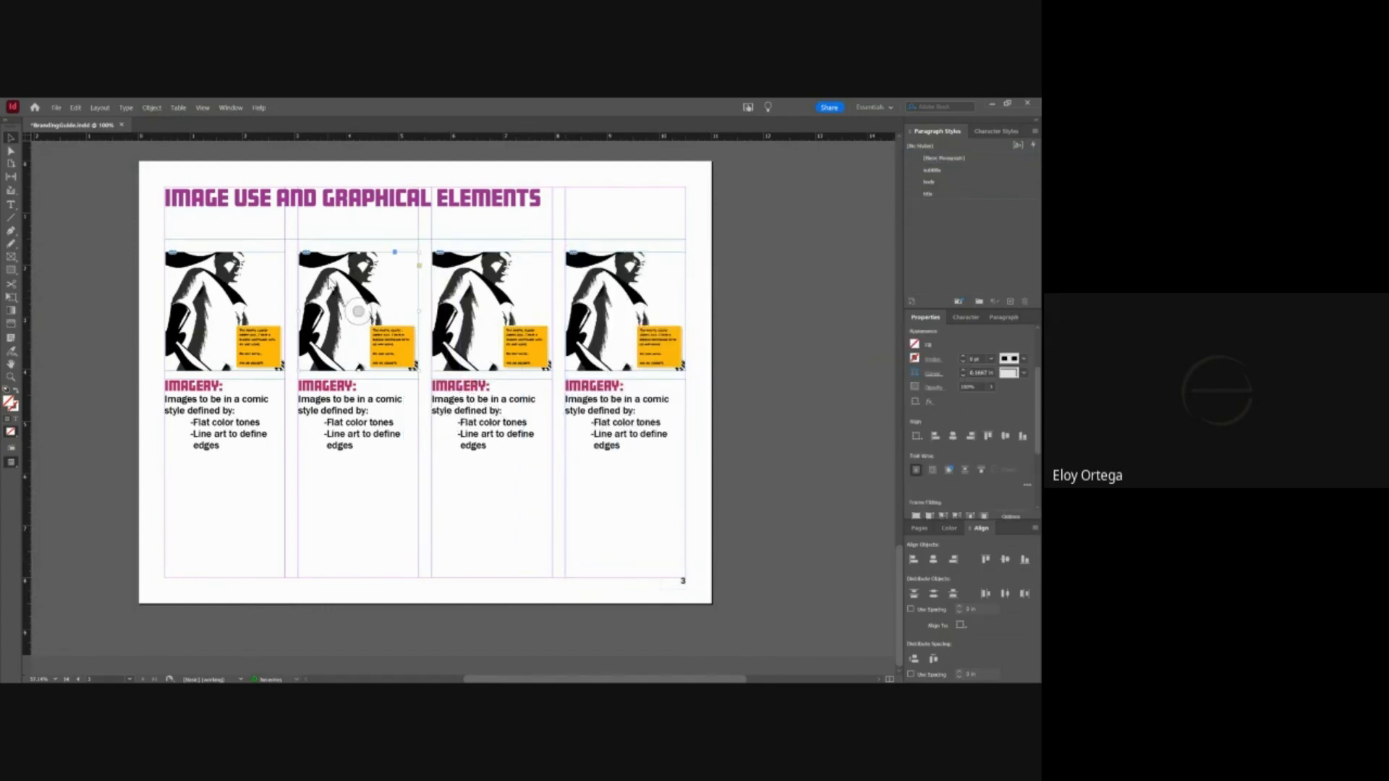
key(ctrl+d)
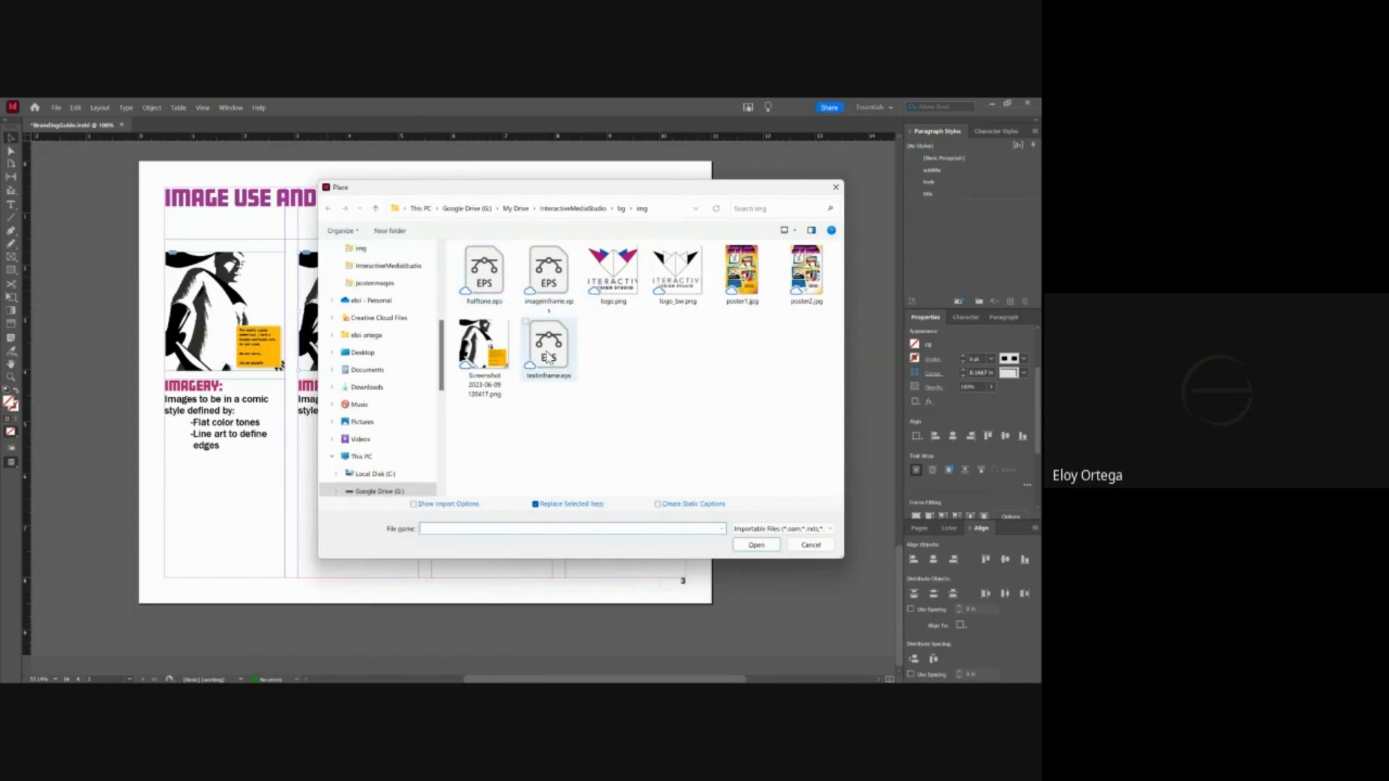
click(548, 279)
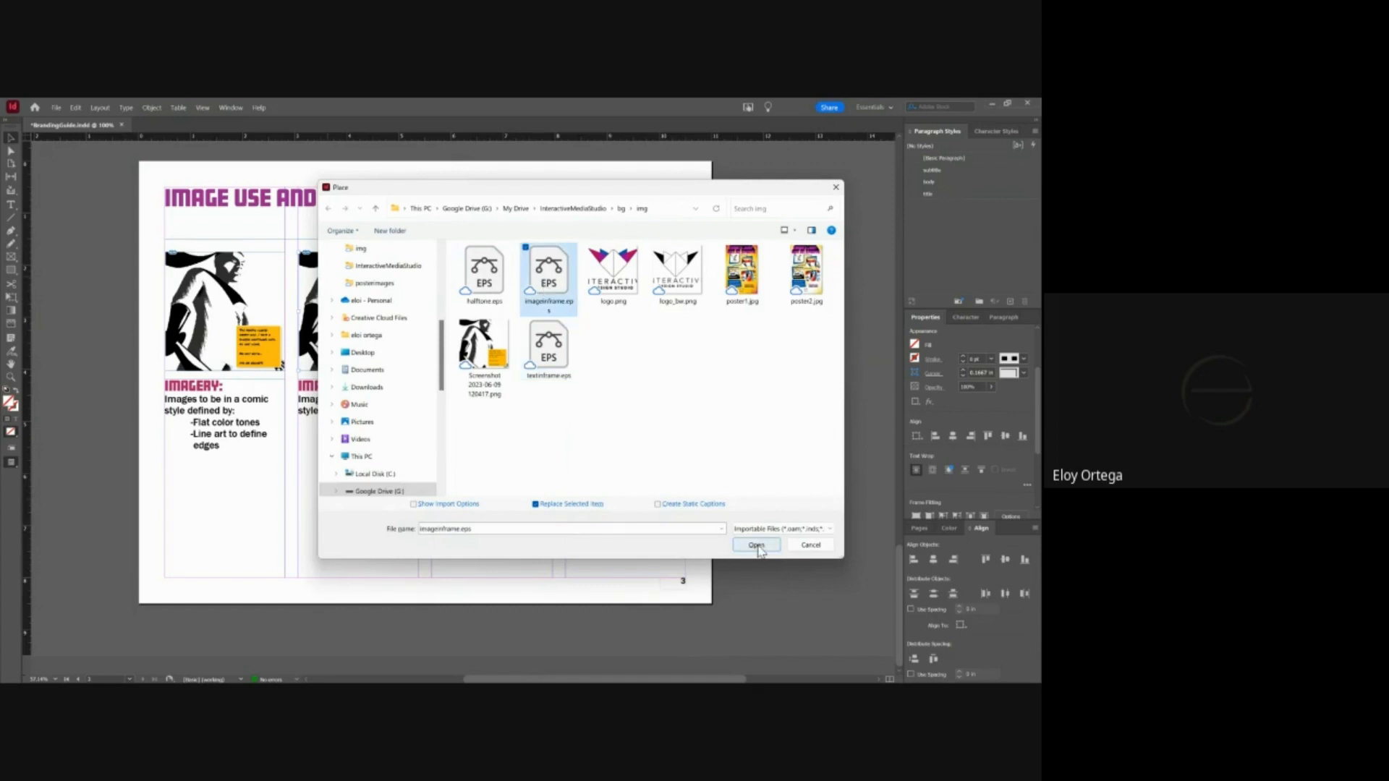
click(757, 545)
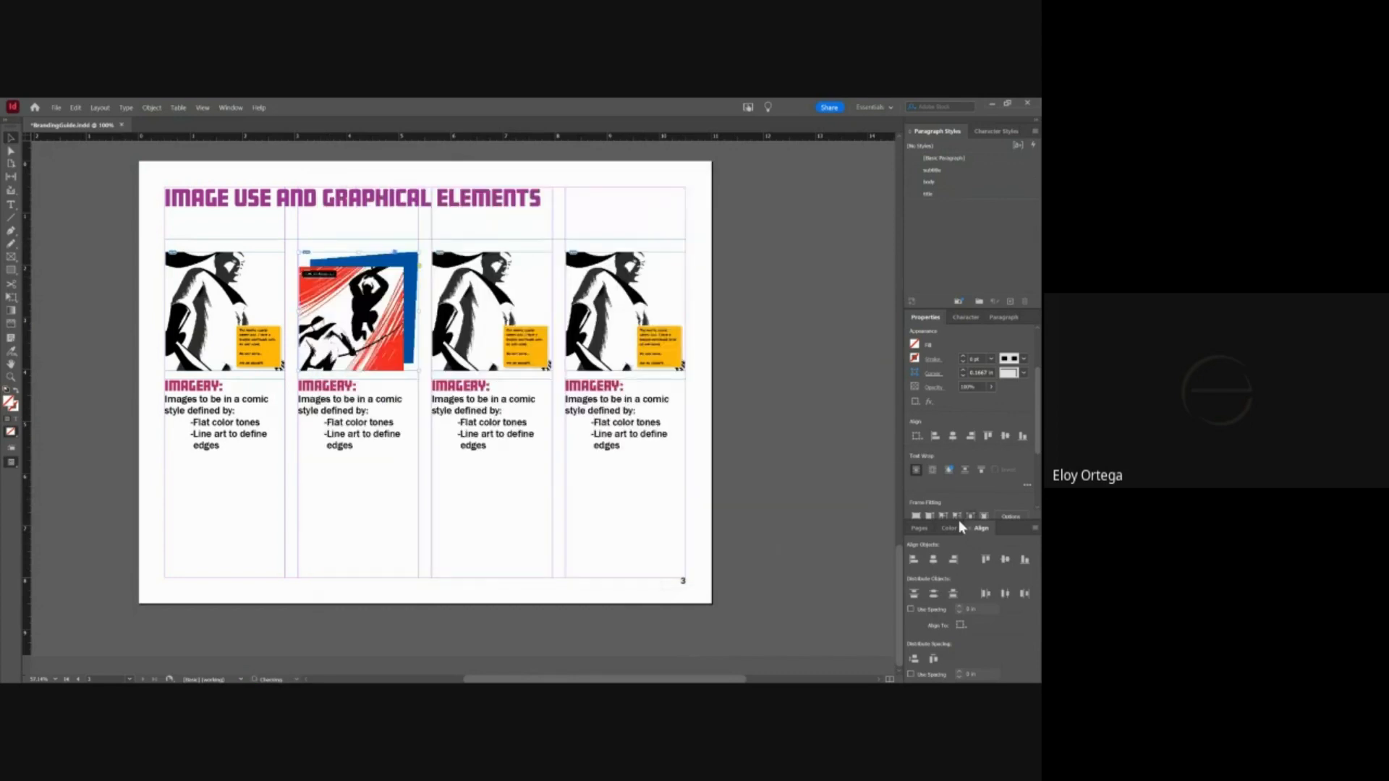
scroll(974, 458, down, 3)
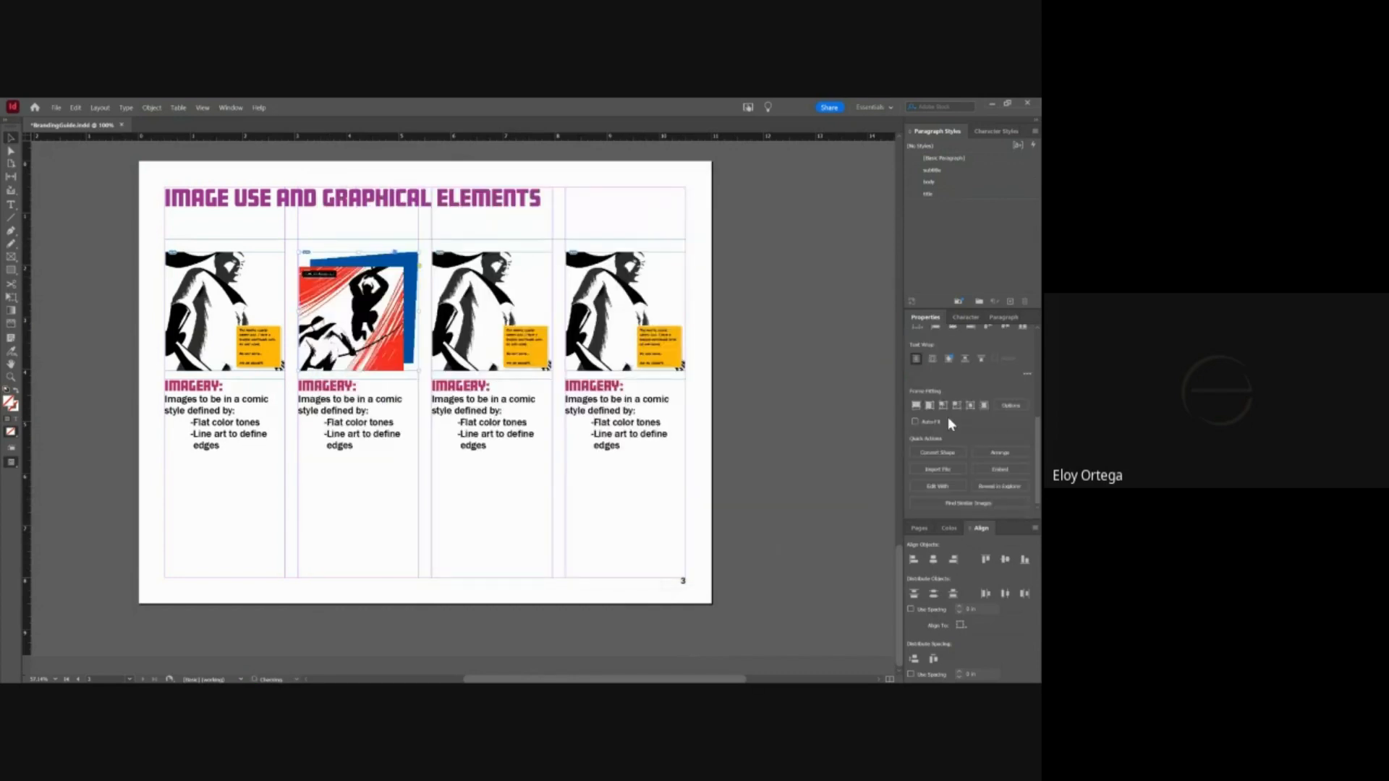
- Replace the third column's image with "textinframe.eps" and fit it proportionally within its frame
click(505, 310)
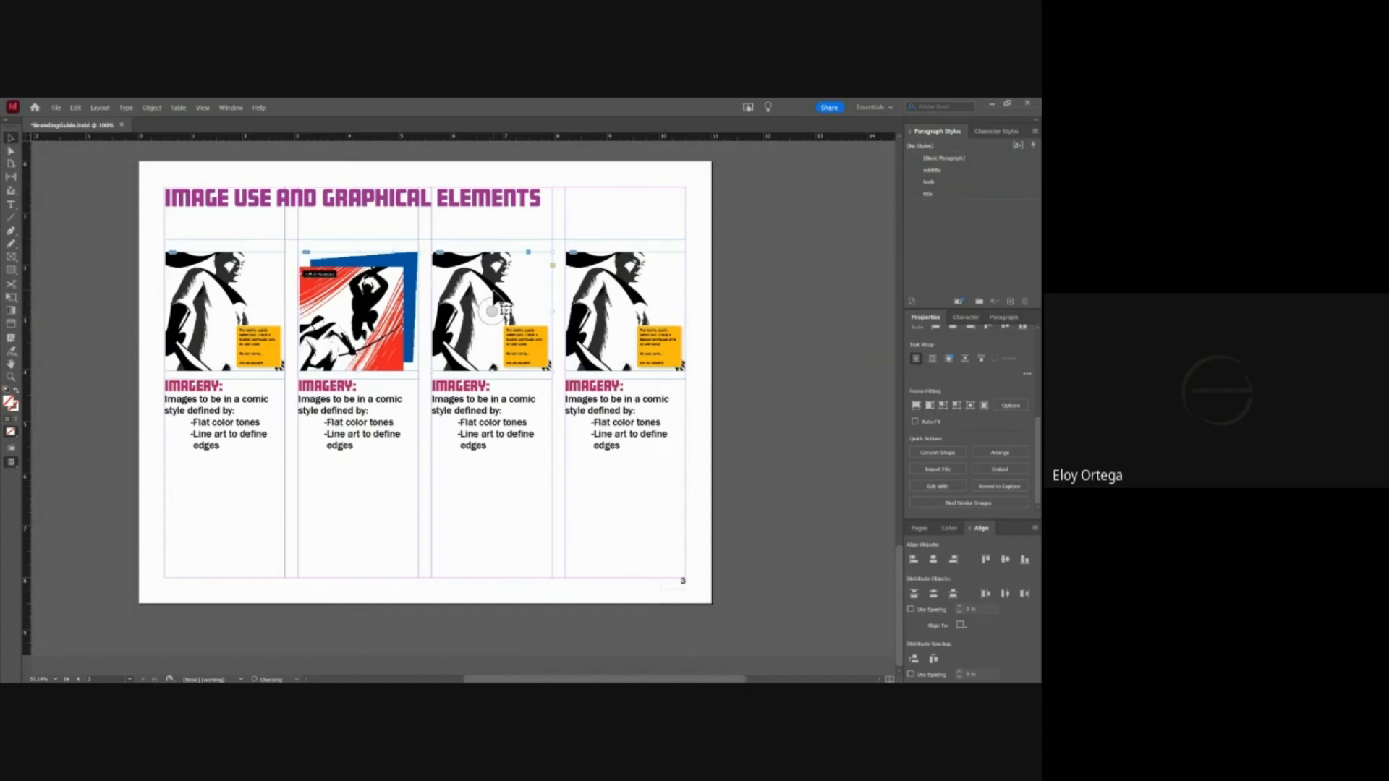
key(ctrl+d)
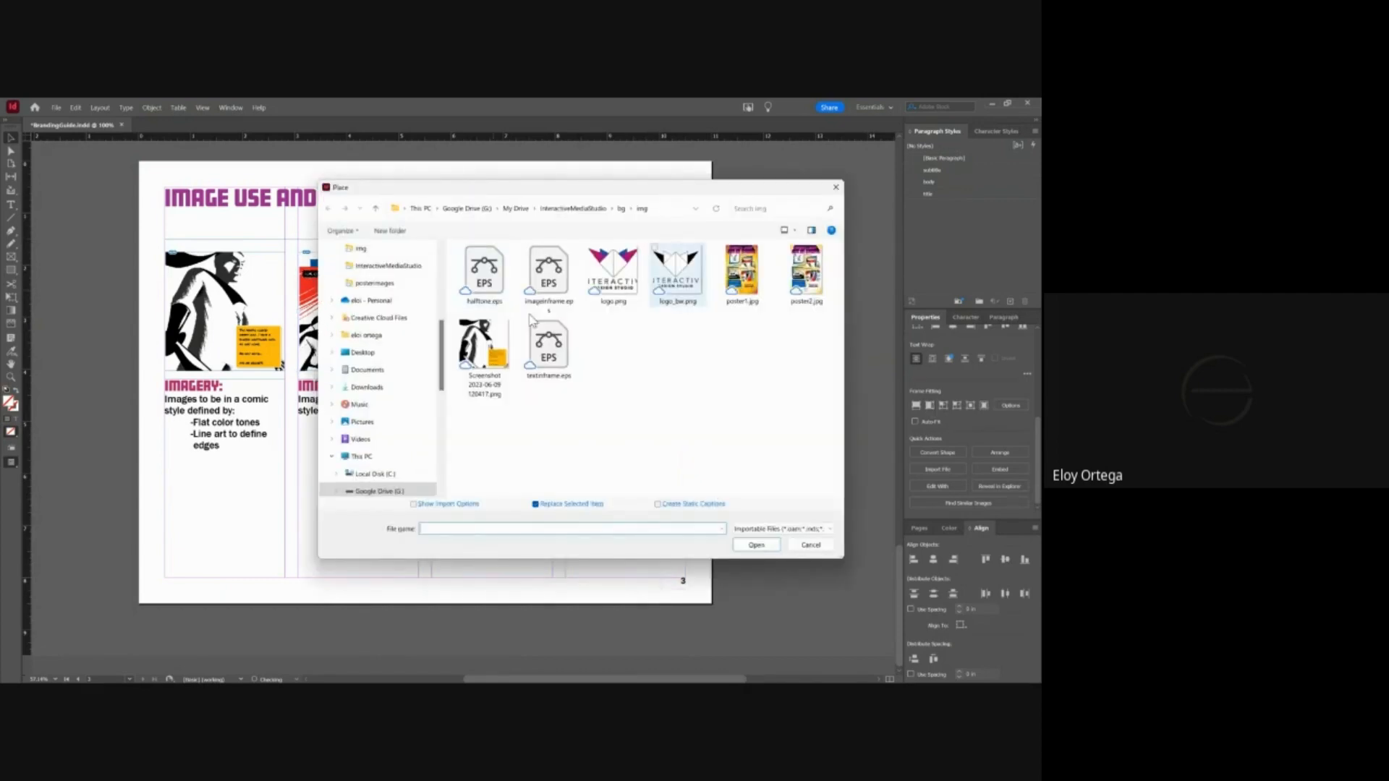
click(558, 348)
click(756, 545)
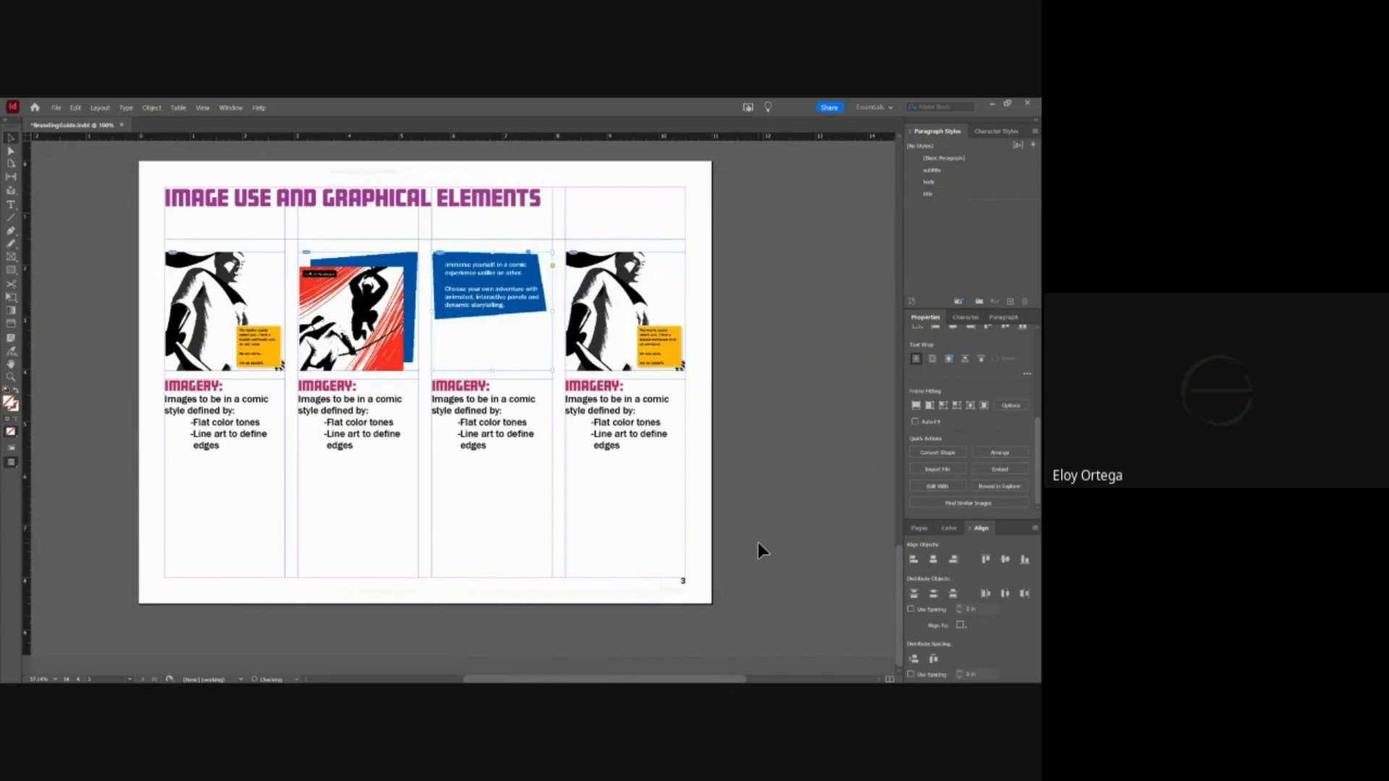
click(943, 405)
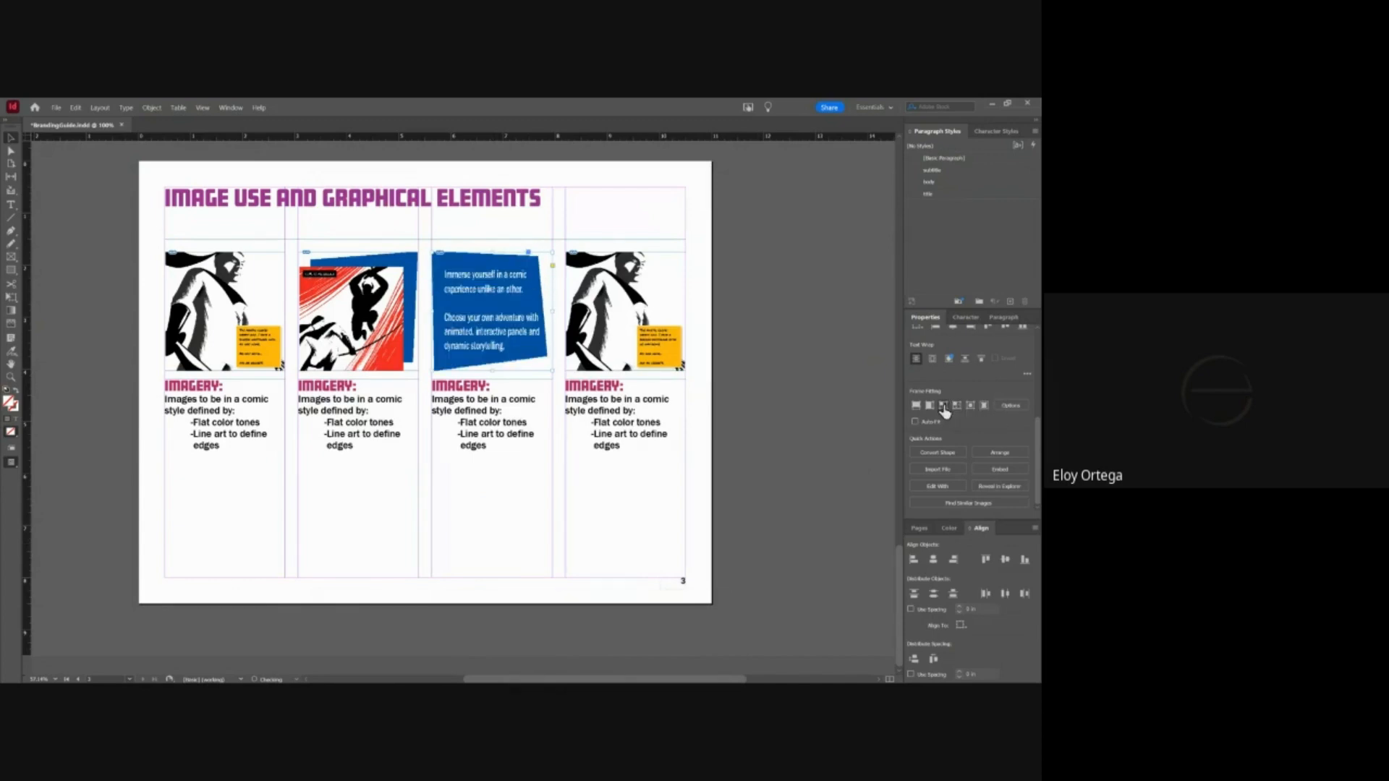
click(930, 406)
- Replace the fourth column's image with "halftone.eps"
click(616, 298)
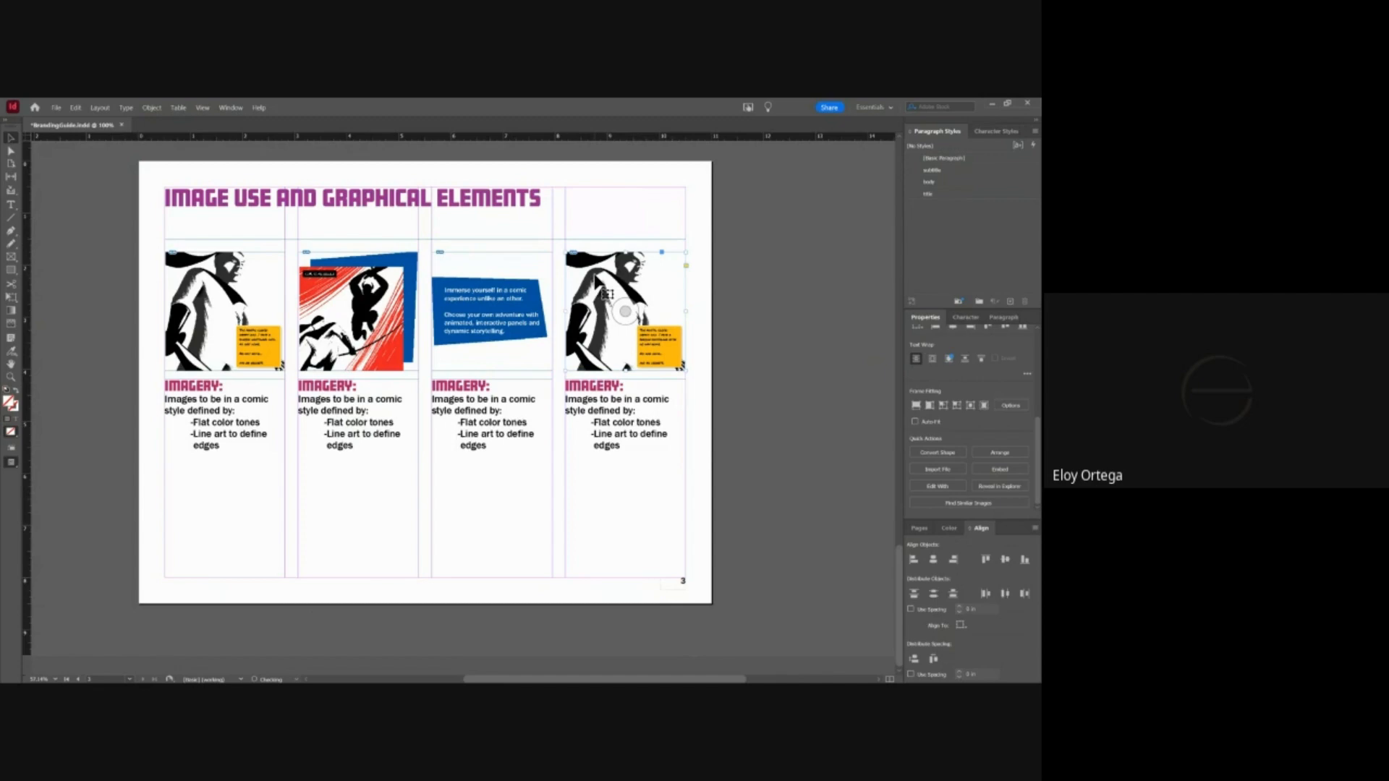
key(ctrl+d)
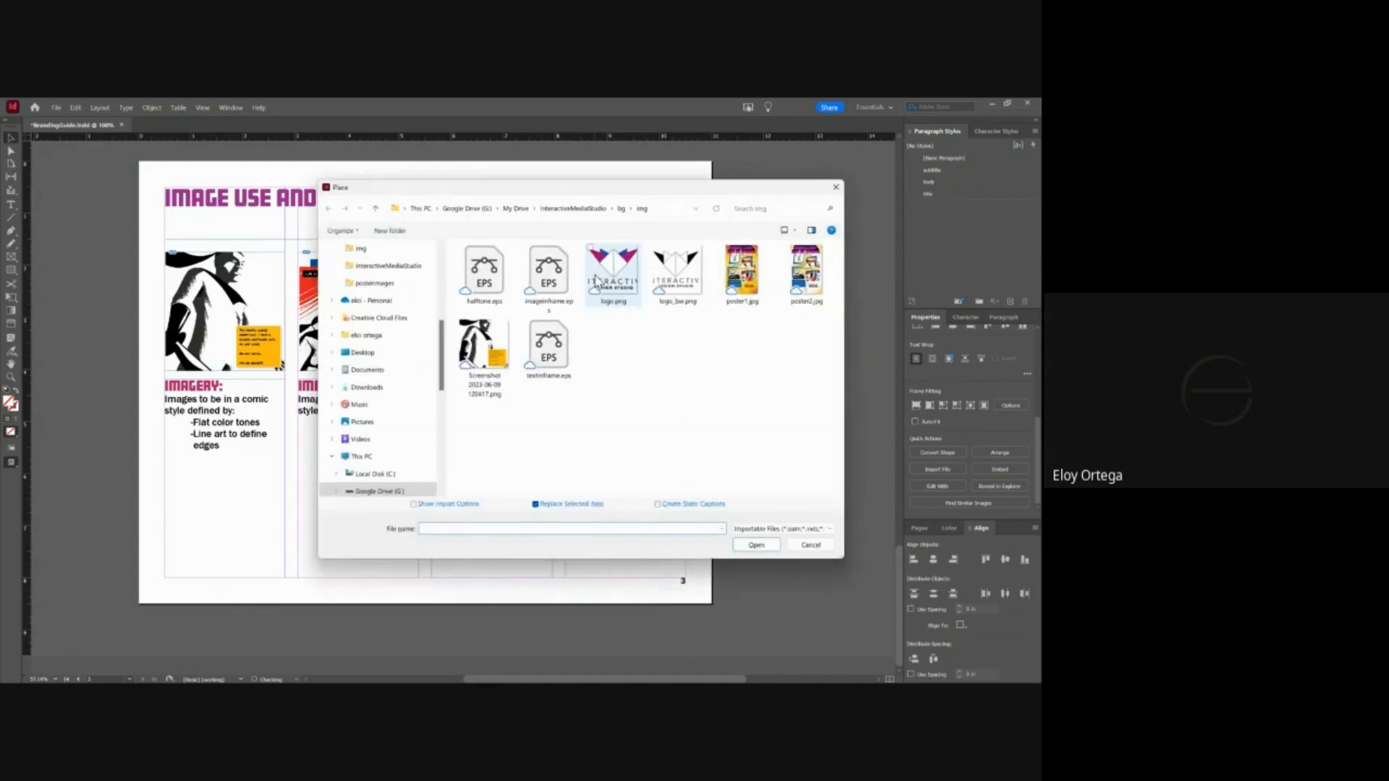
double_click(483, 273)
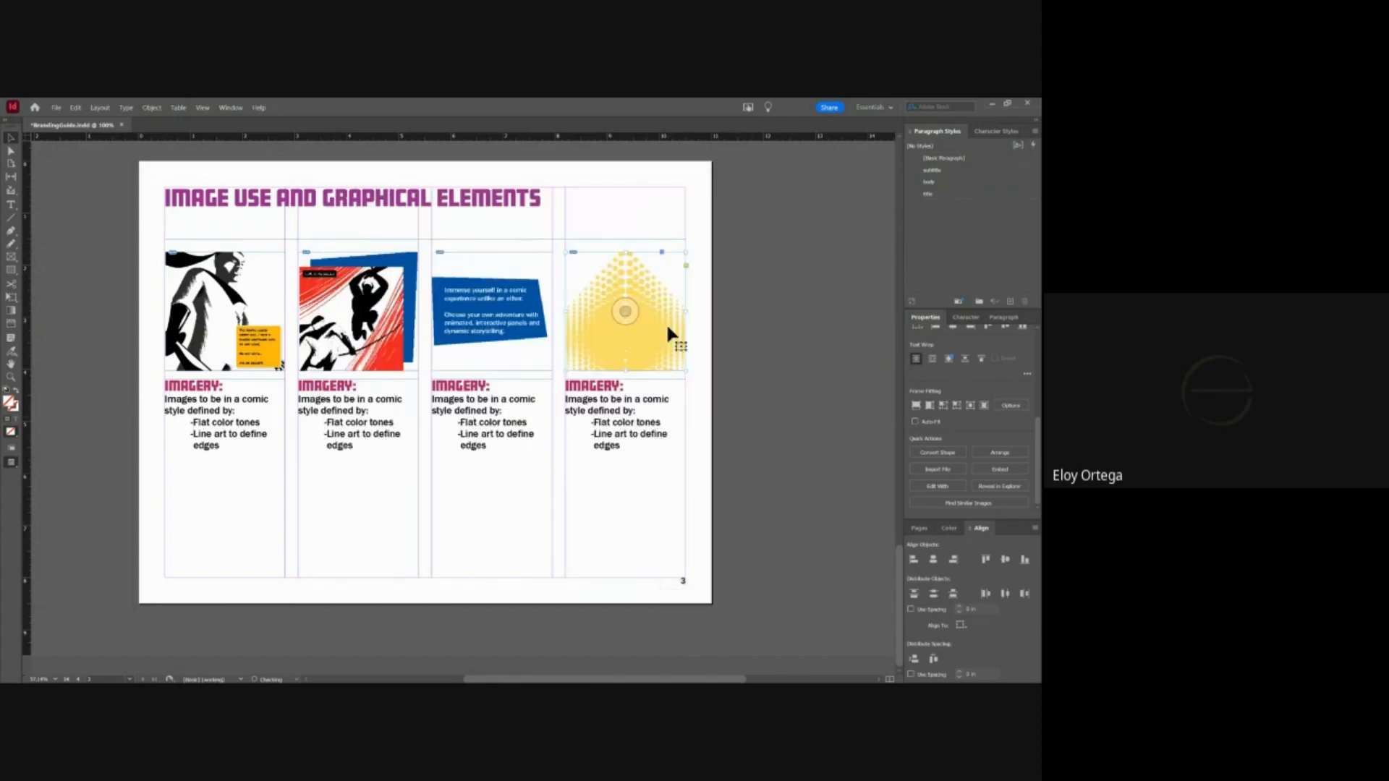
- Enlarge the halftone graphic inside its fourth-column frame and shift it left within the crop
double_click(661, 346)
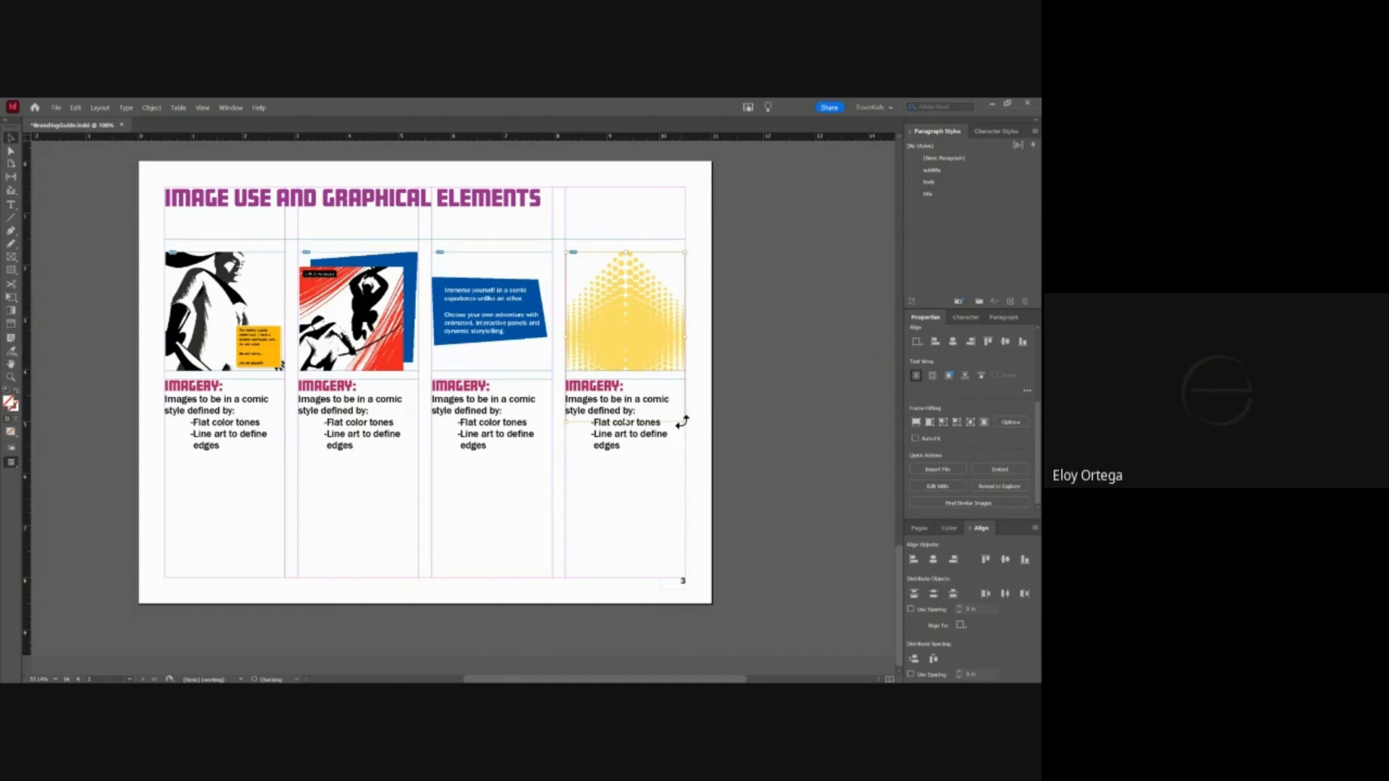
drag(681, 421, 741, 501)
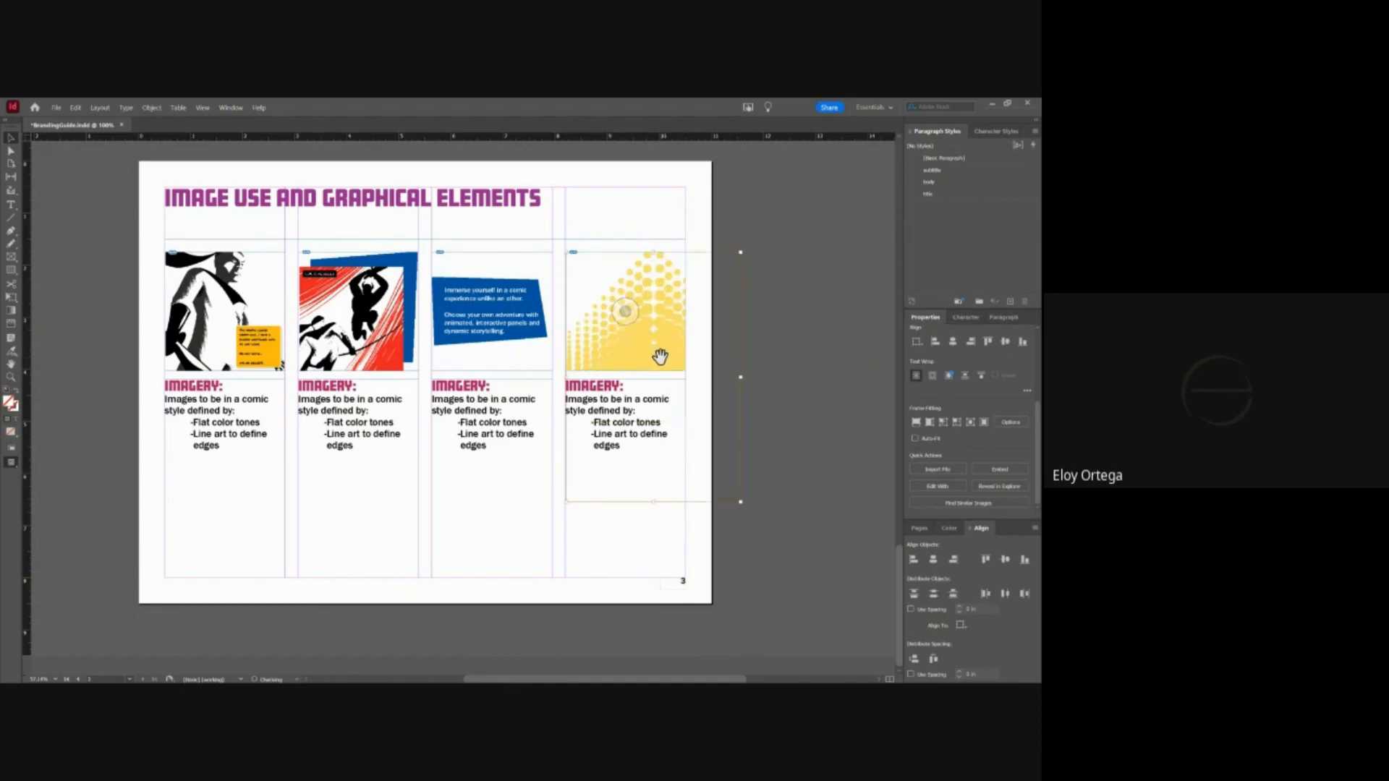
drag(660, 356, 639, 364)
click(771, 381)
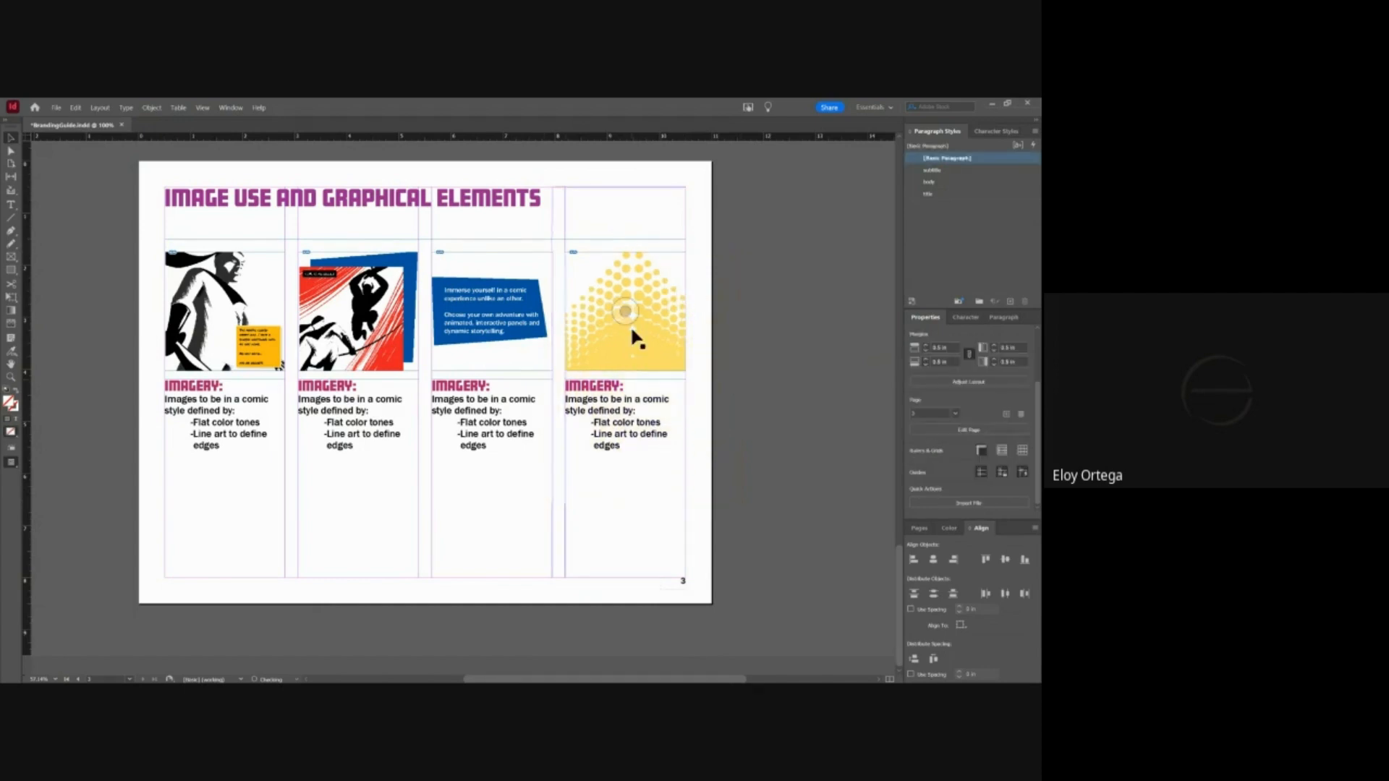
- Center the halftone graphic horizontally in its frame, nudging it down so its upper dots sit just inside the frame edge
double_click(651, 341)
drag(651, 342, 643, 344)
key(Down)
key(Down)
key(Down)
key(Down)
key(Down)
key(Down)
key(Down)
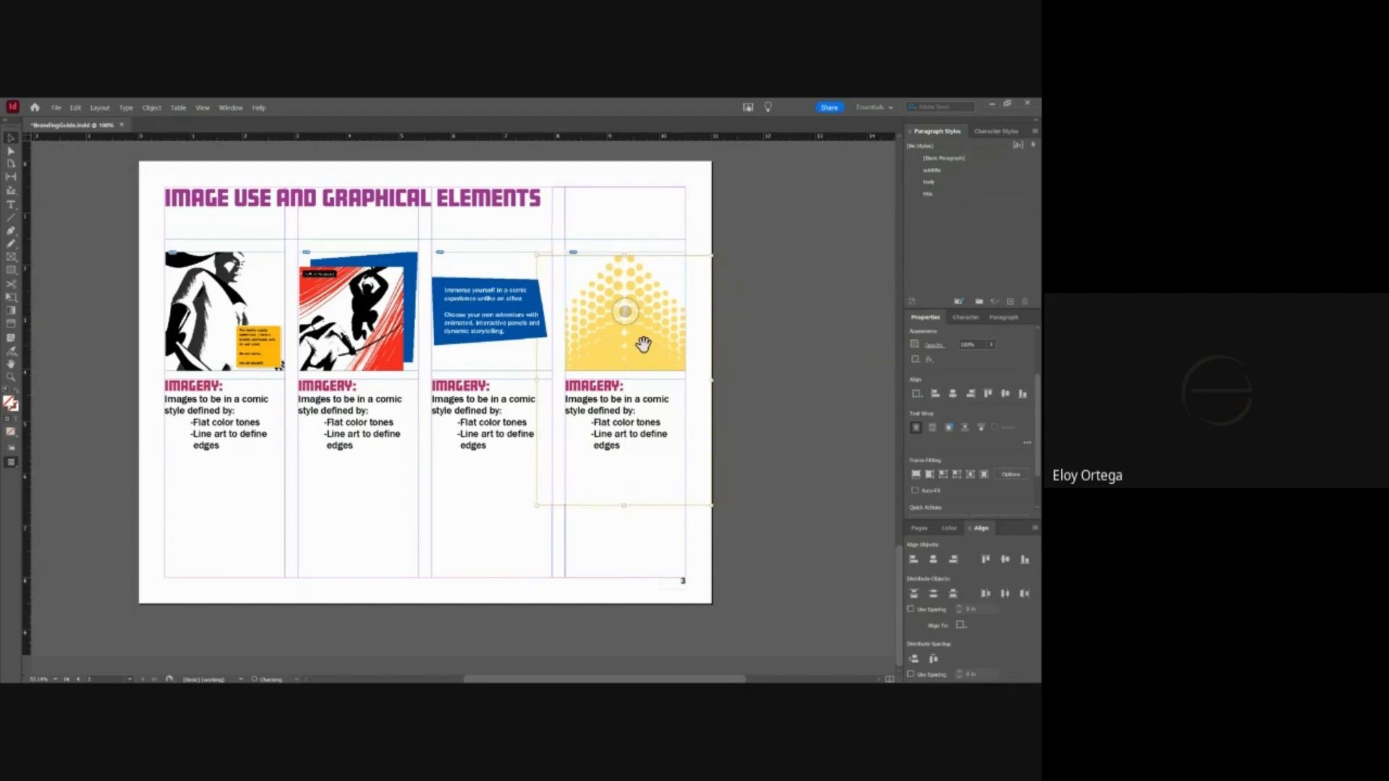
key(Right)
key(Right)
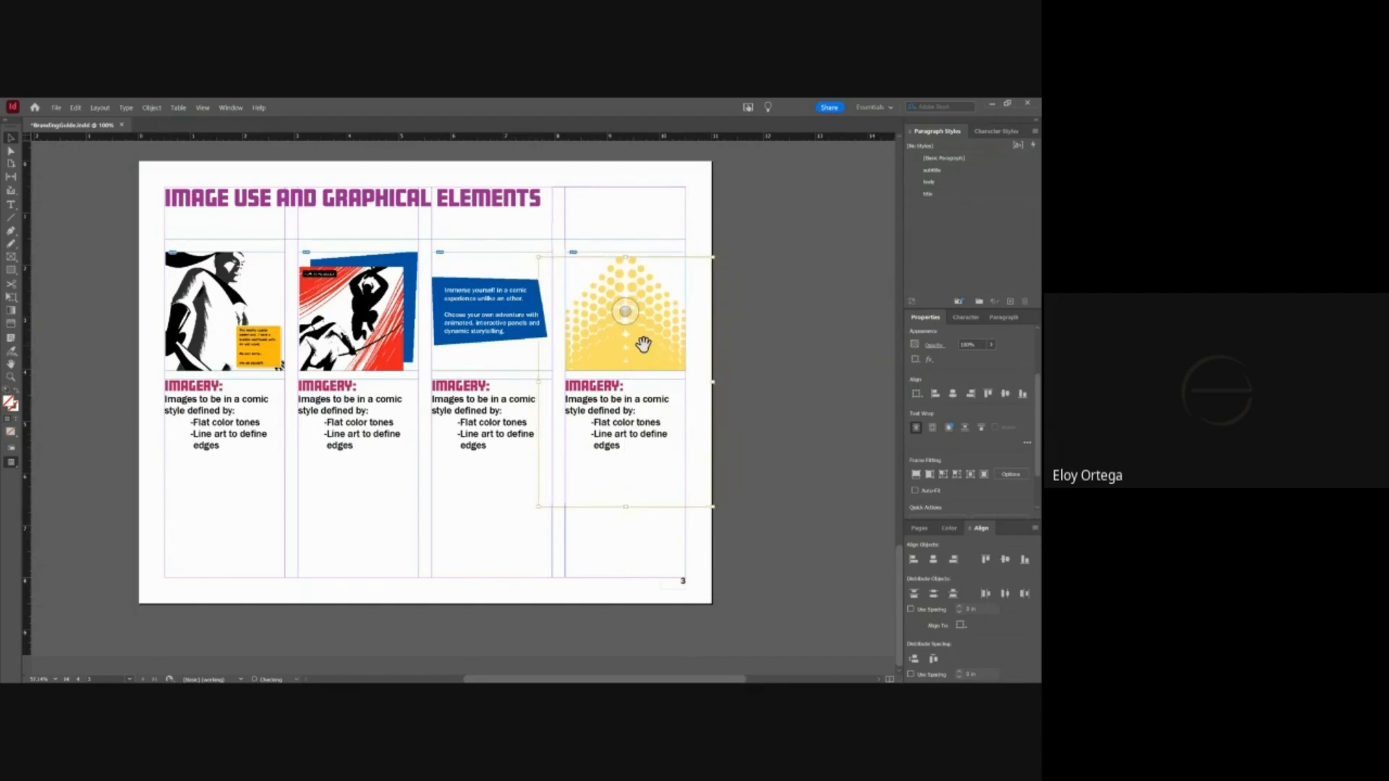
click(775, 334)
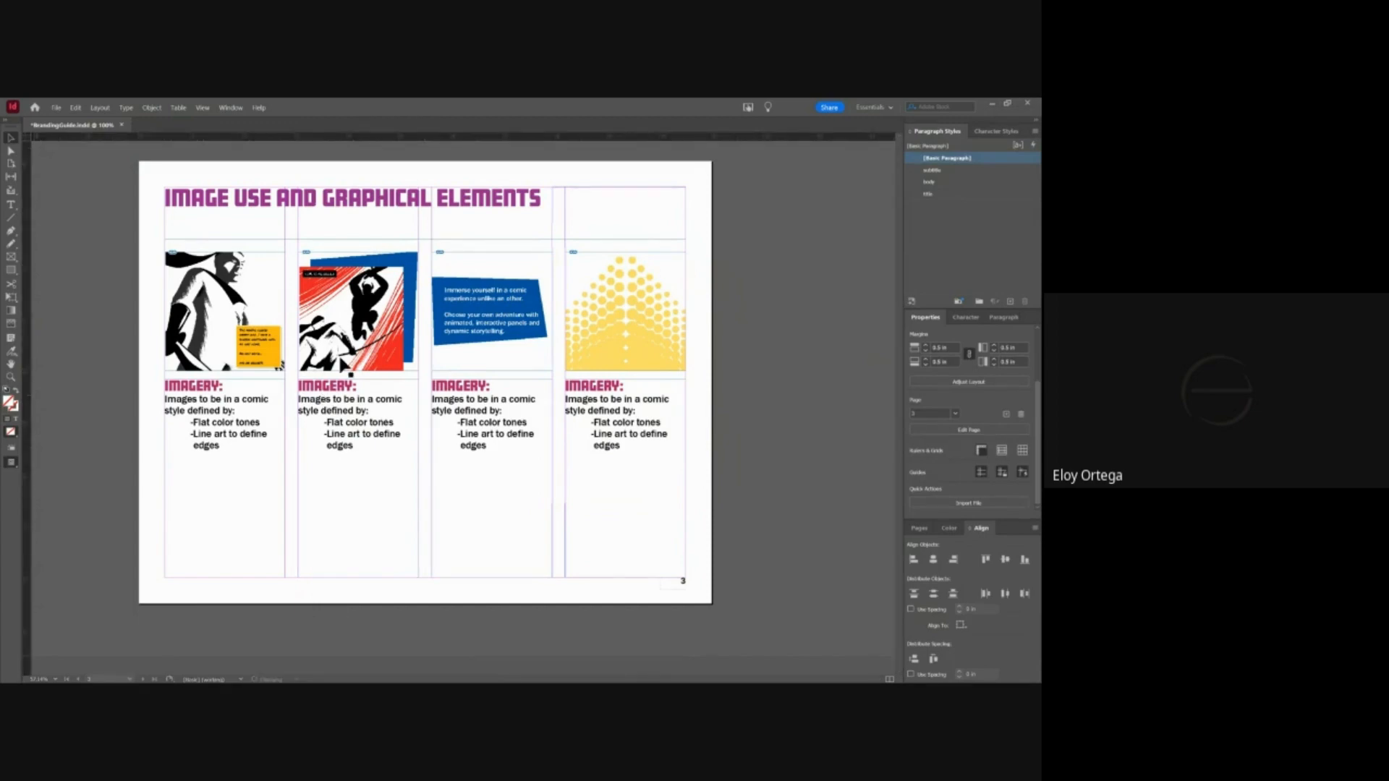
triple_click(329, 383)
text(Trapezium:)
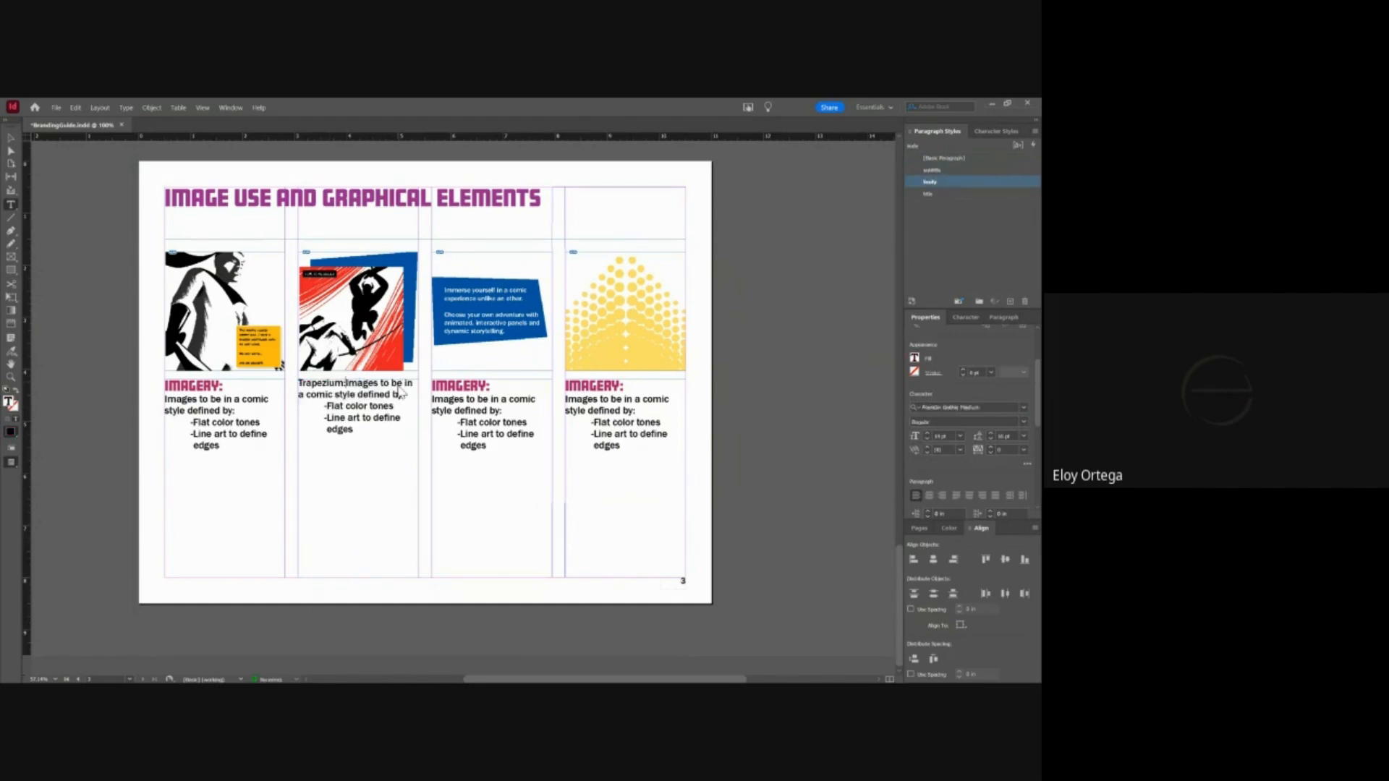
key(ctrl+z)
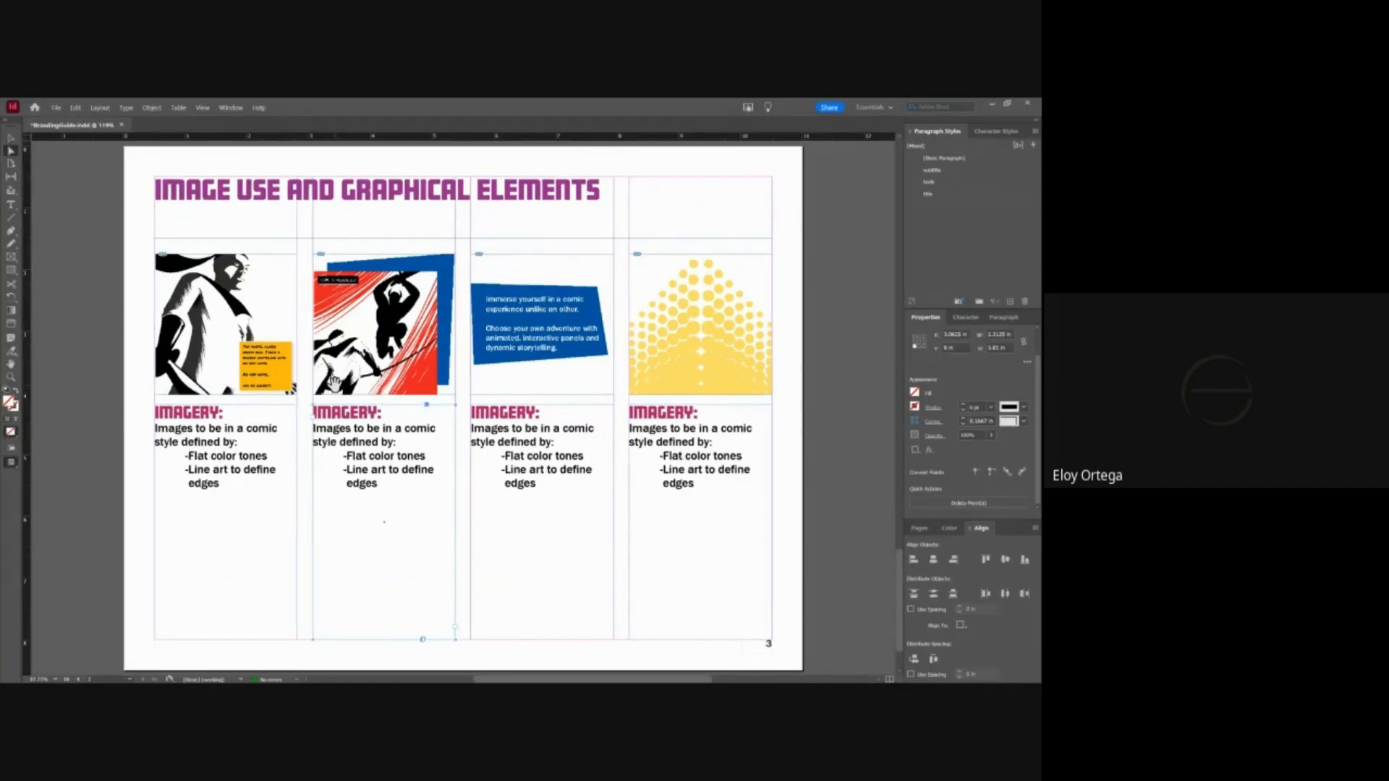
click(345, 406)
triple_click(345, 406)
text(Tr)
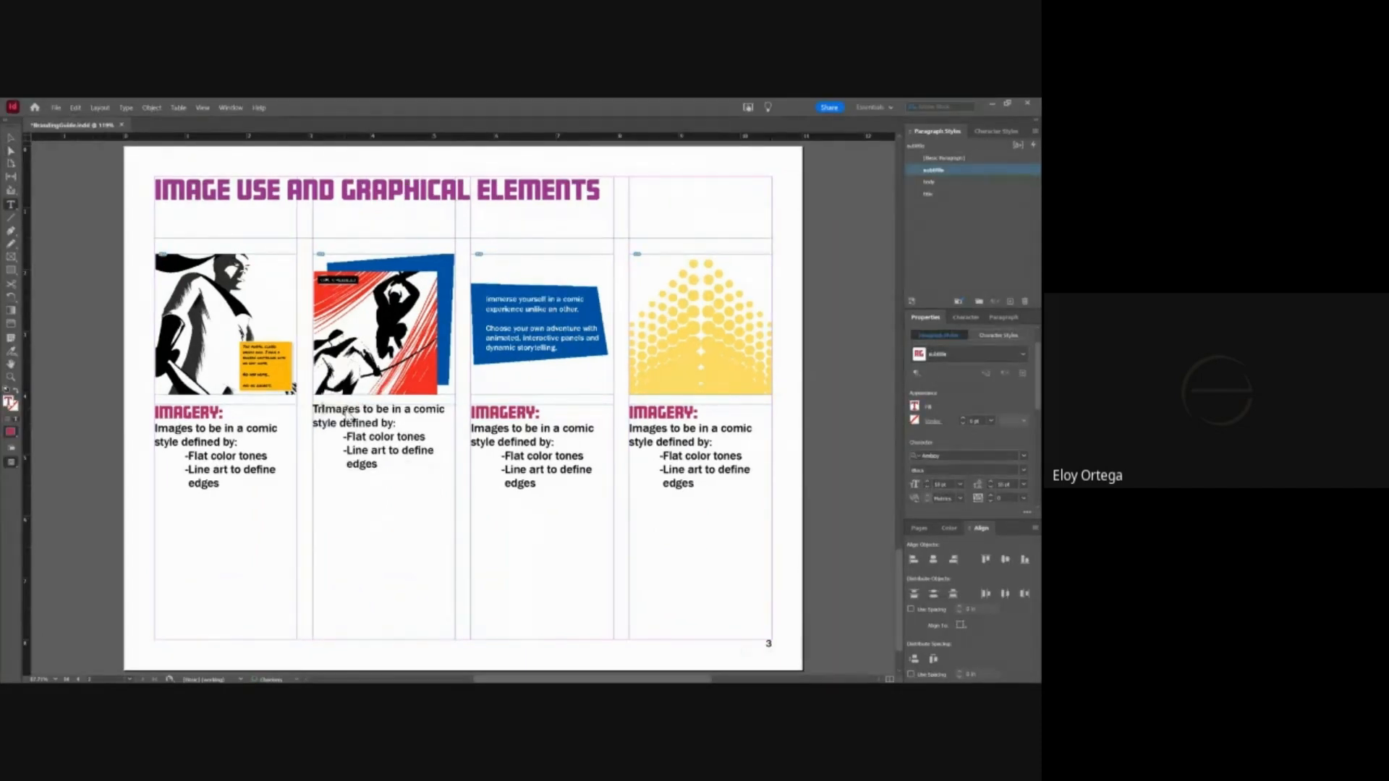
key(ctrl+z)
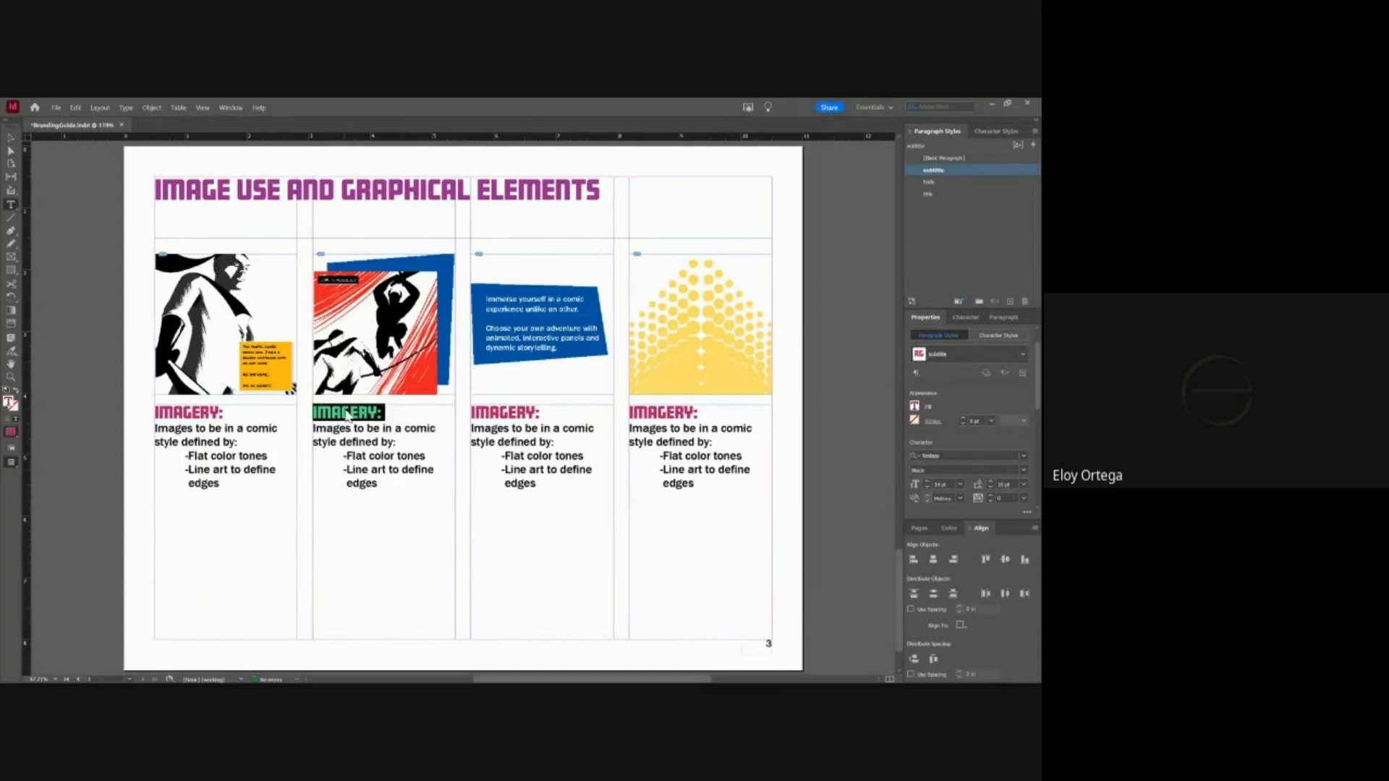
- Change the second column's heading to "Trapezium:" while keeping its subtitle style
click(348, 413)
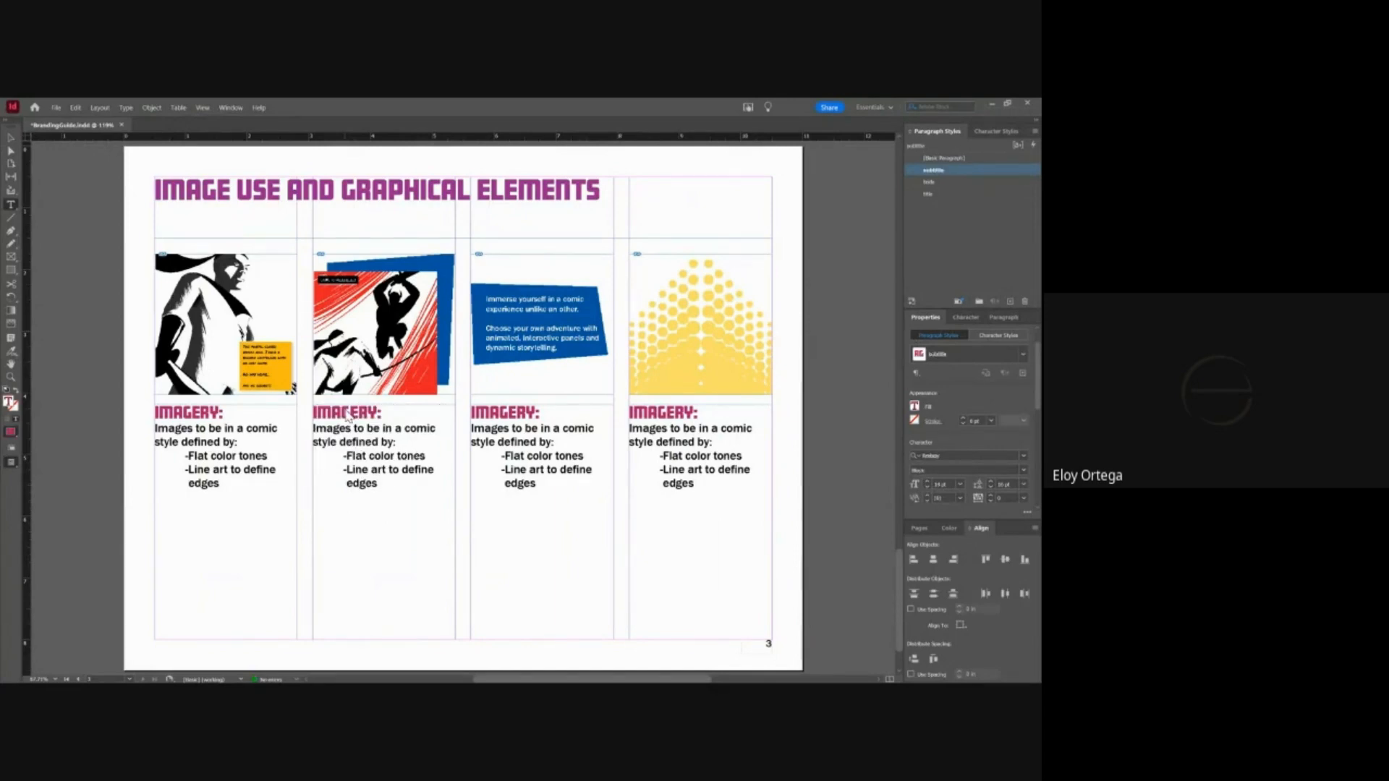
key(Home)
key(Right)
key(shift+Right)
key(shift+Right)
key(shift+Right)
key(shift+Right)
key(shift+Right)
key(shift+Right)
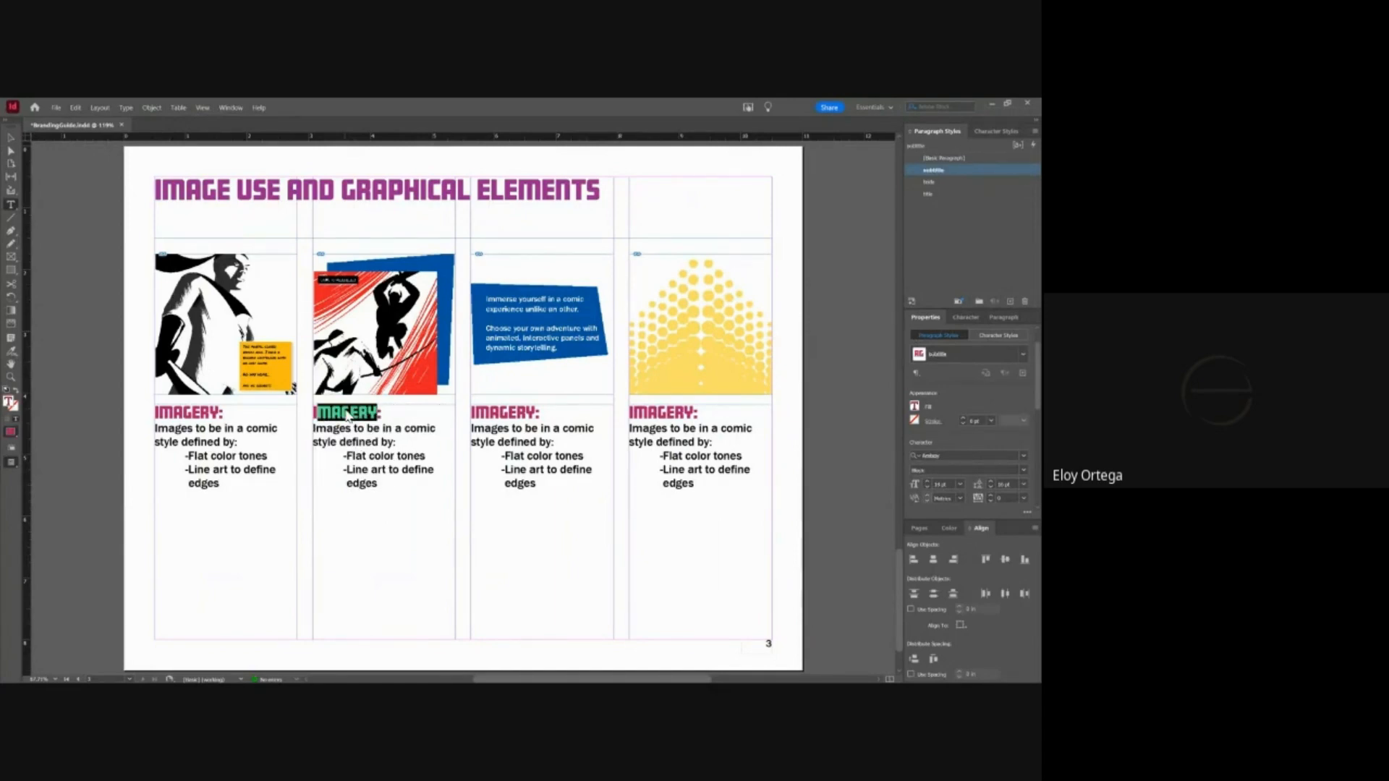
text(Tr)
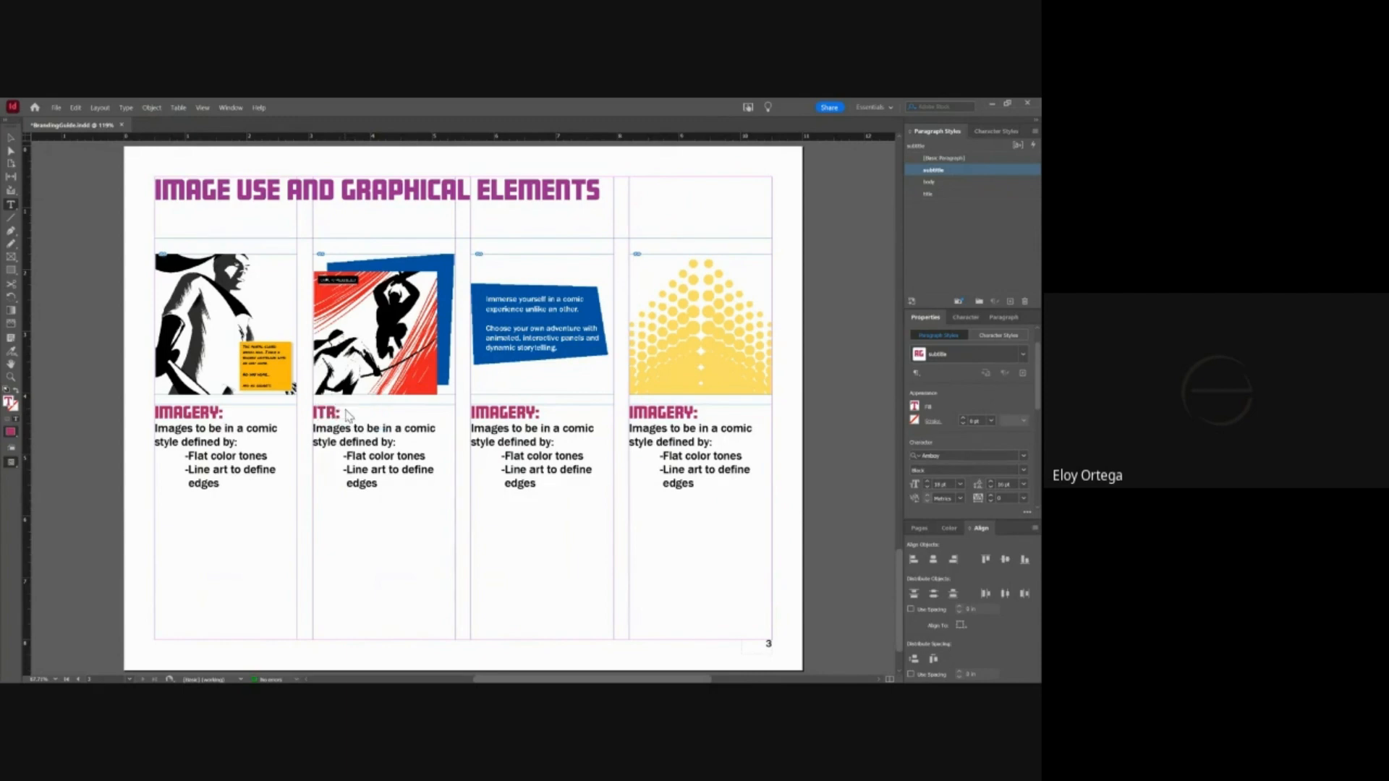
text(a)
key(Home)
key(Delete)
text(PE)
text(ZIO)
text(M)
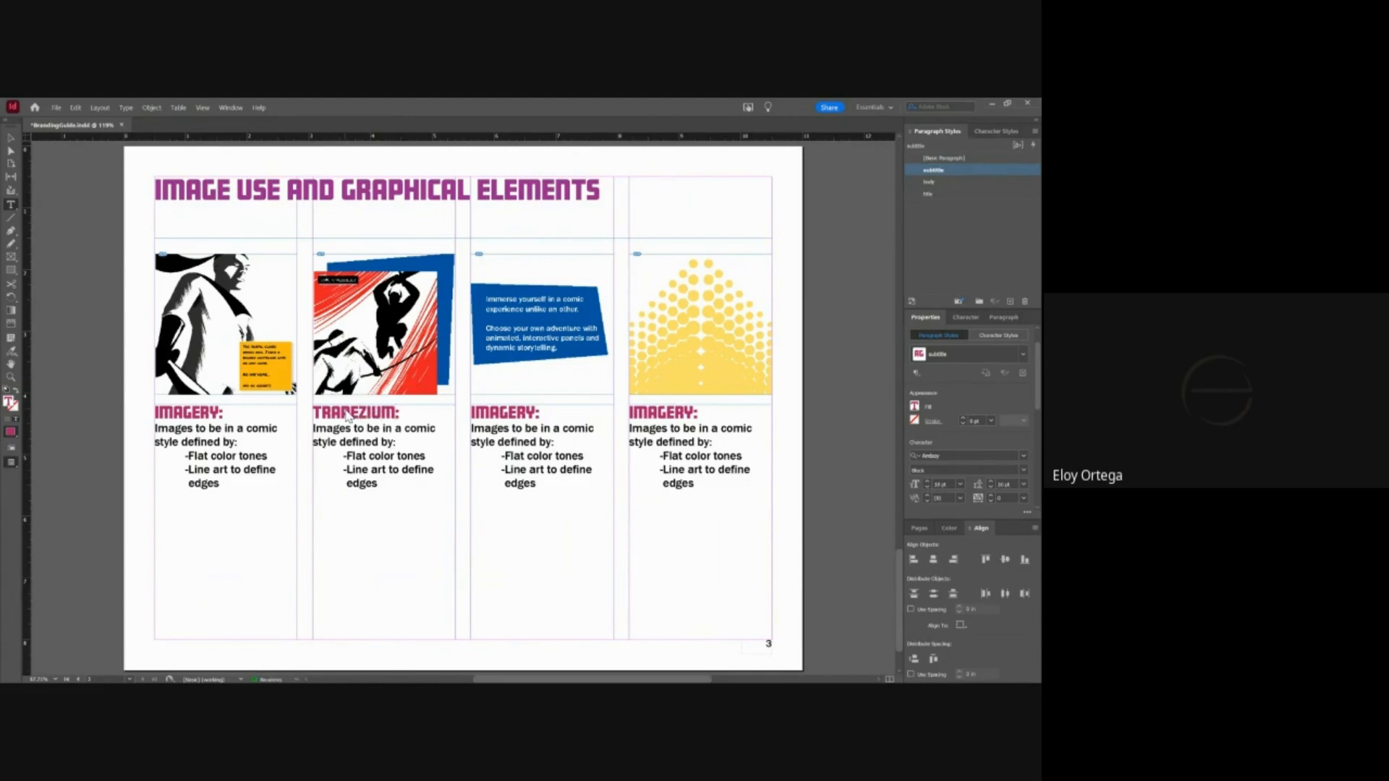
- Change the third column's heading to "Trapezium:" in the same subtitle style
triple_click(484, 412)
click(487, 411)
drag(539, 411, 472, 412)
text(TR)
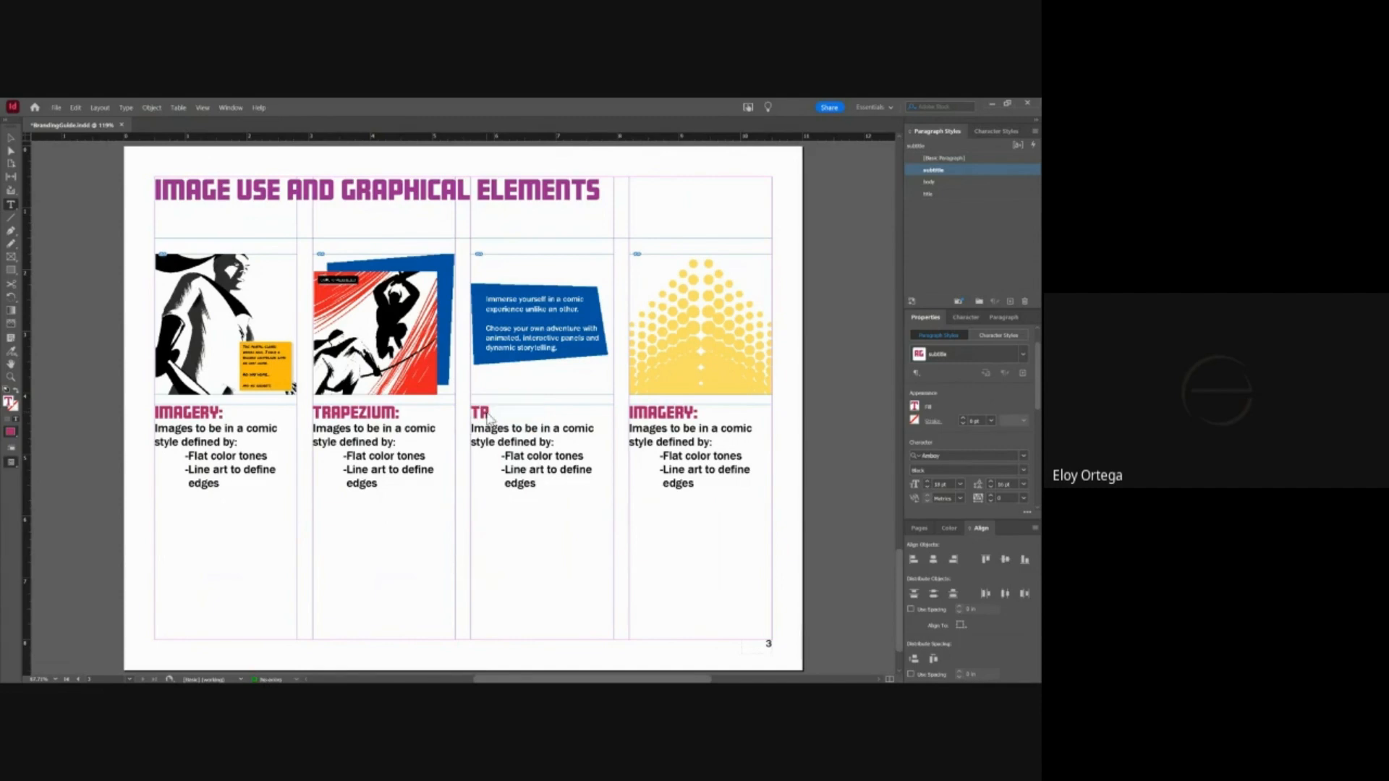
text(APEZIUM:)
- Change the fourth column's heading to "Halftone:" in the same subtitle style
double_click(660, 411)
text(H)
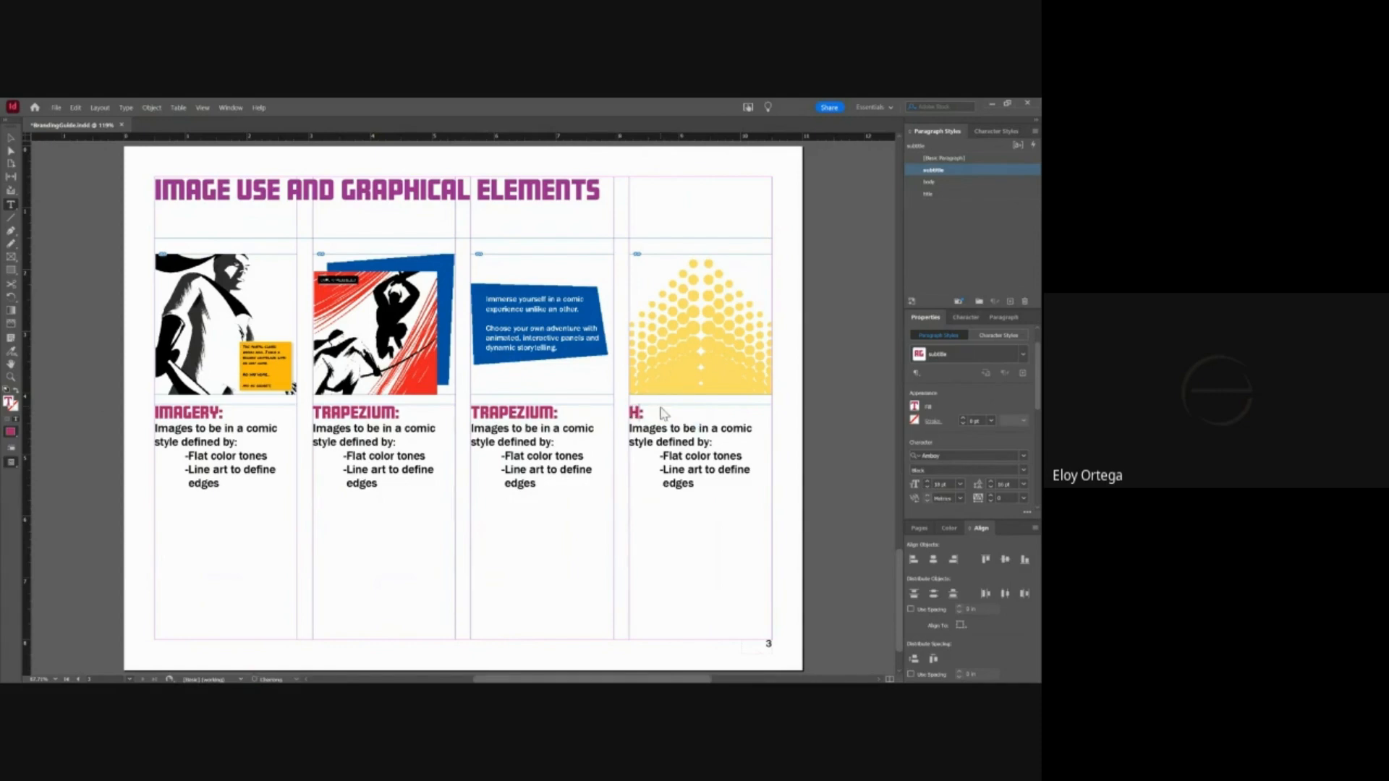
text(ALFTONE)
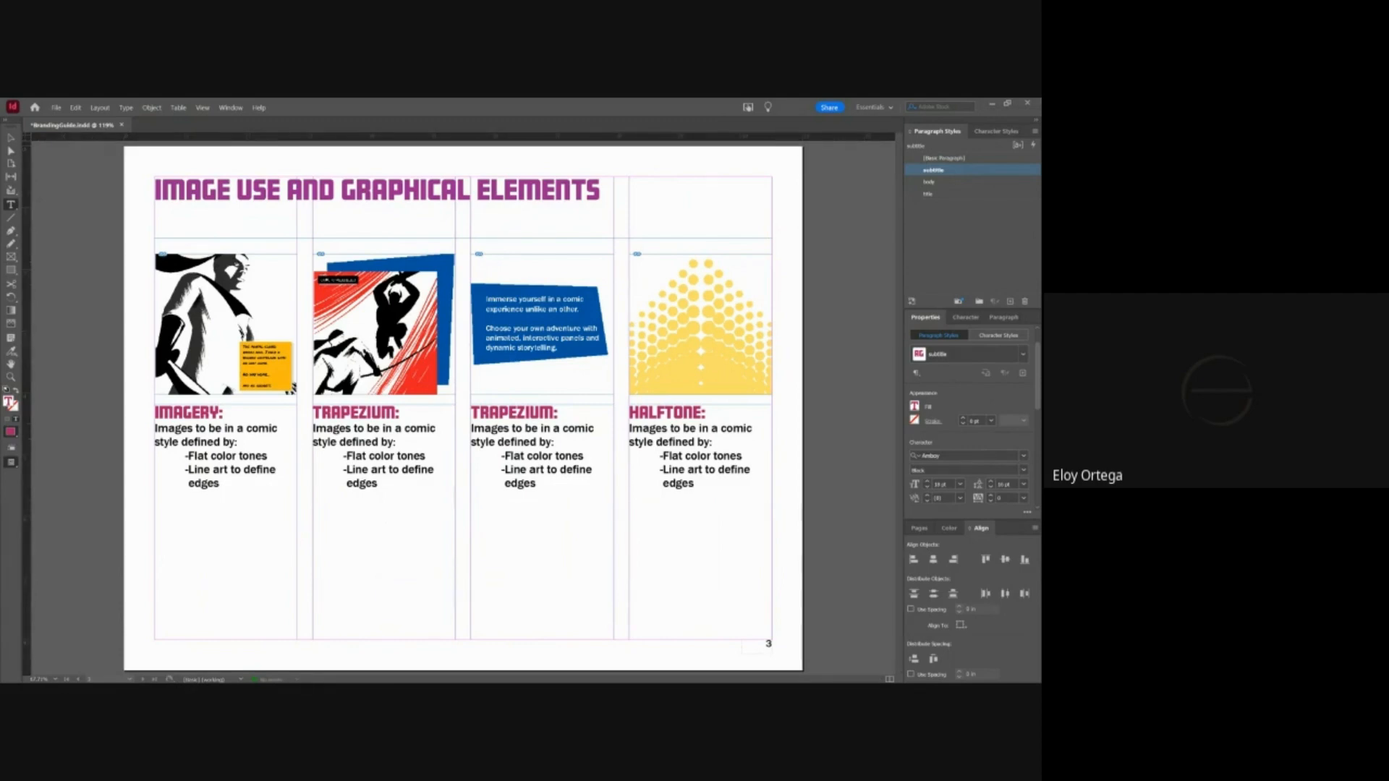
- Replace the second column's description with "Trapezium can be used to frame images" and the third's with "Trapezium can be used to frame text"
double_click(378, 470)
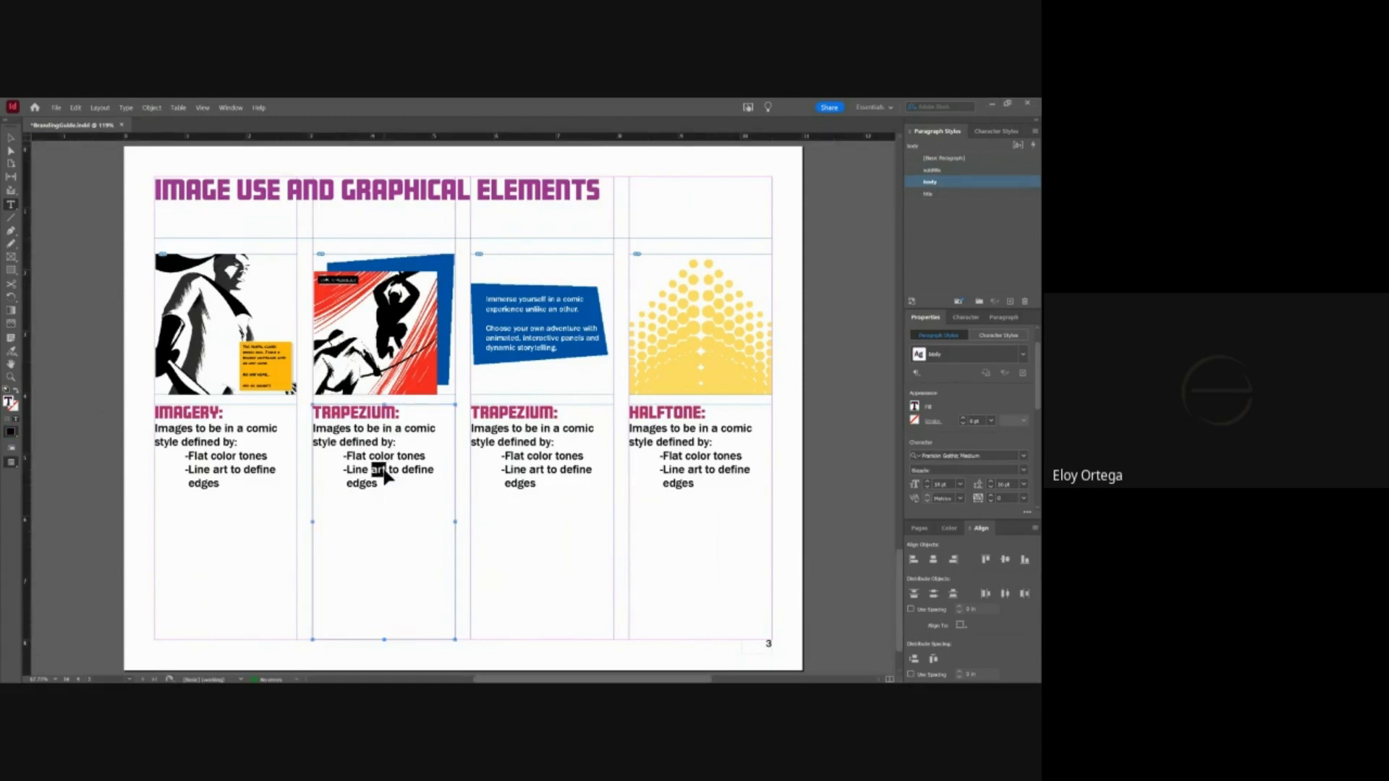
key(ctrl+a)
text(Trapezium can be used to frame images)
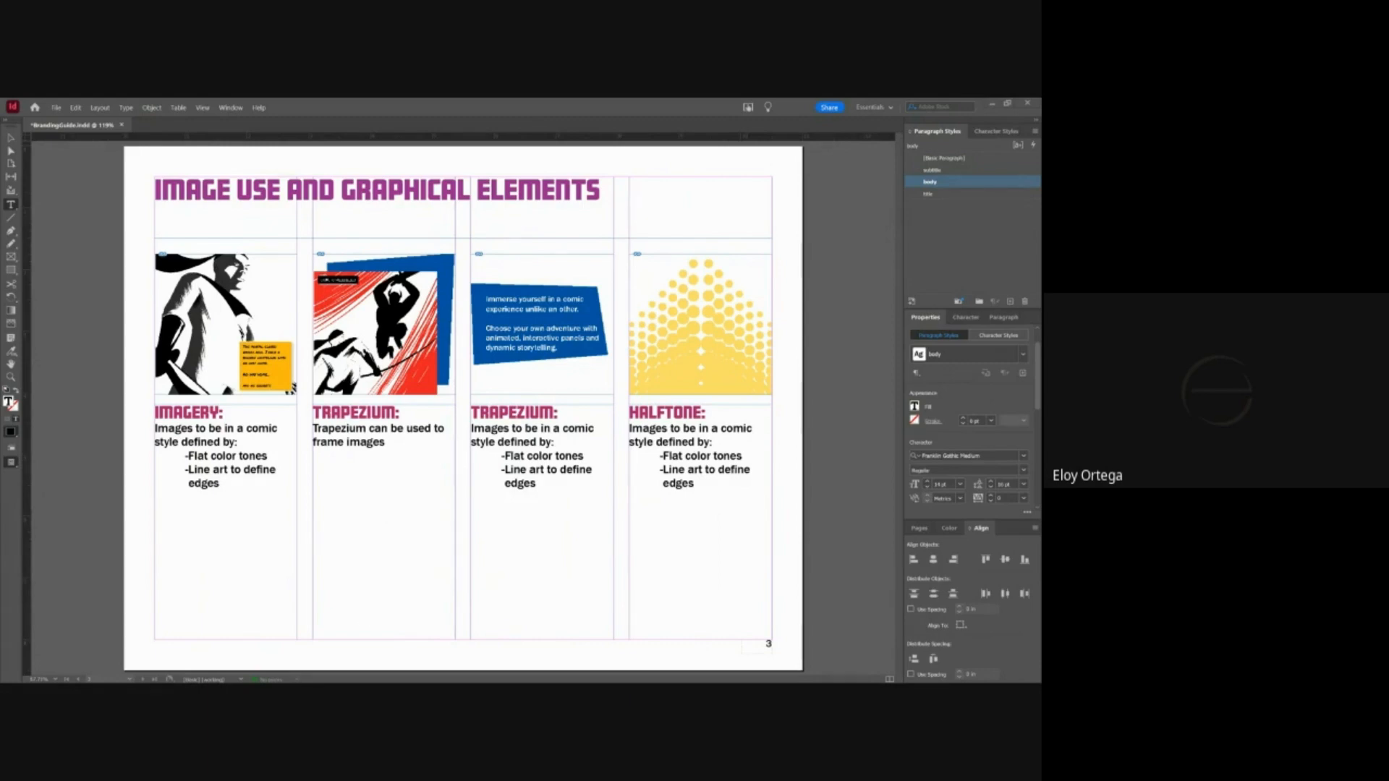
drag(546, 487, 472, 428)
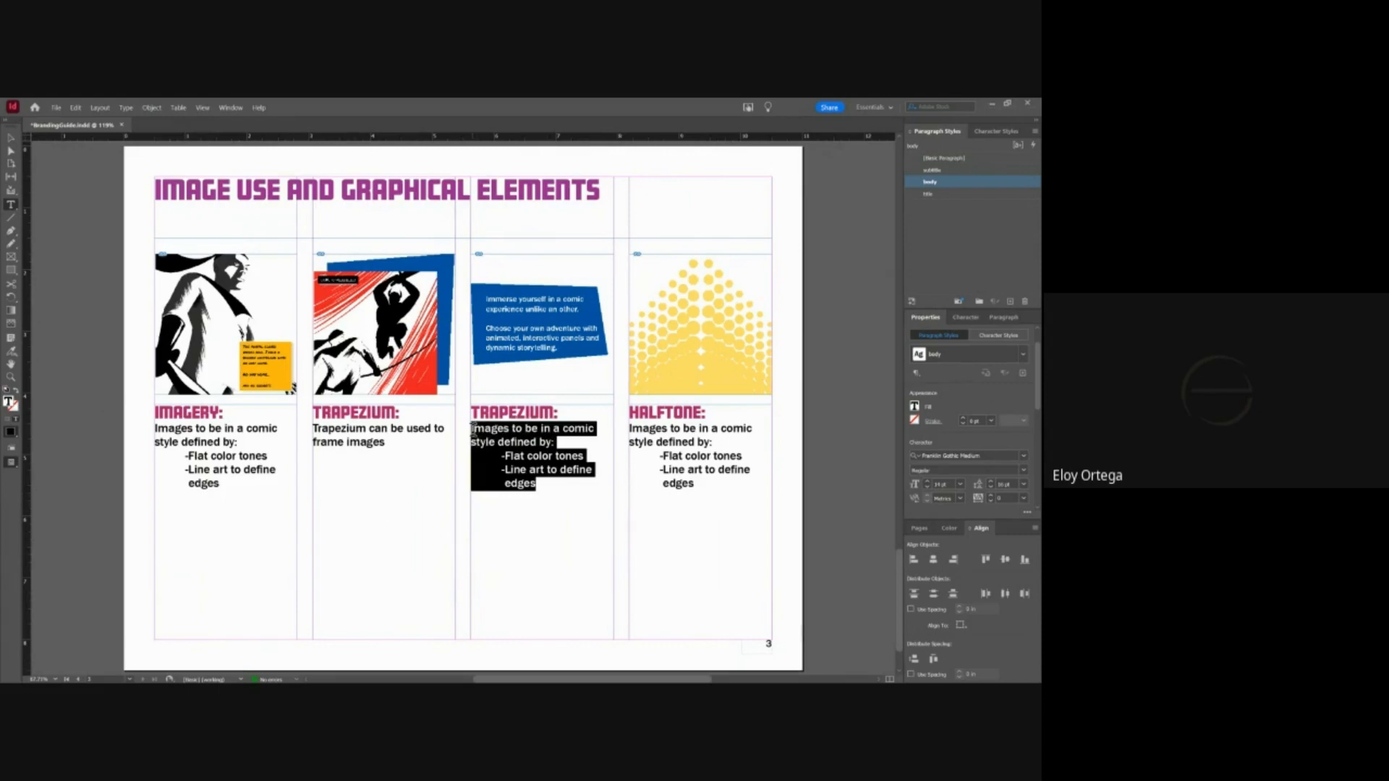
text(Trapezium can be used to frame text)
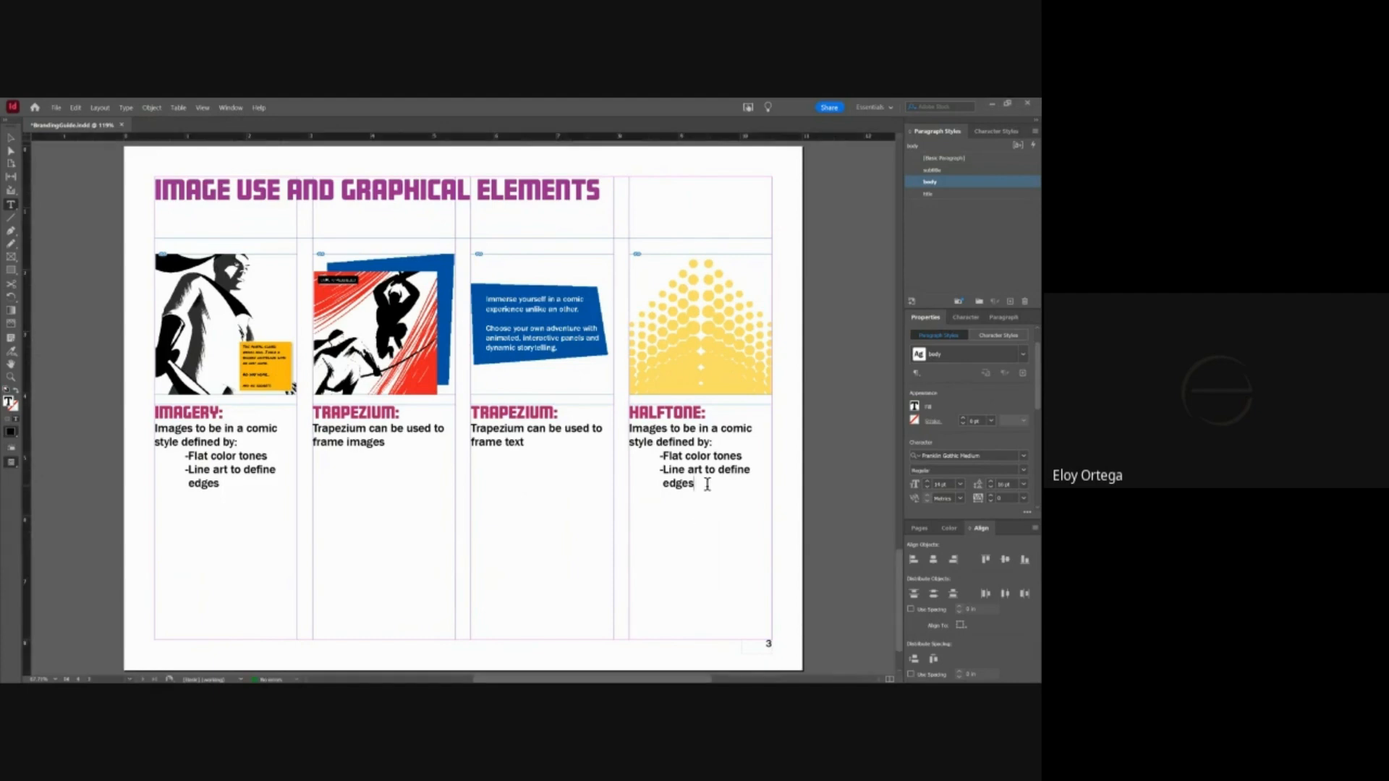
- Replace the description under the Halftone heading with "Halftones can be used to add texture to the background"
drag(705, 483, 626, 428)
text(Halftones can be used to add texture to the background)
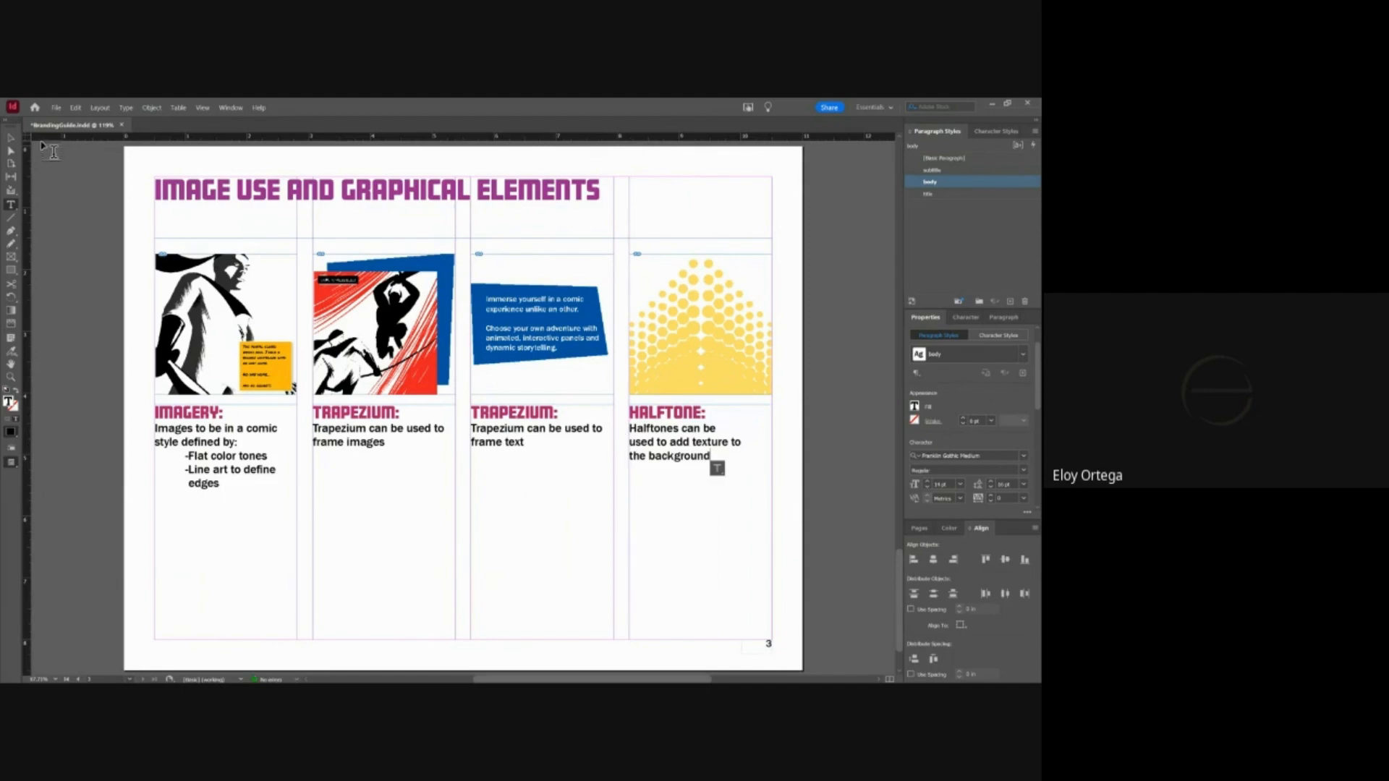
click(10, 139)
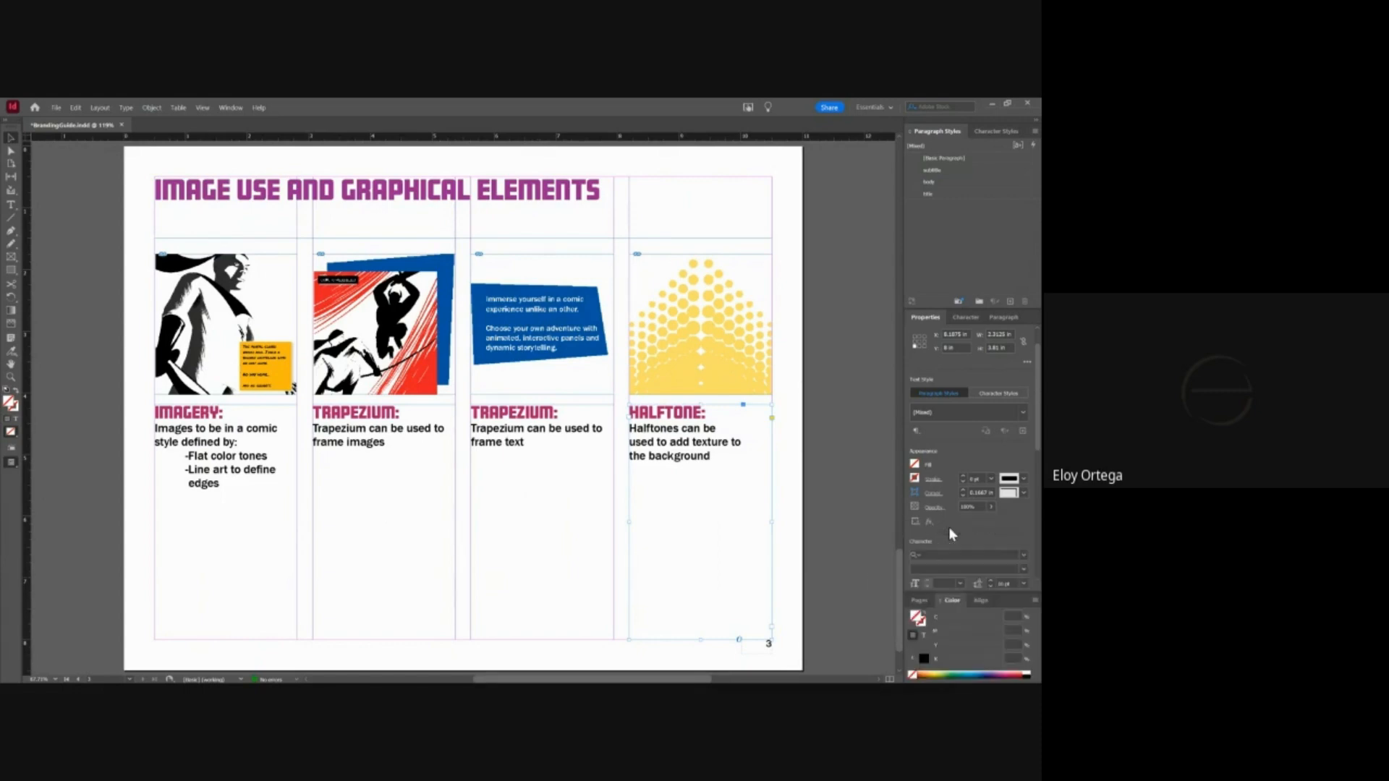
- Show the document's page thumbnails and save the branding guide
click(920, 529)
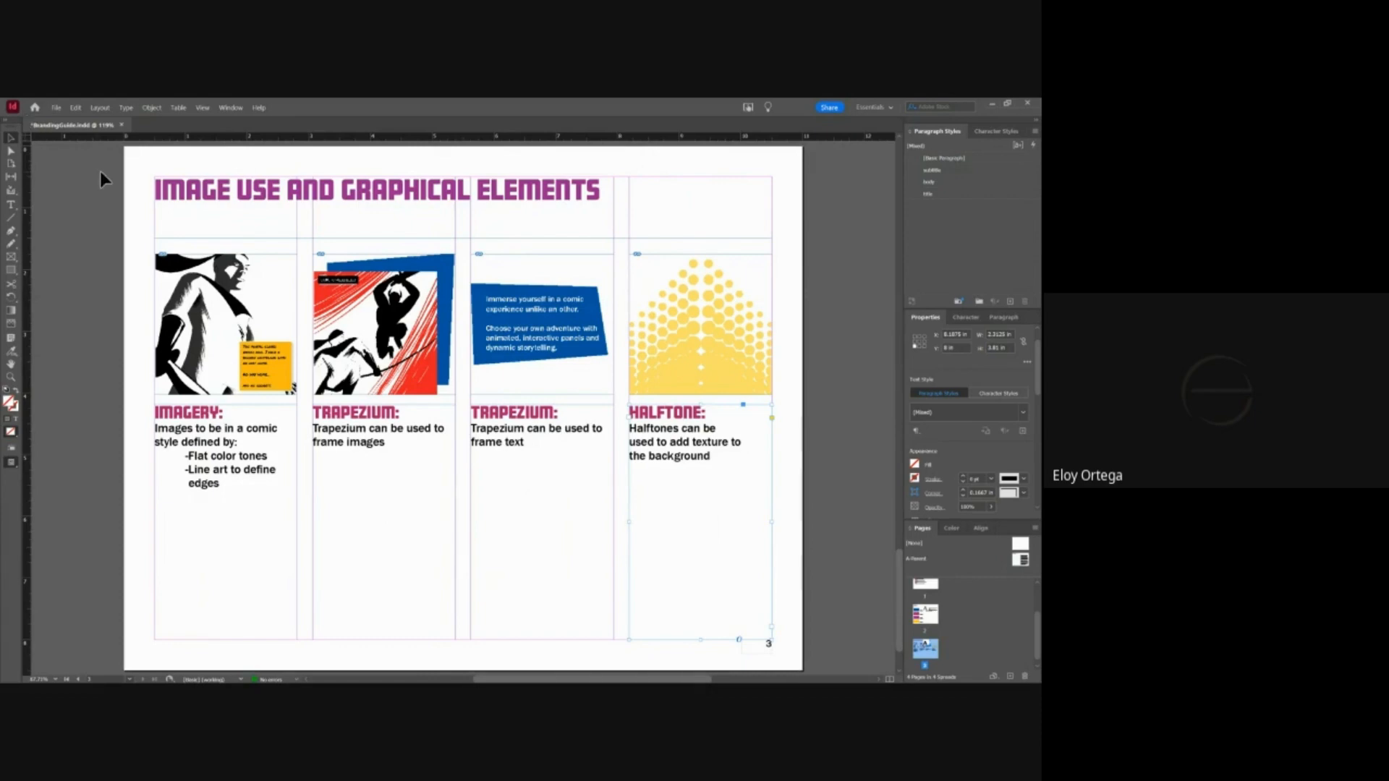
click(57, 108)
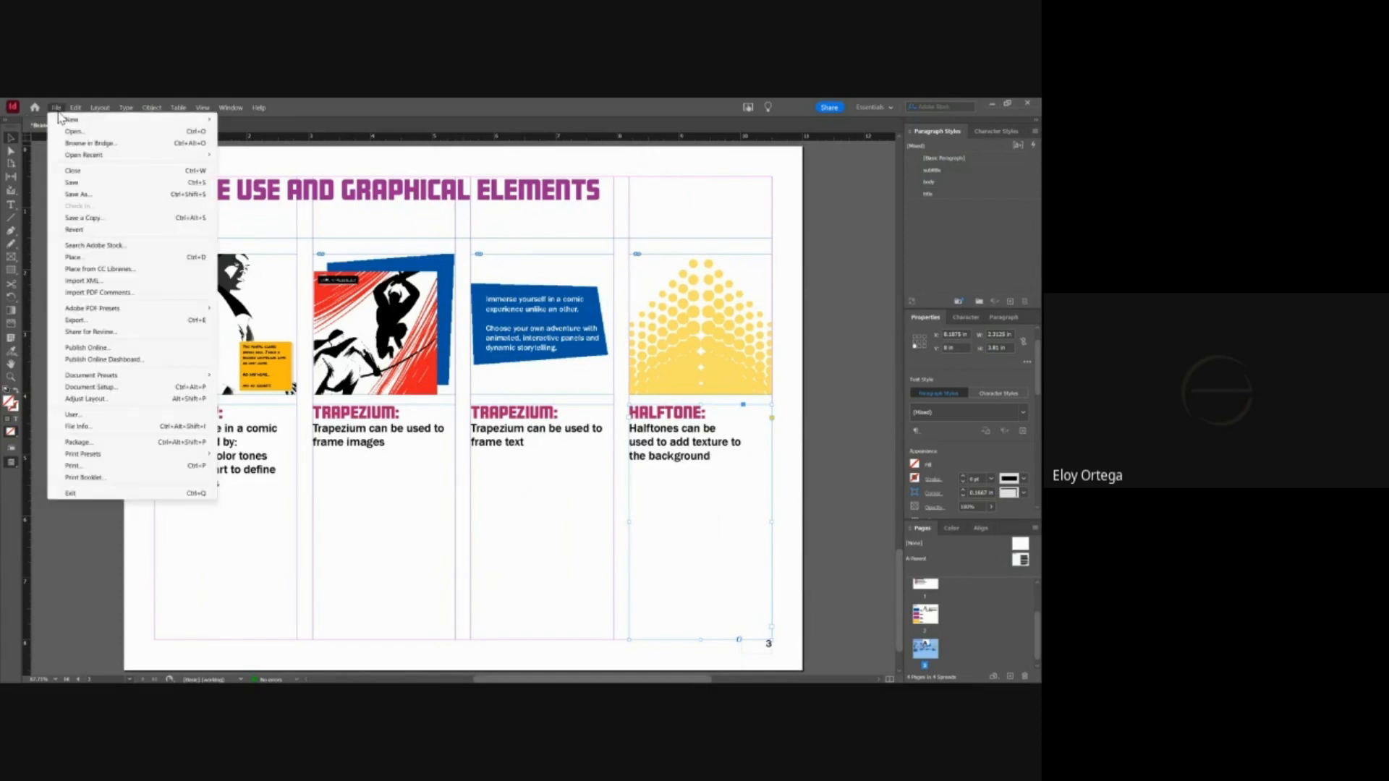
click(80, 183)
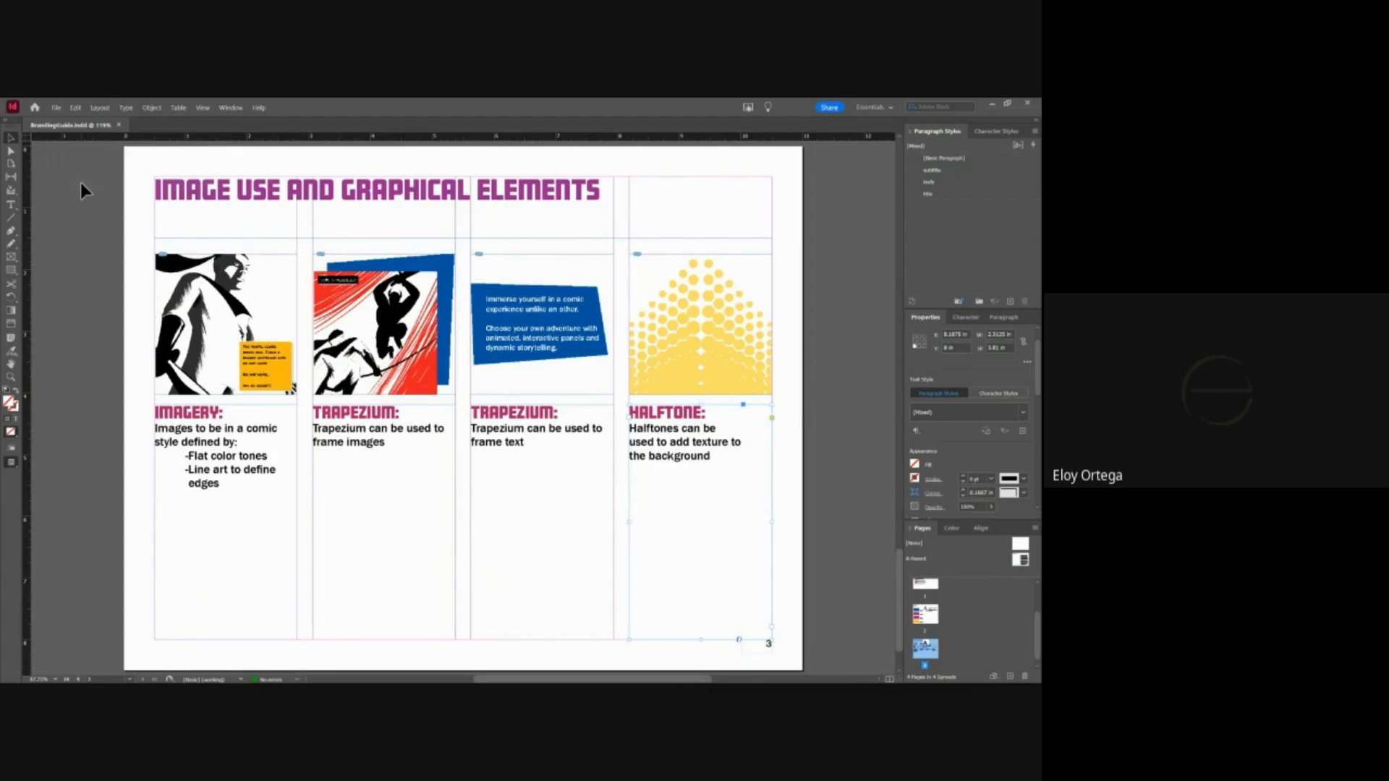
- Export the document to the bg folder as BrandingGuide.pdf in Adobe PDF (Print) format, with all pages exported as spreads
click(56, 108)
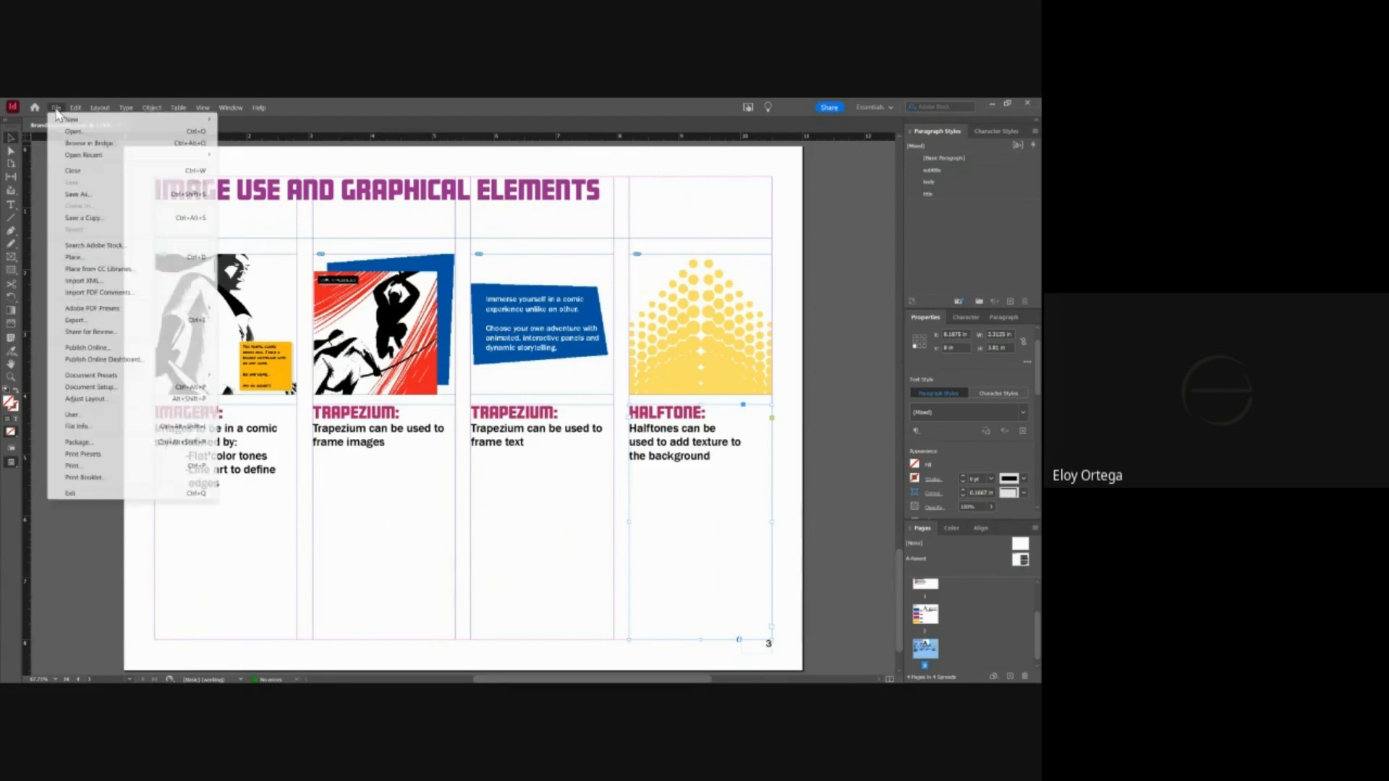
click(112, 322)
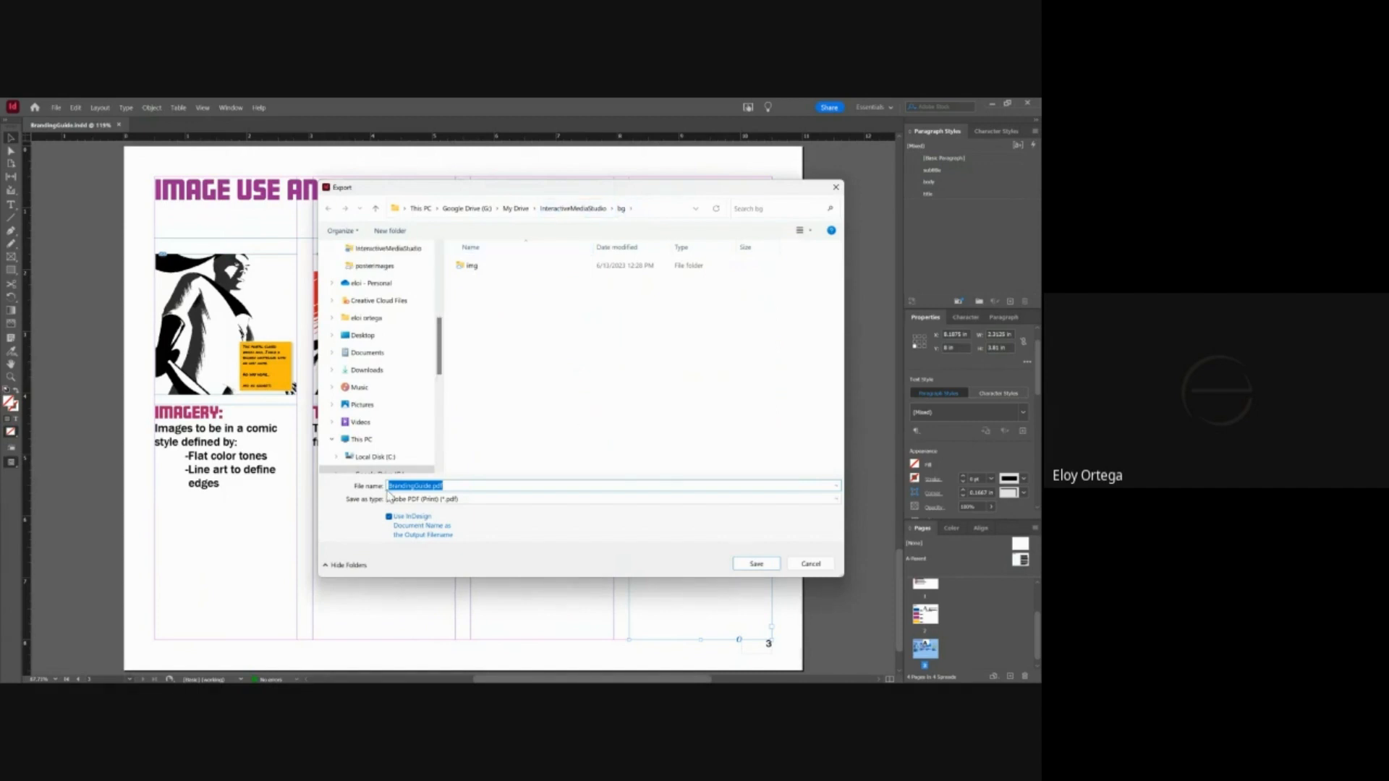
click(504, 500)
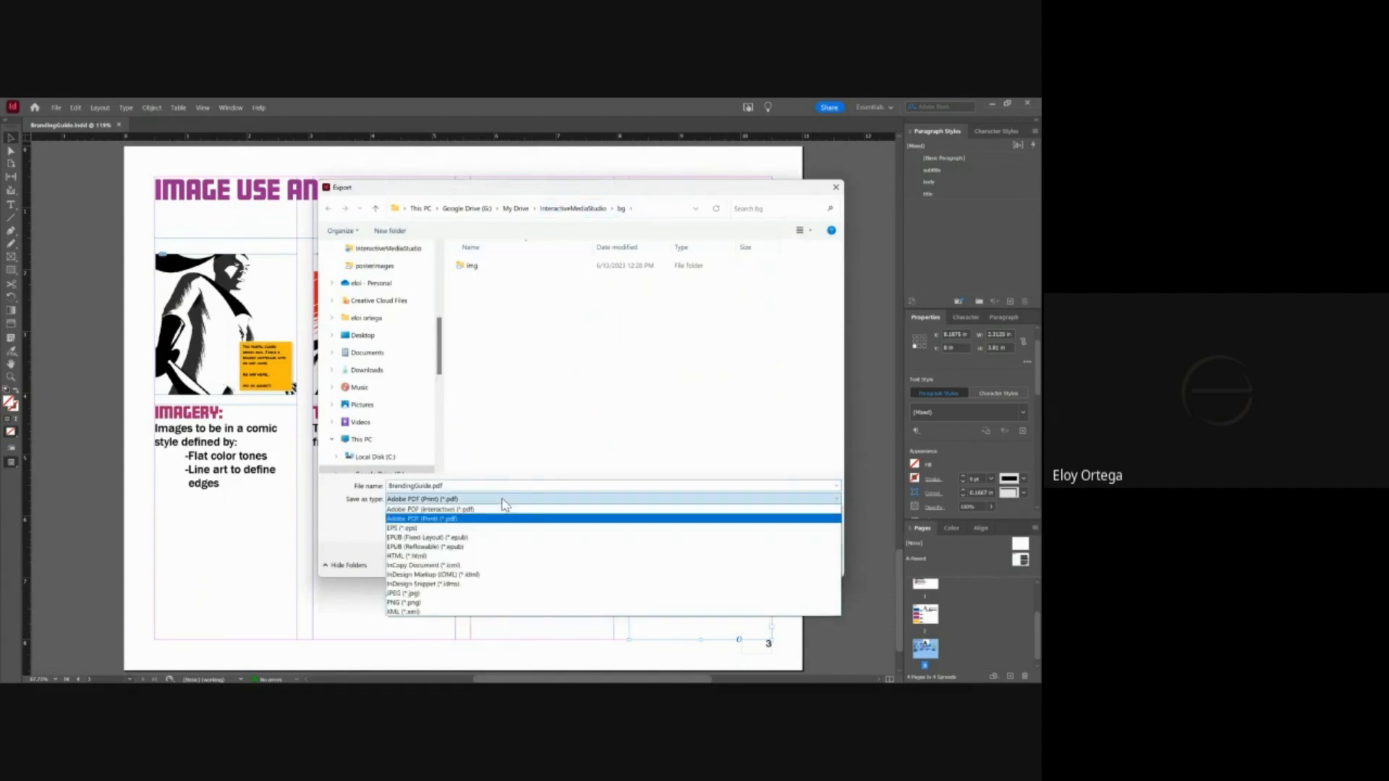
click(484, 520)
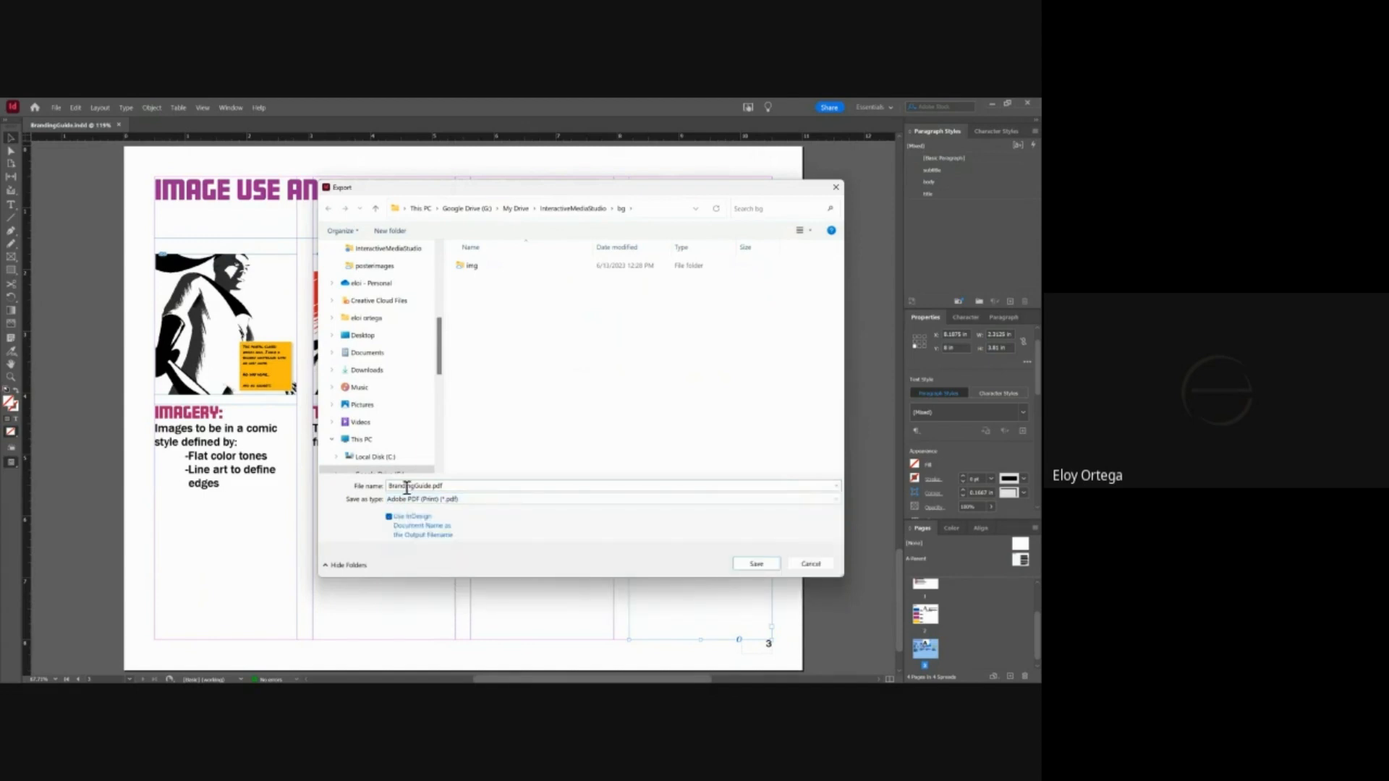
click(755, 564)
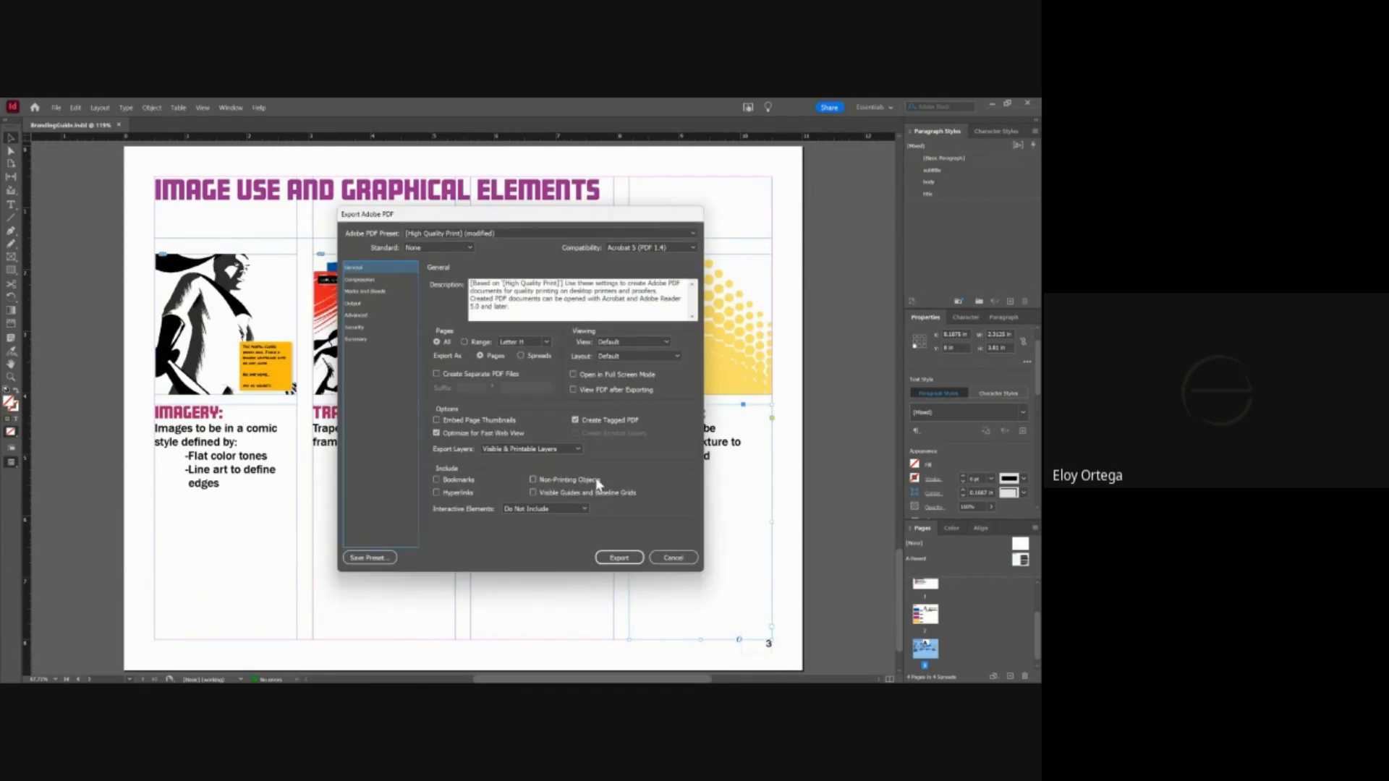
click(521, 356)
click(605, 554)
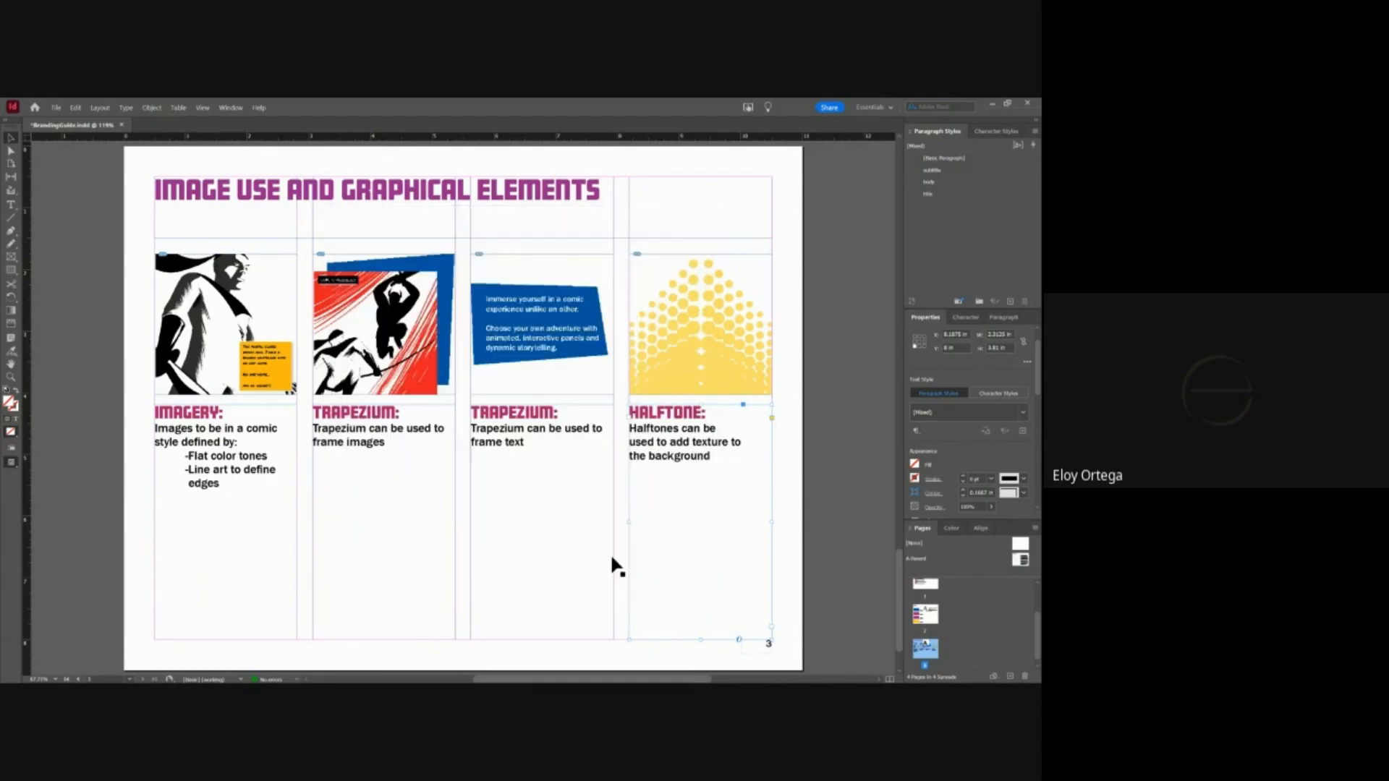
- Switch to File Explorer, open BrandingGuide.pdf from the InteractiveMediaStudio bg folder and look through its pages in Acrobat
key(alt+Tab)
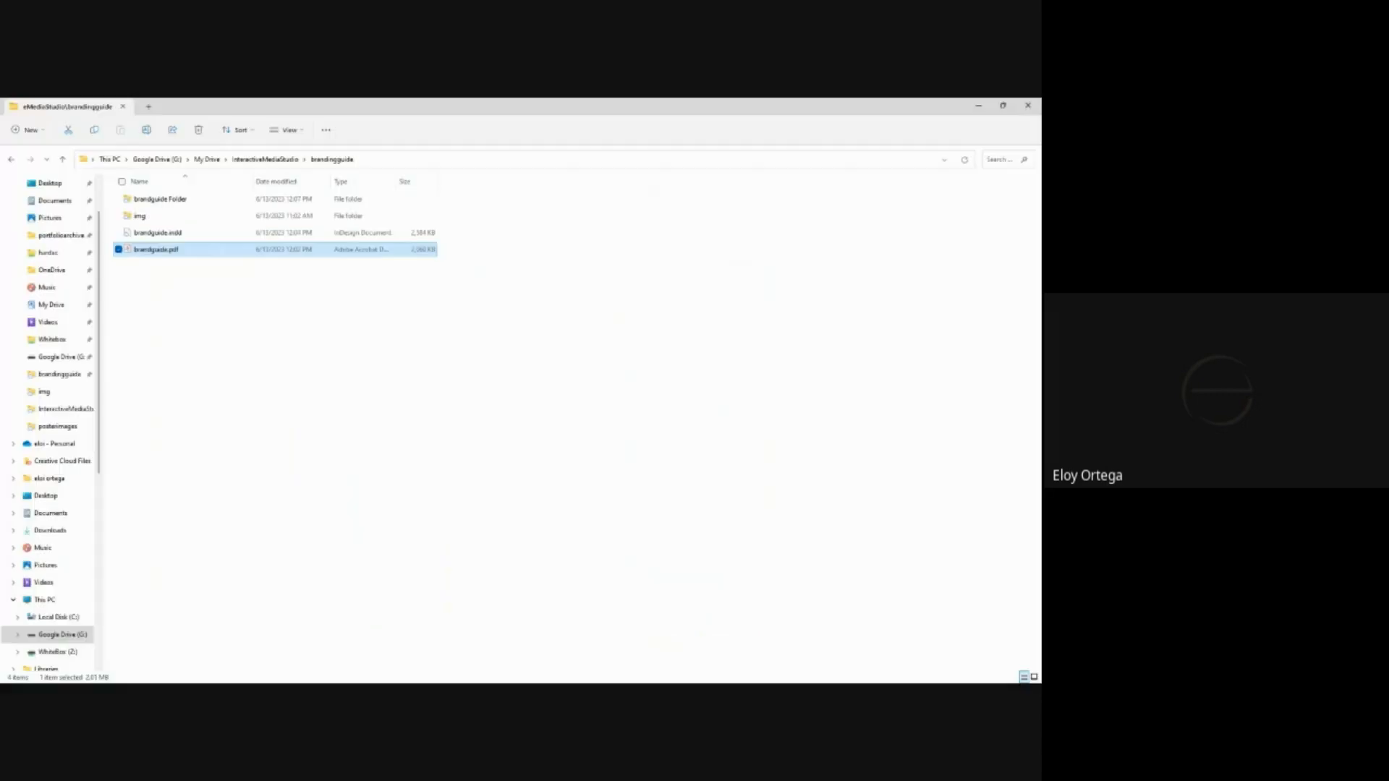
click(253, 159)
double_click(135, 196)
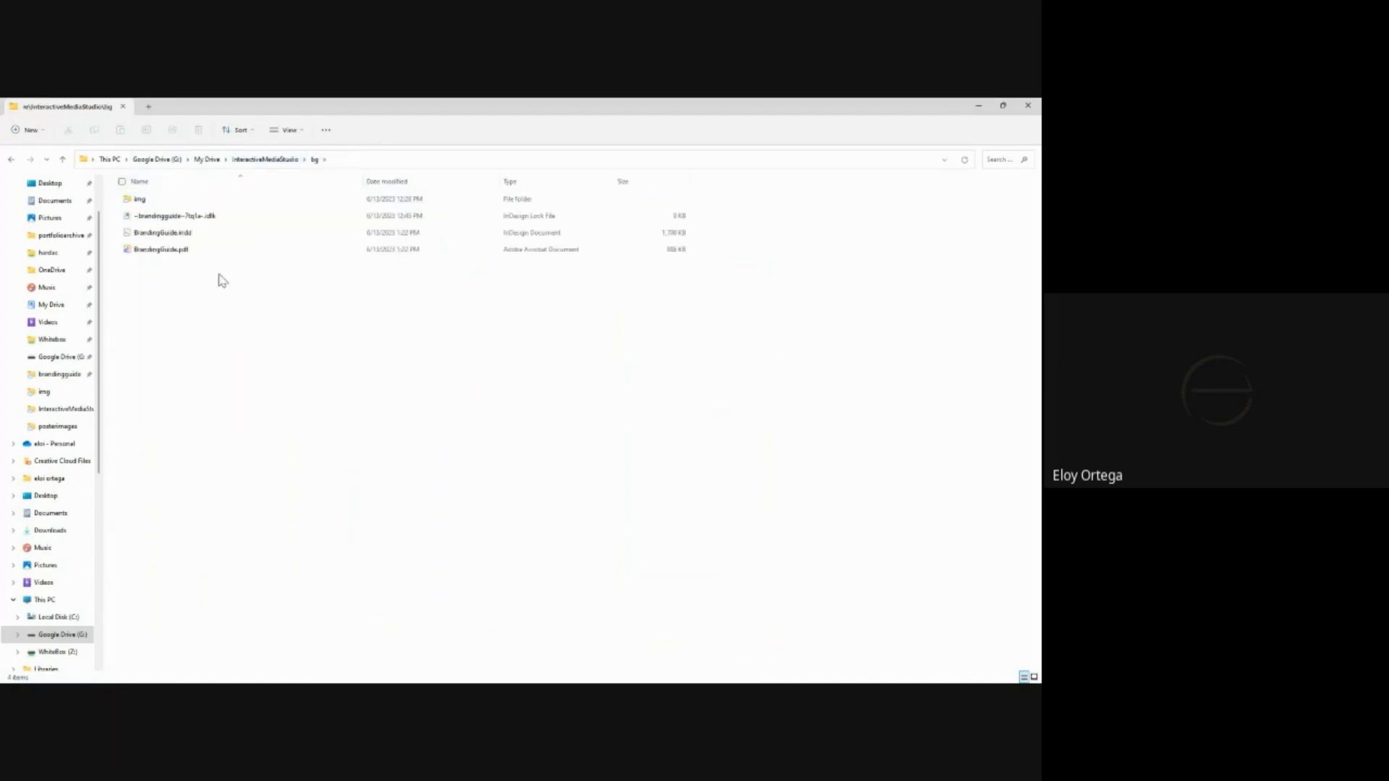
click(163, 253)
right_click(162, 258)
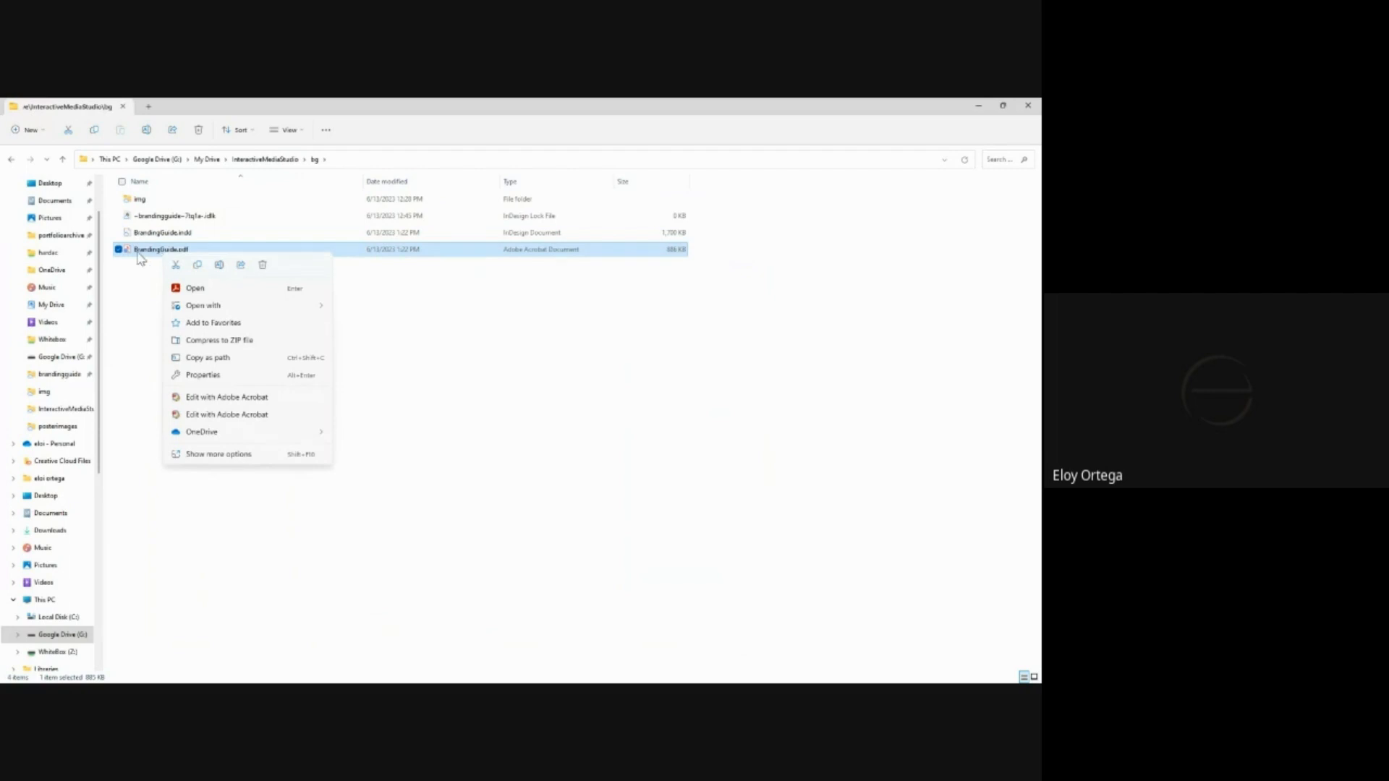
click(141, 258)
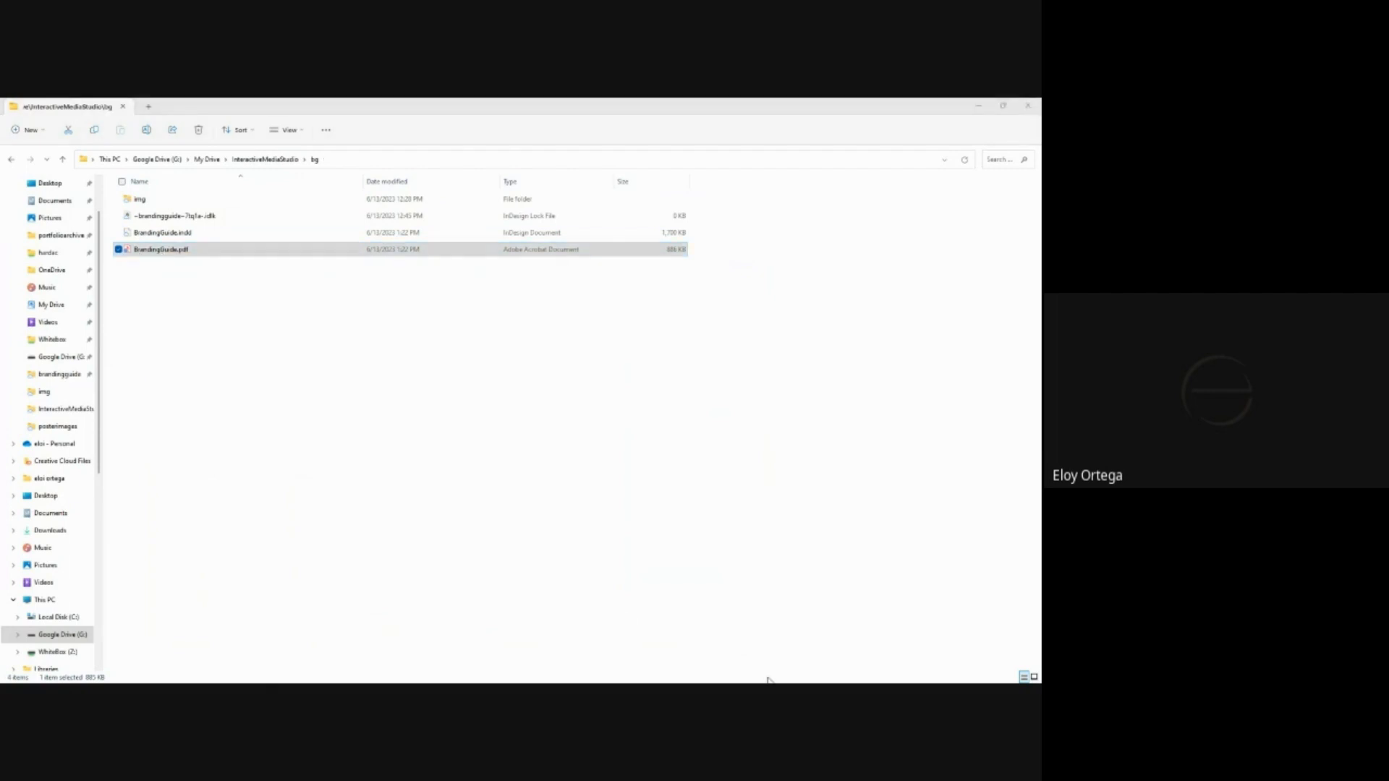
drag(514, 127, 491, 170)
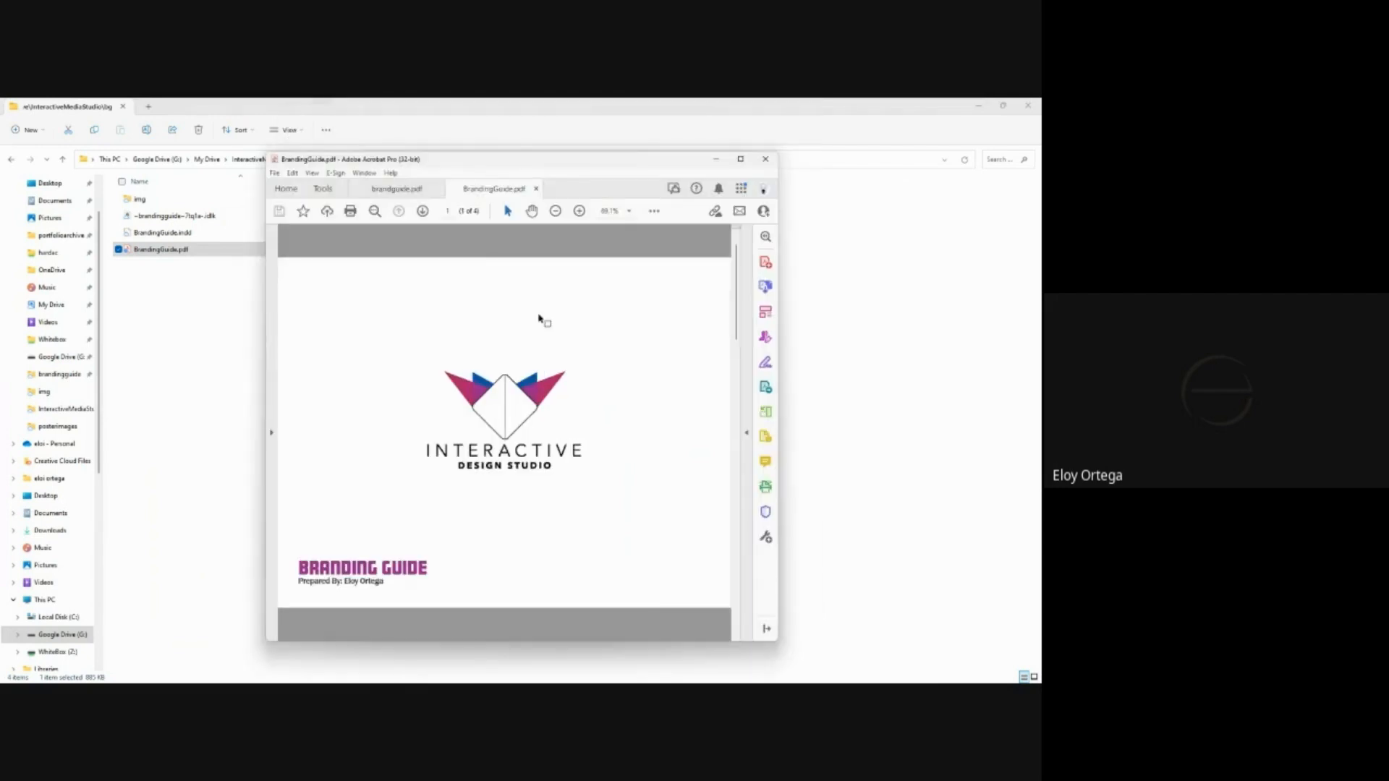
scroll(623, 468, down, 1)
scroll(623, 468, down, 1)
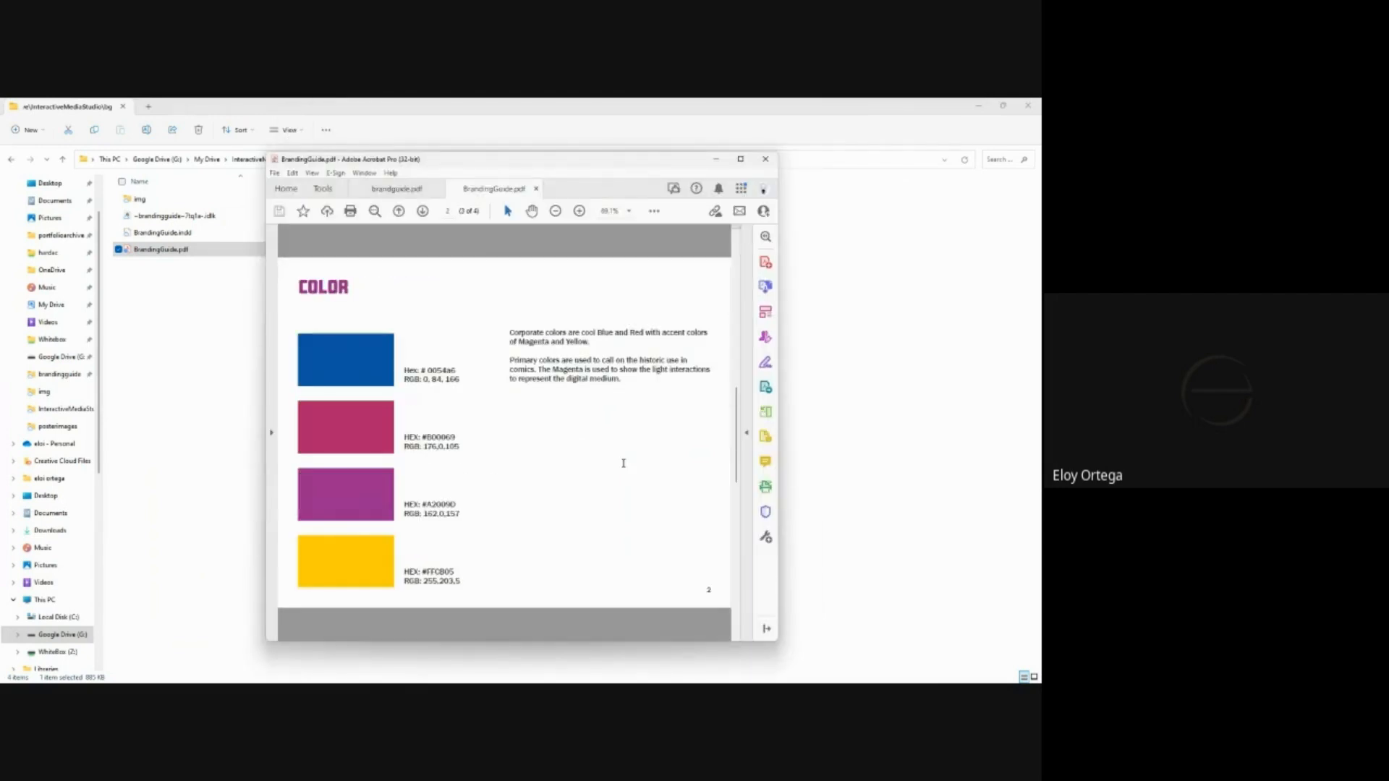
scroll(623, 467, up, 2)
- Close both open PDFs and Acrobat, then return to the branding guide in InDesign
click(765, 160)
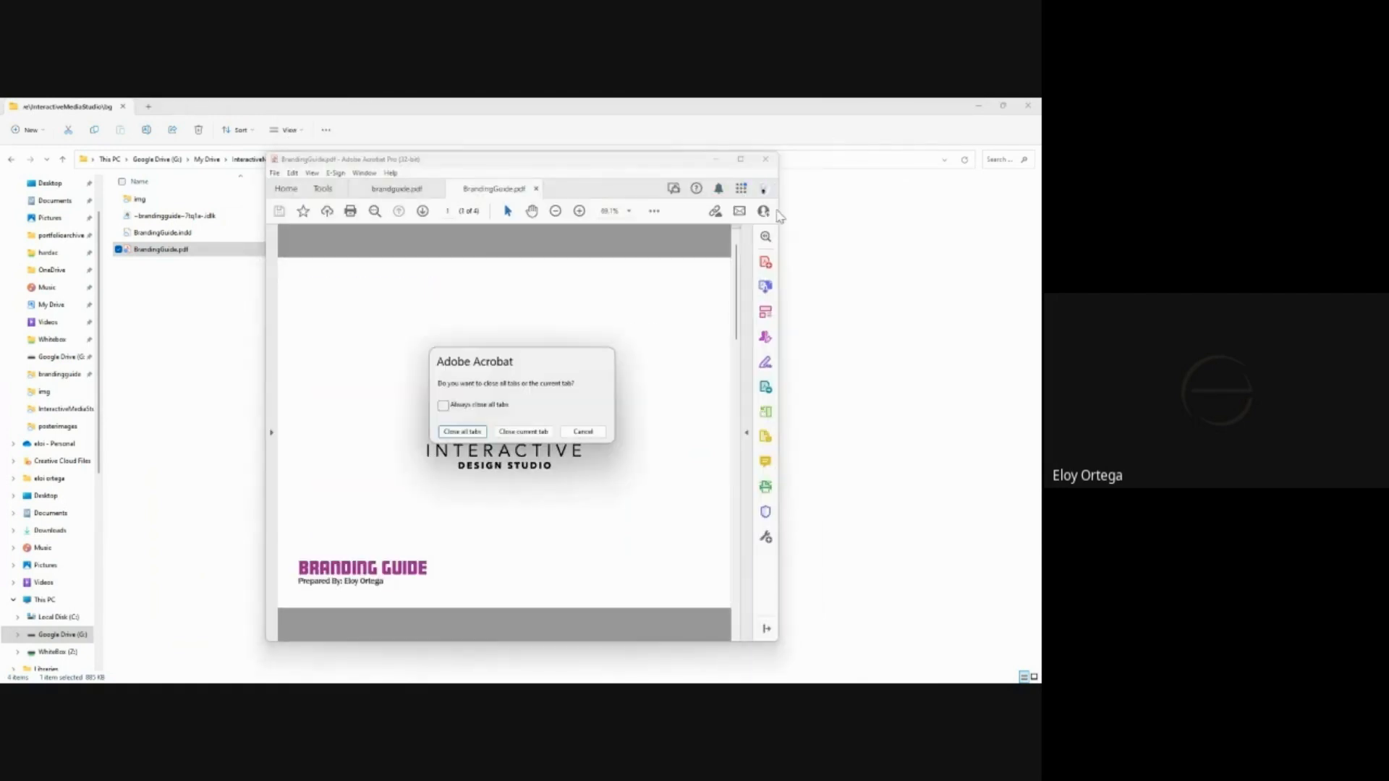
click(523, 431)
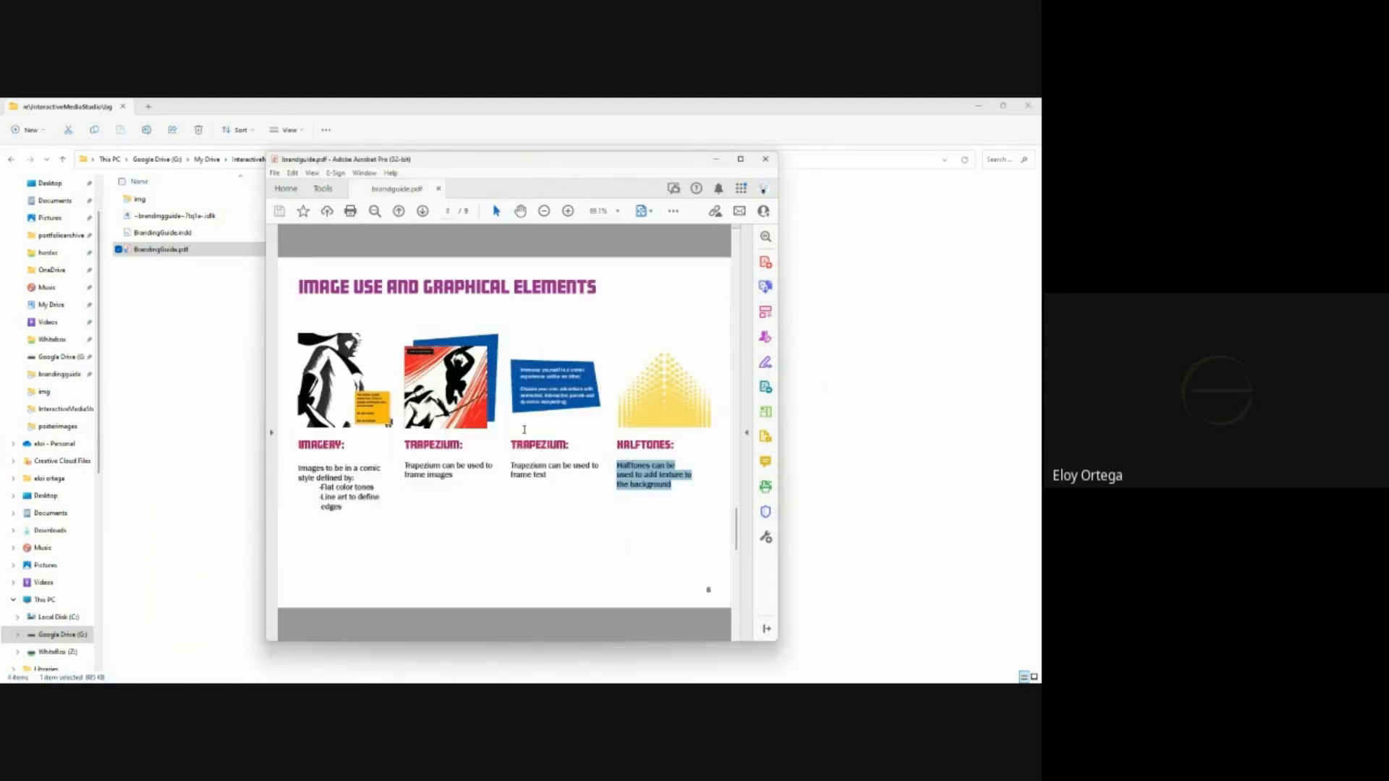
click(439, 188)
click(763, 163)
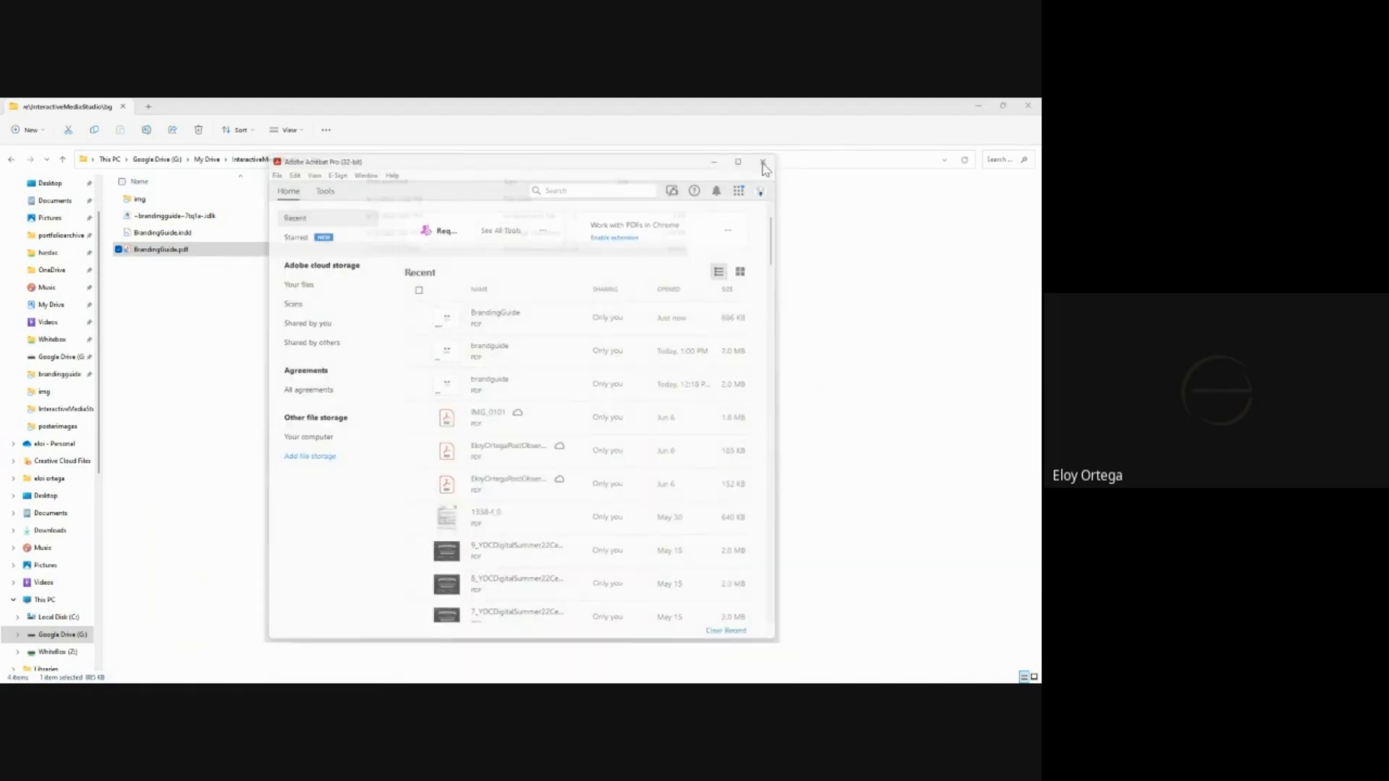
click(979, 105)
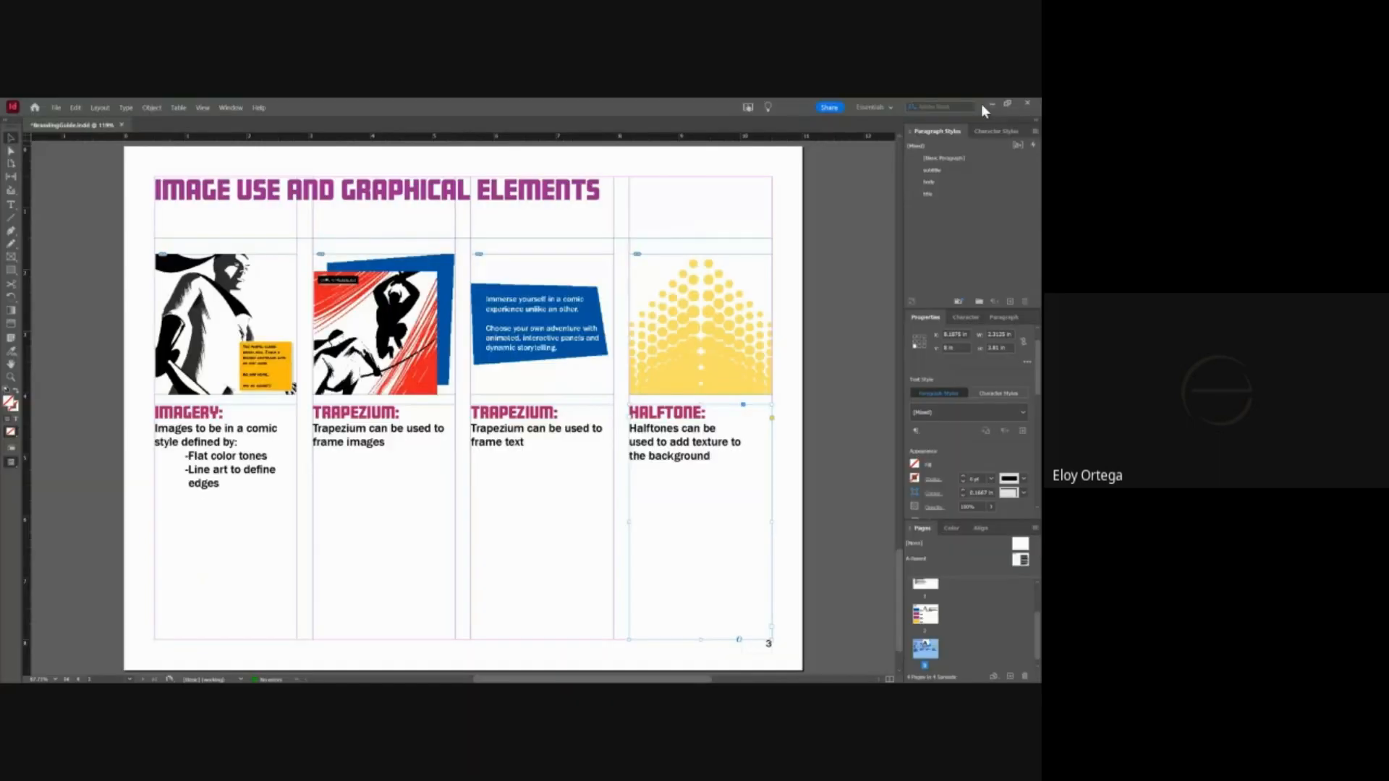
- Package the document into the InteractiveMediaStudio bg folder as "BrandingGuide Folder", keeping the preset font, linked graphic, IDML and PDF options
click(56, 108)
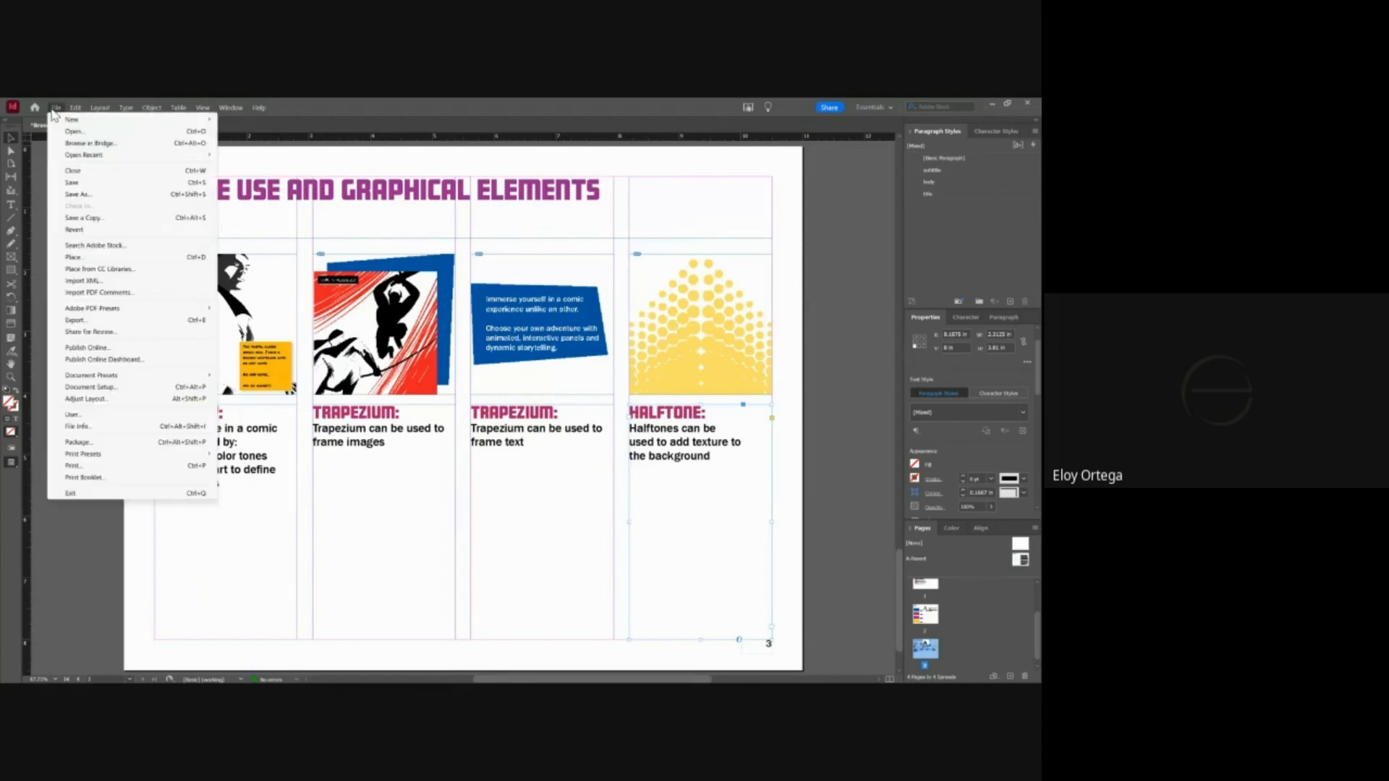
click(83, 443)
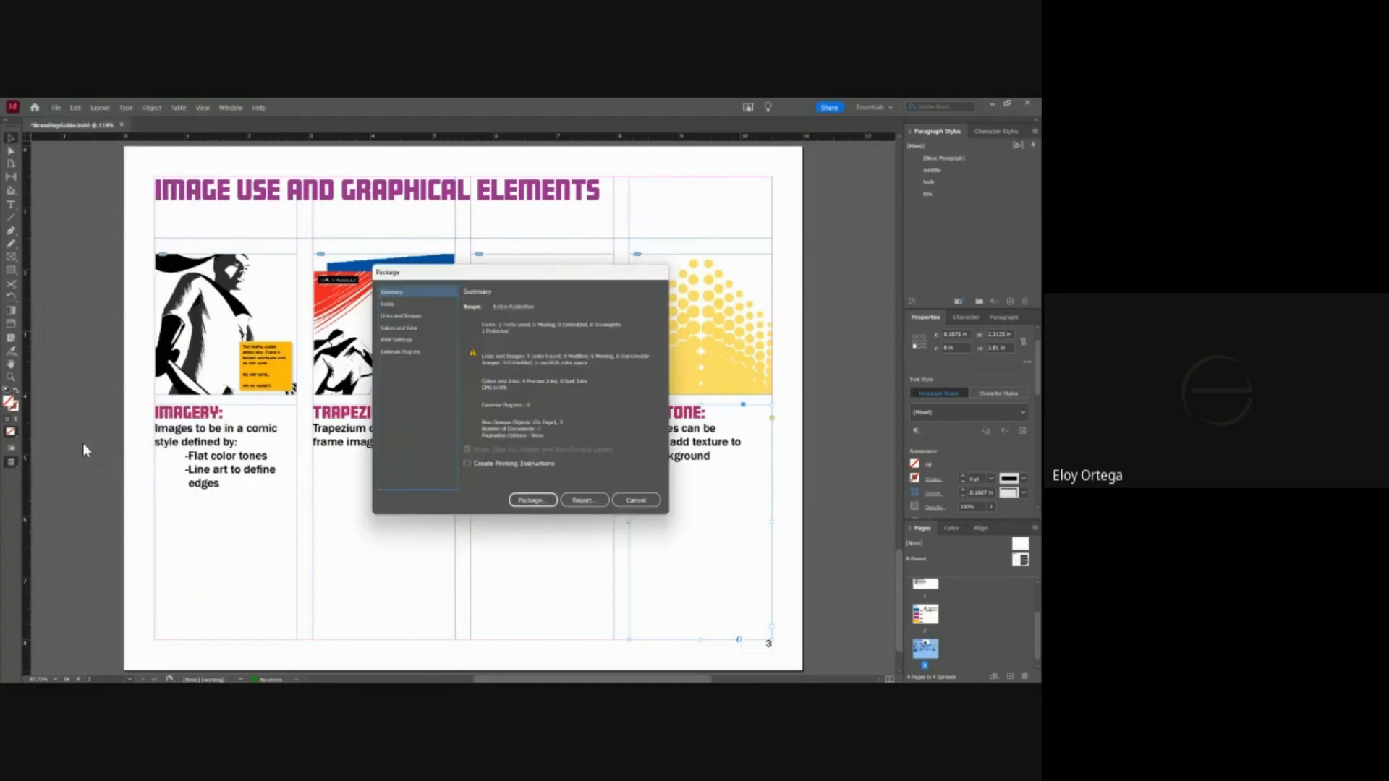
click(533, 500)
click(541, 411)
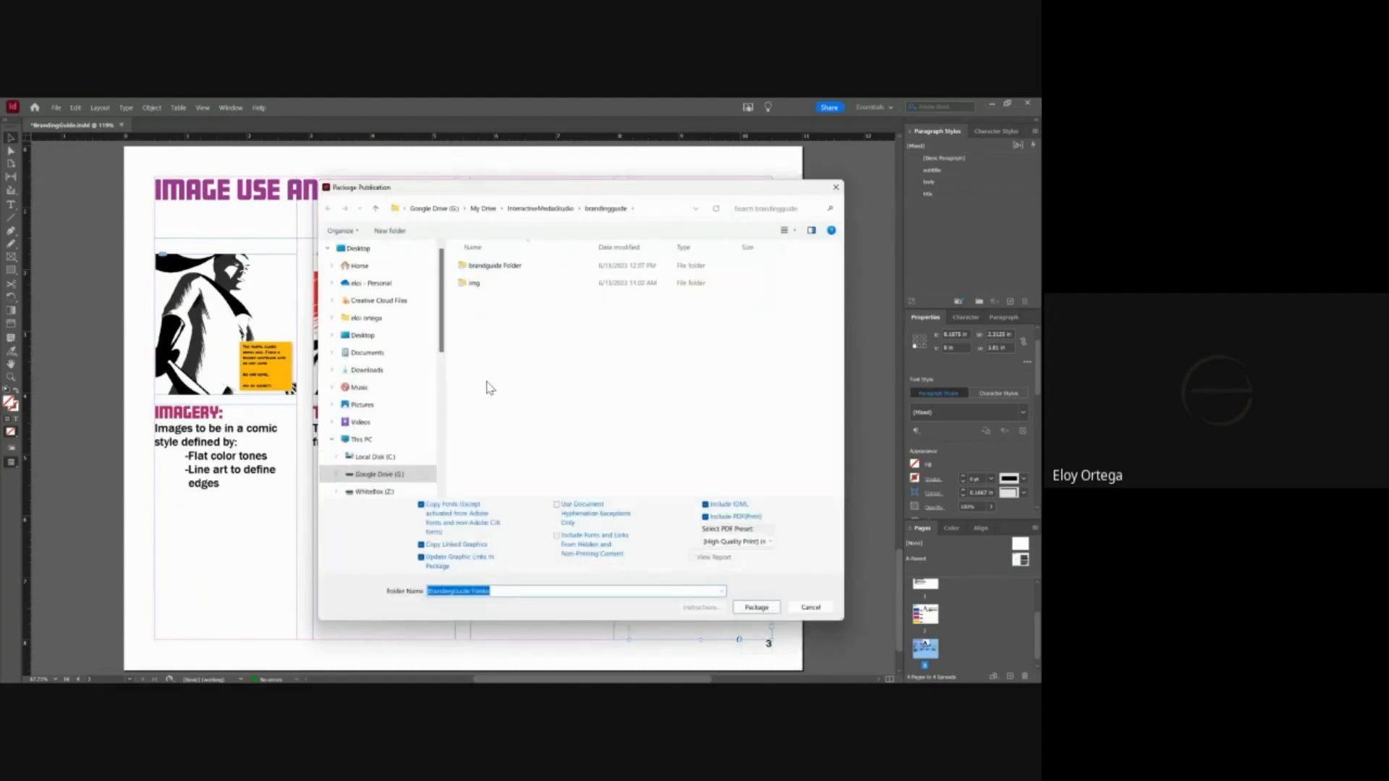
click(541, 208)
double_click(488, 273)
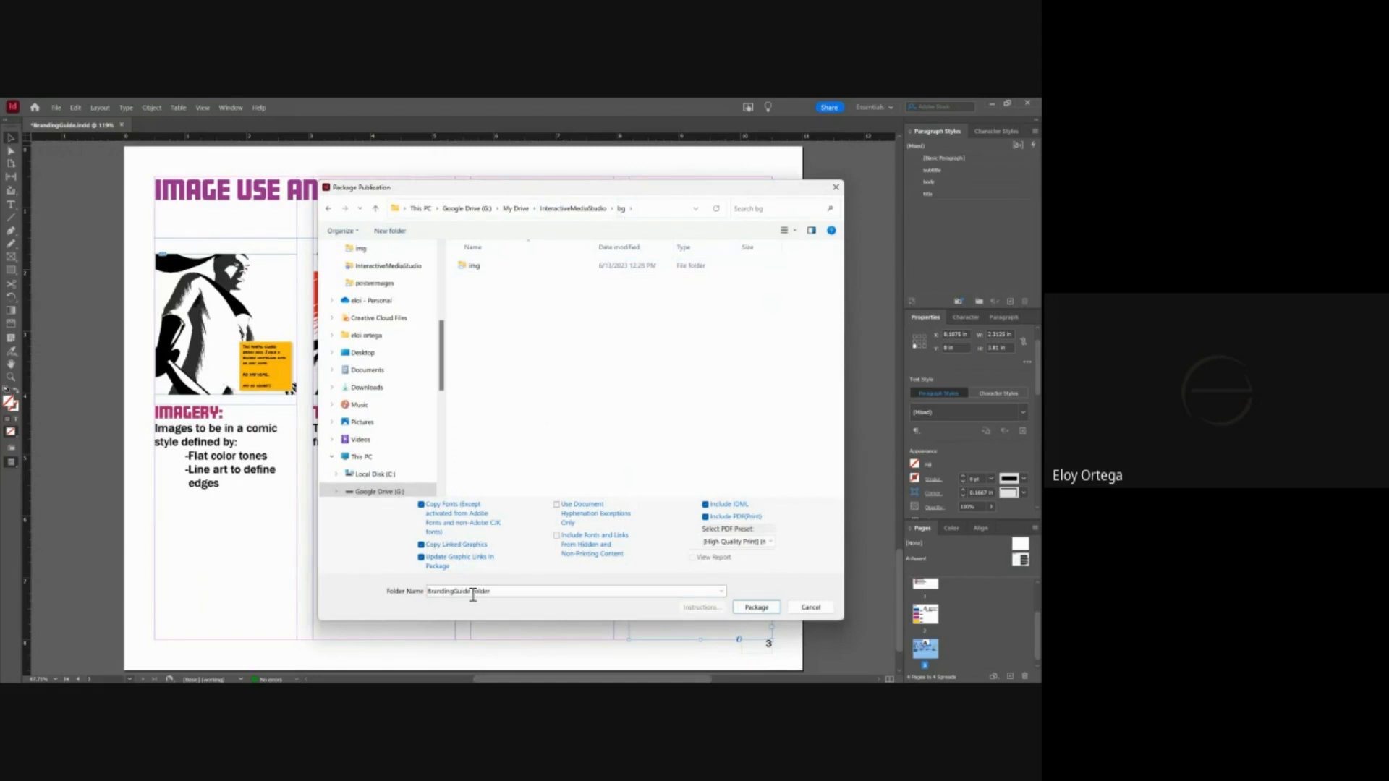
click(755, 608)
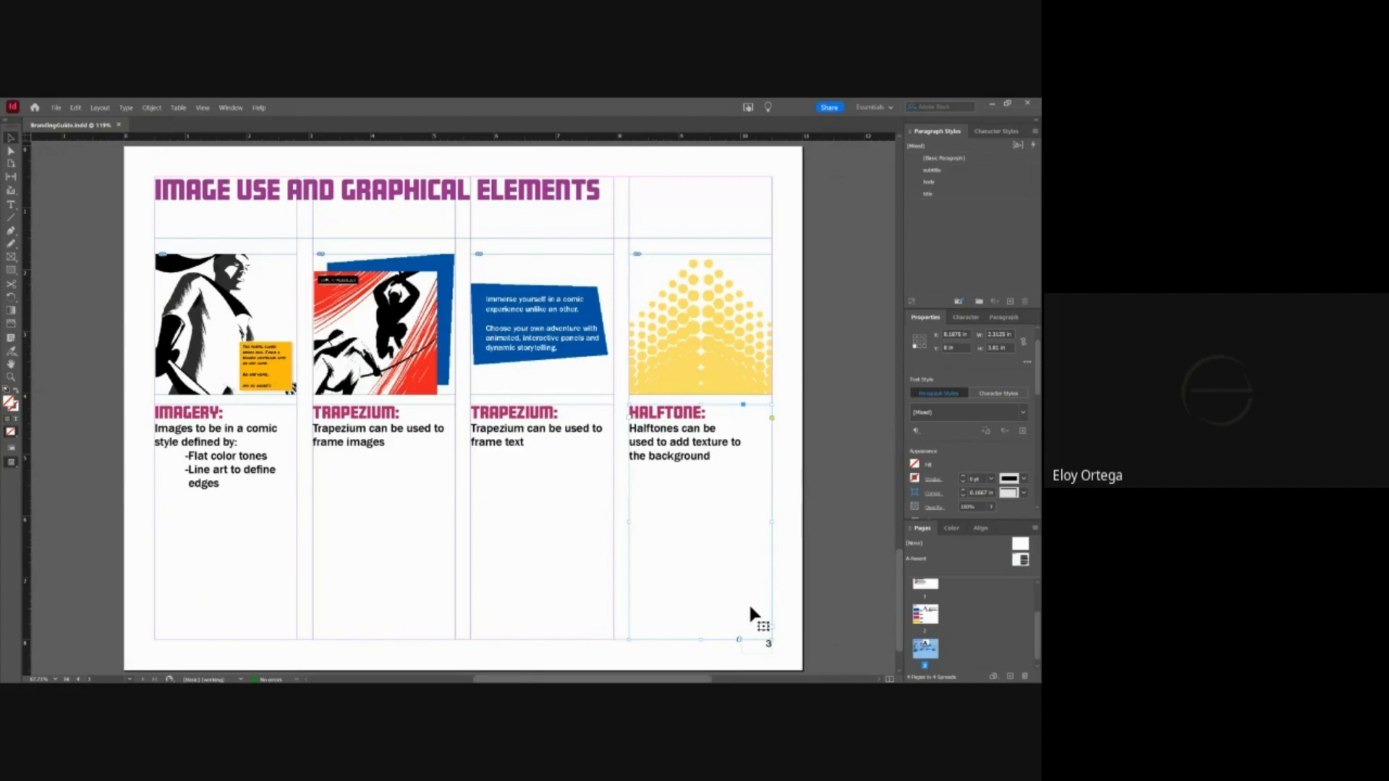
- Switch to File Explorer, open BrandingGuide Folder, and check the packaged BrandingGuide.pdf in Acrobat before closing it
click(990, 106)
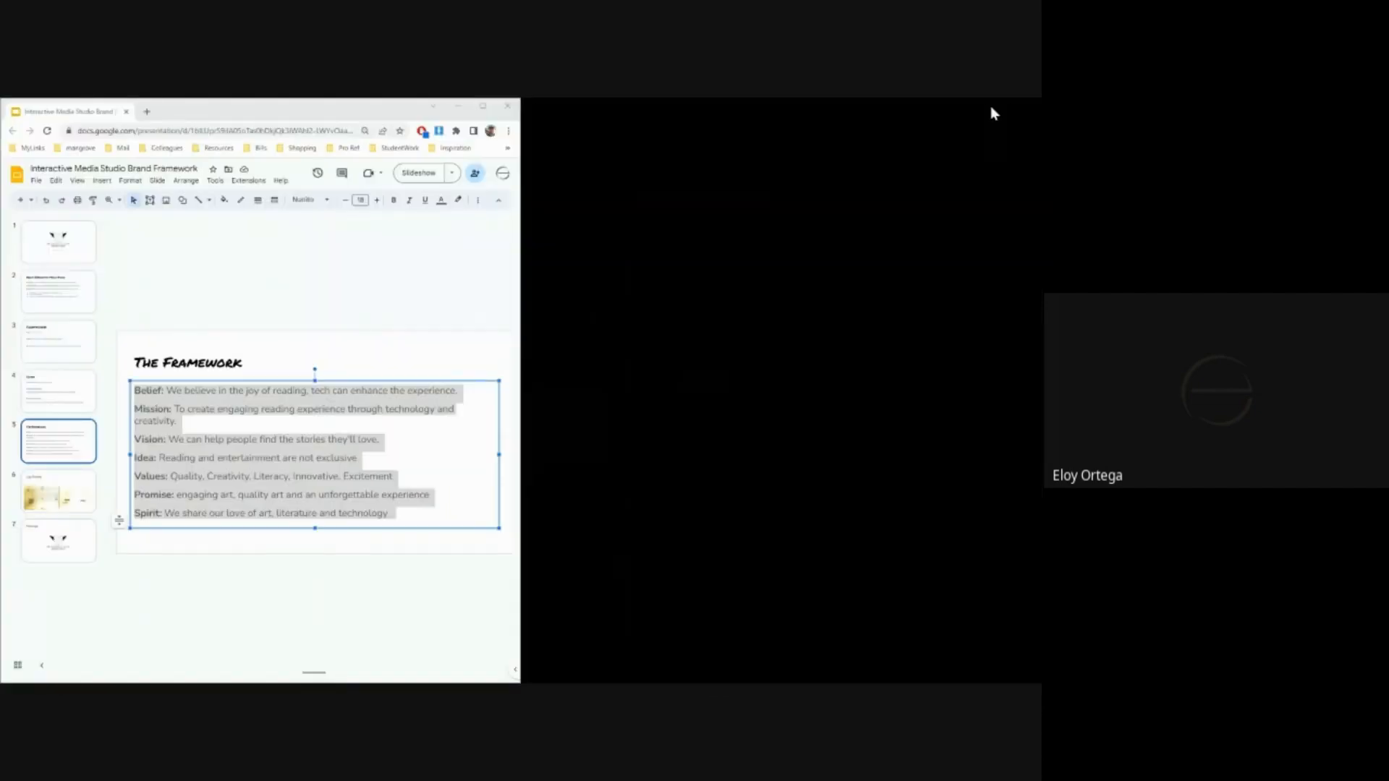
click(457, 105)
key(alt+Tab)
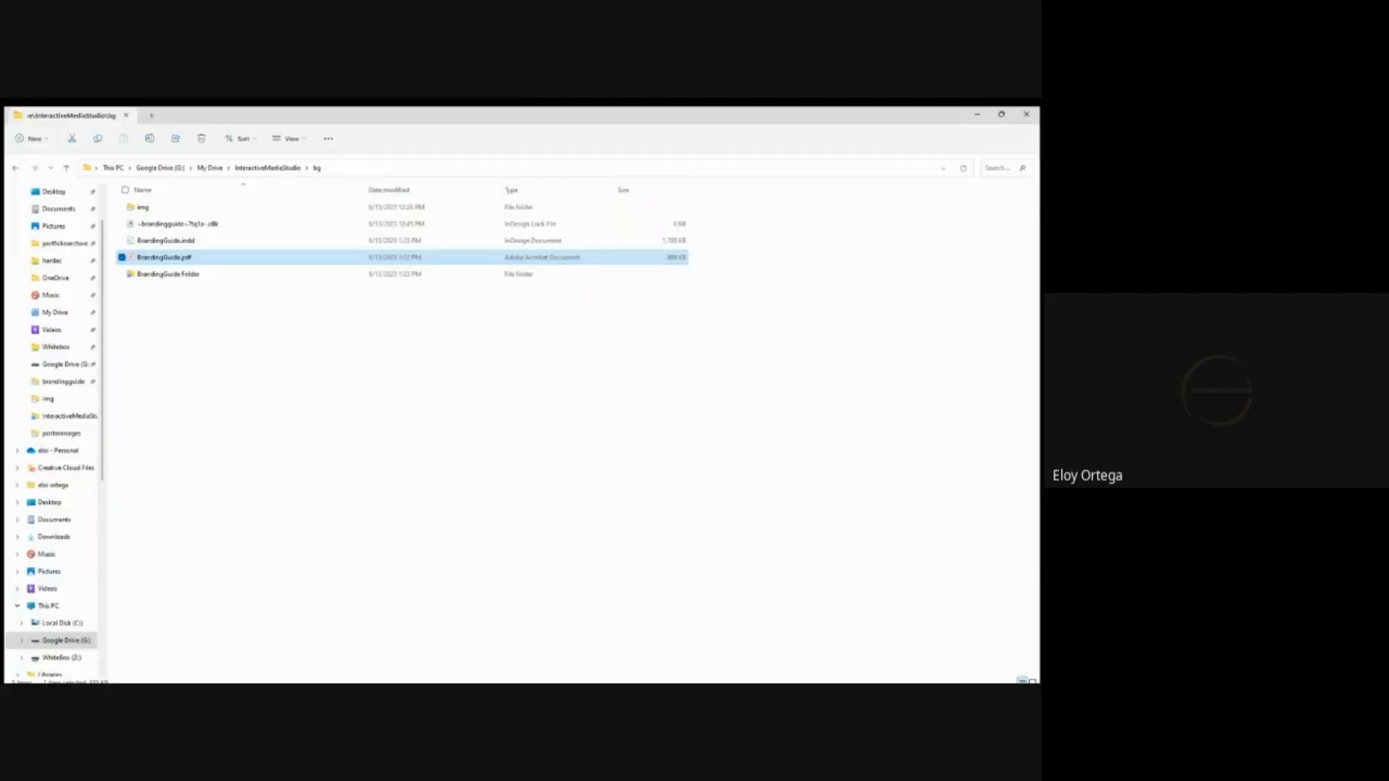
click(163, 267)
double_click(164, 267)
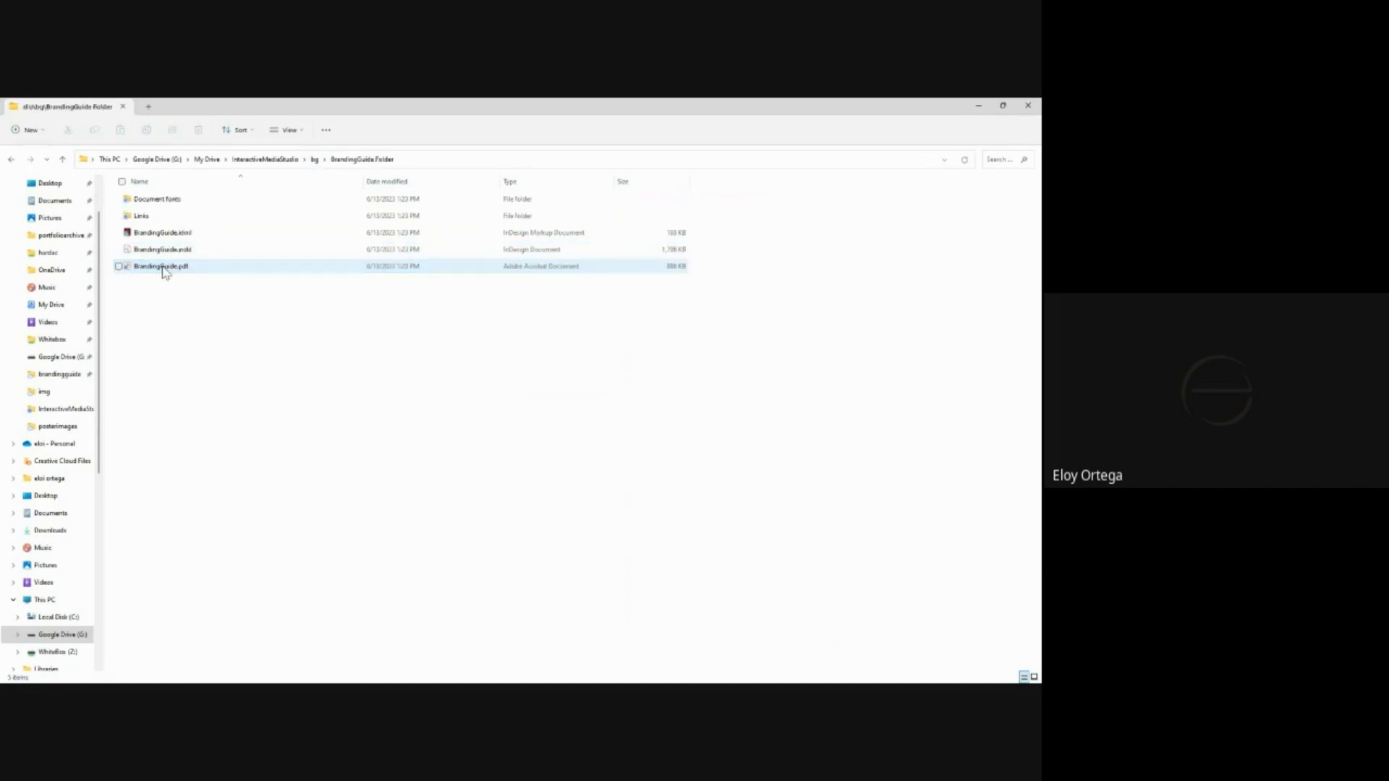
double_click(167, 269)
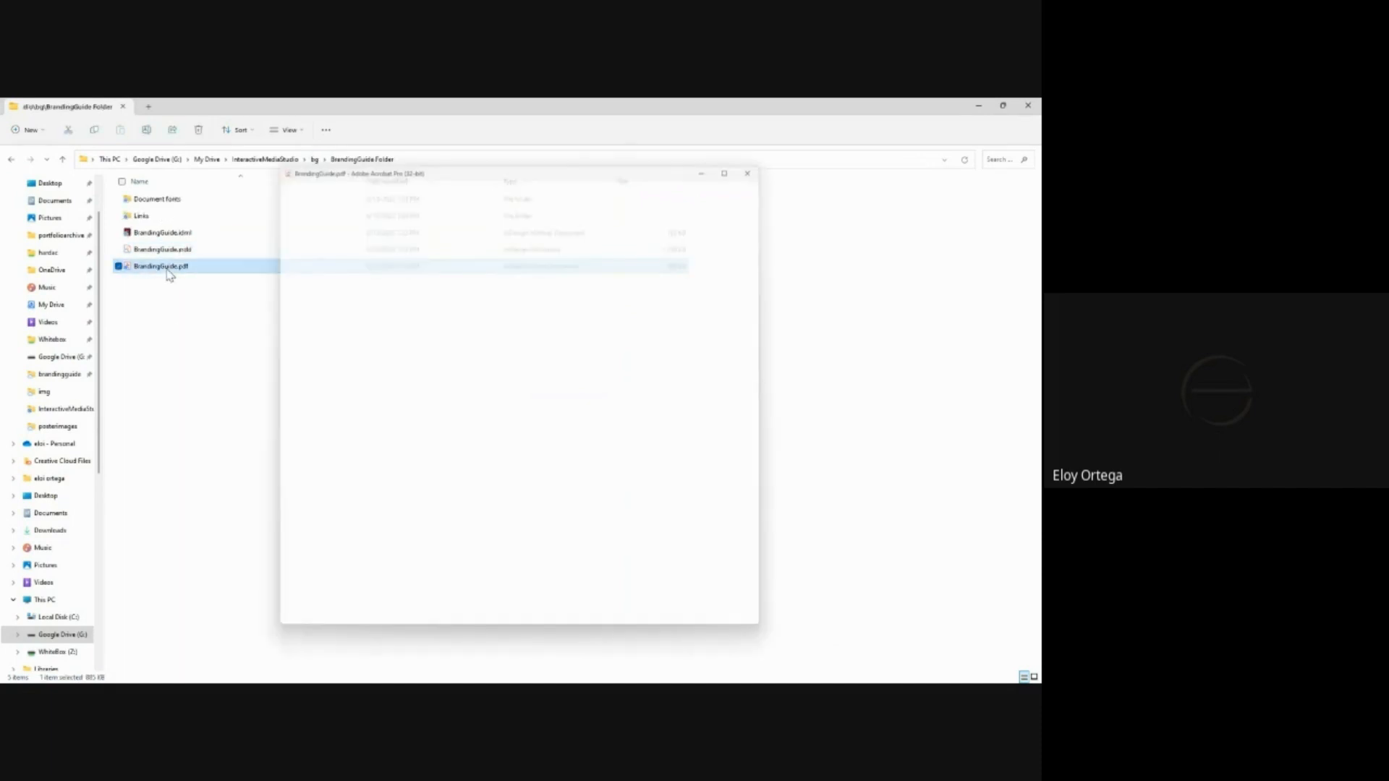
click(765, 159)
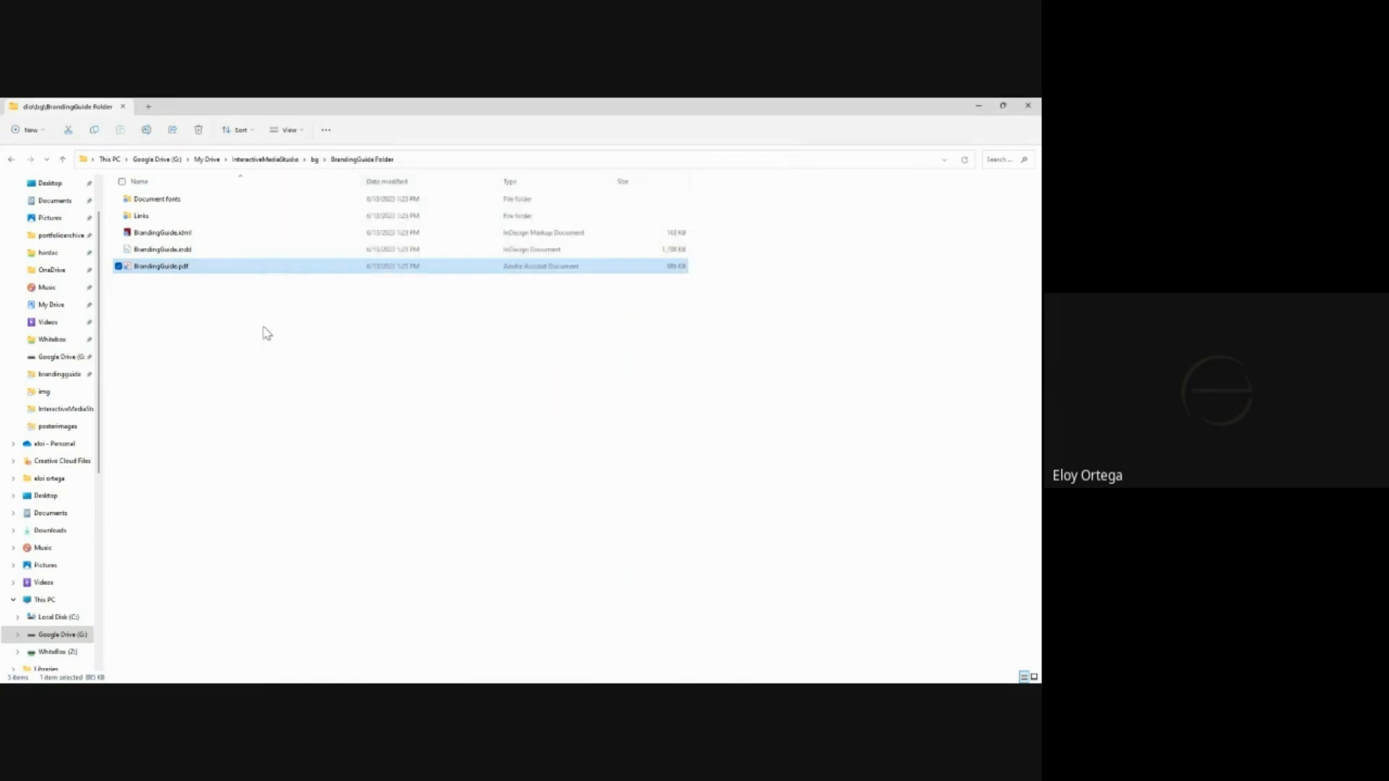
- Reopen the packaged BrandingGuide.pdf in Acrobat, look through its pages from cover to Image Use and Graphical Elements, and close it
double_click(166, 269)
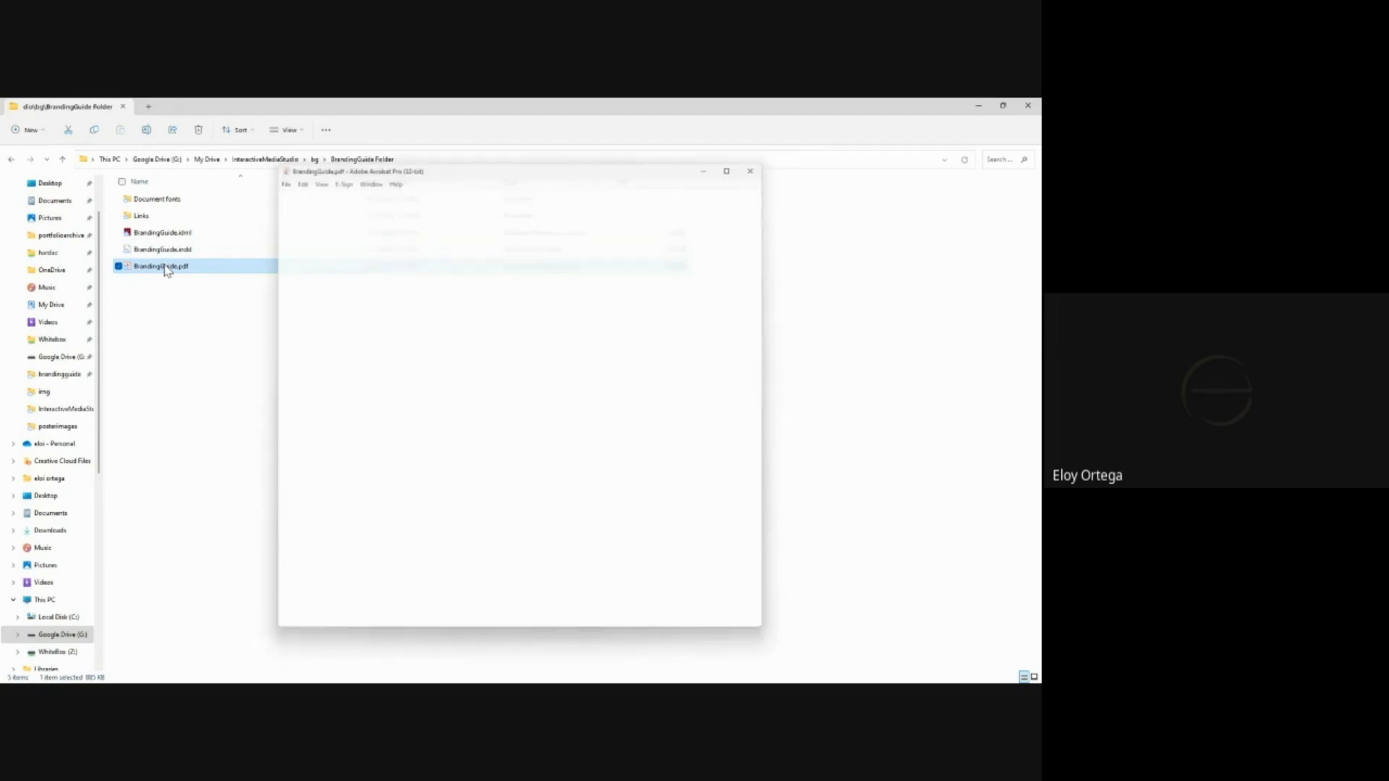
scroll(505, 397, down, 1)
scroll(505, 397, down, 1)
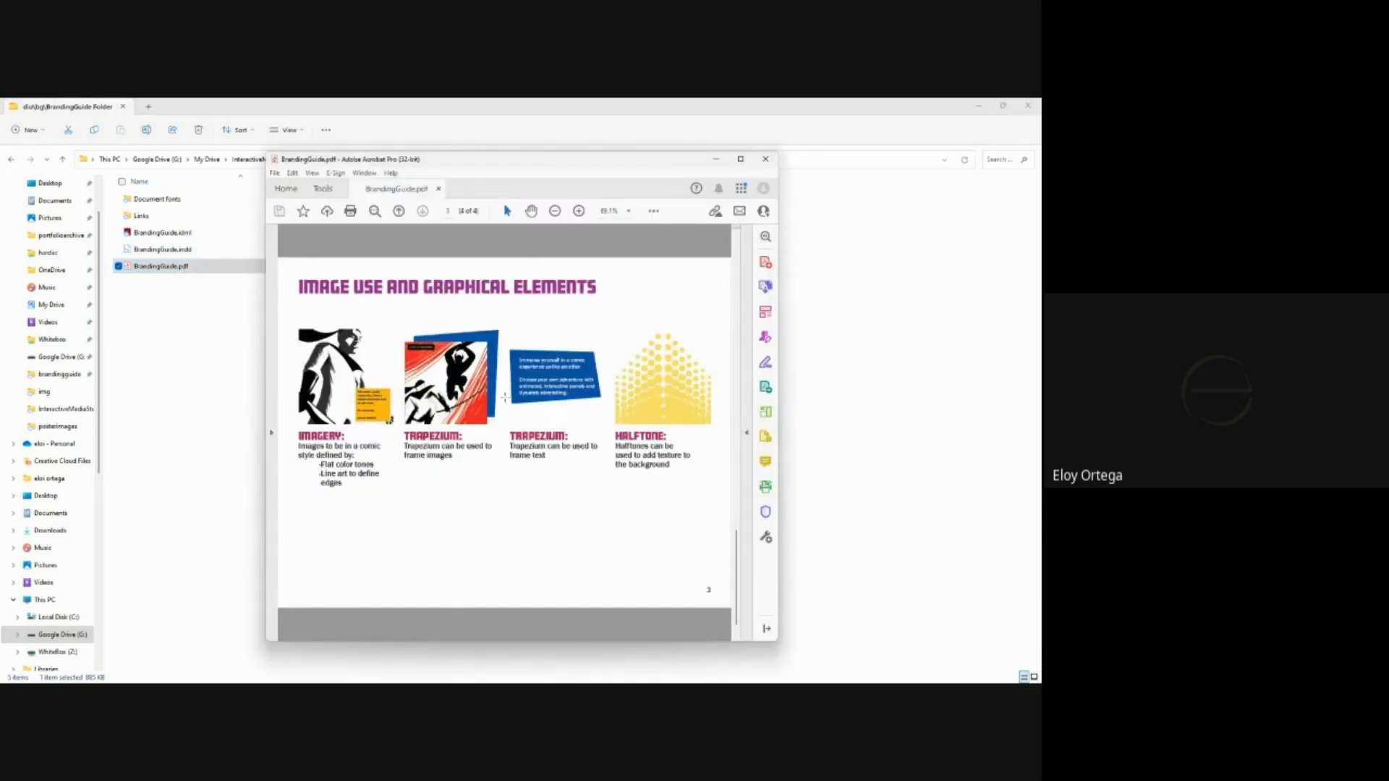
scroll(505, 397, up, 1)
scroll(505, 397, up, 1)
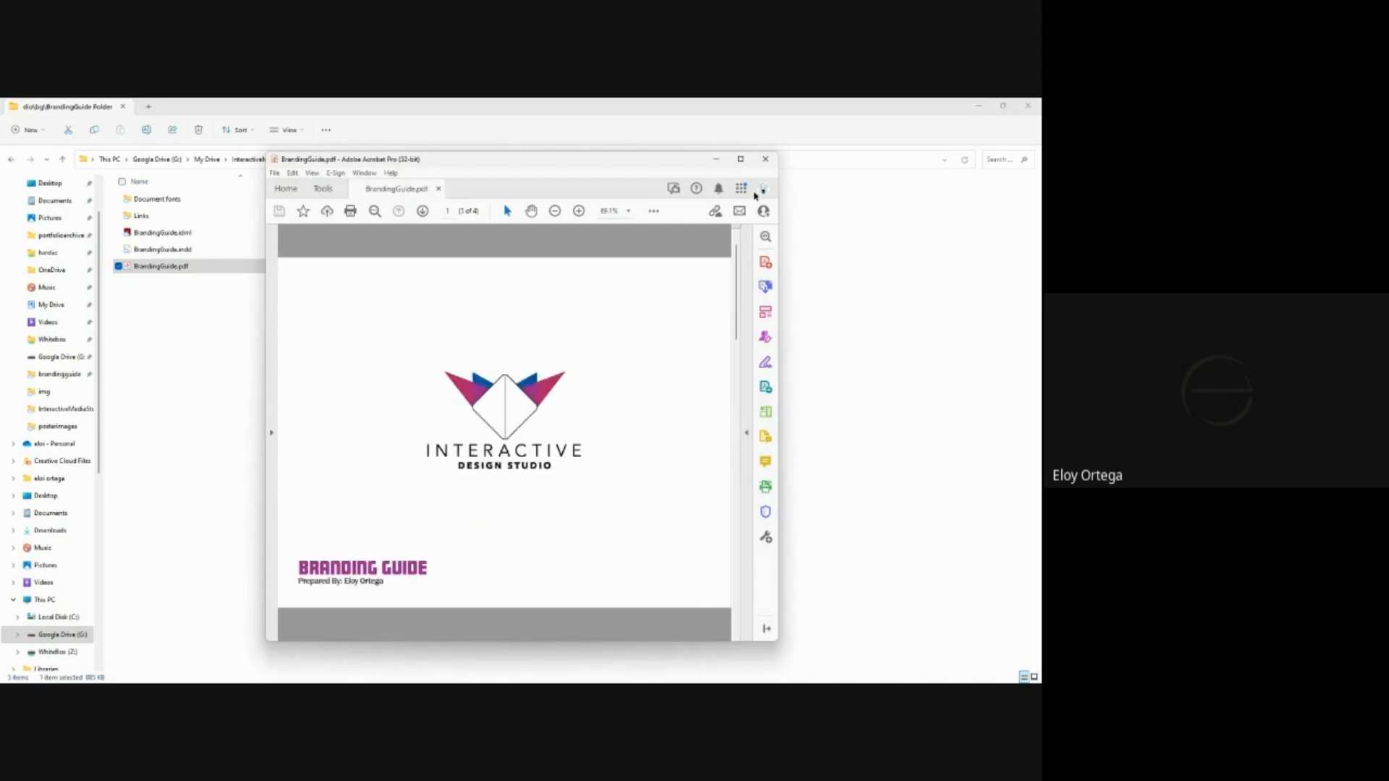
click(766, 159)
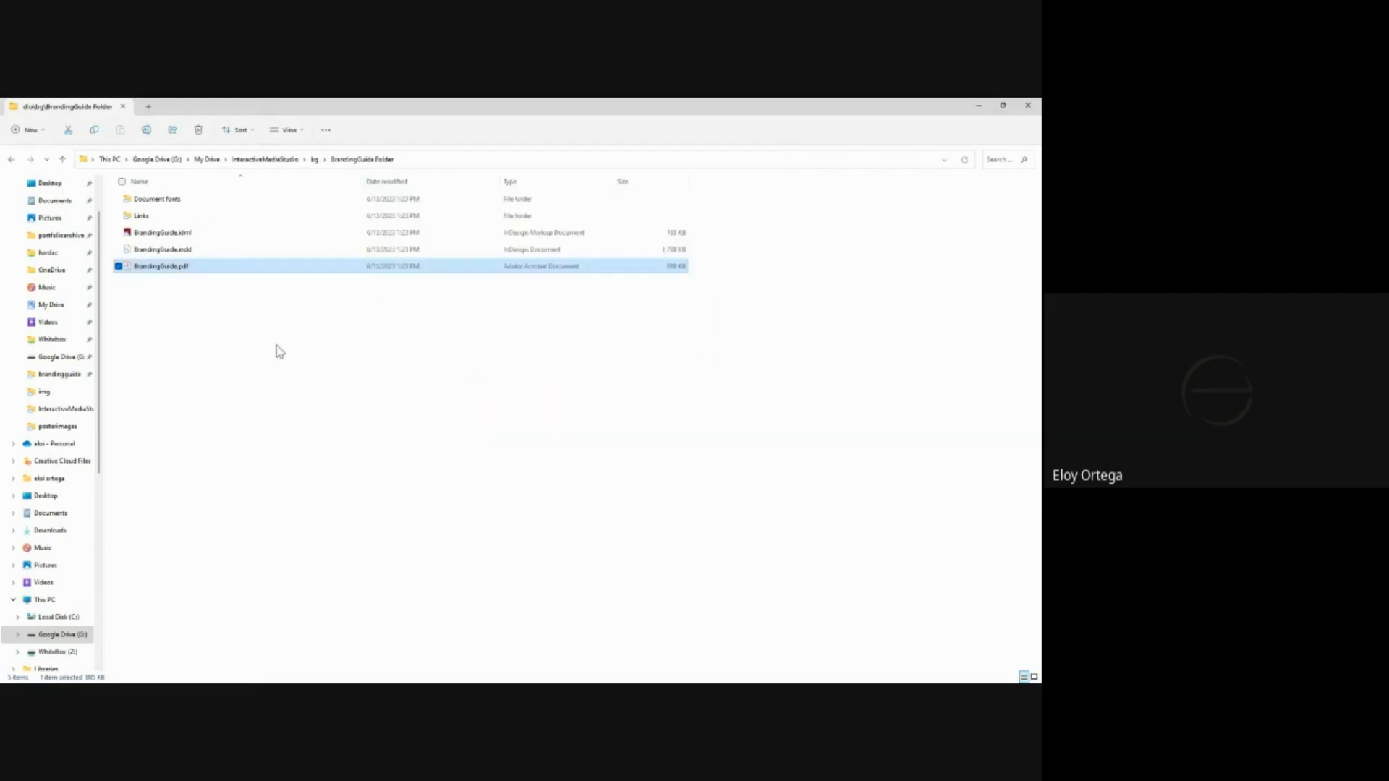
- Go up to the InteractiveMediaStudio folder, enter its brandingguide folder and open brandguide.pdf in Acrobat
click(63, 159)
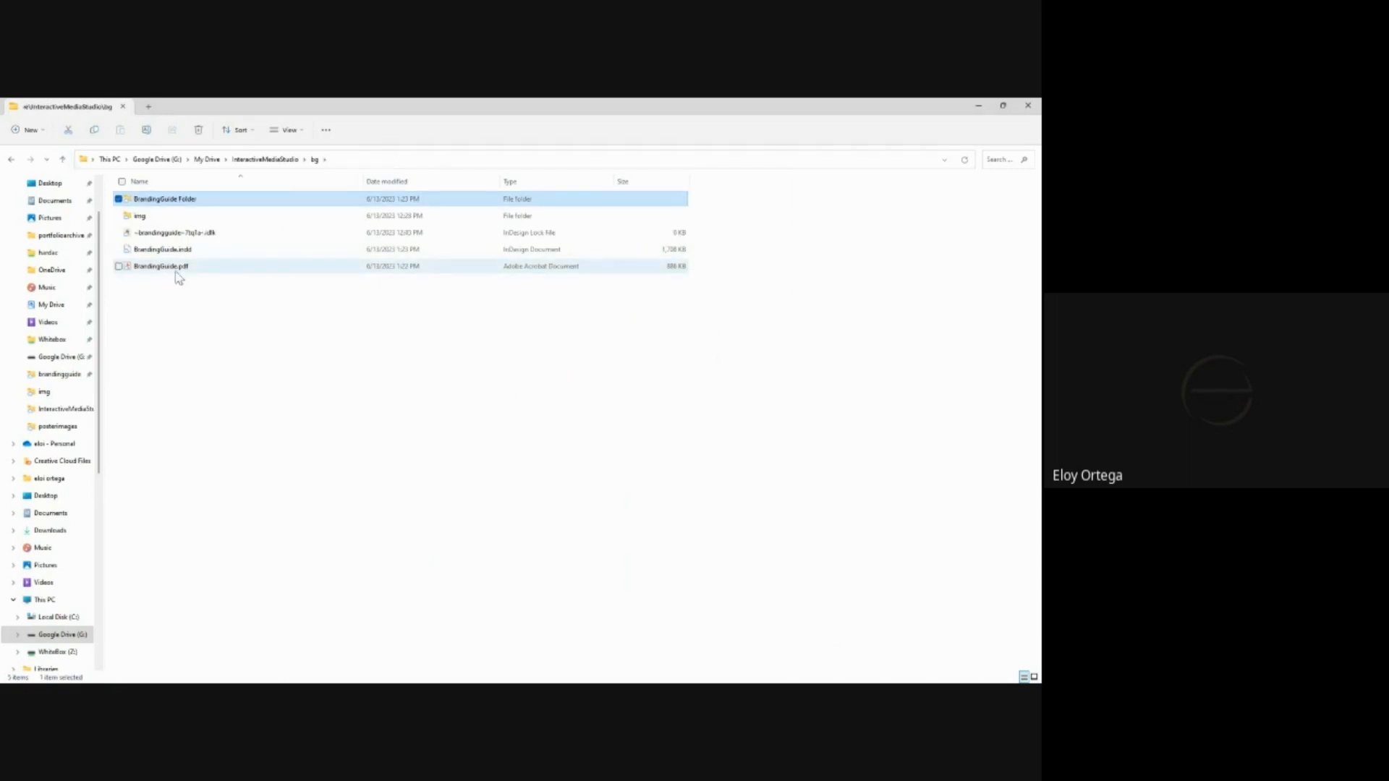
click(62, 159)
double_click(163, 215)
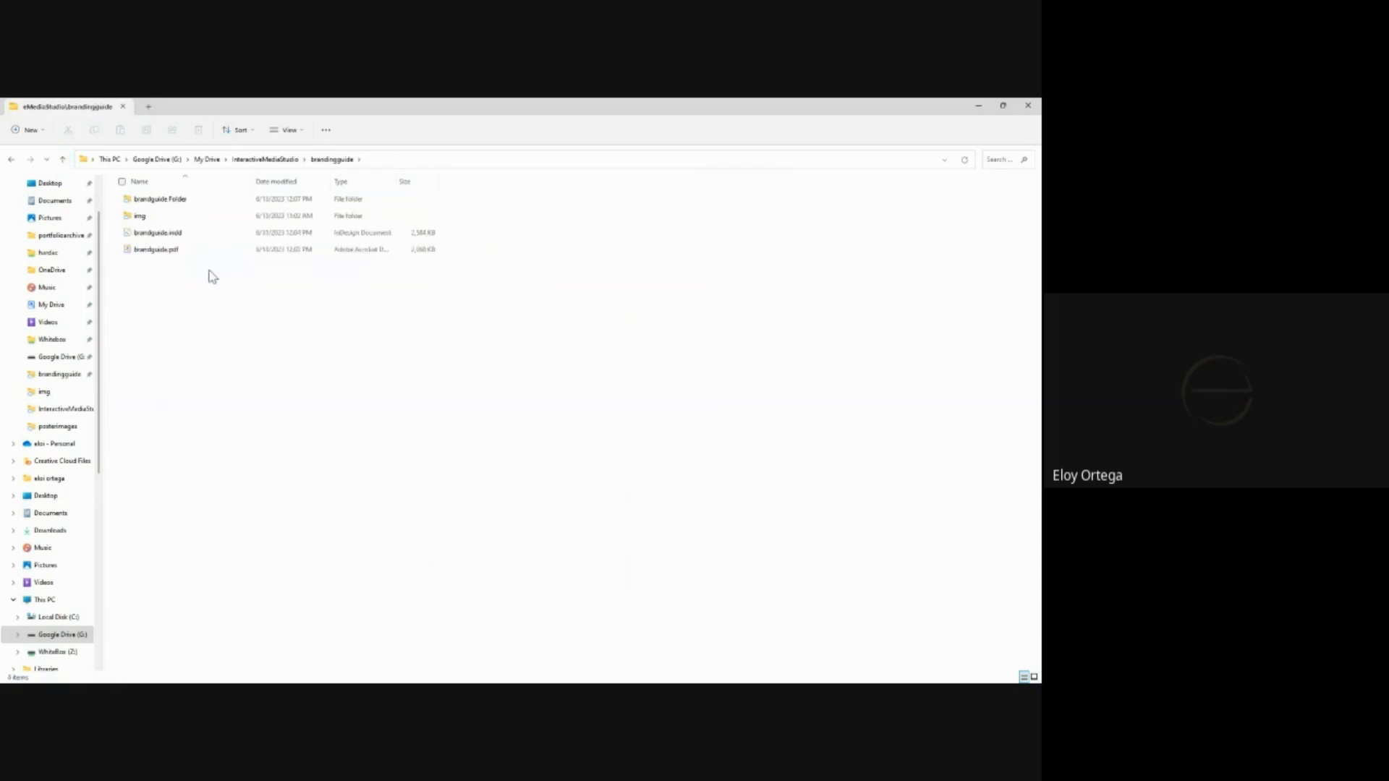
double_click(167, 251)
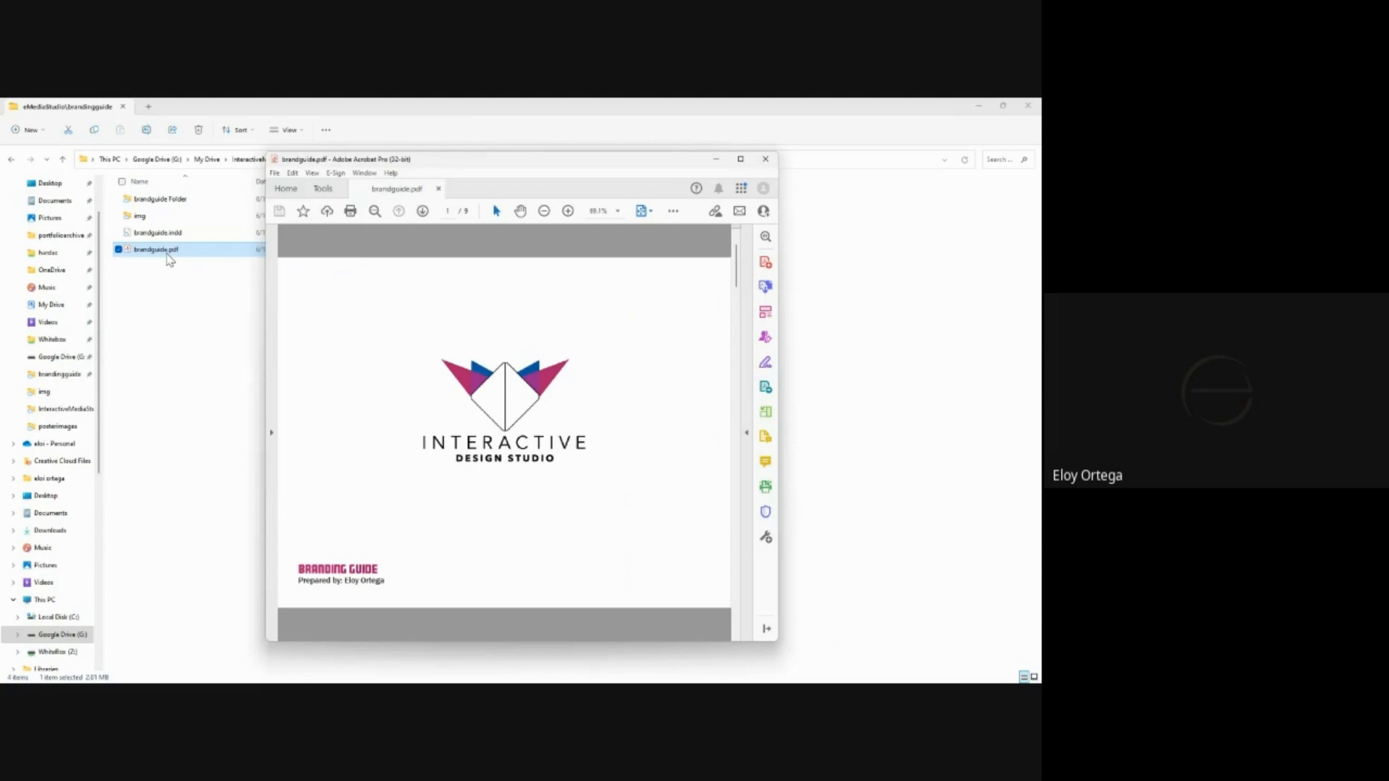